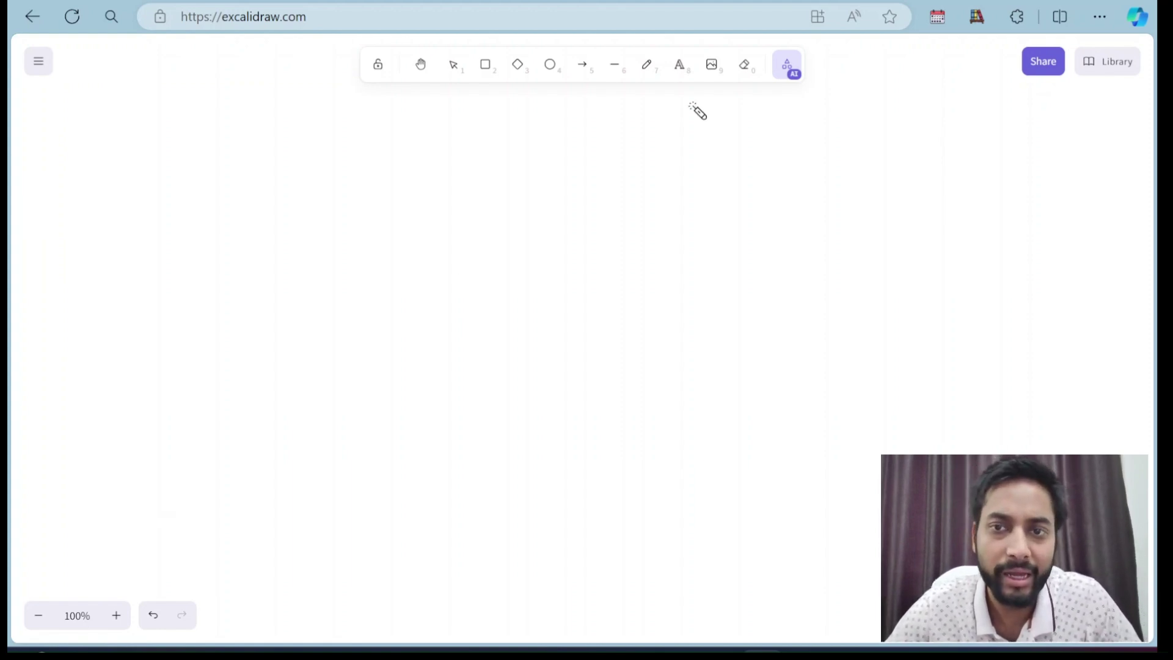
Add a text title reading "Design Uber/ Ola/ Lyft" near the upper part of the canvas
click(678, 77)
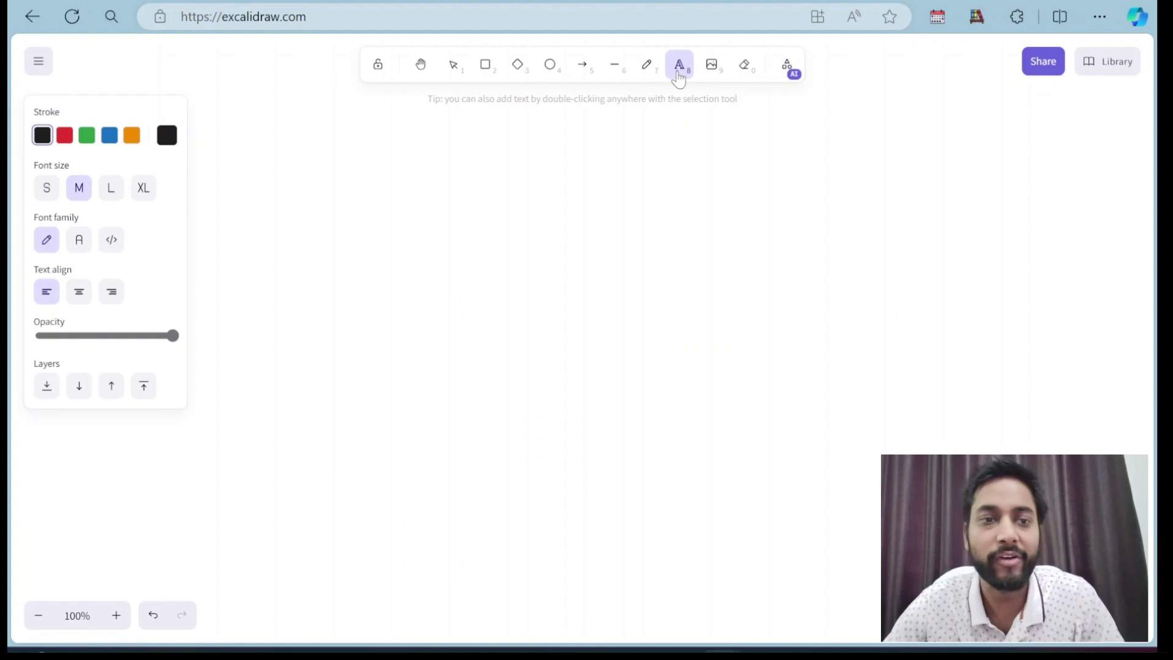
drag(211, 124, 410, 247)
text(dESIGN)
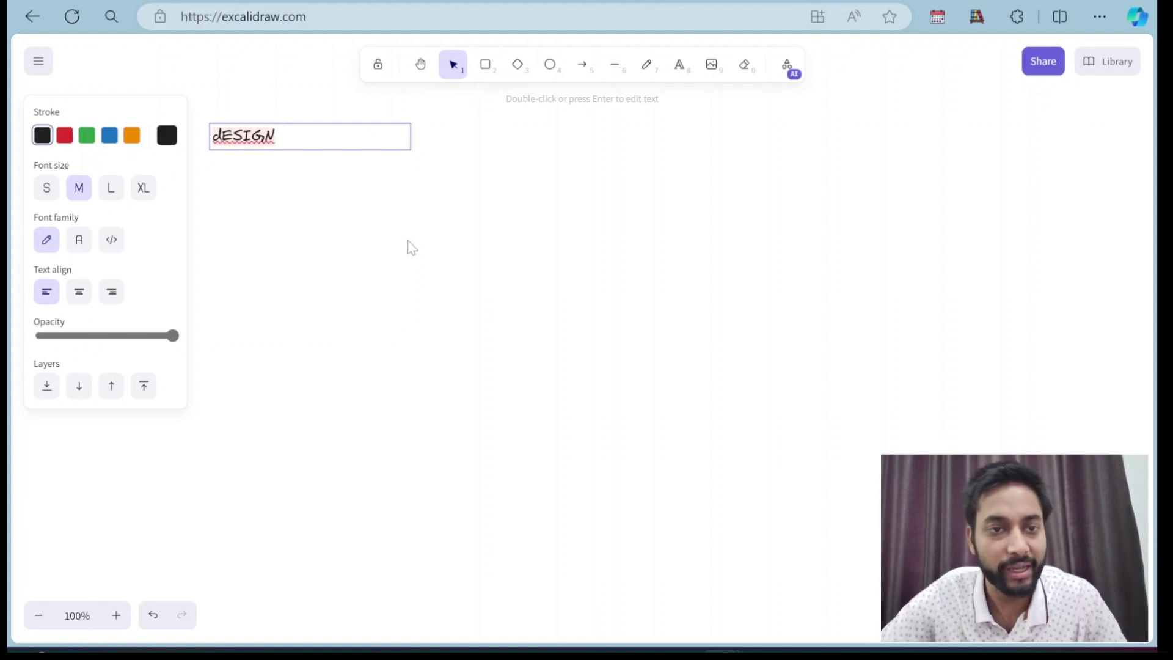
key(ctrl+a)
key(BackSpace)
key(Caps_Lock)
text(De)
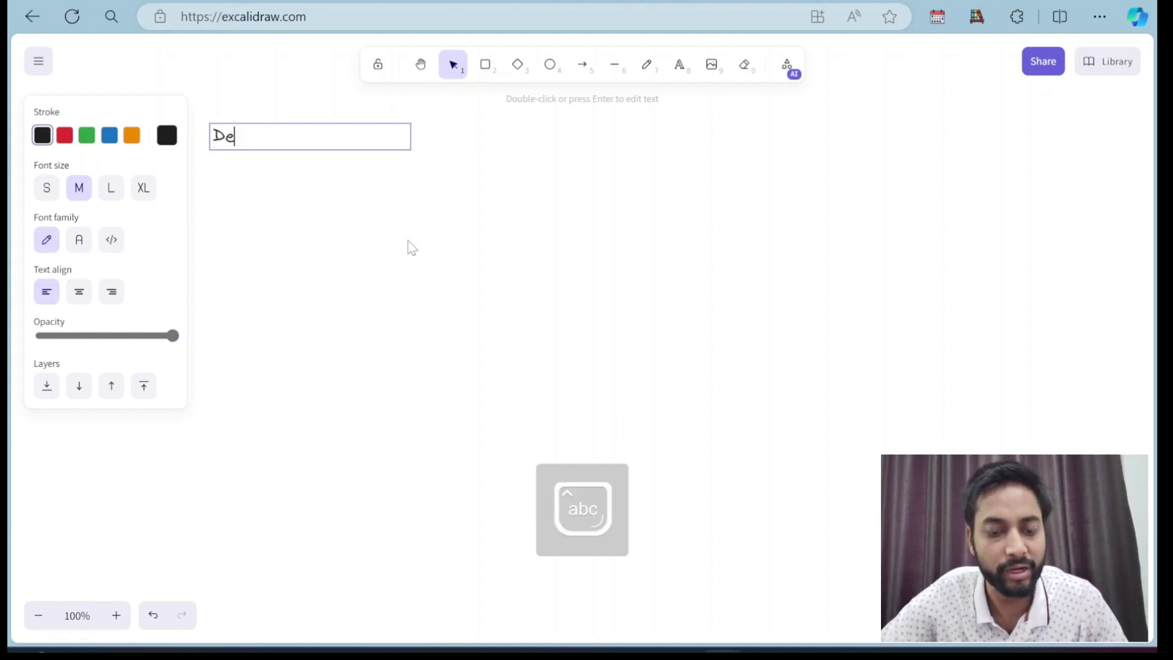
text(sign Uber)
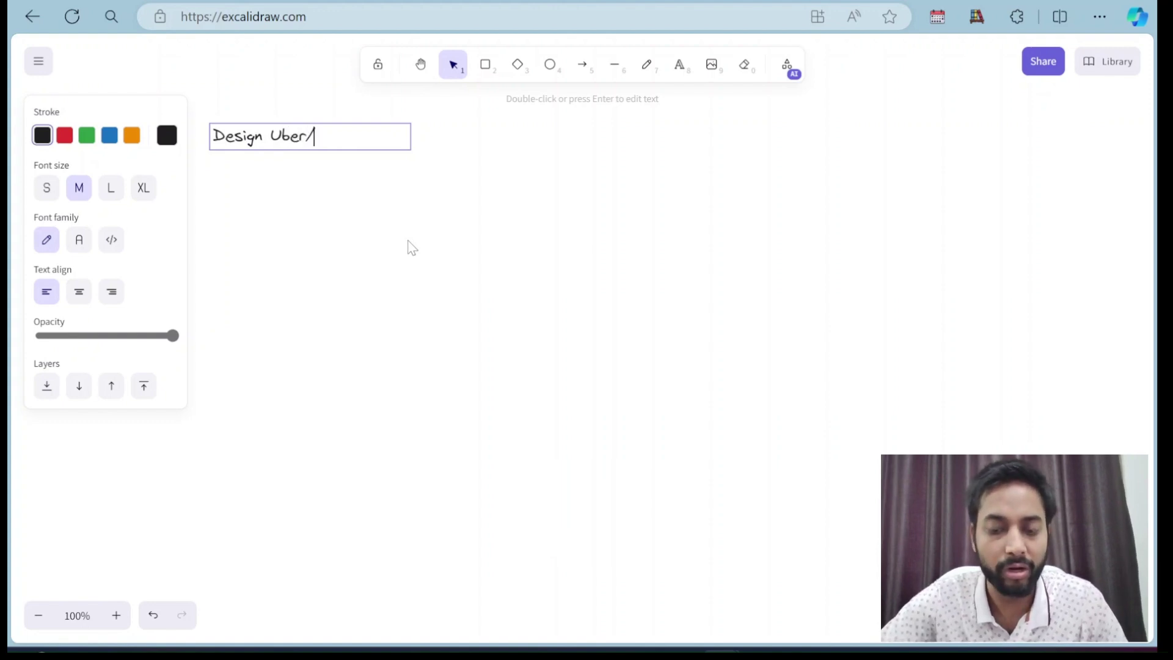
text(/ Ola/)
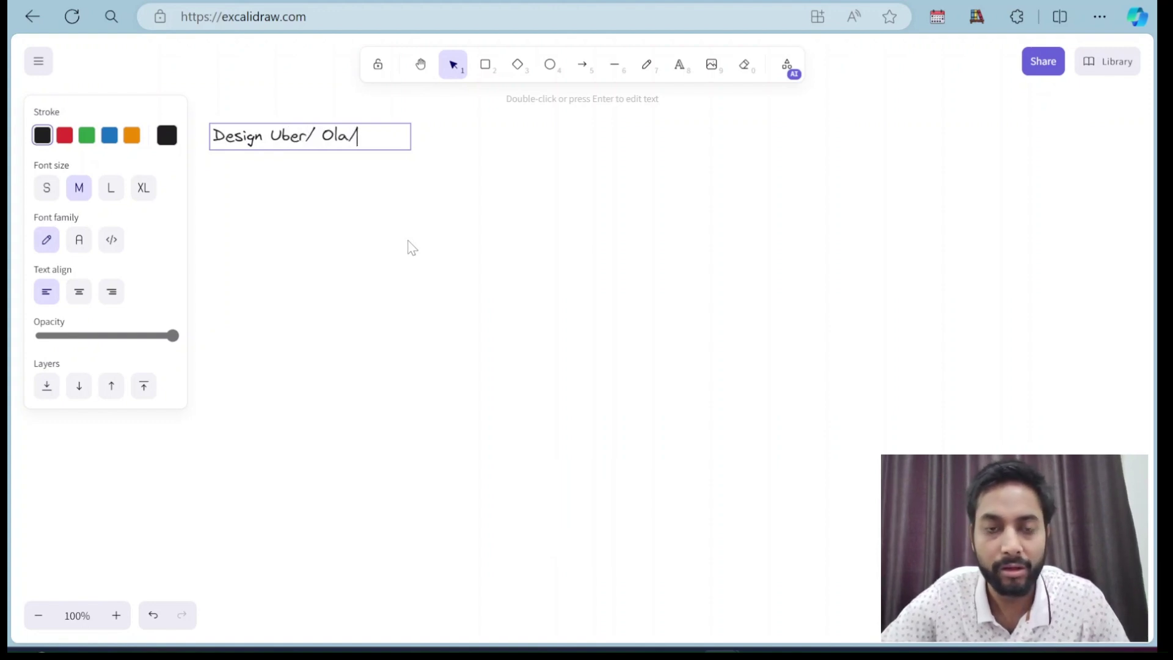
text( 4)
text(yft)
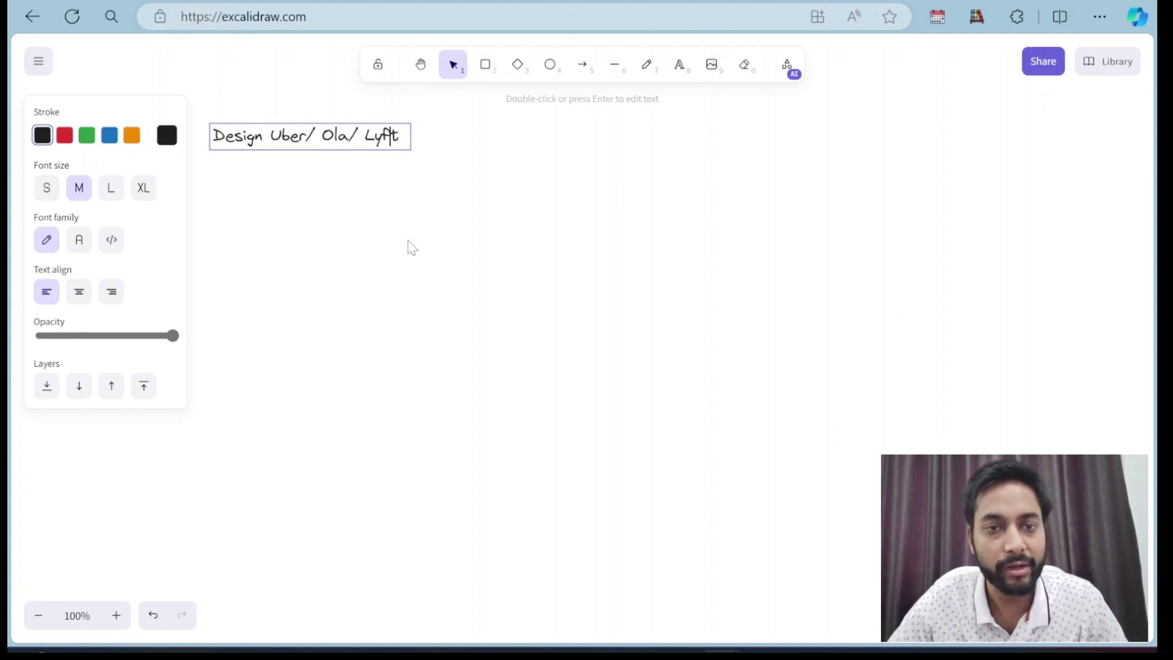
Replace the slashes in the title with commas so it reads "Design Uber, Ola, Lyft"
key(BackSpace)
text(,)
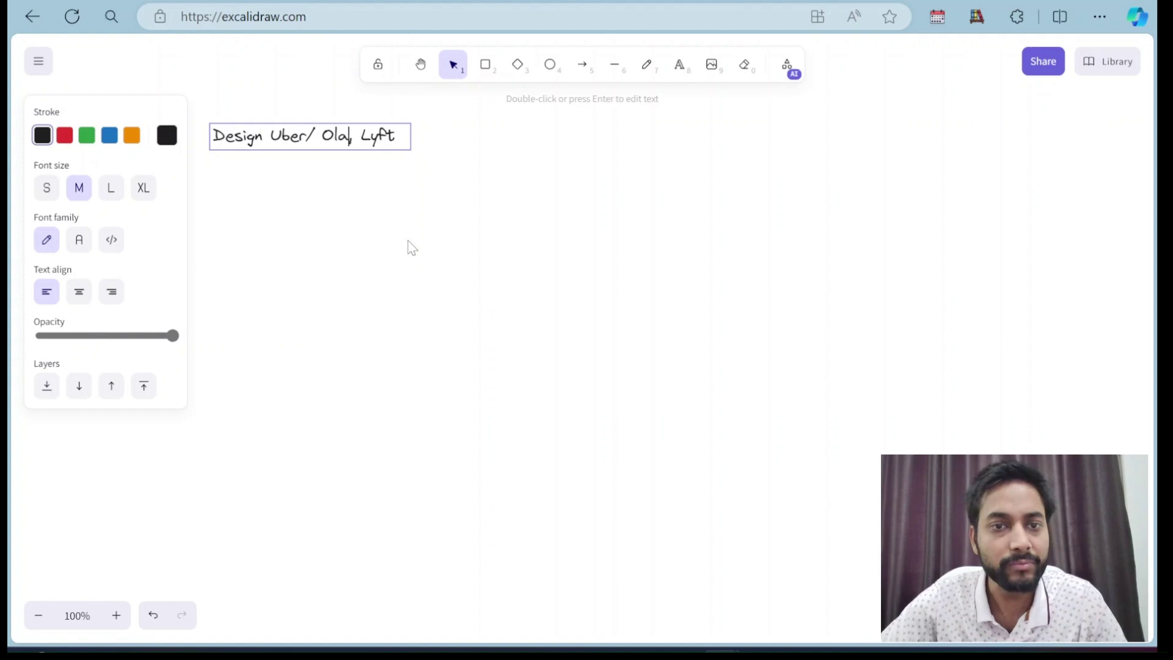
key(BackSpace)
text(,)
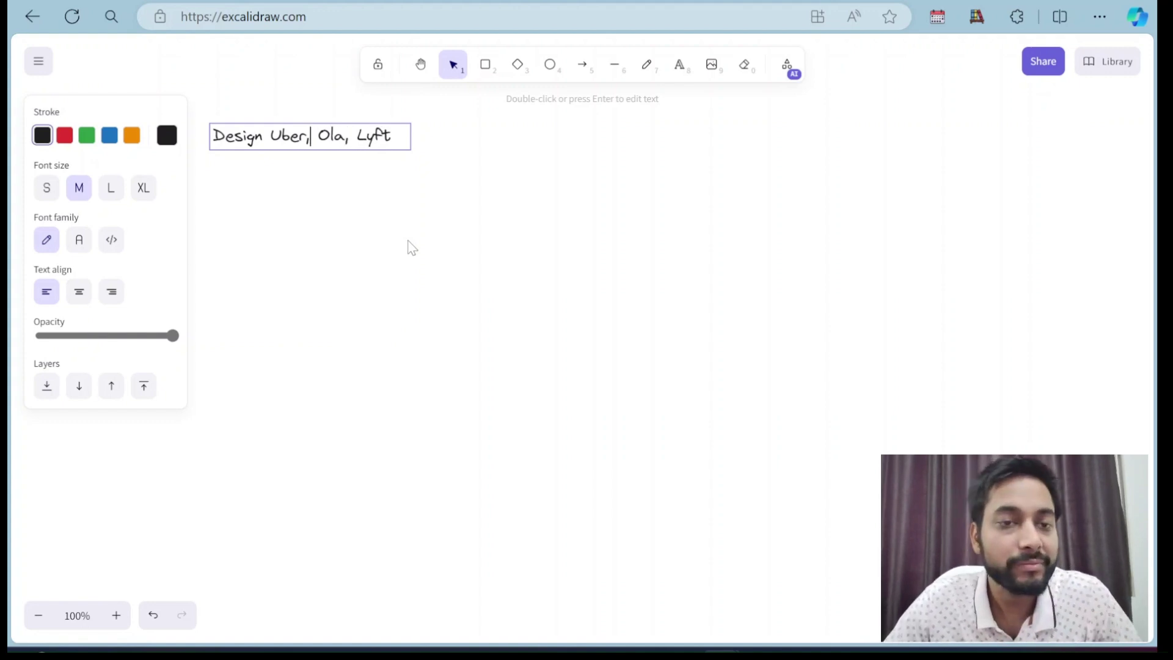
Set the title's font size to XL and widen its text box so it fits on one line
click(144, 189)
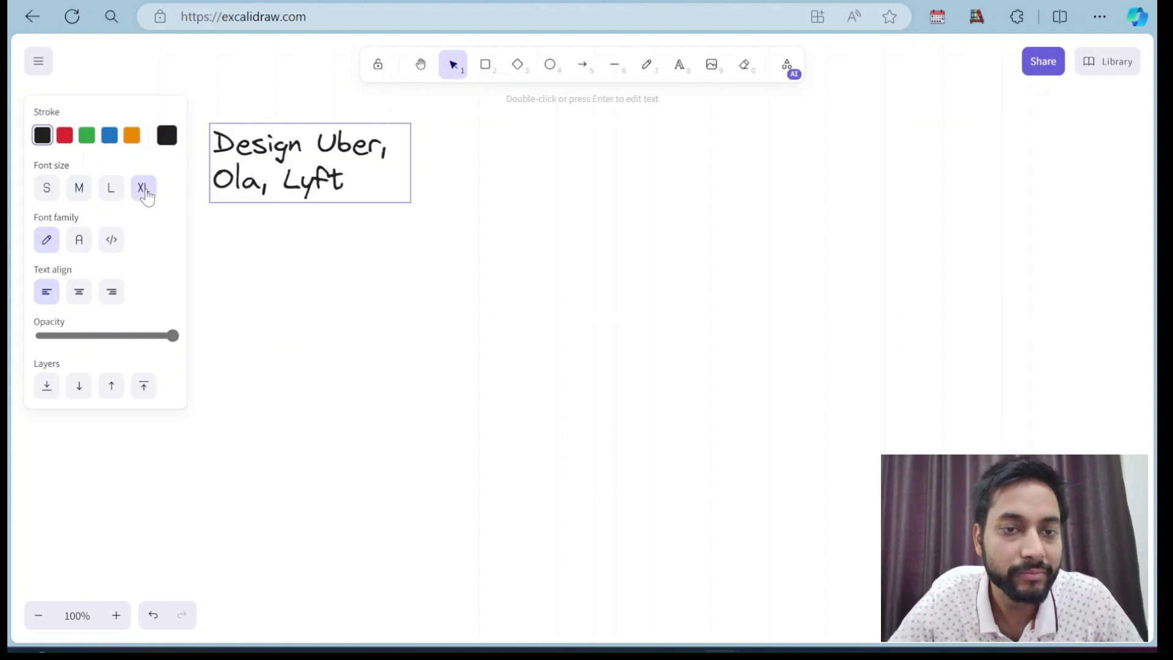
key(Escape)
drag(411, 164, 592, 152)
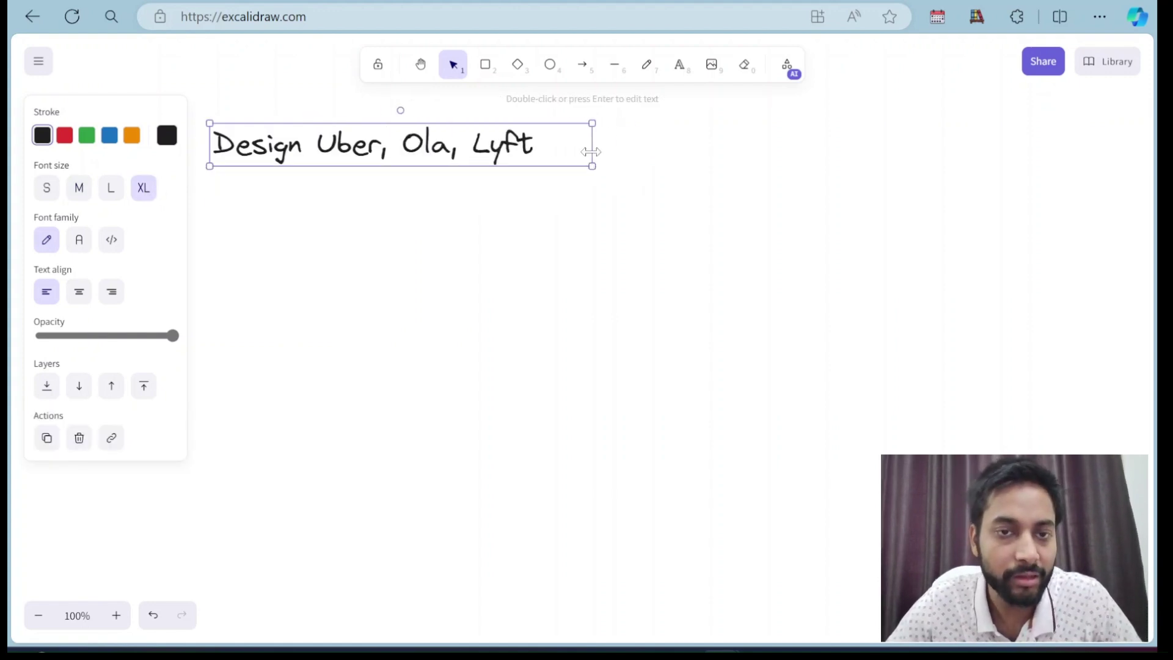
Reposition the "Design Uber, Ola, Lyft" title so it is clear of the properties panel
scroll(733, 187, down, 2)
scroll(586, 330, right, 3)
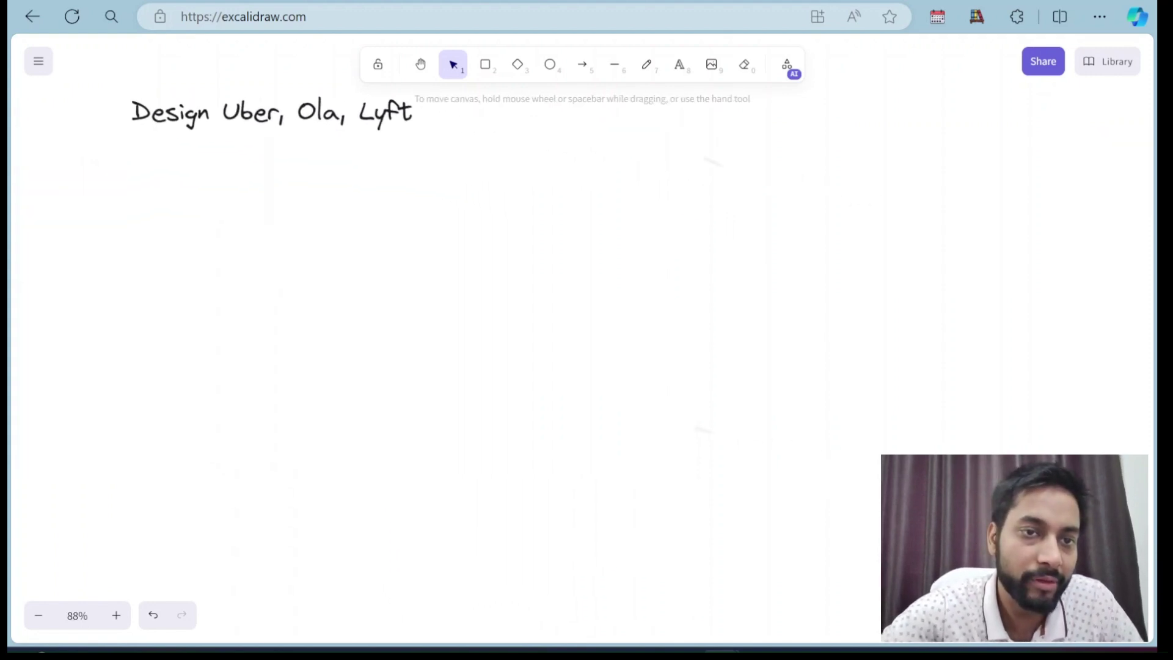
click(93, 93)
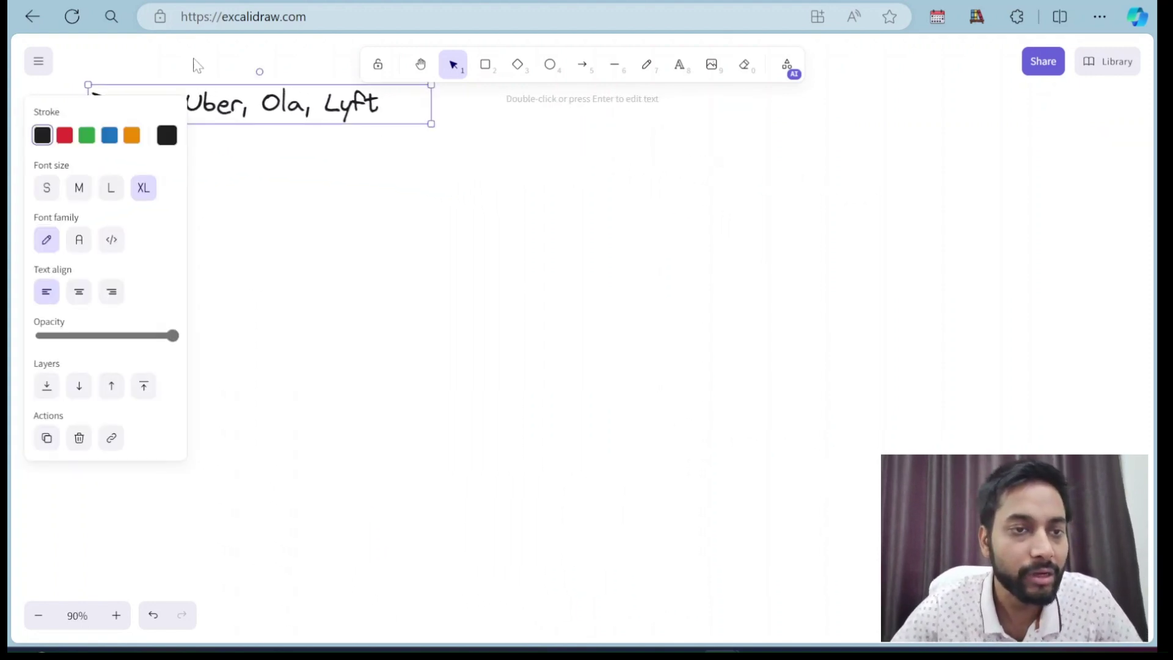
drag(234, 91, 353, 99)
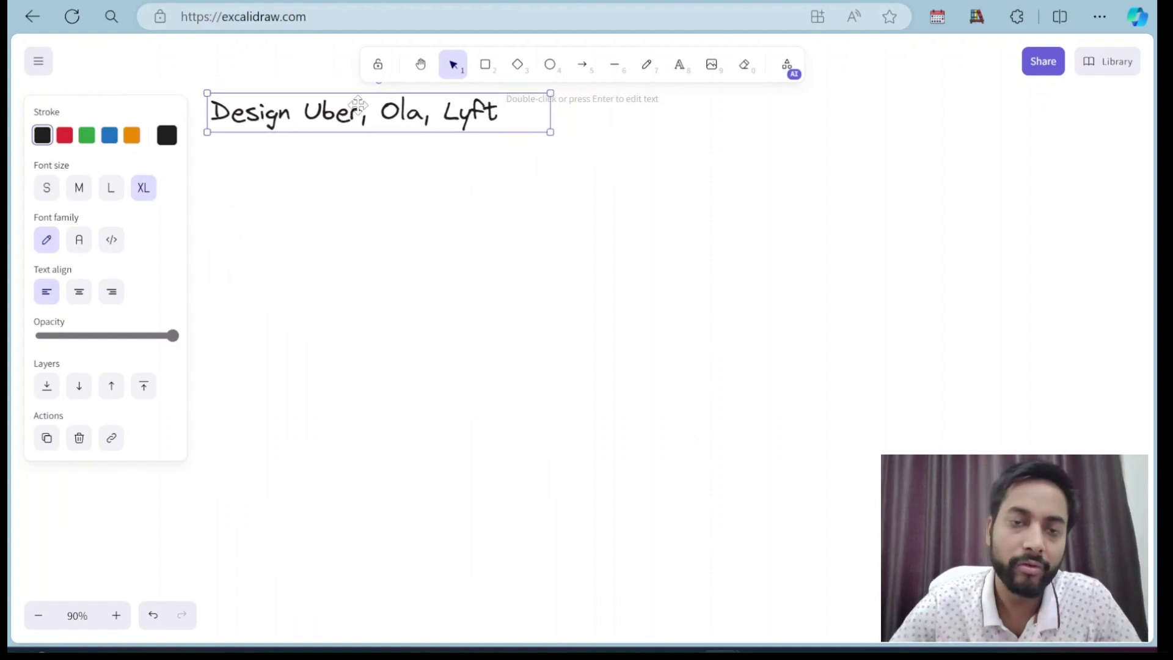
Try the M font size on the title and return it to XL
click(78, 191)
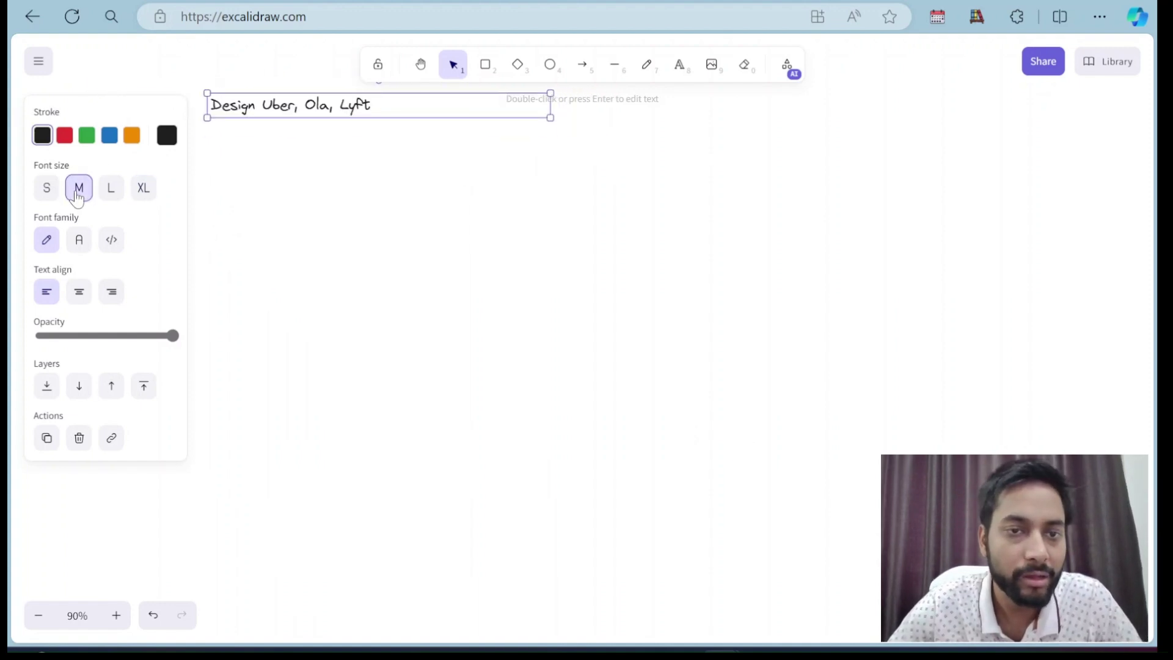
click(144, 188)
click(242, 159)
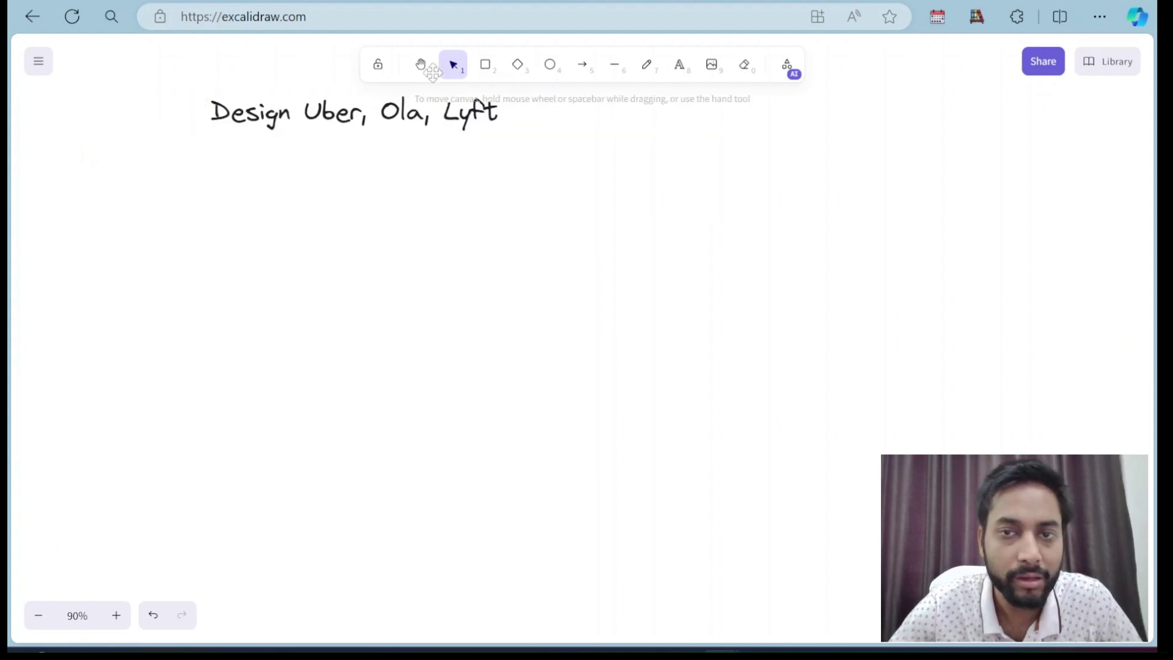
Add an M-size text block reading "functional requirements:" below the title, and widen it to fit on one line
click(679, 65)
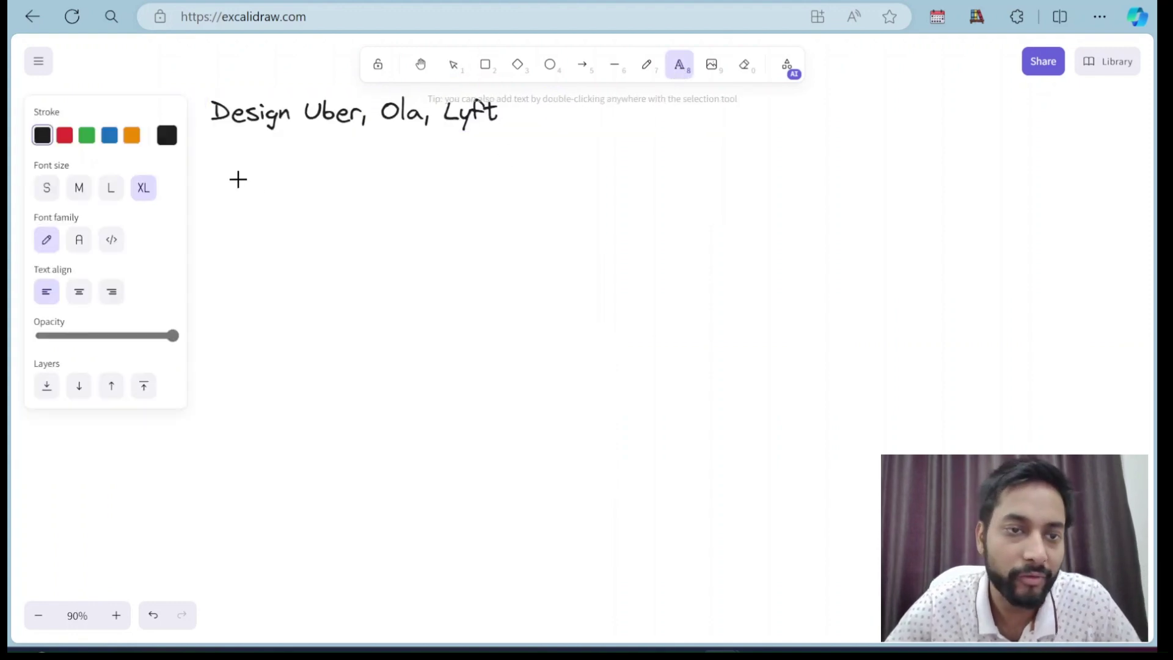
drag(209, 152, 338, 290)
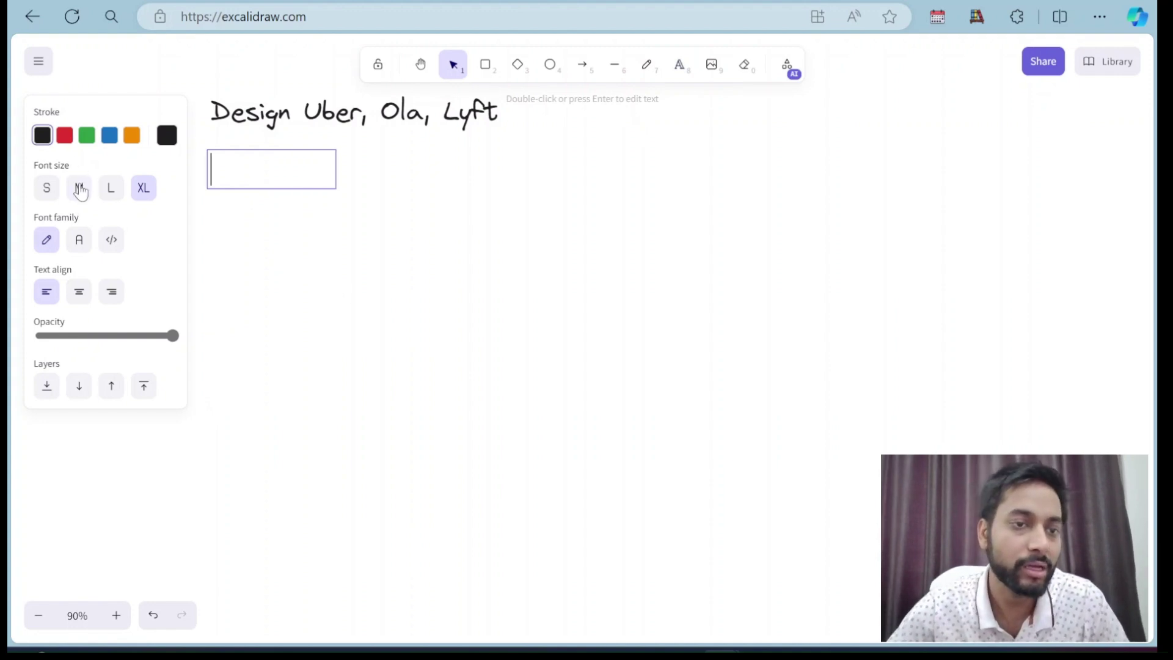
click(79, 189)
text(Fun)
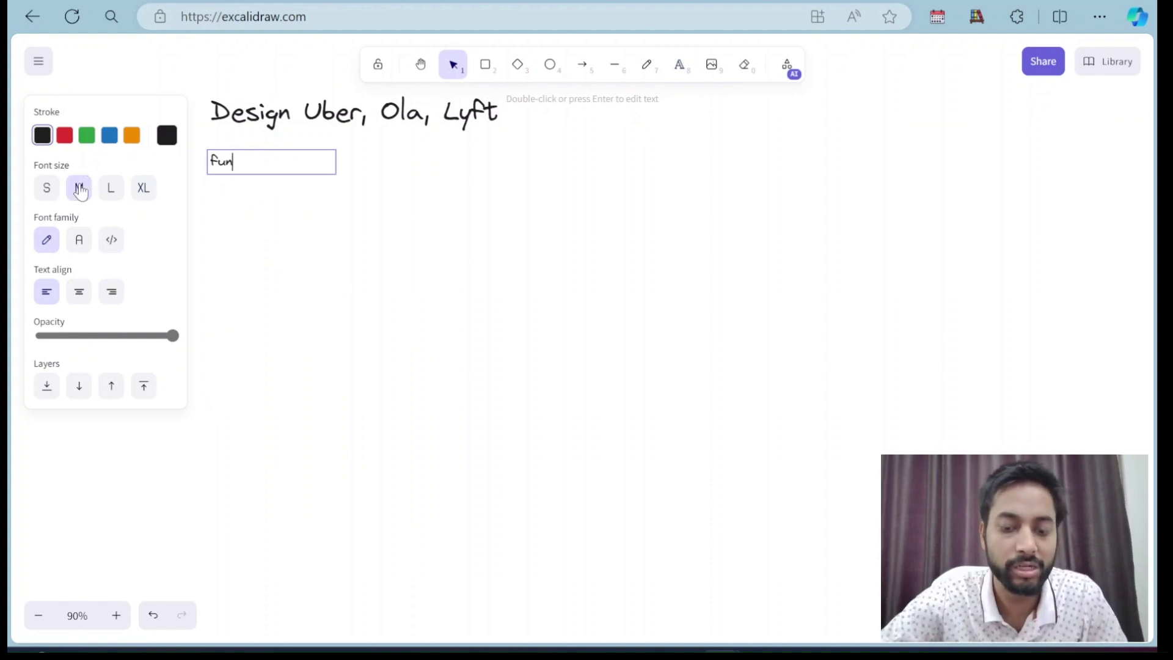
text(ctional rea)
key(BackSpace)
key(BackSpace)
key(BackSpace)
text(requirements)
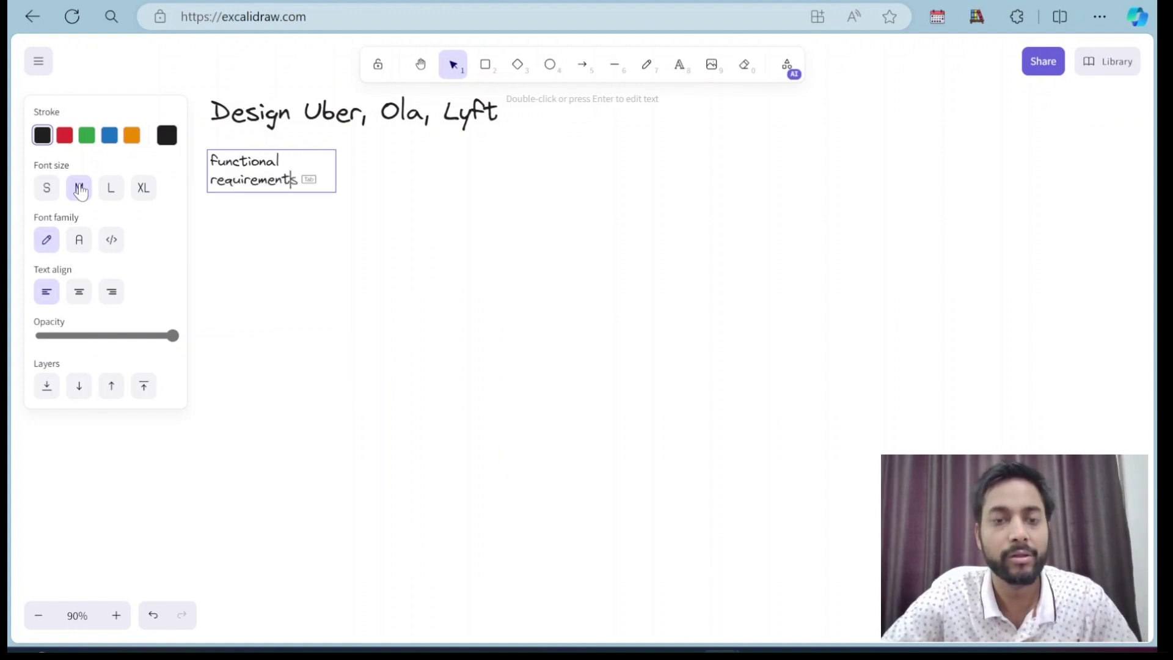
text(s:)
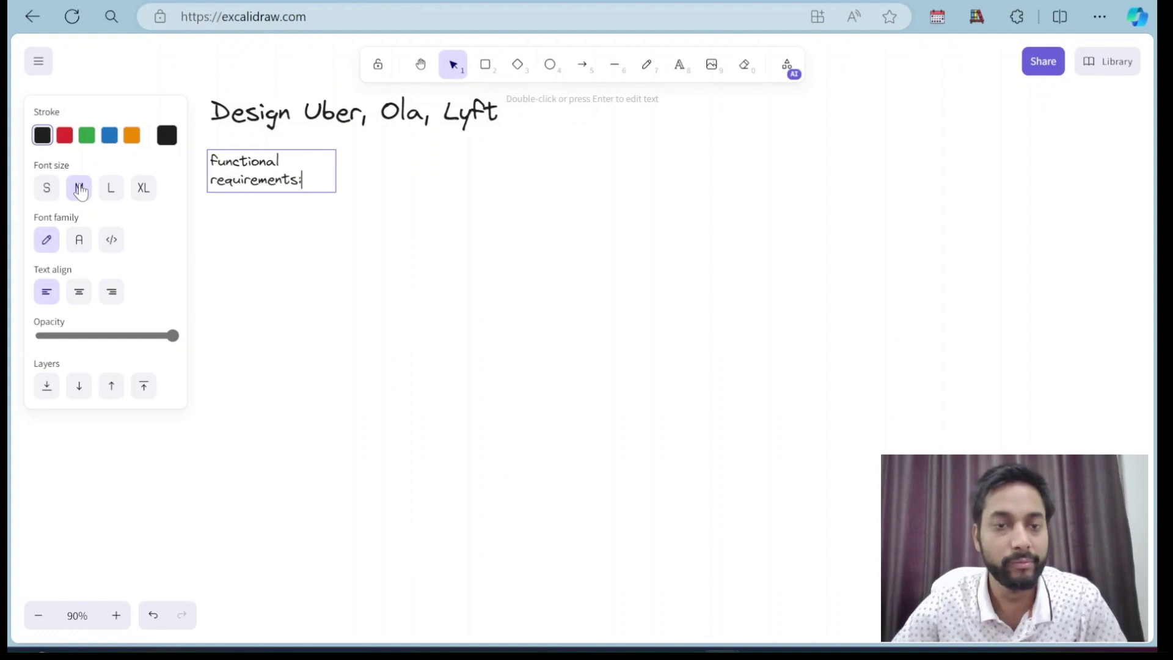
key(Escape)
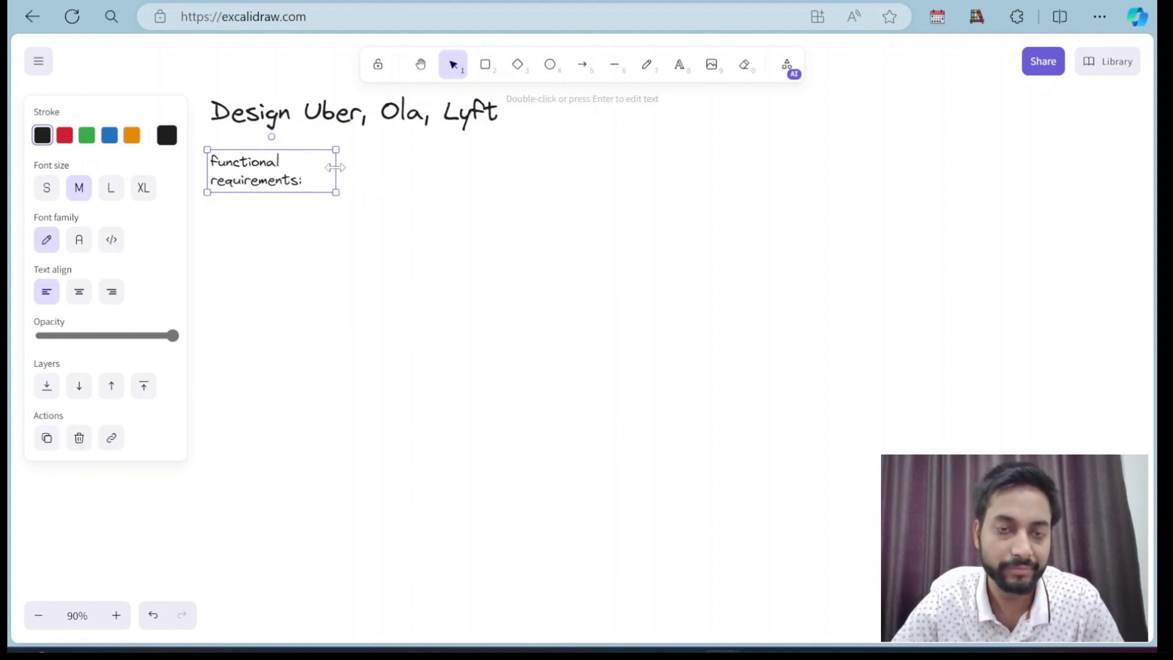
drag(333, 167, 407, 162)
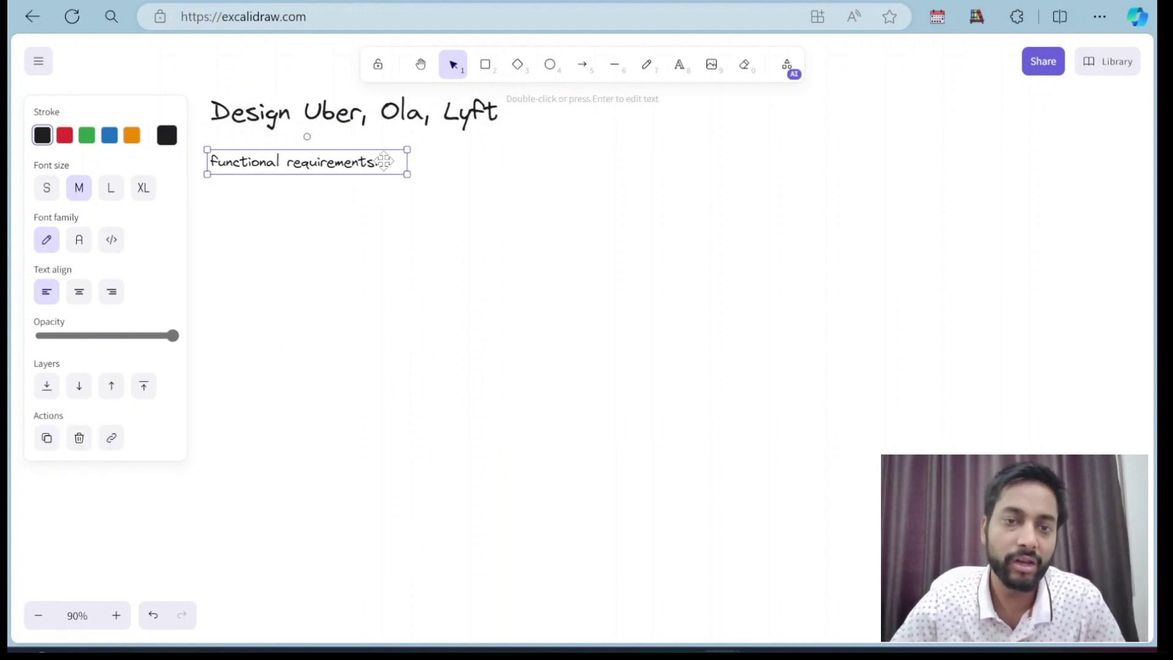
Add the first list item "1. See Nearby drivers." under the functional requirements heading and begin item 2
double_click(386, 168)
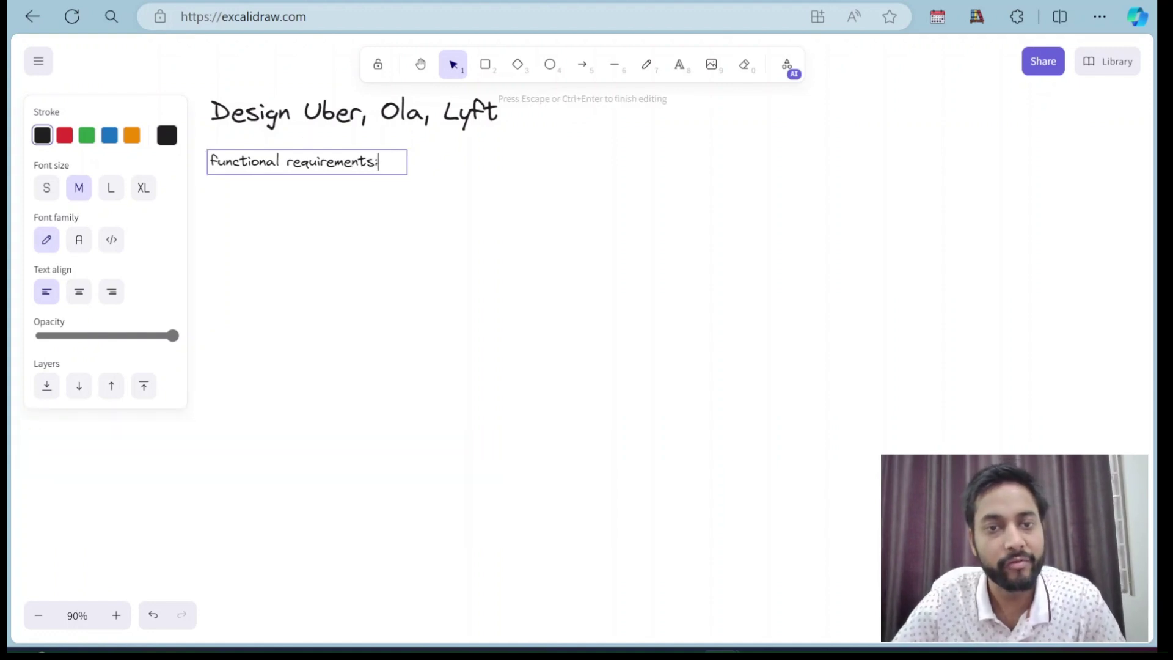
key(Return)
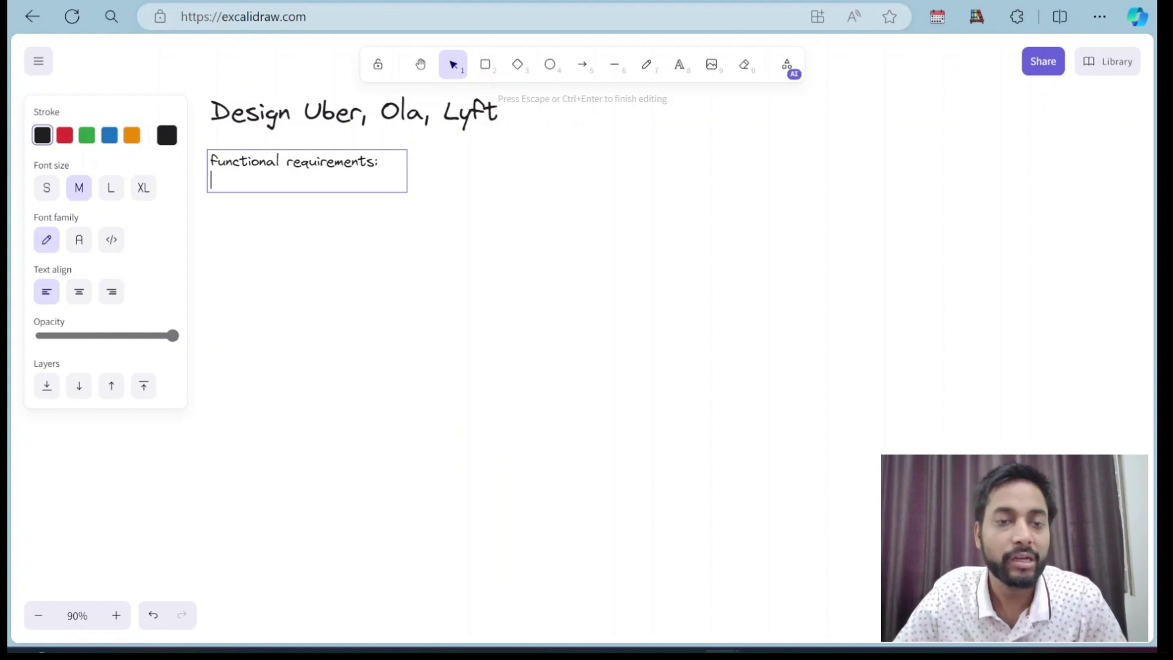
text(1. Nearby)
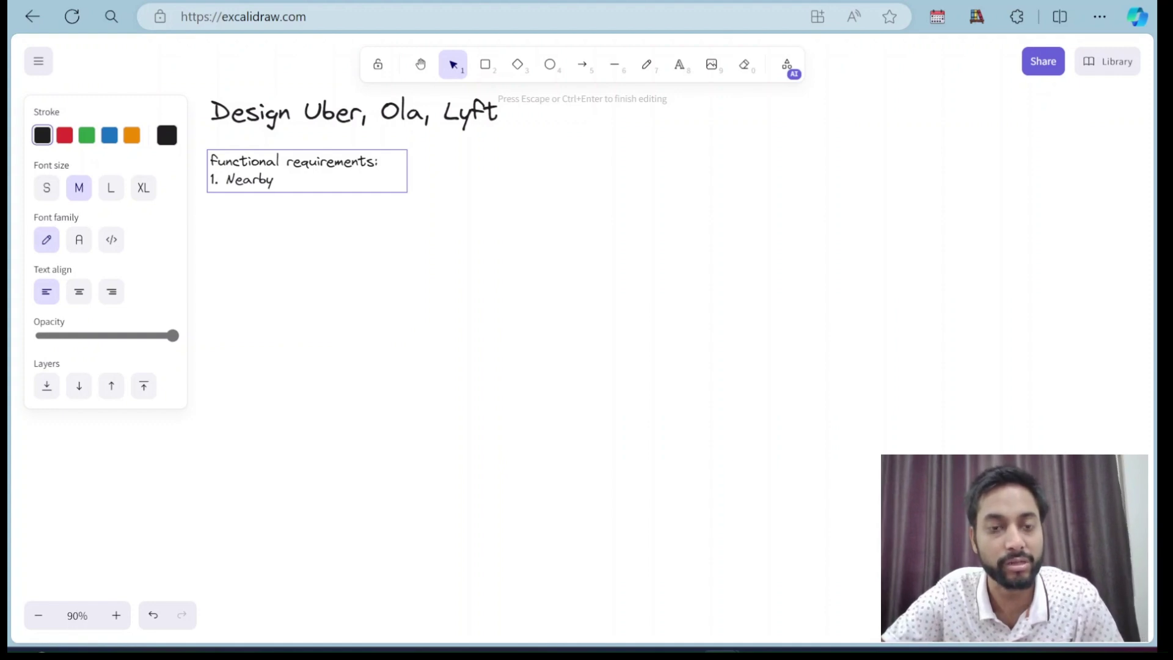
text( driving)
key(BackSpace)
key(BackSpace)
key(BackSpace)
text(ers)
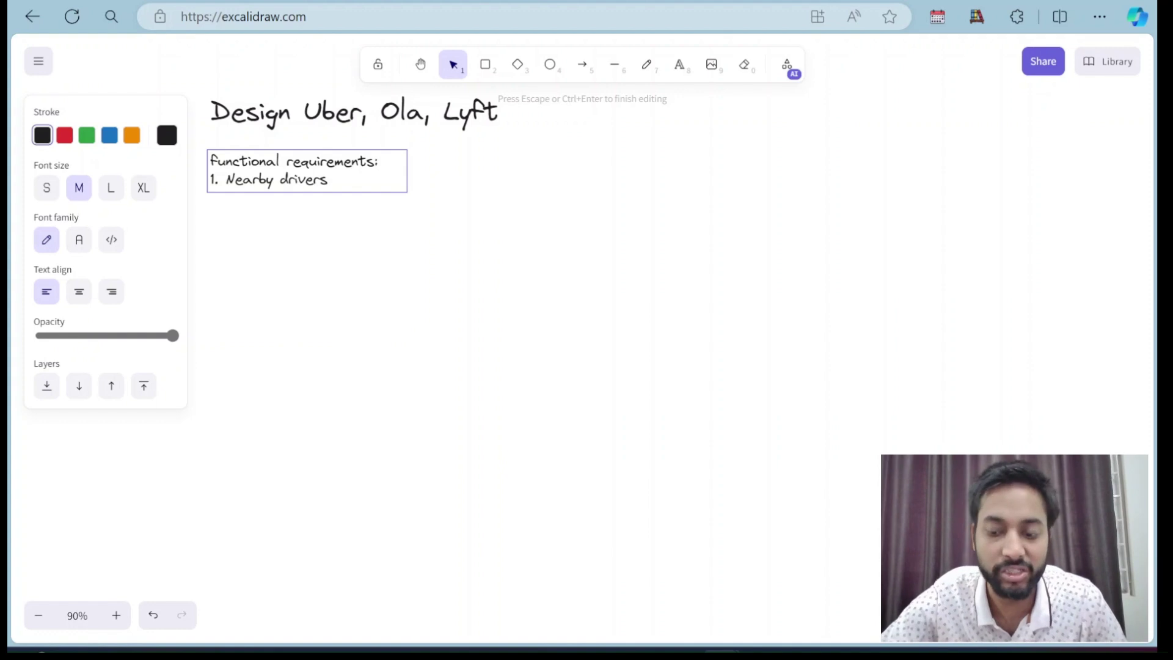
text(.)
key(Return)
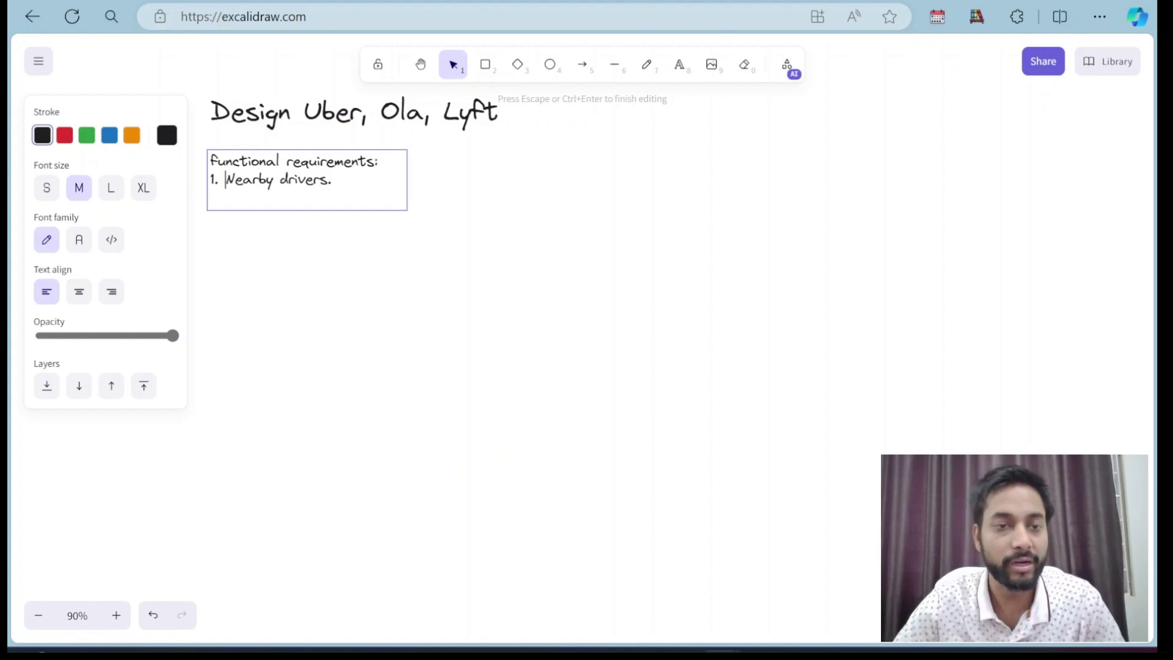
text(See)
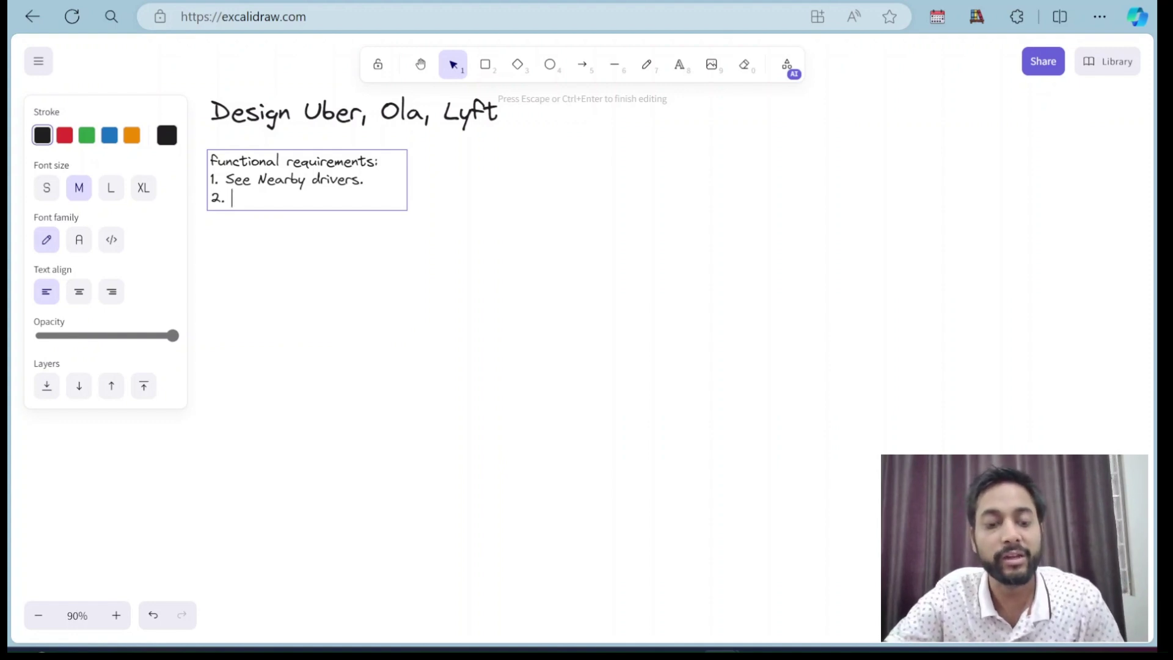
Enter "ETA and estimated price" as the second functional requirement
text(E)
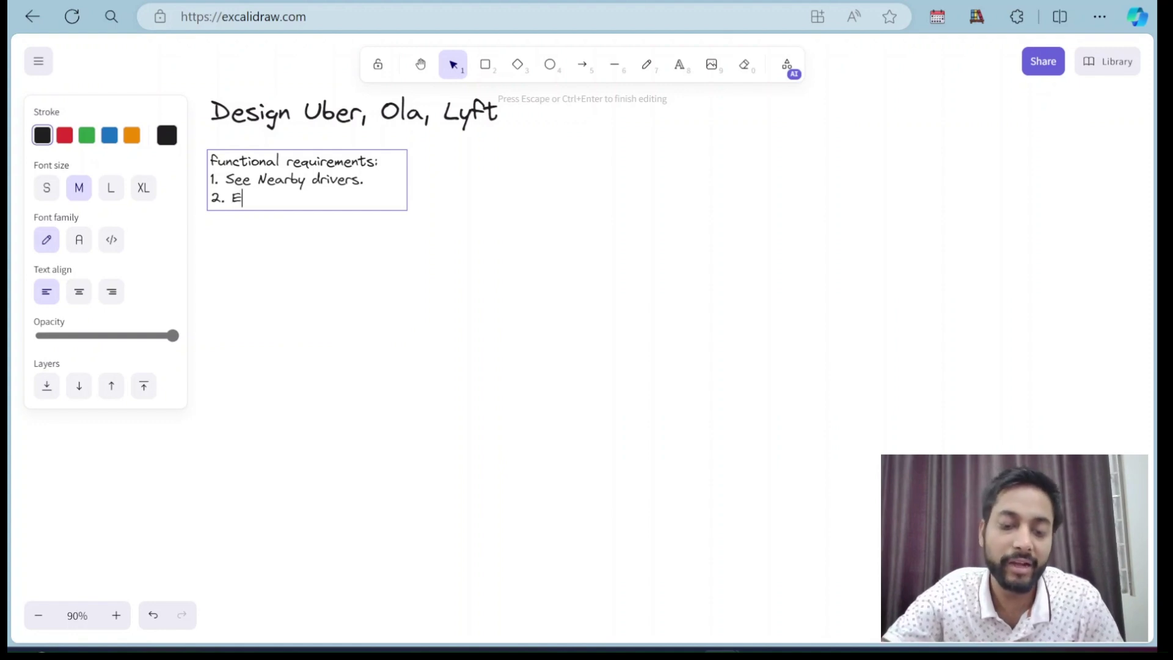
text(TA and)
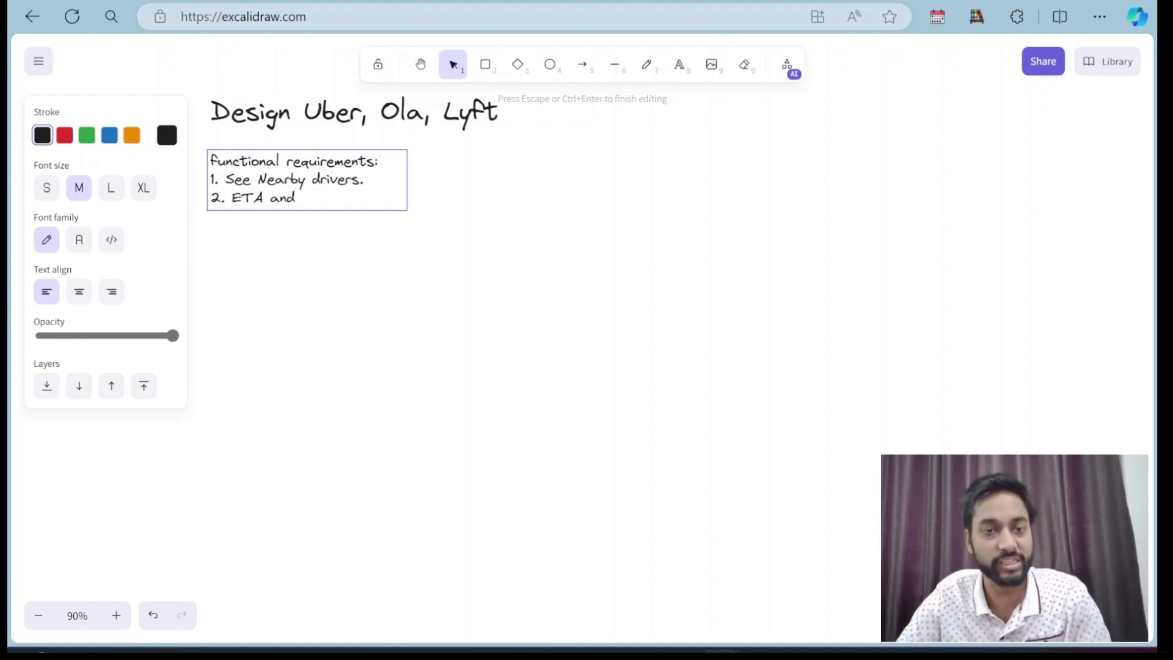
text(esi)
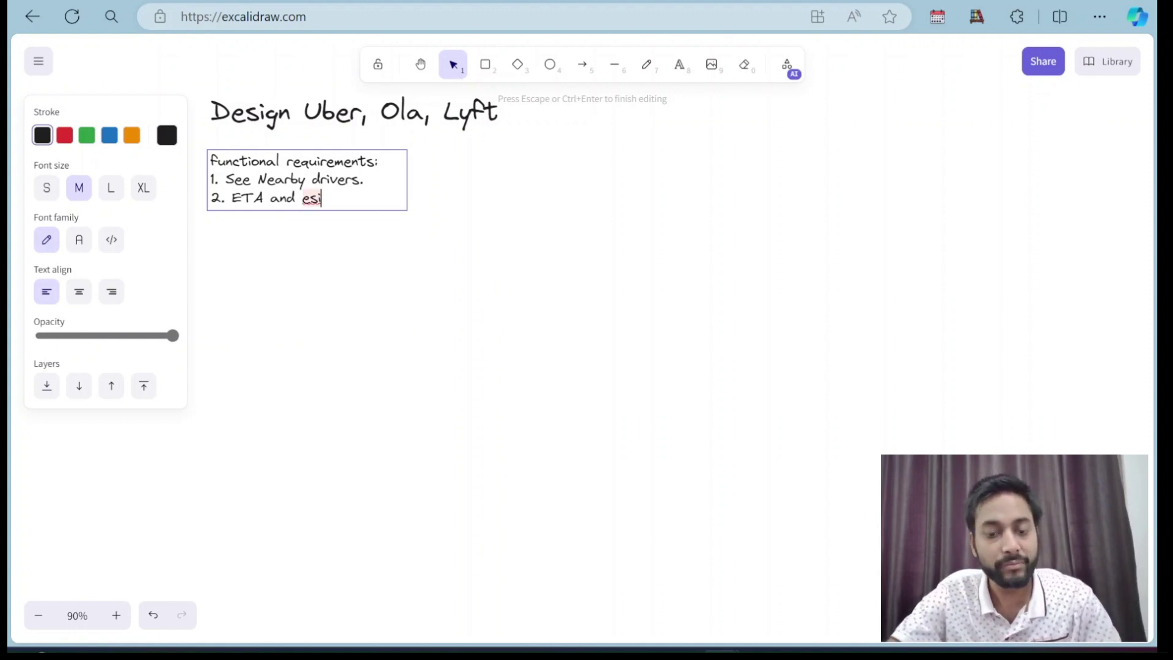
key(BackSpace)
text(t)
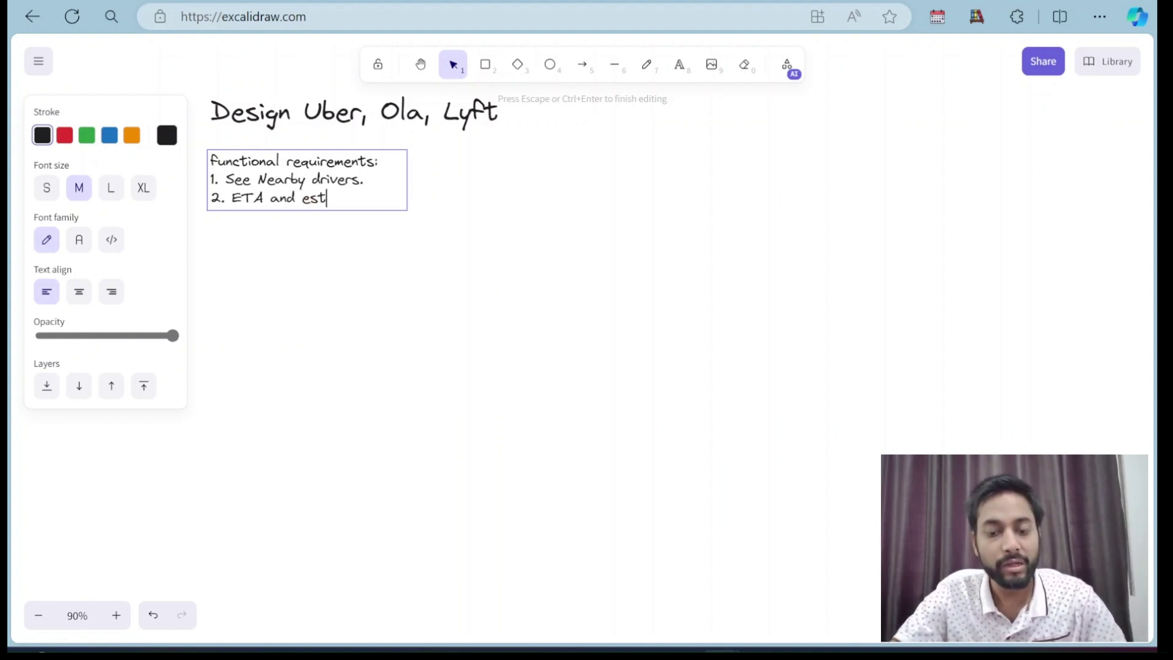
text(imated price)
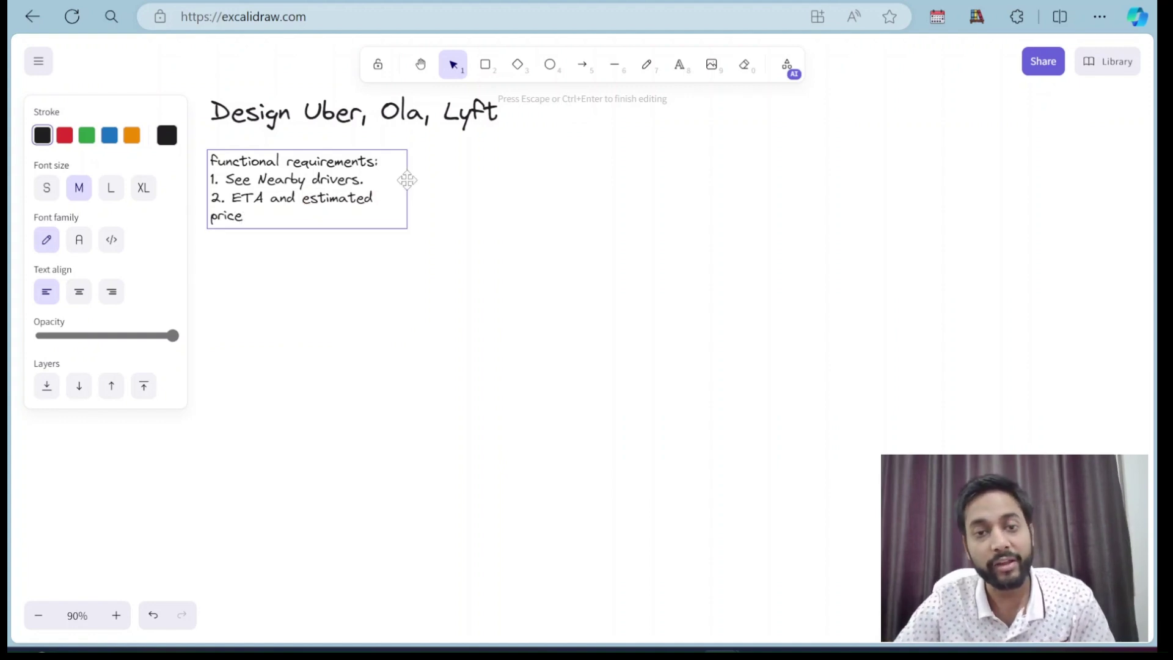
Finish editing the functional requirements text and widen its box so the second item fits on one line
click(407, 180)
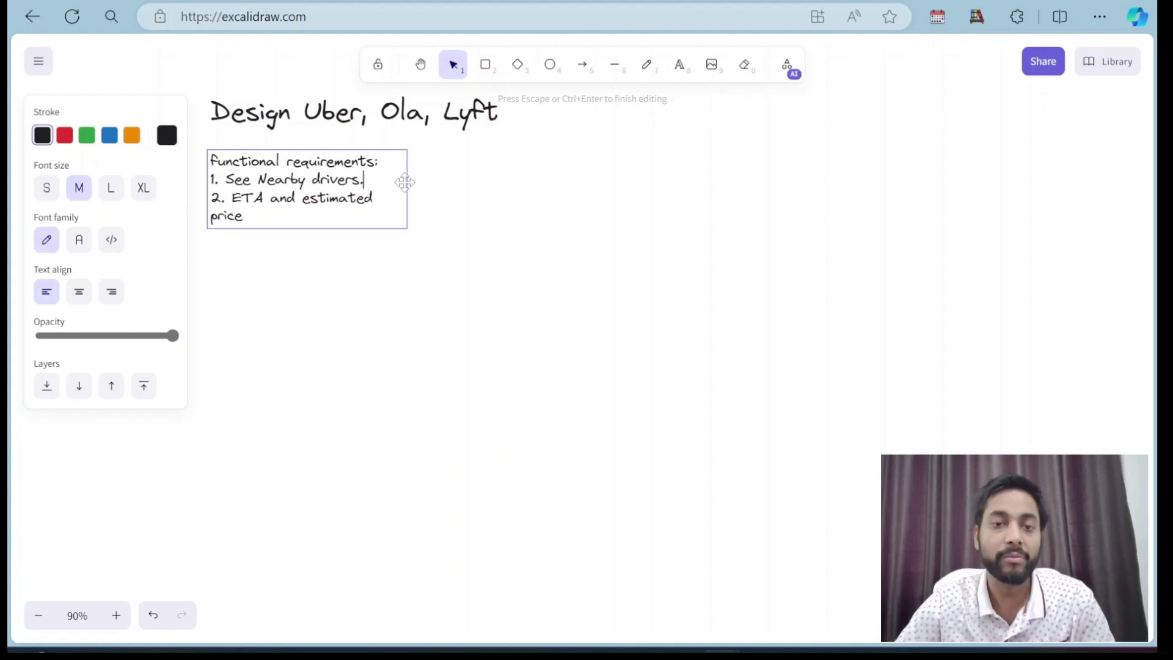
key(Escape)
drag(403, 182, 431, 178)
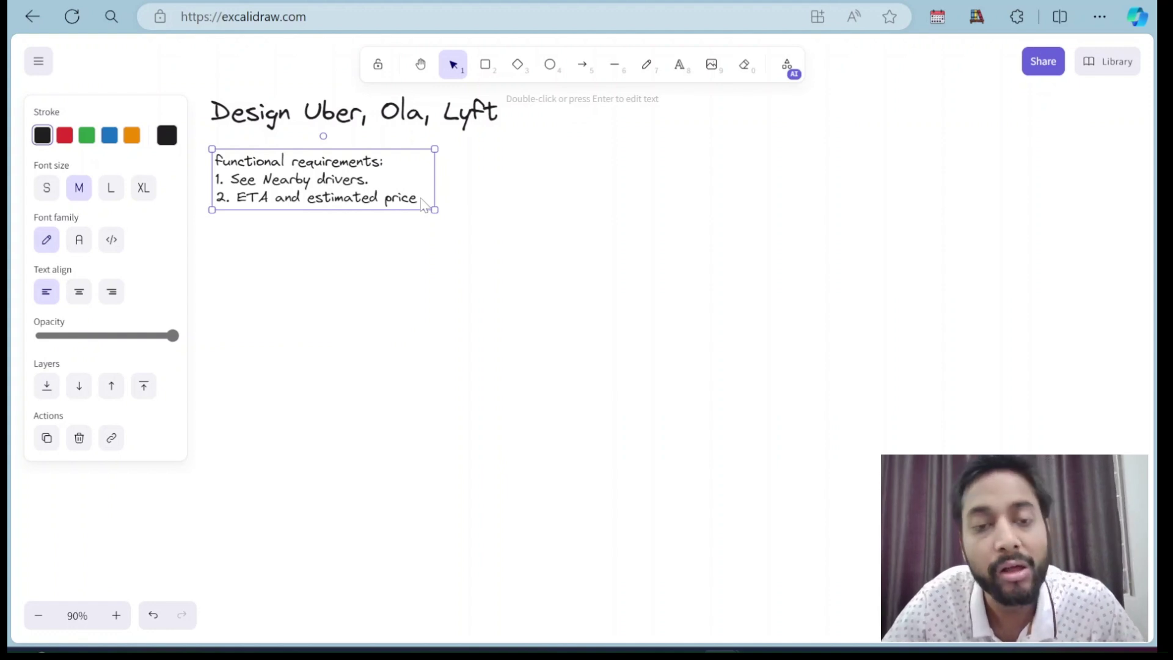
Add "3. Book and do payment the ride" as the third item in the functional requirements list
double_click(420, 201)
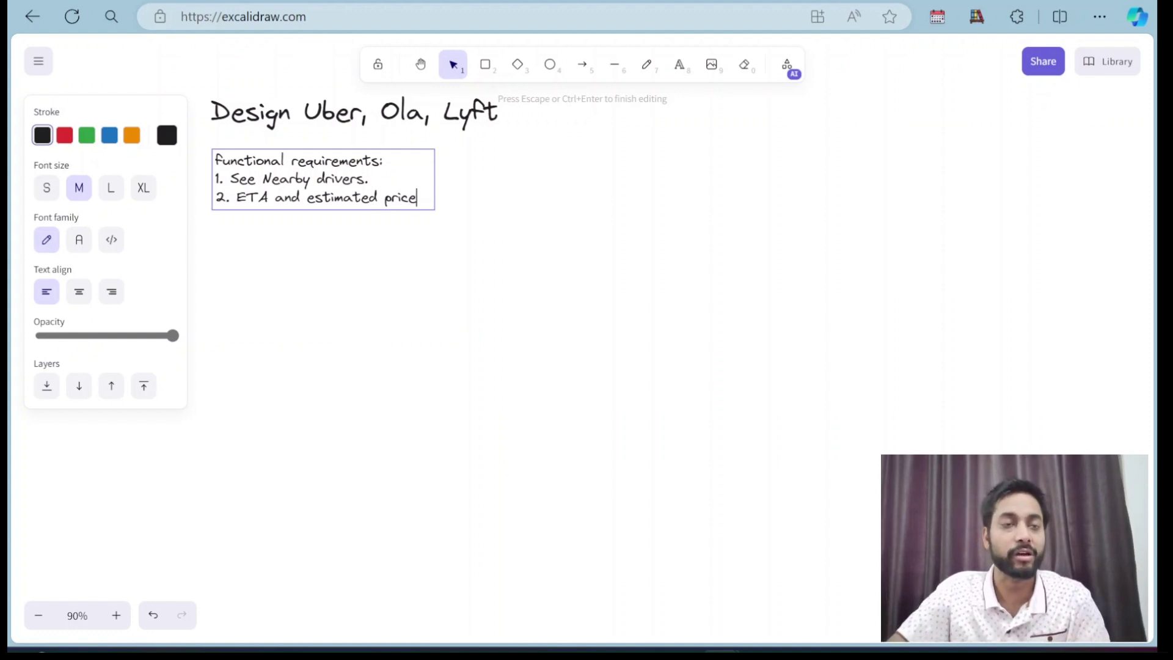
key(Return)
text(3.)
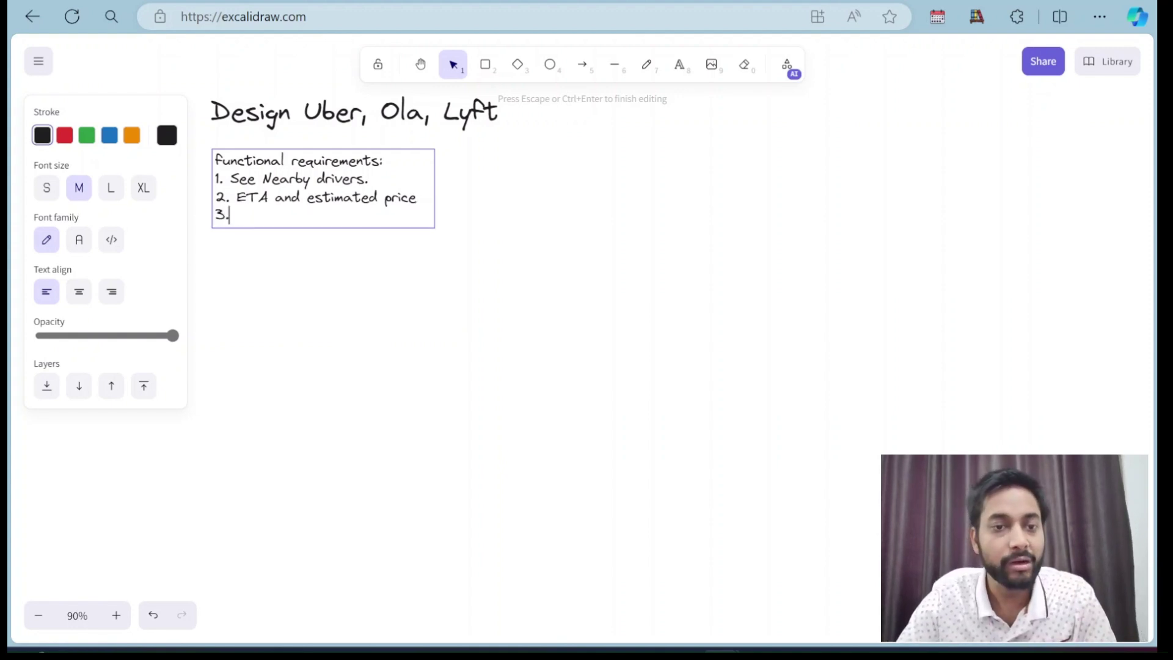
text( Book )
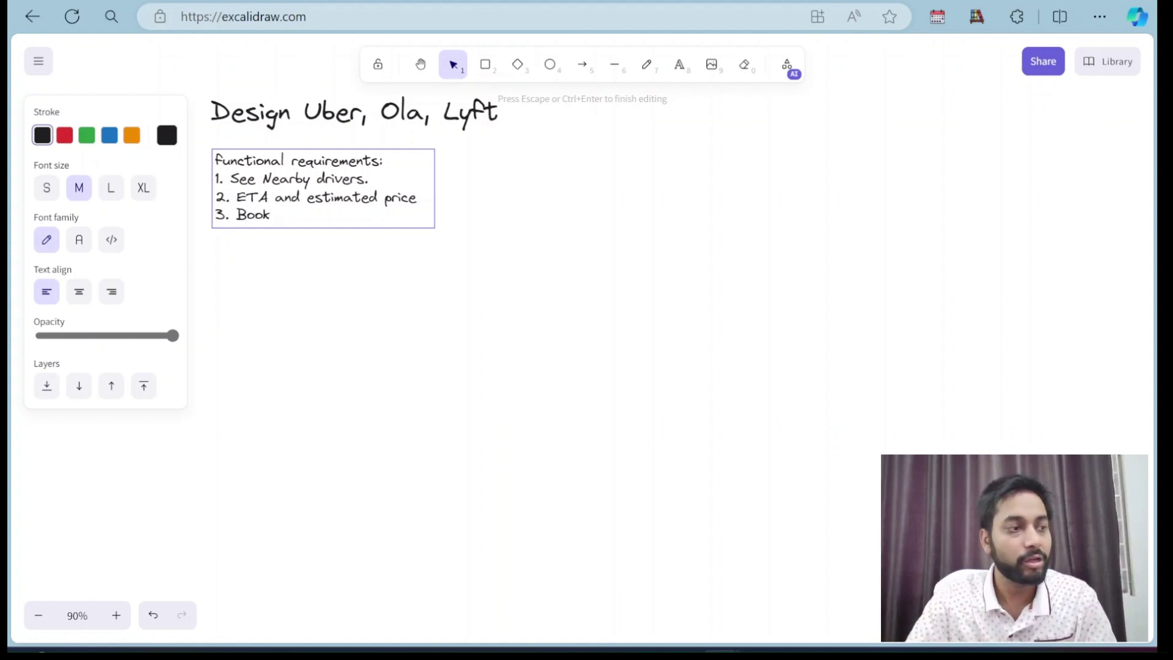
text(and d)
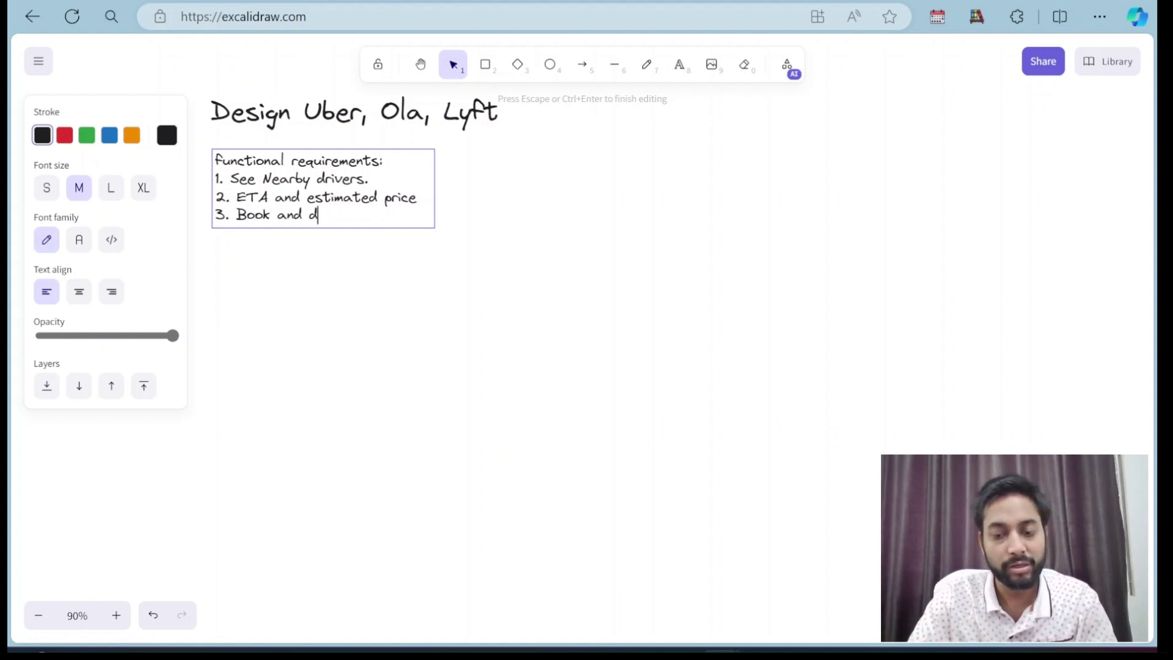
text(o payment )
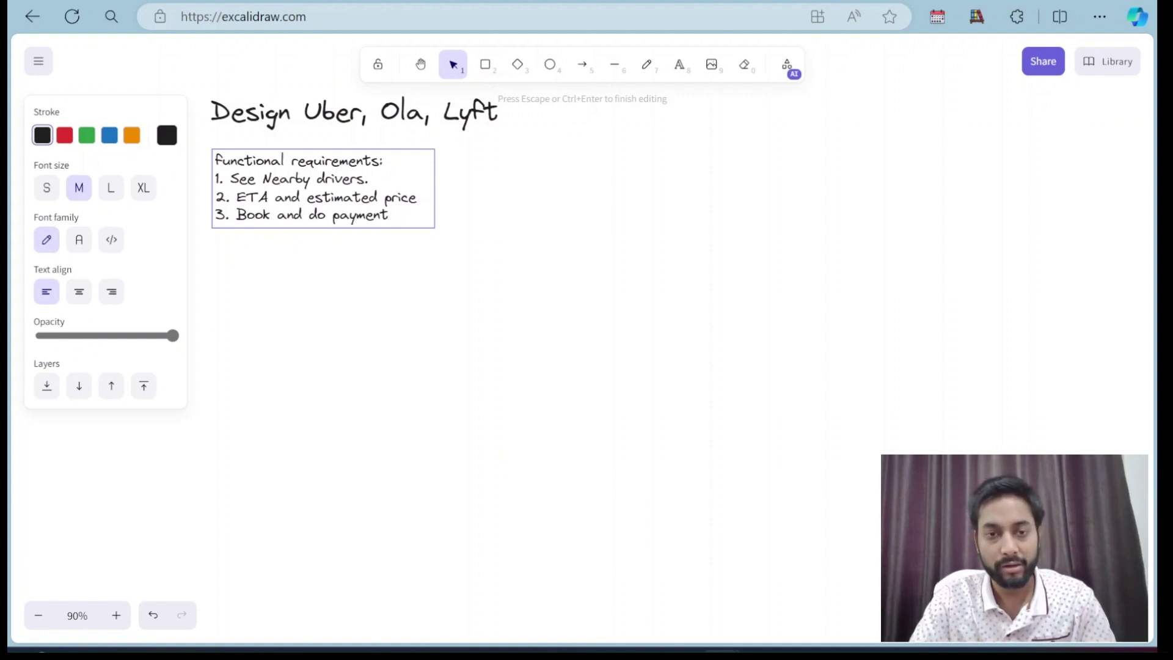
text(the)
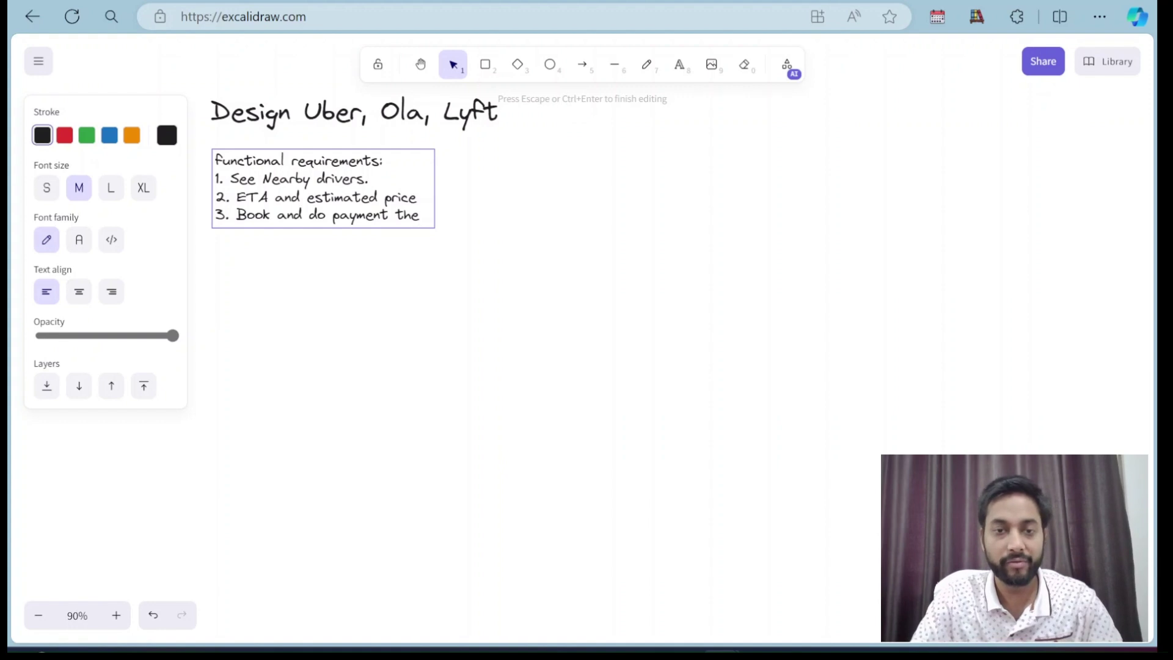
text( ride)
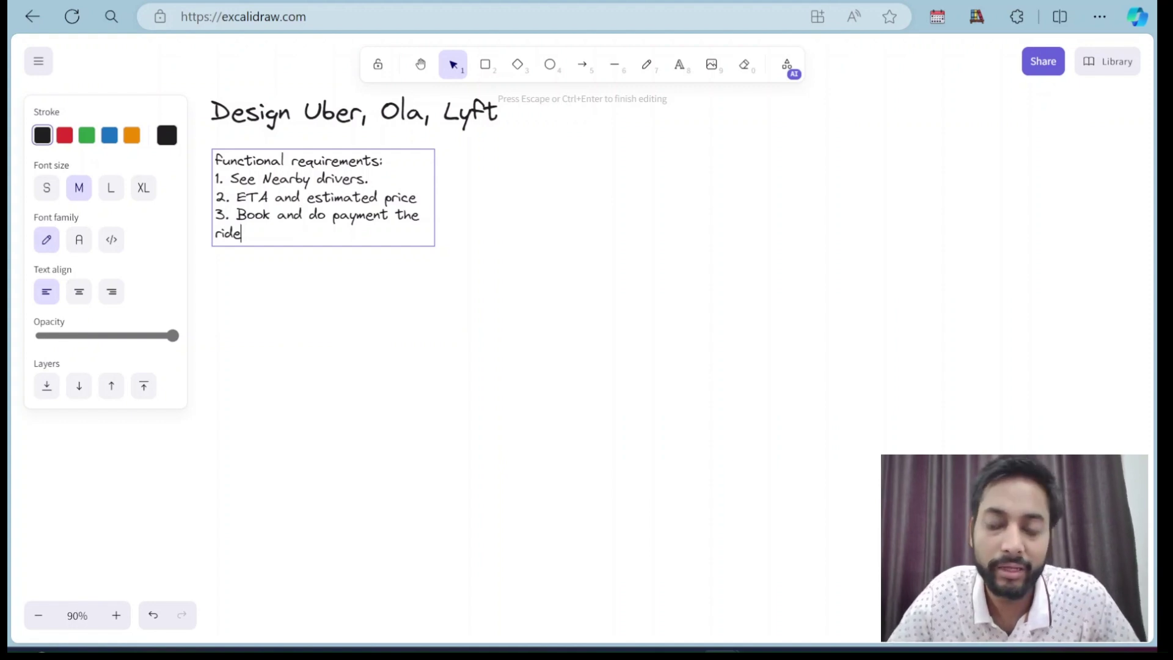
Add "4. Track our ride" as the fourth functional requirement and finish editing the text
key(Return)
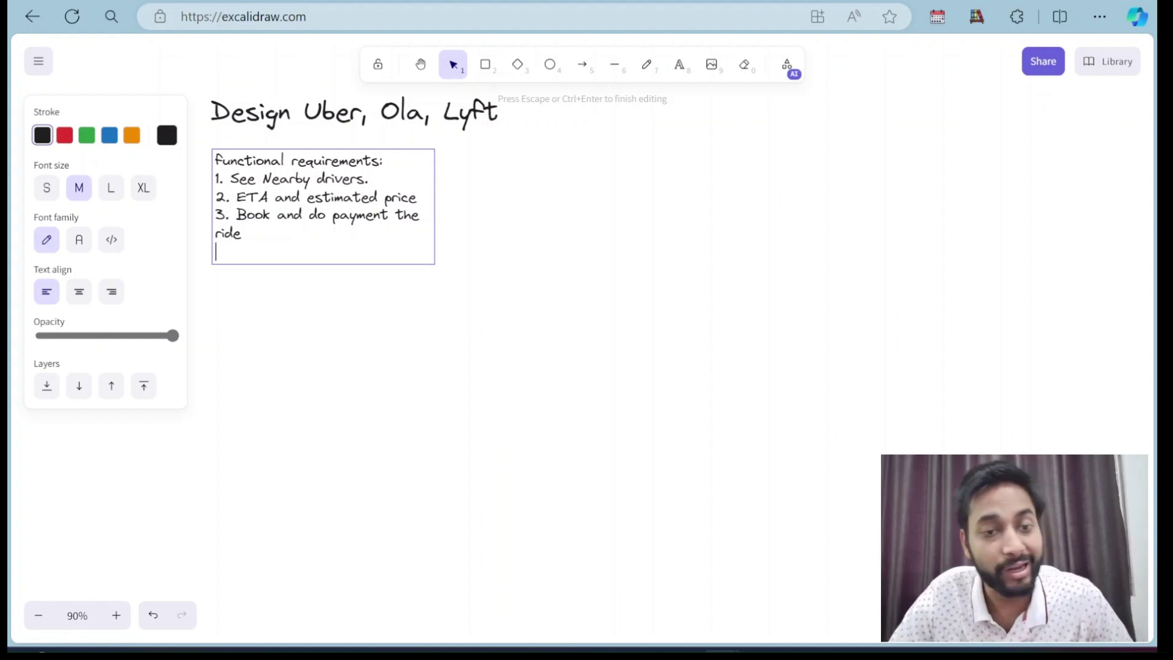
text(4. T)
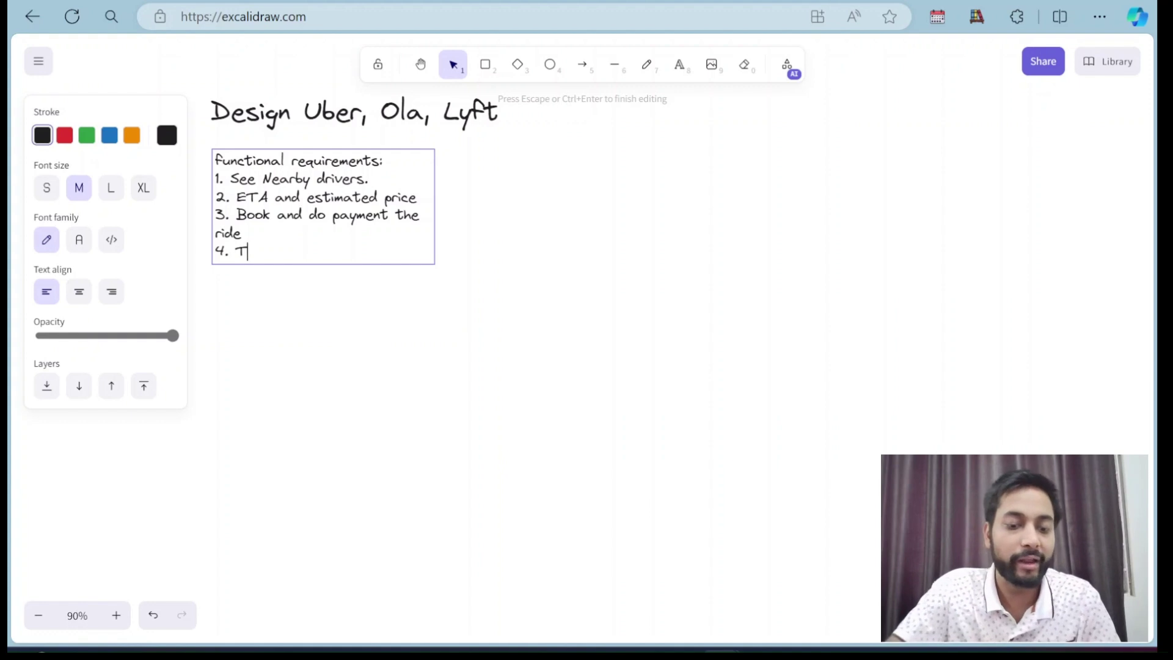
text(rack our ride)
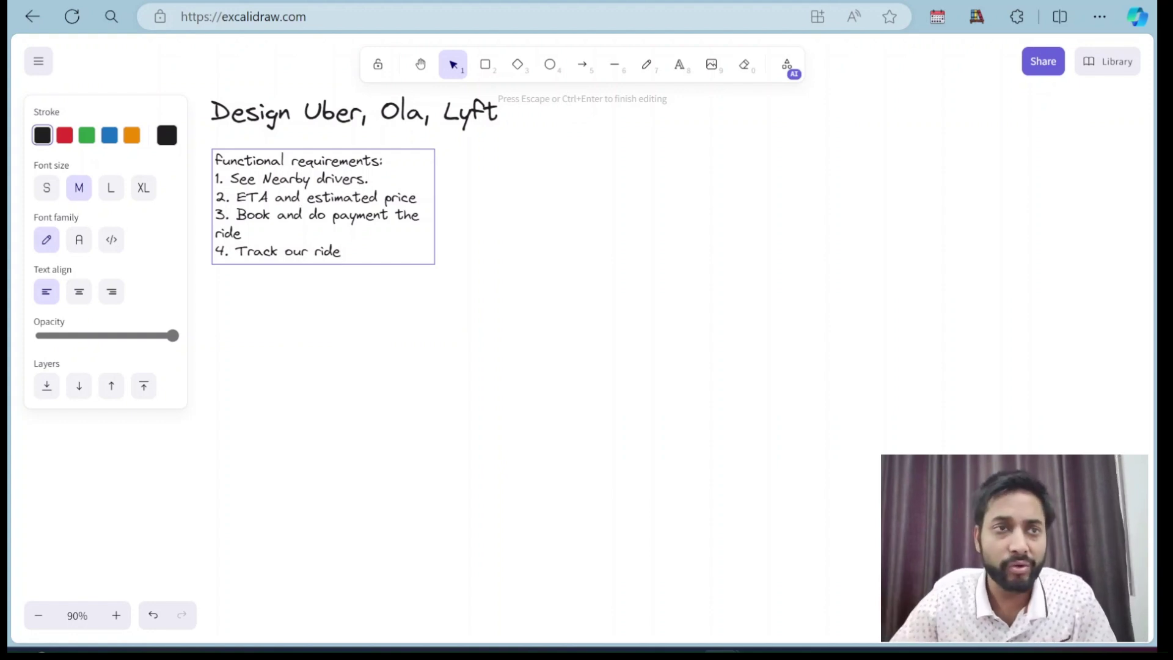
click(541, 220)
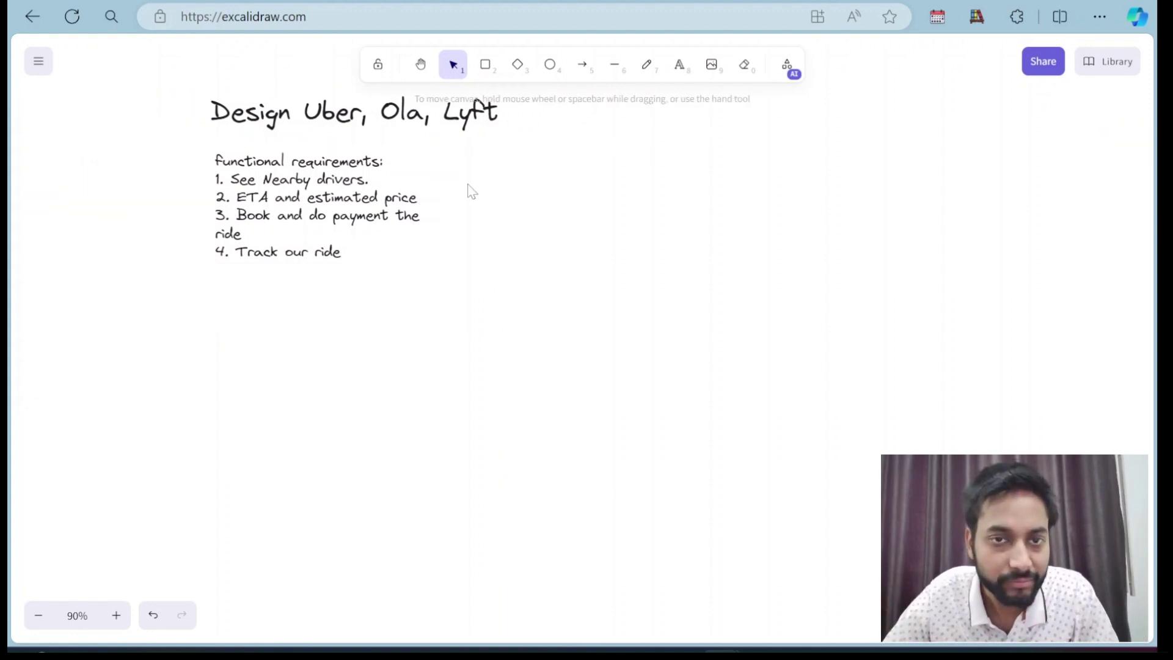
Change the stroke colour of the functional requirements text block to blue and deselect it
click(381, 168)
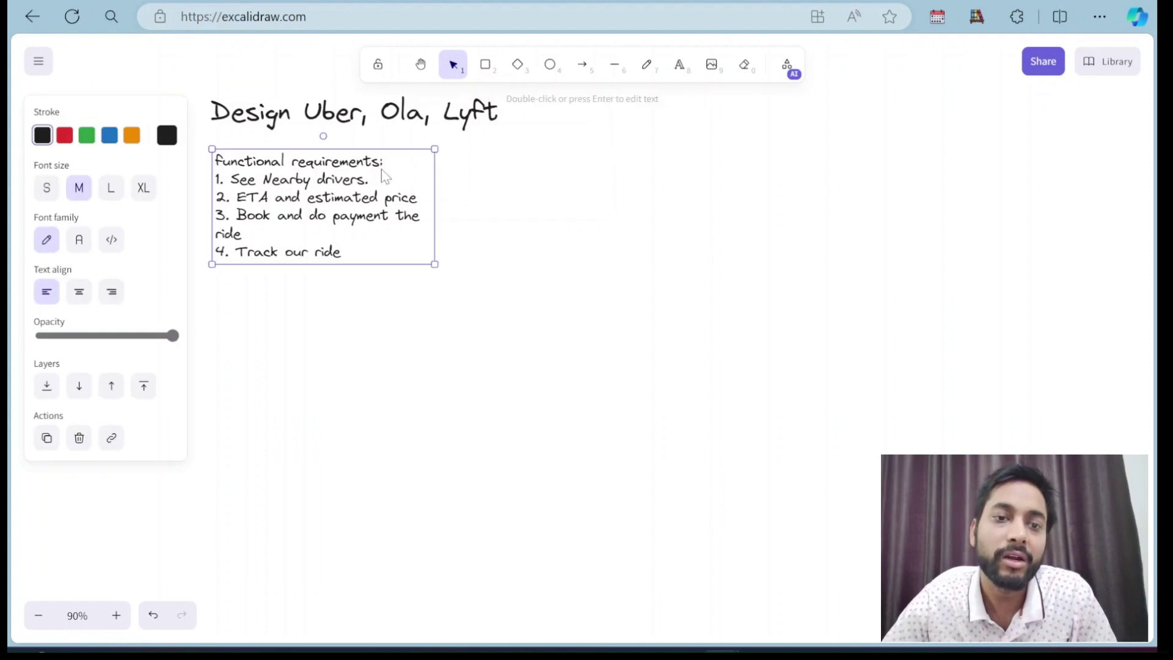
double_click(353, 261)
drag(342, 254, 215, 179)
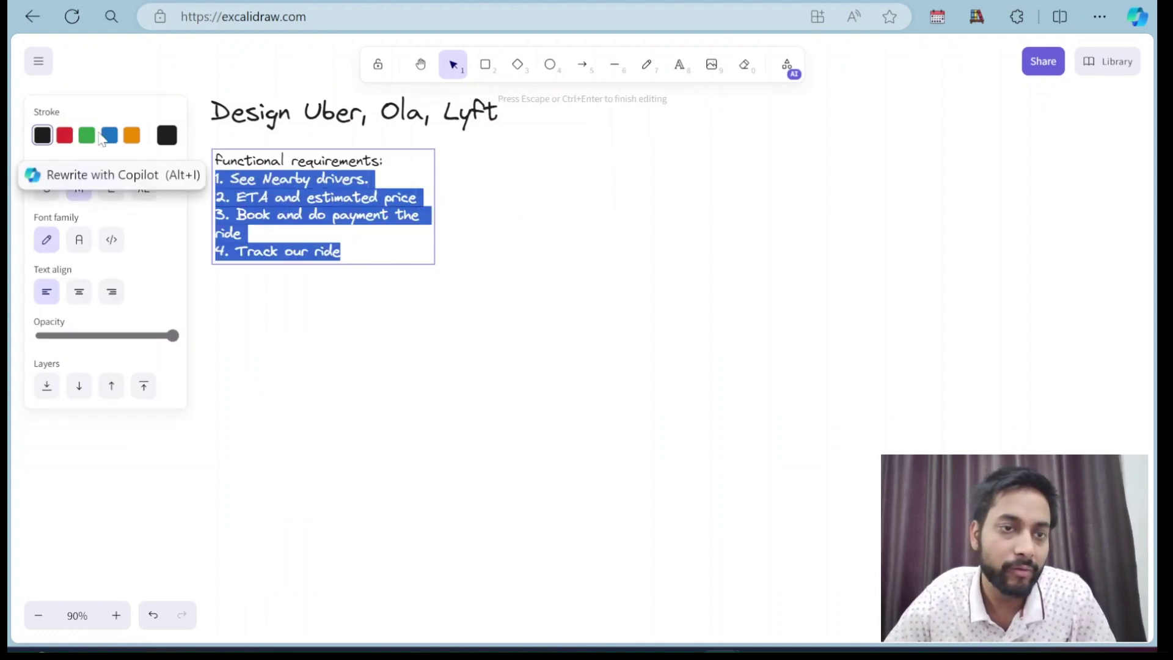
click(109, 135)
click(486, 251)
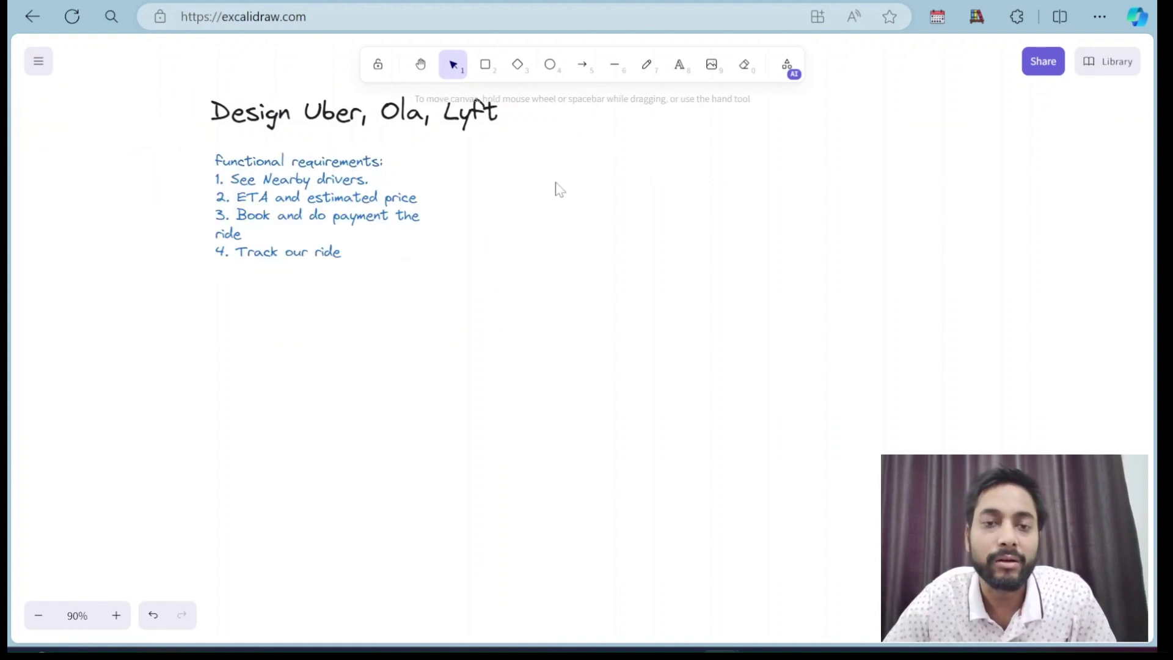
Add a blue M-size text block reading "Non-functional requirement:" beside the functional requirements list
click(679, 64)
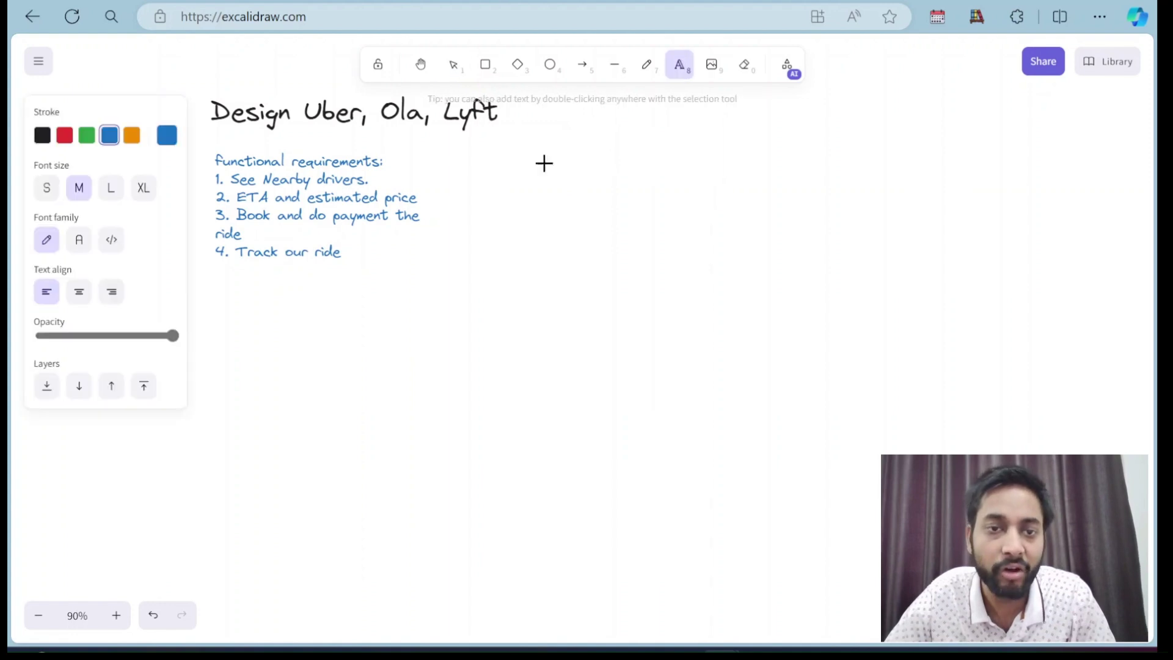
click(482, 152)
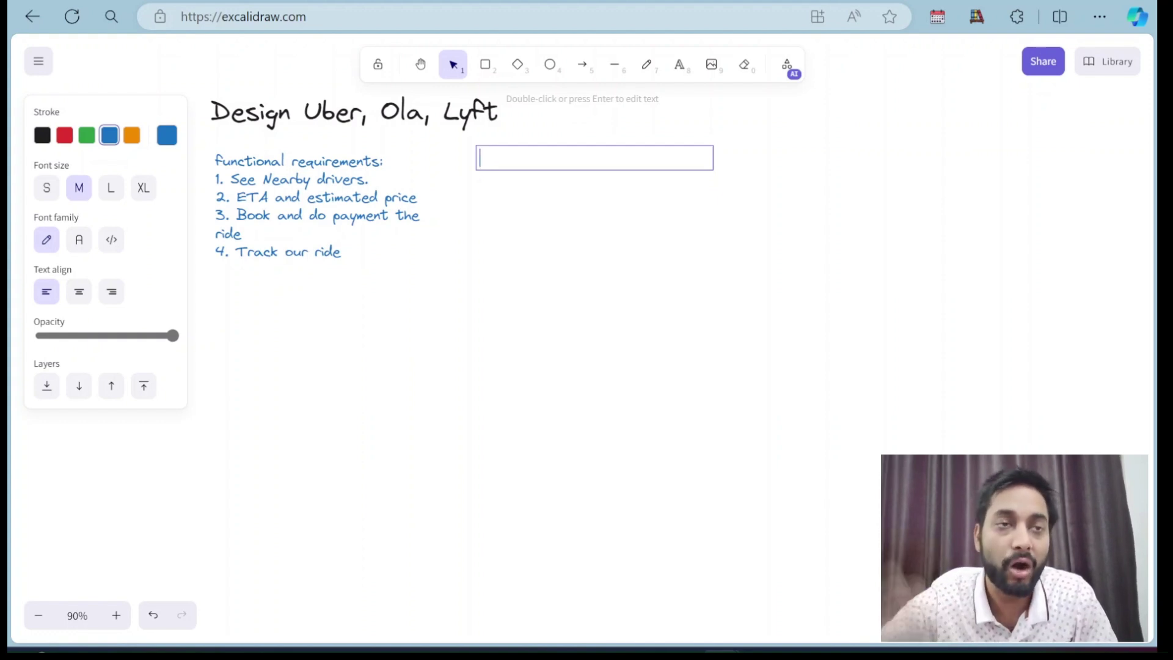
text(Non)
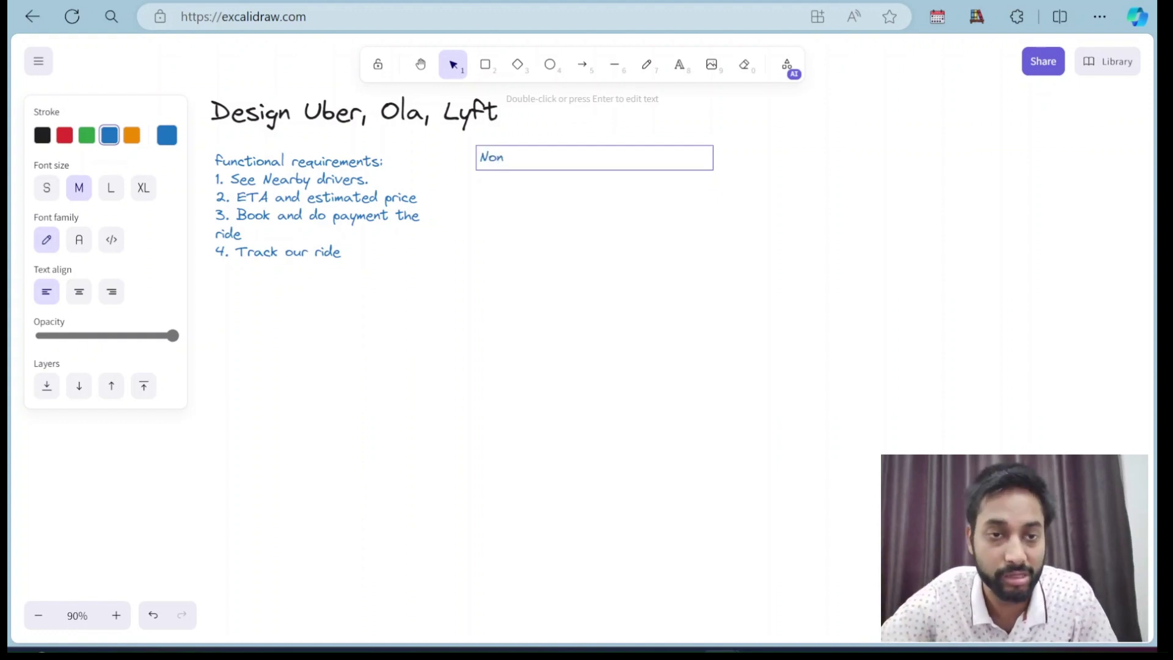
text(-d)
key(BackSpace)
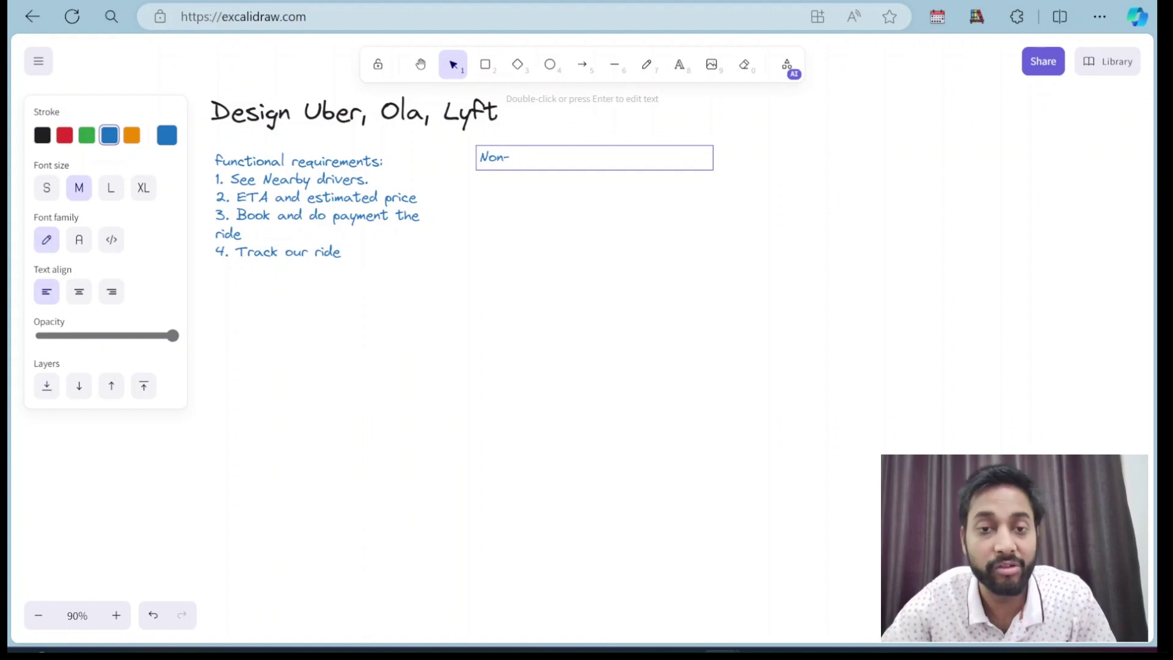
text(function)
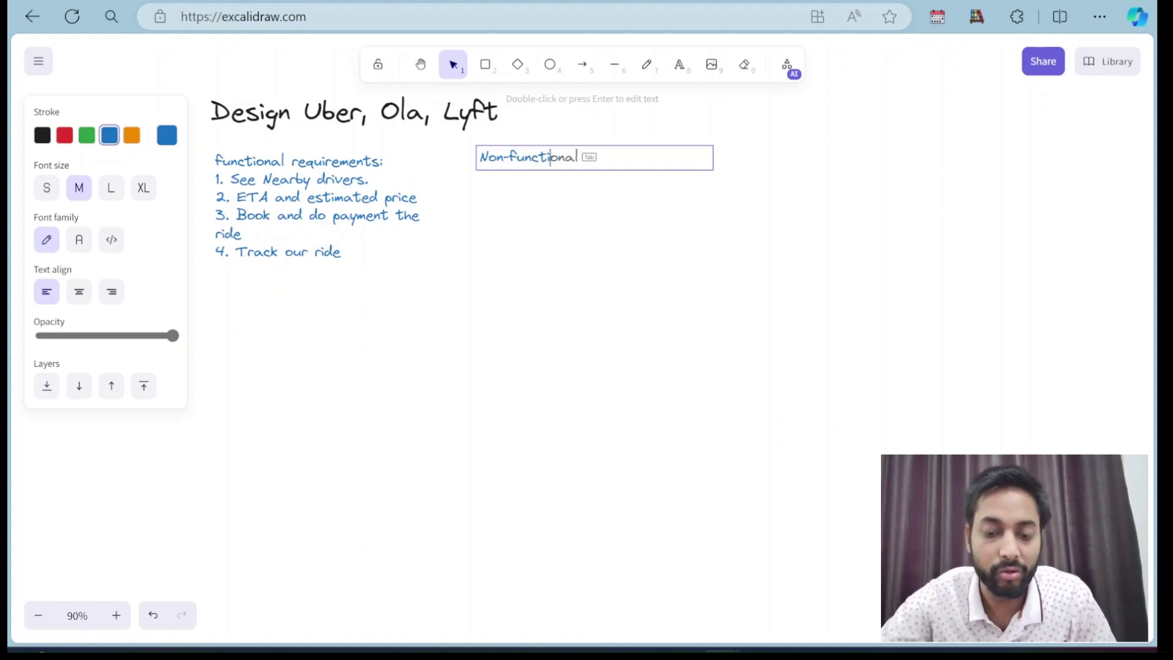
text(al)
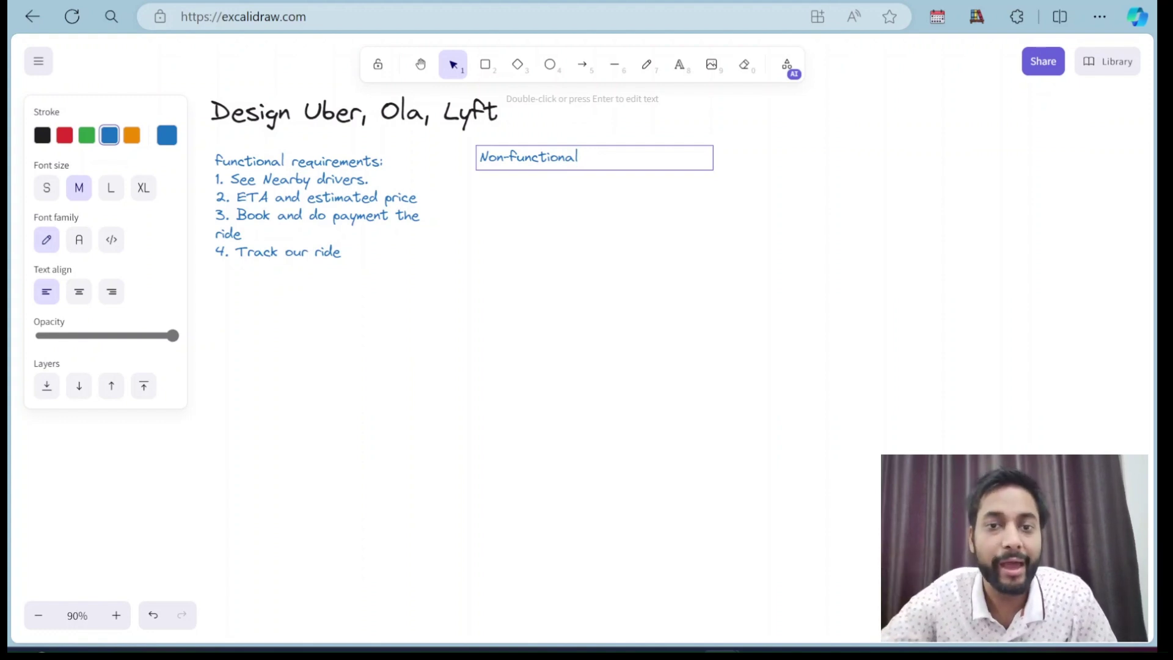
text( requi)
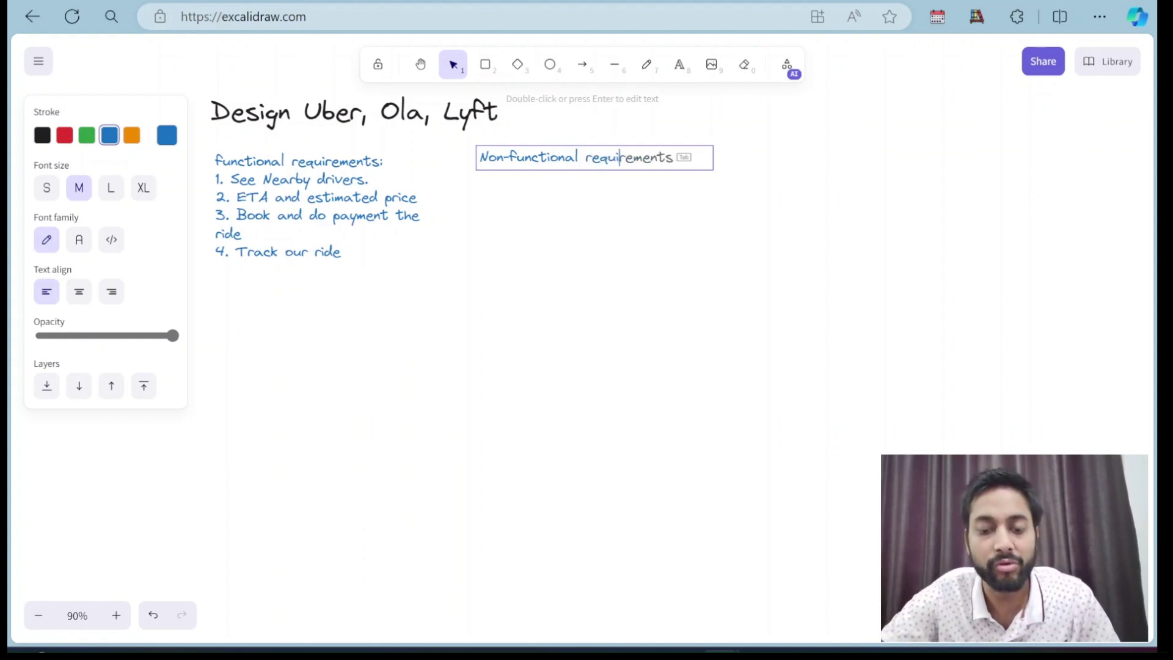
text(rement:)
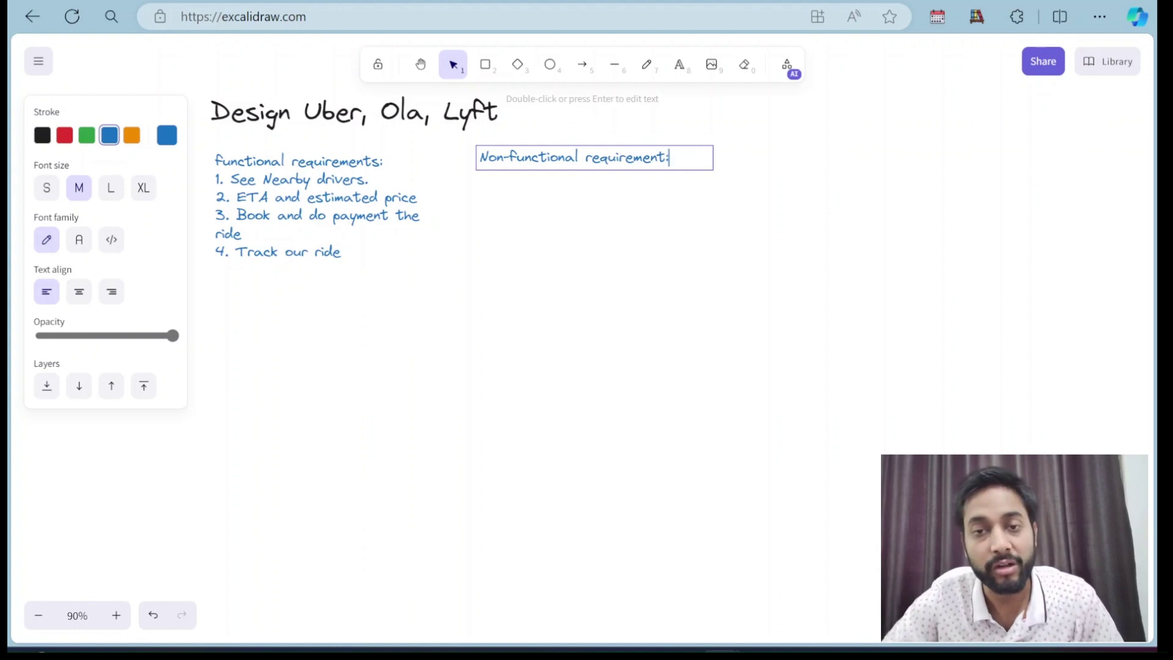
Correct the new heading to "Non-functional requirements:" and start a new line beneath it
key(Return)
key(Left)
key(Left)
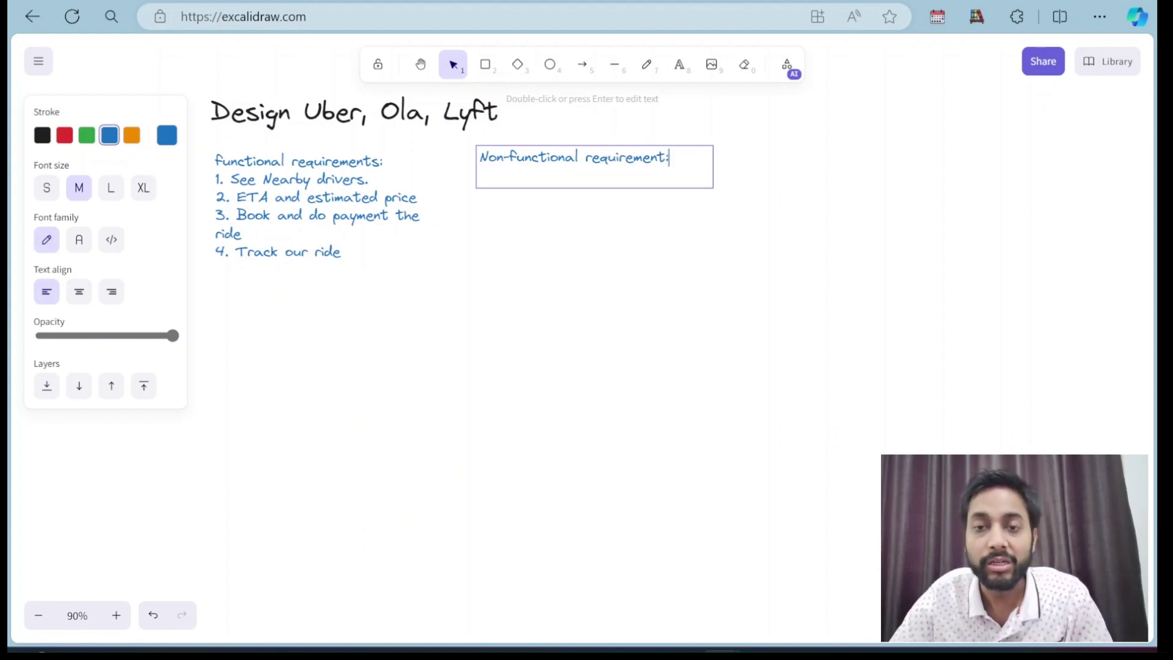
text(s)
key(Right)
key(Return)
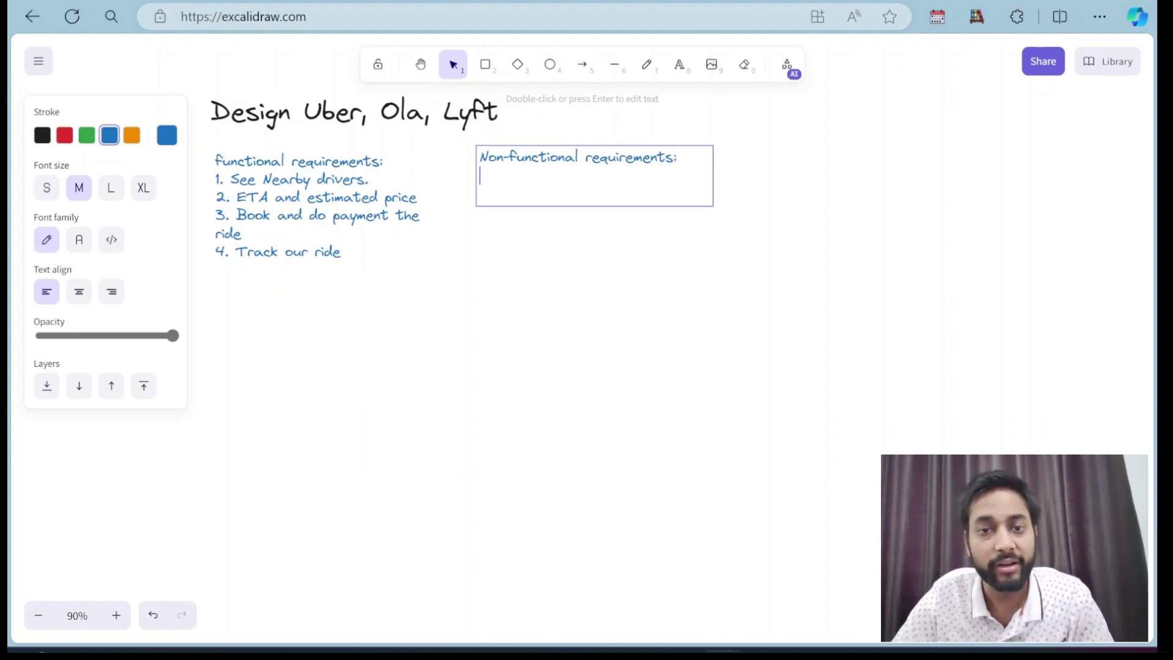
Enter "1. Low latency (searching)" as the first non-functional requirement
text(1.)
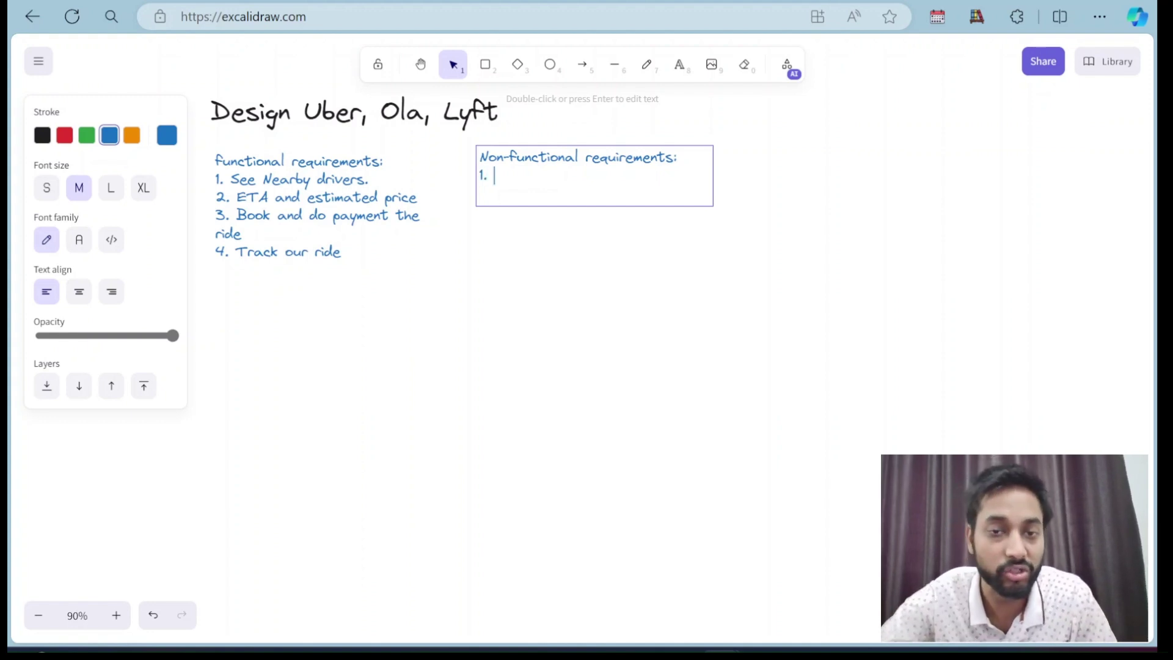
text( Low late)
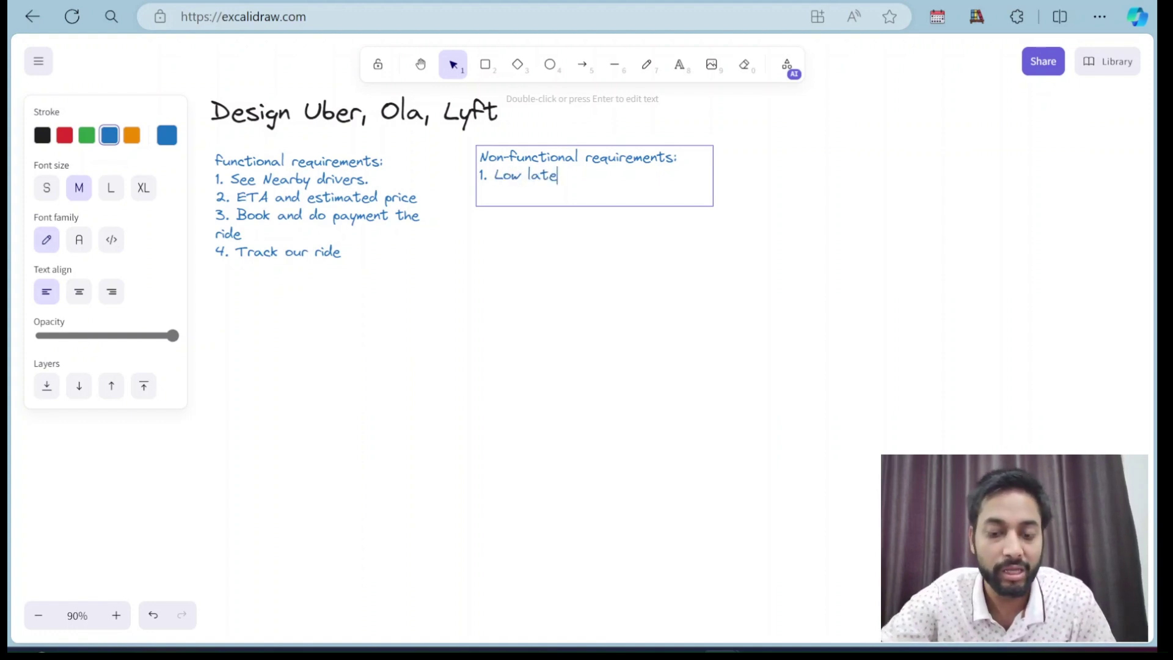
text(ncy)
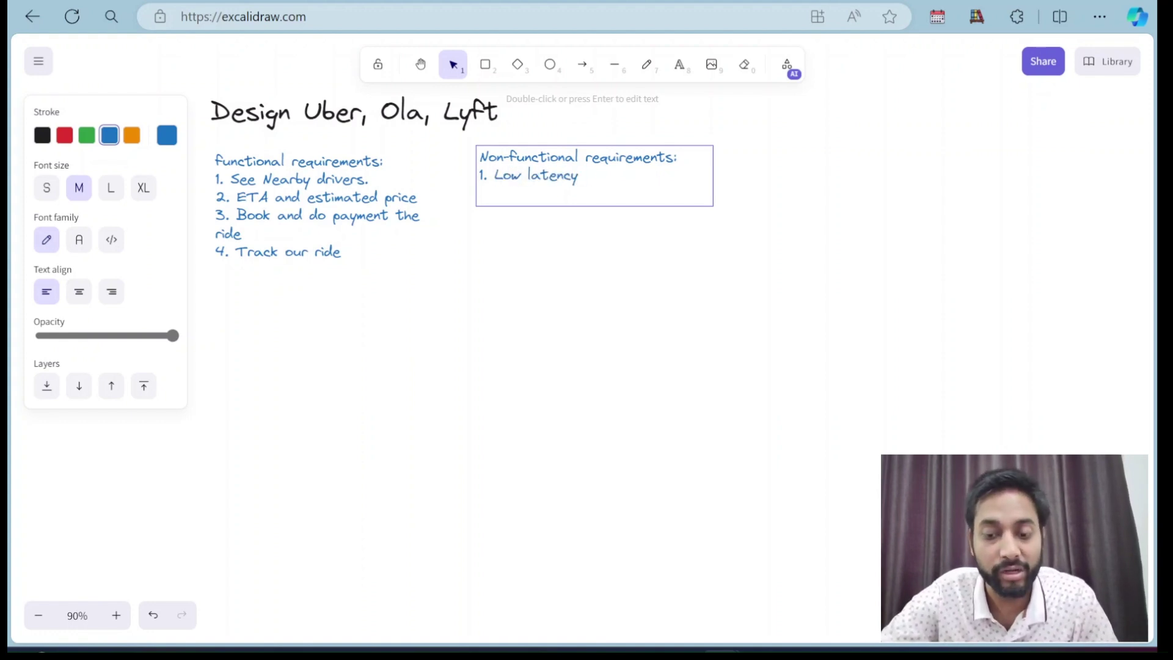
text( (searching)
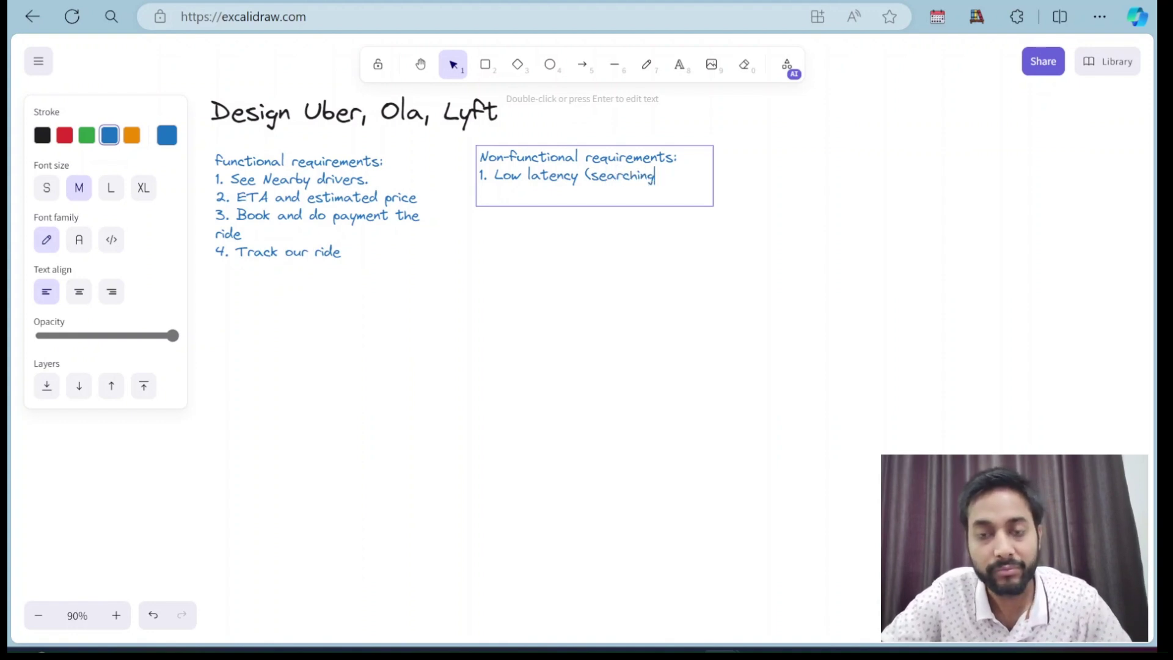
text())
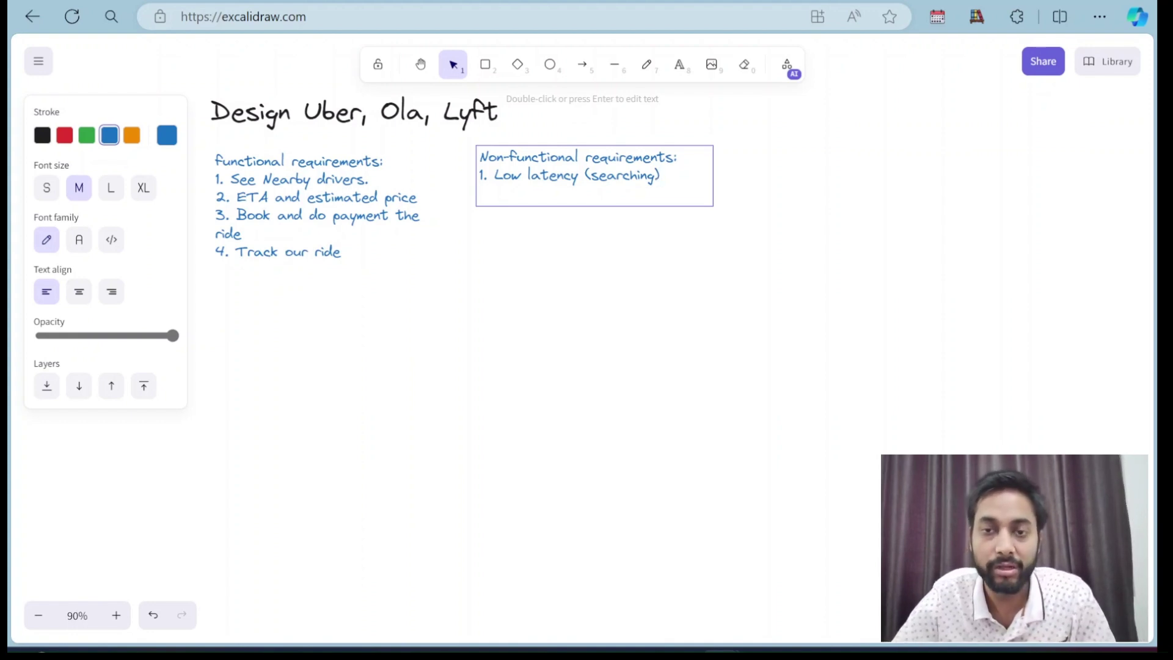
Enter "2. Highly available" as the second non-functional requirement
key(Return)
text(2.)
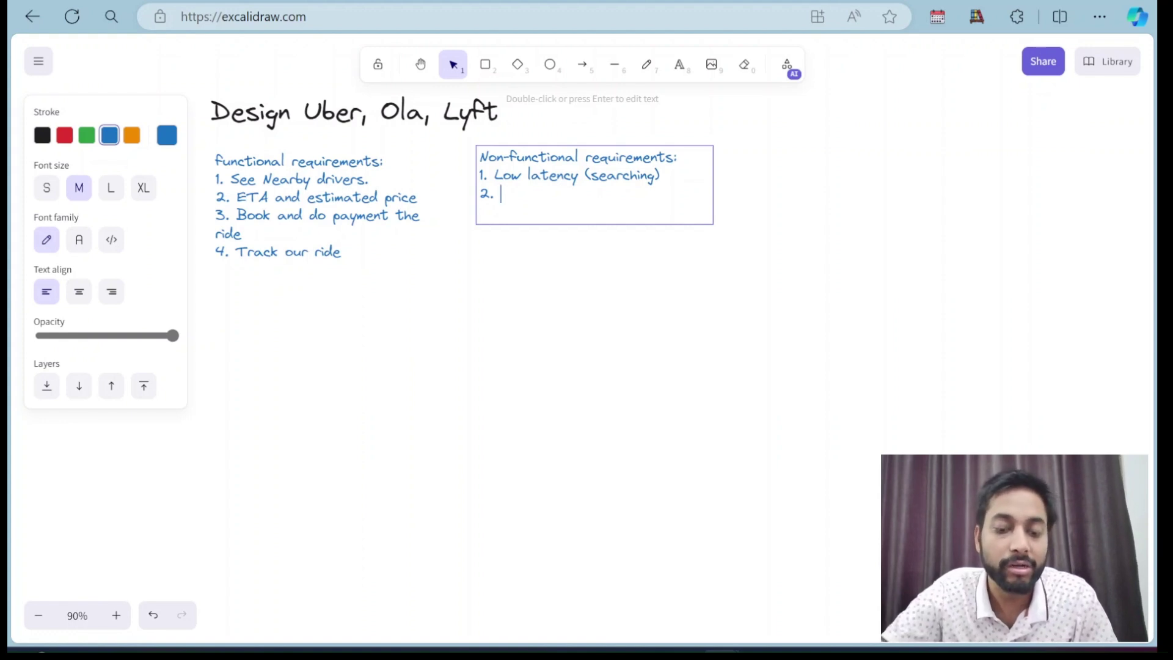
text( High)
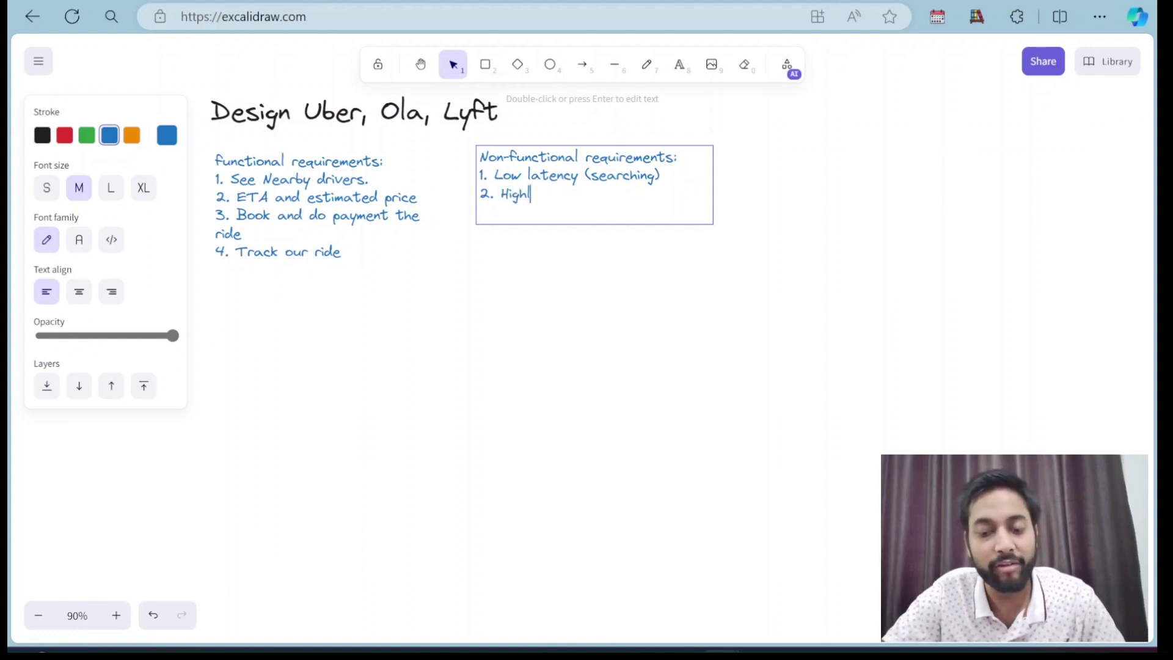
text(ly available)
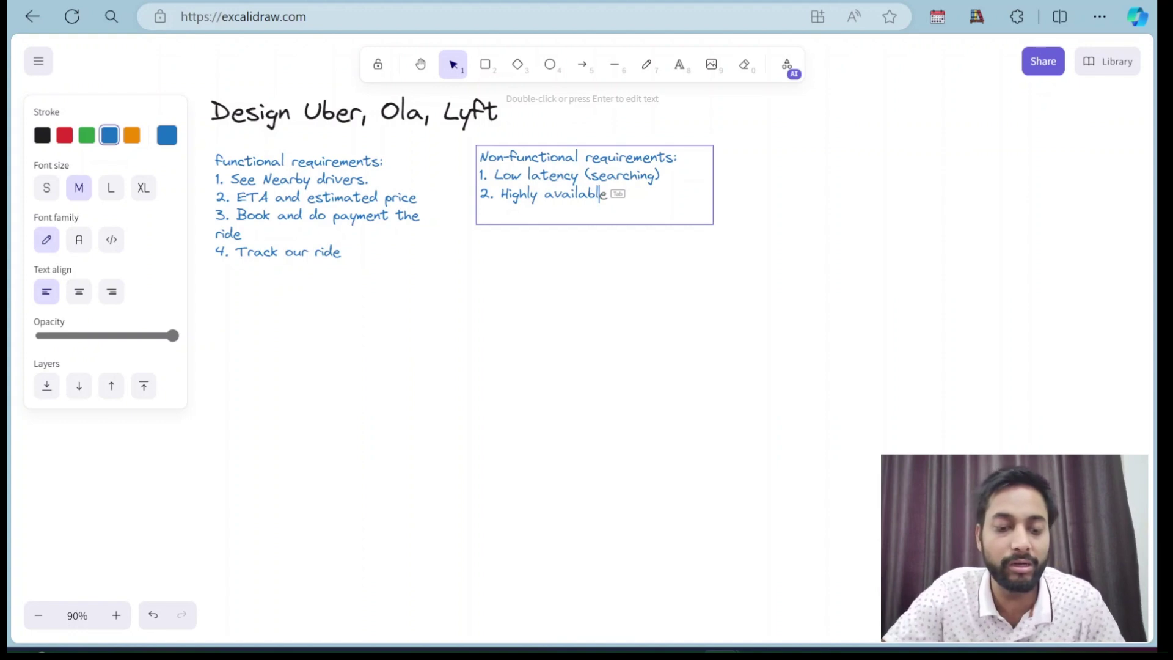
text(()
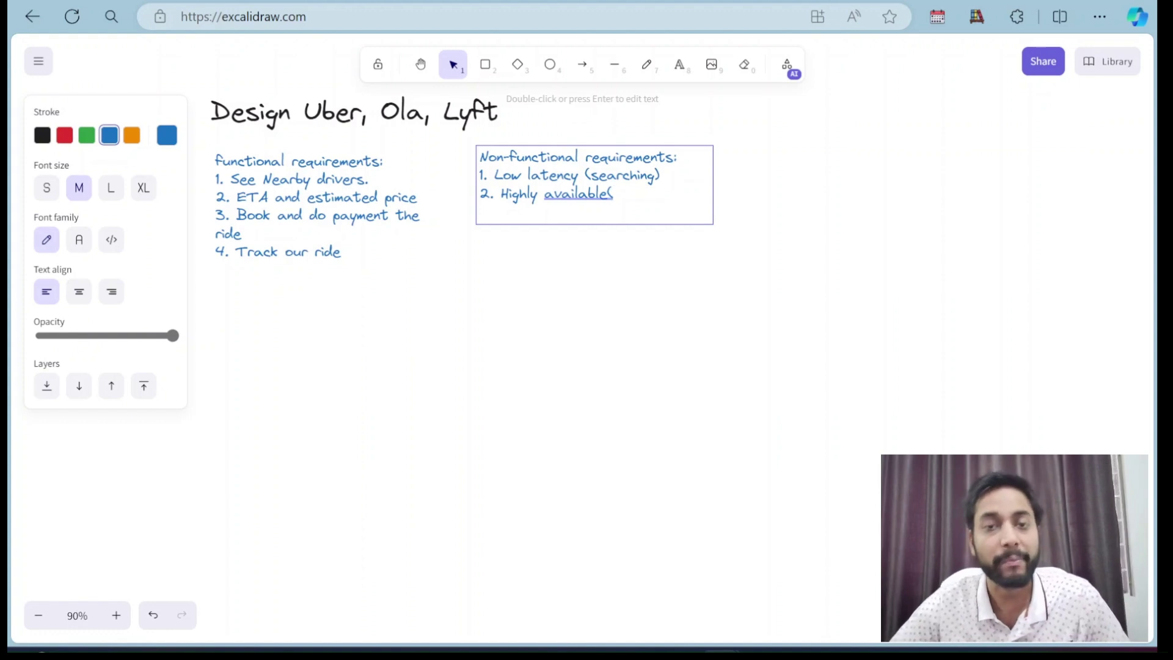
key(BackSpace)
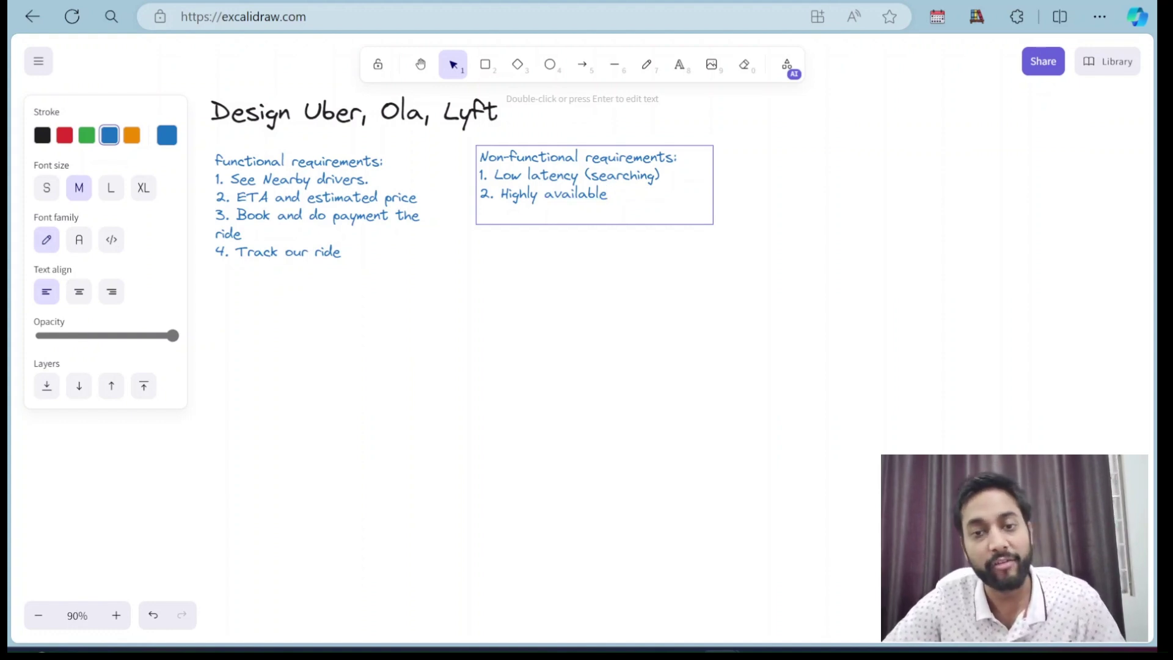
Enter "3. Highly consistent" as the third non-functional requirement
key(Return)
text(3.)
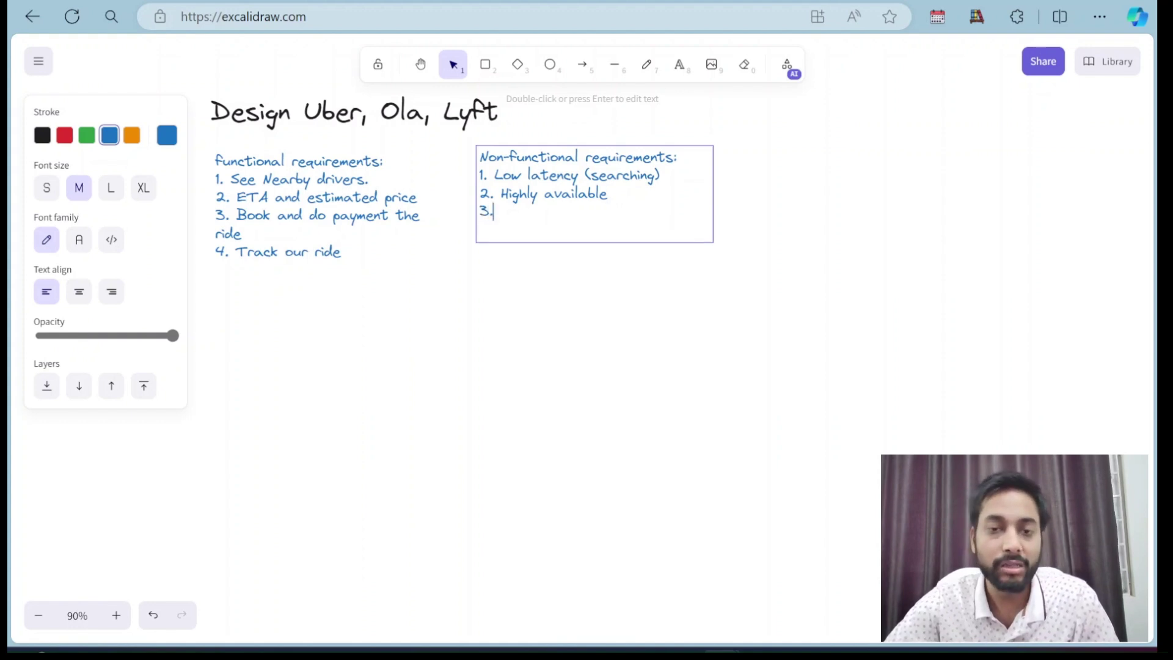
text( Highlu)
key(BackSpace)
key(BackSpace)
text(ly )
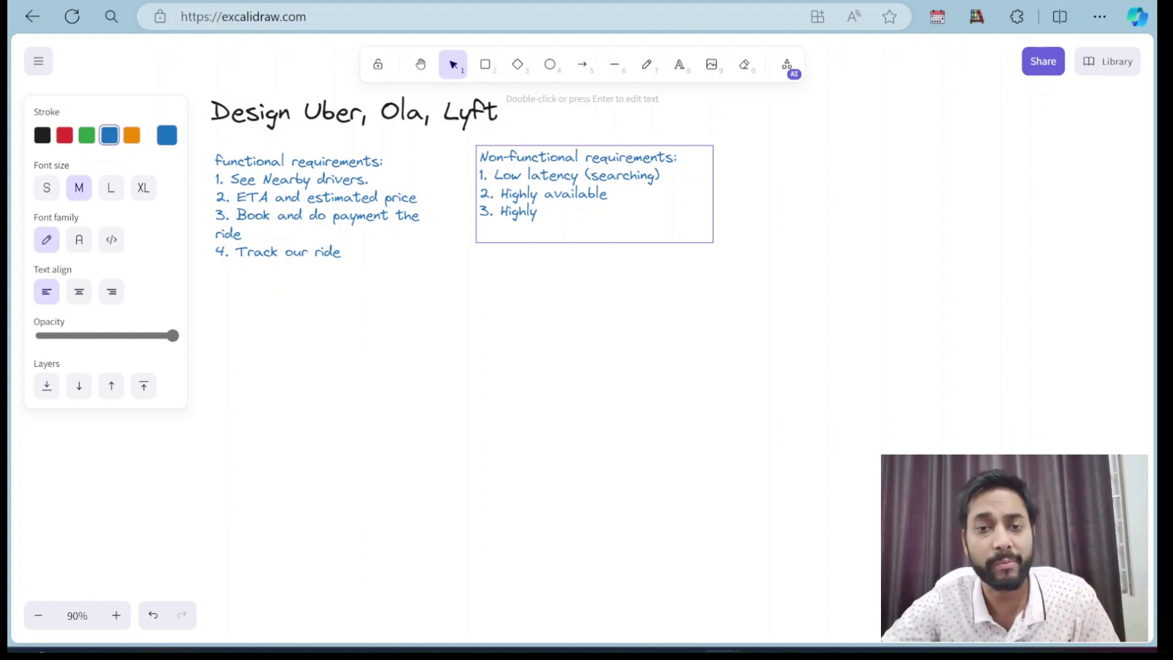
text(consis)
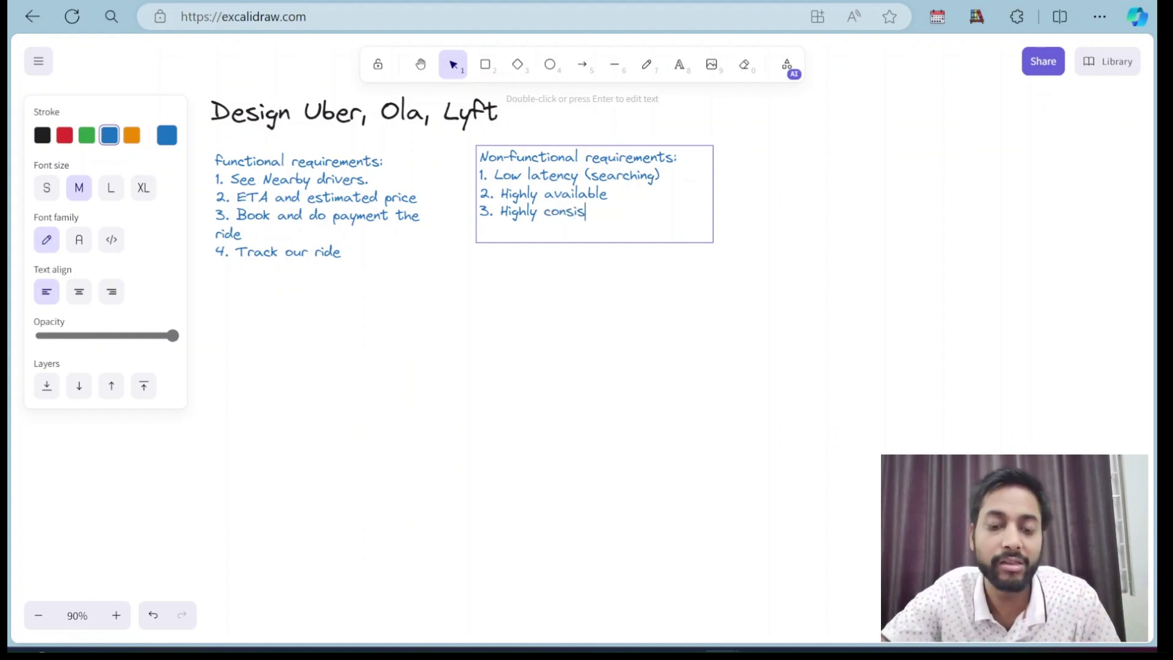
text(tent)
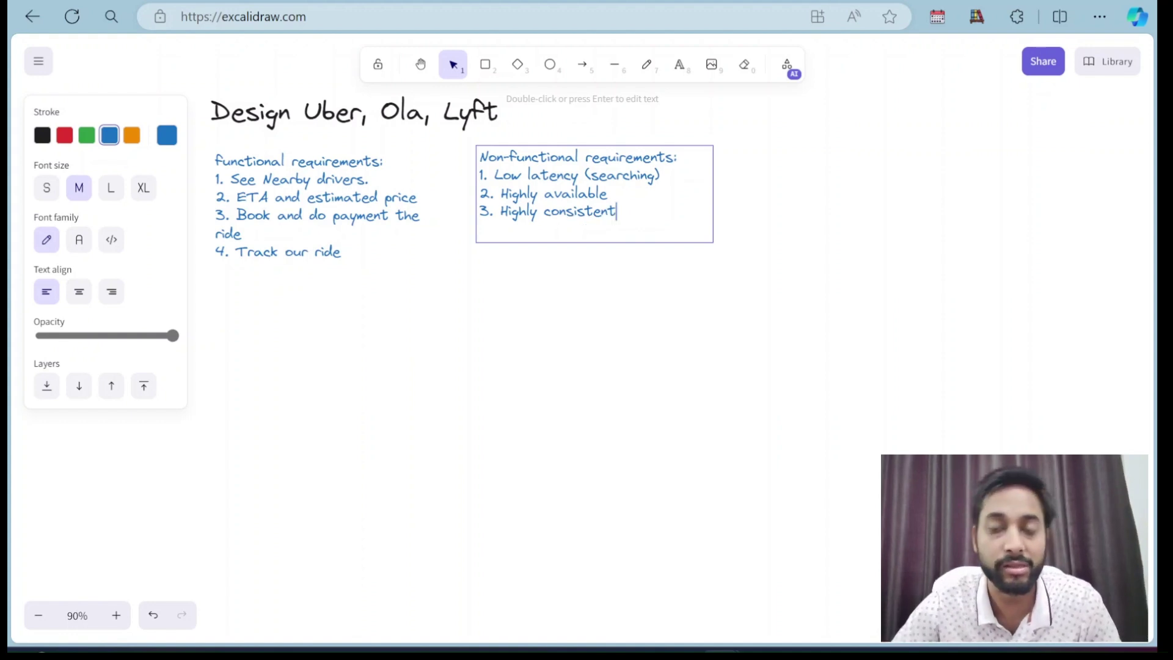
Append "(payment, driver, trip)" to the third non-functional requirement
text( (paym)
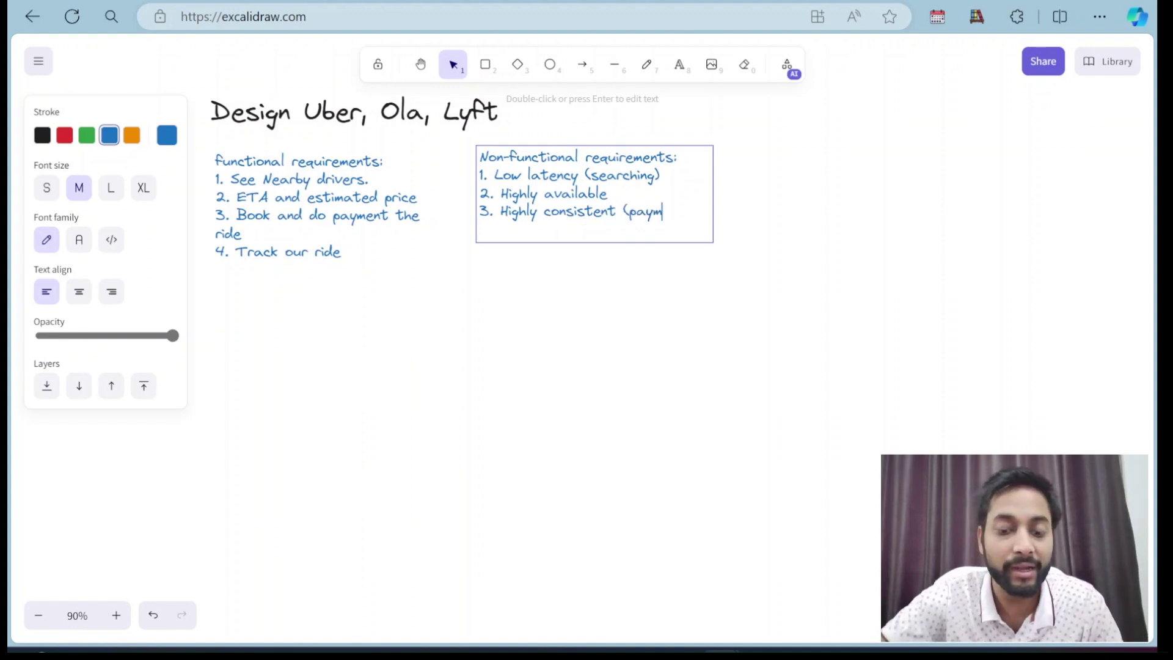
text(ent, )
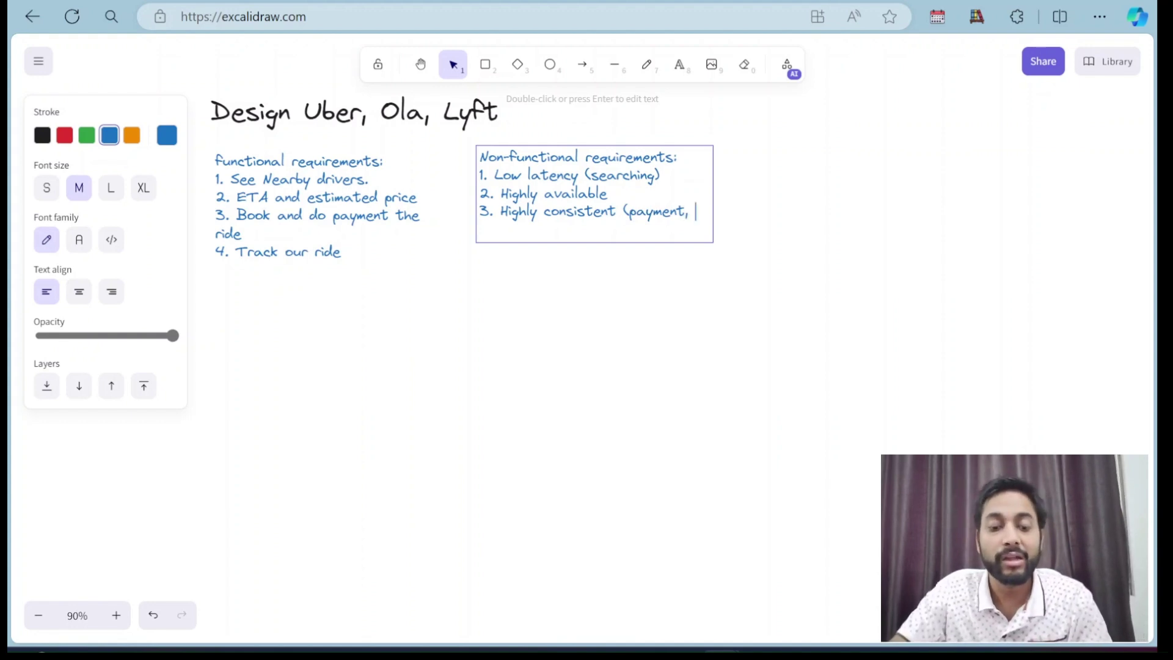
text(driver)
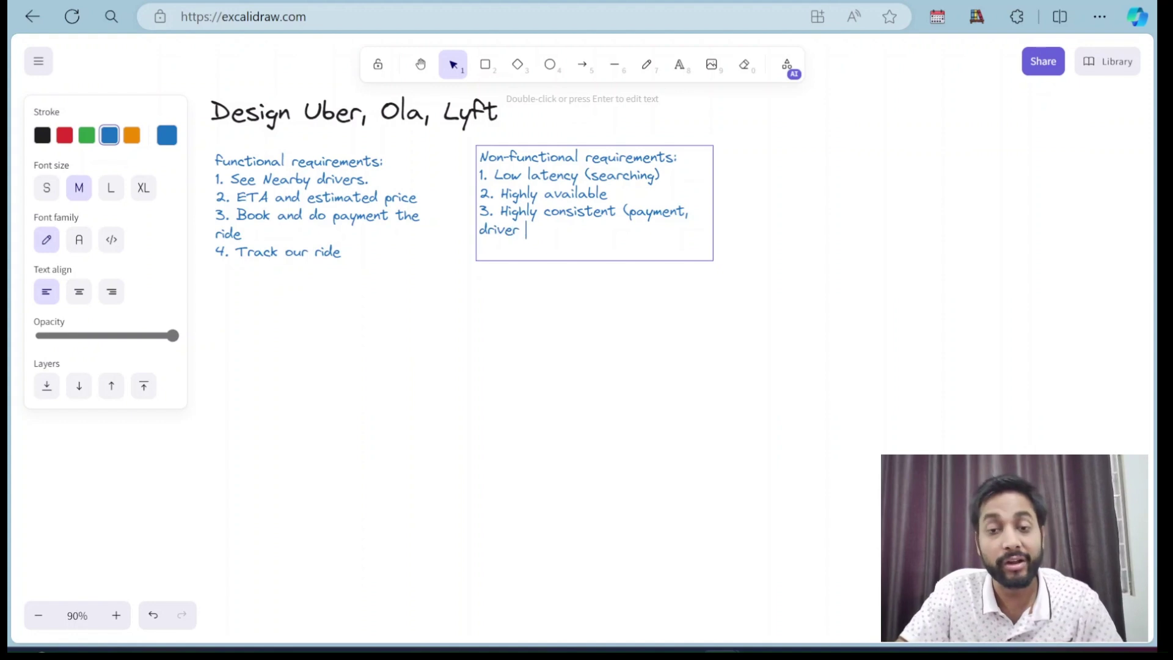
key(BackSpace)
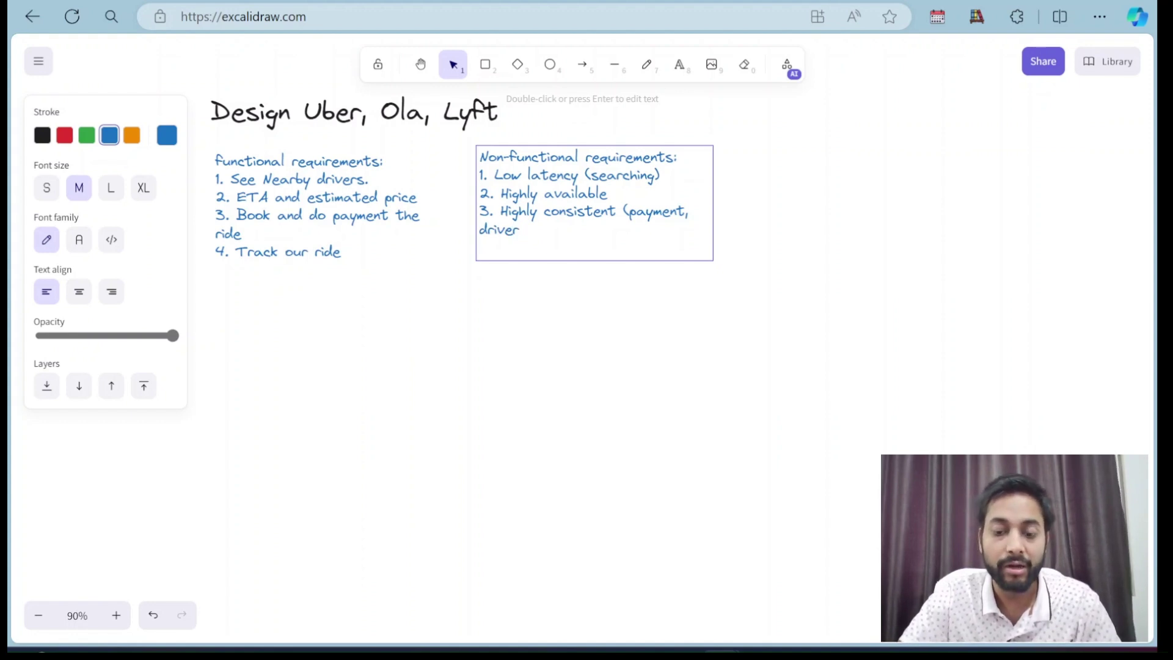
text(, trip))
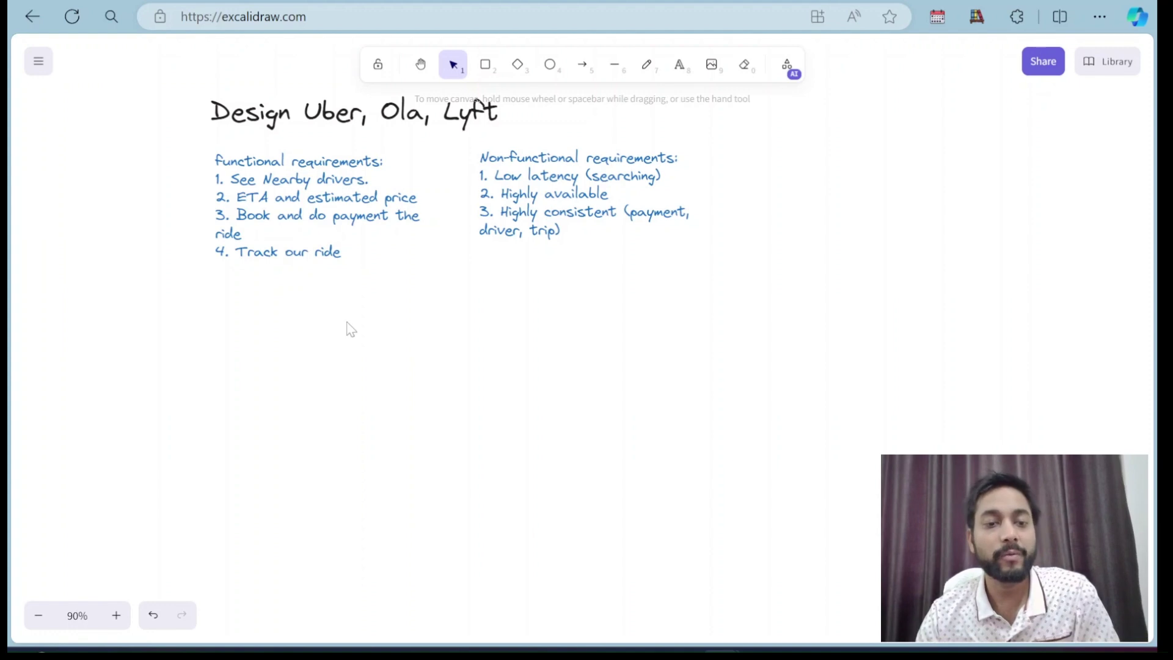
Widen the functional requirements text block so that its third item fits on one line
click(336, 205)
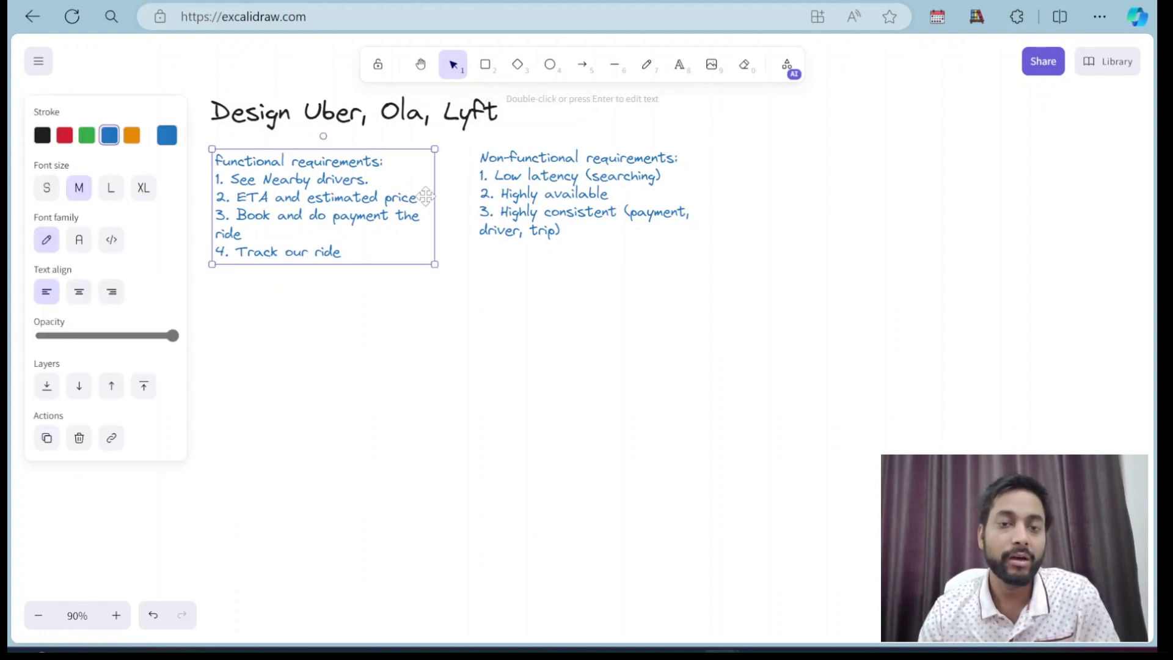
drag(435, 194, 460, 191)
click(327, 288)
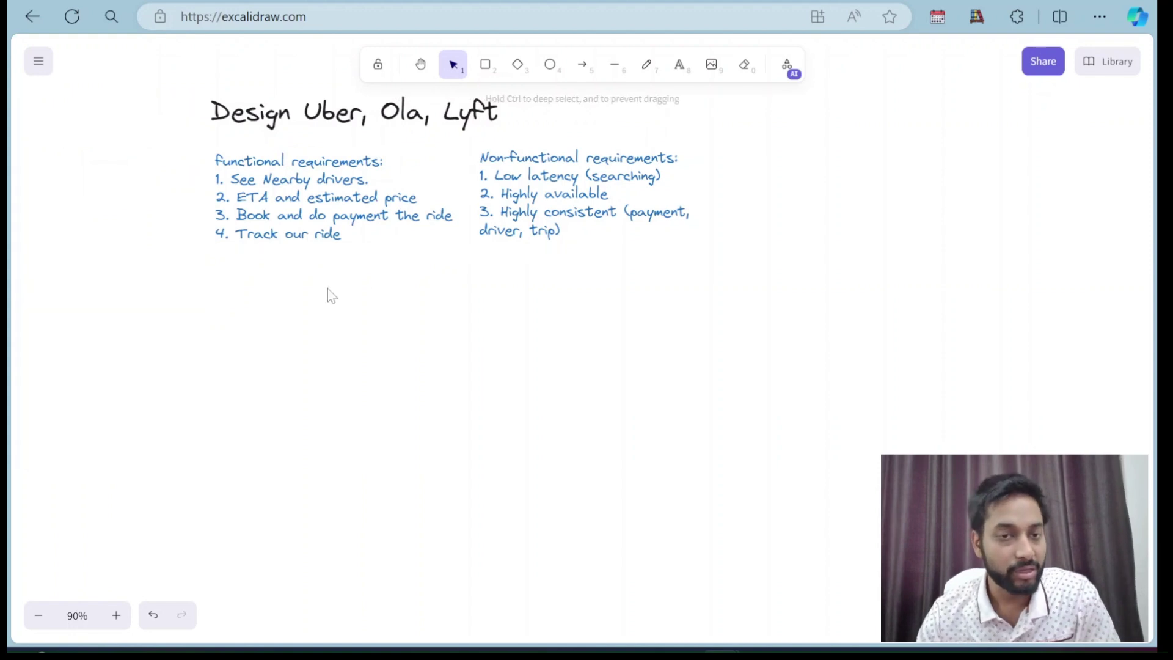
Add a black text block below the functional requirements reading "Q. What is the overal area of scope?"
click(681, 66)
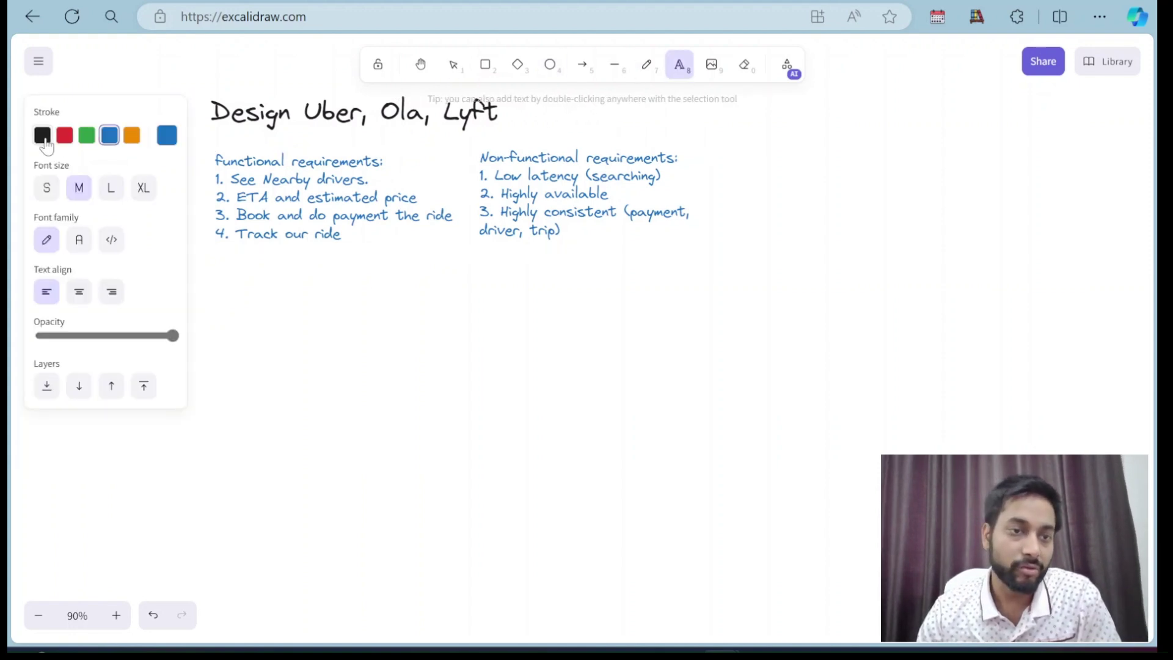
click(42, 135)
click(215, 274)
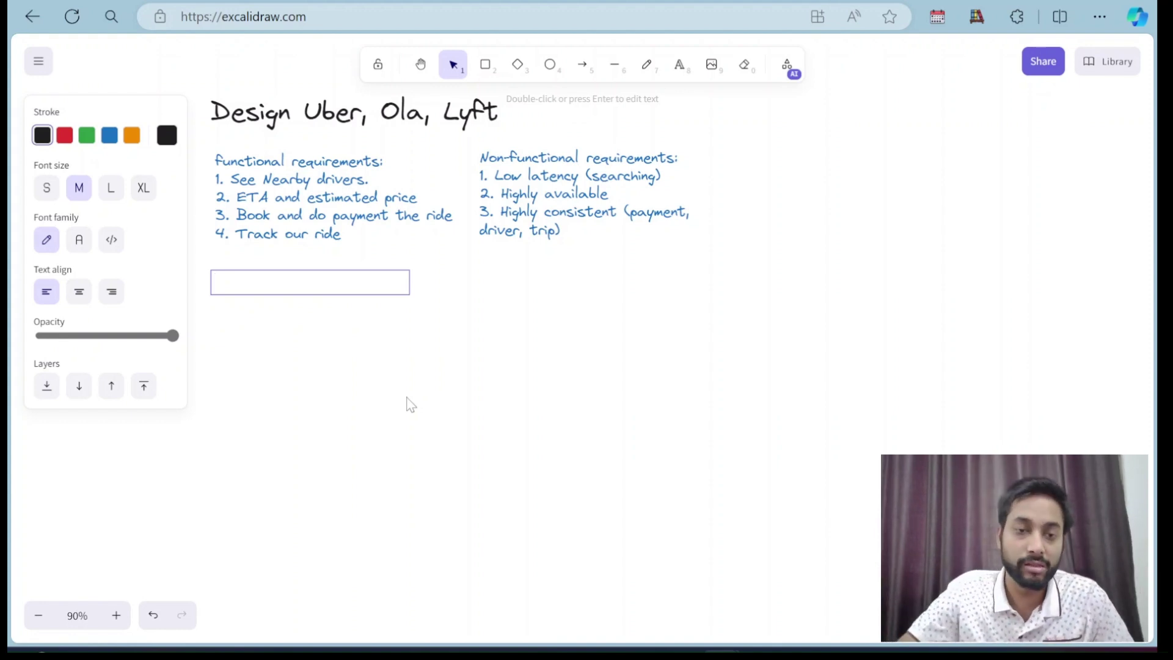
text(Q.)
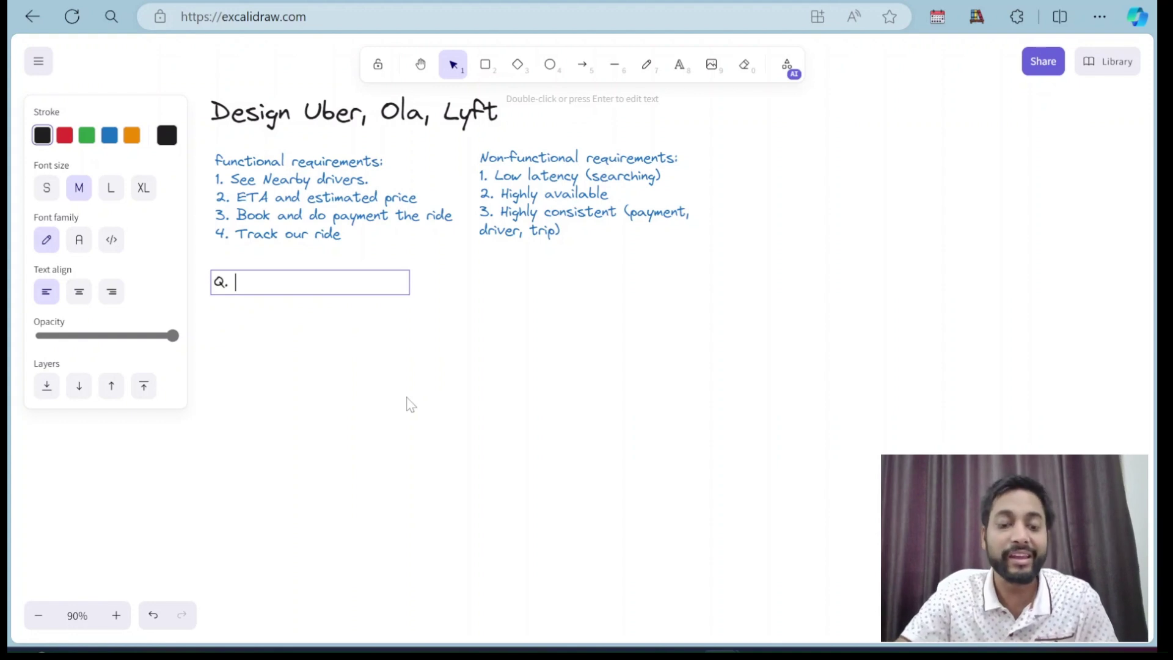
text(What )
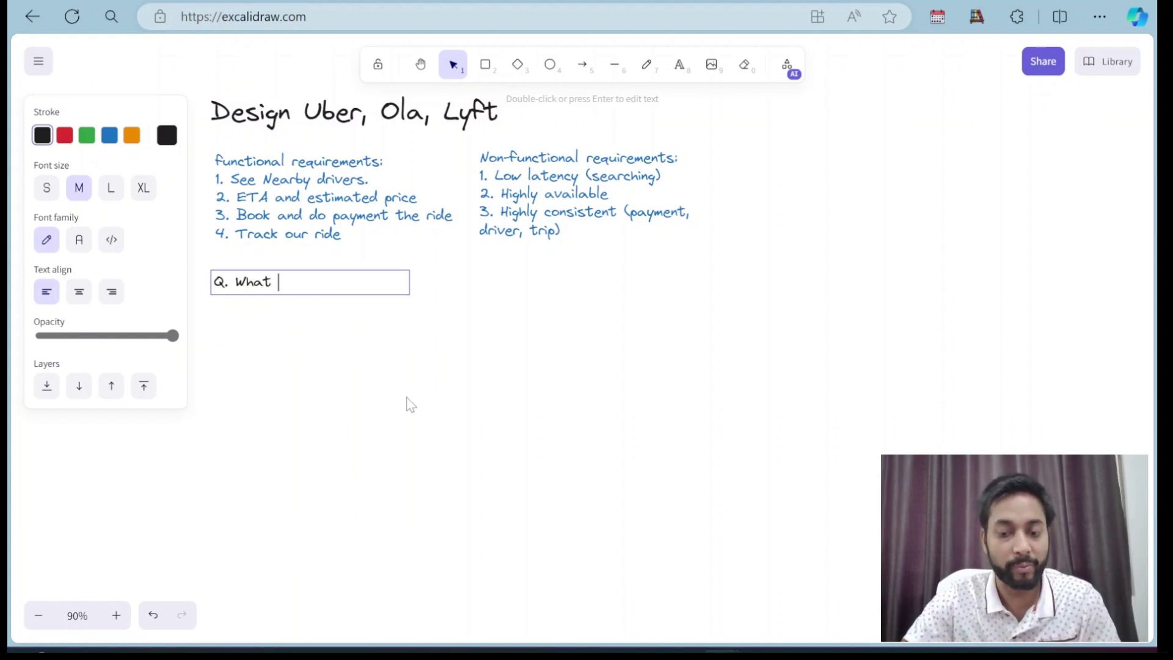
text(is the a)
key(BackSpace)
text(overal )
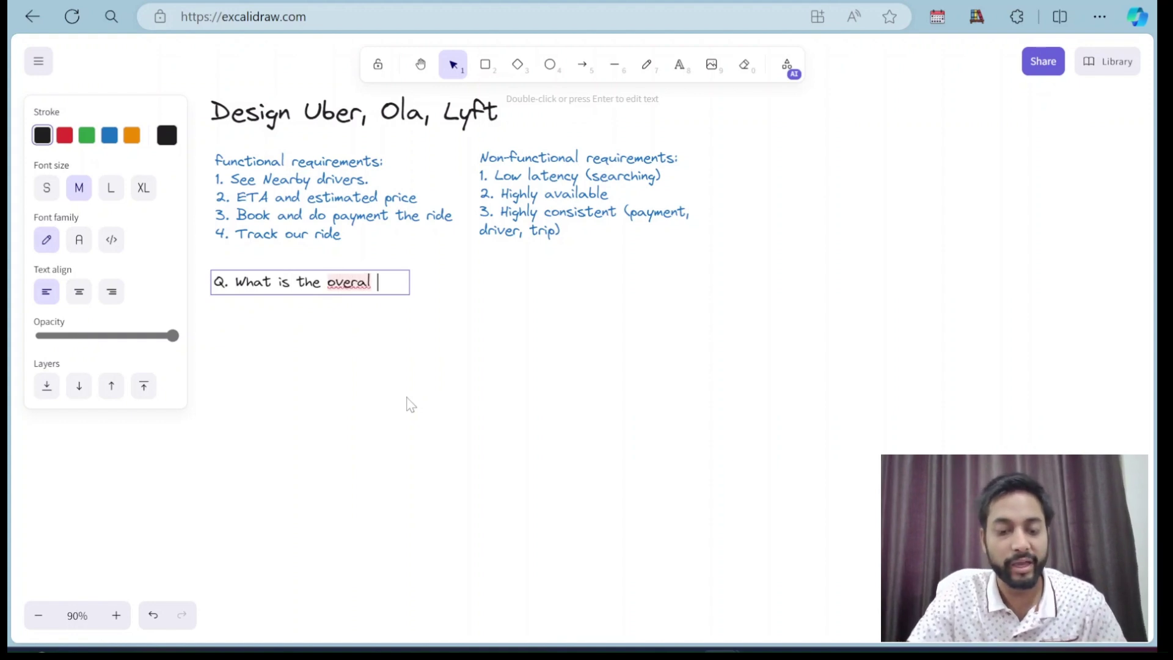
text(area)
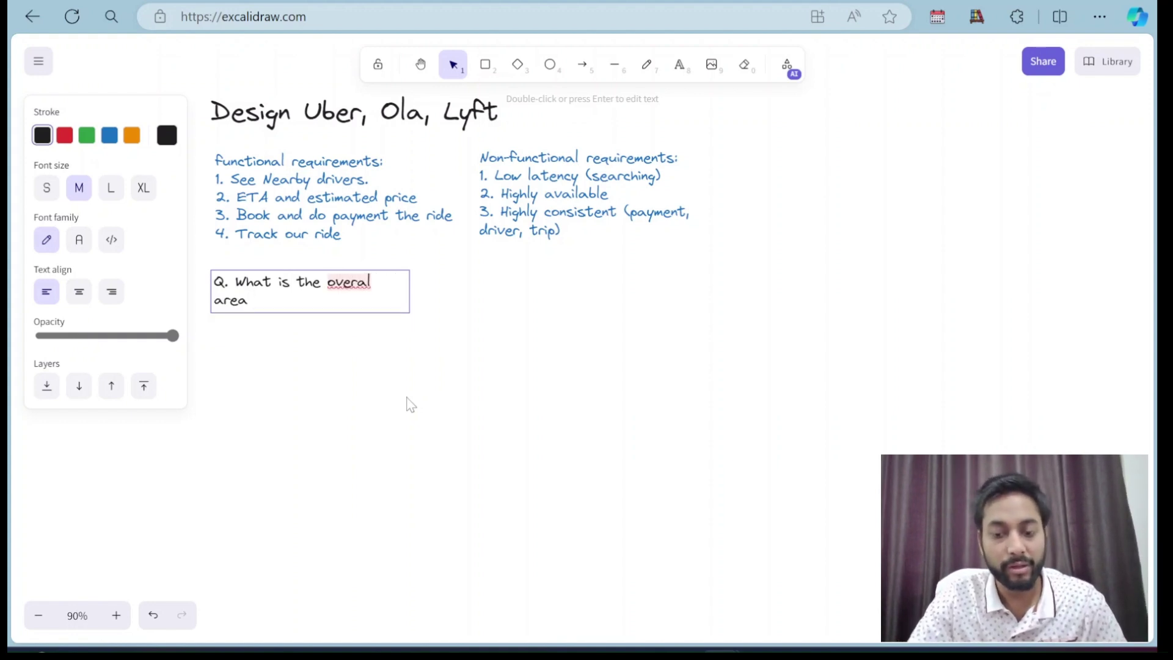
text( of scope)
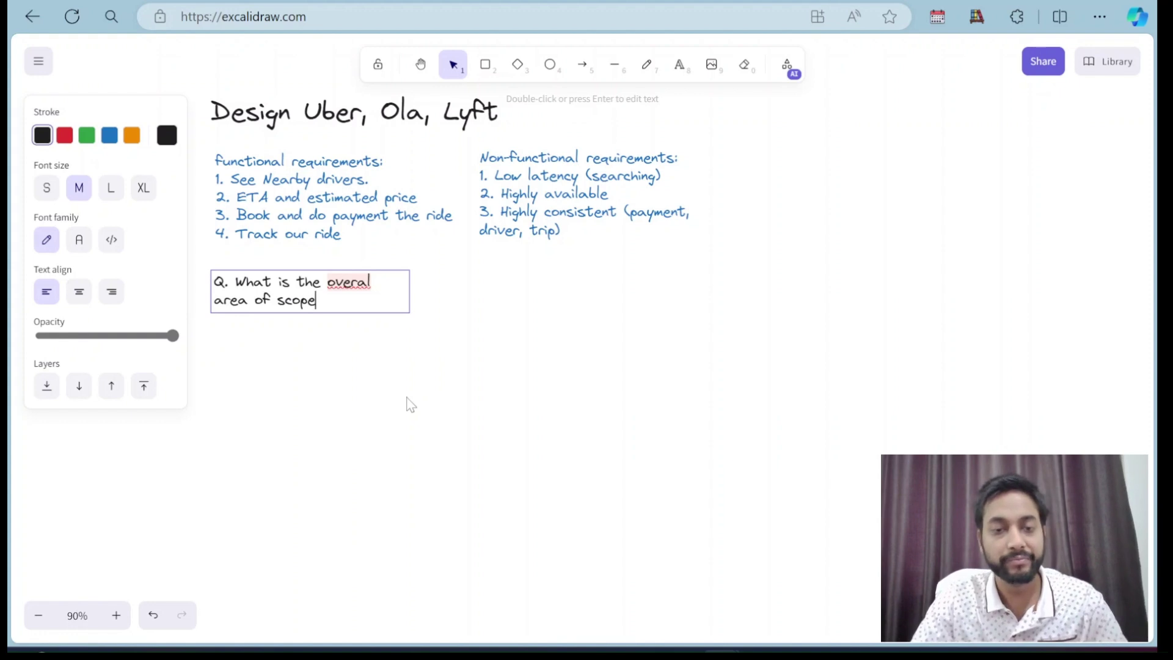
text(?)
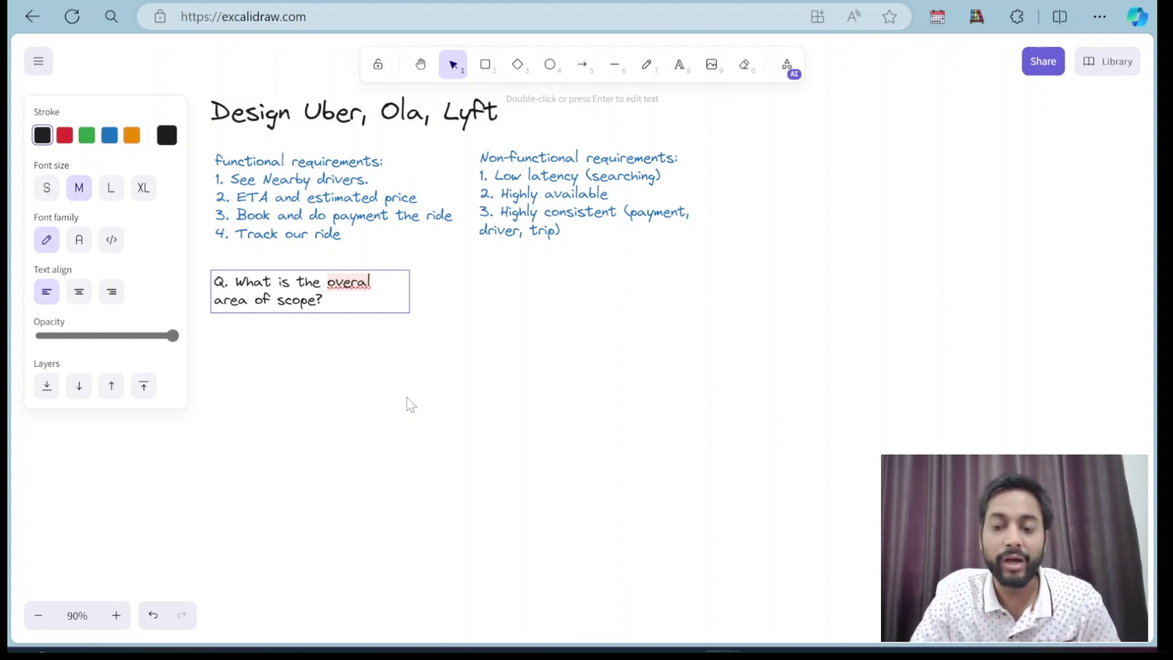
Append "- Regional or at country level?" to the scope question
text( - Regi)
text(onal)
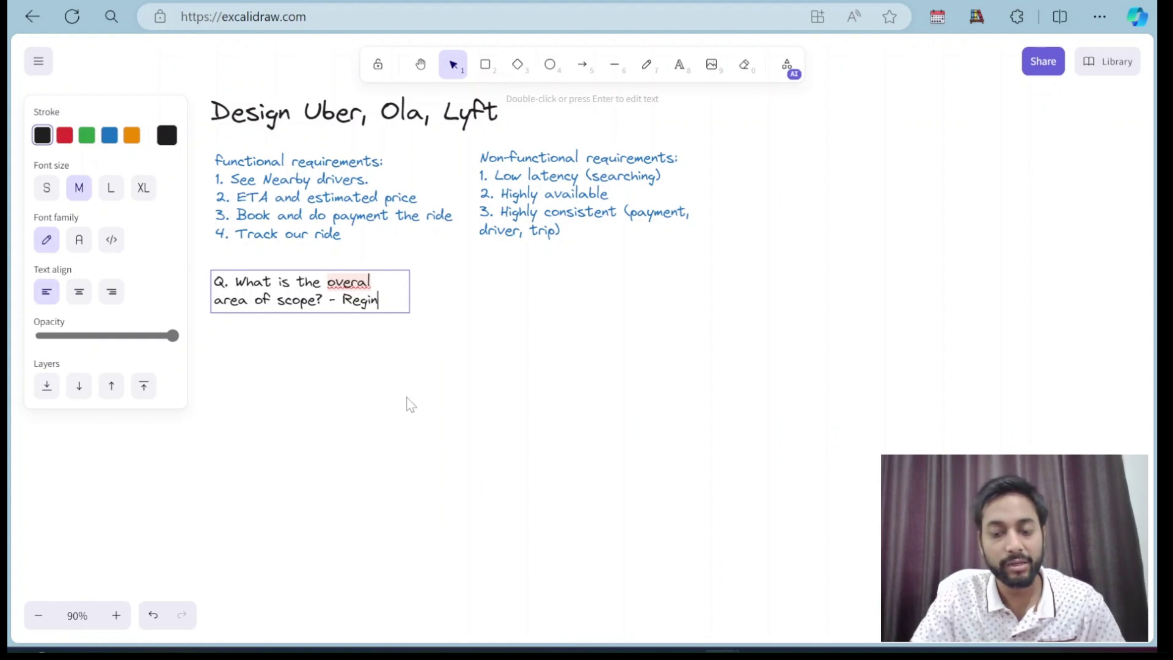
key(Return)
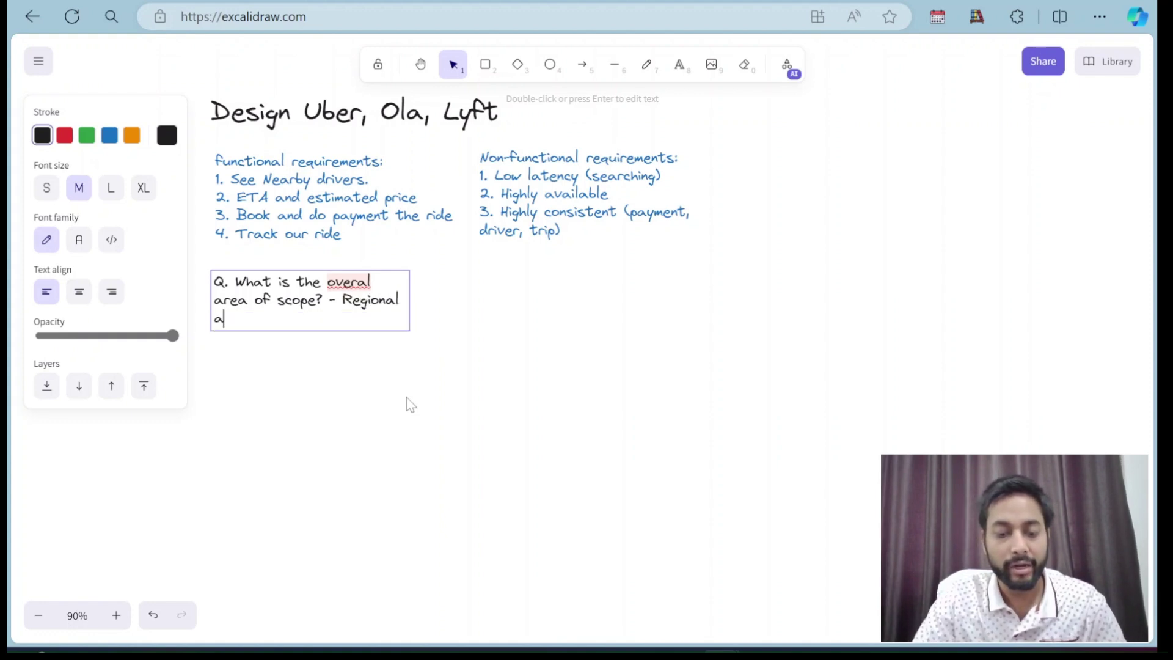
key(BackSpace)
text(or)
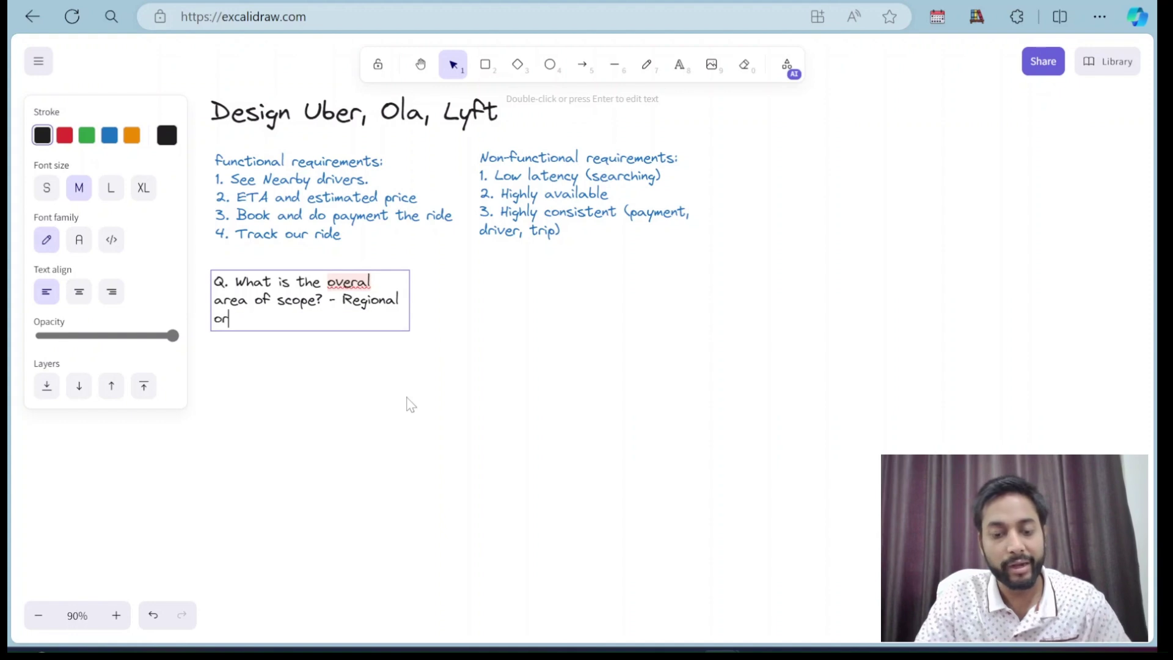
text( at co)
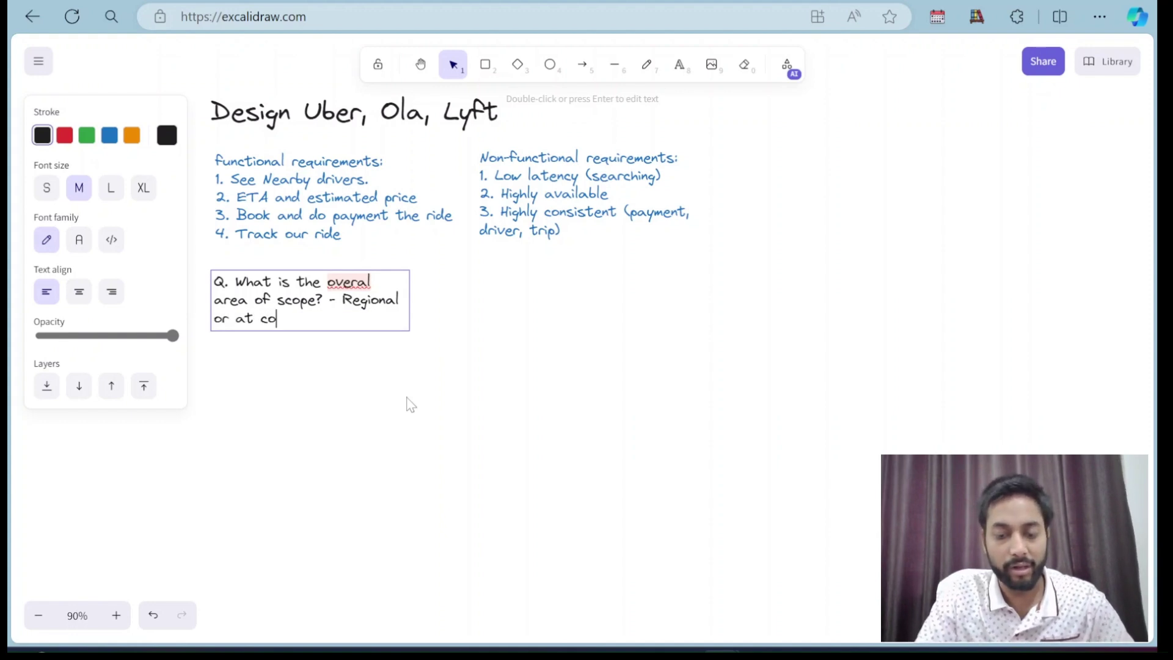
text(untry level?)
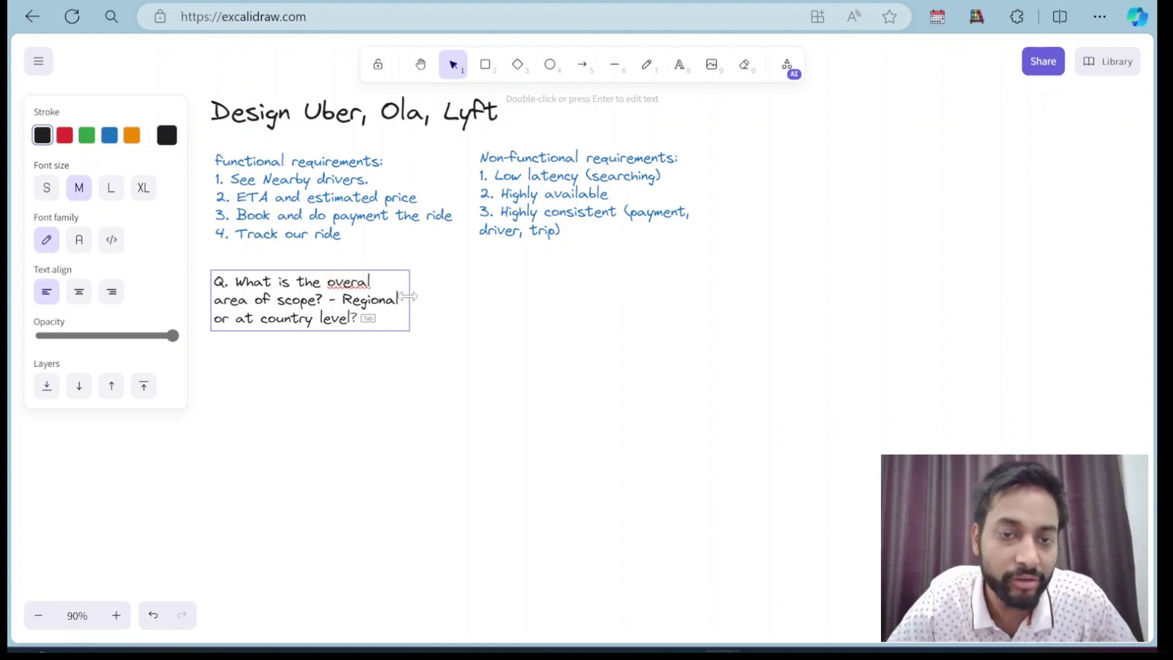
Widen the question text block so it fits on one line, and remove the question mark after "country level"
key(Escape)
drag(433, 300, 721, 289)
key(Return)
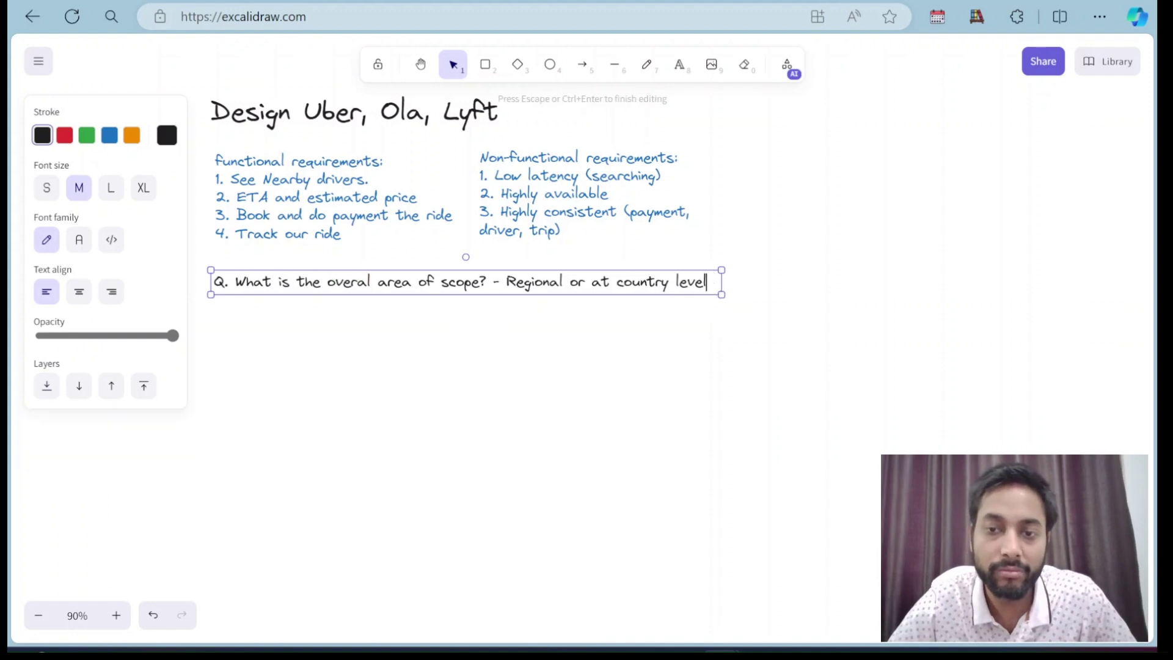
Add a second question on a new line reading "Q. what platforms supported?"
key(Return)
text(a.)
key(BackSpace)
key(BackSpace)
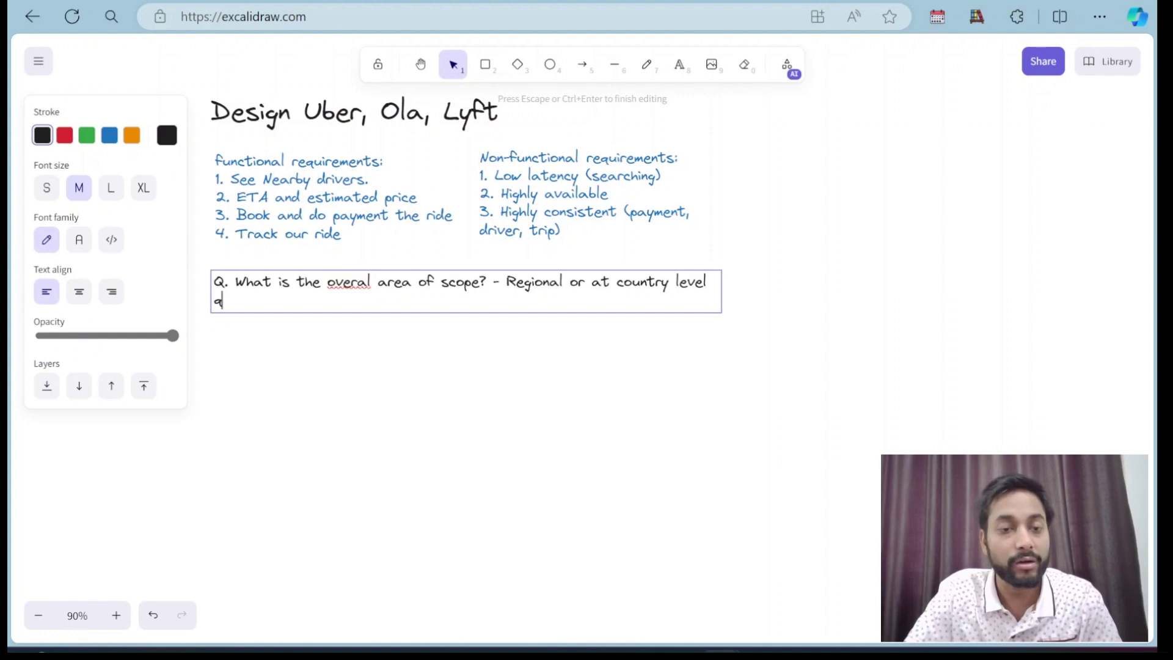
text(Q. )
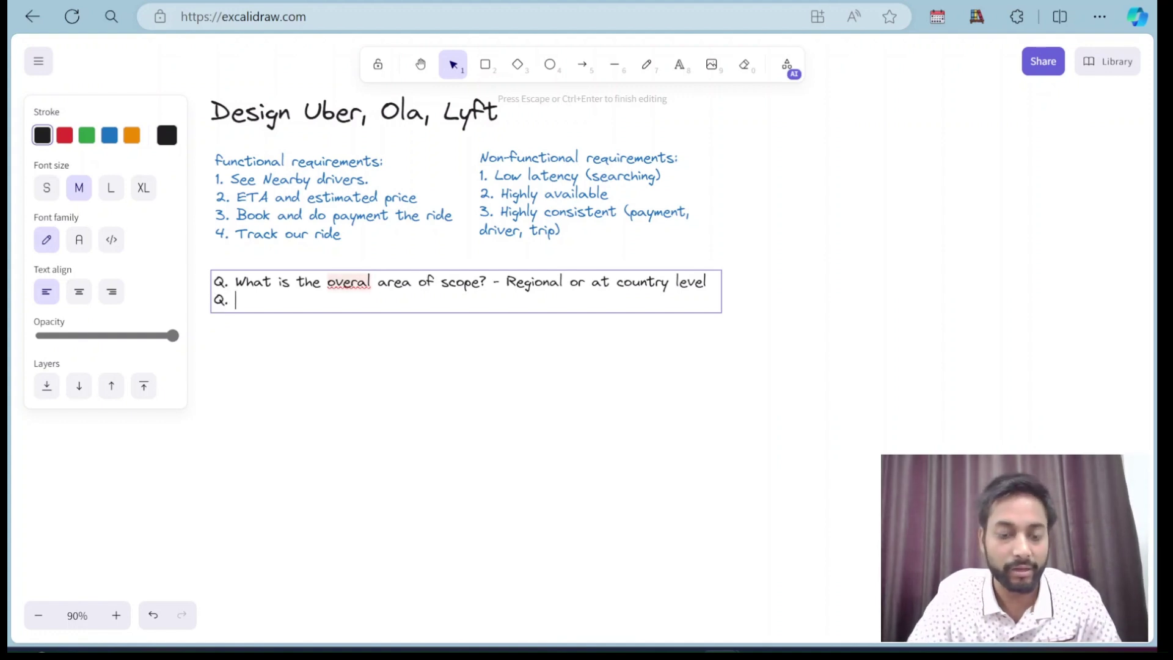
text(what pl)
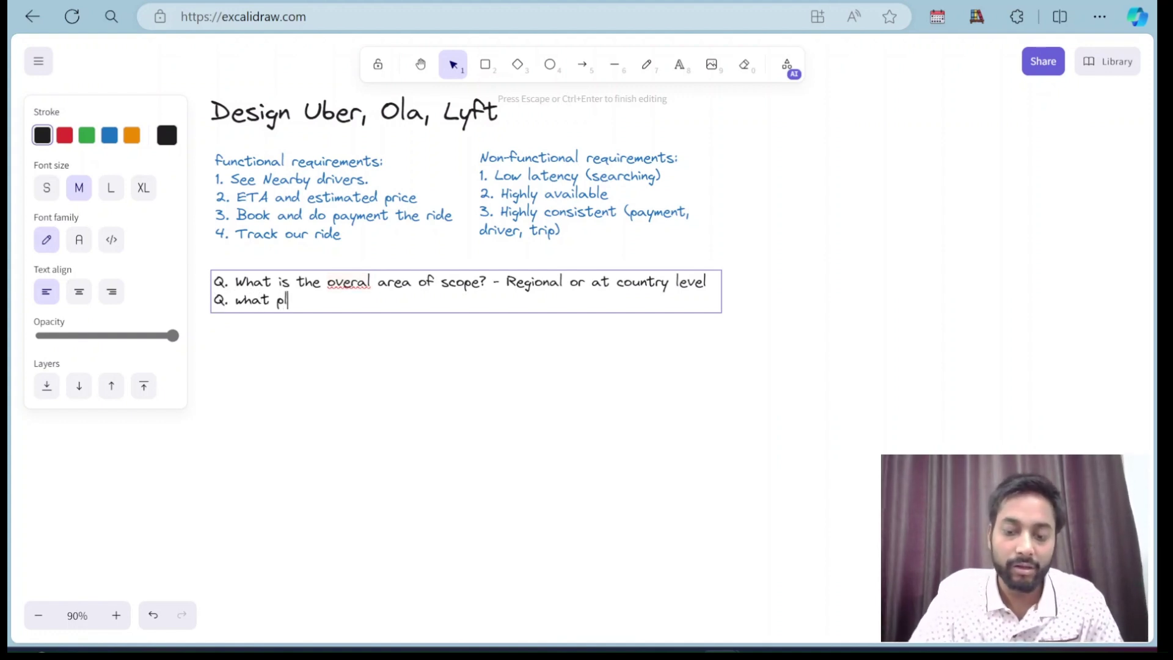
text(atform)
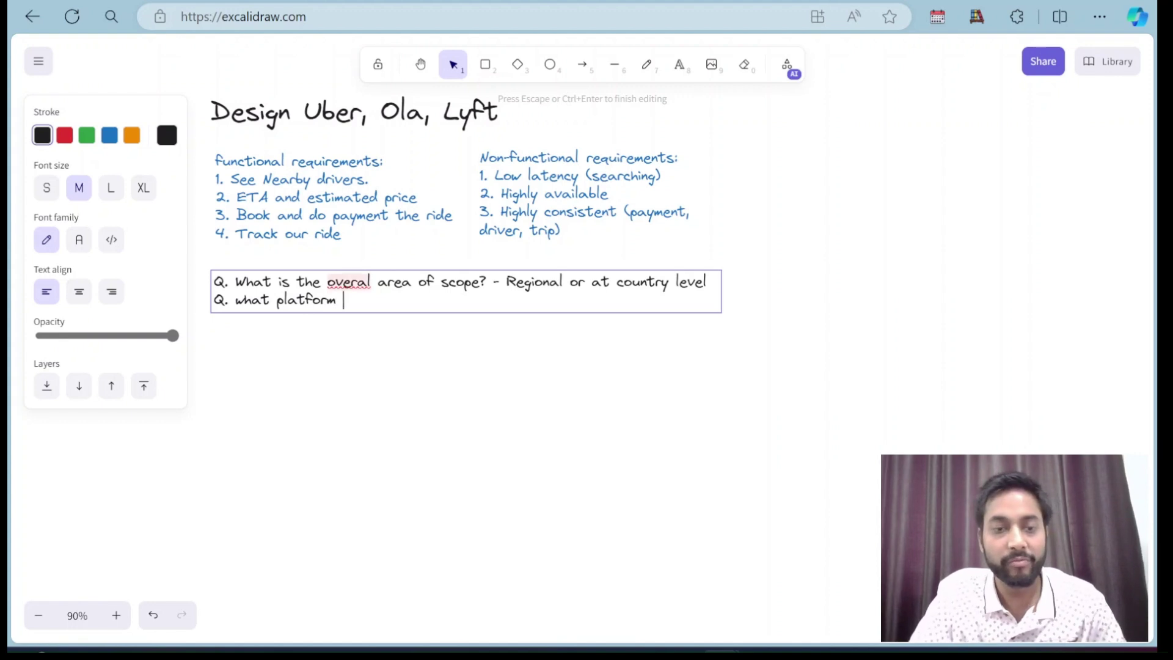
text(s suppor)
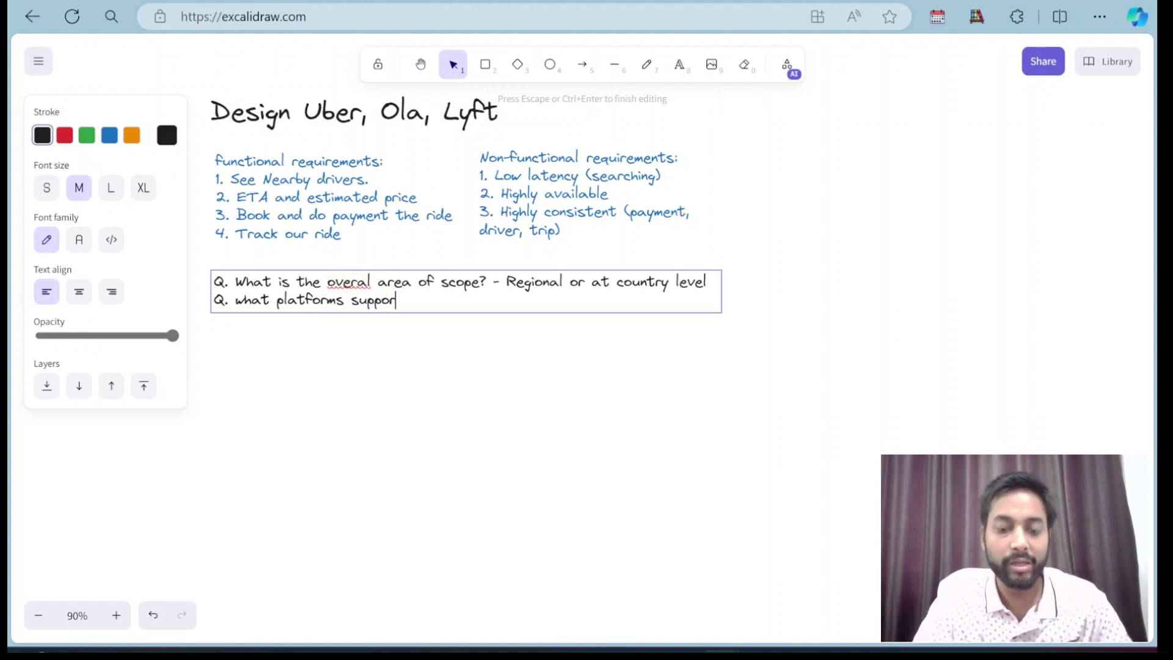
text(ted? )
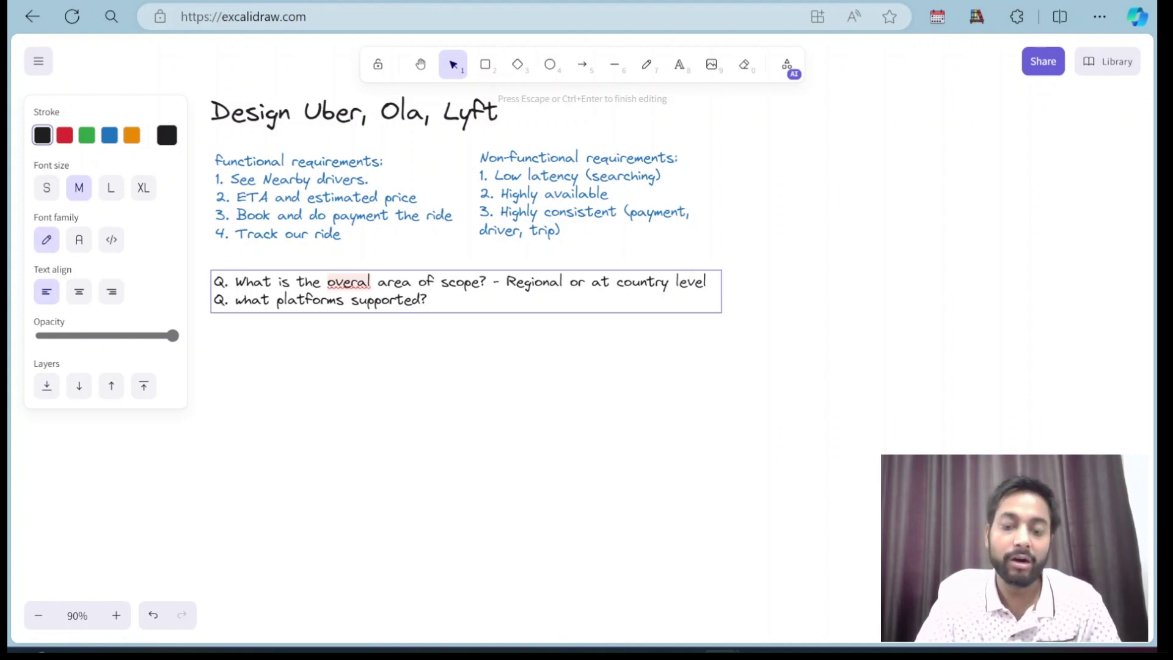
Answer the platforms question with "Mobile", deleting the extra "and d" after it
text(Mobil)
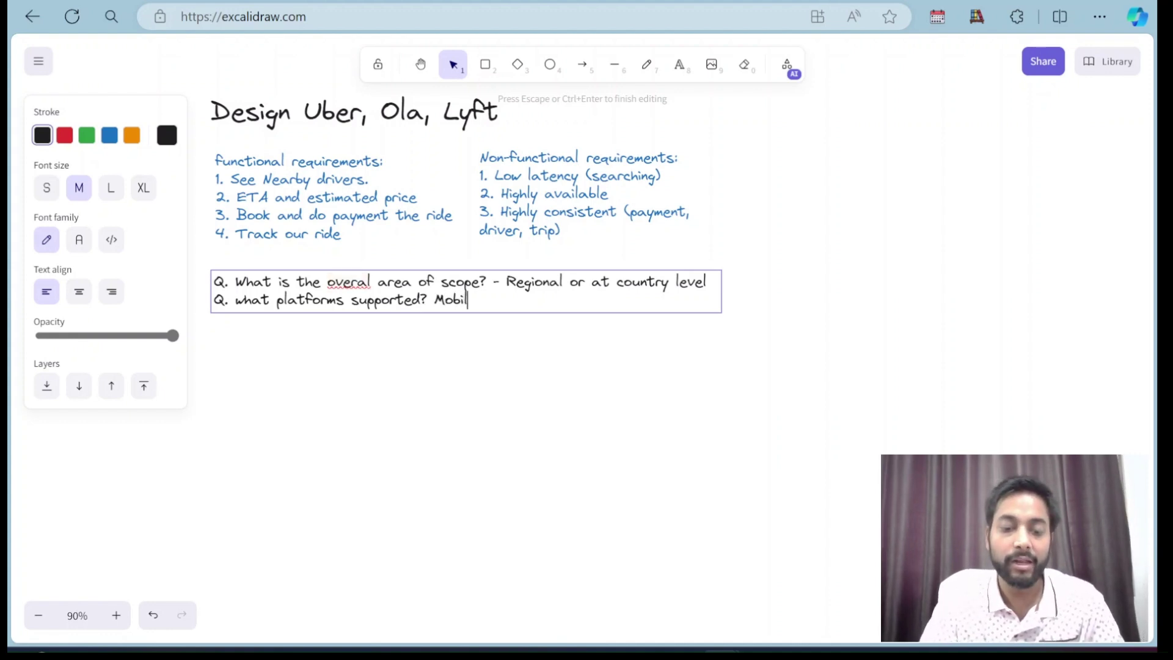
text(e and d)
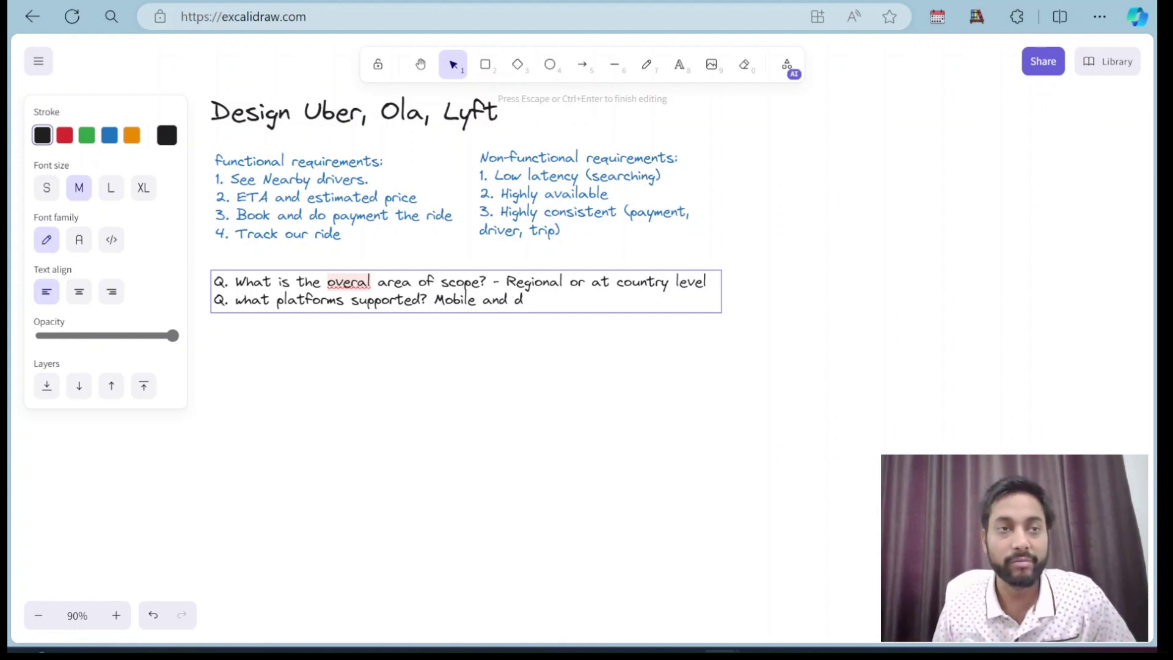
key(BackSpace)
key(BackSpace)
key(BackSpace)
key(BackSpace)
key(BackSpace)
key(BackSpace)
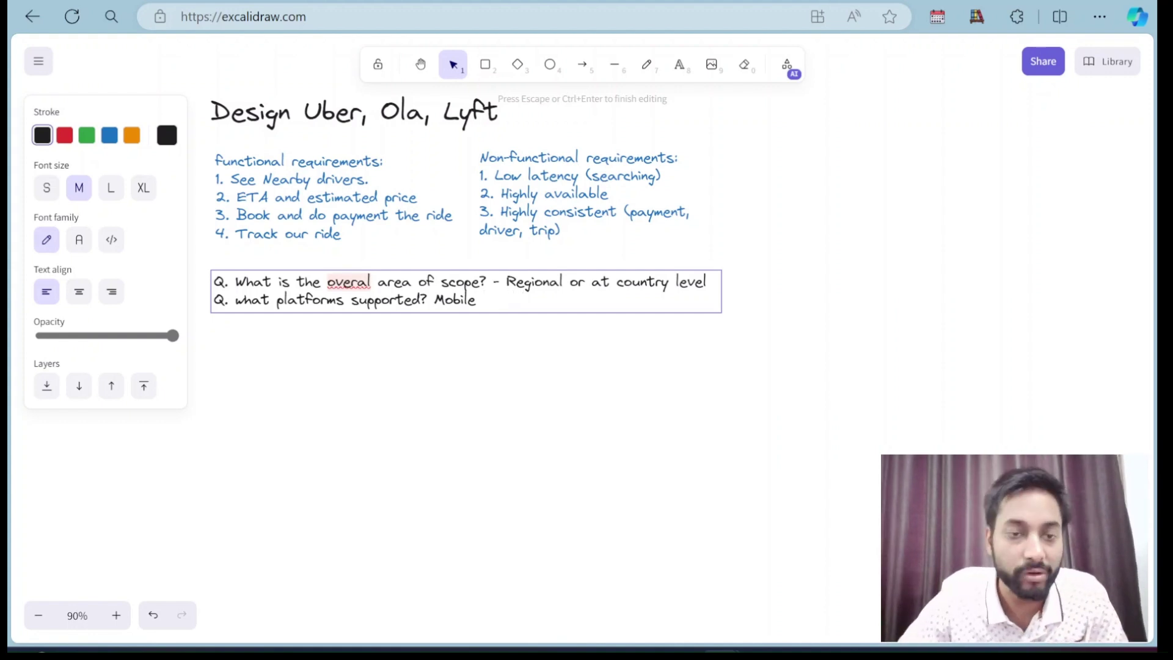
Start a third line with "Q." and append "(App and website)" to the "Mobile" answer on the platforms question
key(Return)
text(Q.)
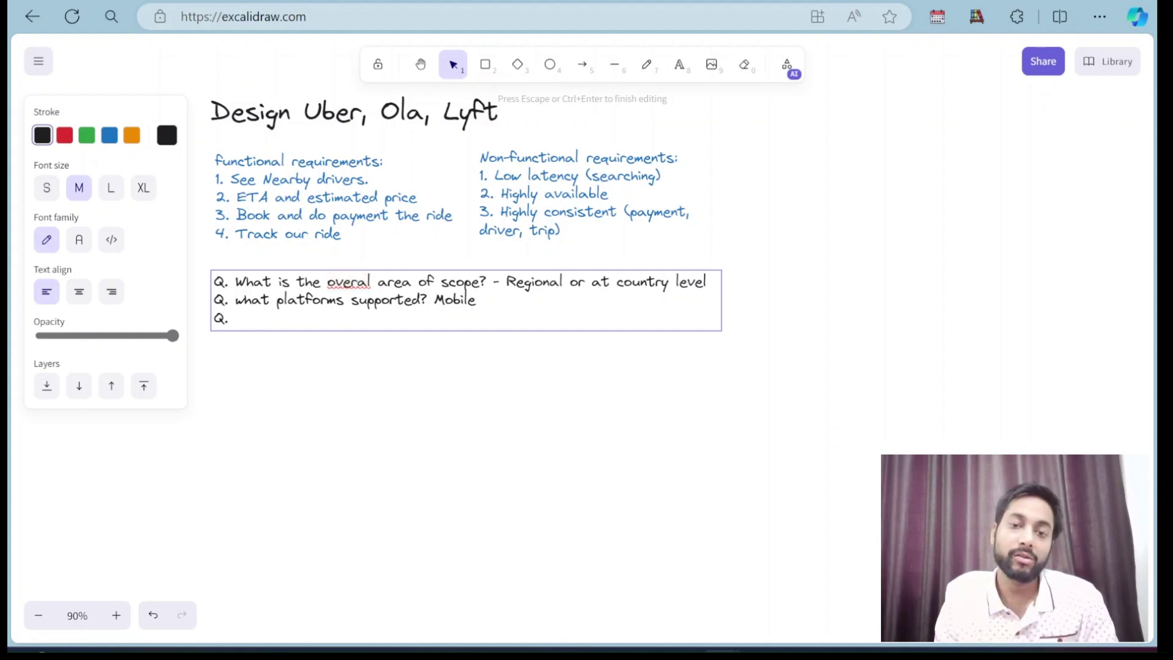
key(Up)
key(End)
text((App an)
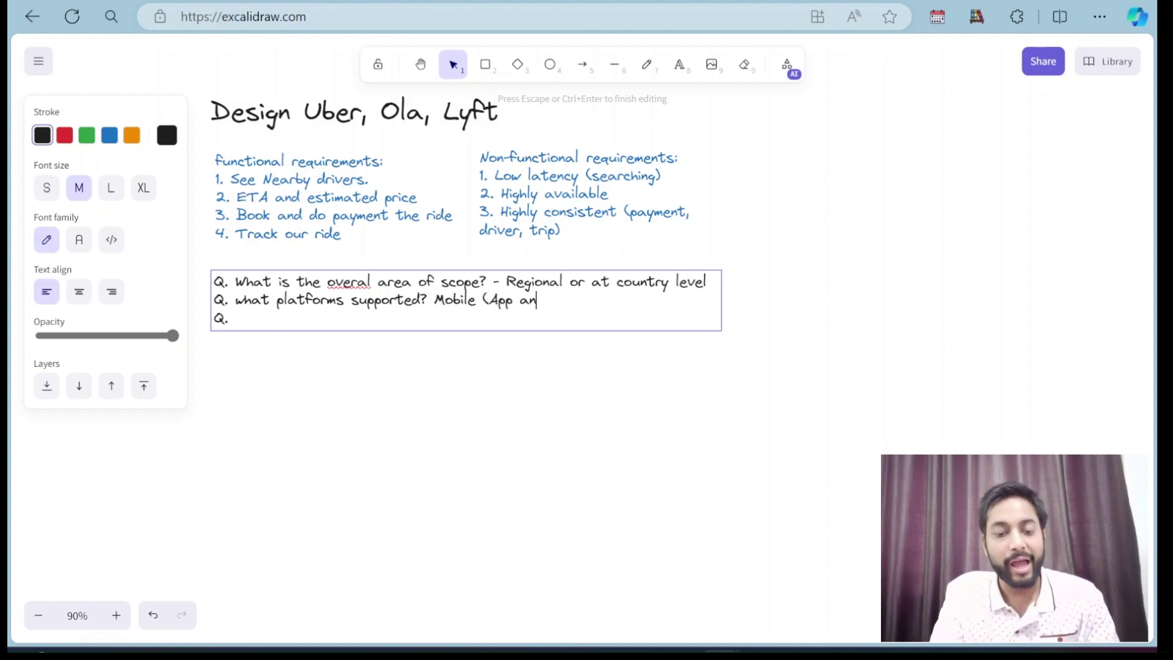
text(d websi)
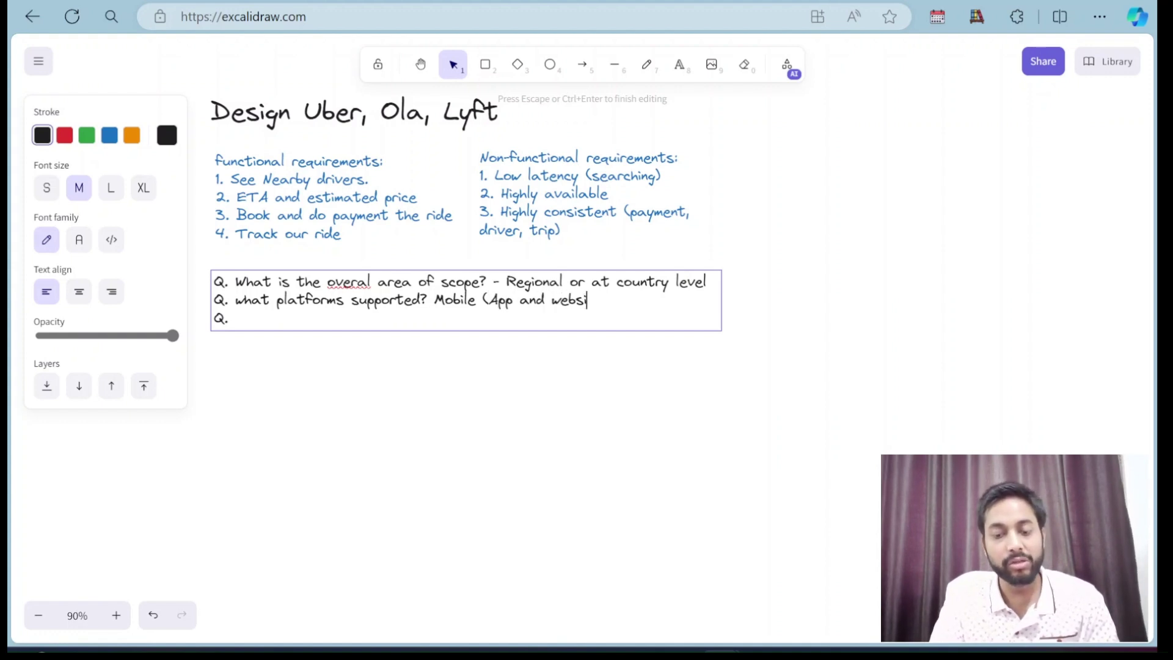
text(te))
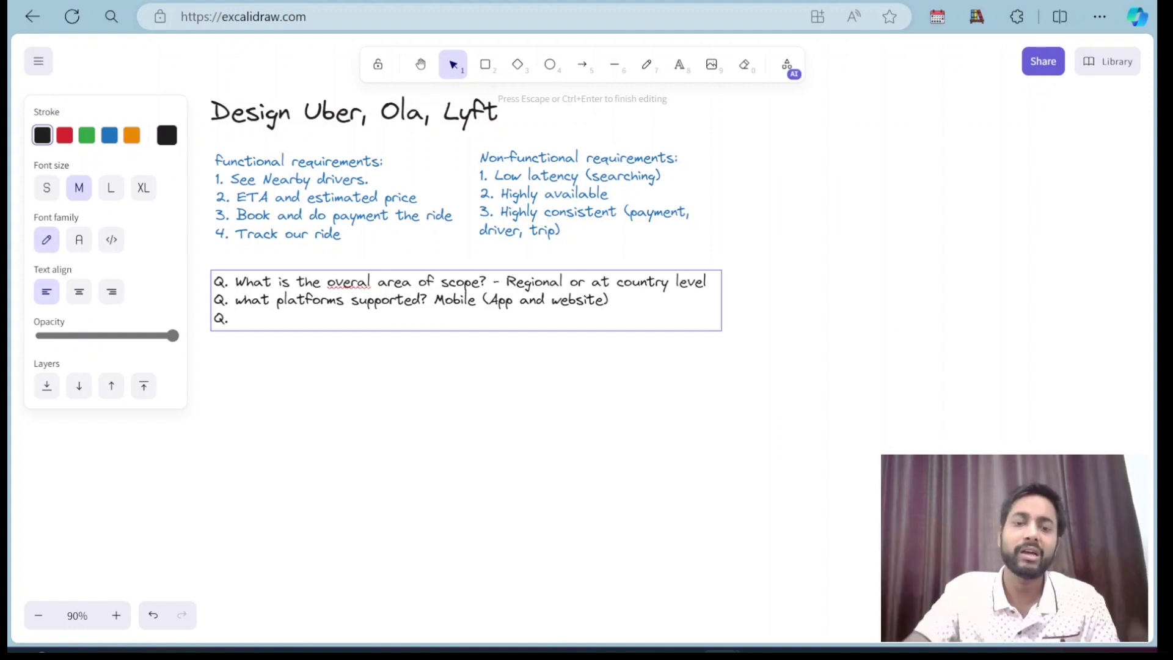
Write the third question as "what is the range of vehicles?", correcting the spelling of "vehicles"
text(what )
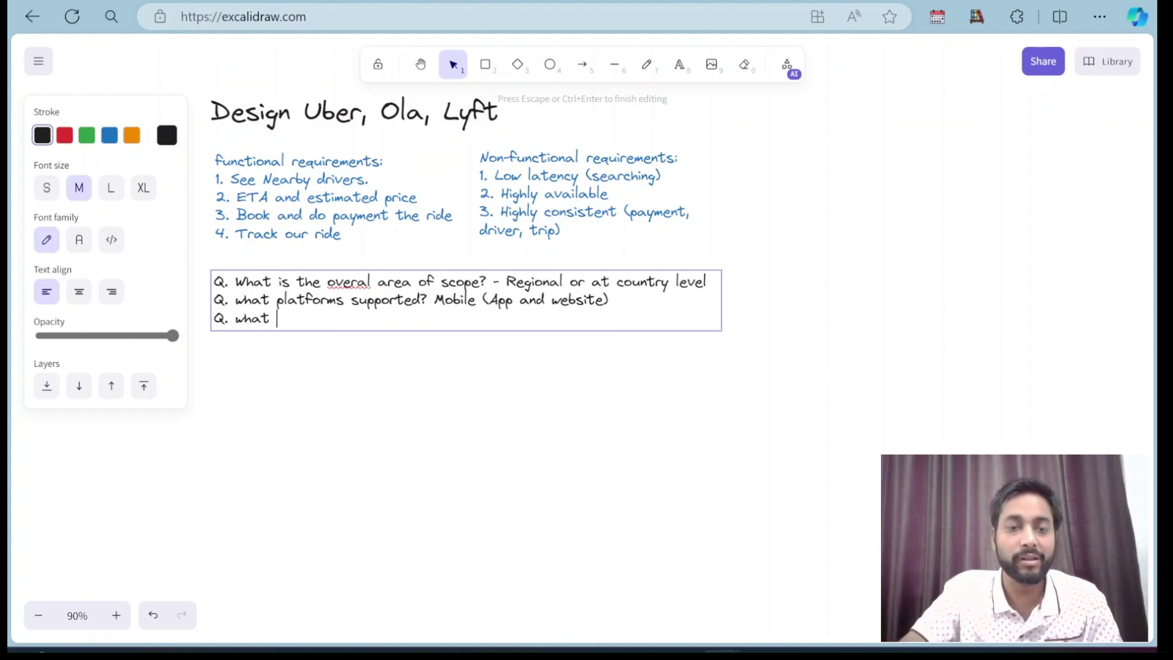
text(is the ra)
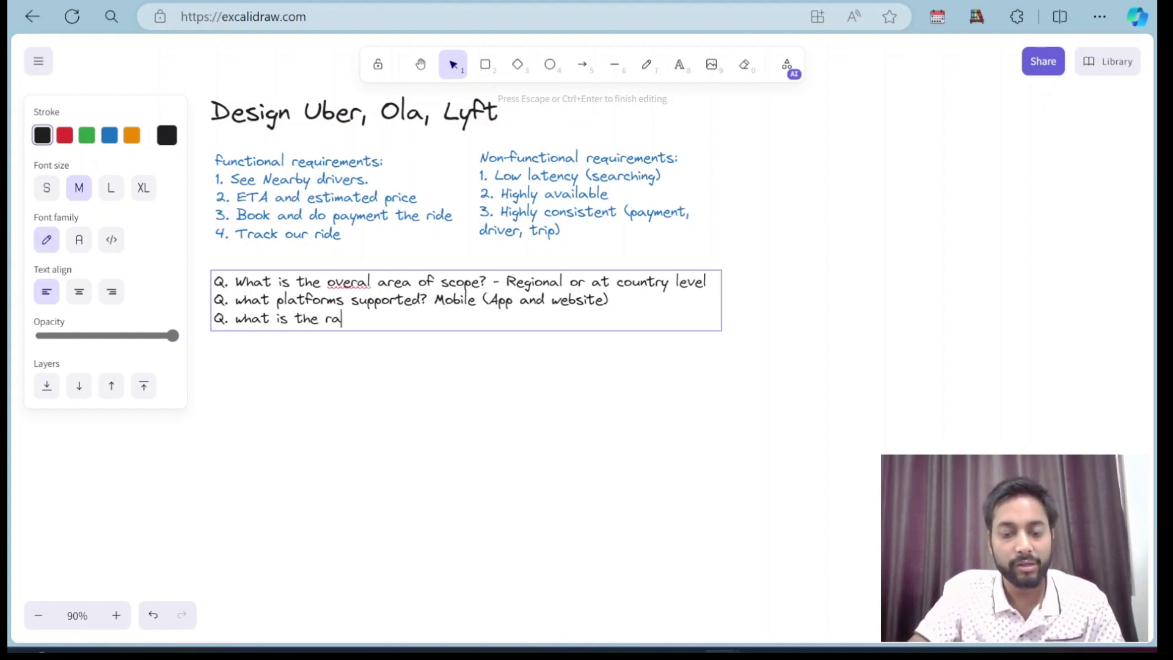
text(nge of ve)
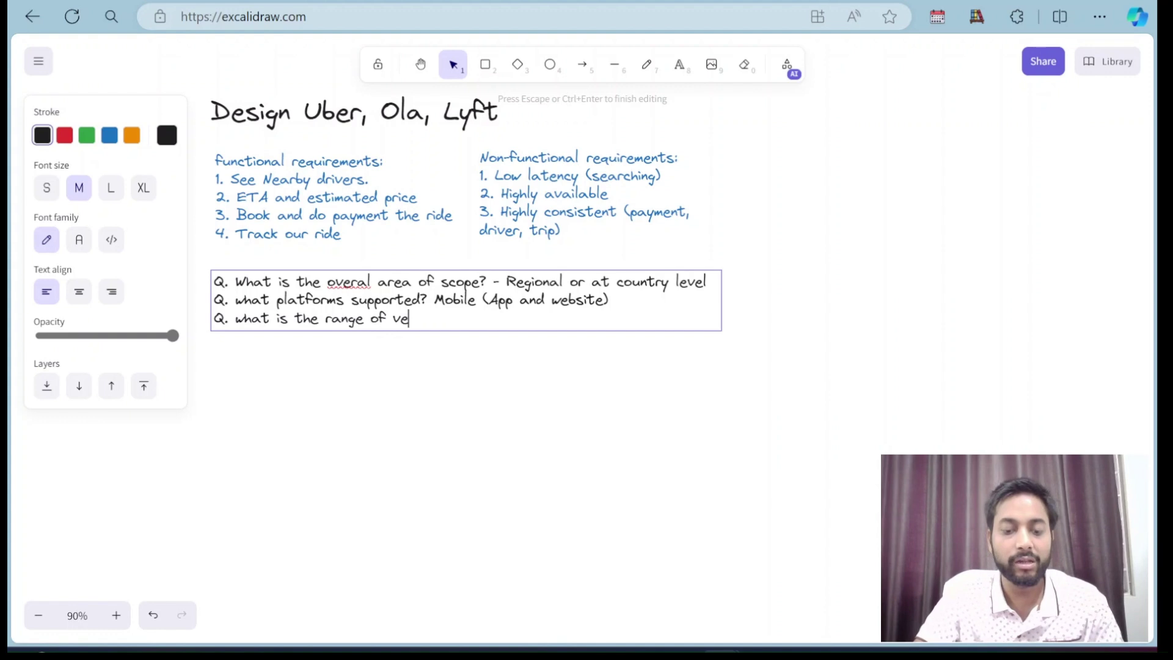
text(chicle)
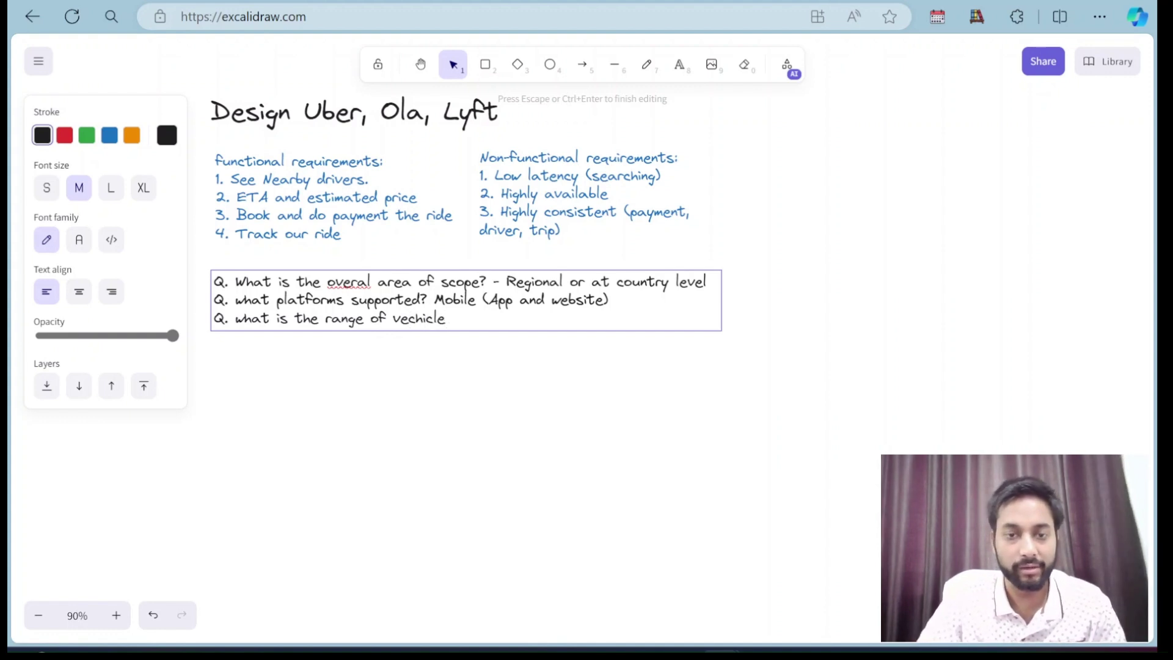
key(BackSpace)
key(Left)
key(Left)
key(Left)
key(Left)
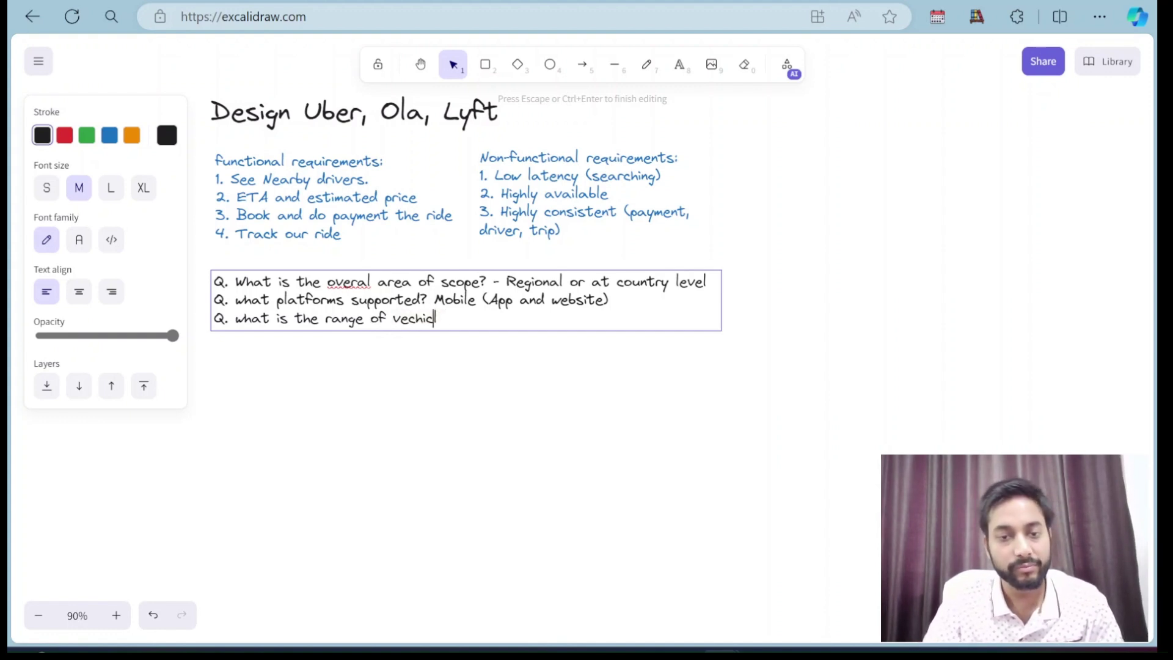
key(BackSpace)
key(Right)
key(Right)
key(Right)
key(Right)
text(es)
key(Left)
key(Right)
text(?)
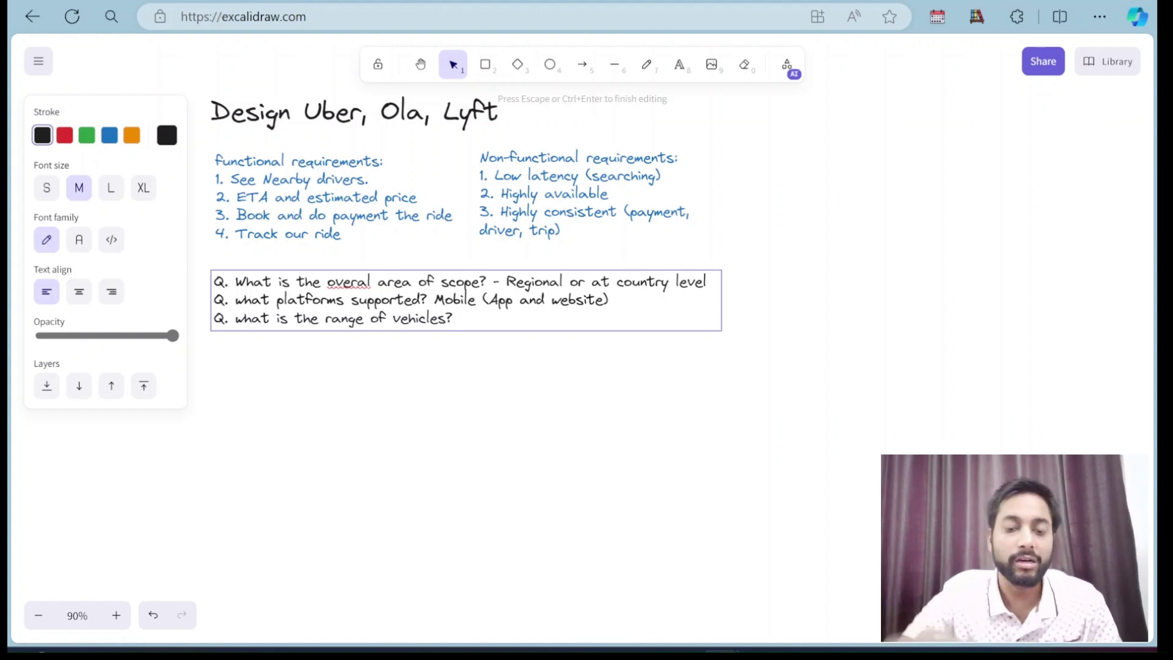
Answer the vehicle range question with "~5 km"
text( ~)
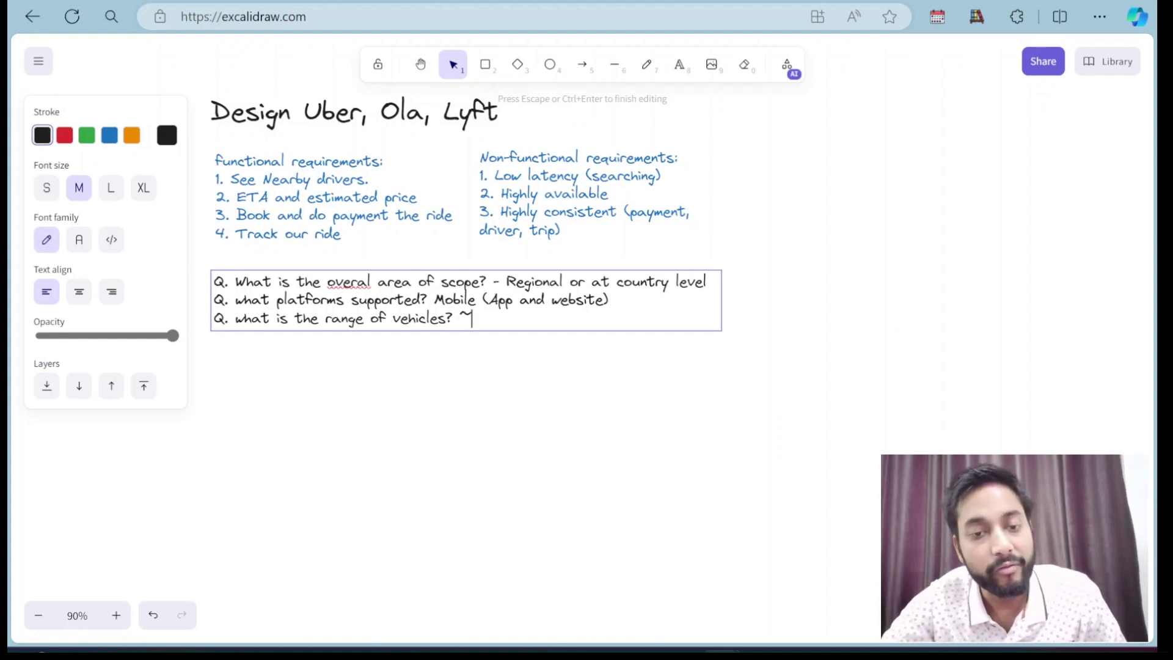
text(10)
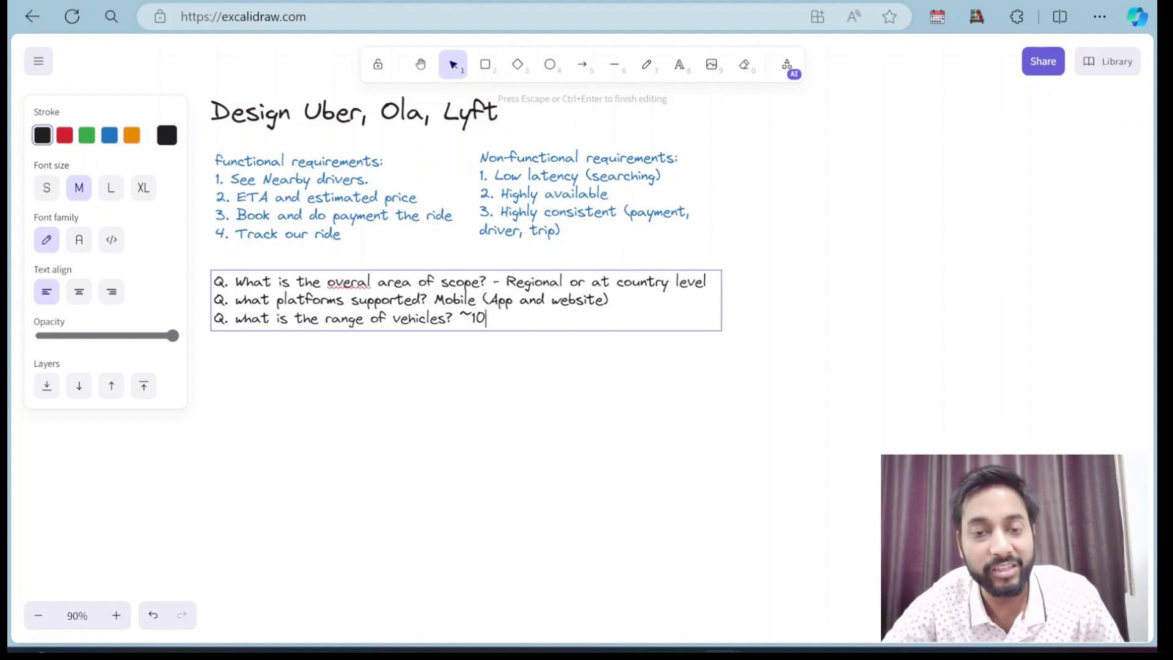
key(BackSpace)
key(BackSpace)
text(5 km)
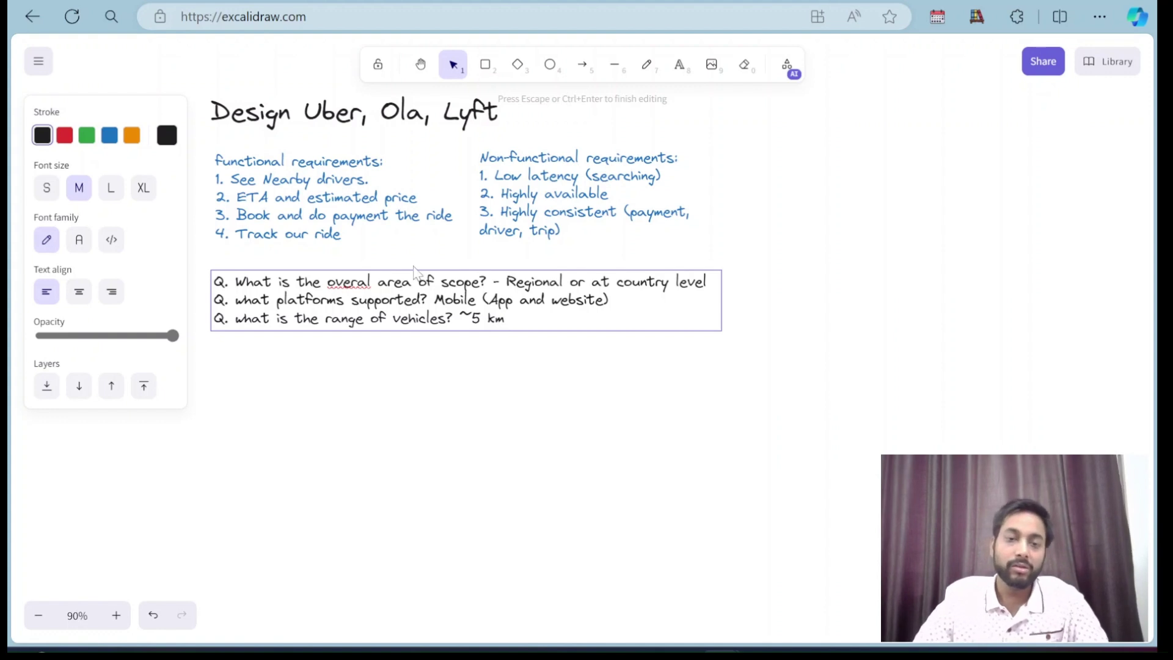
Correct "overal" to "overall" in the scope question and finish editing the question block
click(368, 281)
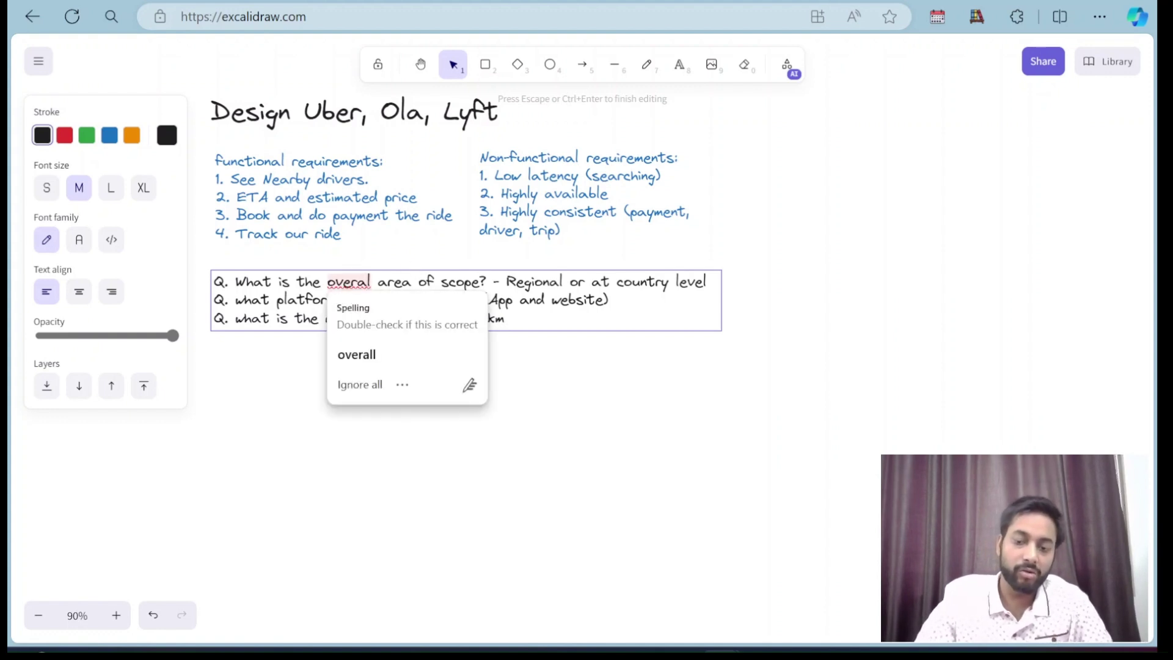
text(l)
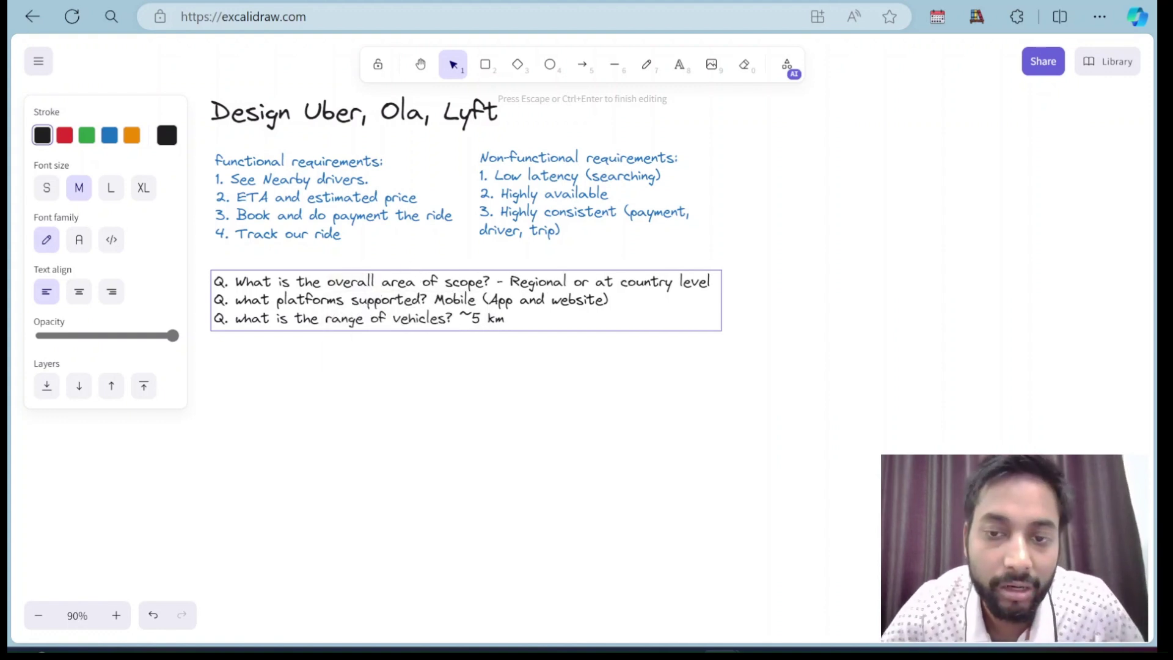
click(755, 335)
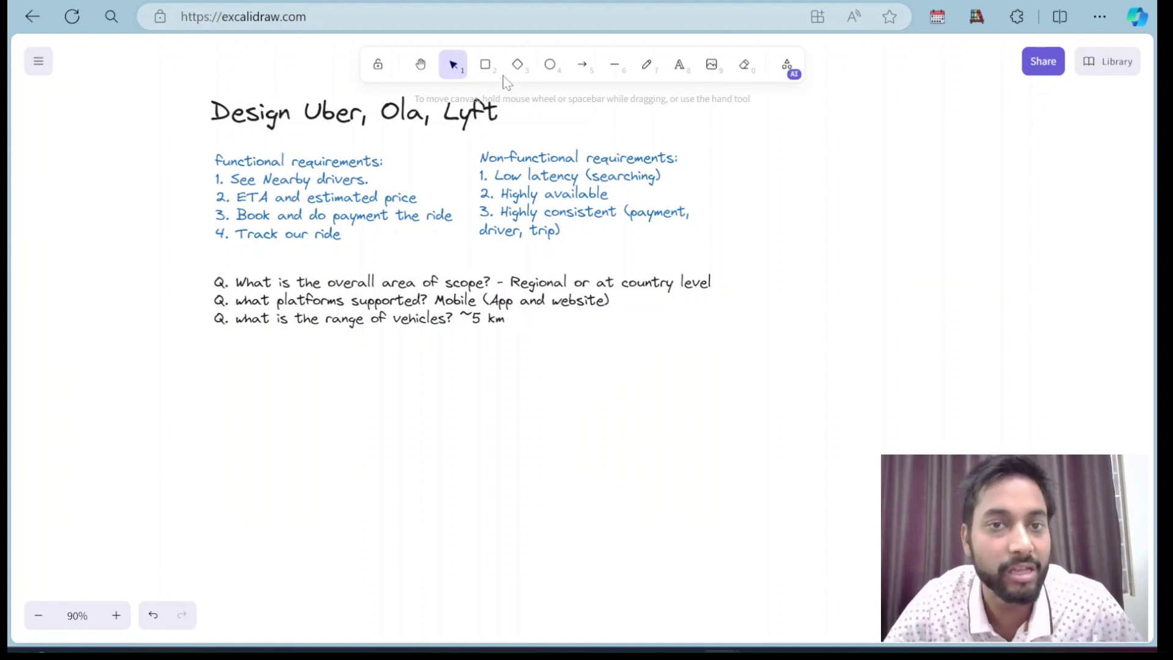
Add a blue text block beneath the questions with the heading "Capacity estimation:"
click(678, 69)
click(208, 357)
drag(210, 362, 444, 502)
key(Escape)
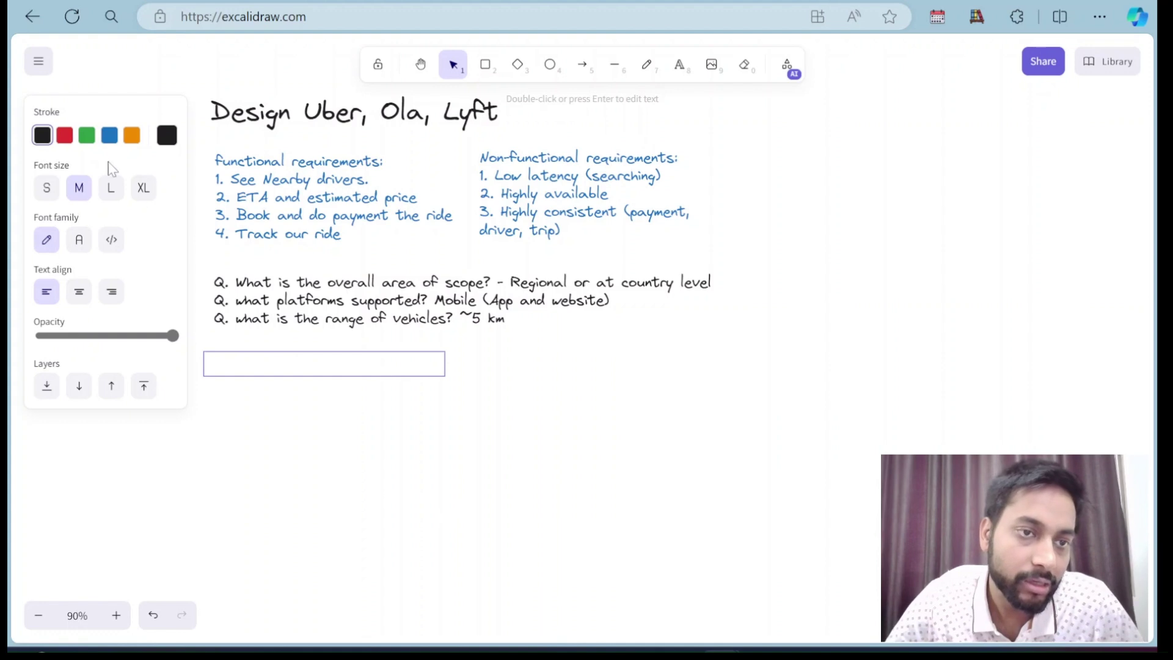
click(110, 135)
text(Capacity estimation:)
key(Return)
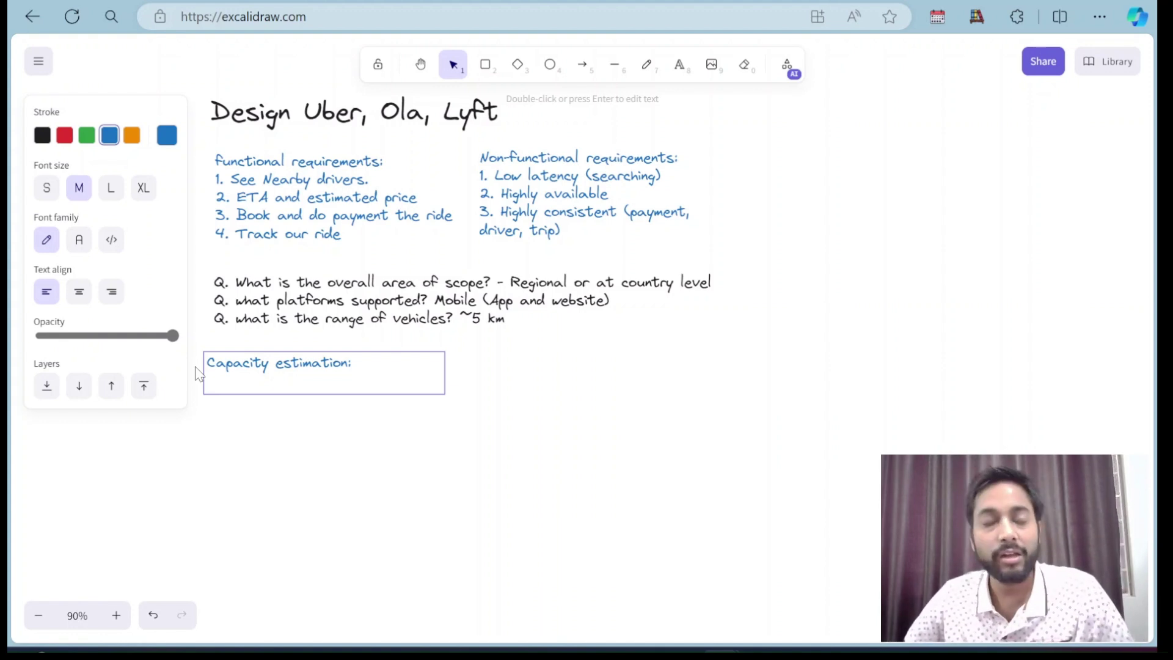
List "-200M users" and "- 1M drivers" on separate lines under the capacity estimation heading
text(-200)
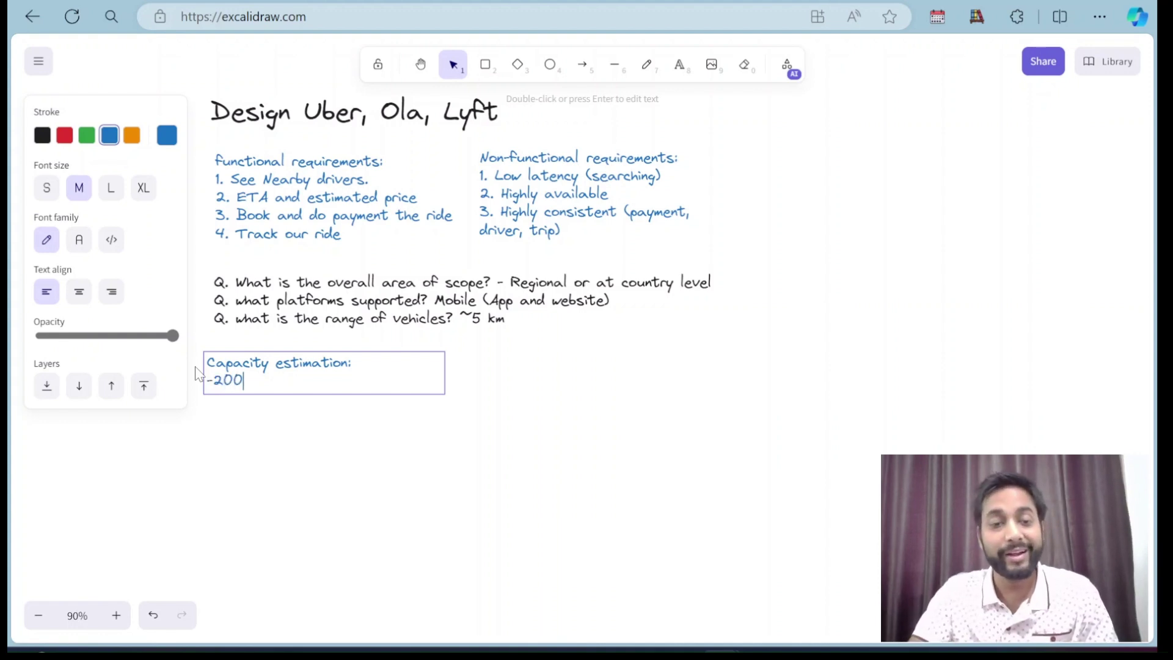
text(M users)
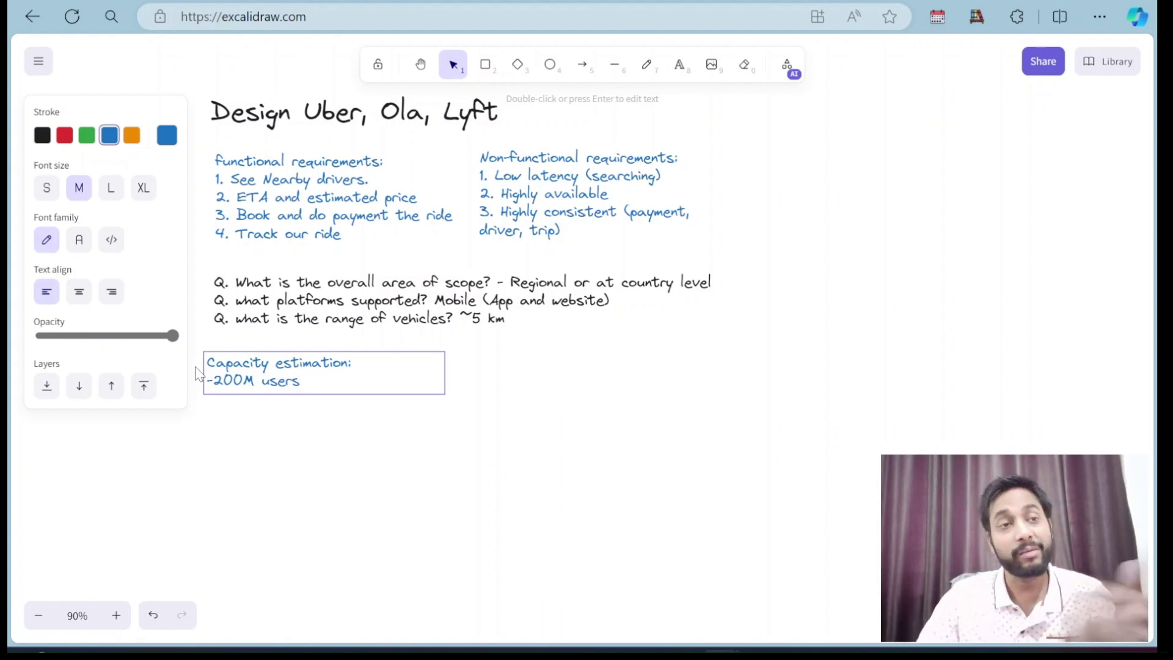
key(Return)
text(- 1M drivers)
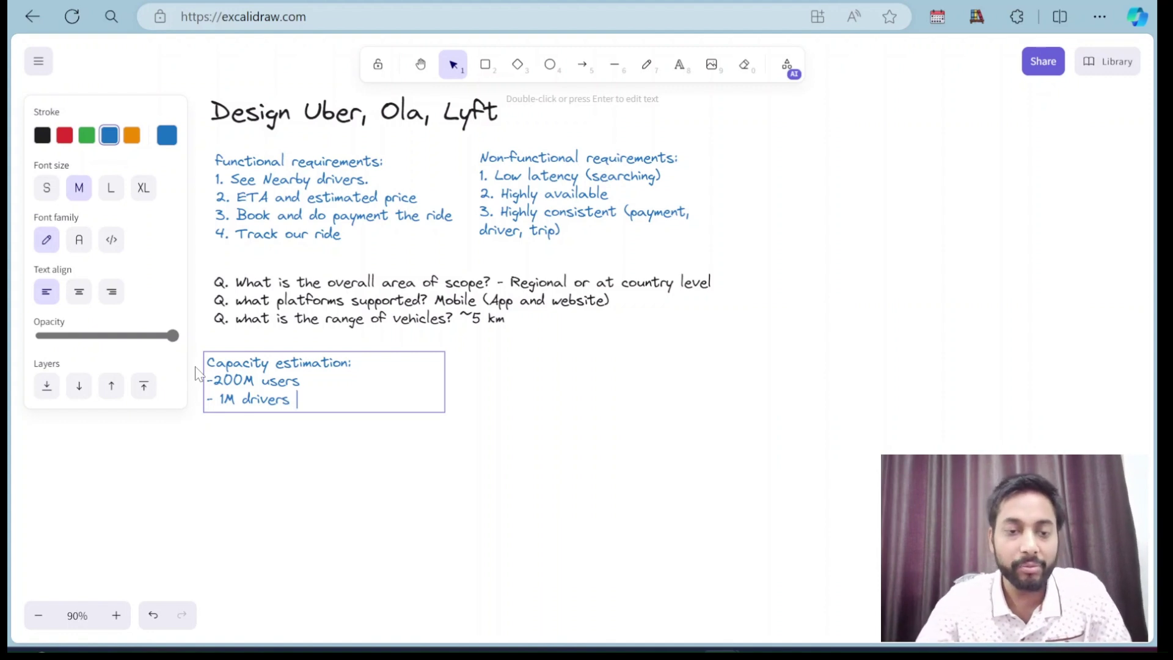
text(=)
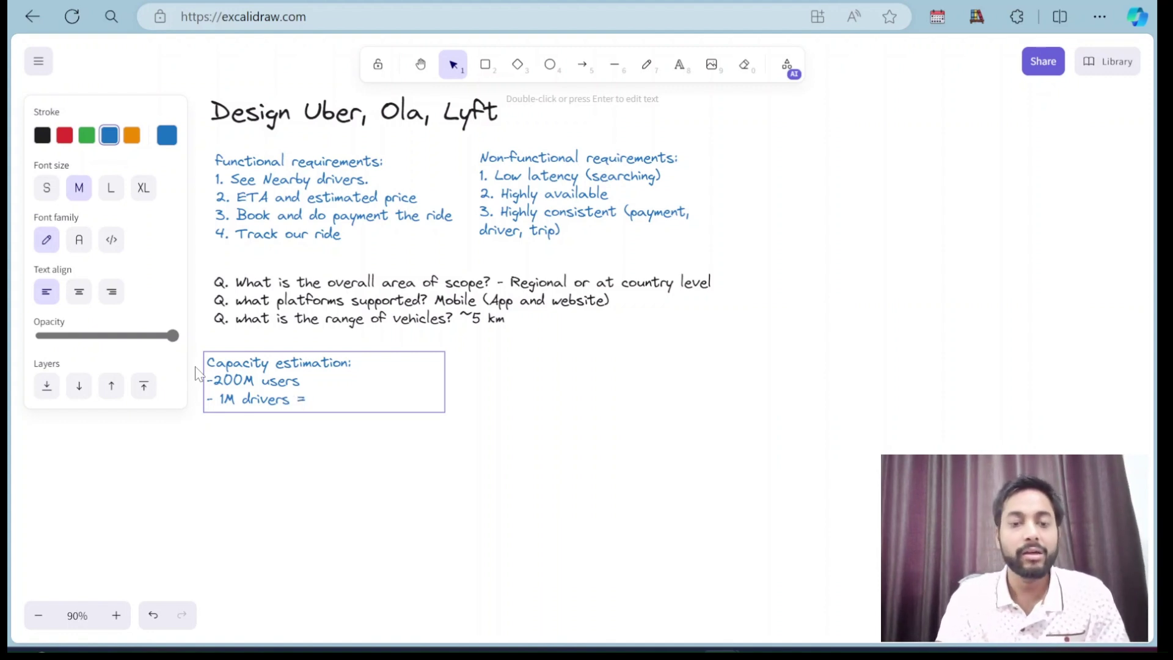
key(BackSpace)
Append "- 1 user 1 ride per day" to the users line and widen the block so it fits on one line
key(Up)
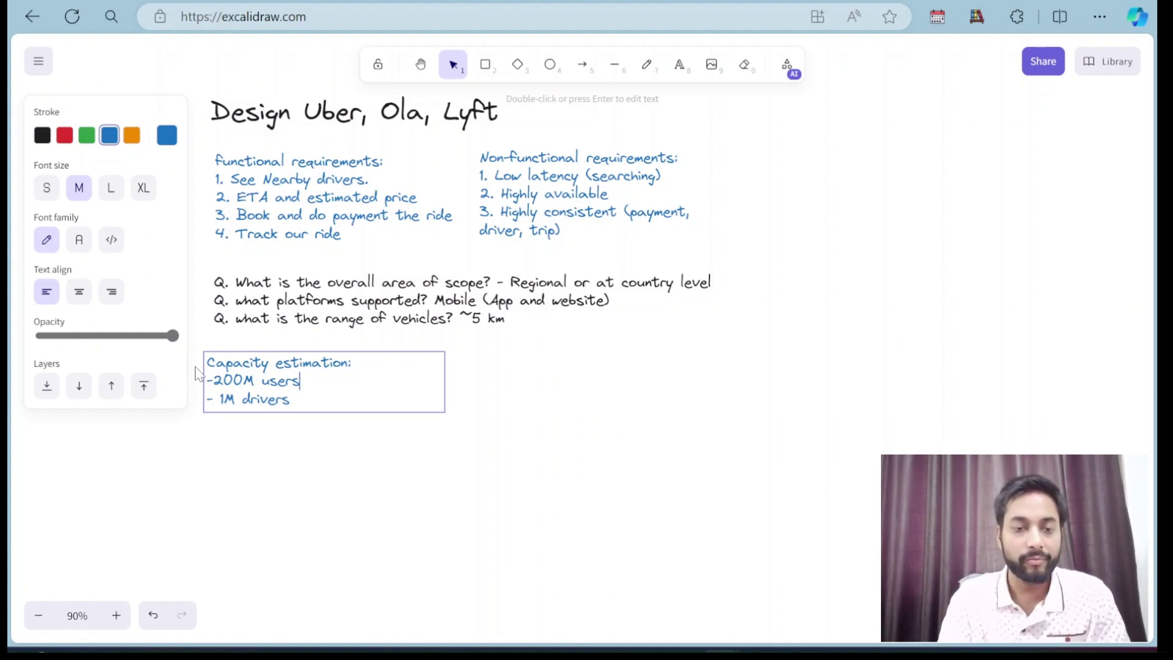
text(- 1u)
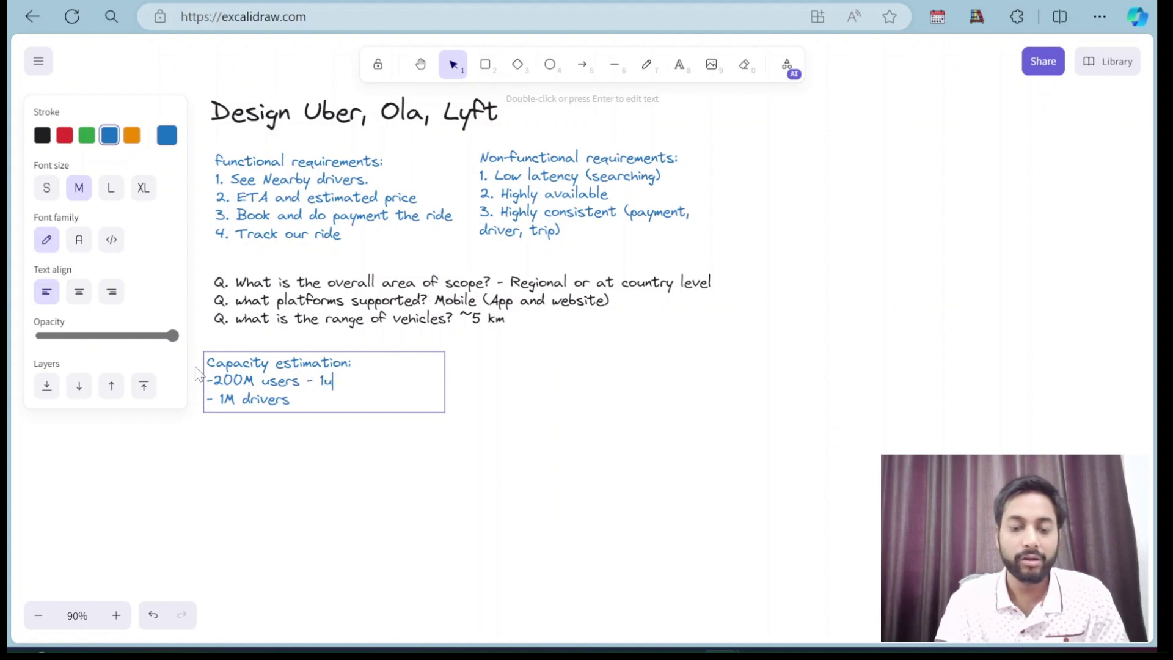
text(ser 1 ride)
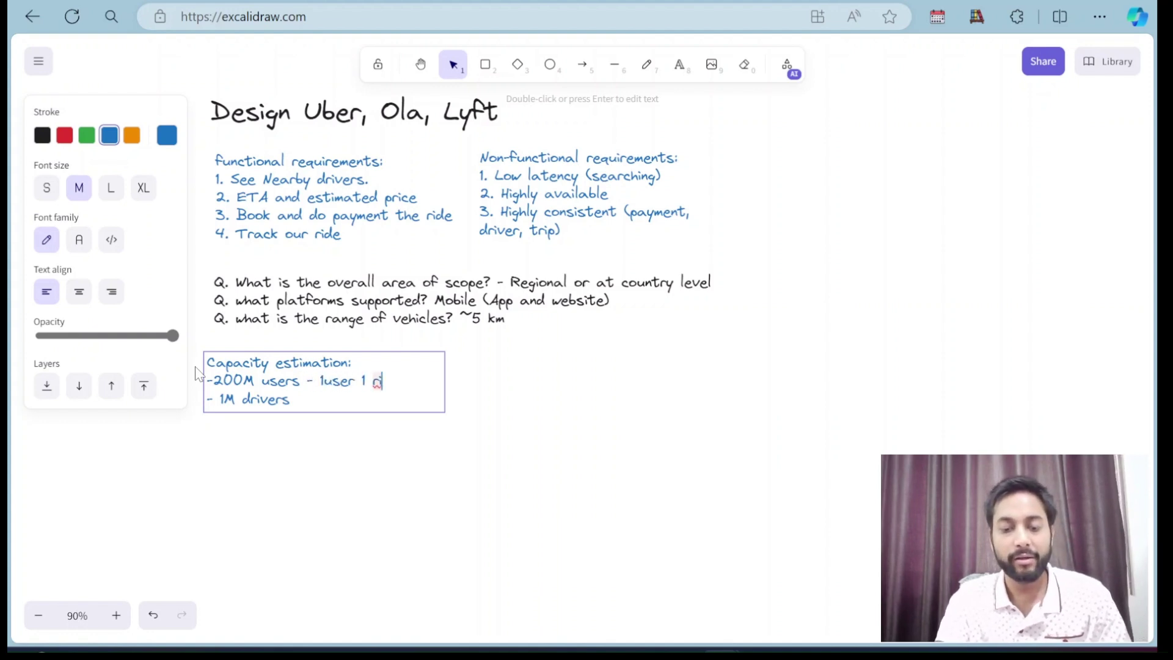
text( per day)
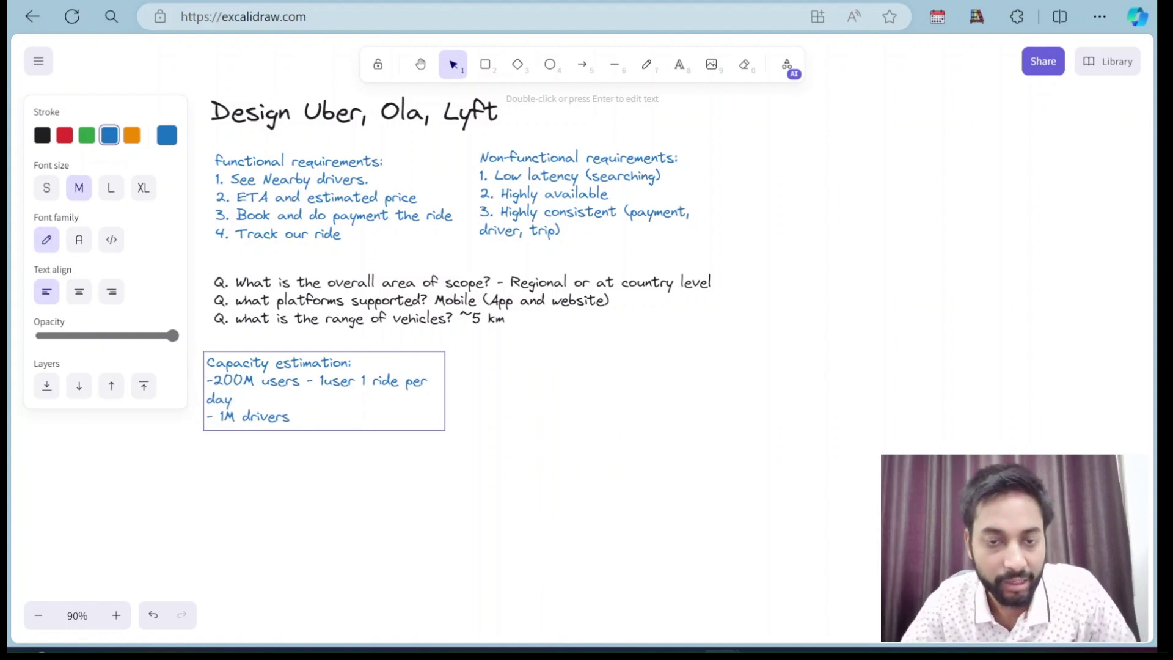
drag(444, 386, 532, 385)
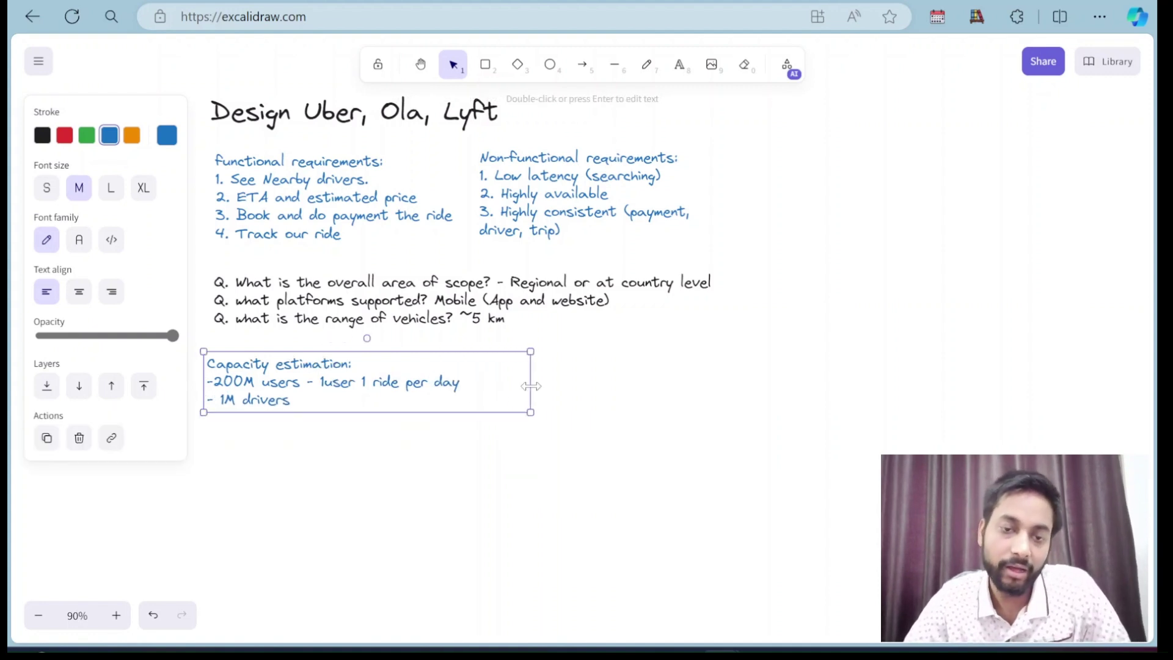
key(Return)
click(323, 380)
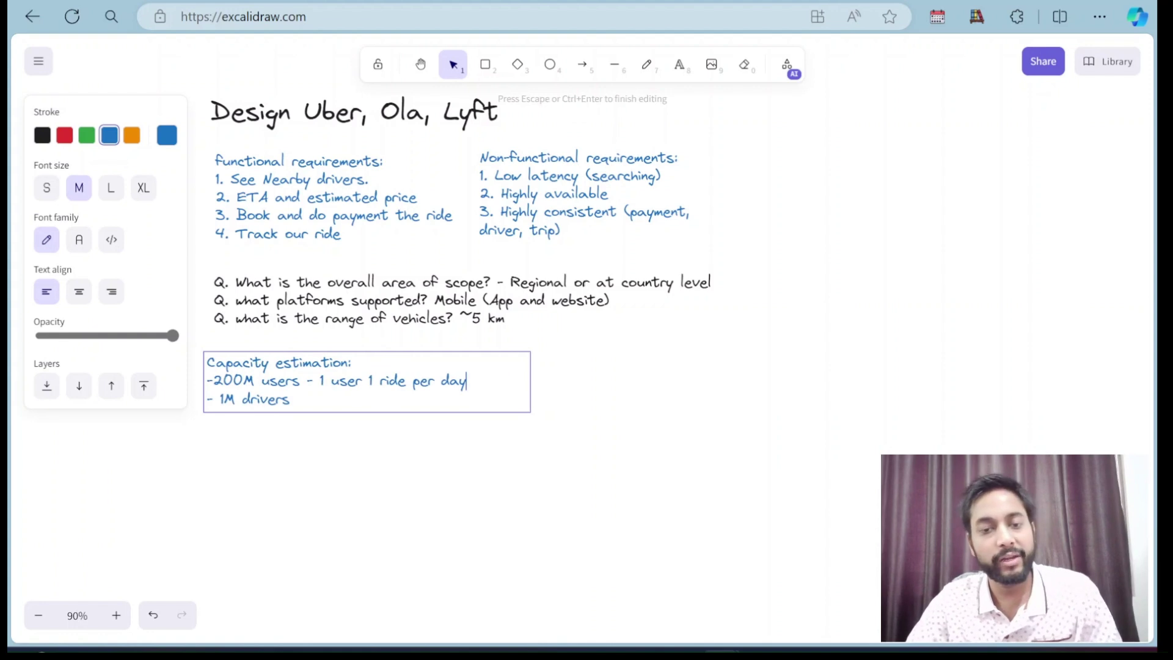
Insert the line "200M rides per day" between the users and drivers lines, with blank lines around it
key(Return)
key(Return)
key(Up)
key(Return)
text(2)
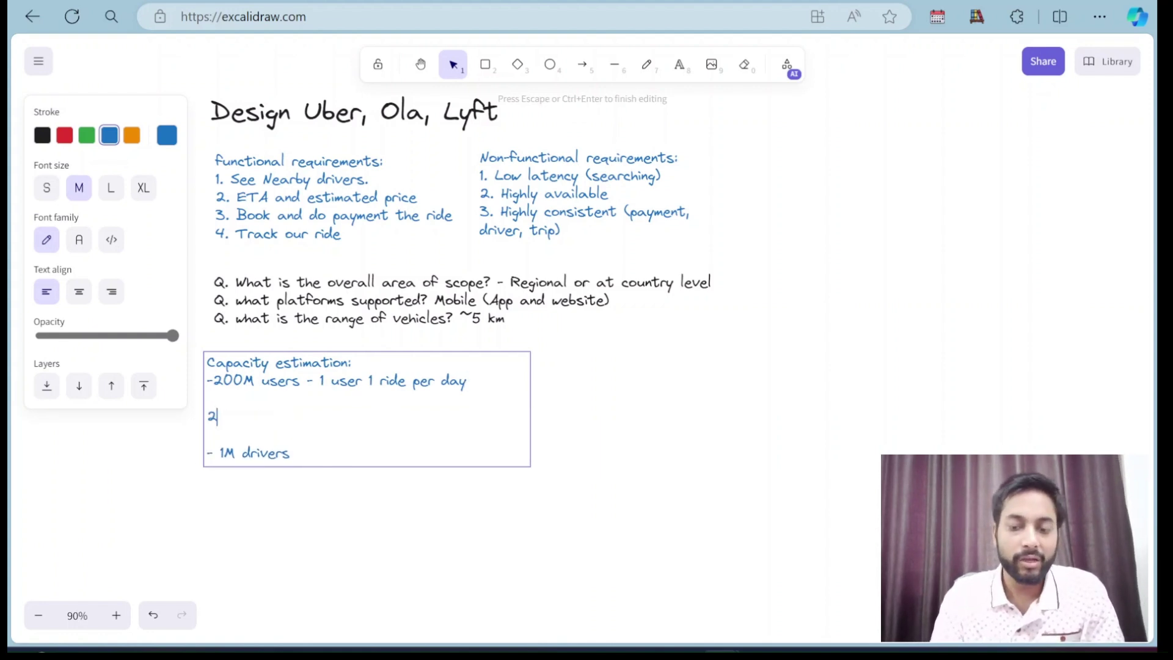
text(00M ri)
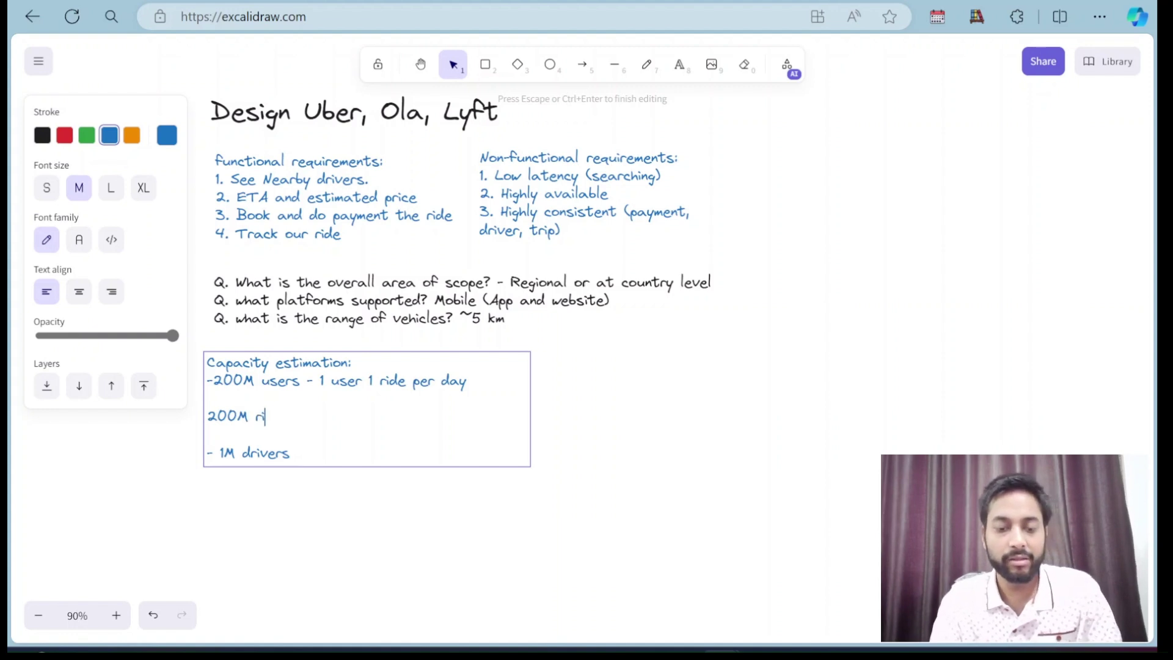
text(des per day)
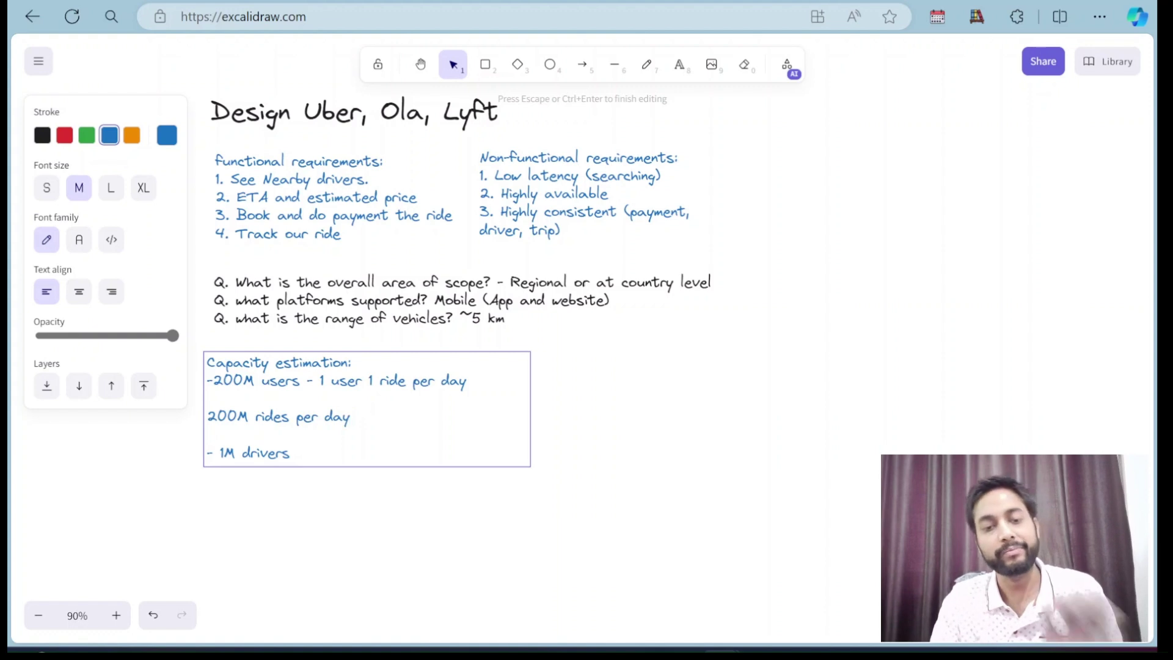
key(Return)
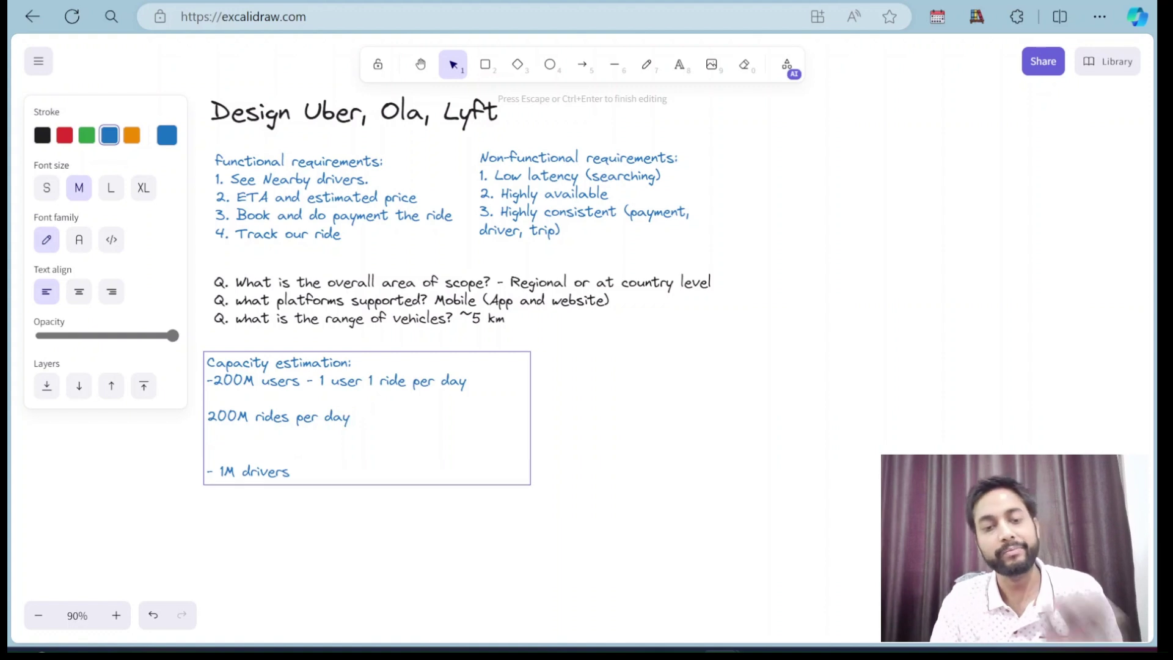
Put a dash before the rides per day line and add "- 200 * 10^6 / 10^5" on the line beneath it
click(207, 417)
text(-)
click(208, 434)
text(-)
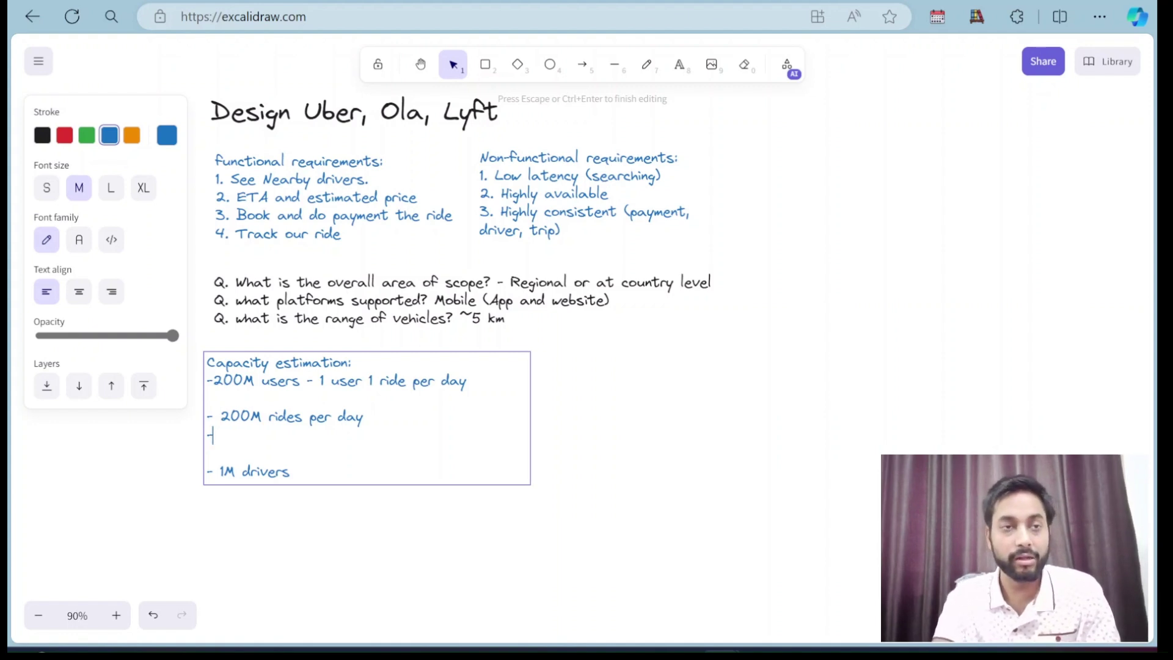
text(200 )
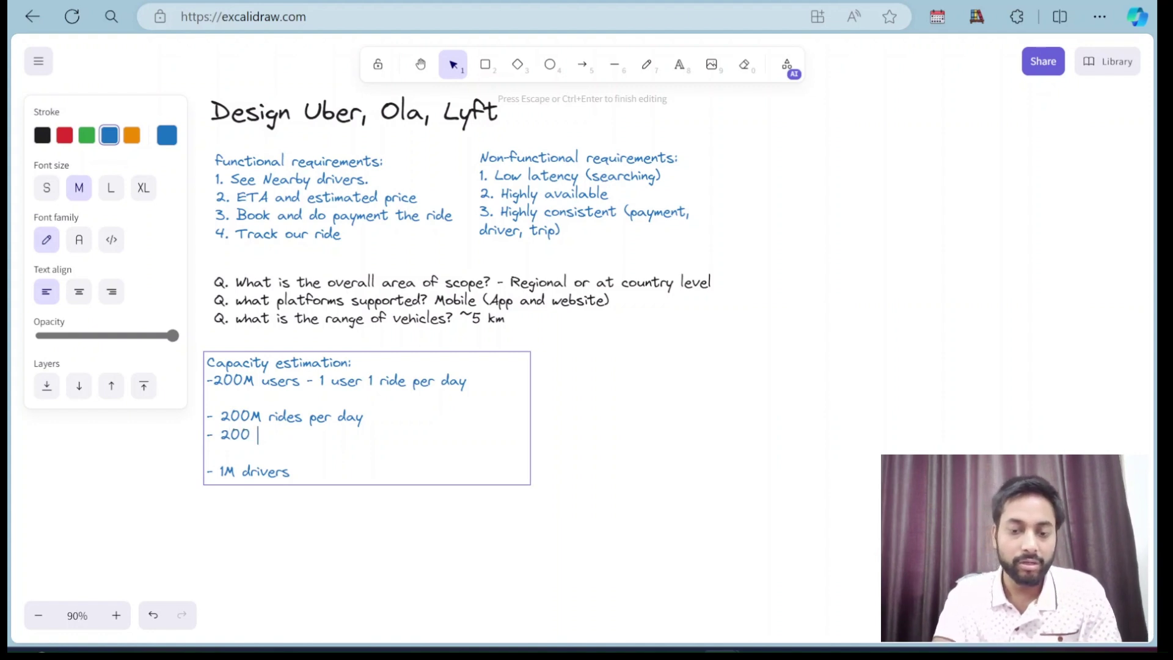
text(* 10^6 / 10^5)
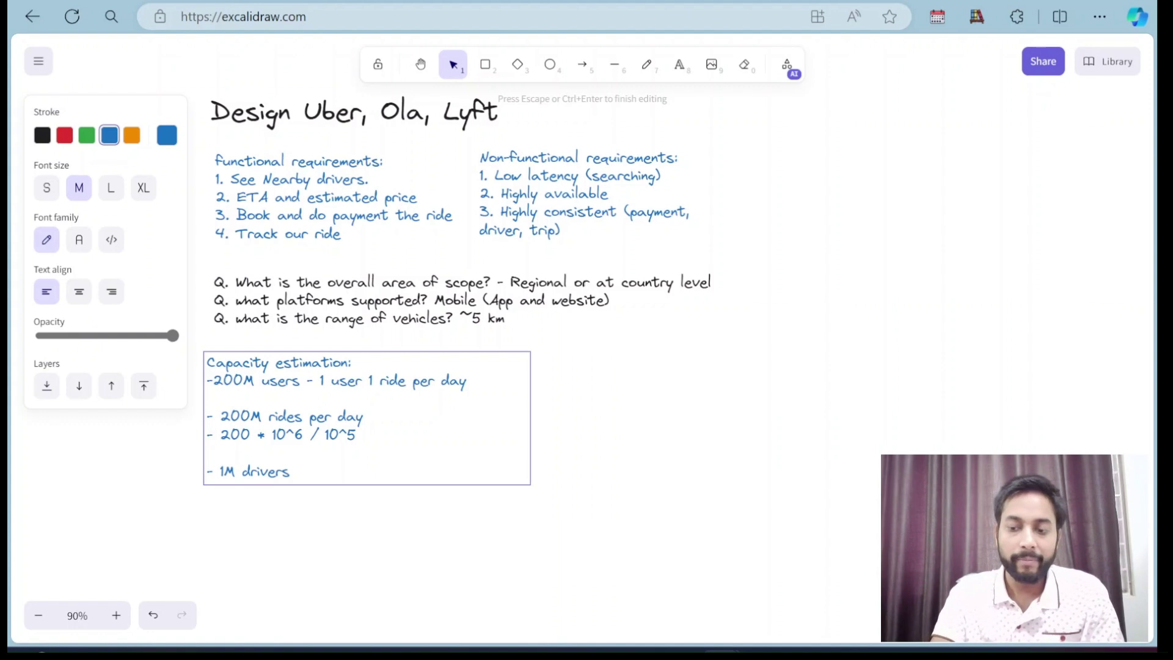
Complete the rides calculation line with "= 2000 queries per second"
text( = )
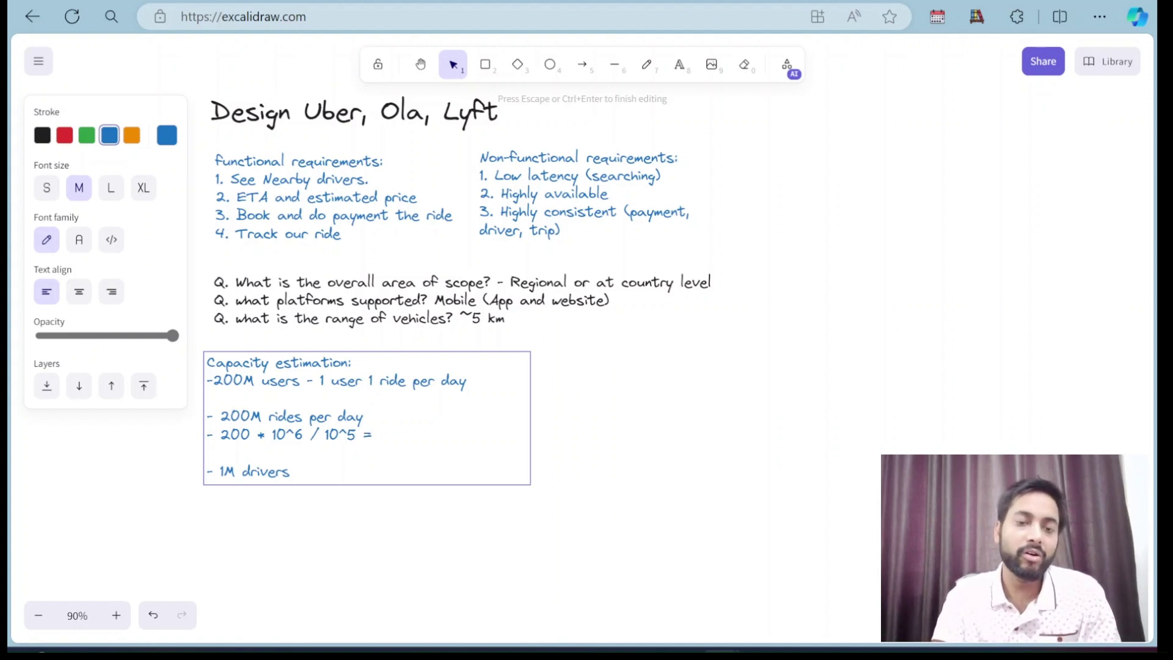
text(2000 queries per second)
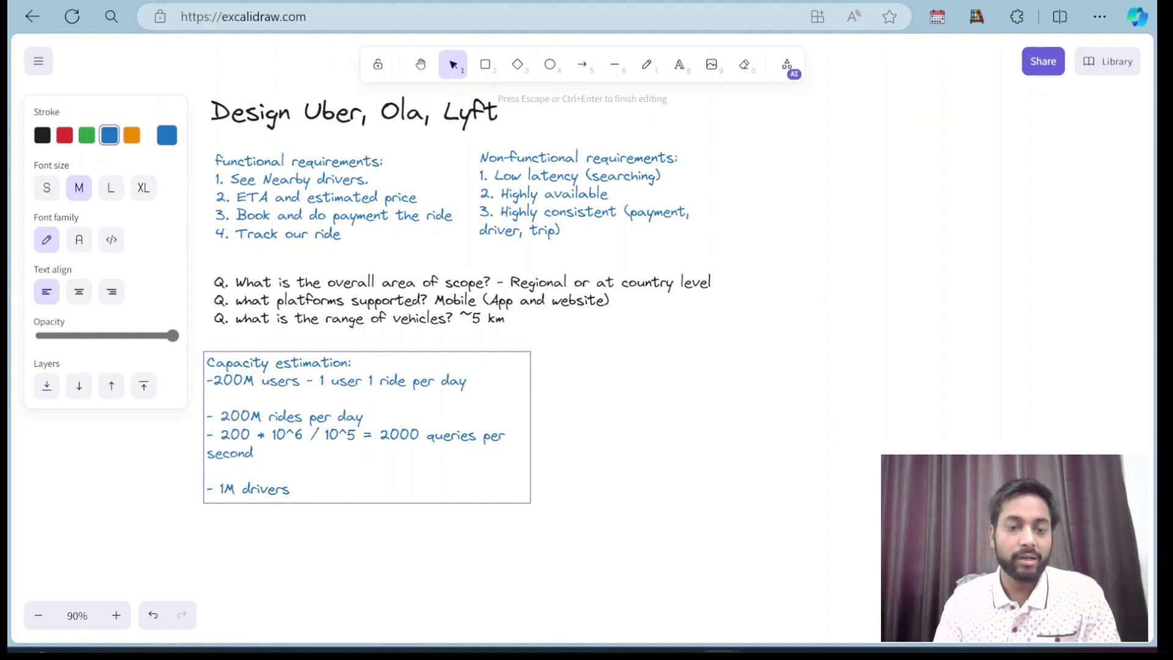
Append "5 * 10^5 daily driver" to the 1M drivers line in the capacity estimation
key(Right)
key(Right)
key(Right)
key(Right)
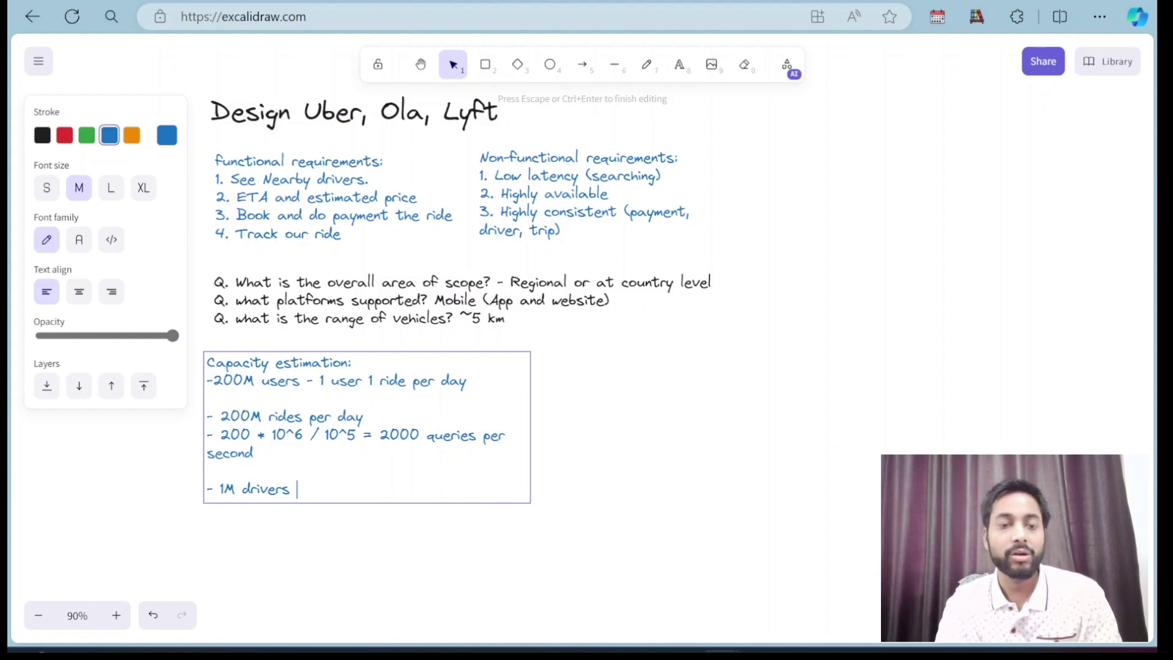
text(5)
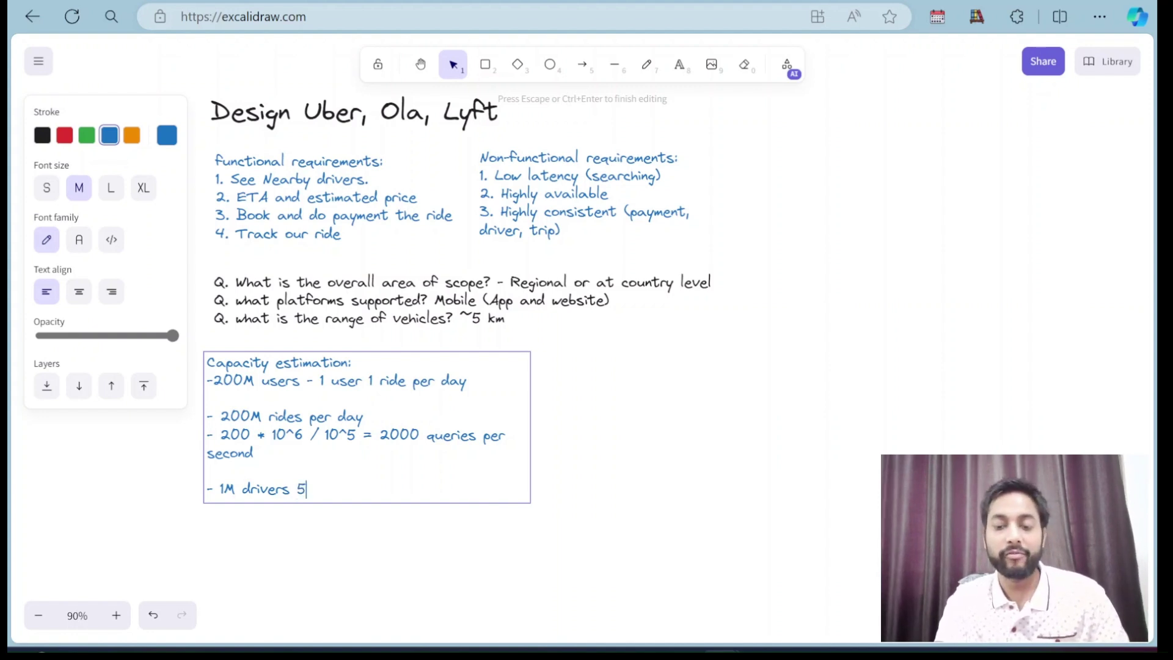
text(^10)
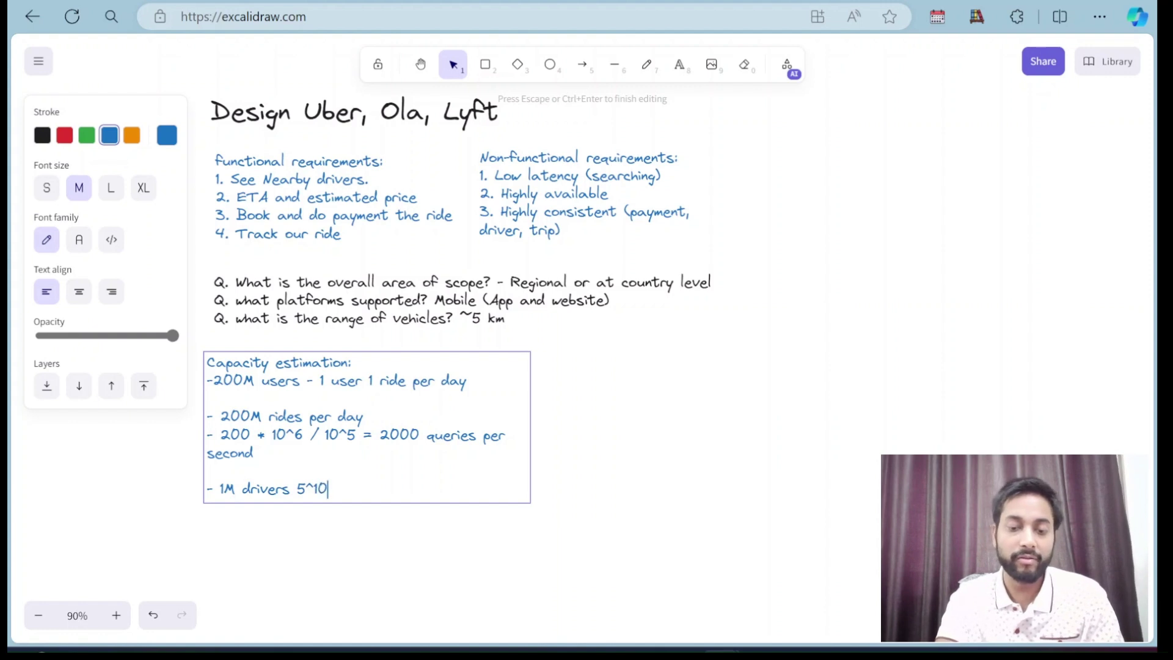
key(BackSpace)
key(BackSpace)
key(BackSpace)
text(* 1)
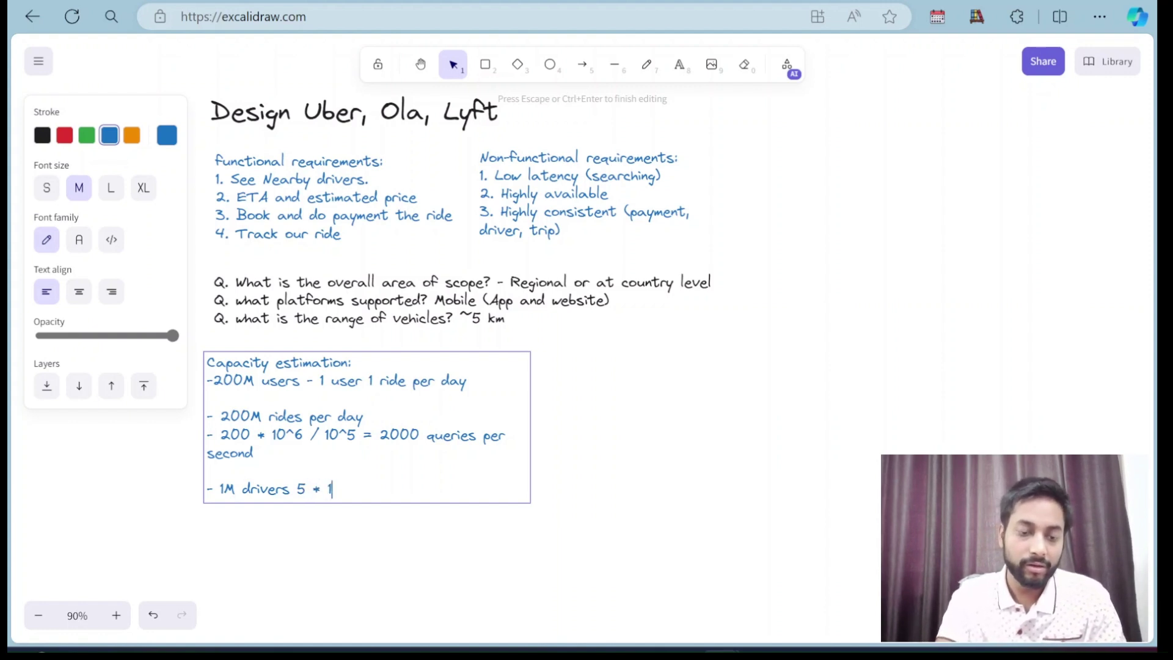
text(0^5)
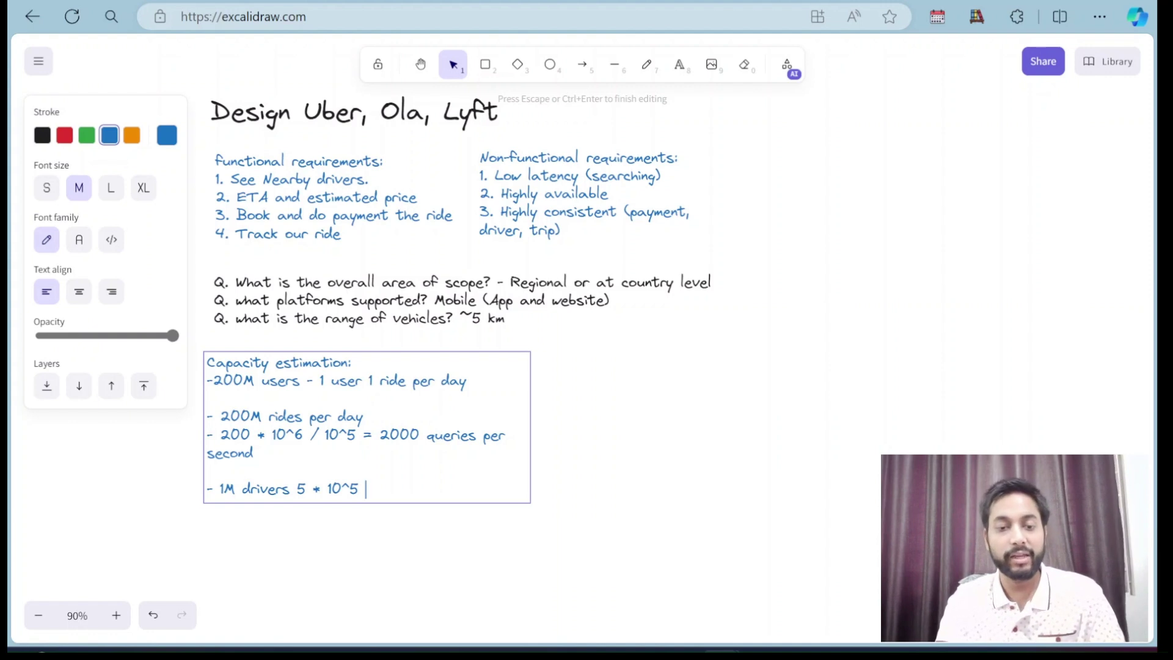
text( daily)
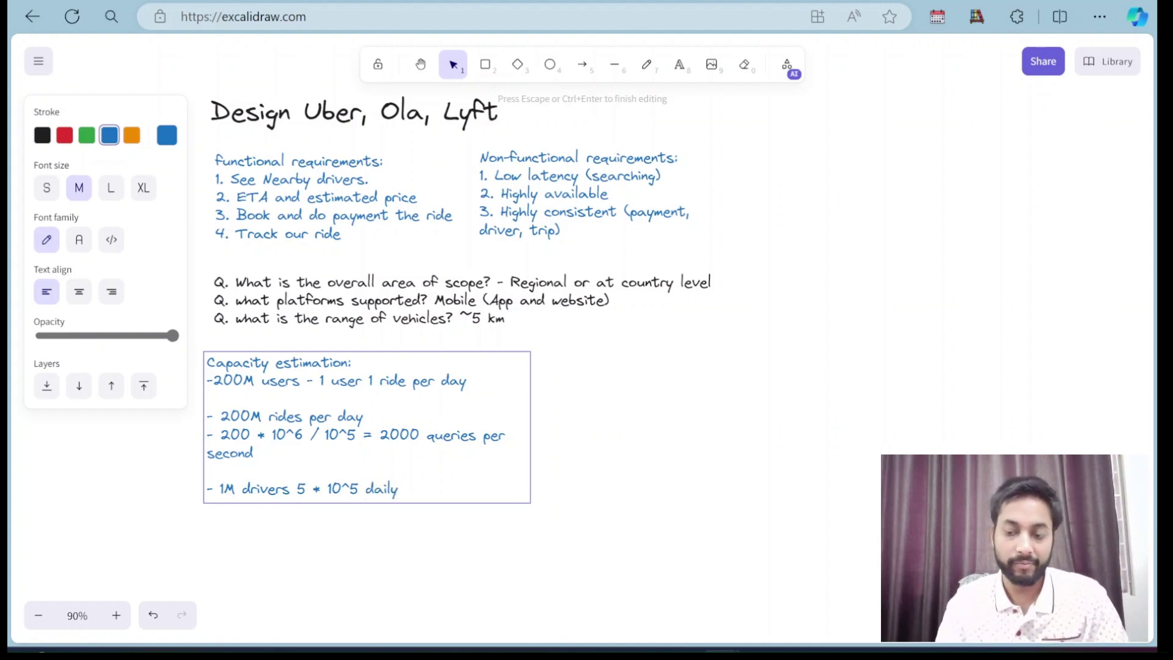
text( driver)
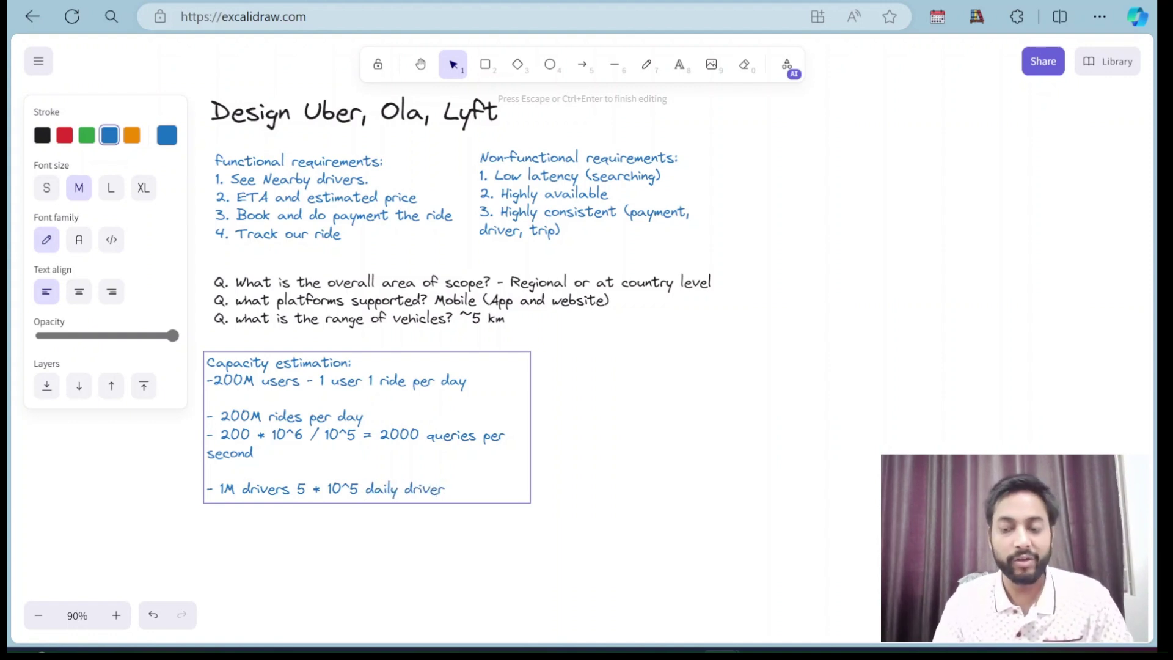
Insert a dash between "1M drivers" and "5 * 10^5 daily driver"
key(ctrl+Left)
key(ctrl+Left)
key(ctrl+Left)
key(ctrl+Left)
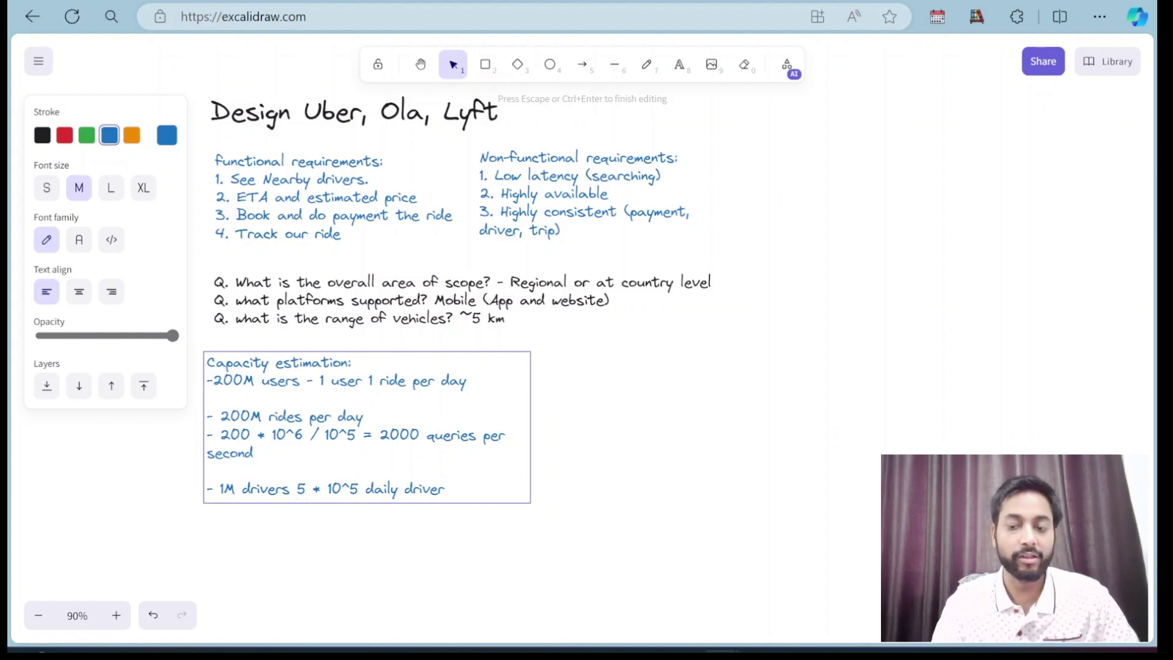
text(-)
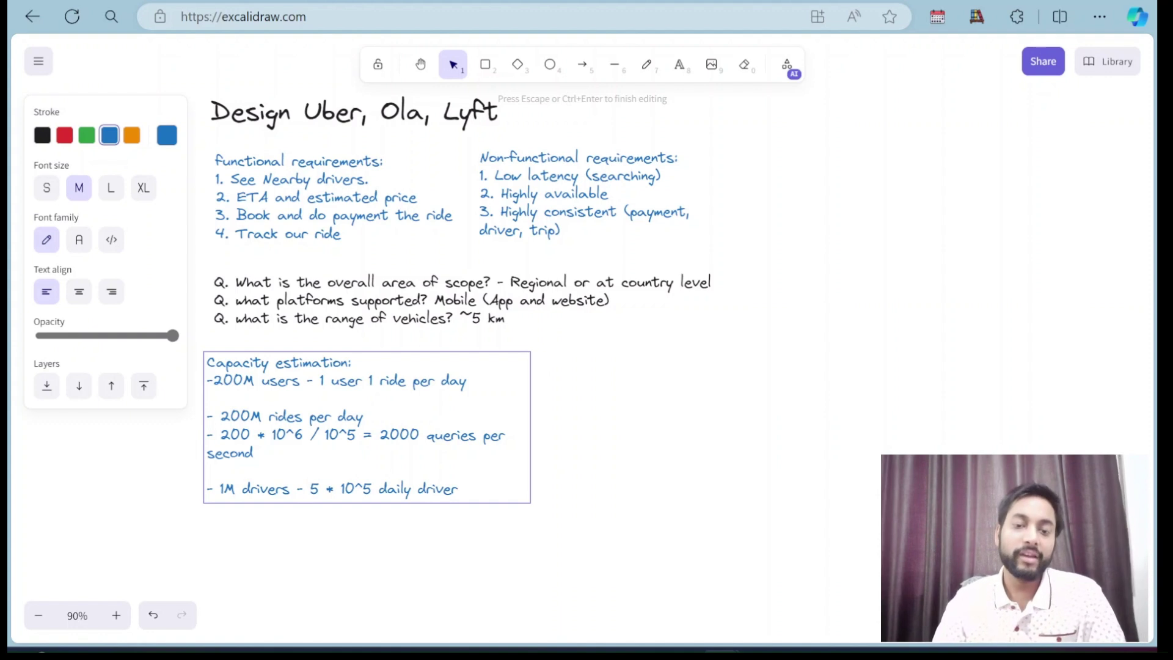
double_click(400, 434)
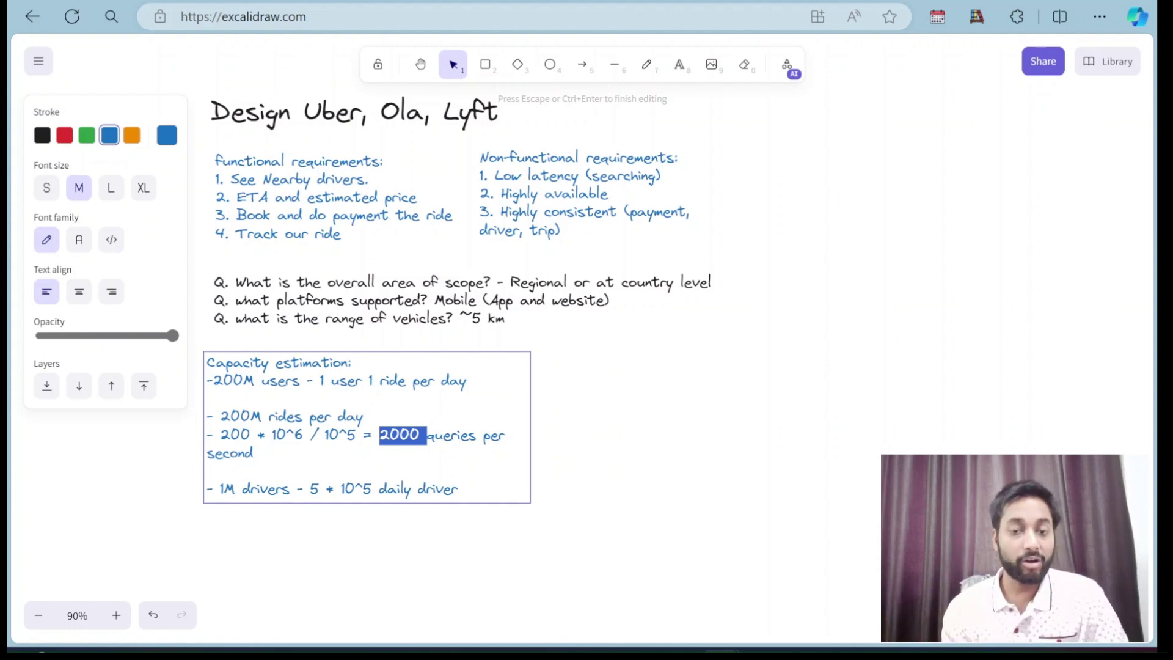
click(461, 489)
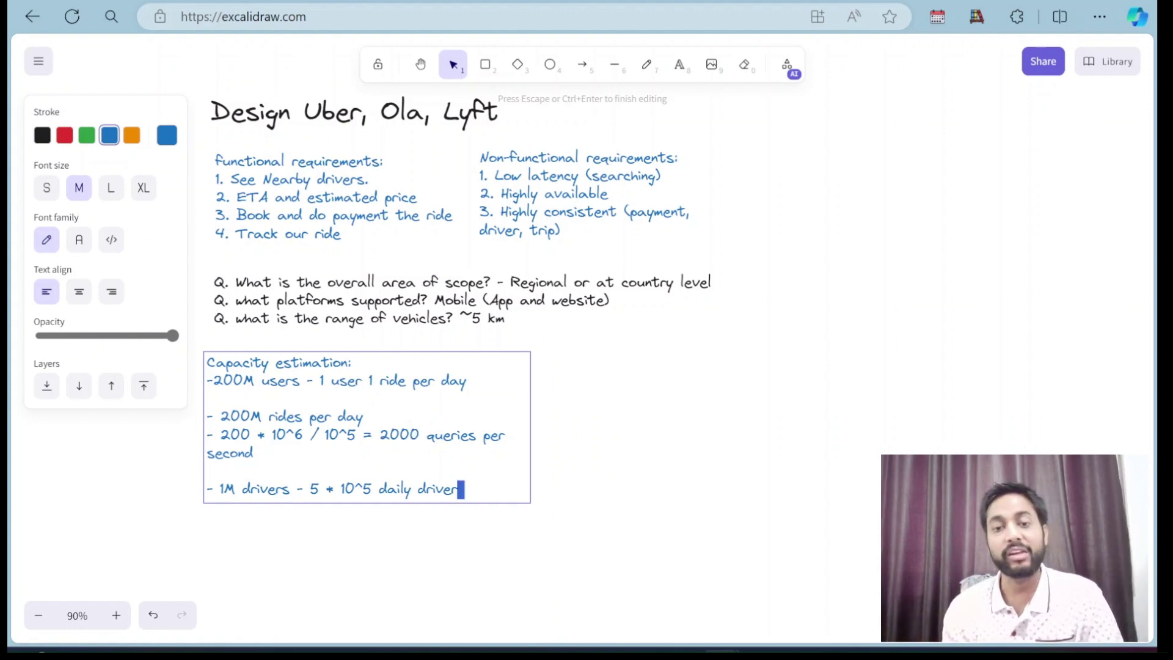
double_click(433, 435)
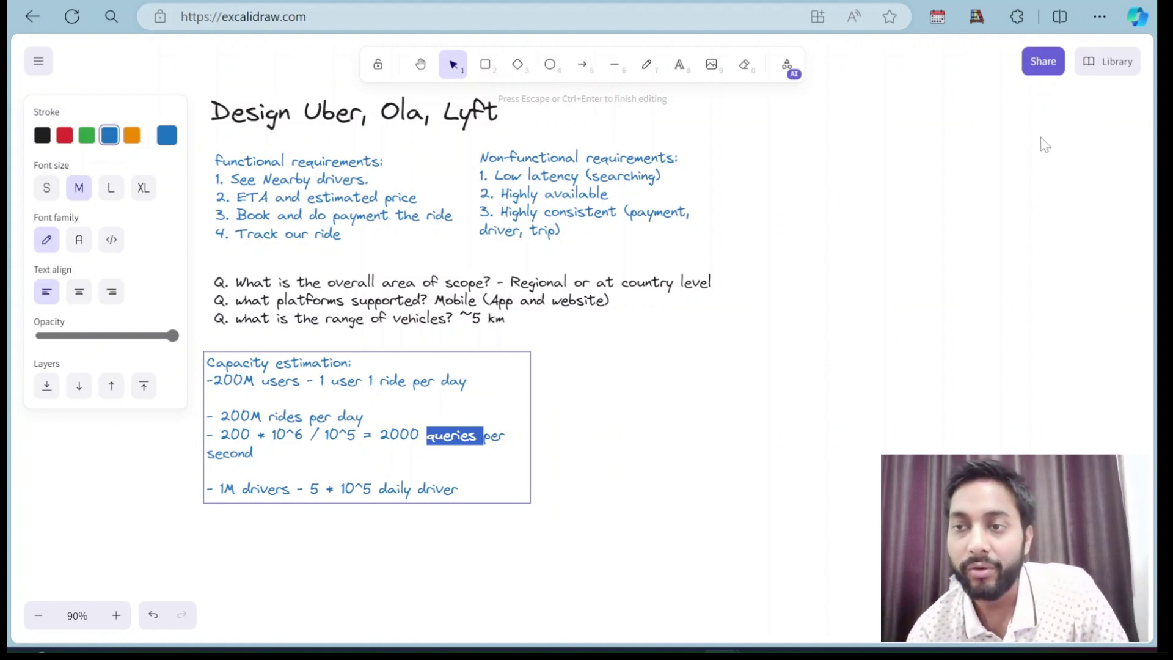
Insert the city map drawing from the library, shrink it and place it in the empty area beside the non-functional requirements
click(1108, 61)
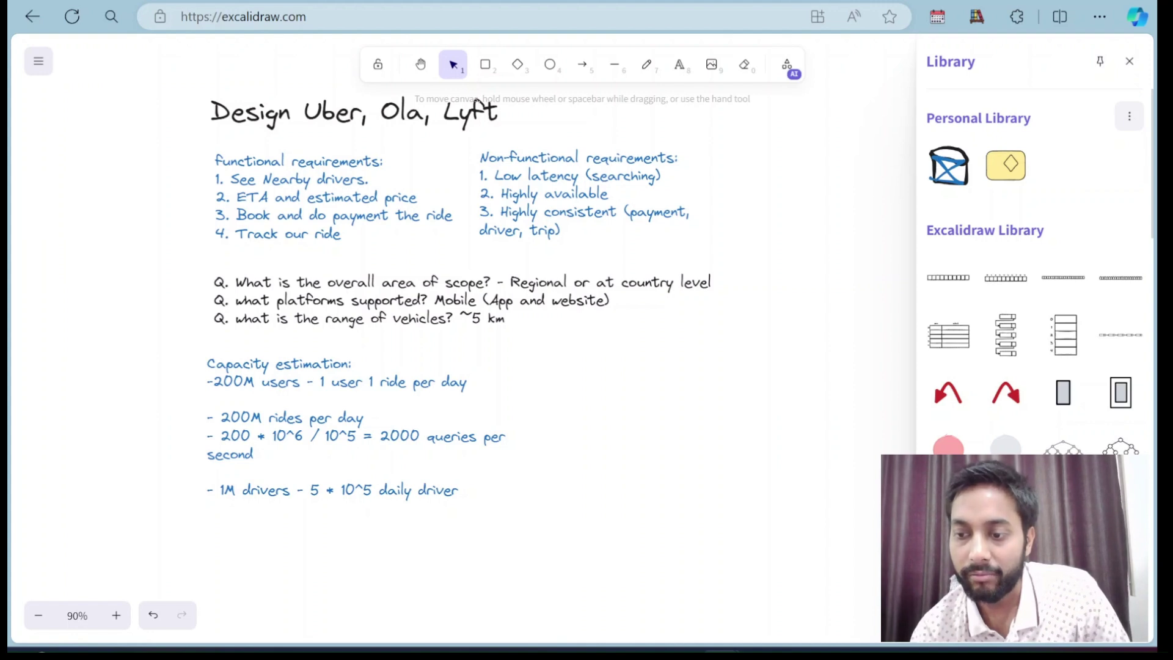
drag(672, 357, 934, 412)
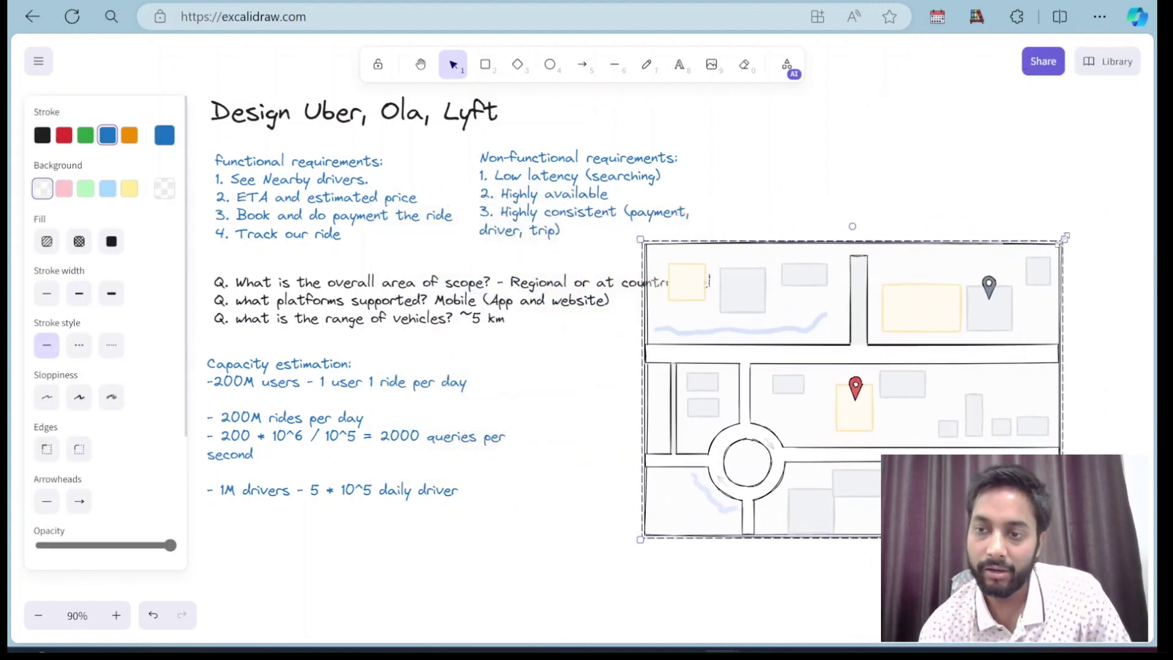
drag(1064, 238, 895, 358)
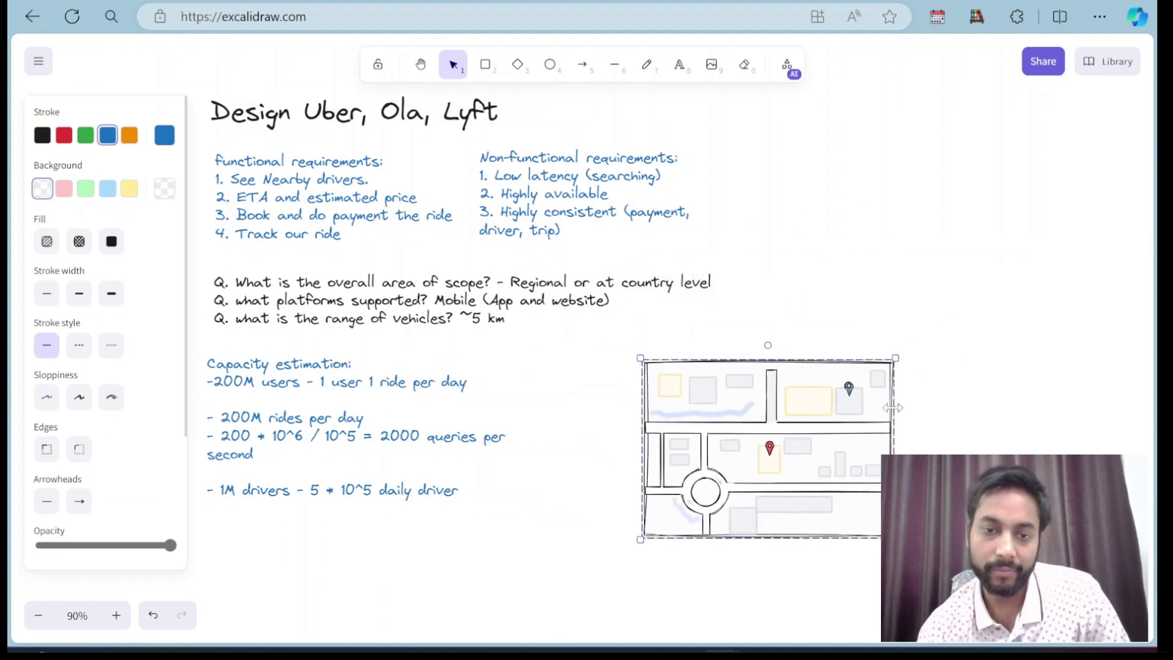
mouse_move(786, 448)
mouse_down()
mouse_move(857, 383)
mouse_move(933, 352)
mouse_move(926, 278)
mouse_up()
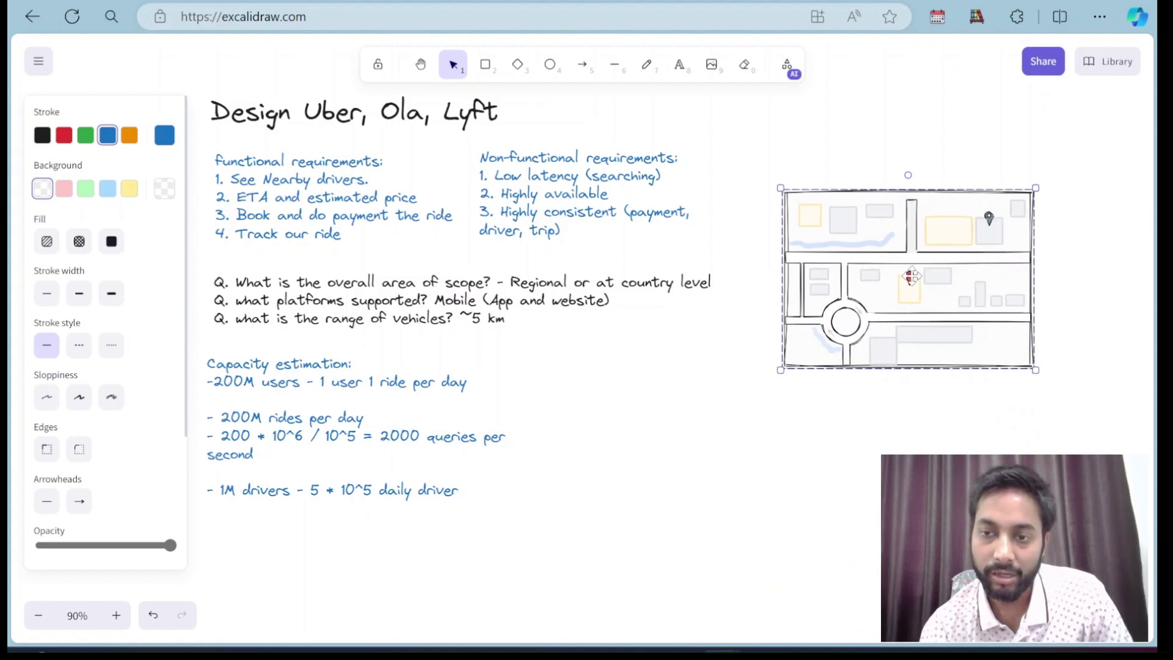
Move the red location pin within the map onto the road just left of the roundabout
double_click(916, 284)
drag(918, 288, 818, 327)
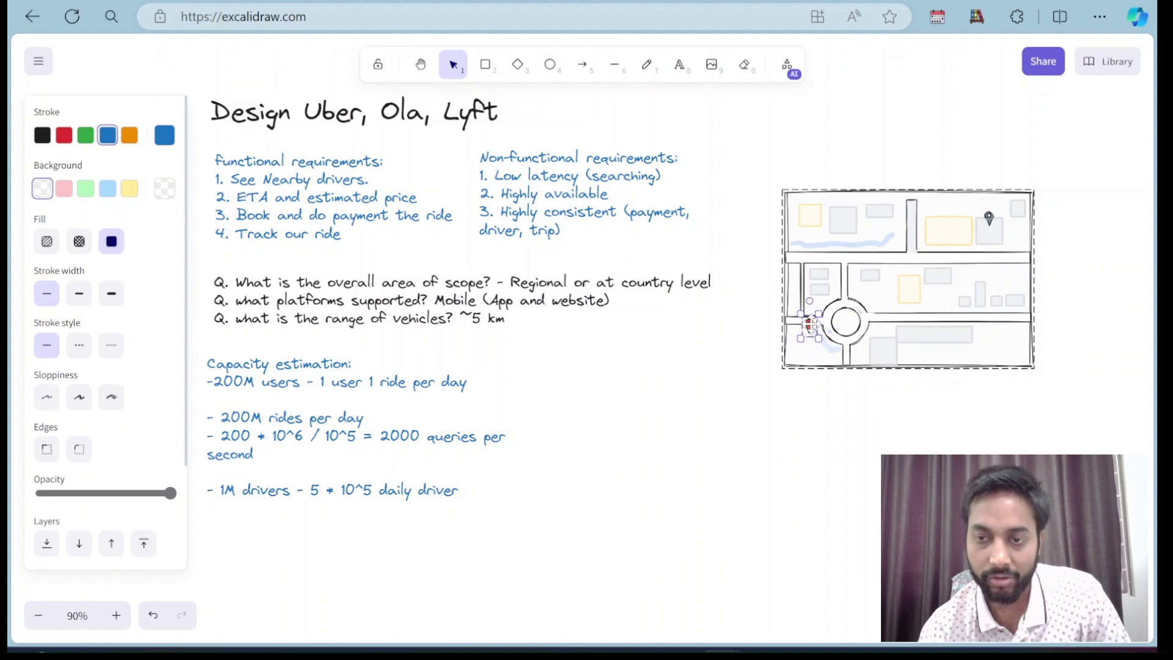
click(964, 131)
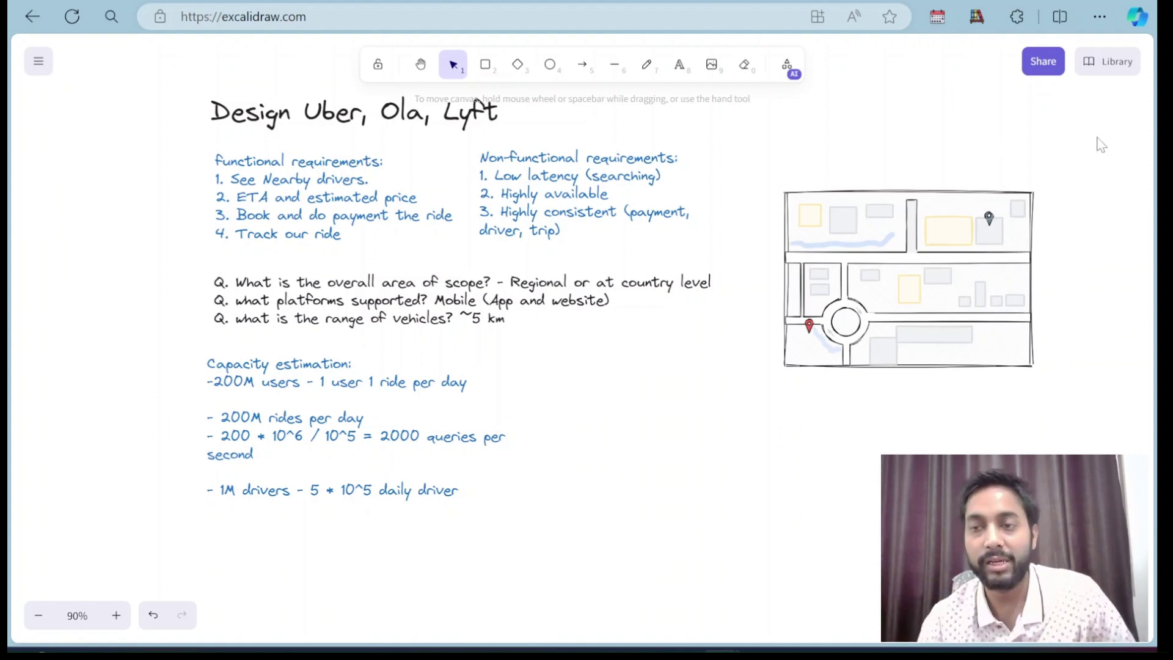
Insert the 4 by 4 grid numbered 0 to 3 from the library and give it a thin, dashed stroke
click(1109, 62)
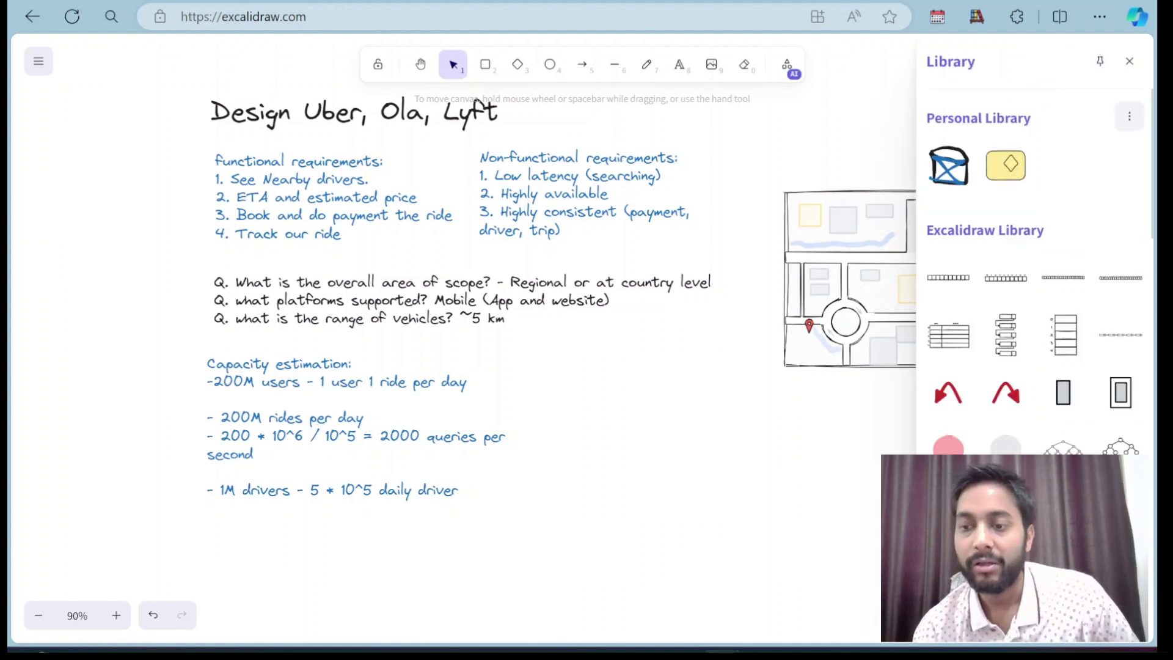
click(1006, 507)
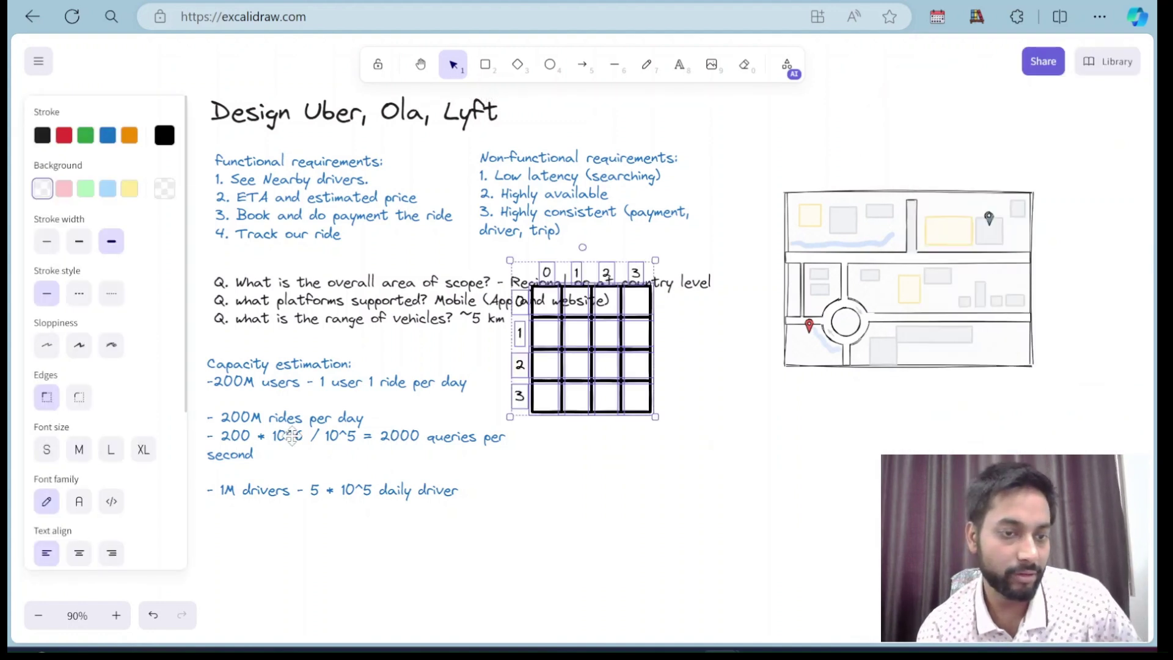
click(110, 295)
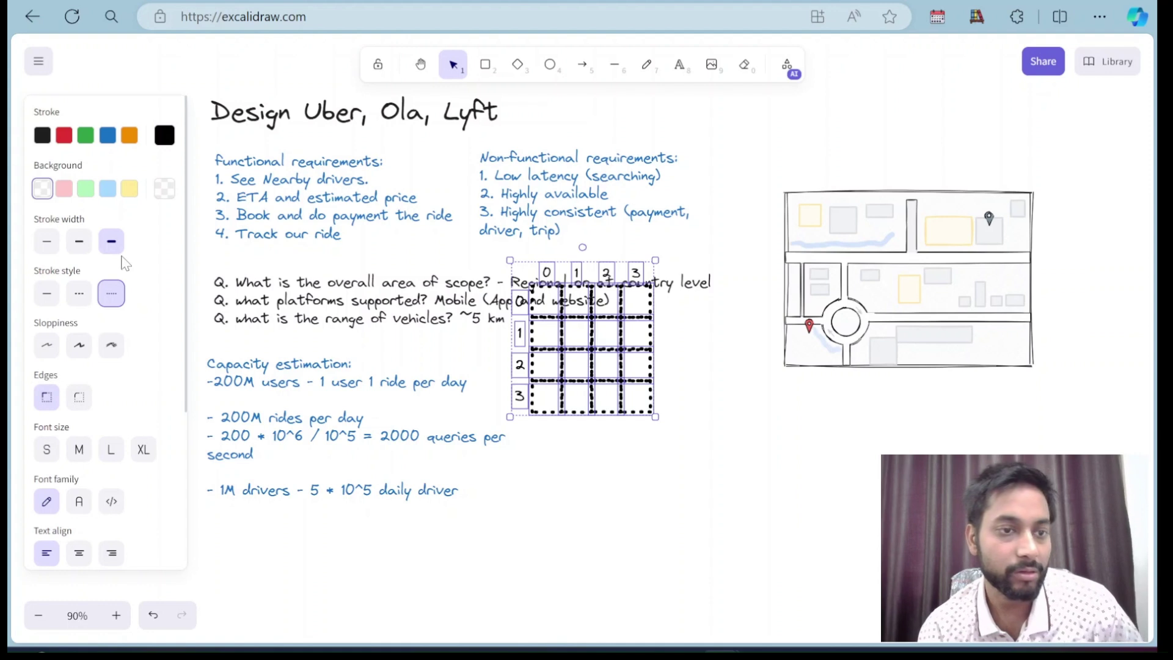
click(47, 242)
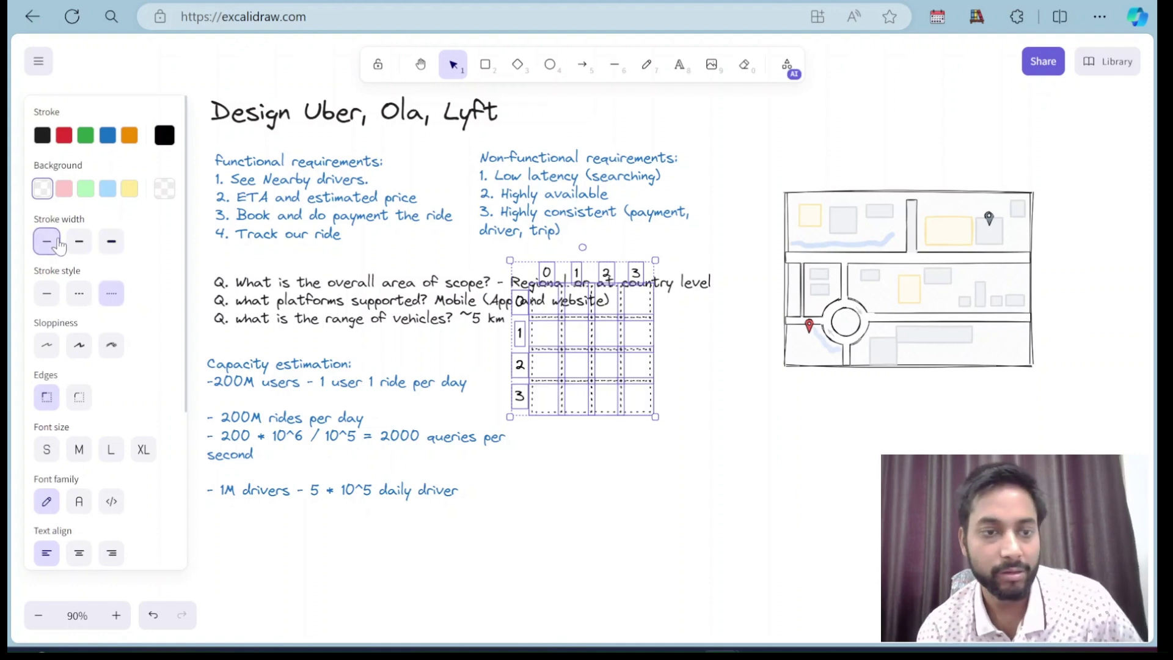
click(79, 293)
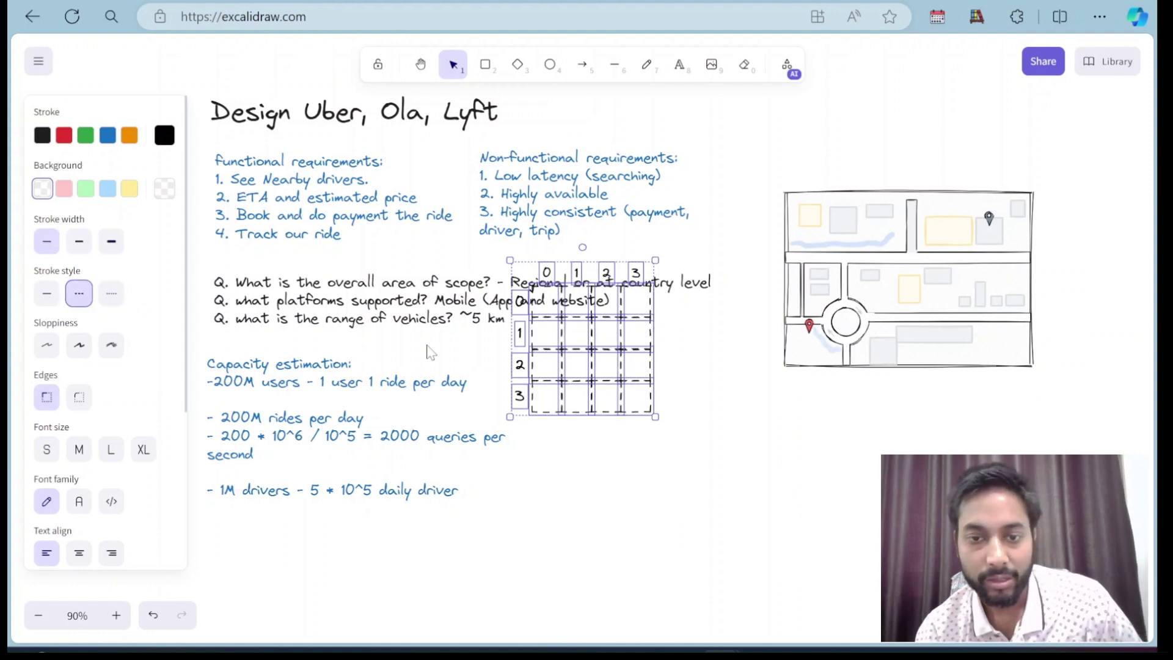
Place the dashed grid over the city map, enlarge it to nearly the map's width and nudge its upper edge onto the map's upper edge
mouse_move(615, 351)
mouse_down()
mouse_move(877, 264)
mouse_move(838, 230)
mouse_up()
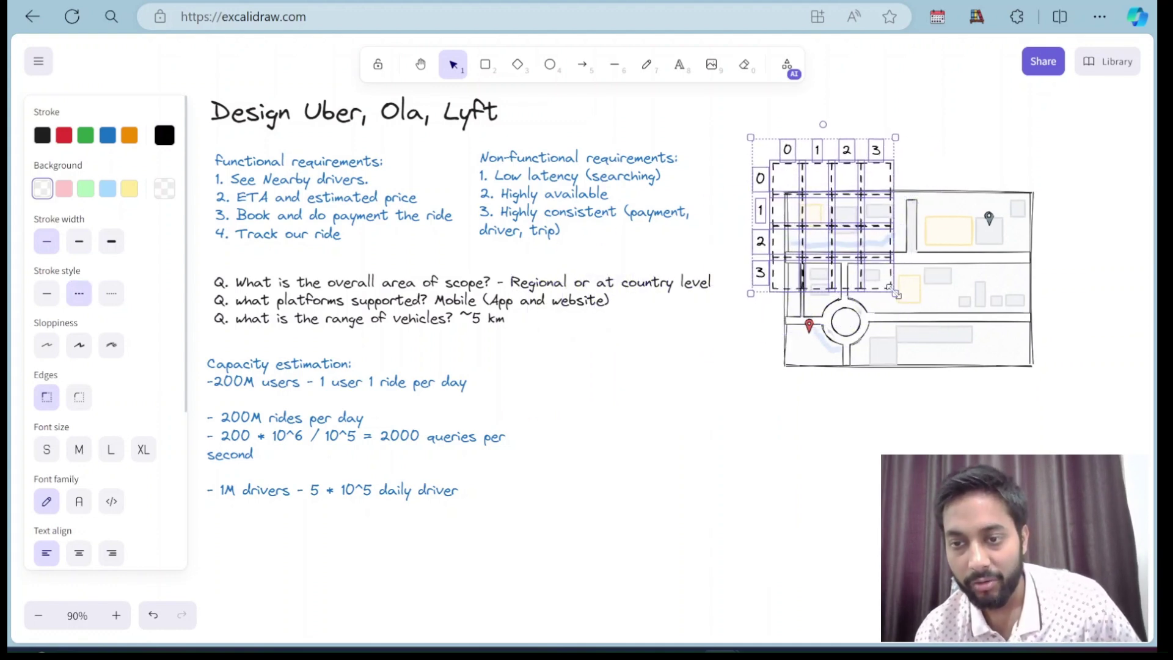
mouse_move(898, 295)
mouse_down()
mouse_move(1015, 354)
mouse_move(1081, 346)
mouse_move(1015, 330)
mouse_up()
key(shift+Right)
key(shift+Right)
key(shift+Right)
key(shift+Up)
key(shift+Up)
key(shift+Up)
key(shift+Up)
key(shift+Up)
key(shift+Down)
key(shift+Down)
key(shift+Down)
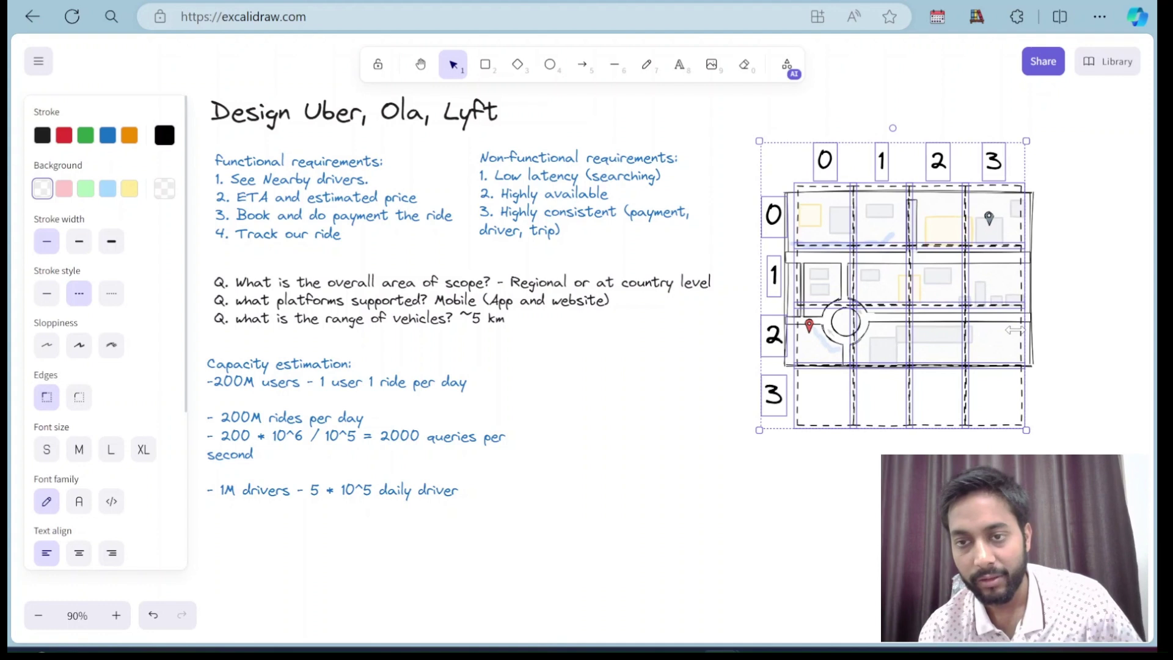
key(Left)
key(Left)
key(Left)
key(Left)
key(Down)
key(Down)
key(Down)
key(shift+Down)
key(shift+Down)
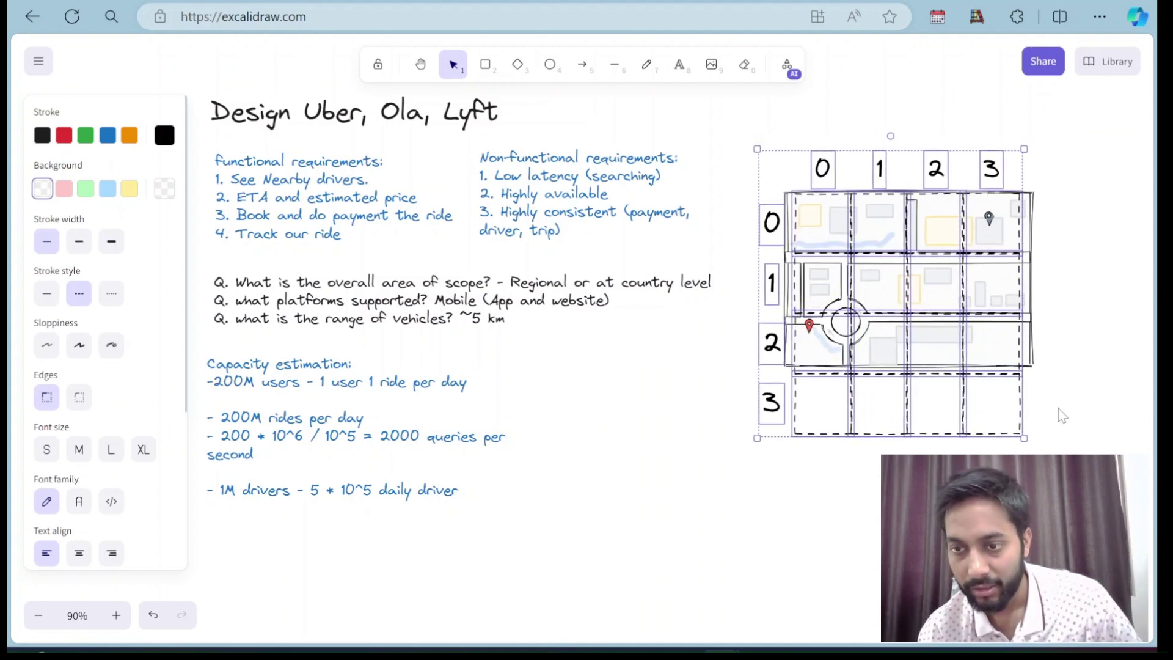
Delete the first cell of the grid's lowest row, below the map
drag(1057, 406, 758, 408)
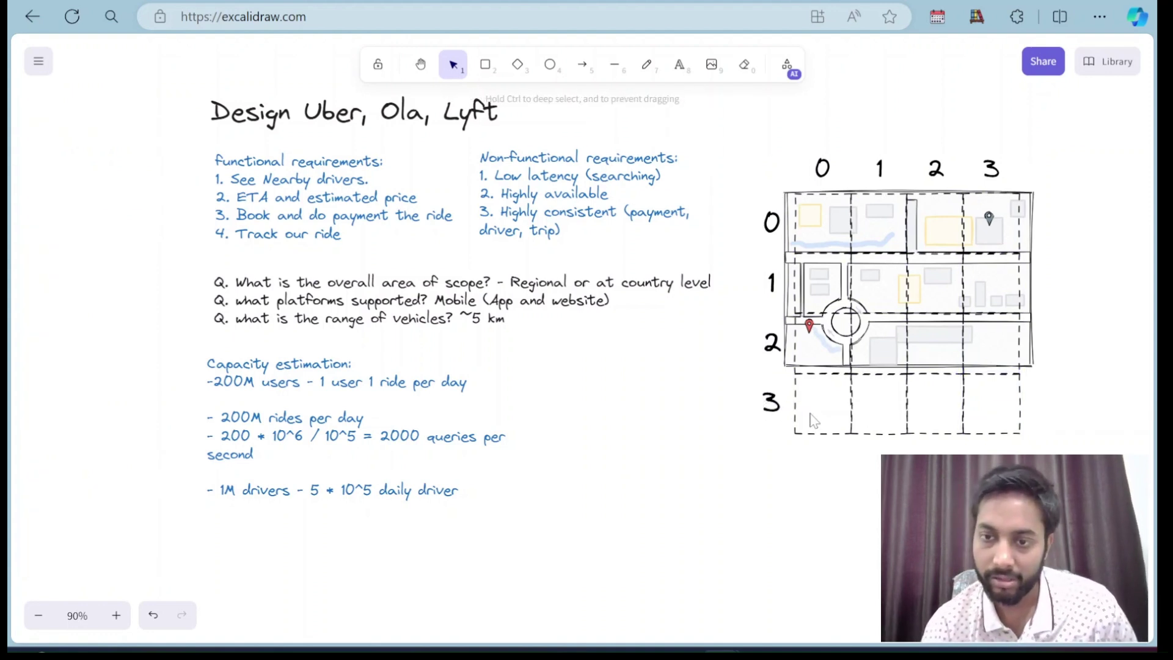
click(813, 433)
key(Delete)
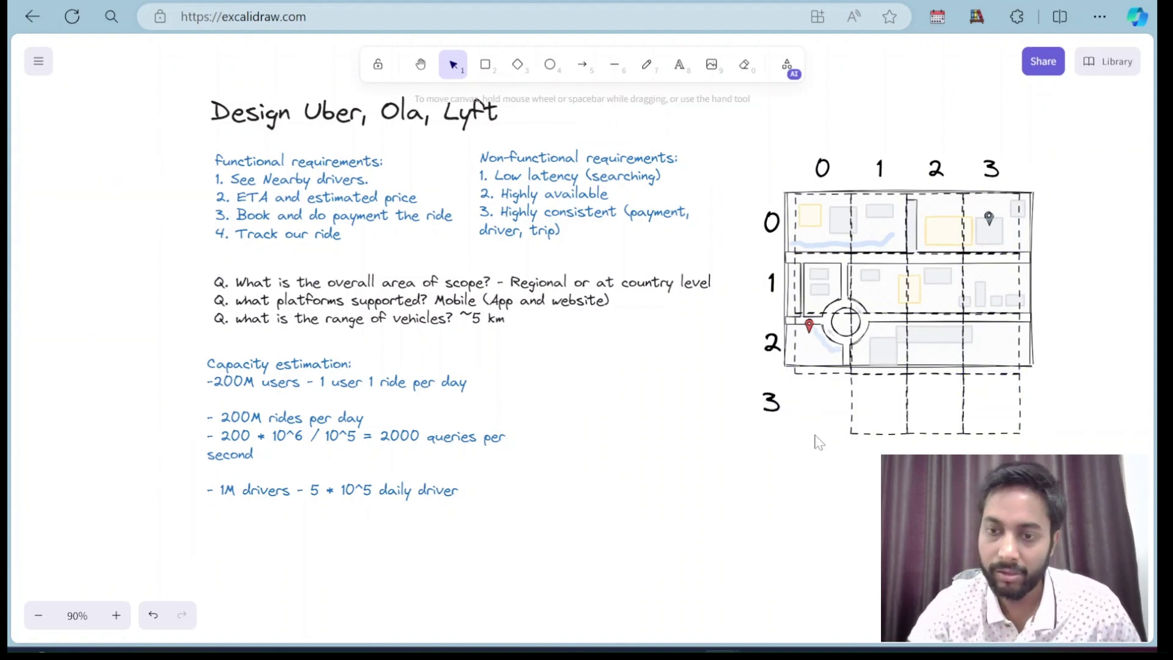
Delete the row labels 3, 2, 1 and 0 beside the grid
click(776, 413)
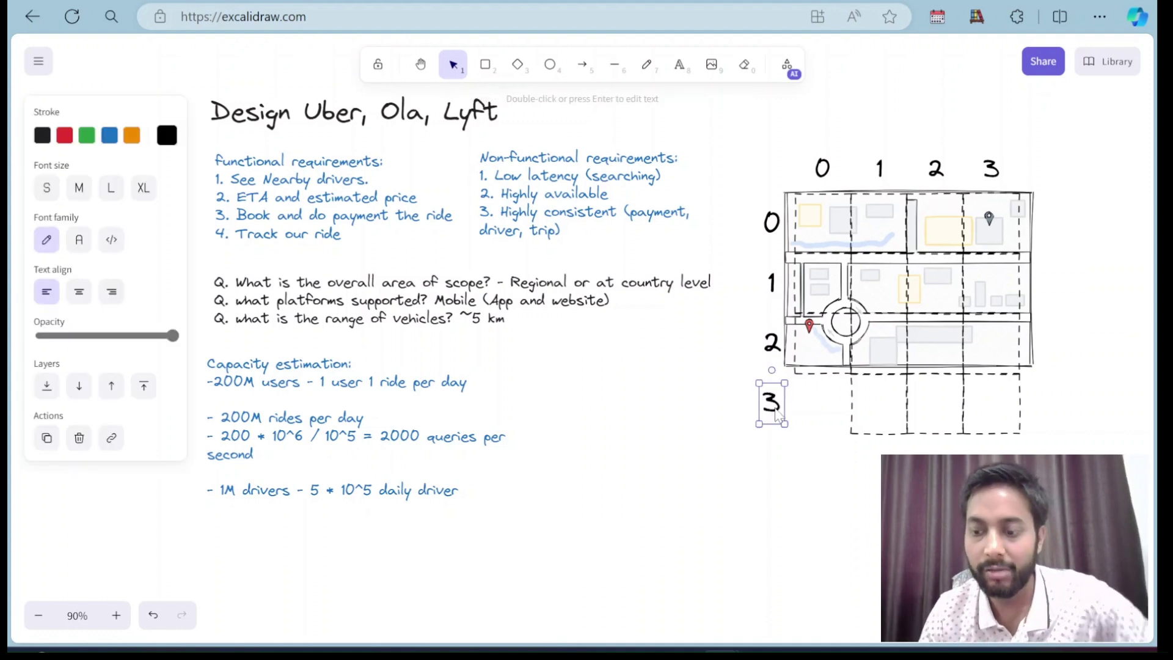
key(Delete)
click(772, 343)
key(Delete)
click(771, 286)
key(Delete)
click(771, 222)
key(Delete)
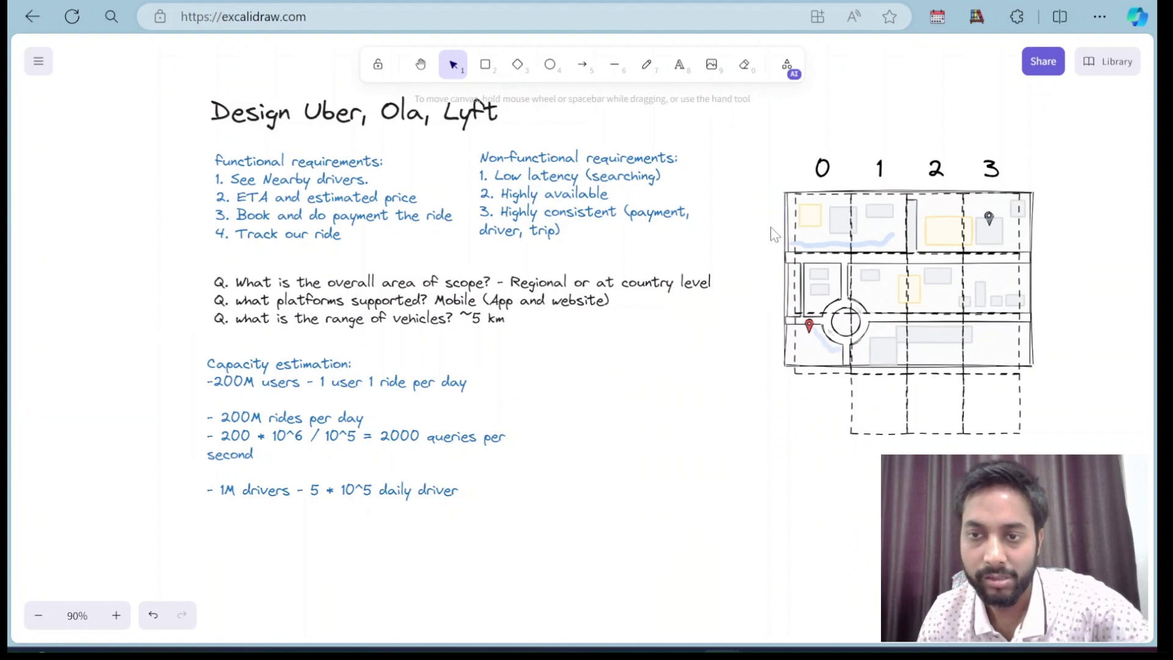
Delete the column labels 0, 1, 2 and 3 above the grid
click(822, 166)
key(Delete)
click(880, 167)
key(Delete)
click(882, 167)
key(Delete)
click(935, 168)
key(Delete)
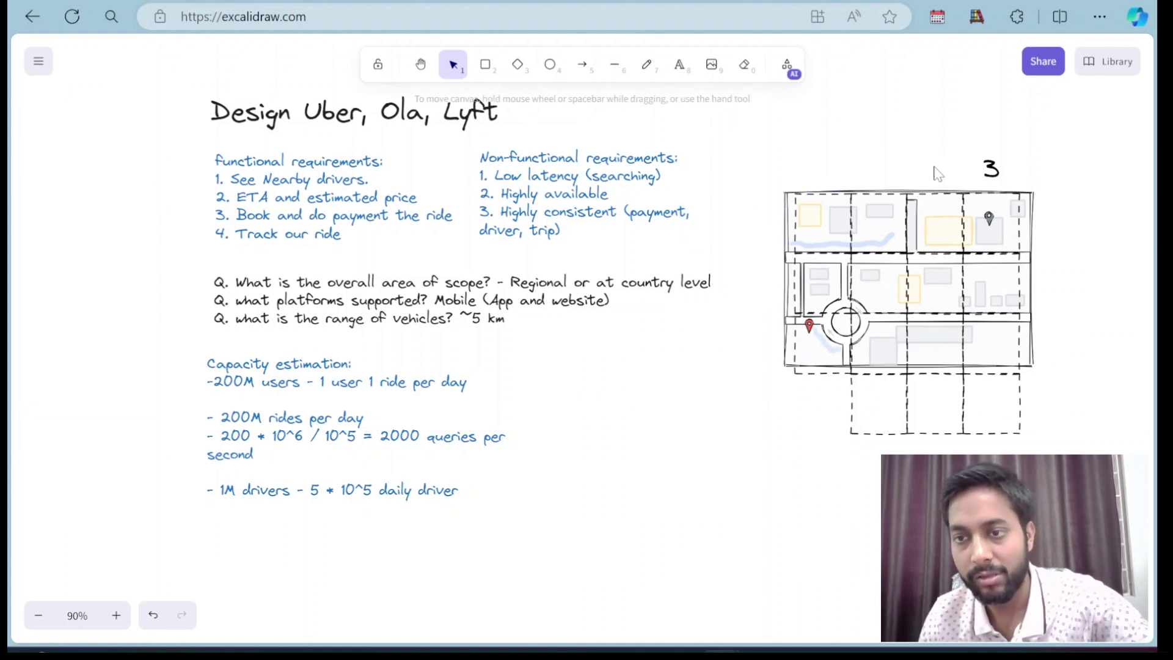
click(990, 168)
key(Delete)
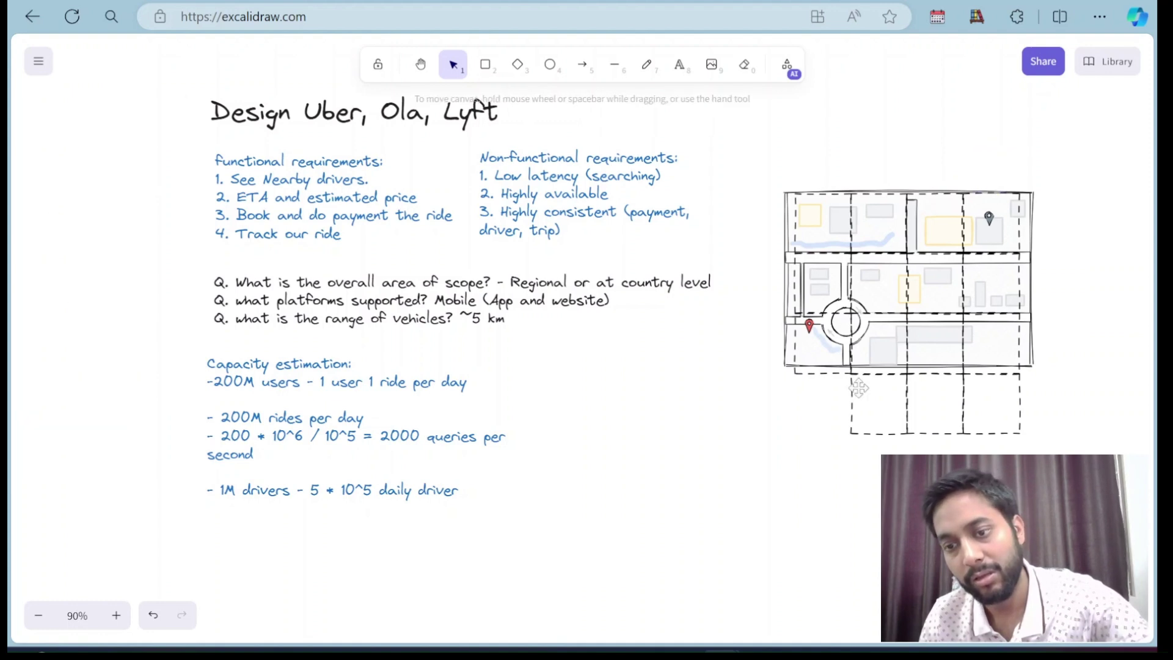
Delete the three remaining grid cells of the lowest row, below the city map
click(853, 408)
key(Delete)
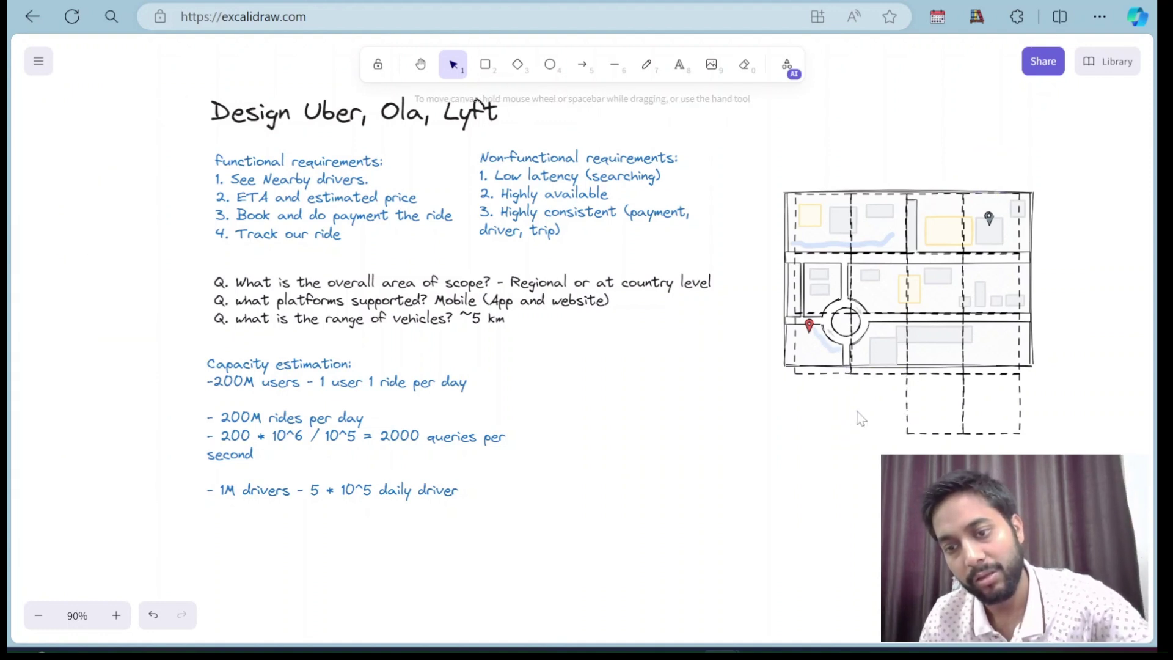
click(909, 428)
key(Delete)
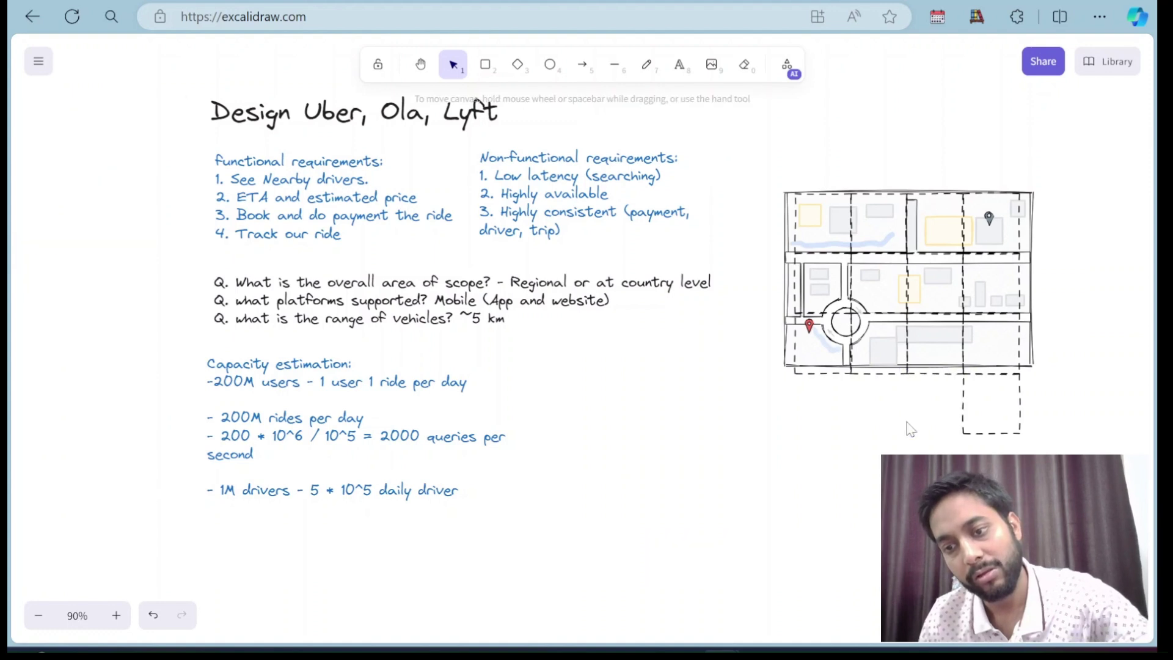
click(963, 410)
key(Delete)
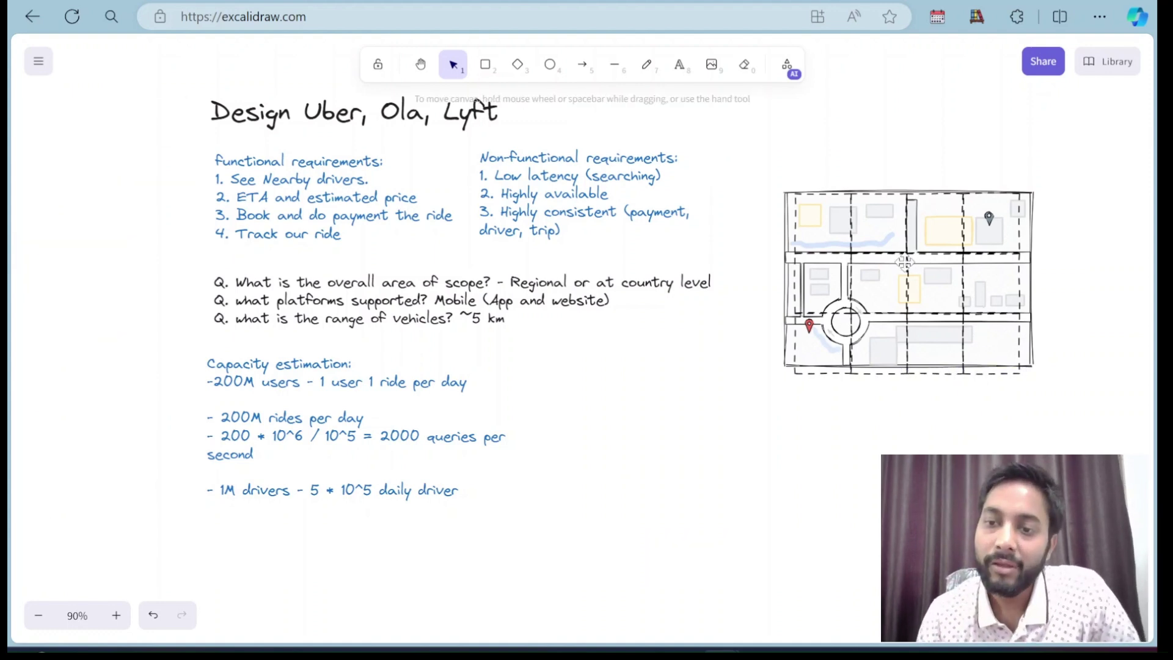
Try a yellow background on the city map, set it to transparent, and undo a trial blue stroke
click(785, 207)
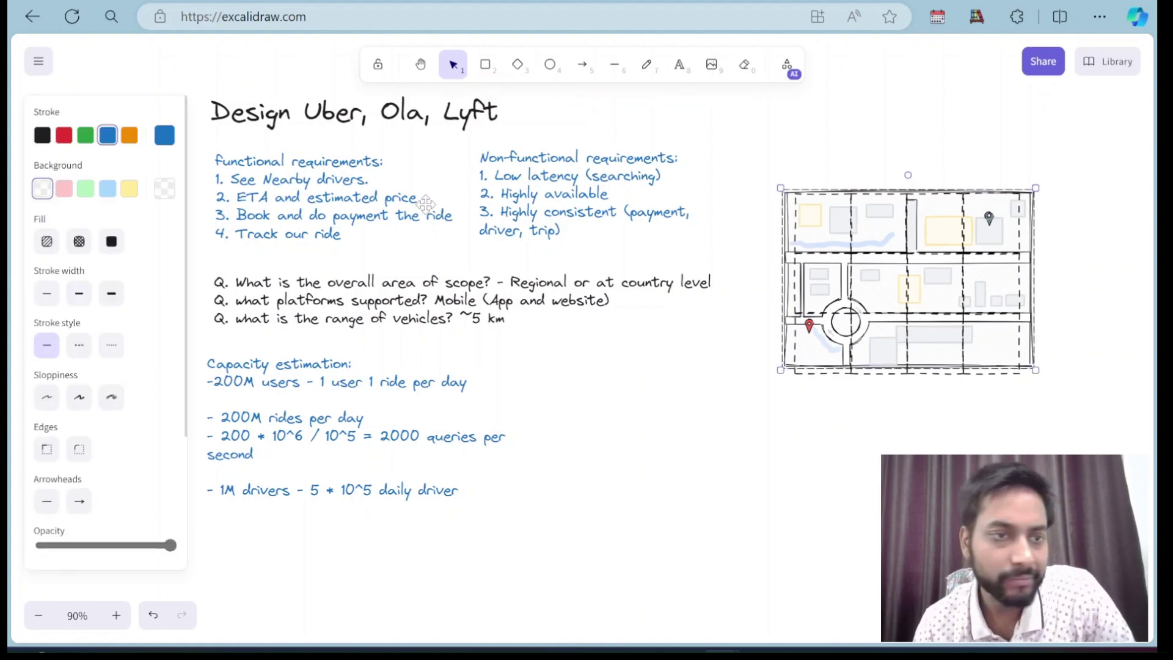
click(129, 190)
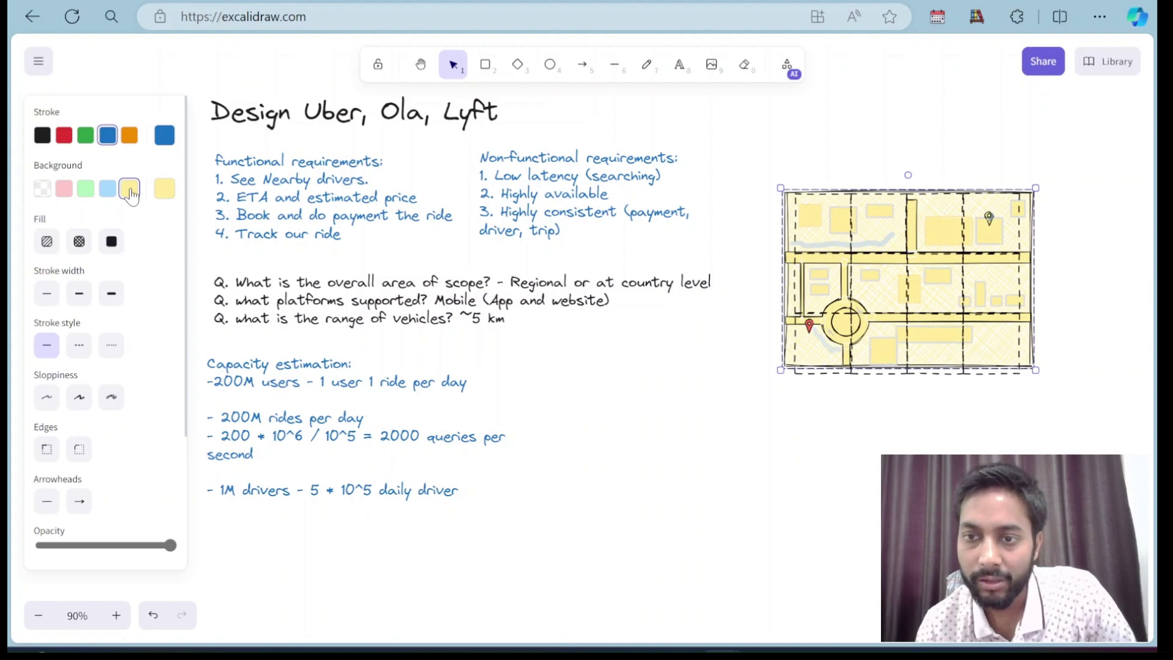
click(43, 191)
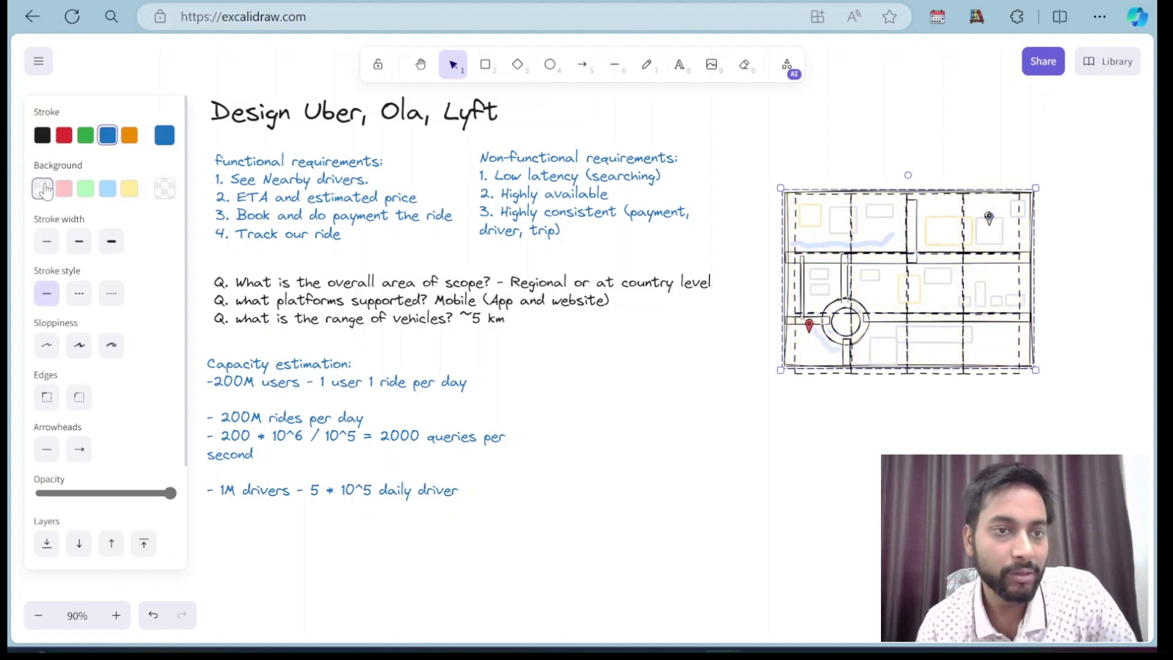
click(107, 140)
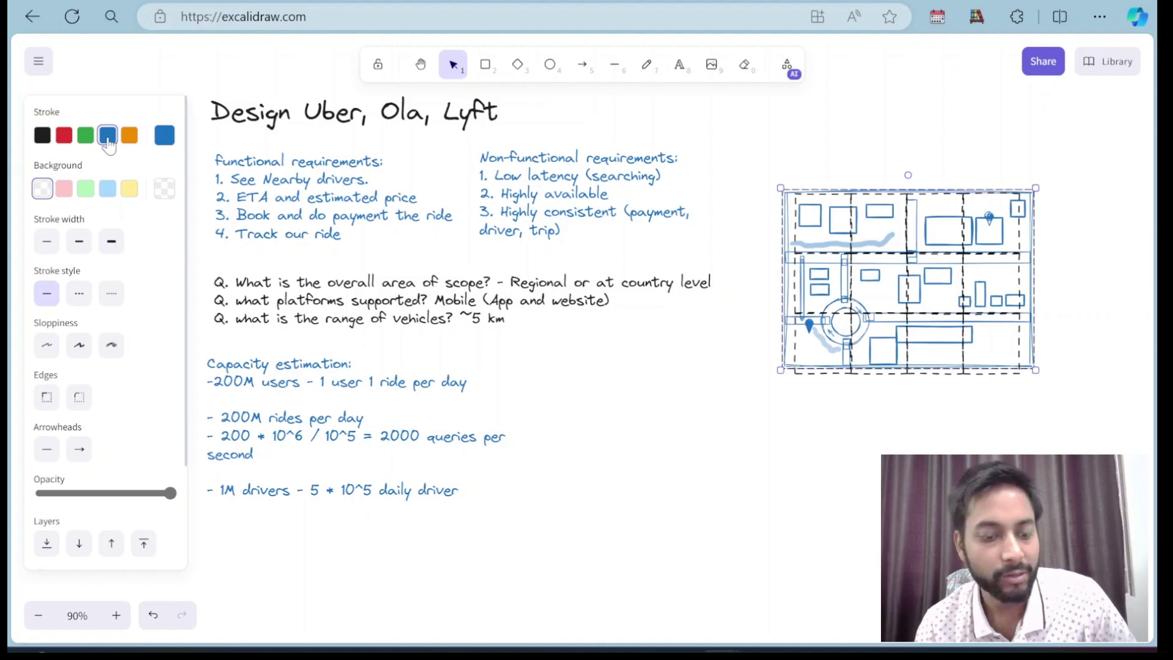
key(ctrl+z)
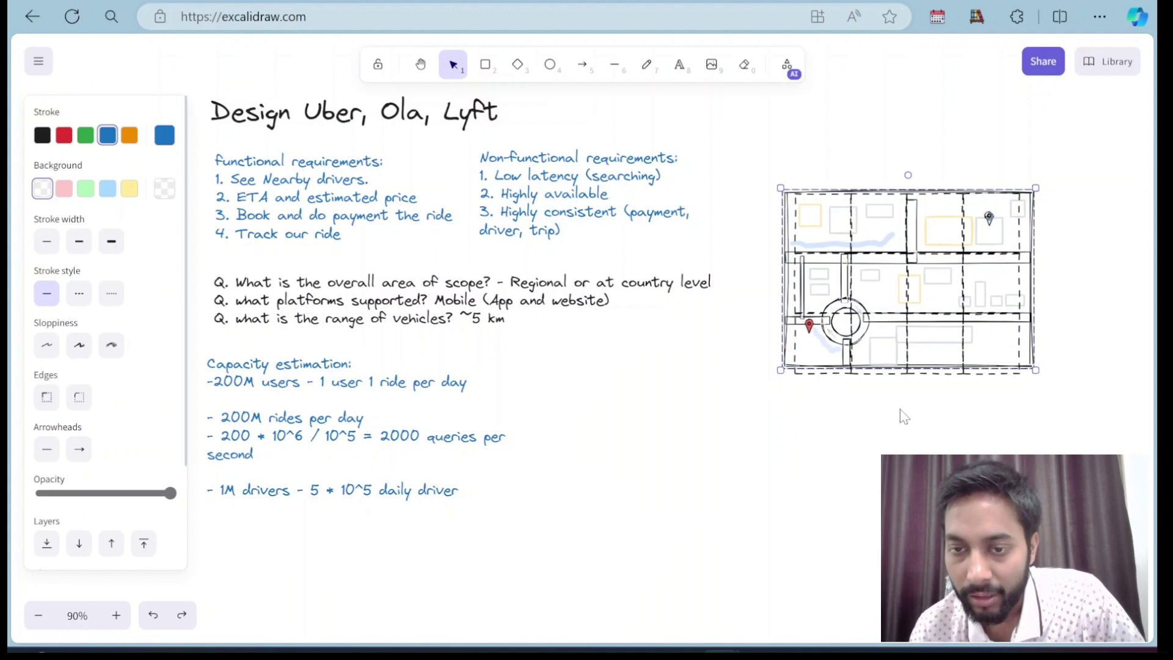
Move the city map away from the dashed grid and give all grid cells a red stroke
drag(782, 339, 579, 581)
drag(762, 169, 1040, 382)
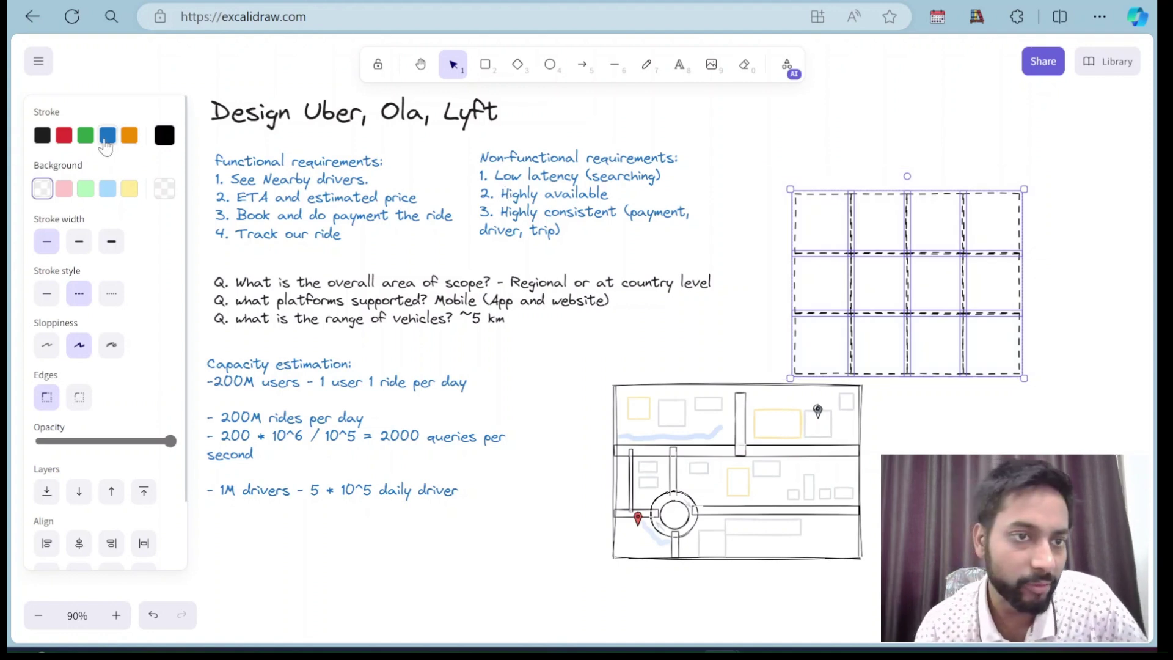
click(64, 135)
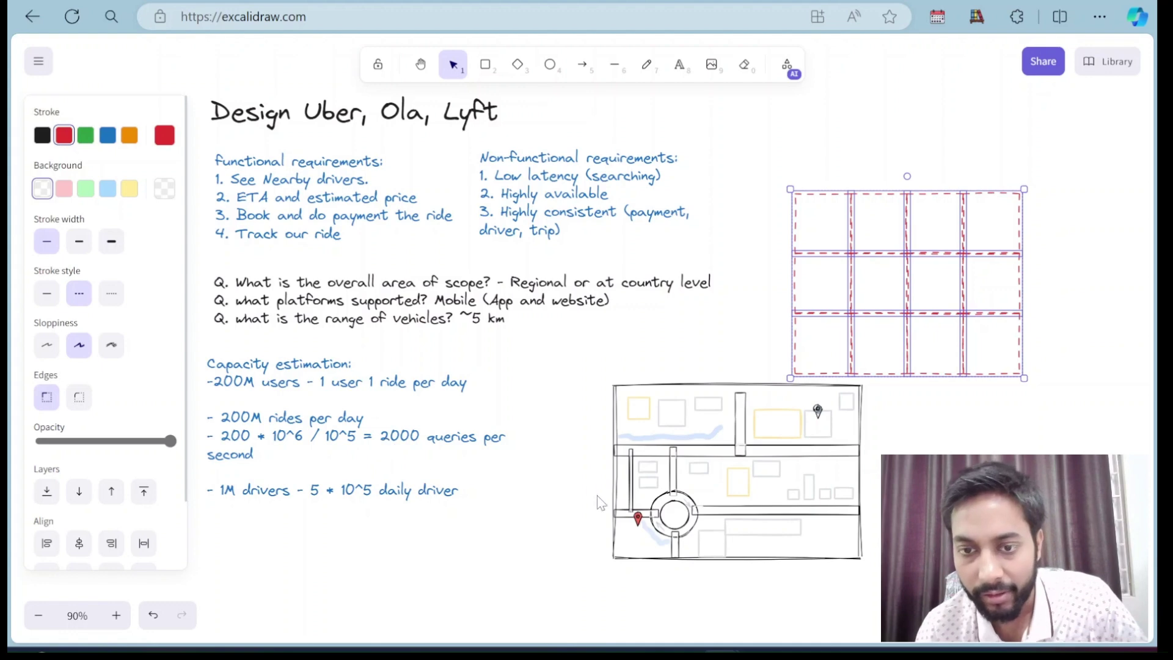
Move the city map back so it lies under the red dashed grid, and deselect it
key(Escape)
drag(788, 482, 921, 268)
click(903, 459)
mouse_move(701, 479)
mouse_down()
mouse_move(886, 305)
mouse_move(881, 244)
mouse_move(858, 281)
mouse_move(866, 292)
mouse_up()
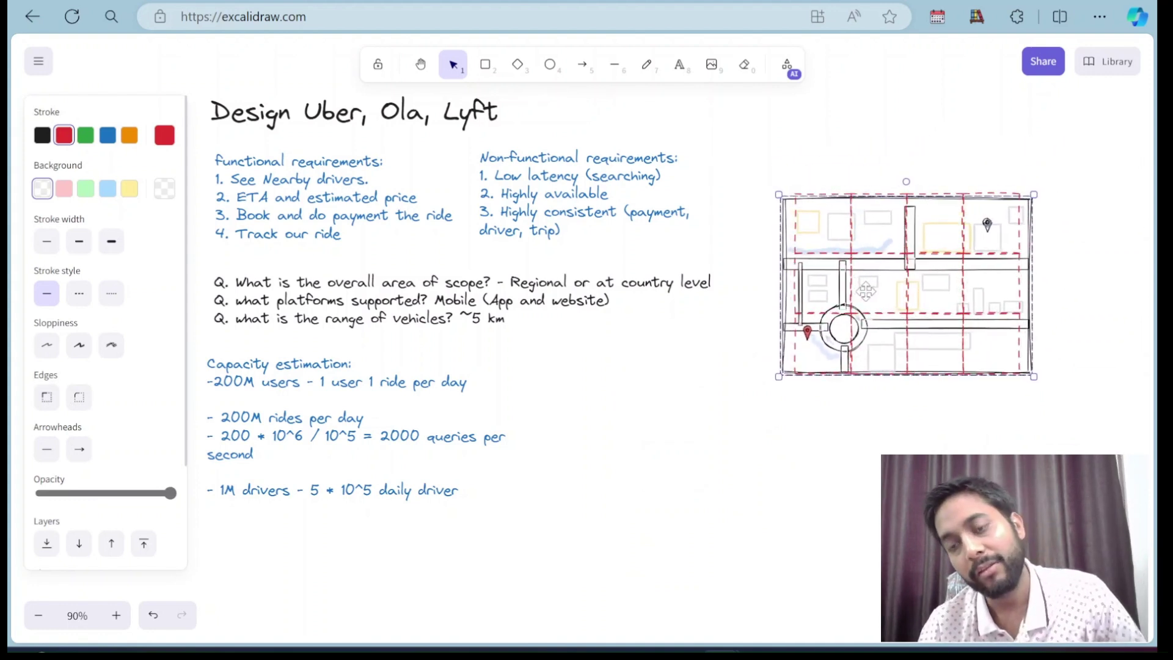
click(1093, 295)
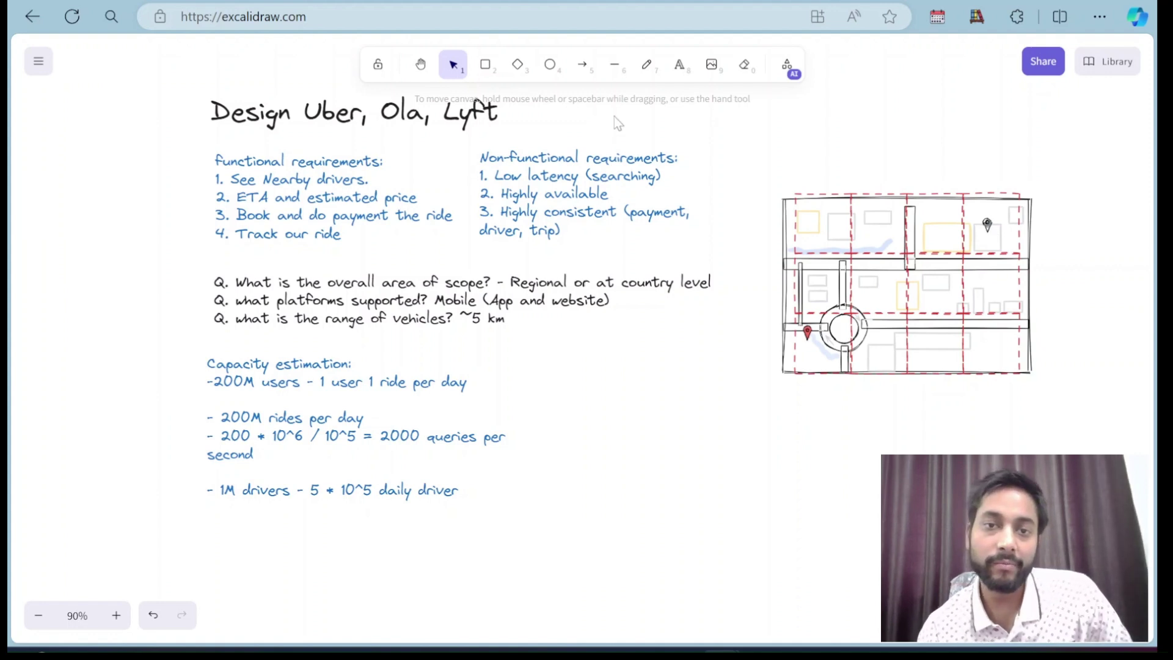
Draw a red dashed rounded square above the map, with a smaller square in each of its two upper quarters
click(485, 64)
drag(901, 102, 977, 165)
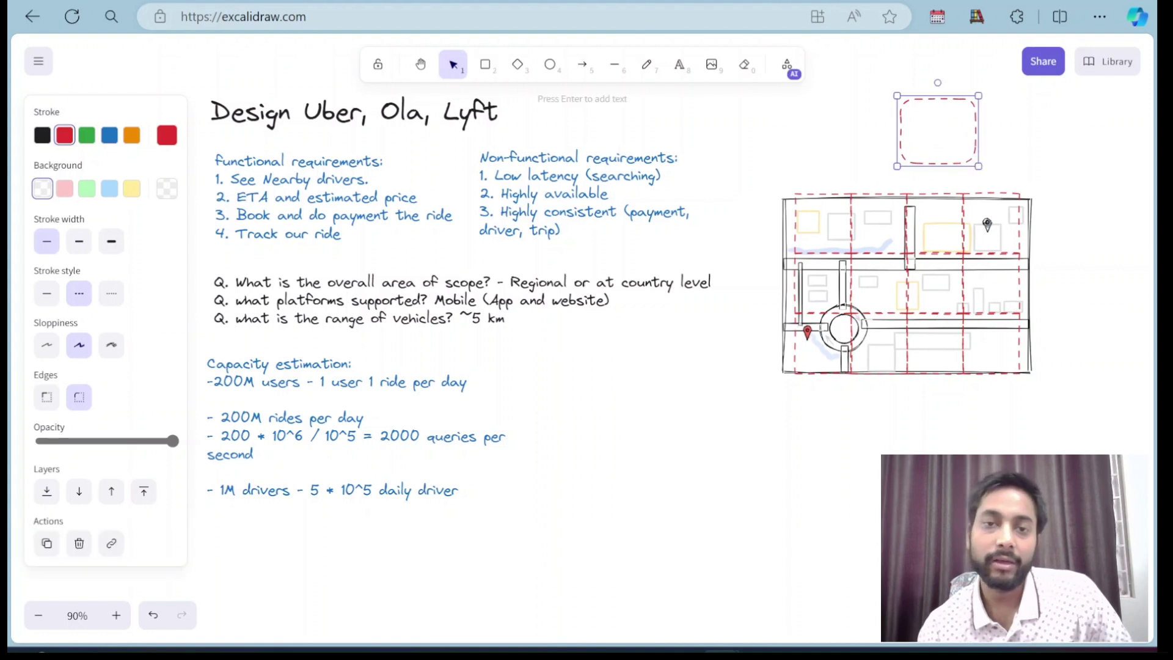
click(485, 64)
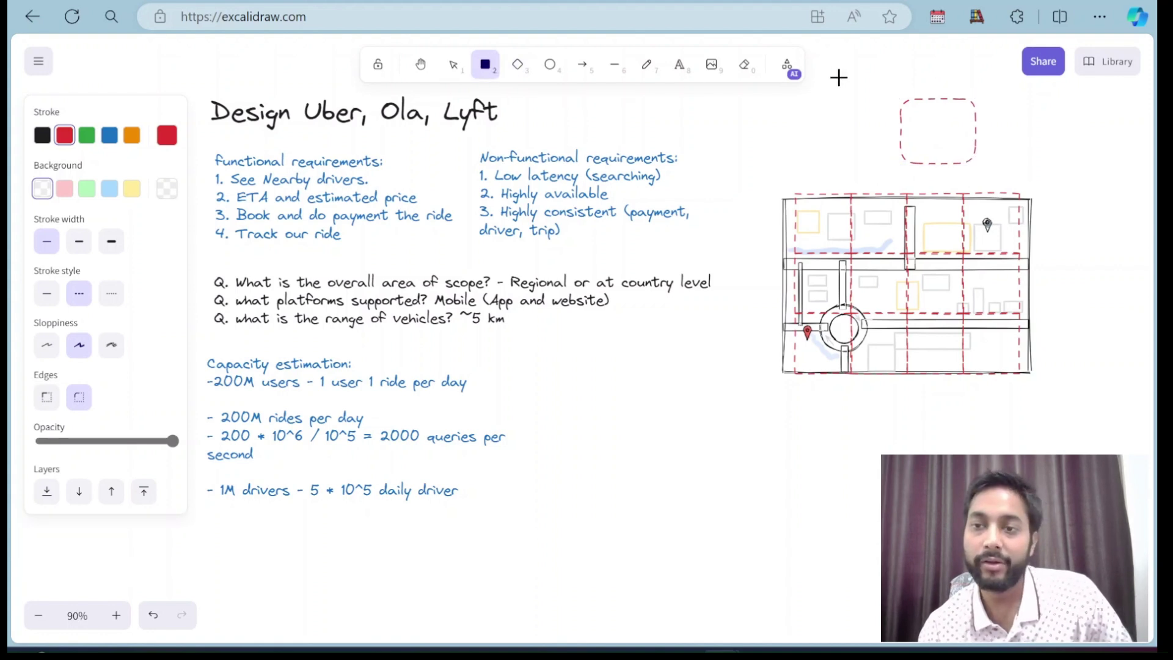
drag(903, 103, 937, 130)
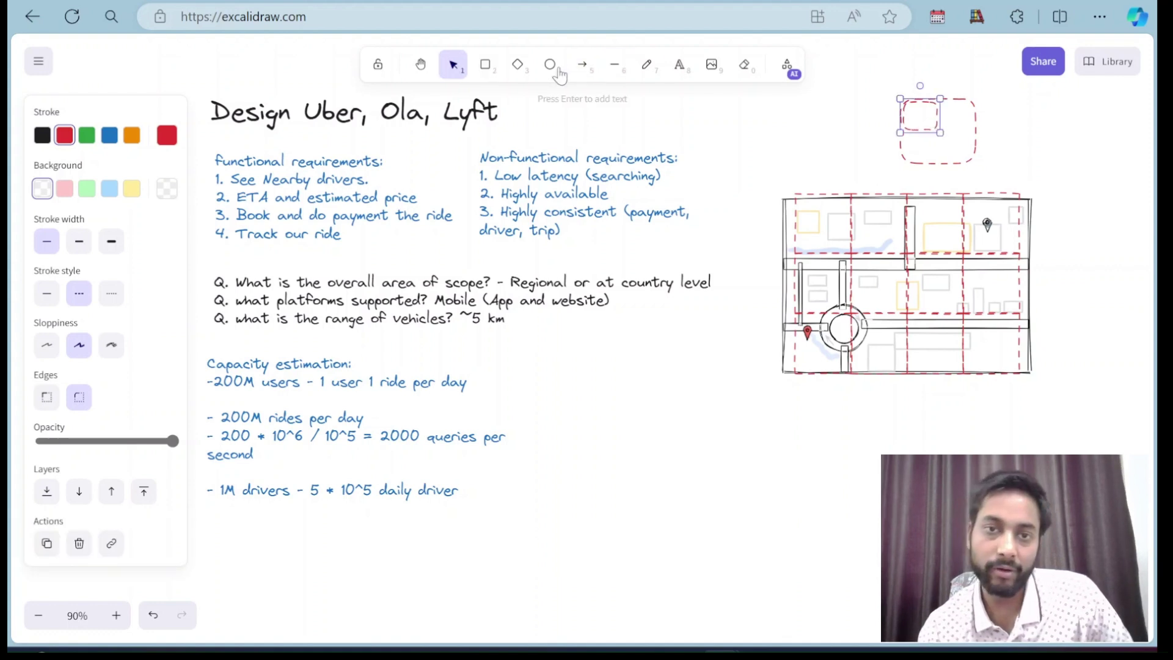
click(485, 64)
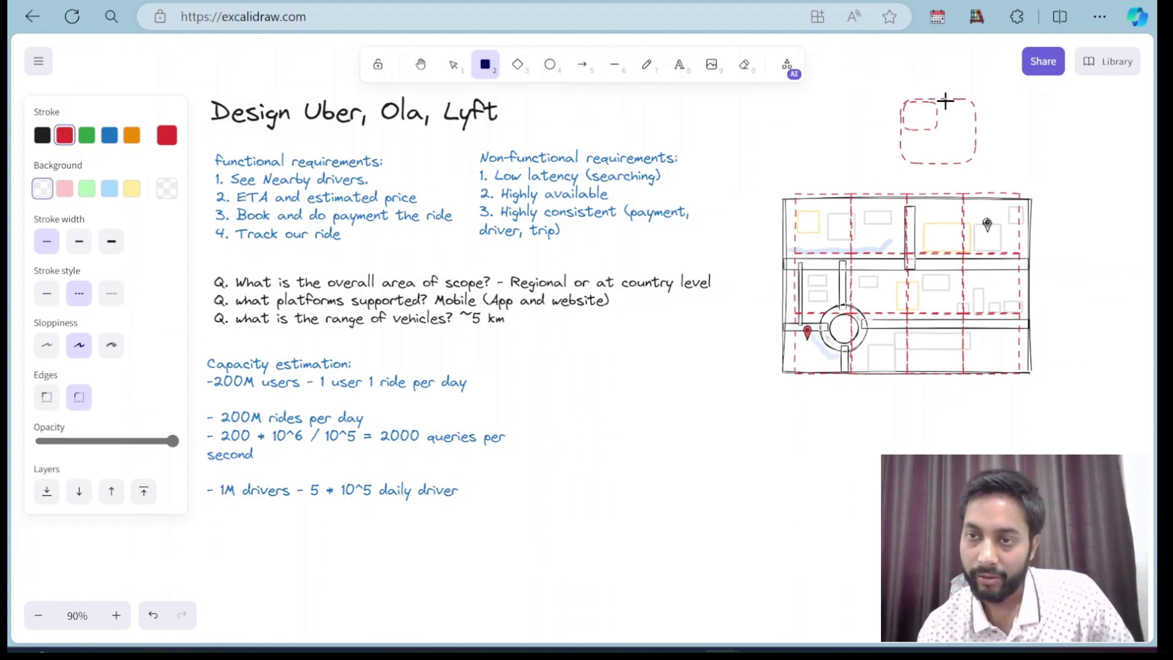
drag(940, 100, 978, 137)
Add smaller squares in the two lower quarters of the dashed square and fill the lower-right one with light blue
click(485, 64)
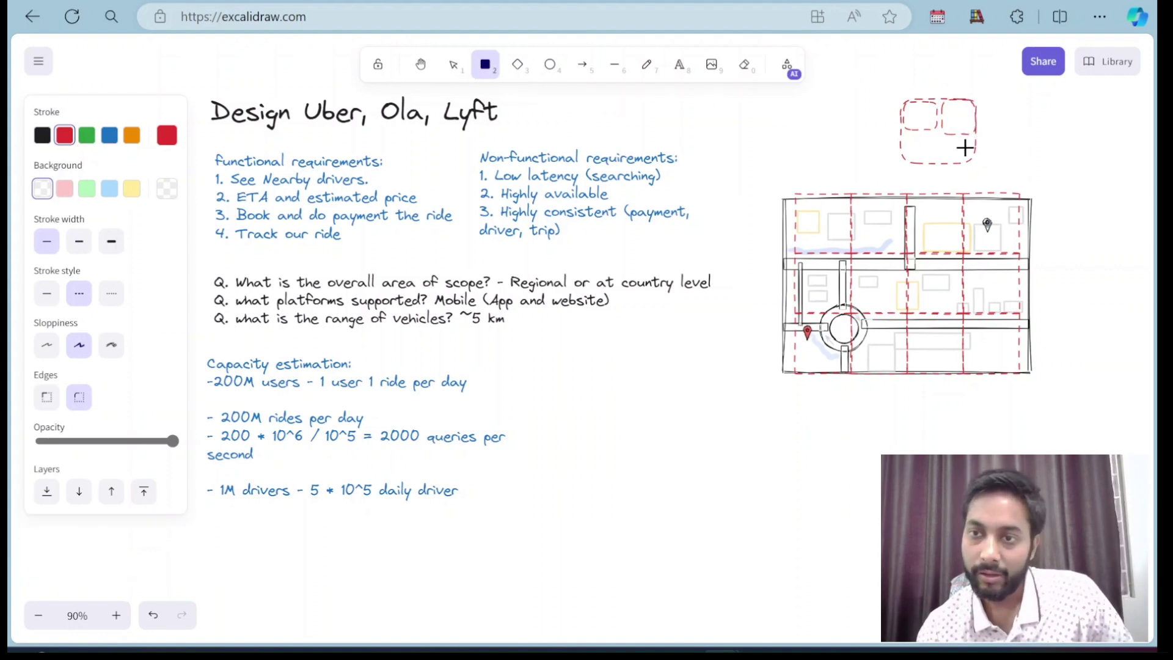
drag(901, 130, 941, 166)
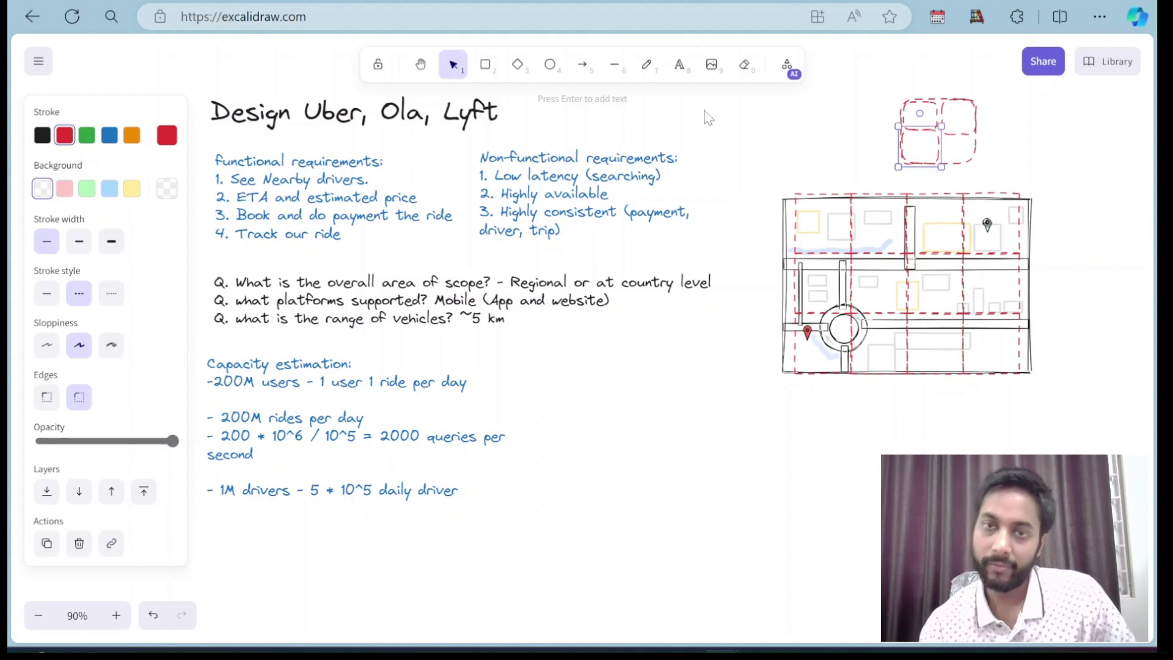
click(484, 64)
drag(940, 132, 977, 163)
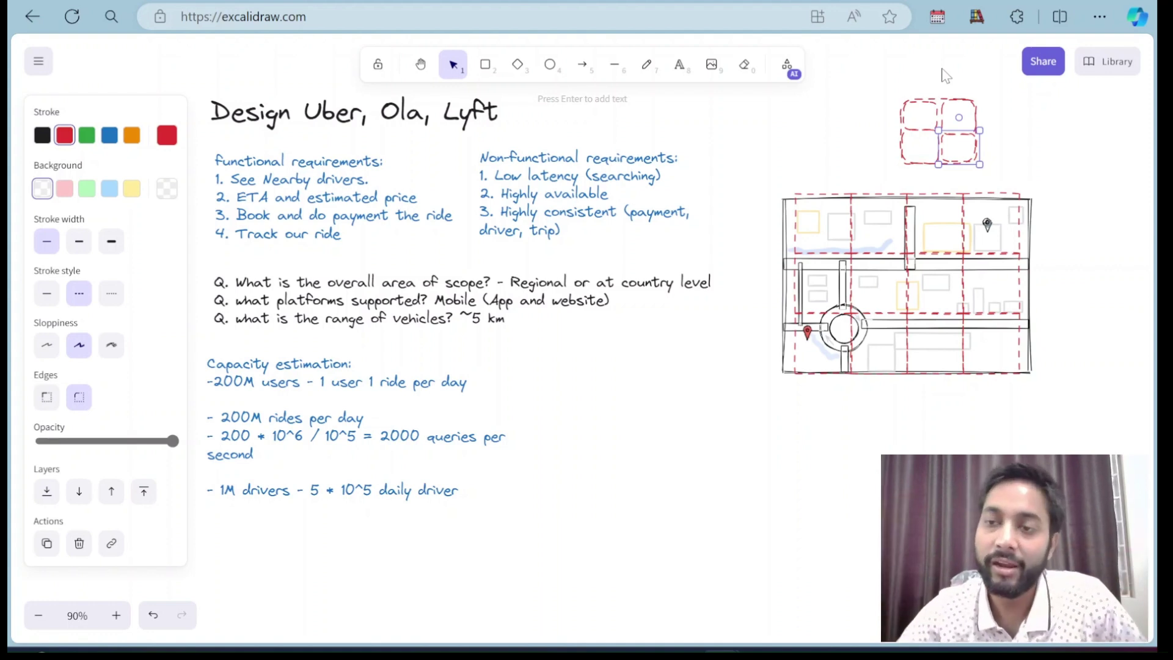
drag(958, 152, 959, 153)
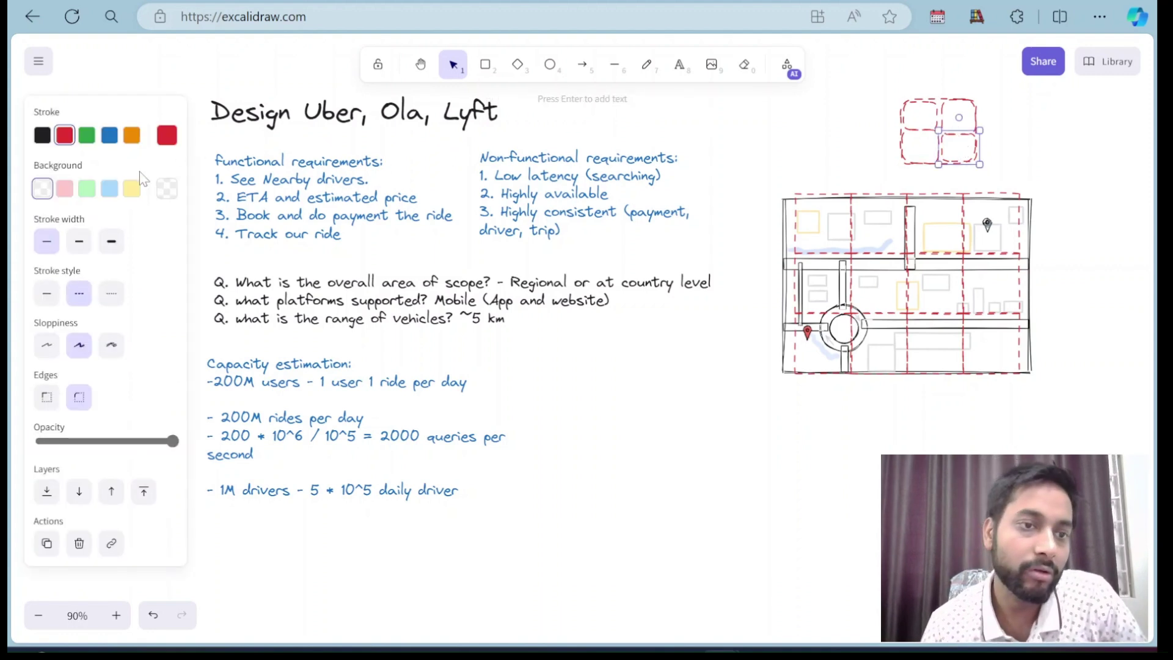
click(109, 192)
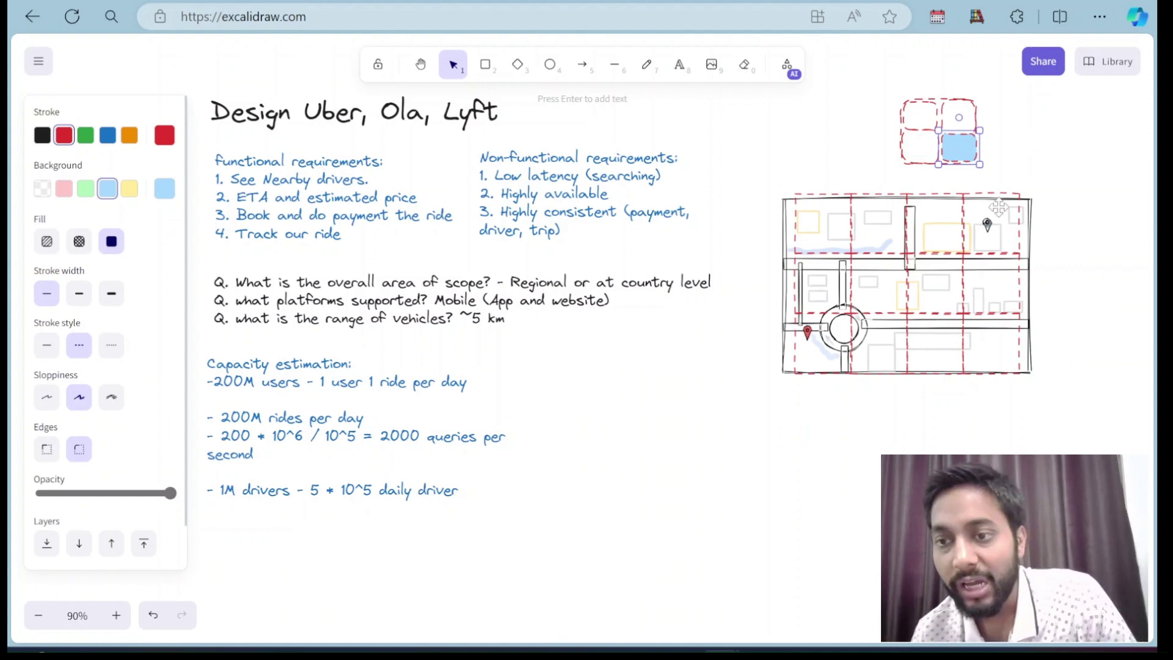
Fill the upper-right grid cell, around the black location pin, with a pink cross-hatch background
click(988, 227)
double_click(987, 228)
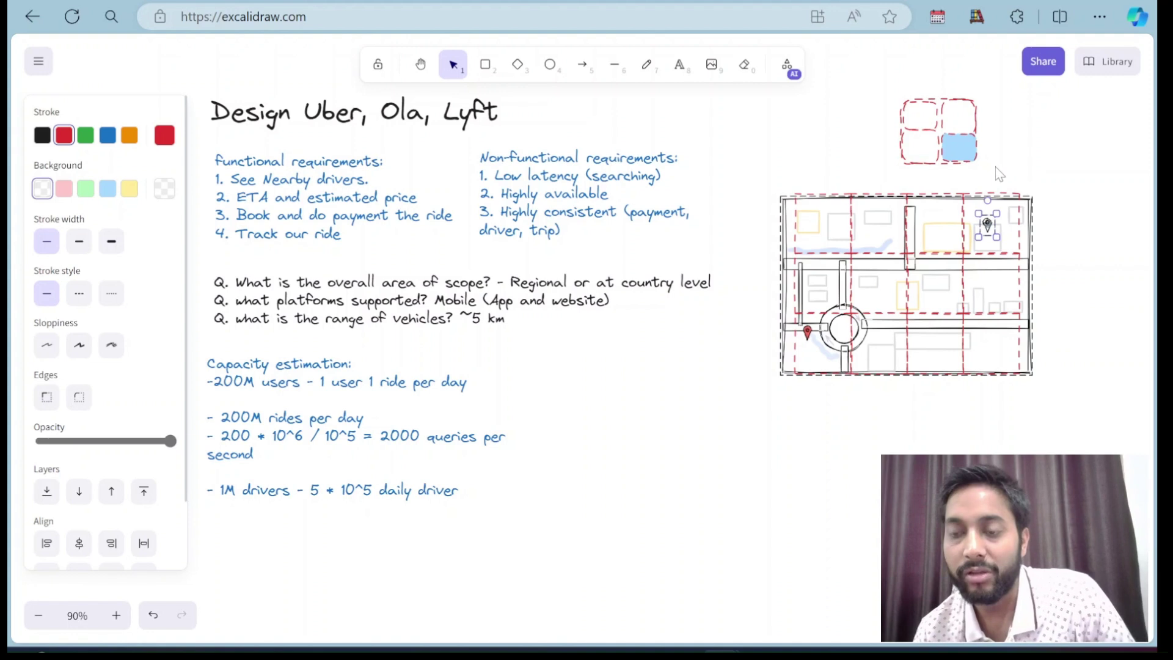
click(1015, 212)
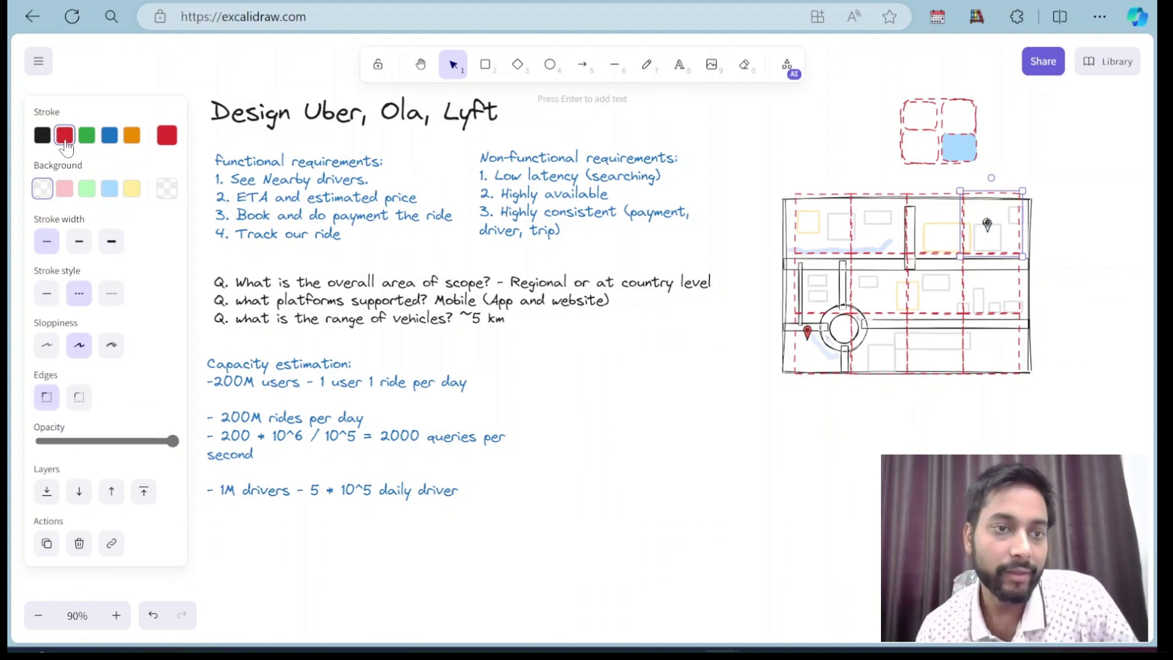
click(65, 190)
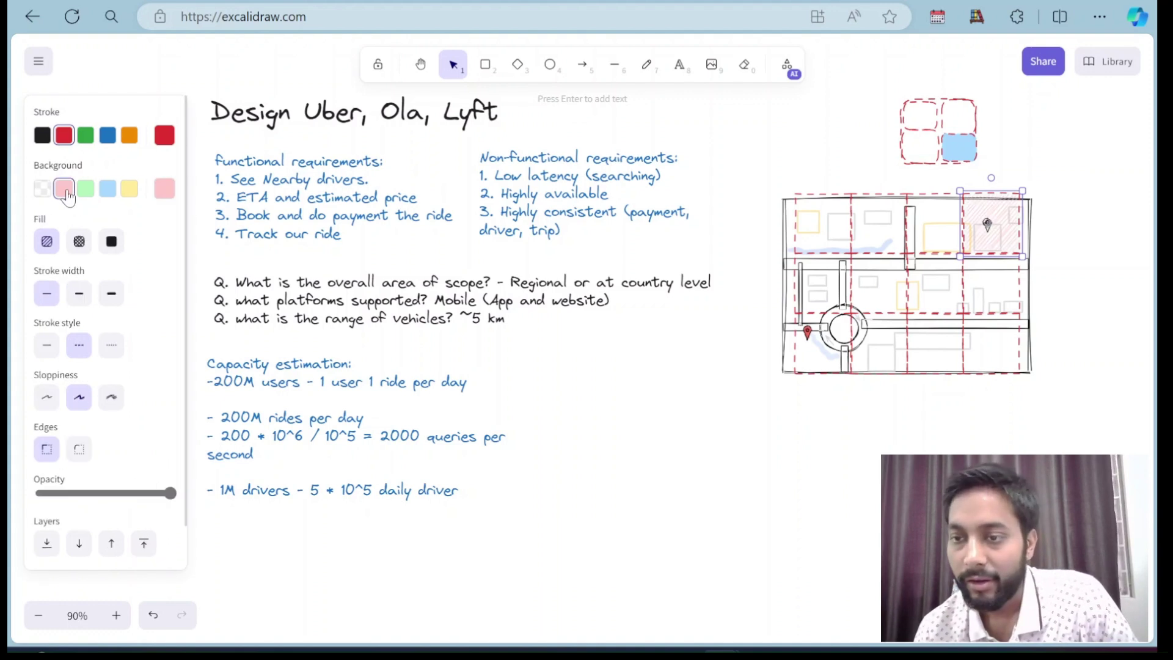
click(80, 243)
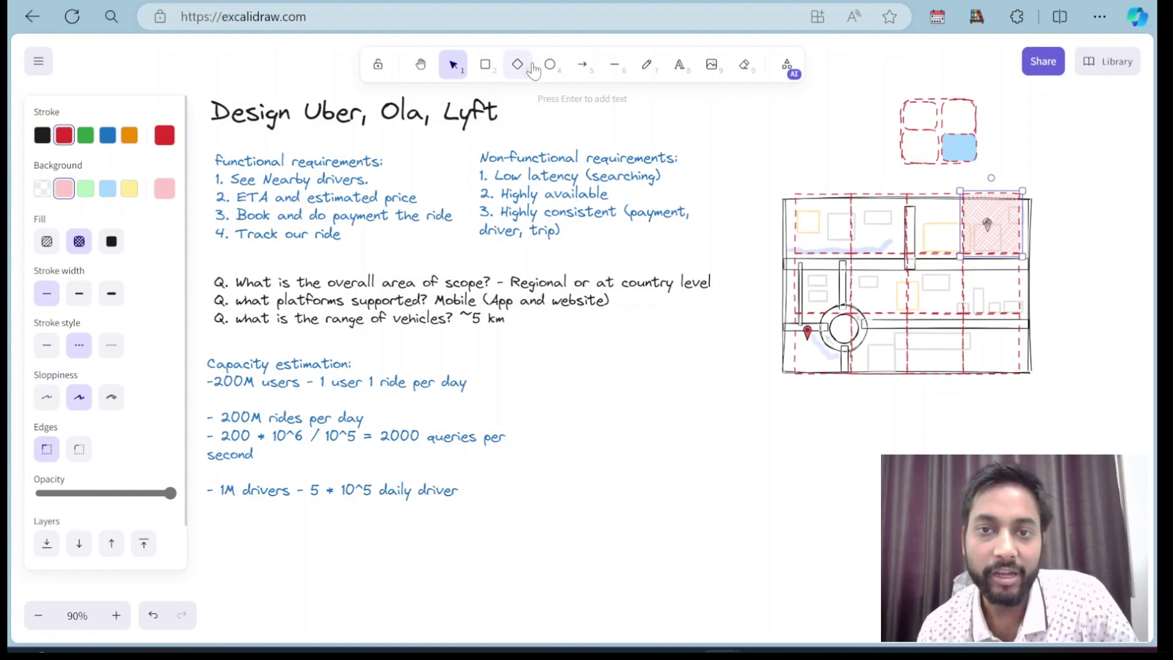
Draw a small red freehand marker in the upper-left grid cell and retrace it with transparent background and lowered opacity
click(647, 65)
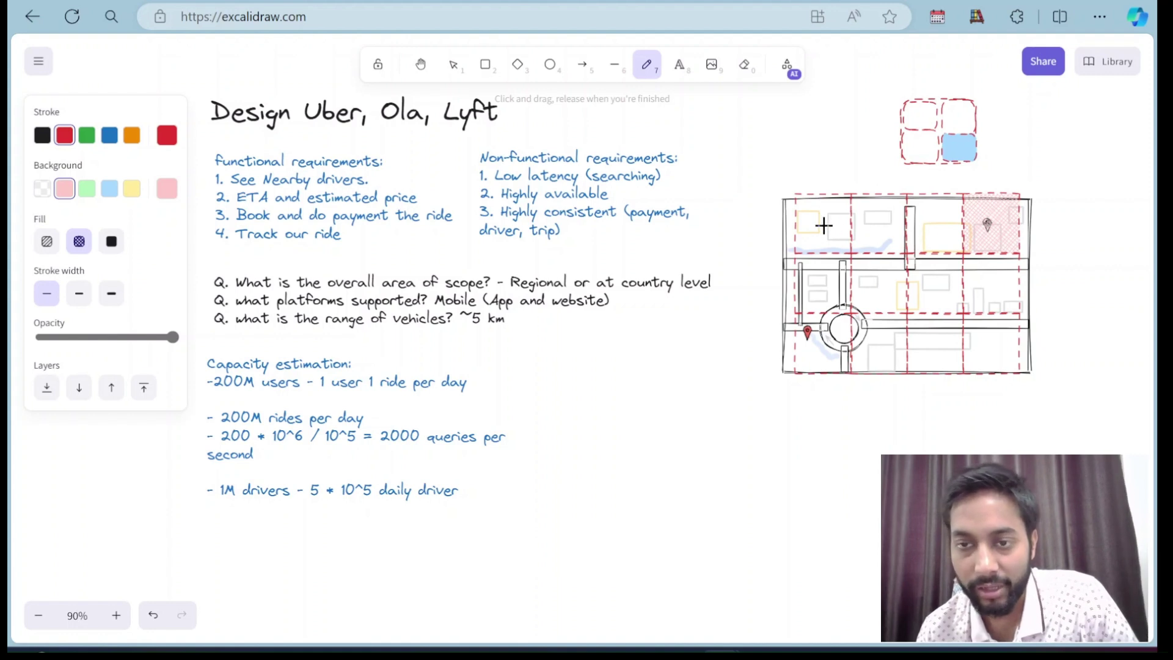
mouse_move(817, 221)
mouse_down()
mouse_move(828, 219)
mouse_move(817, 223)
mouse_up()
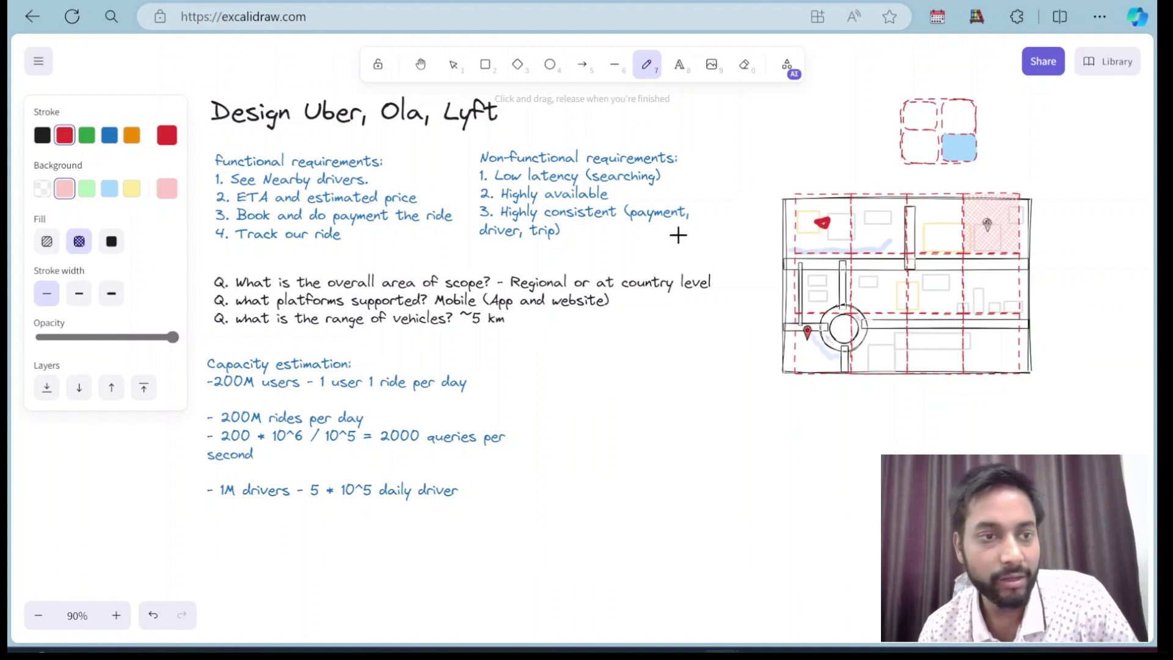
click(69, 341)
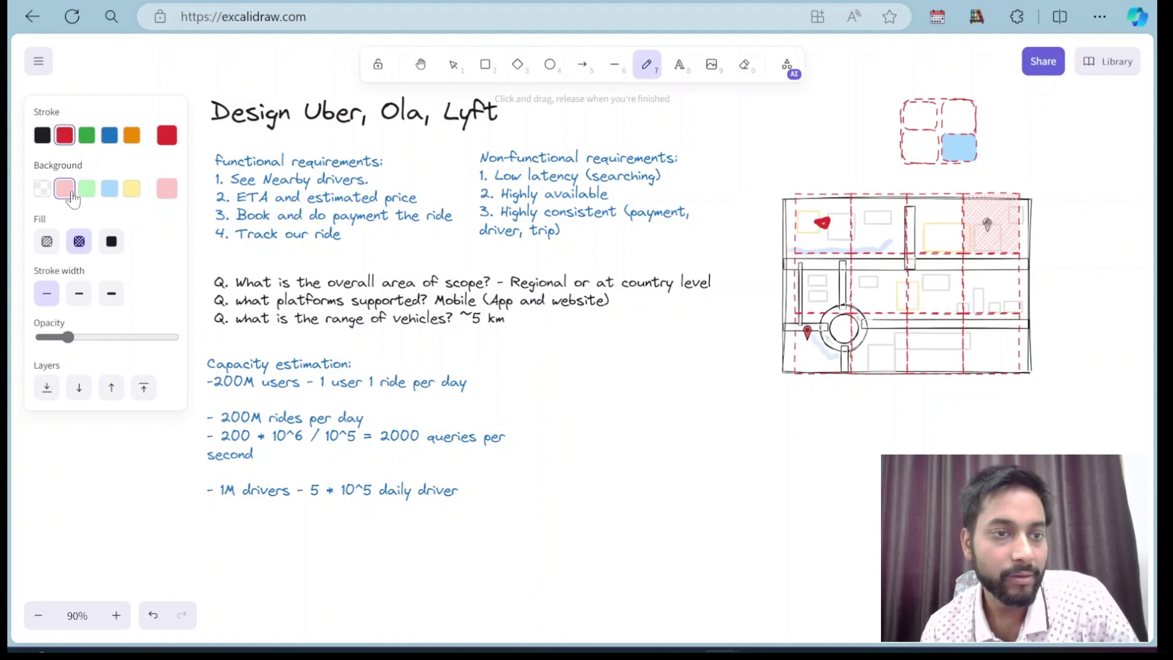
click(44, 193)
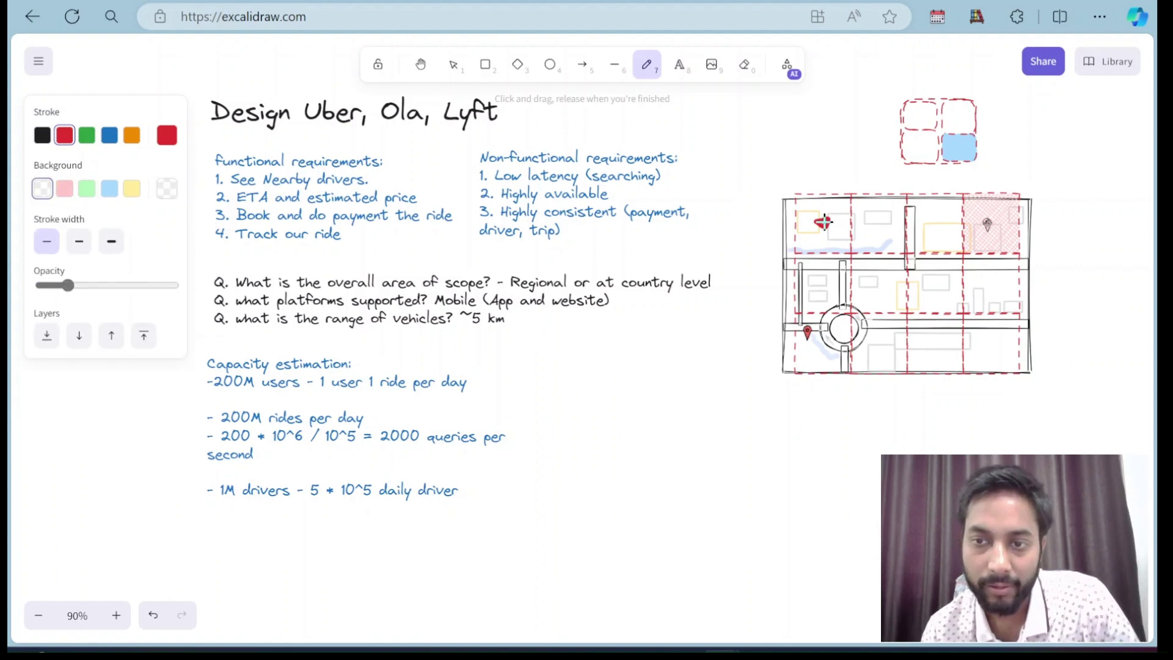
drag(824, 222, 821, 223)
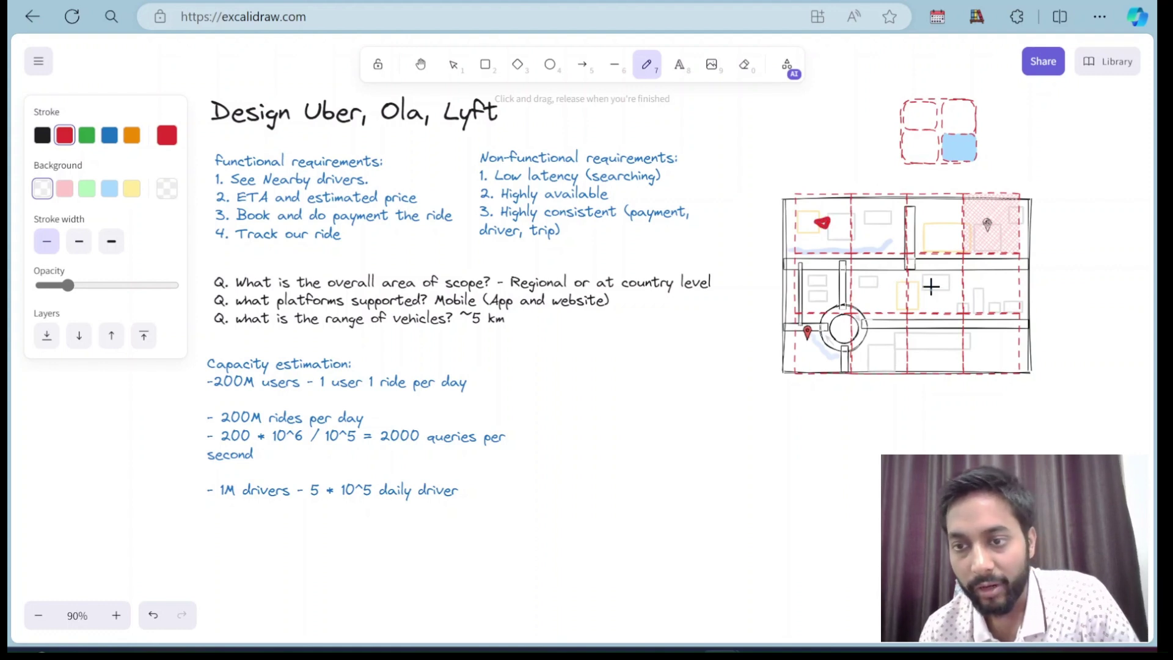
Undo a faint trial marker, restore full opacity, and draw red markers in the third cells of the upper two rows and the bottom row's second cell
mouse_move(931, 286)
mouse_down()
mouse_move(937, 295)
mouse_move(927, 282)
mouse_up()
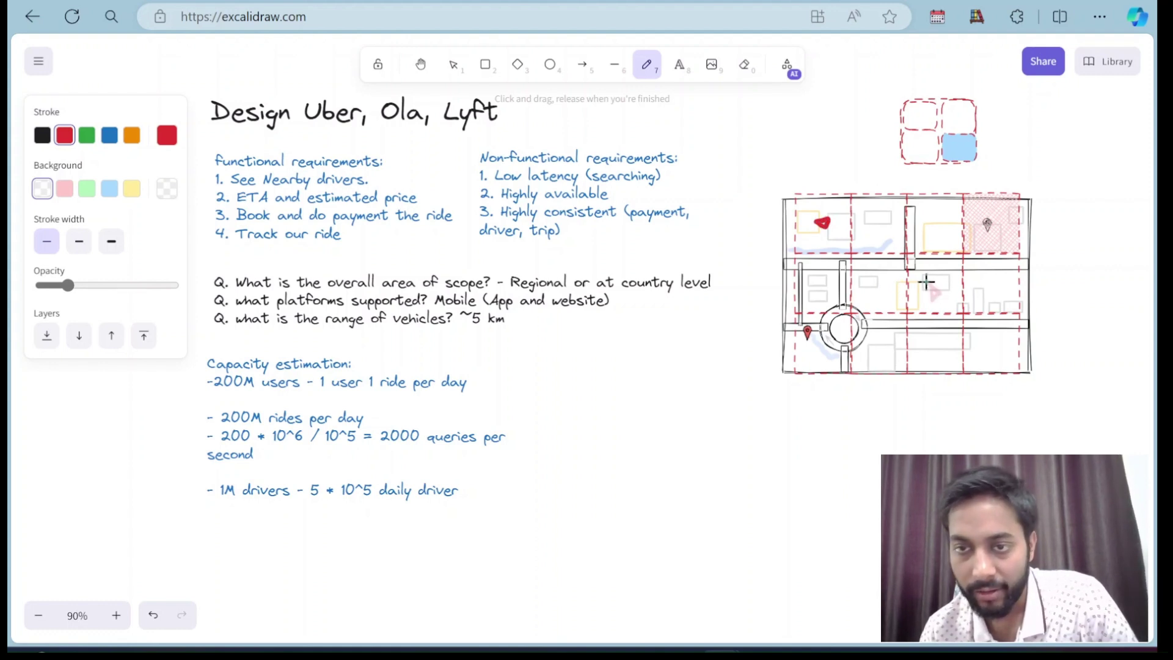
key(ctrl+z)
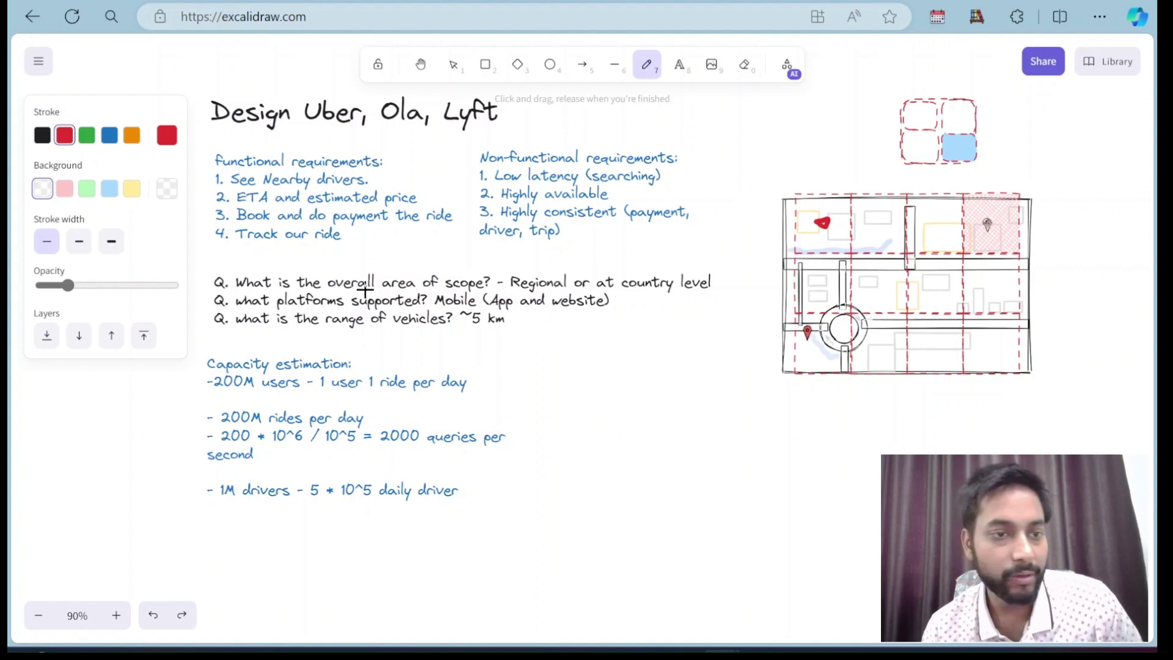
click(168, 287)
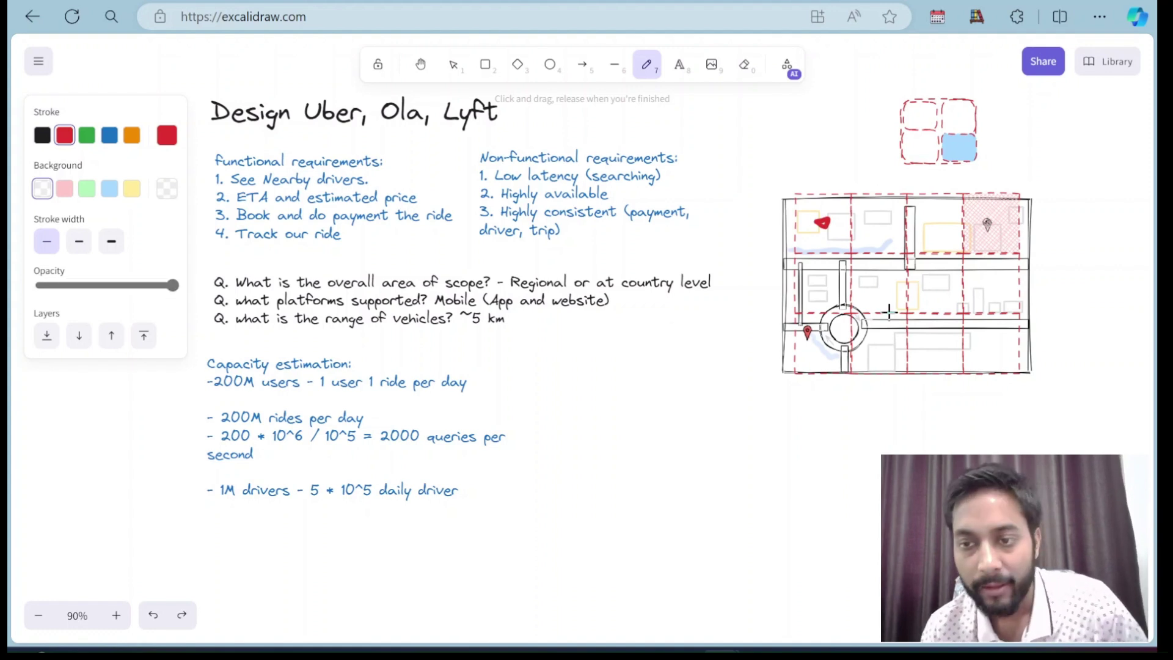
mouse_move(932, 286)
mouse_down()
mouse_move(935, 302)
mouse_move(931, 286)
mouse_up()
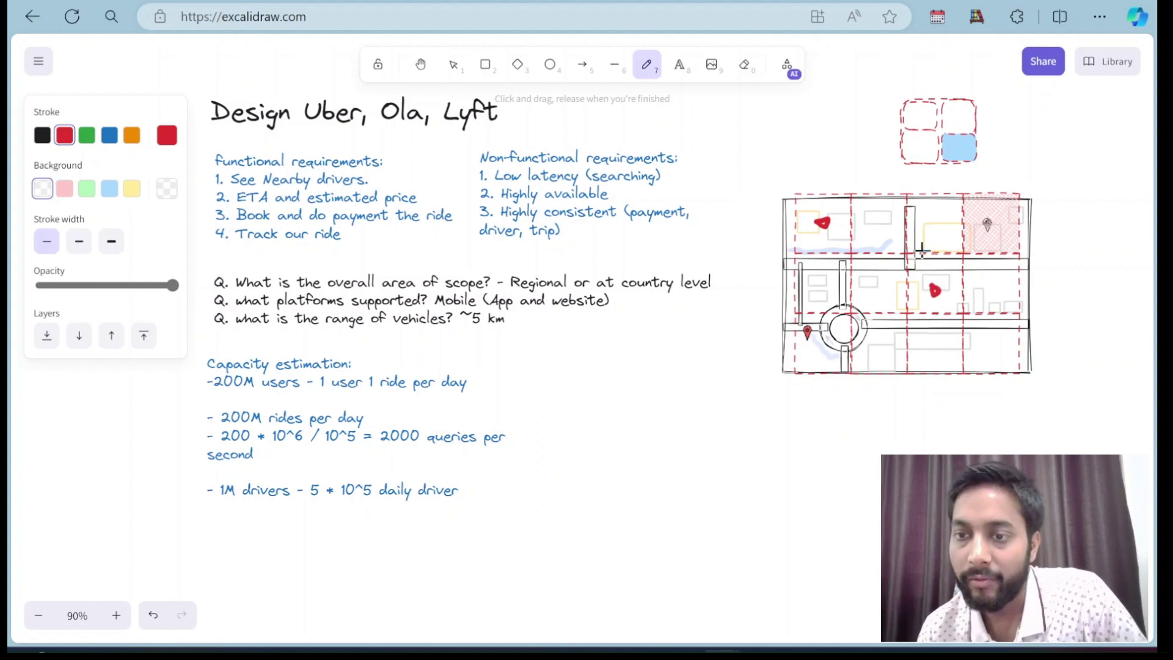
mouse_move(914, 208)
mouse_down()
mouse_move(919, 219)
mouse_move(916, 208)
mouse_up()
mouse_move(879, 332)
mouse_down()
mouse_move(884, 351)
mouse_move(893, 344)
mouse_move(882, 337)
mouse_up()
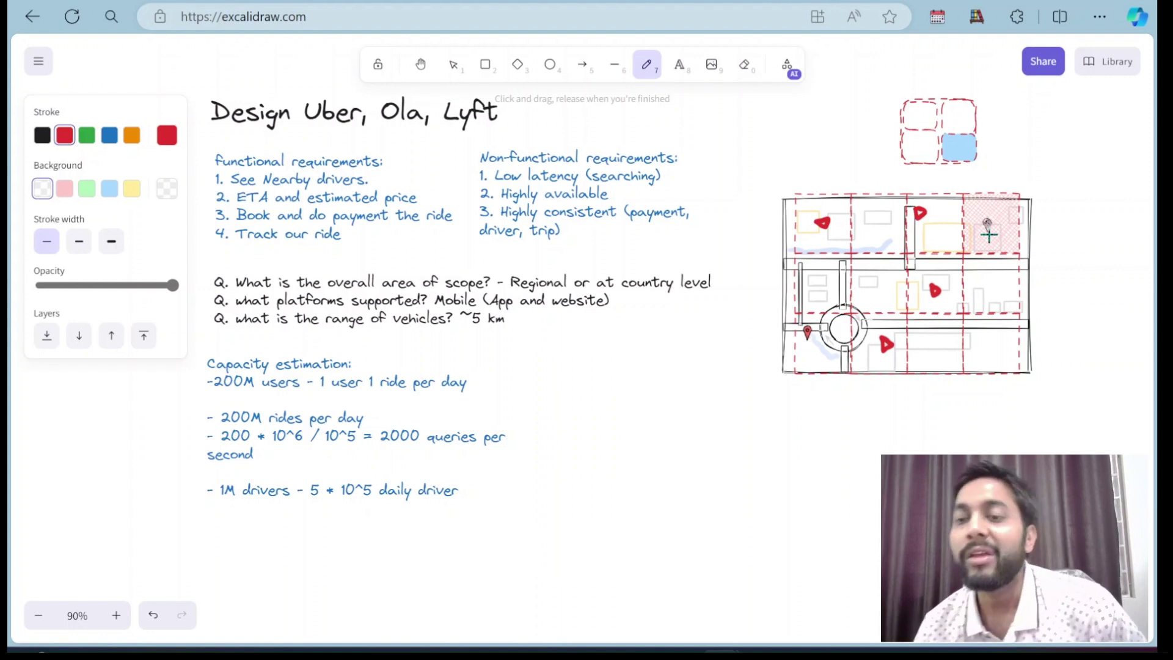
Start a red text note below the city map reading "1. lat , long -> segment"
click(679, 64)
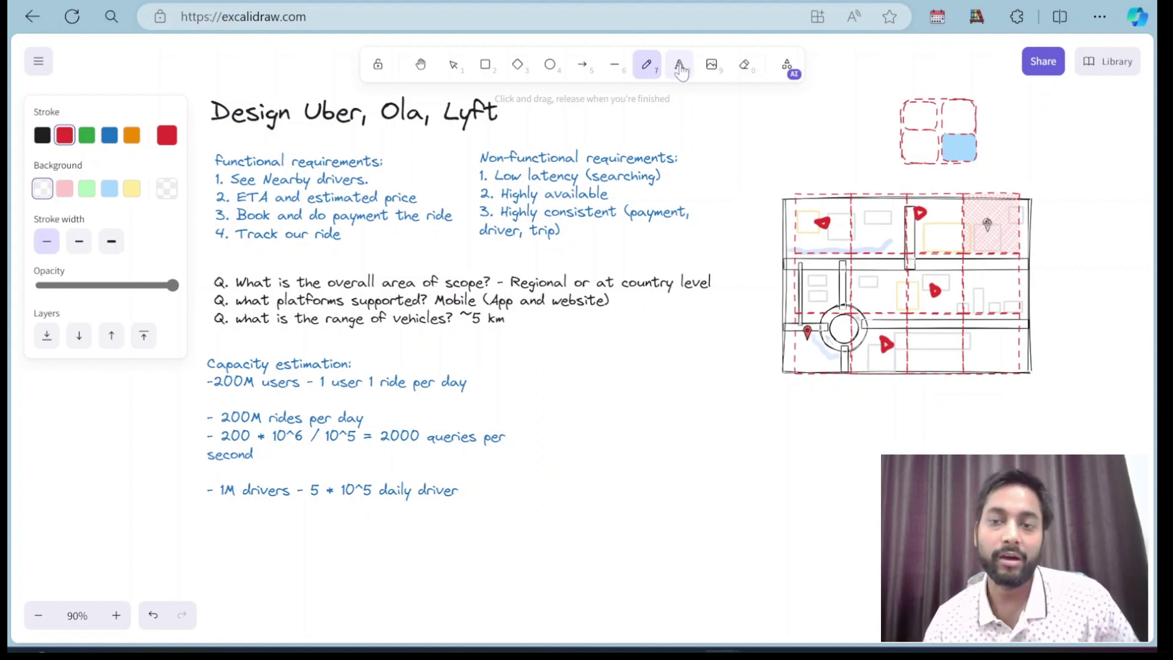
key(Escape)
double_click(824, 402)
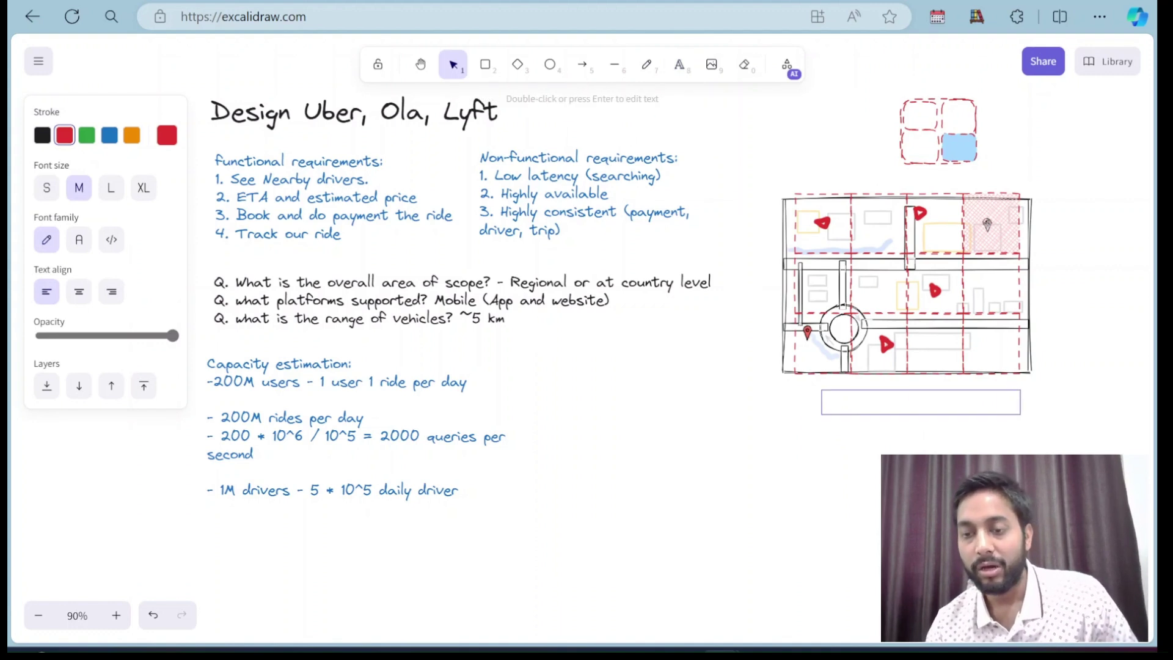
text(1. lat)
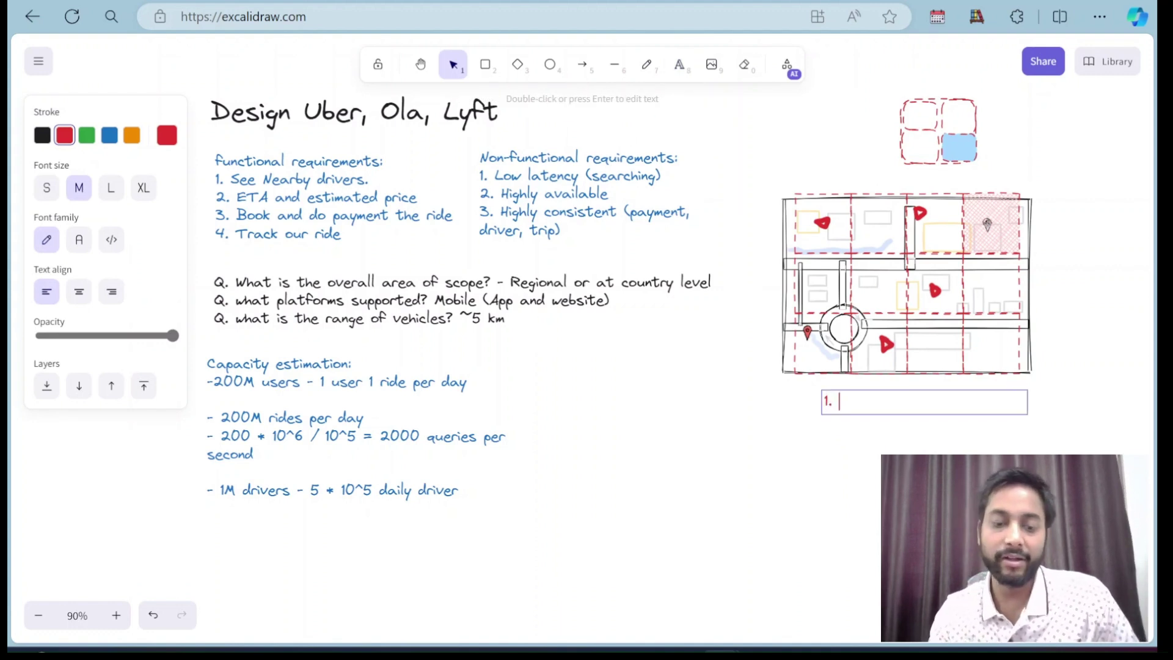
text( , long )
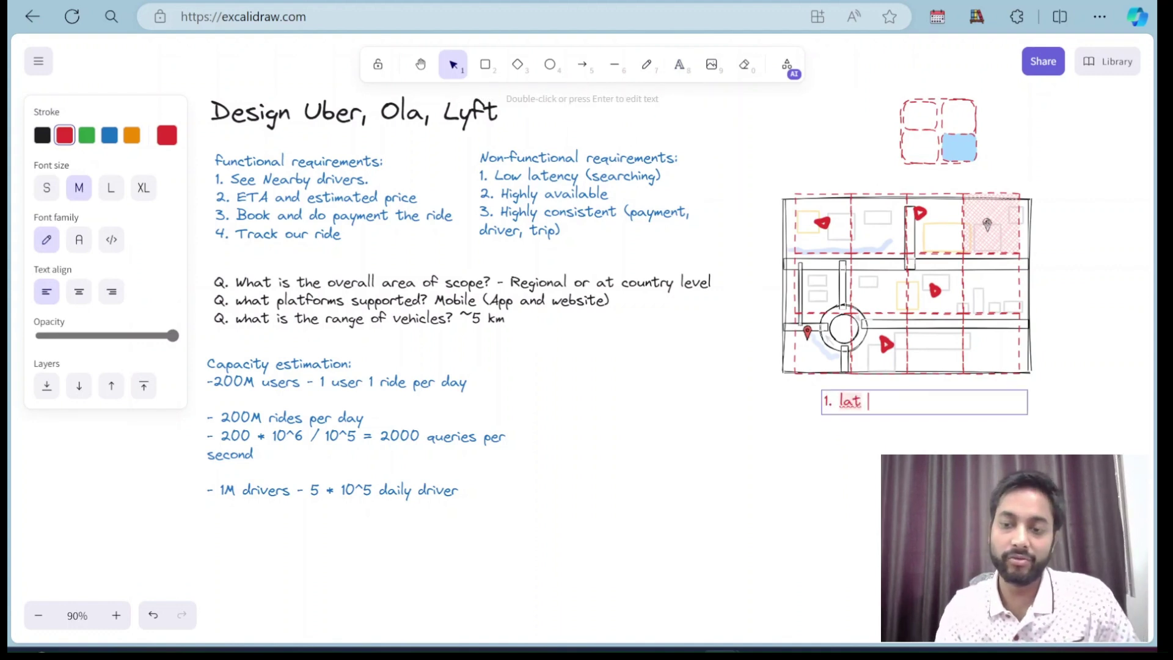
text(-> segmental)
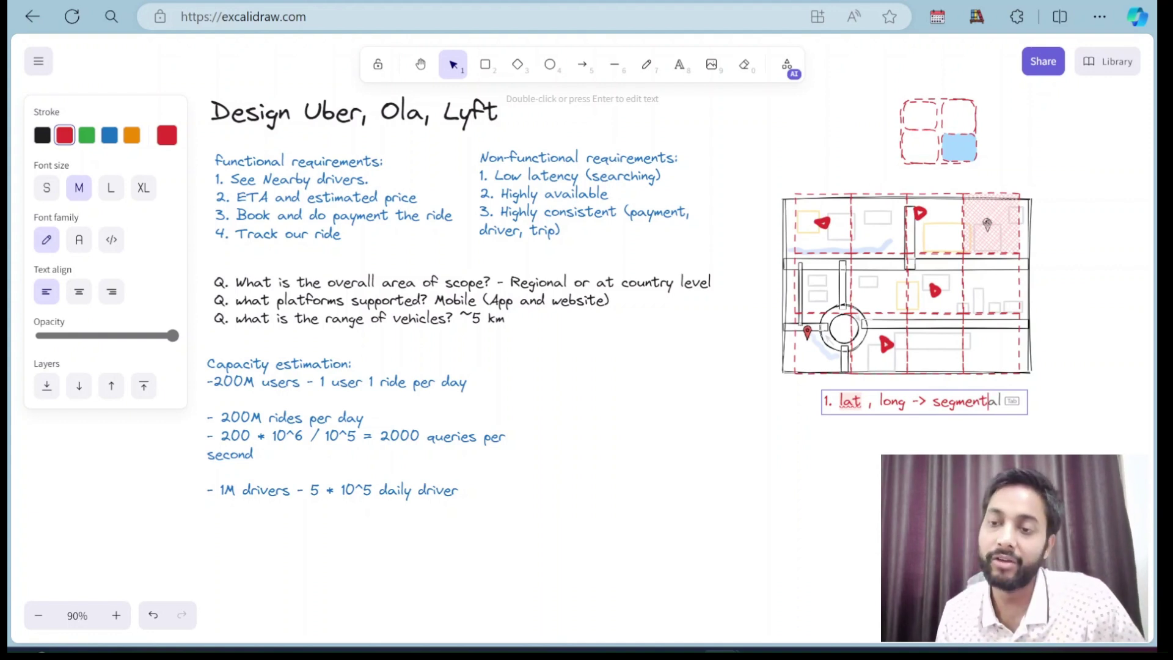
Append "(QuadTree)" to the first line of the red note and widen its text box so the line fits without wrapping
text( Qua)
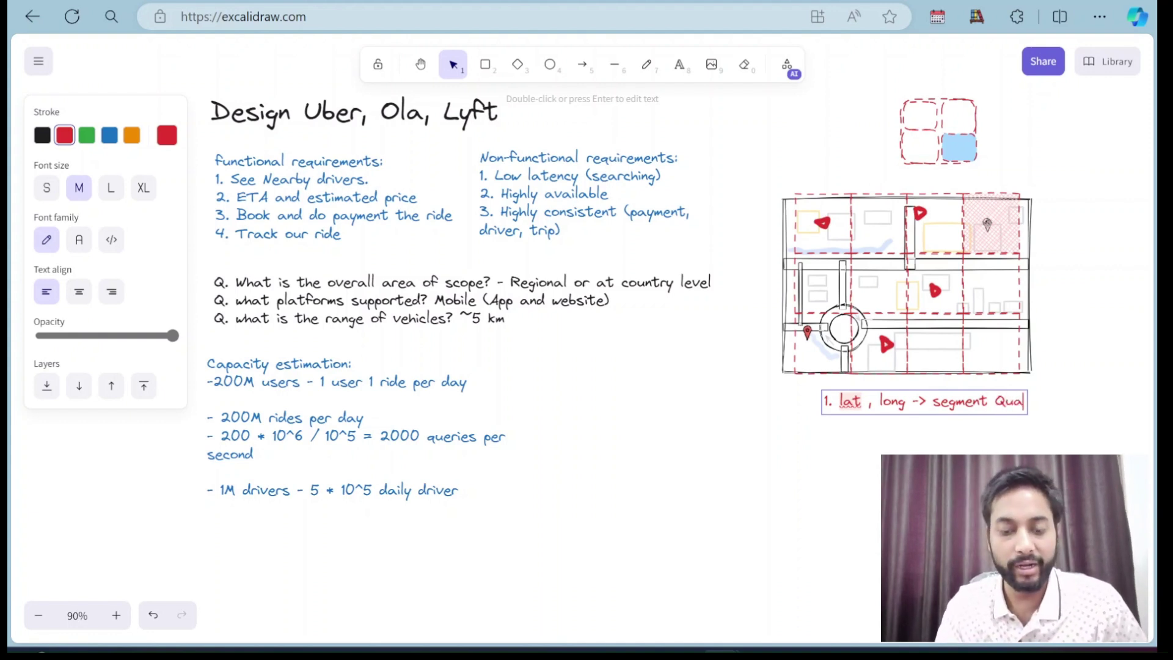
text(dTree))
key(Left)
key(Left)
key(Left)
key(Left)
key(Left)
key(Left)
key(Left)
key(Left)
key(Left)
text(()
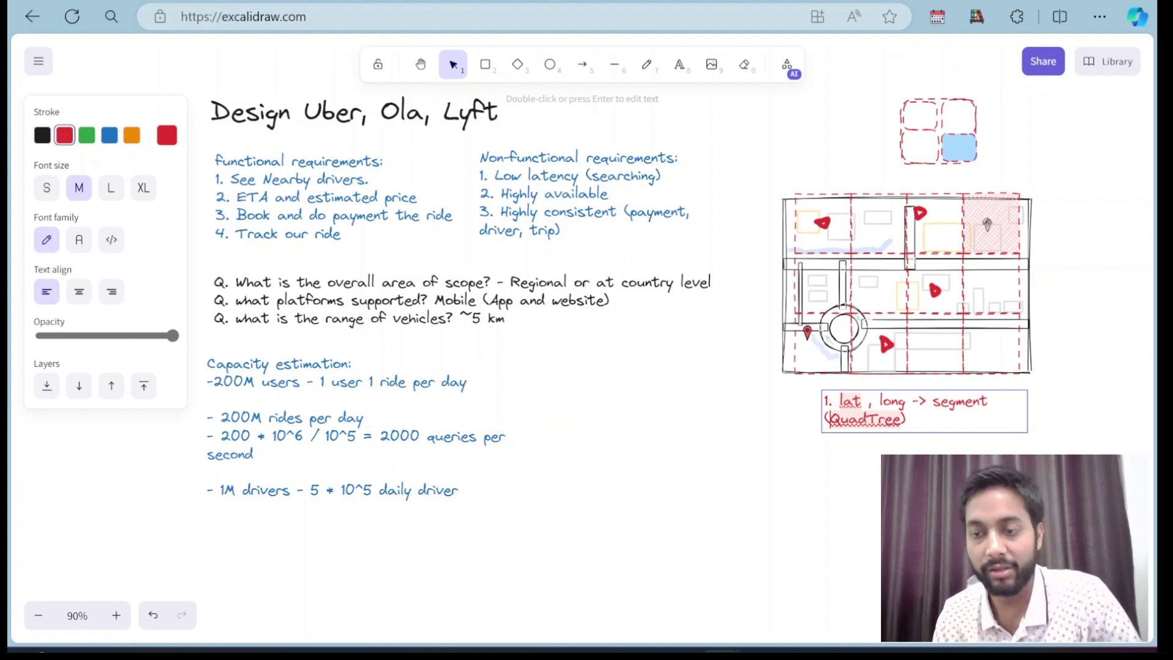
key(Escape)
drag(1029, 399, 1101, 403)
Add a second line to the red note below the map reading "2. Nearby drivers: nearby segments"
key(Return)
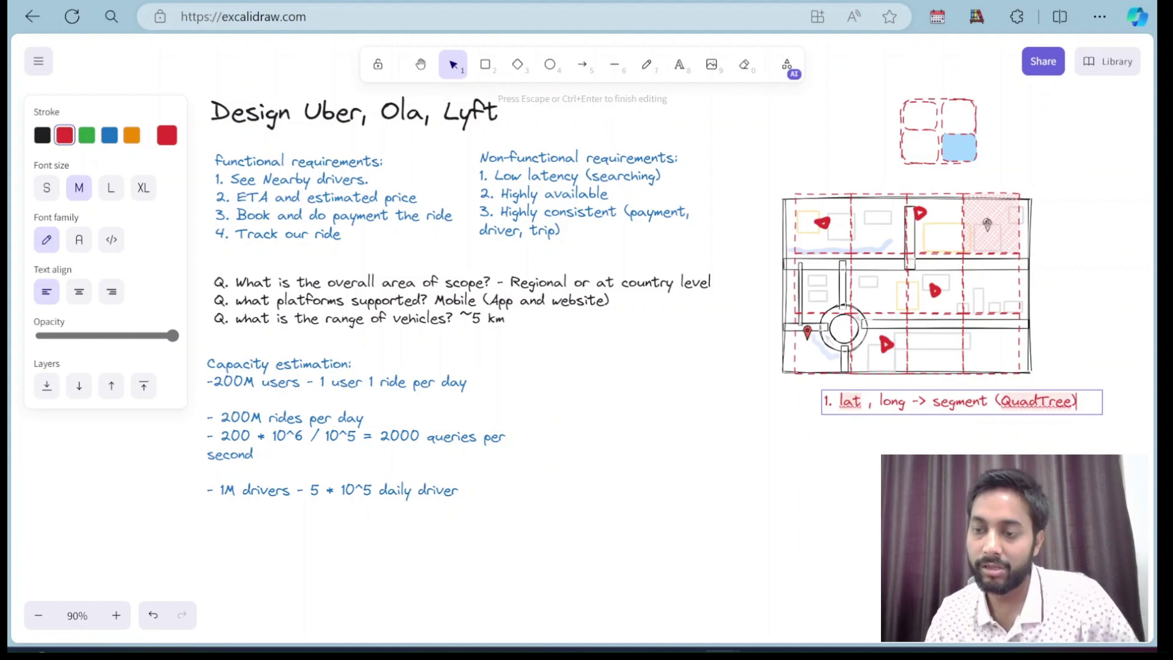
key(Return)
text(2. )
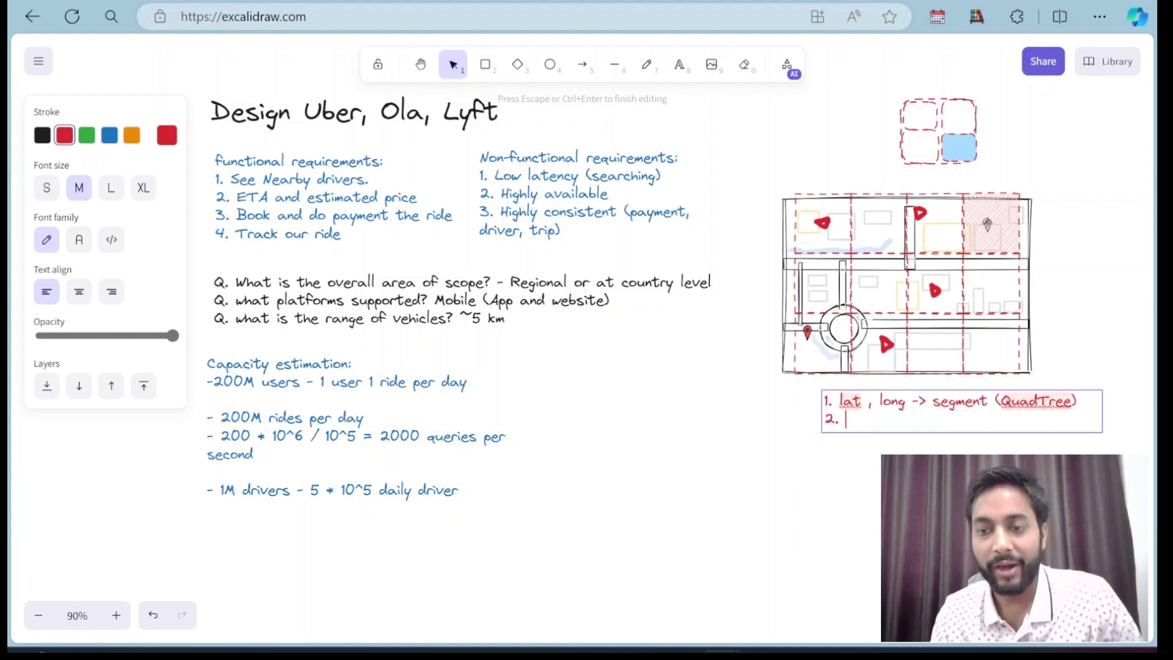
text(Near)
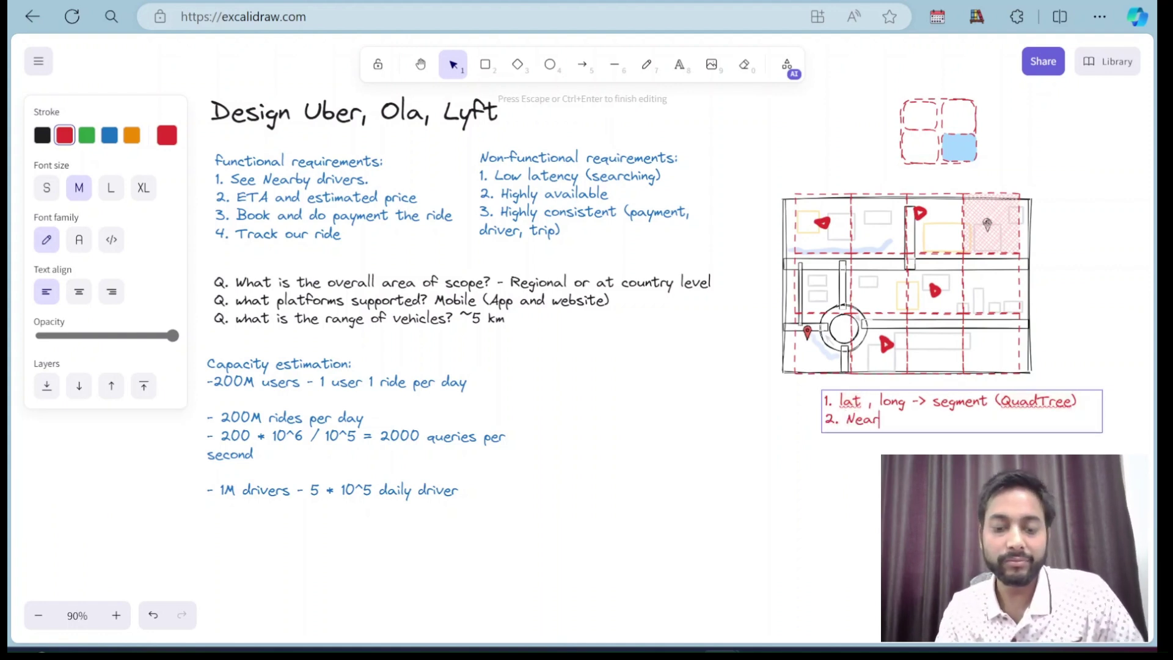
text(by dri)
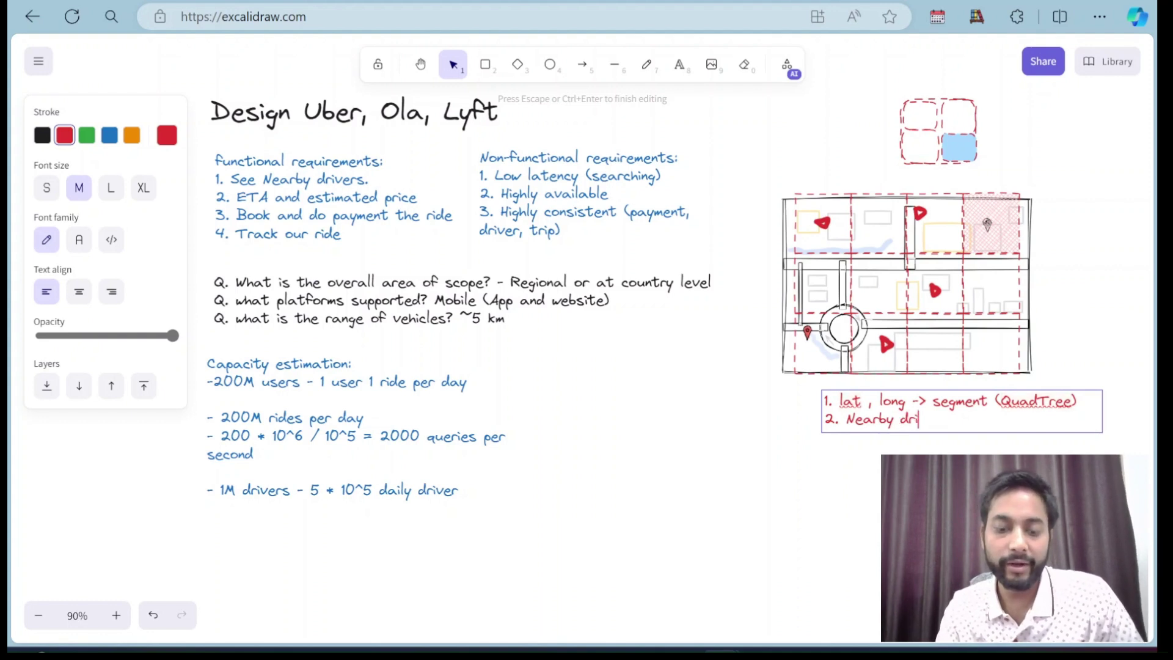
text(vers: )
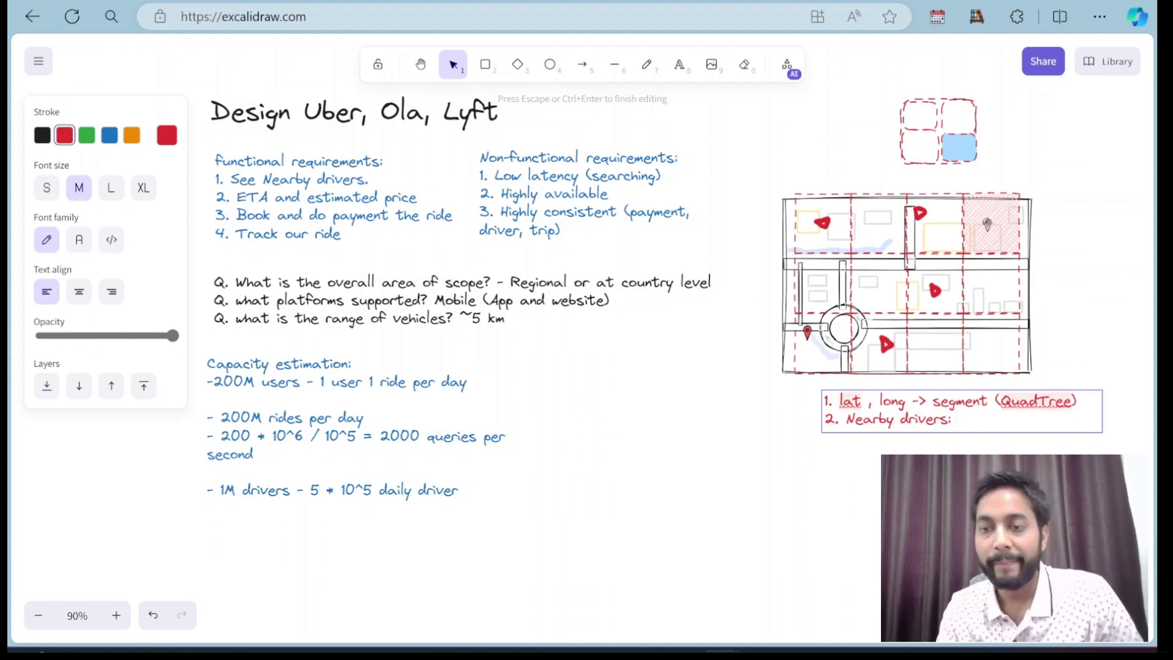
text(nearby )
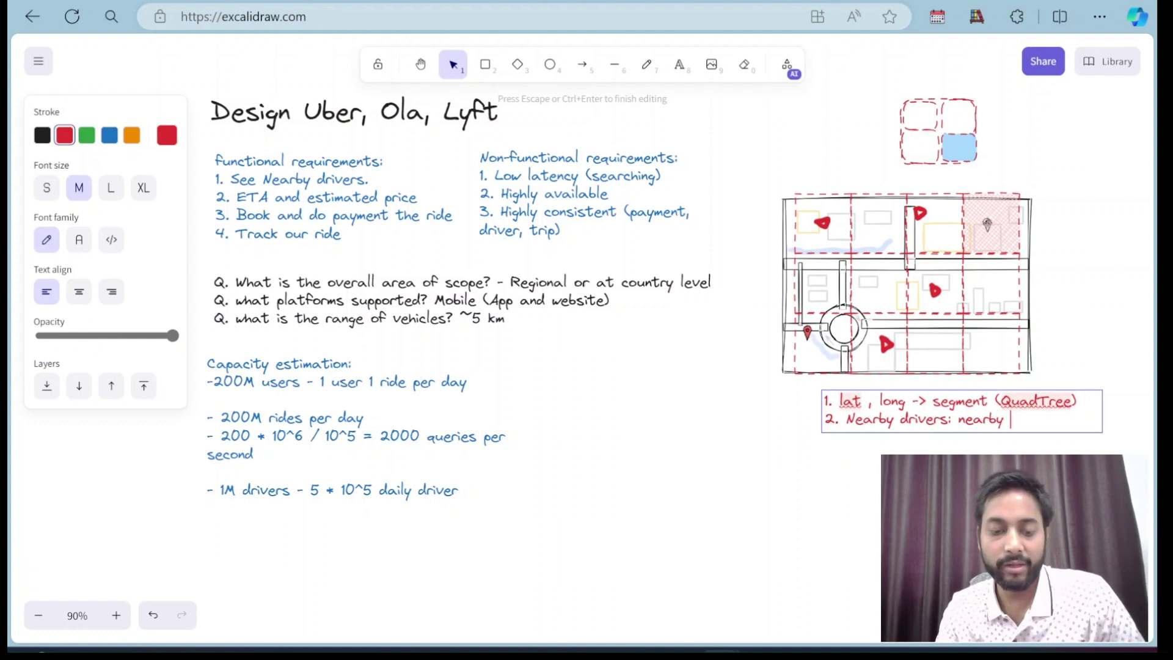
text(segments)
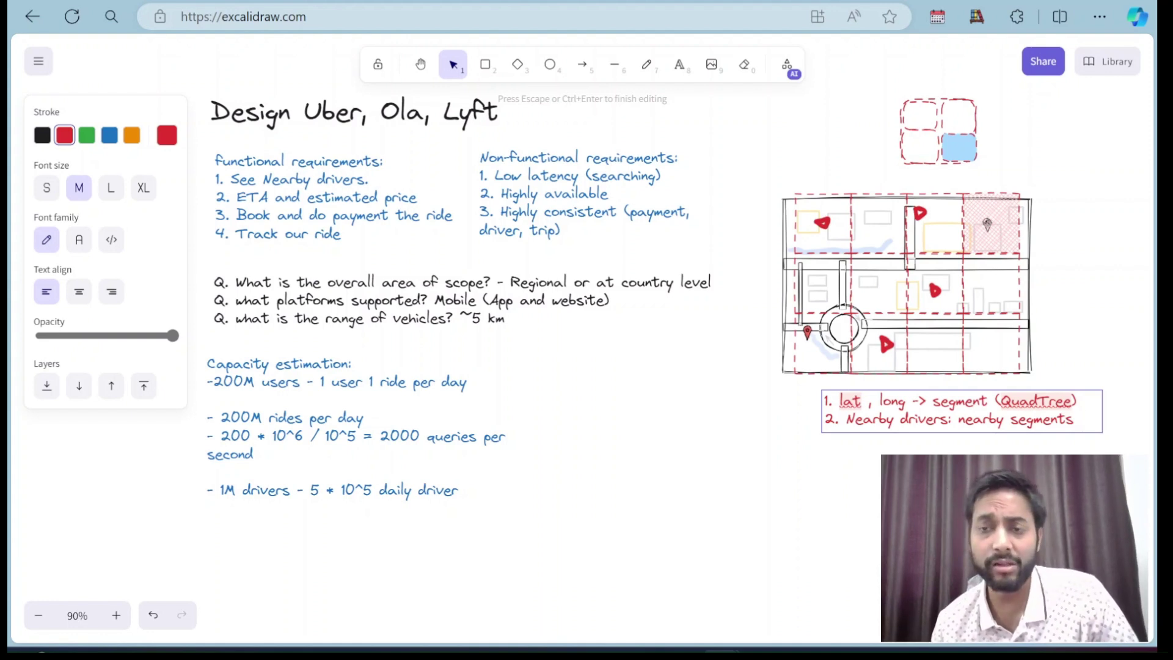
Label the pink upper-right grid cell of the map "A" and the top row's third cell "B"
double_click(1007, 215)
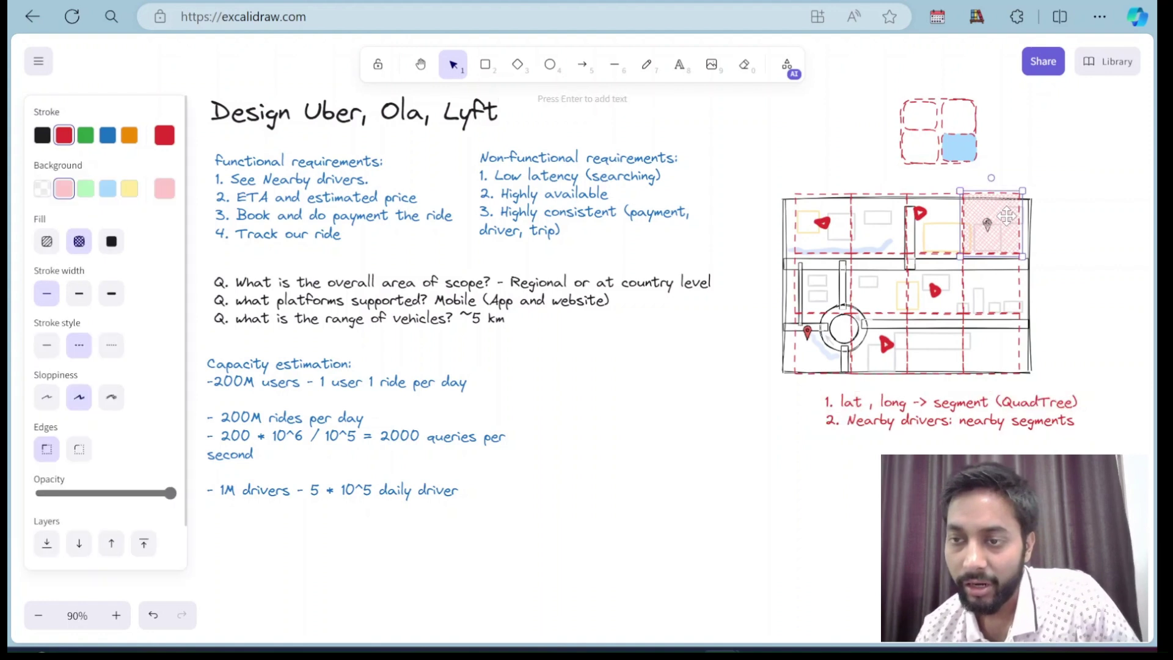
text(A)
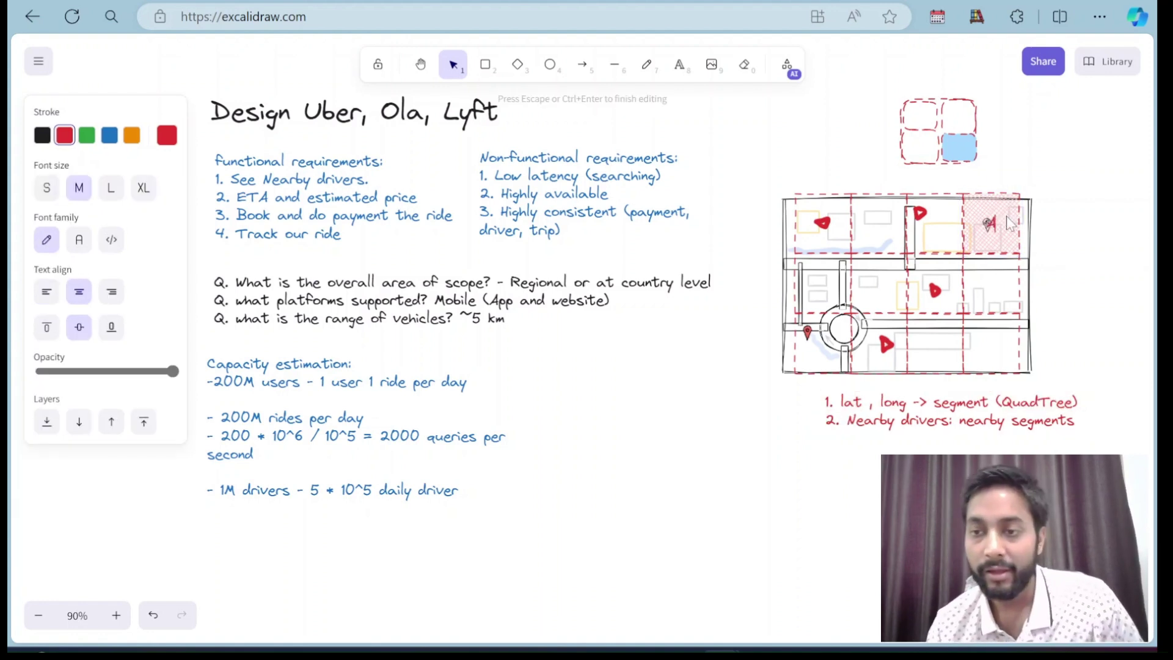
click(950, 232)
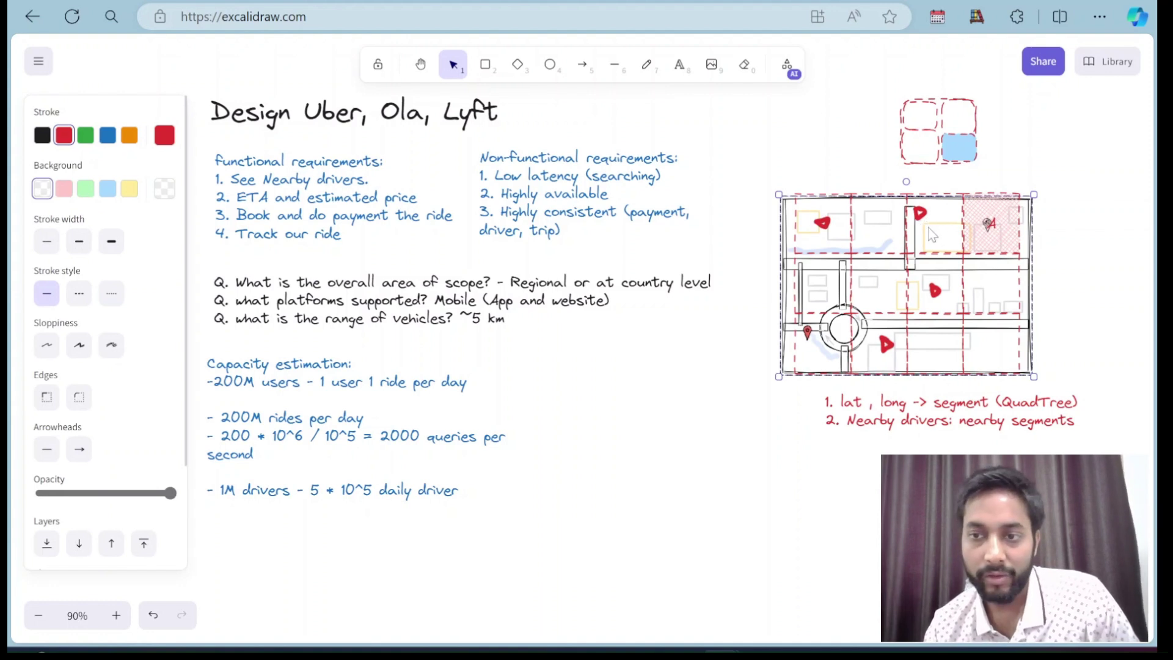
double_click(932, 235)
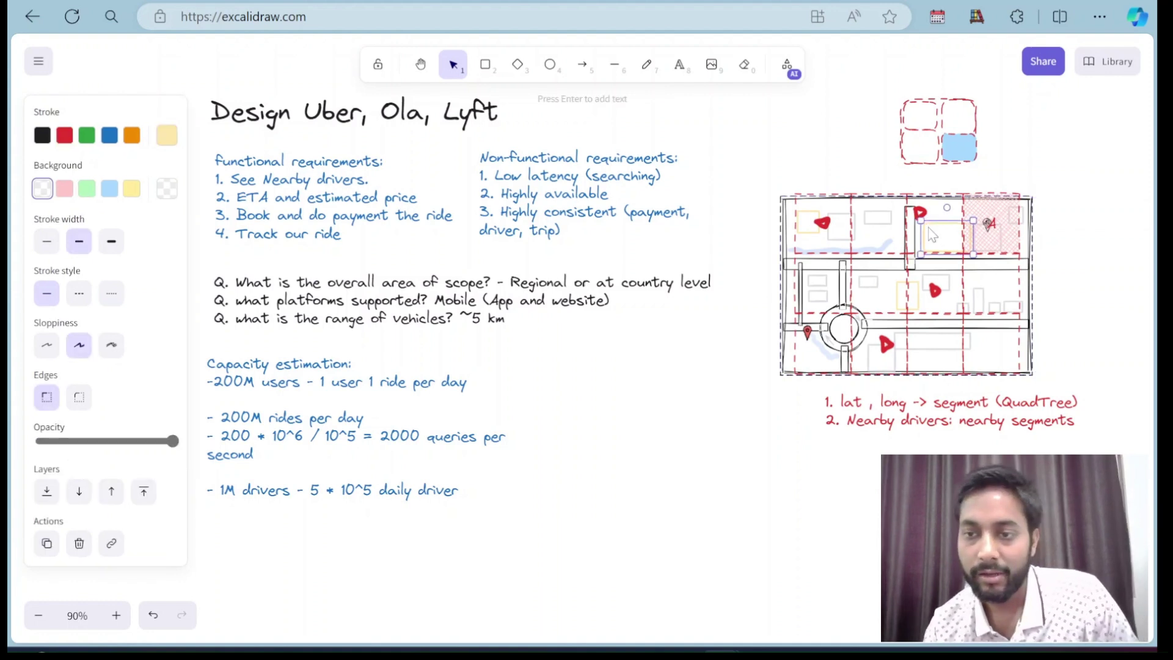
click(1063, 256)
double_click(936, 220)
text(B)
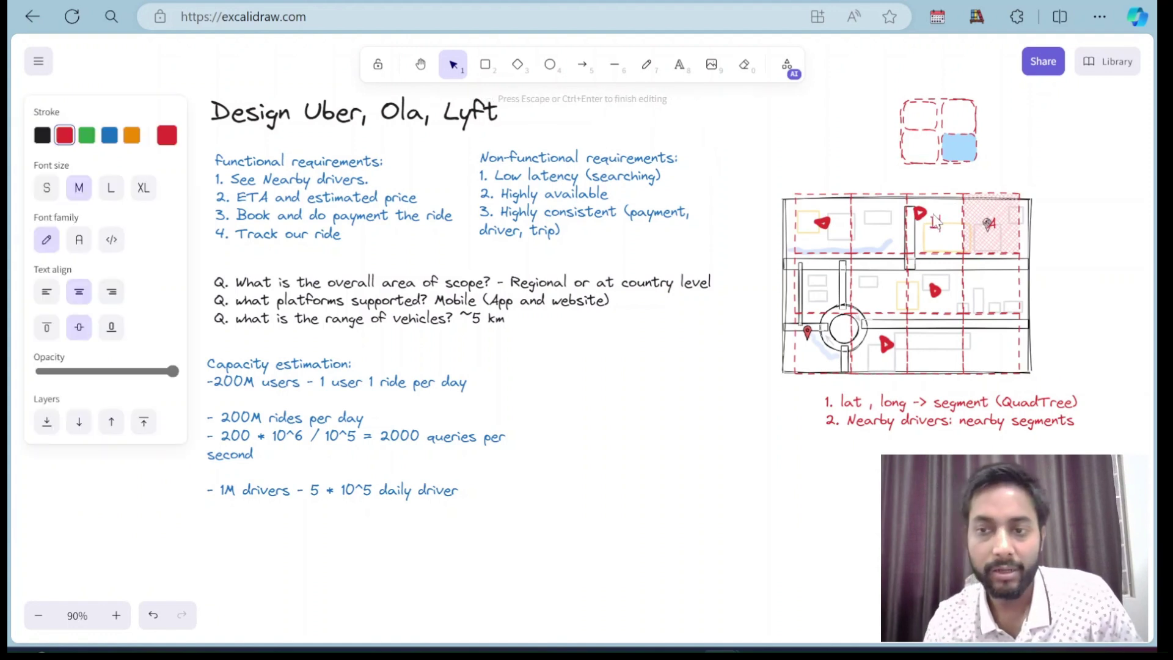
click(941, 284)
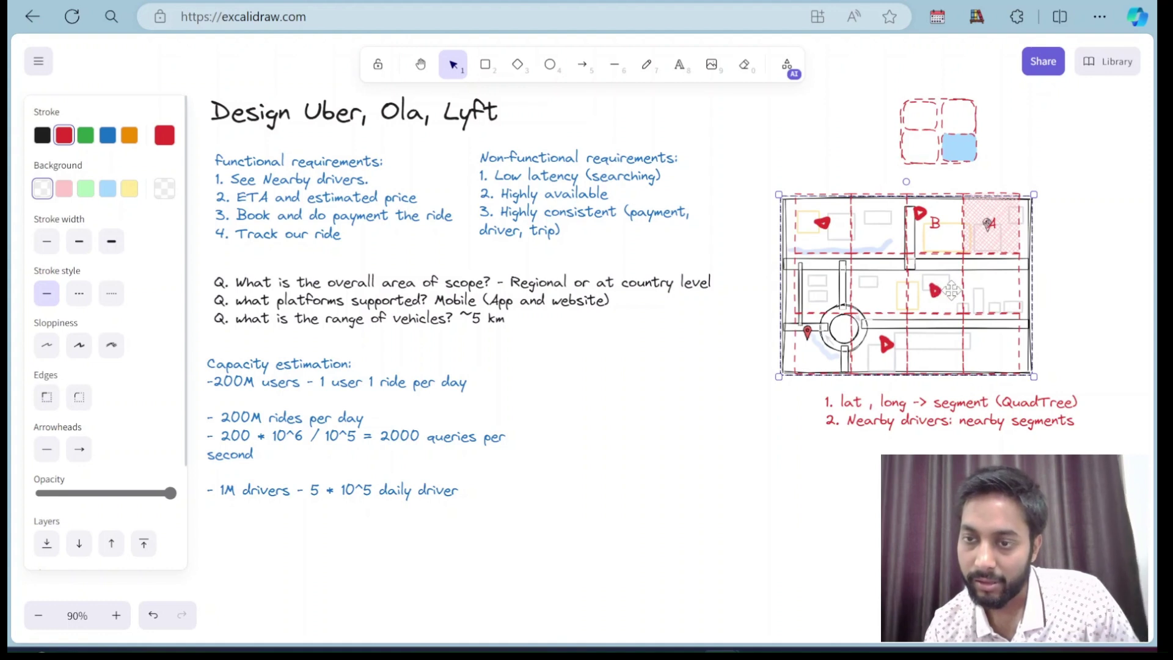
double_click(941, 292)
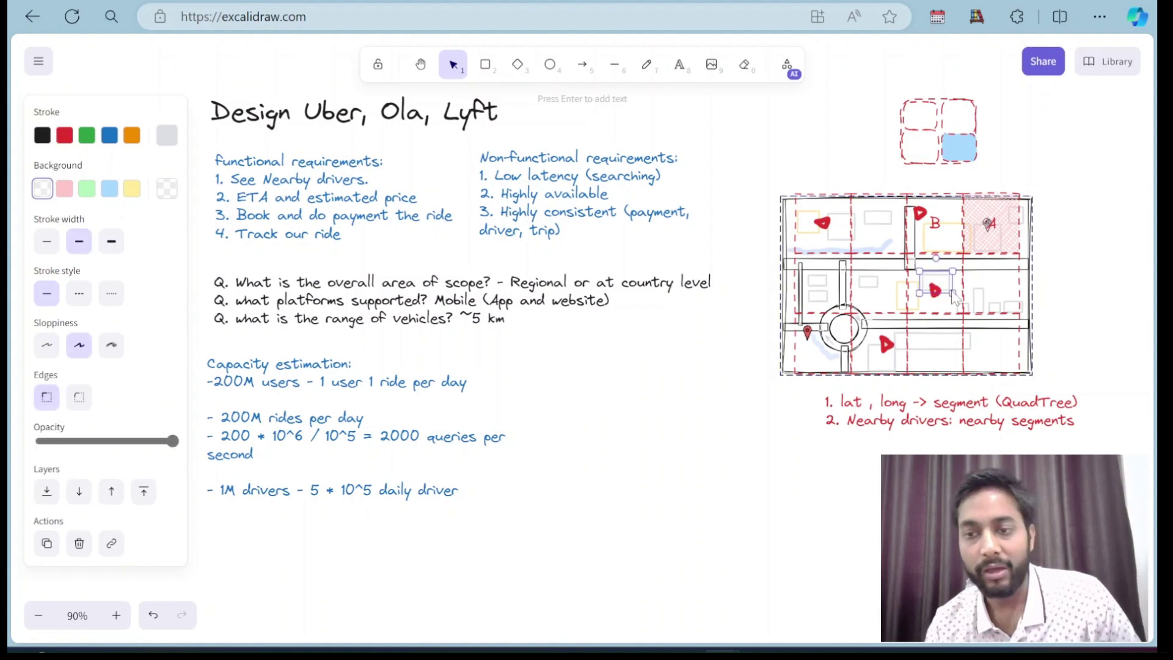
click(1102, 289)
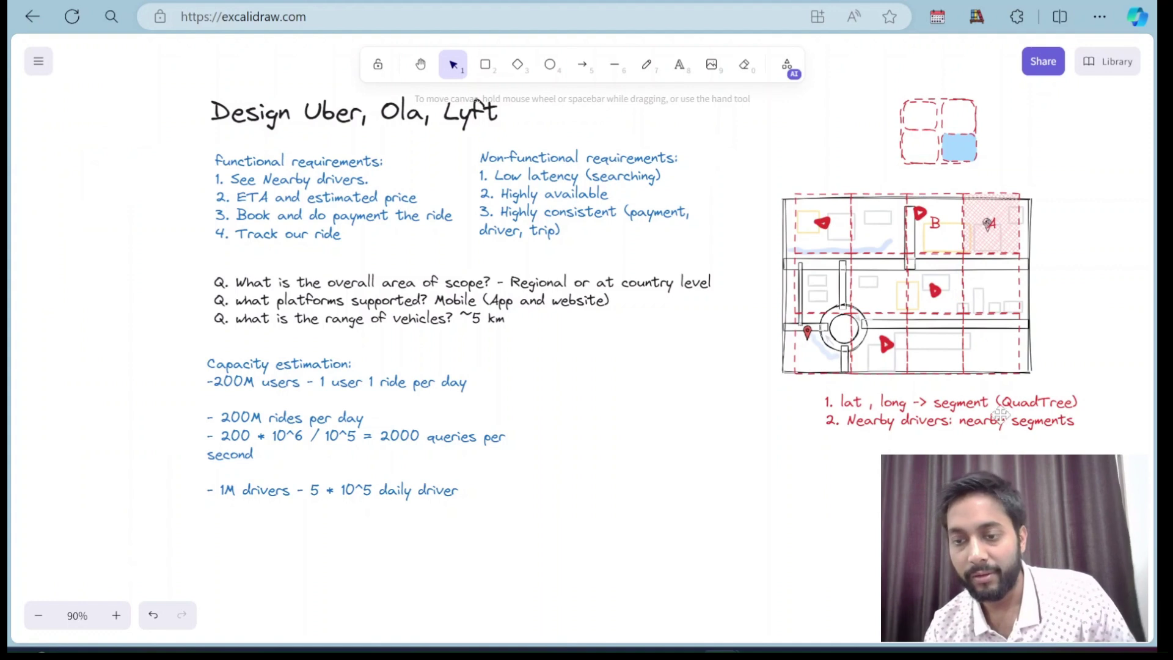
Add a third line to the red note below the map reading "A -> B, C D"
double_click(1070, 420)
key(Return)
text(A -> B, C D)
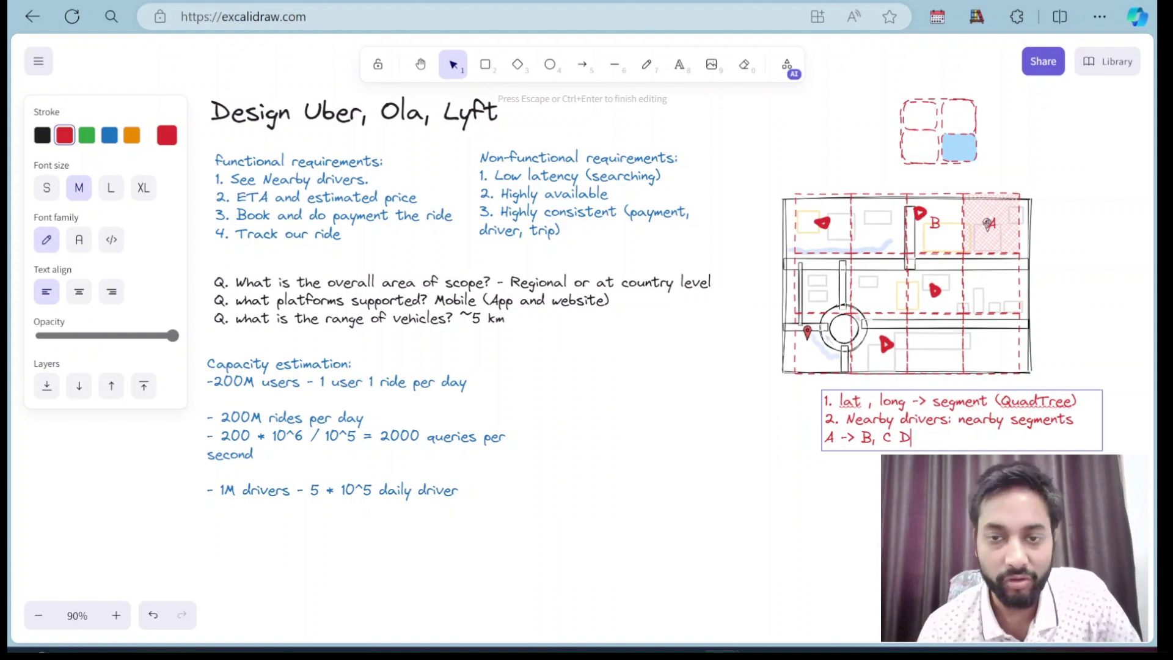
click(596, 475)
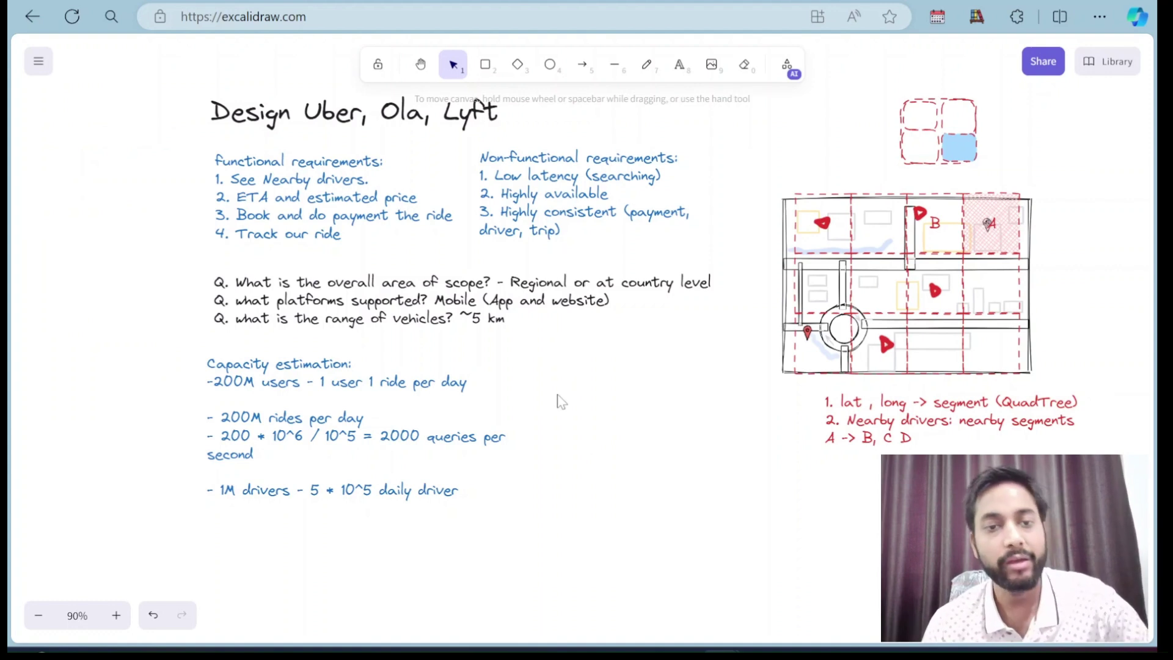
Shift the capacity estimation text block slightly to the right, in line with the questions above it
mouse_move(342, 421)
mouse_down()
mouse_move(348, 290)
mouse_move(361, 425)
mouse_move(350, 423)
mouse_up()
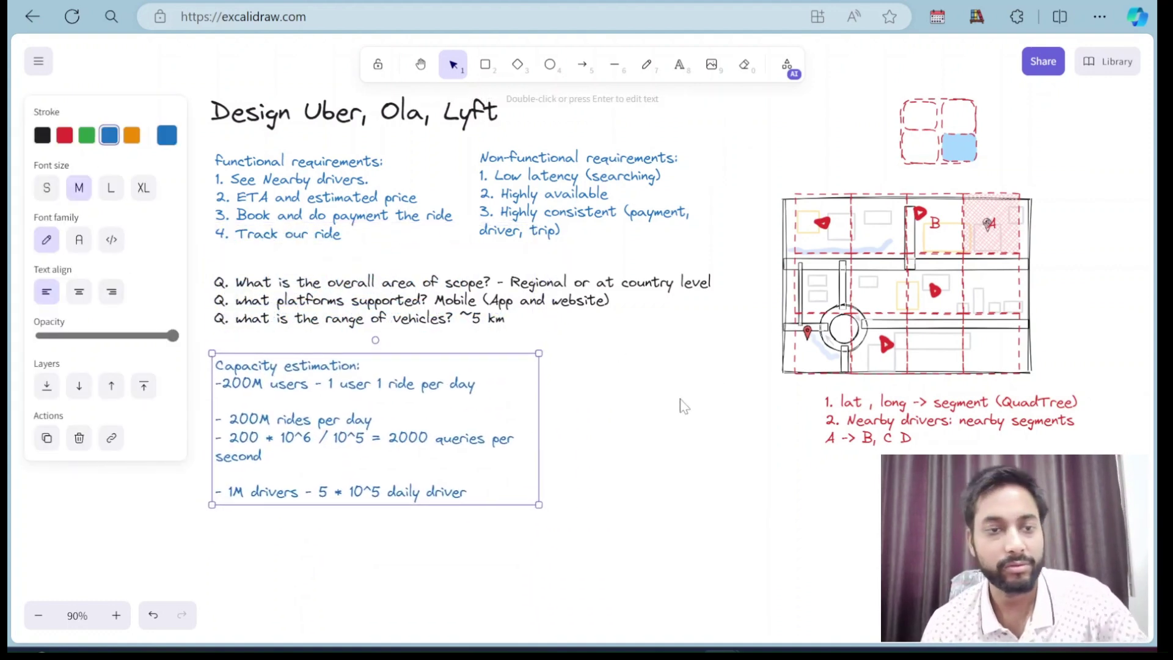
drag(694, 389, 598, 474)
Go to the empty canvas area below the notes and look through the shape library for system design components
scroll(597, 474, down, 5)
scroll(598, 473, down, 1)
scroll(114, 503, up, 5)
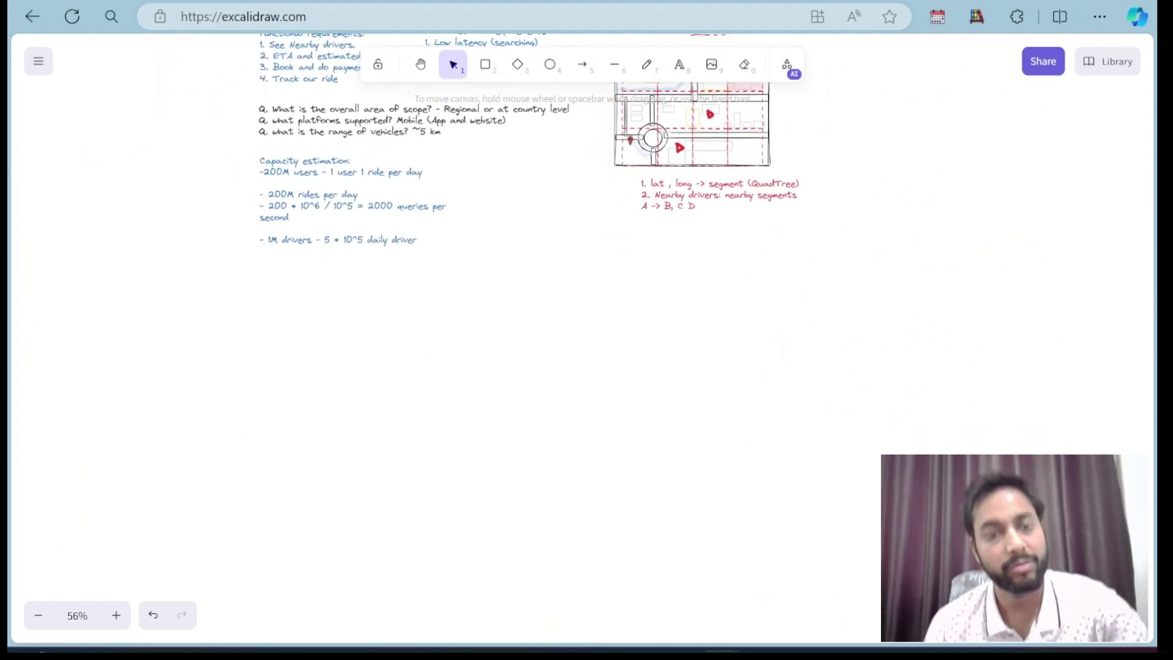
scroll(586, 330, down, 5)
scroll(587, 330, up, 3)
scroll(586, 330, up, 3)
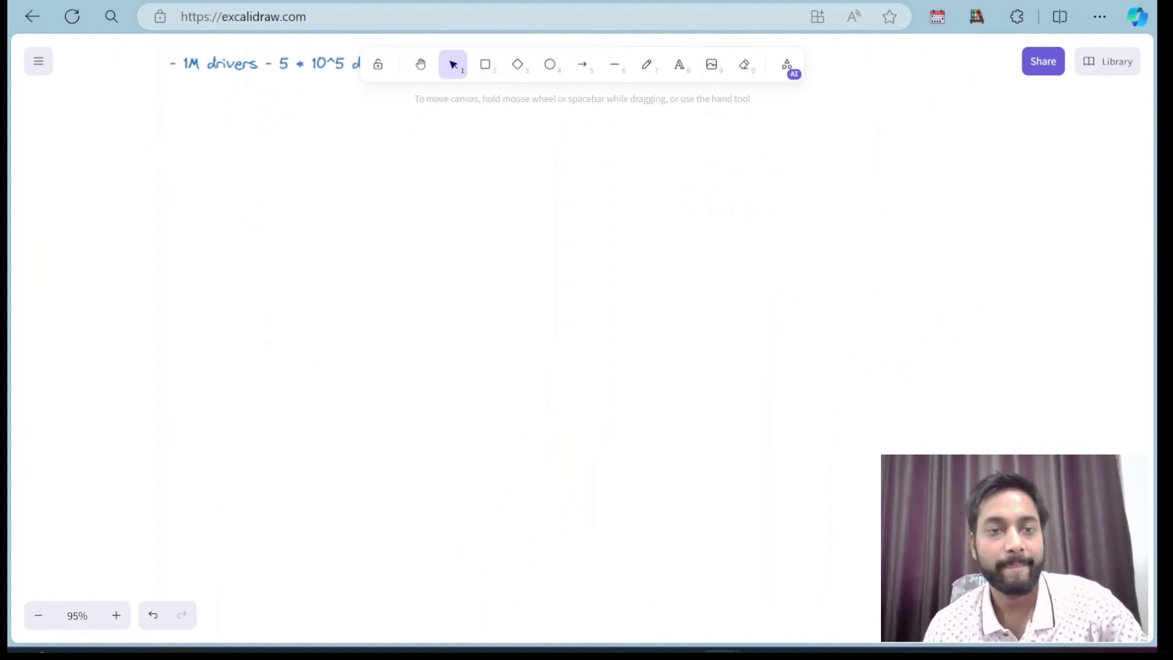
scroll(226, 327, down, 1)
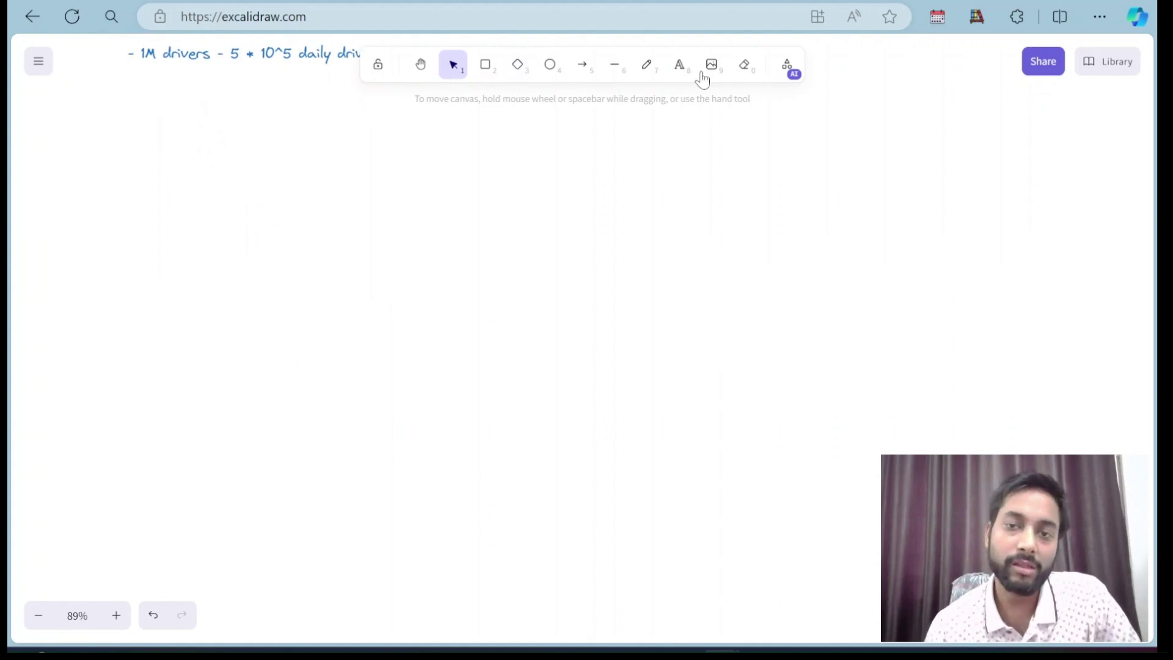
click(1116, 74)
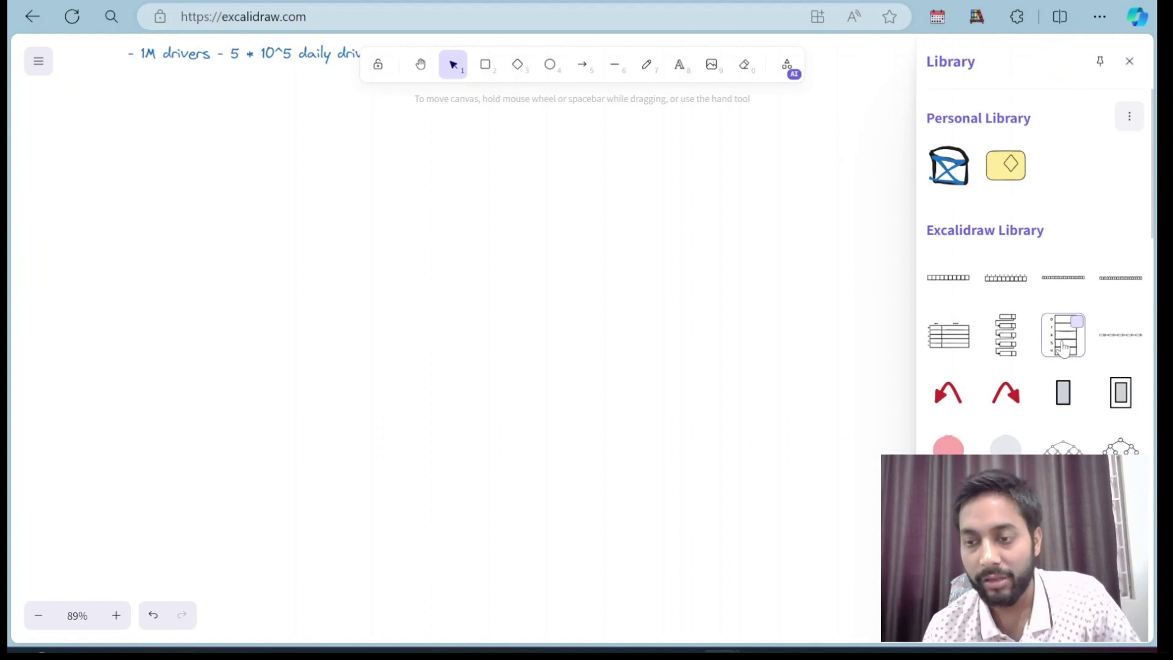
scroll(1039, 446, down, 6)
scroll(1037, 450, down, 10)
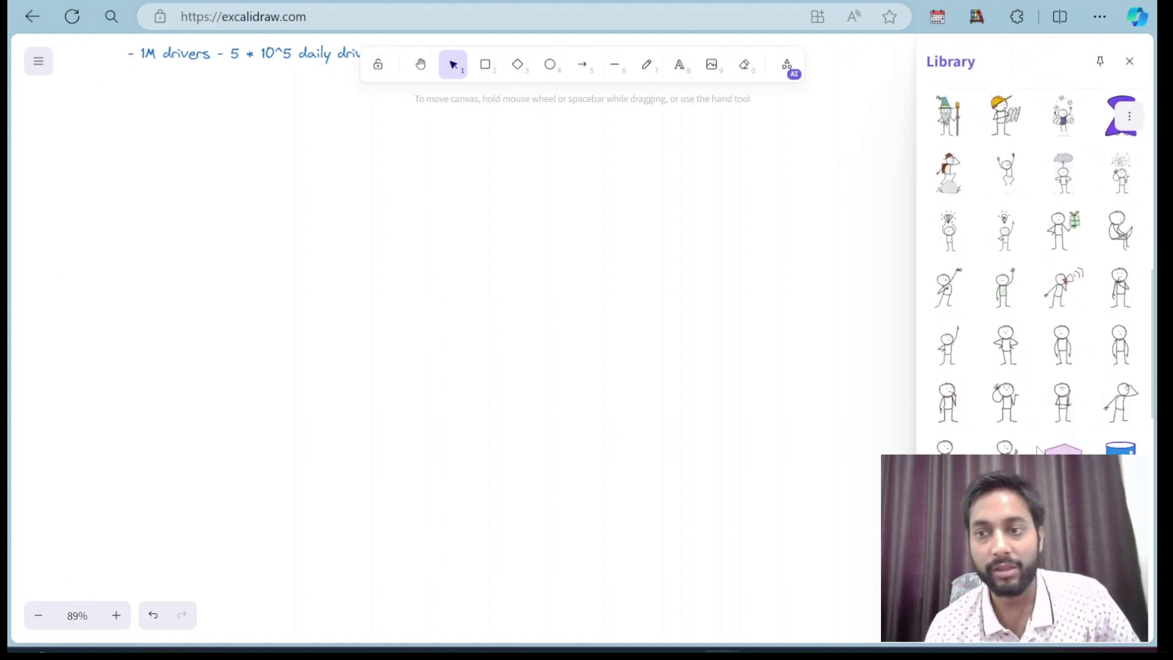
scroll(1037, 449, up, 15)
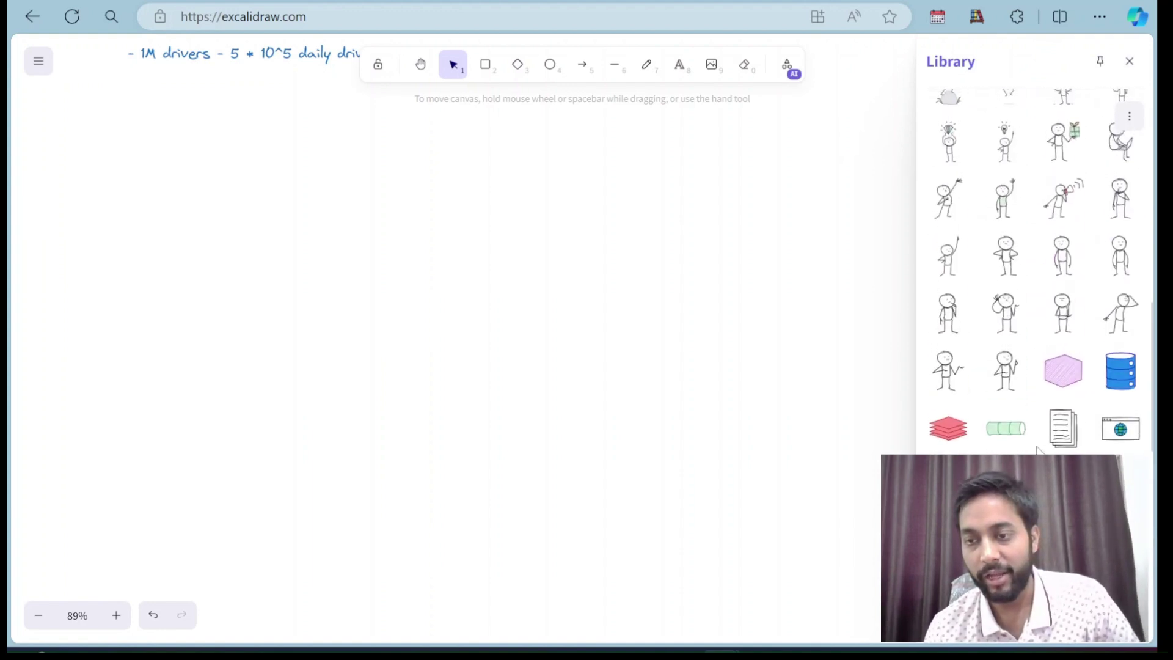
scroll(1036, 449, down, 16)
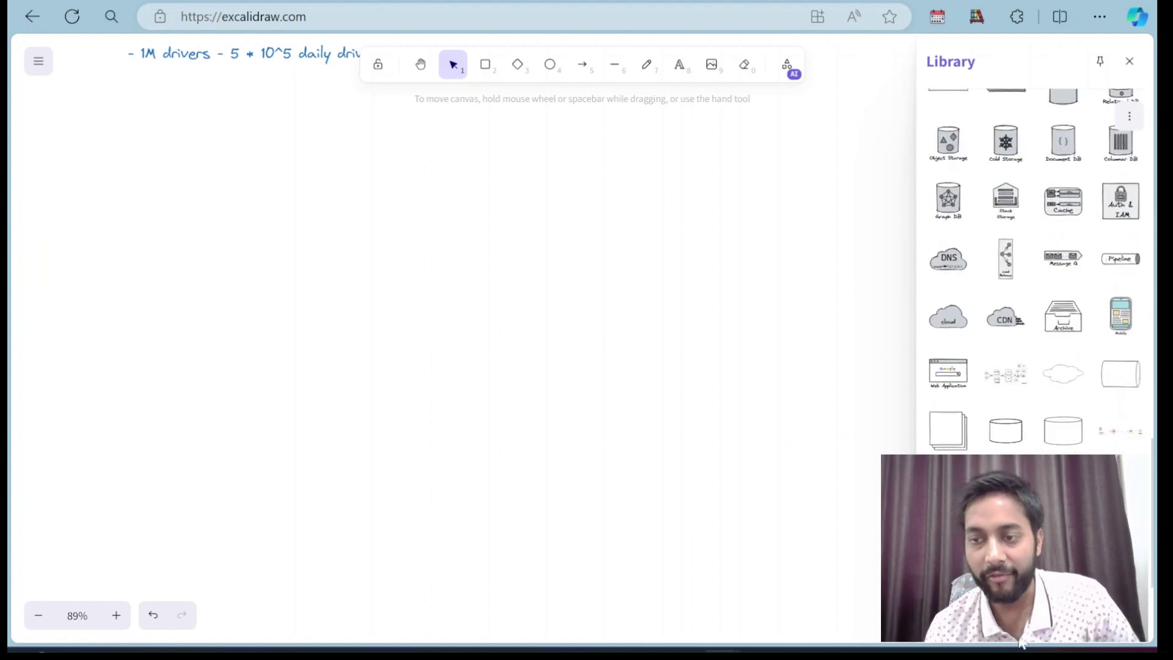
Open the directory of public Excalidraw libraries and search it for "system design"
click(1034, 626)
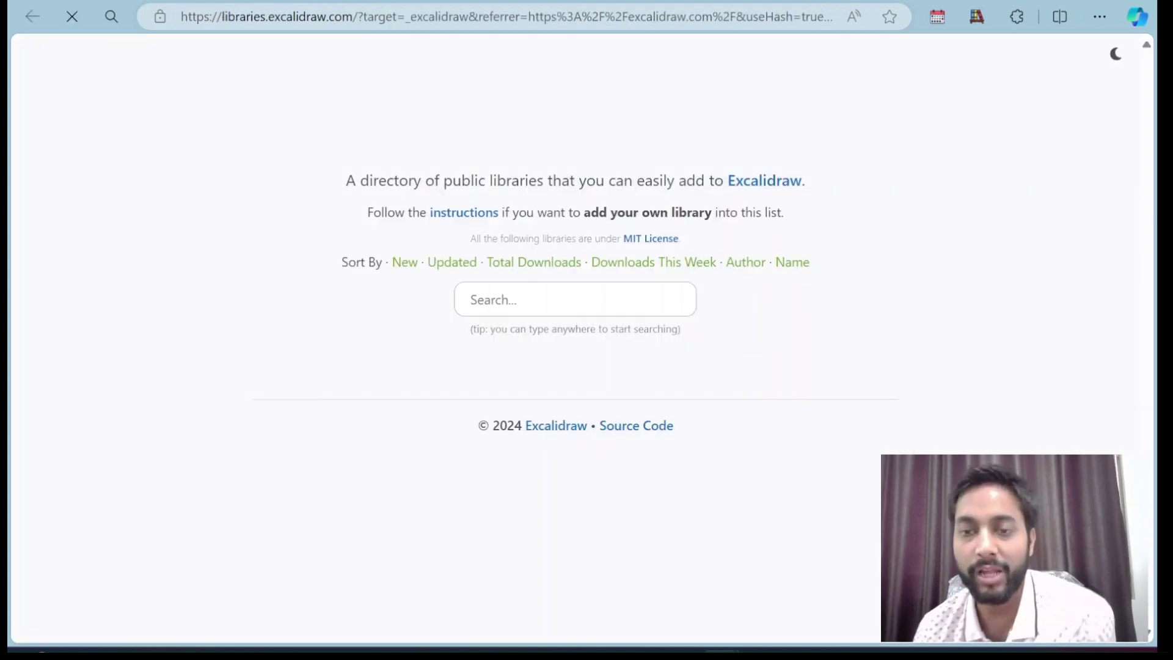
click(549, 299)
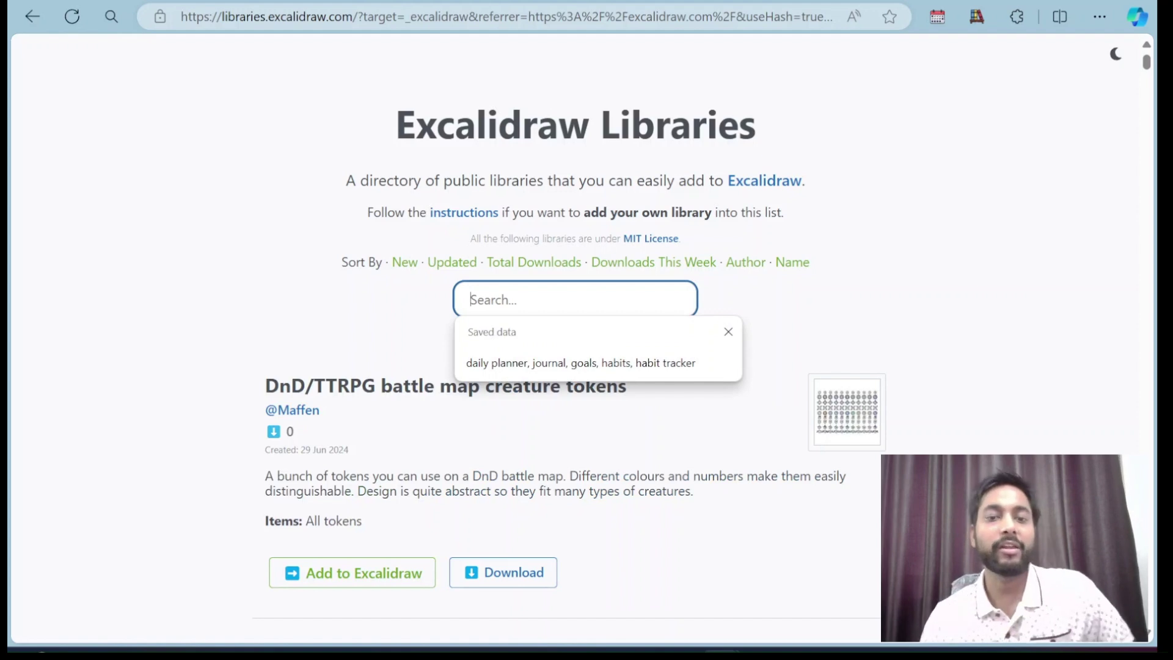
text(system design)
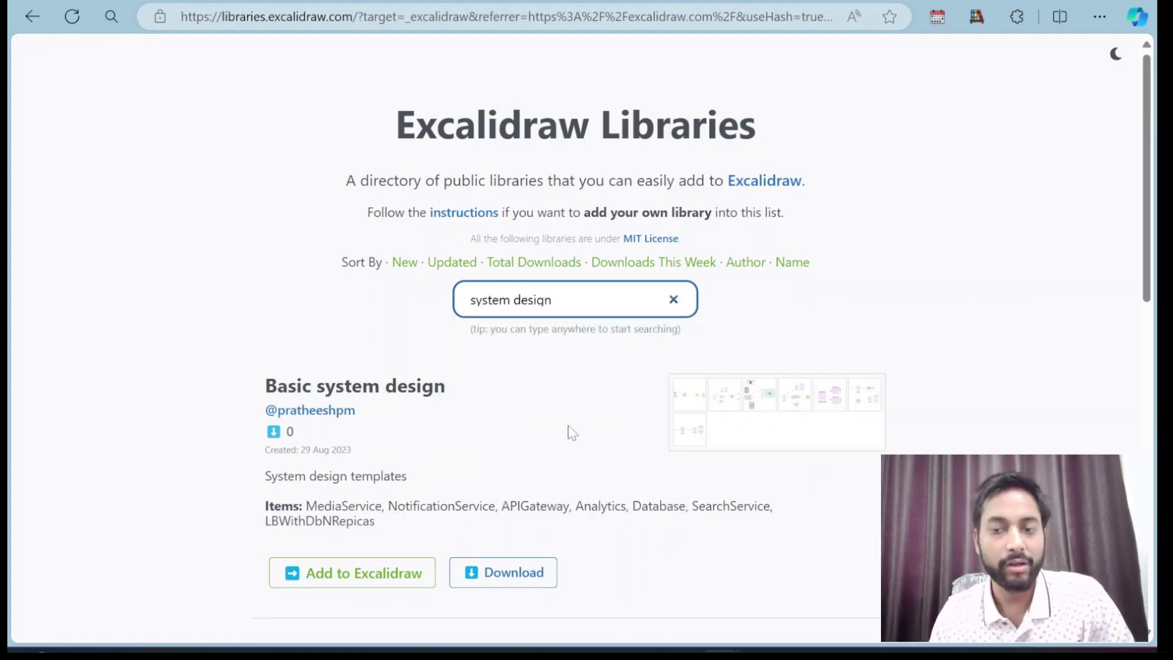
Look through the libraries found for "system design" in the directory and clear the search
scroll(571, 448, down, 12)
scroll(572, 449, up, 1)
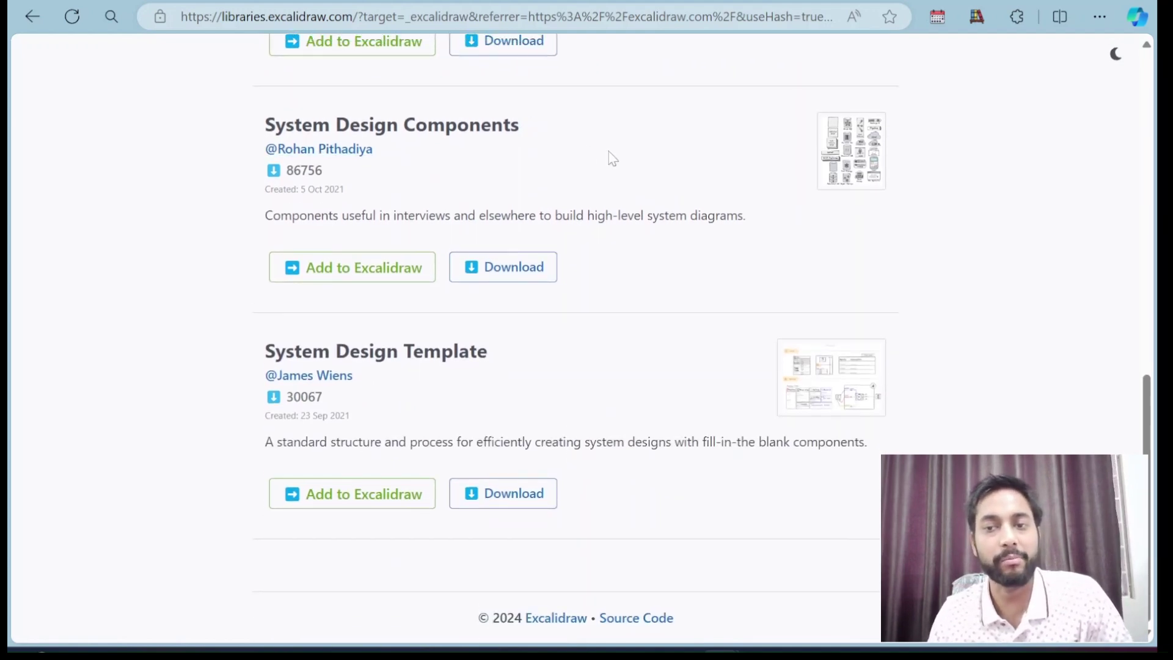
scroll(609, 151, up, 1)
scroll(609, 152, up, 10)
scroll(611, 157, down, 1)
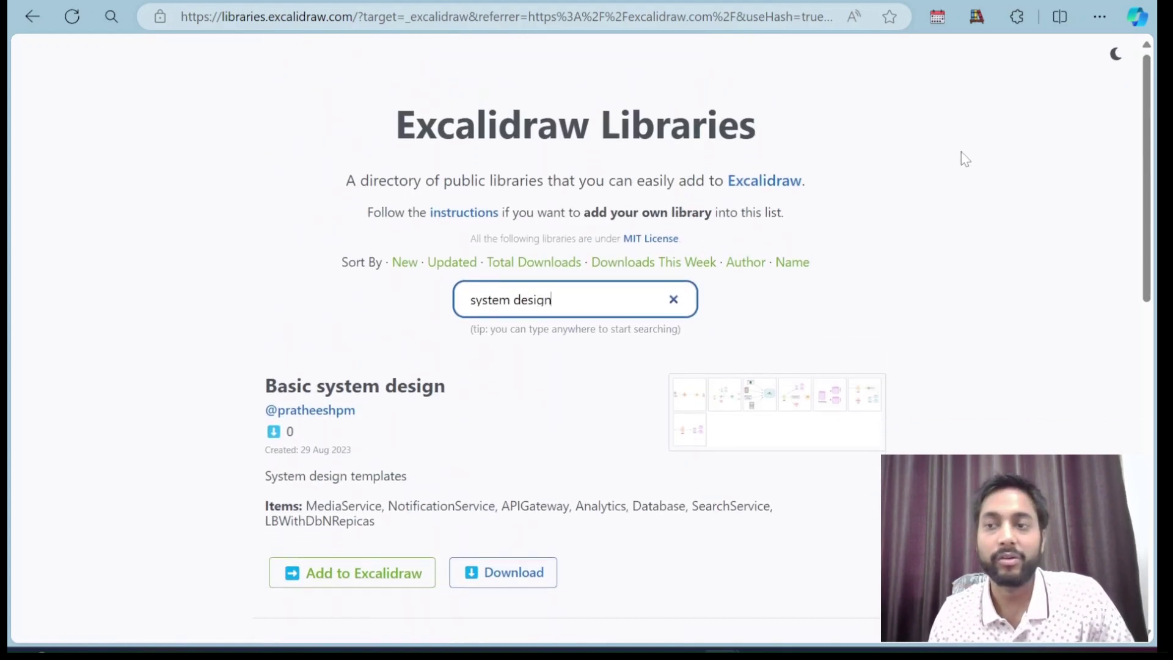
click(673, 300)
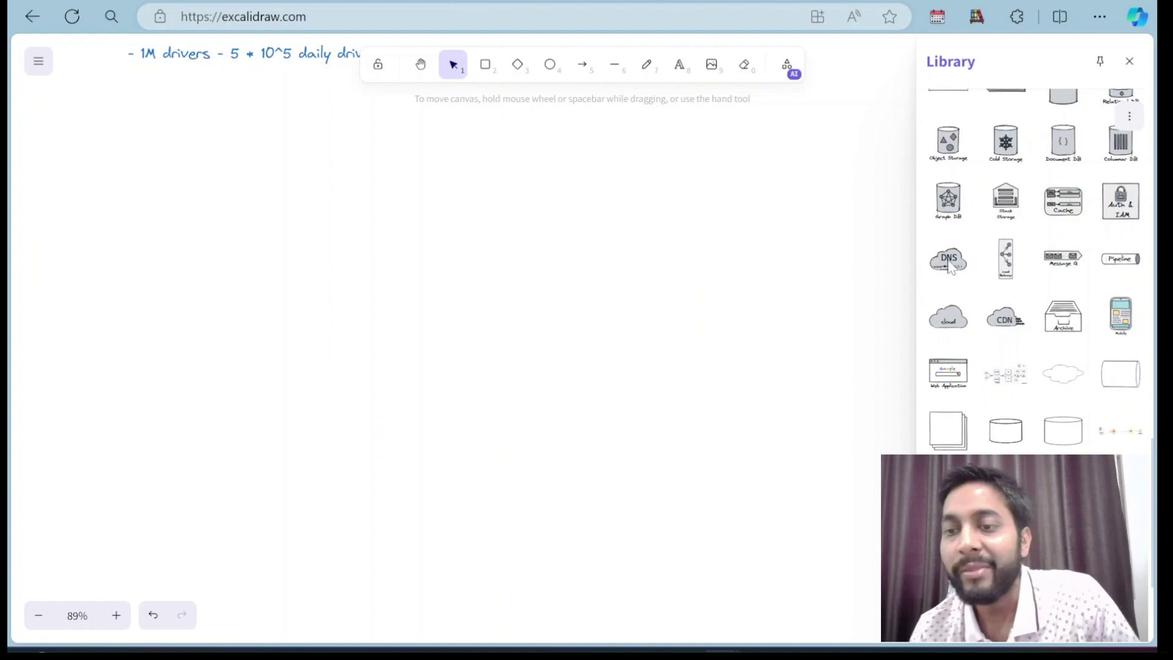
Insert the library's stick figure with raised arms at the far left of the empty canvas area
scroll(1034, 229, up, 12)
scroll(1036, 222, down, 10)
scroll(1036, 222, down, 2)
scroll(1036, 222, up, 7)
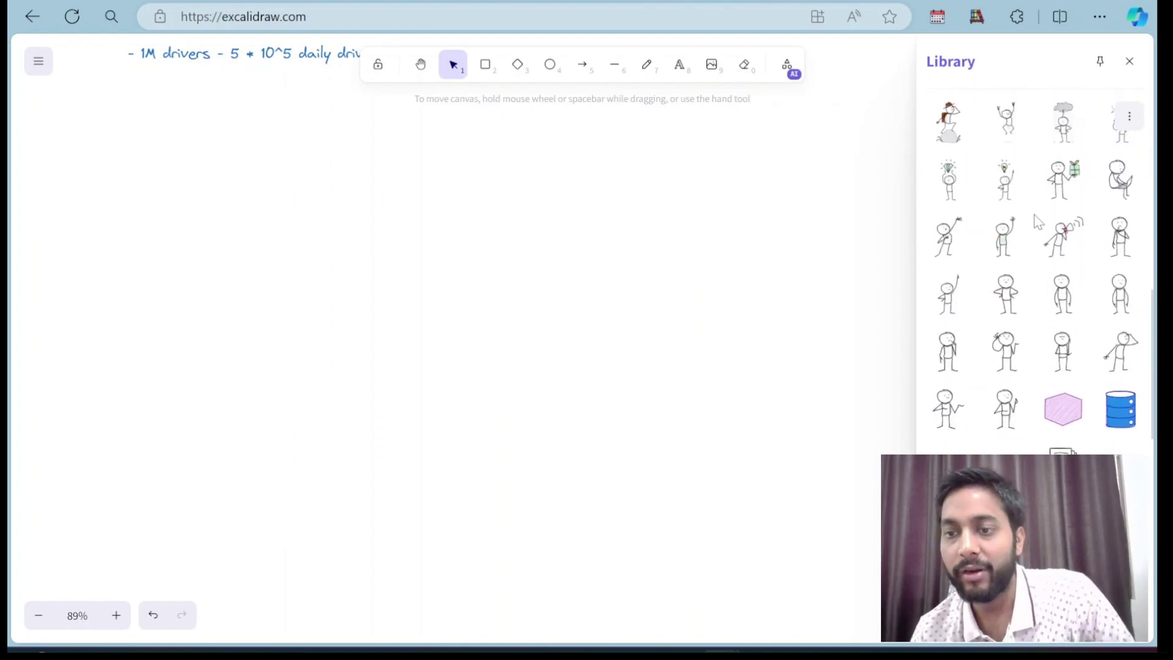
scroll(1038, 222, up, 2)
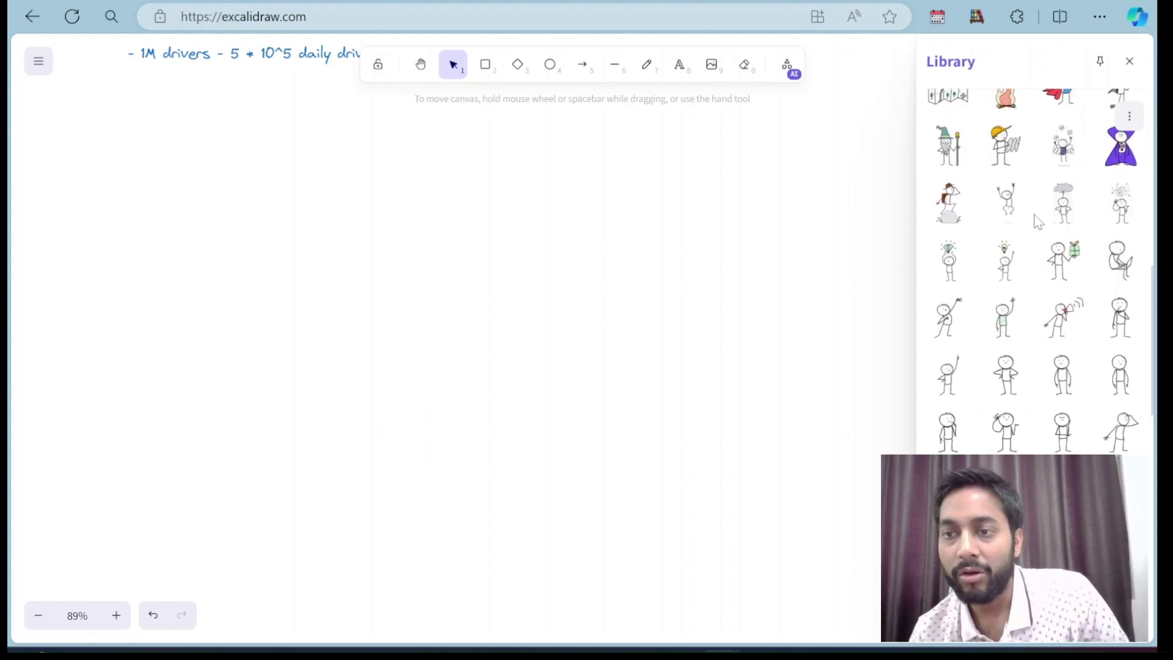
scroll(1038, 222, up, 1)
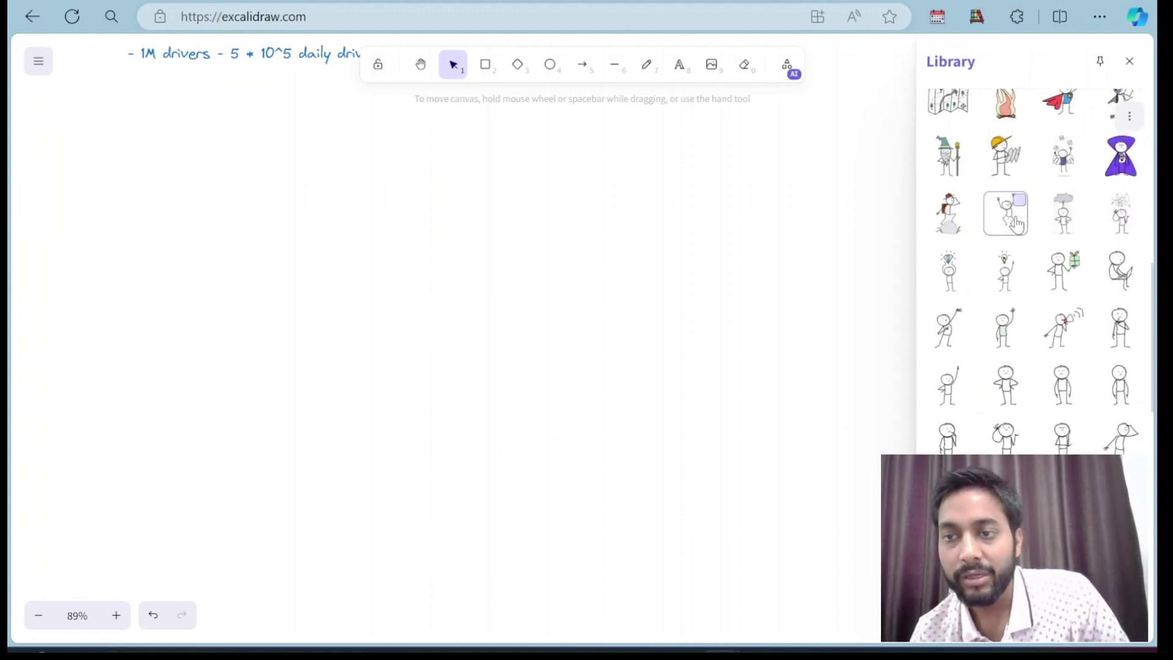
drag(1014, 226, 301, 404)
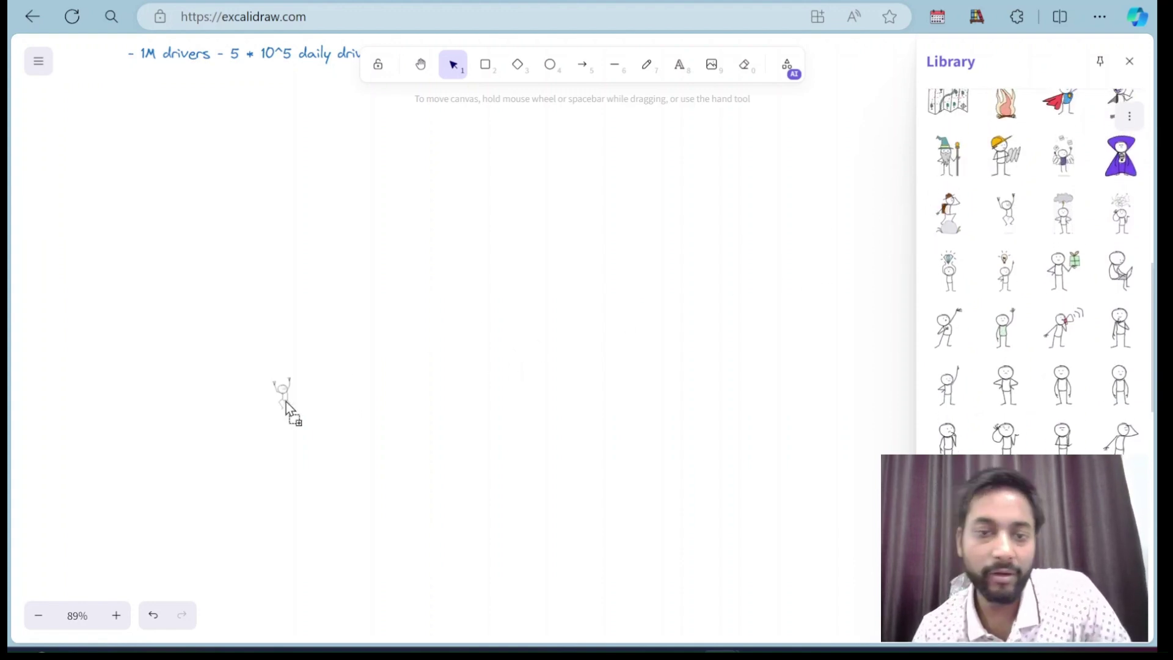
drag(162, 397, 174, 445)
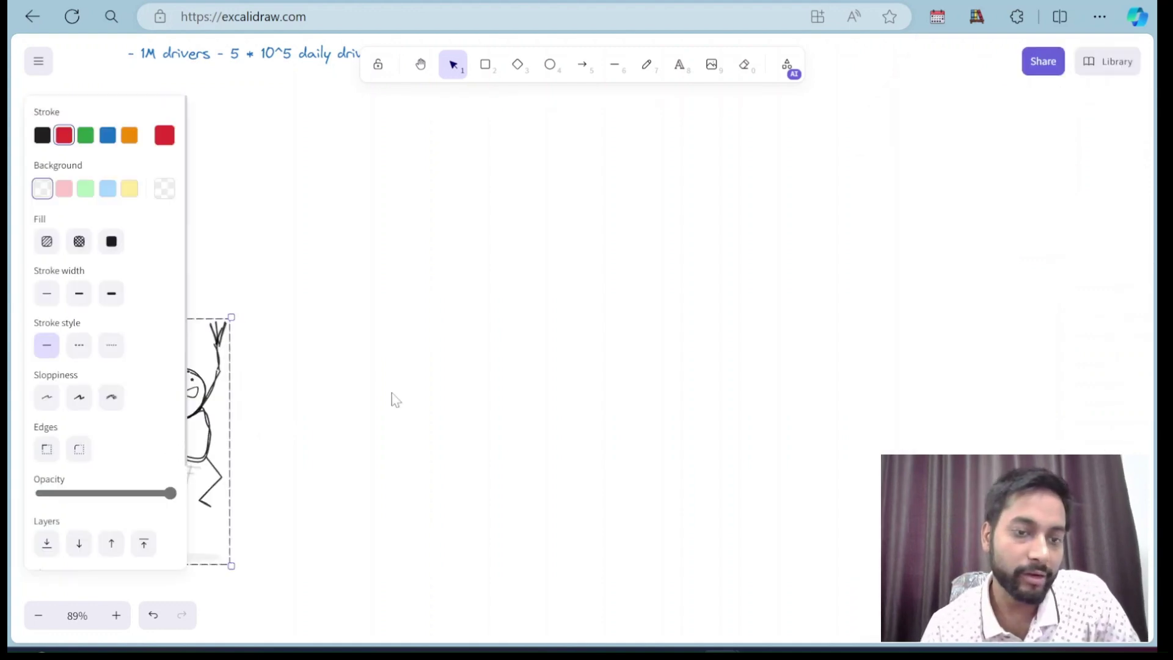
Shrink the stick figure to a small icon and set its sloppiness to the lowest level
click(448, 395)
click(181, 409)
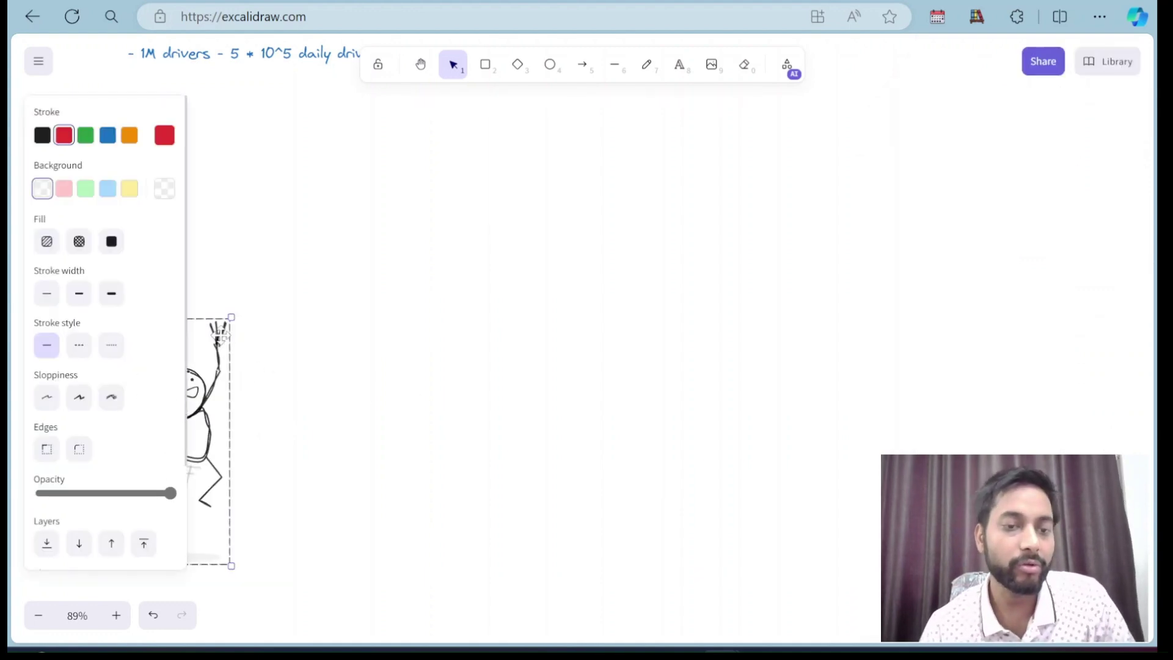
drag(232, 317, 151, 456)
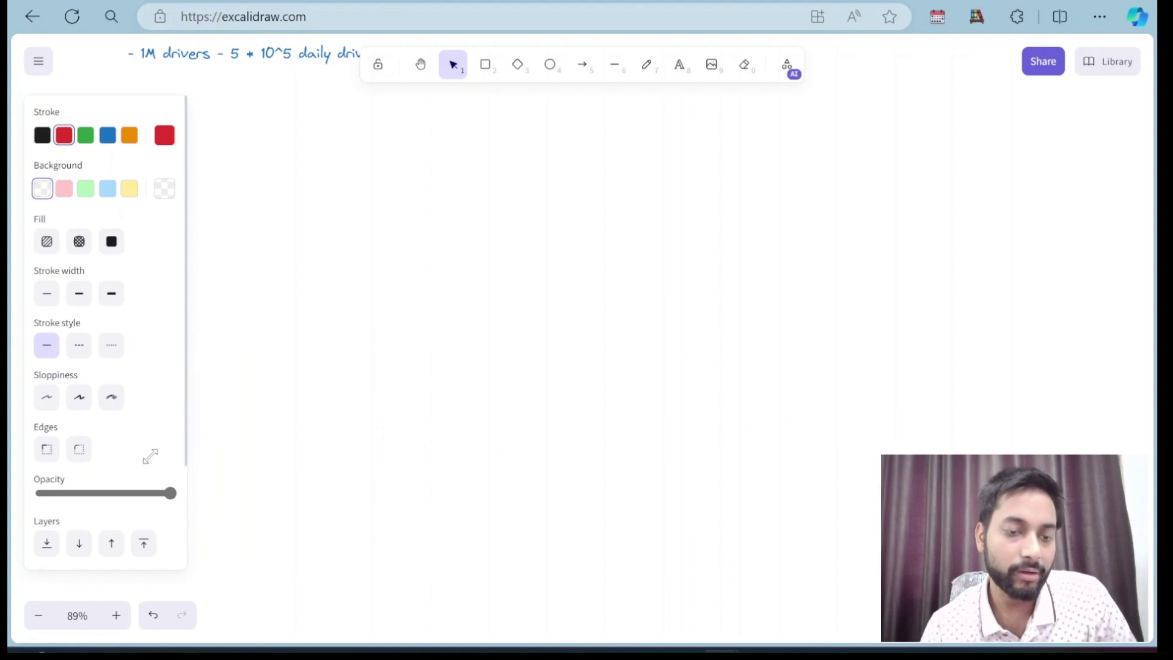
scroll(410, 396, left, 2)
scroll(410, 396, down, 2)
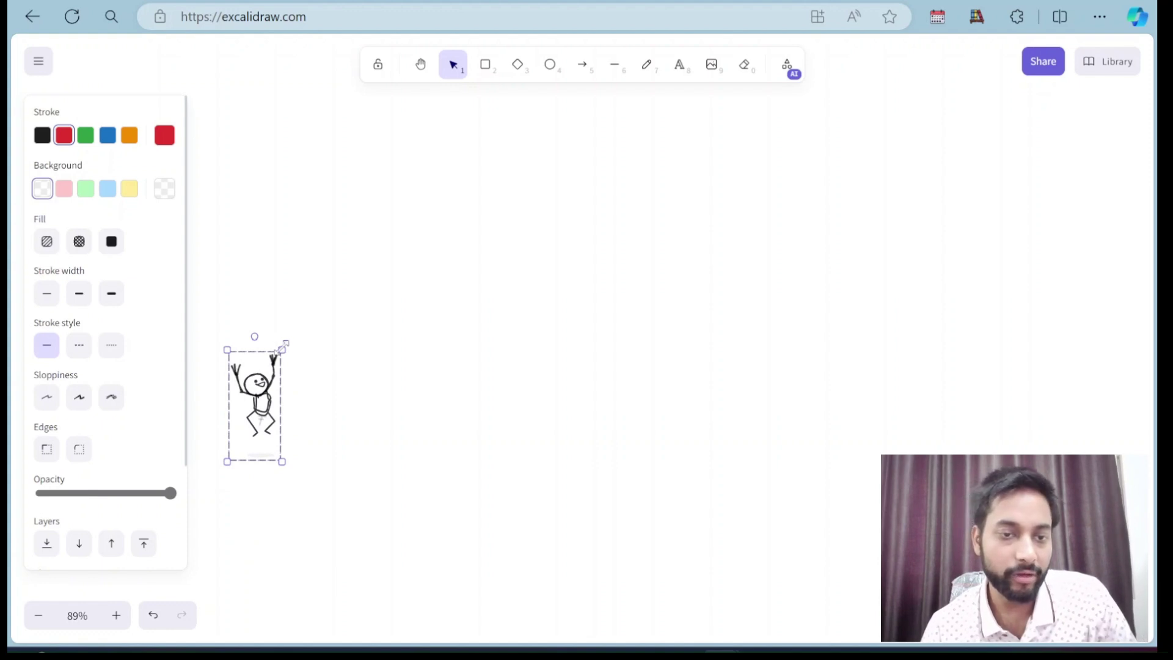
drag(282, 350, 258, 390)
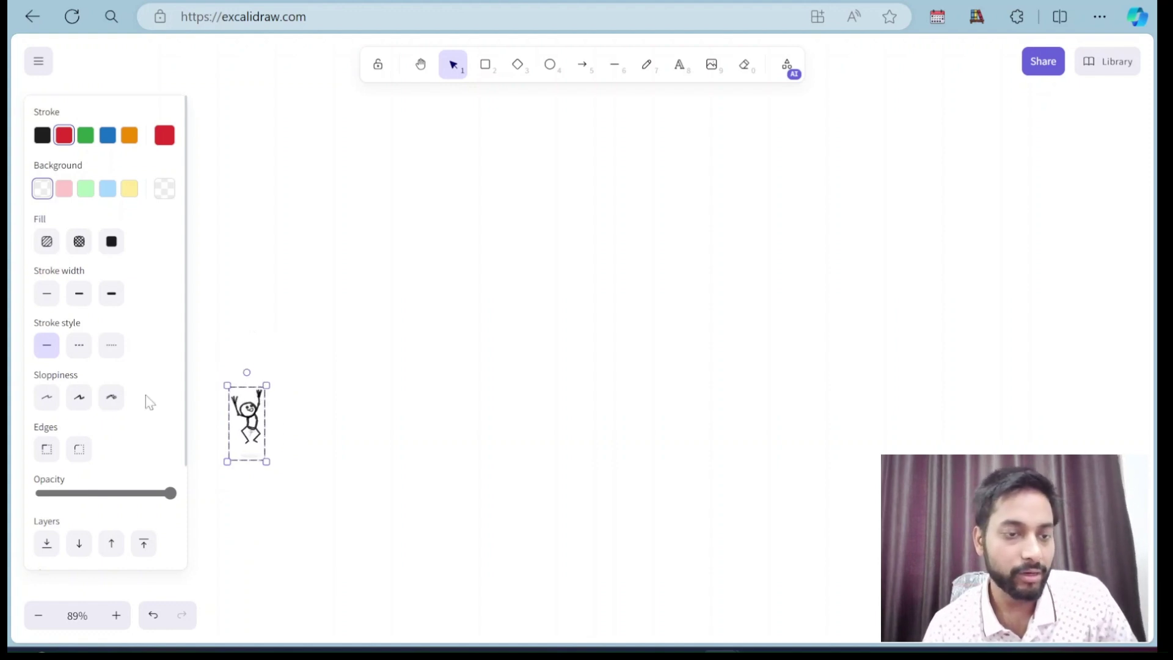
click(46, 397)
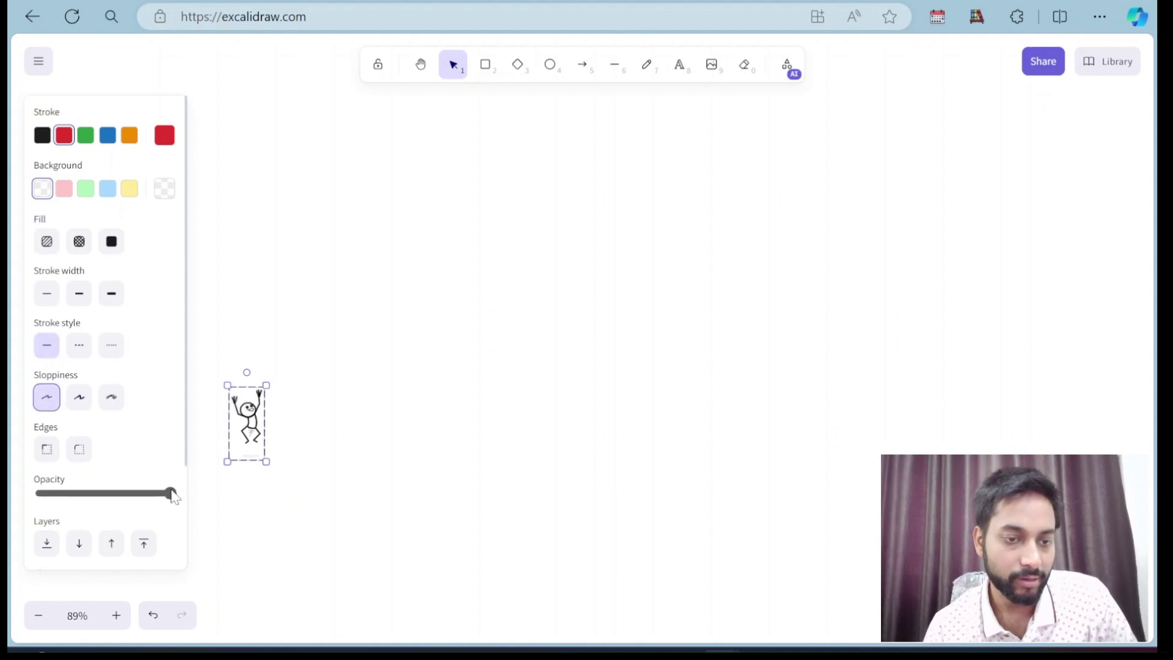
click(354, 448)
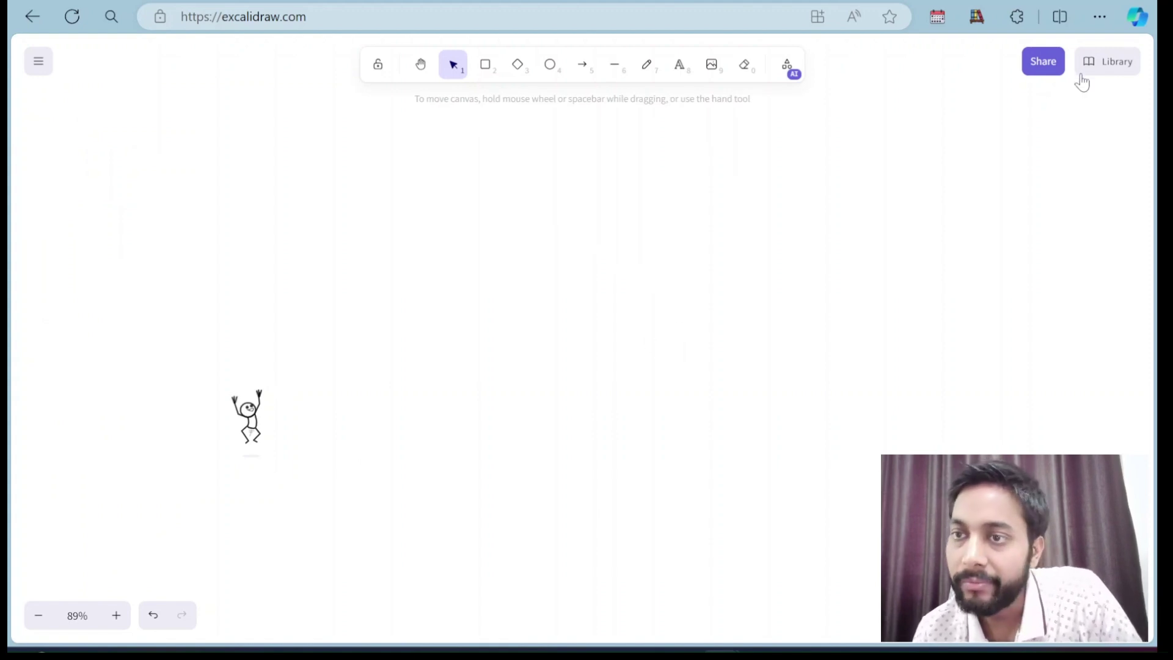
Insert the mobile device shape from the library, shrink it and place it immediately right of the stick figure
click(1109, 61)
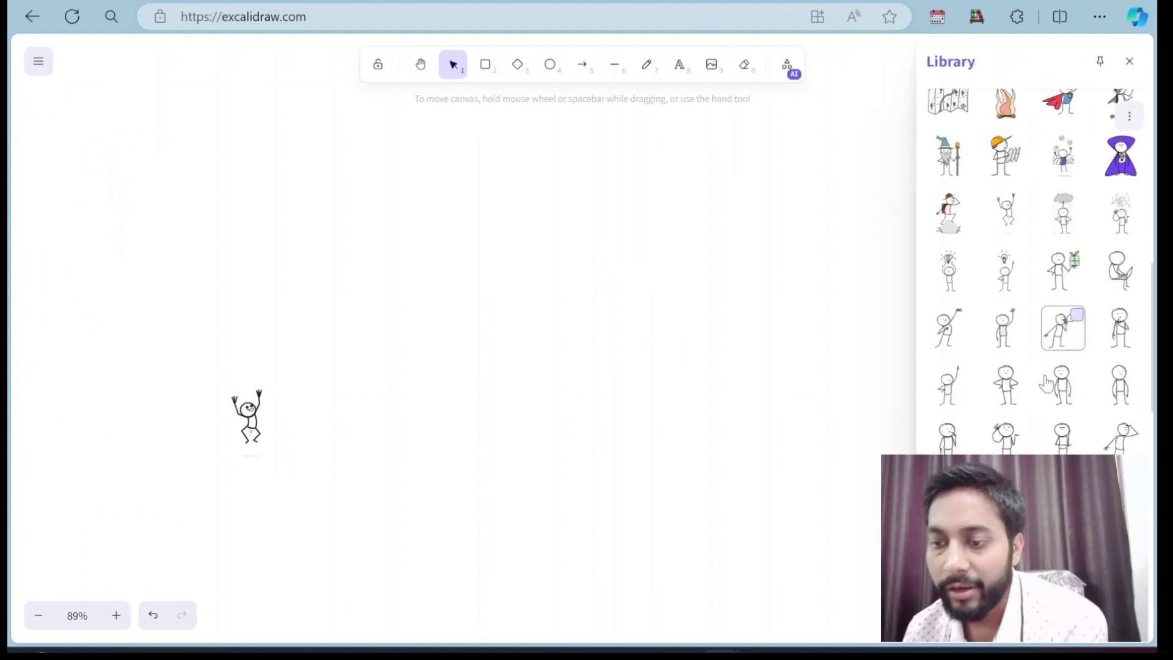
scroll(1023, 406, down, 5)
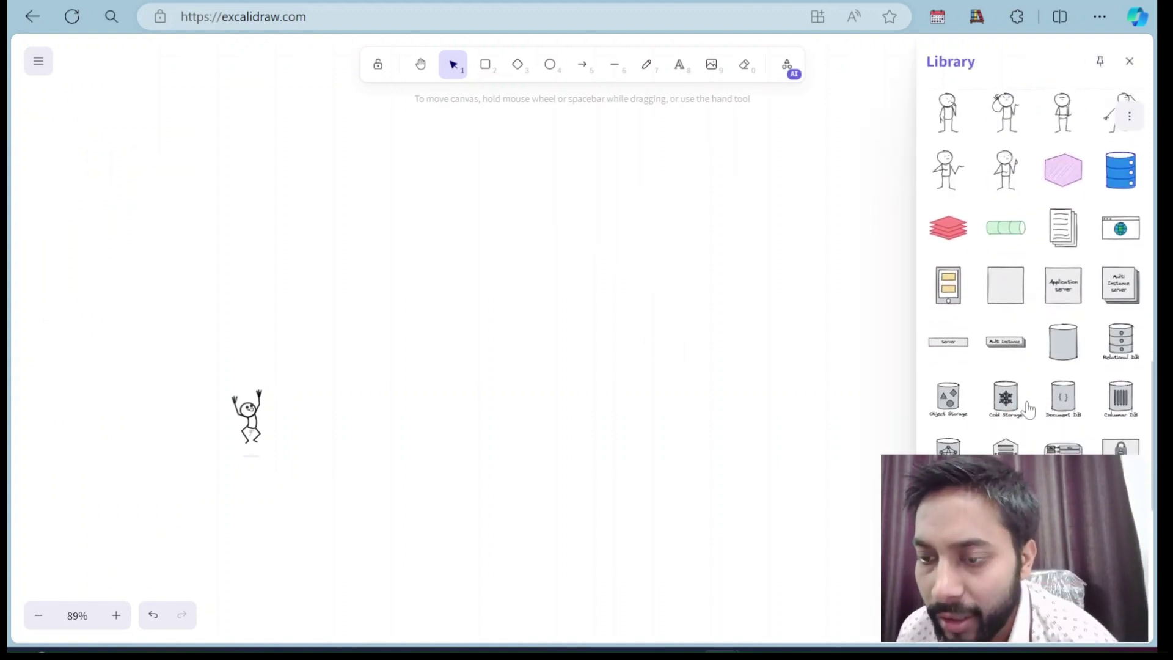
click(951, 281)
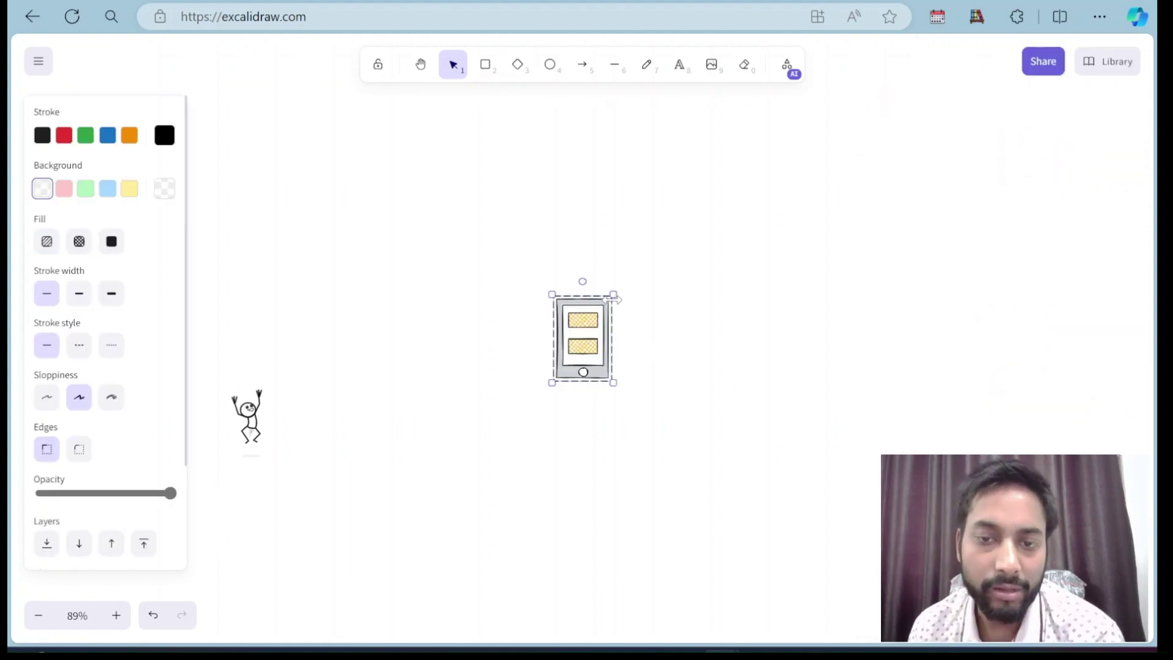
mouse_move(613, 294)
mouse_down()
mouse_move(596, 320)
mouse_move(452, 378)
mouse_move(291, 410)
mouse_up()
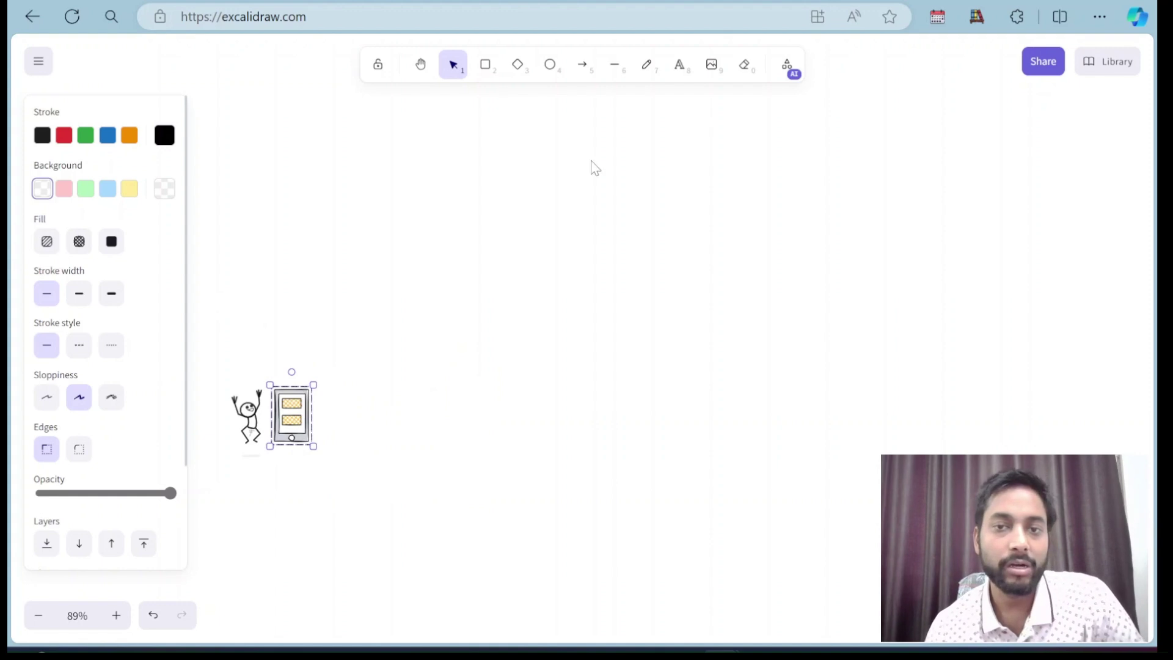
Insert the Load Balancer component from the library and place it to the right of the mobile device
click(485, 64)
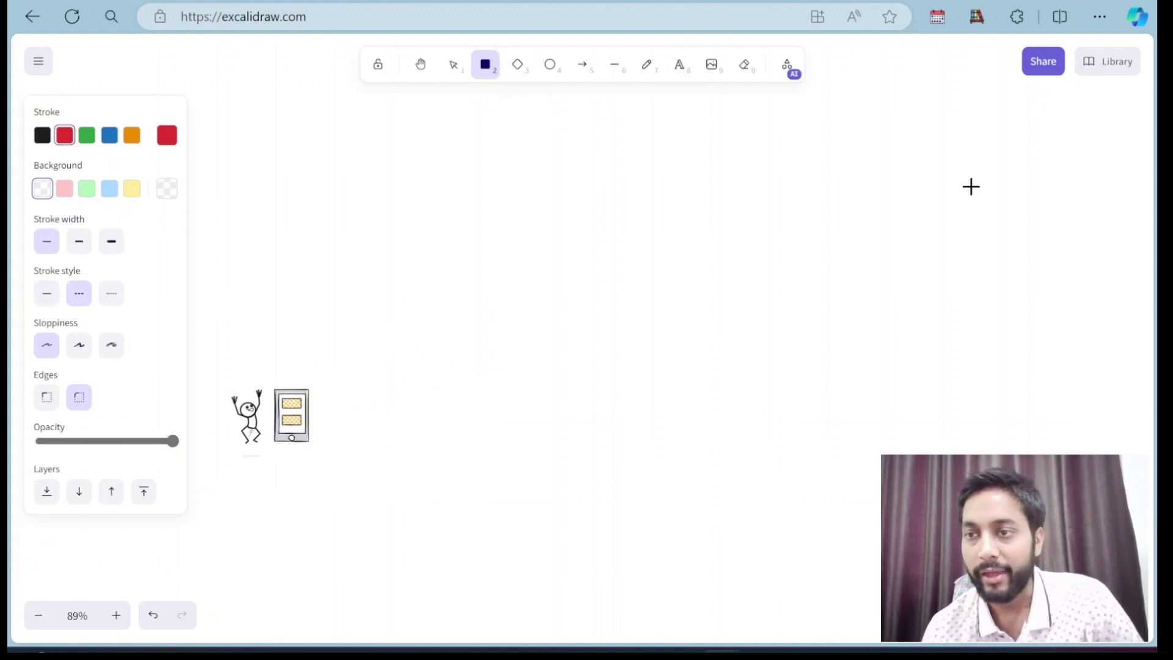
click(1105, 64)
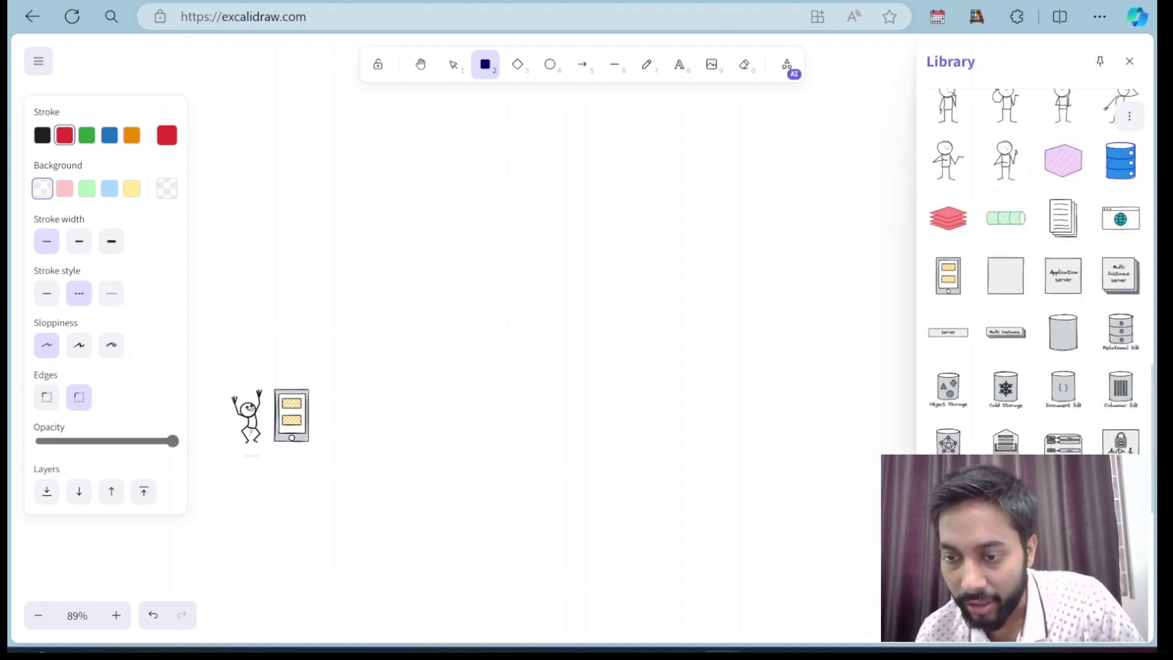
click(1005, 505)
mouse_move(586, 334)
mouse_down()
mouse_move(429, 424)
mouse_move(388, 415)
mouse_up()
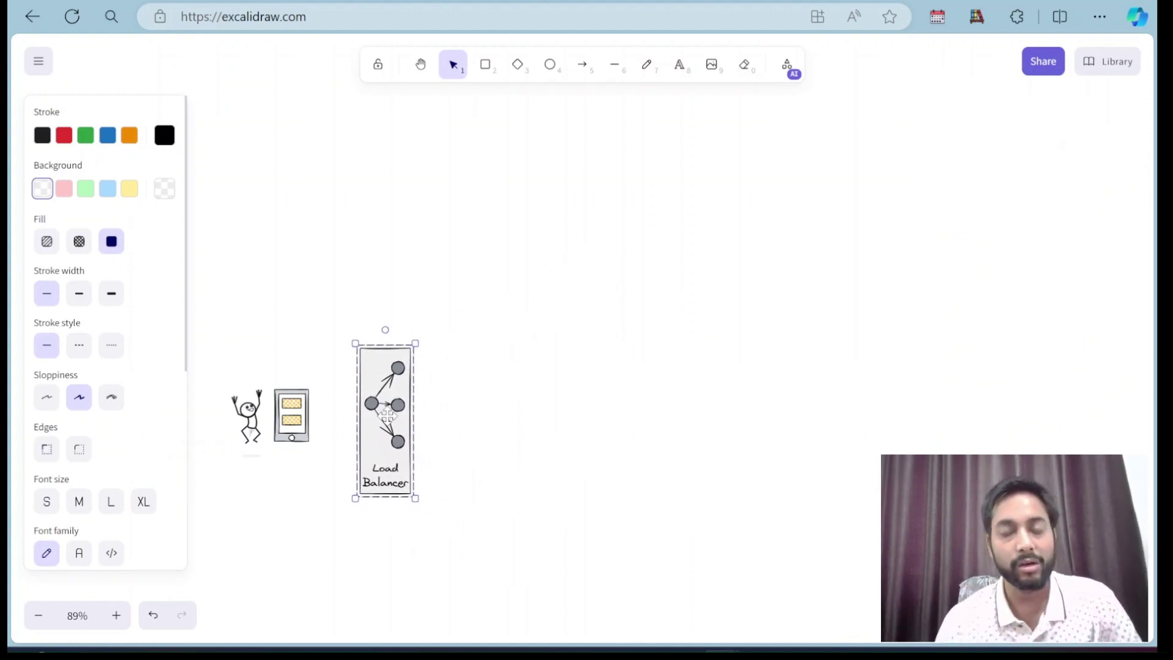
Add the red text label "Driver 1" and position it above the stick figure and mobile device
click(582, 66)
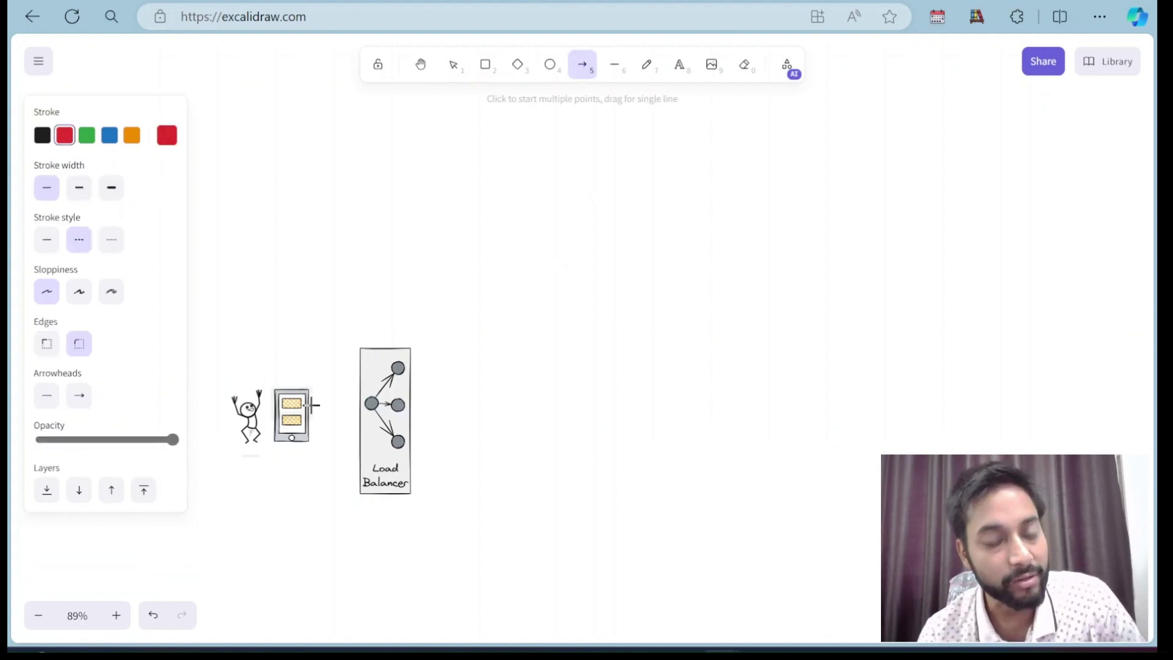
click(678, 64)
click(260, 362)
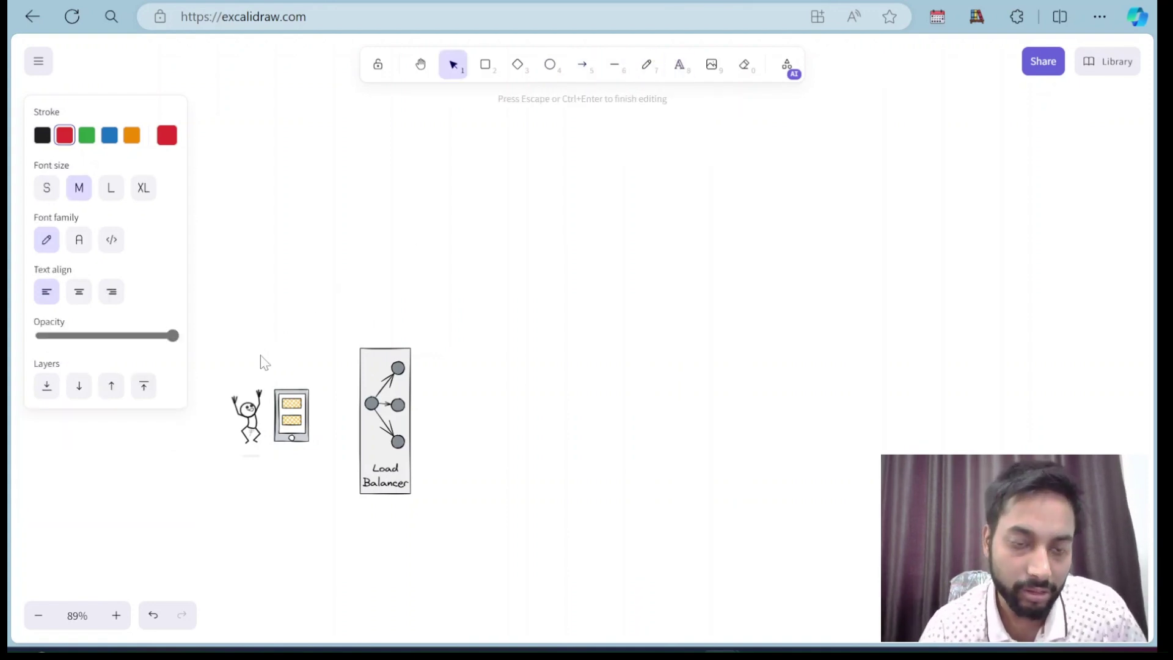
text(Driver 1)
key(Escape)
drag(326, 379, 283, 376)
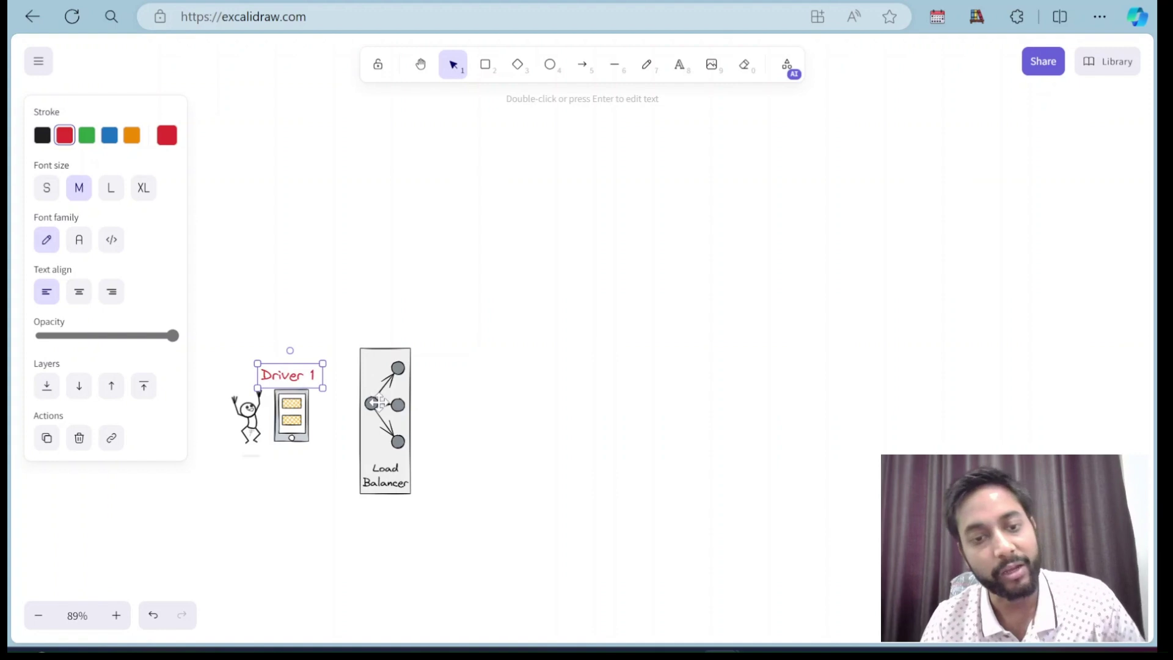
Move the load balancer lower and draw a solid red arrow to it from the mobile device
drag(375, 403, 385, 469)
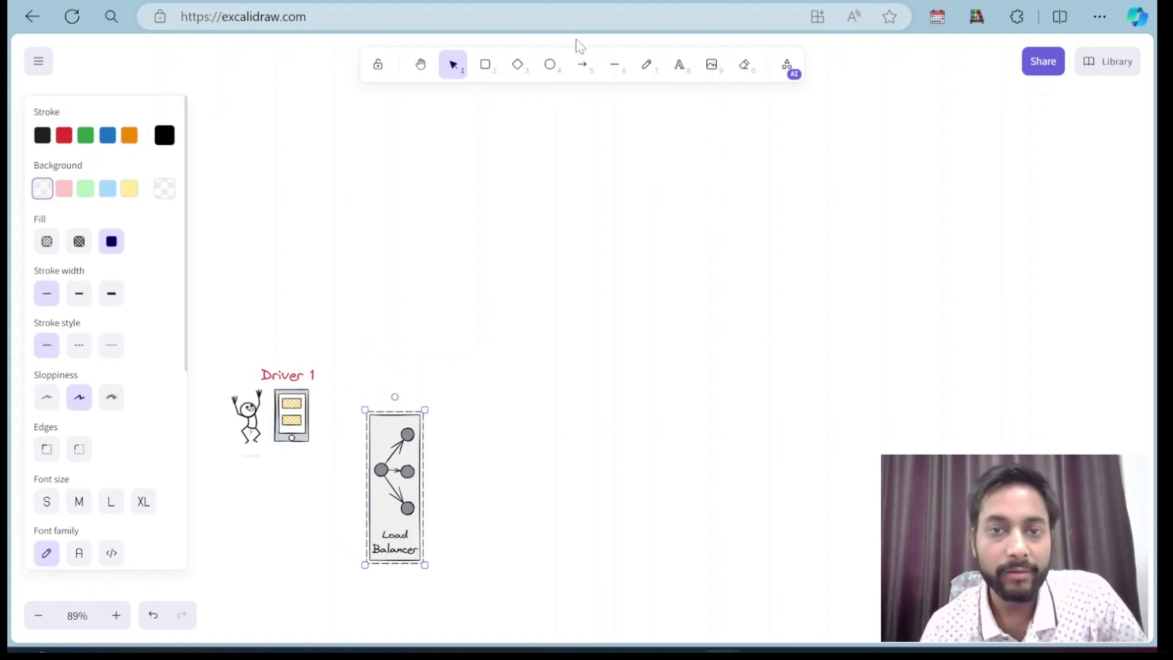
click(582, 66)
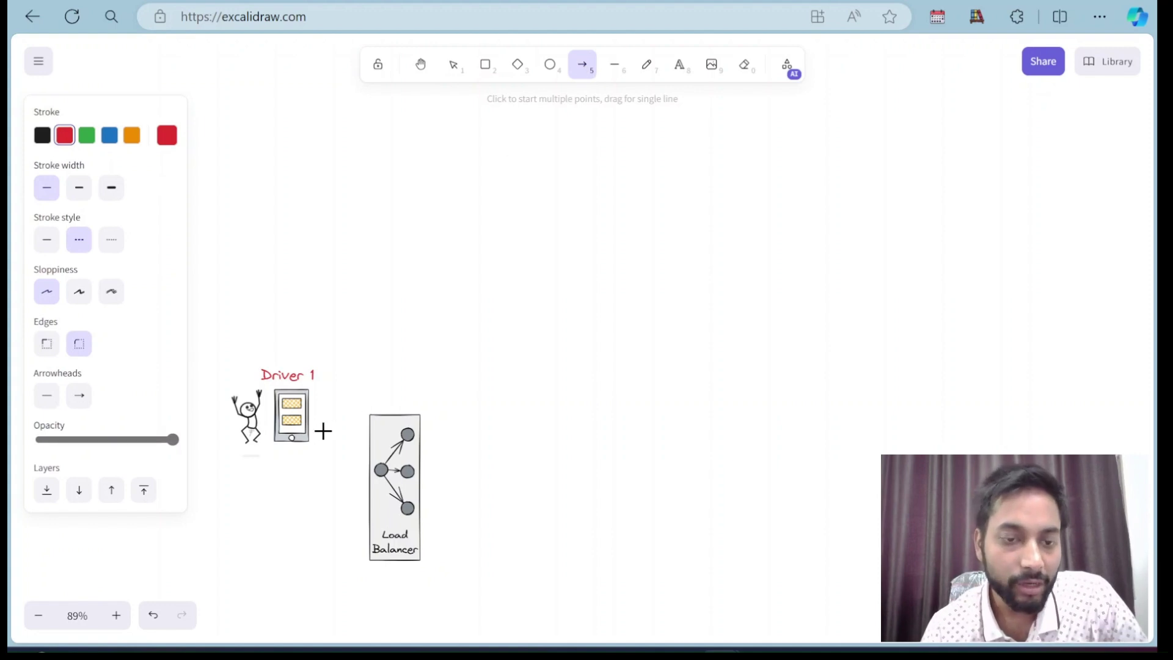
drag(313, 422, 365, 484)
click(46, 244)
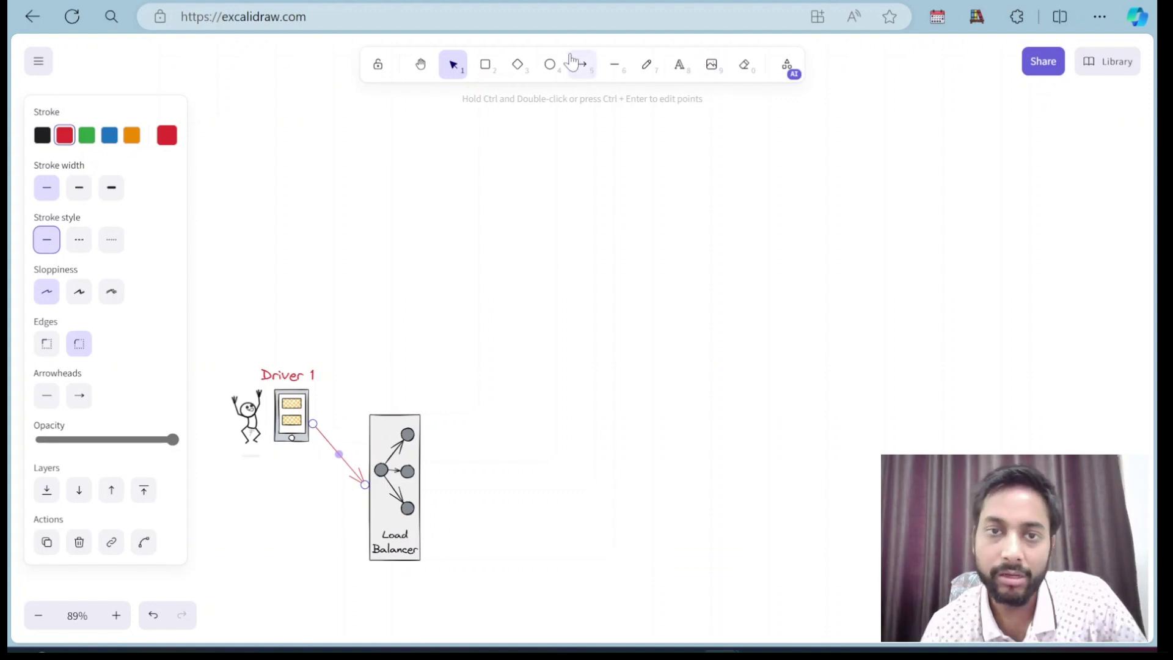
Draw a small rounded red rectangle to the right of the load balancer and give it a light yellow background
click(485, 66)
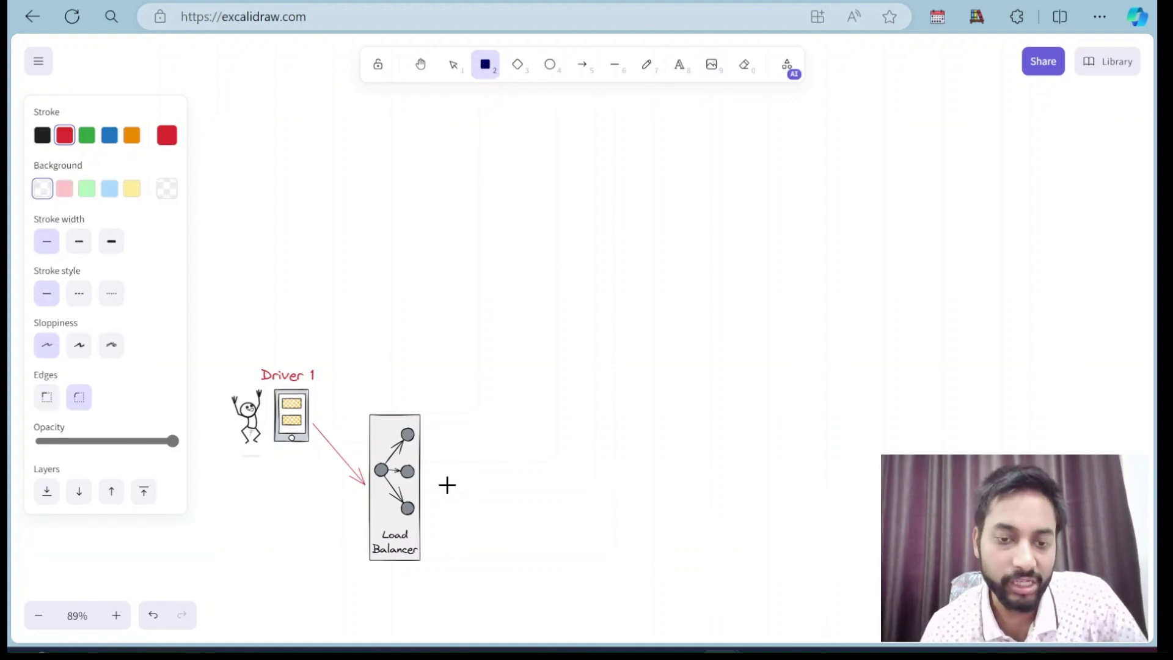
mouse_move(448, 485)
mouse_down()
mouse_move(518, 552)
mouse_move(534, 530)
mouse_up()
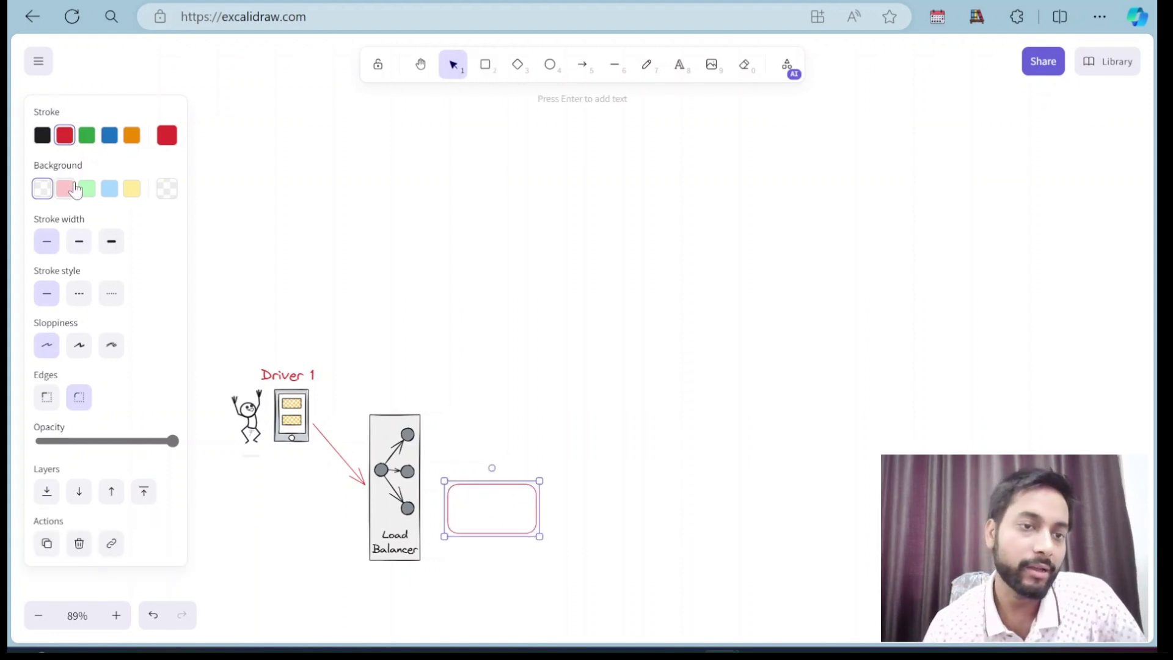
click(131, 191)
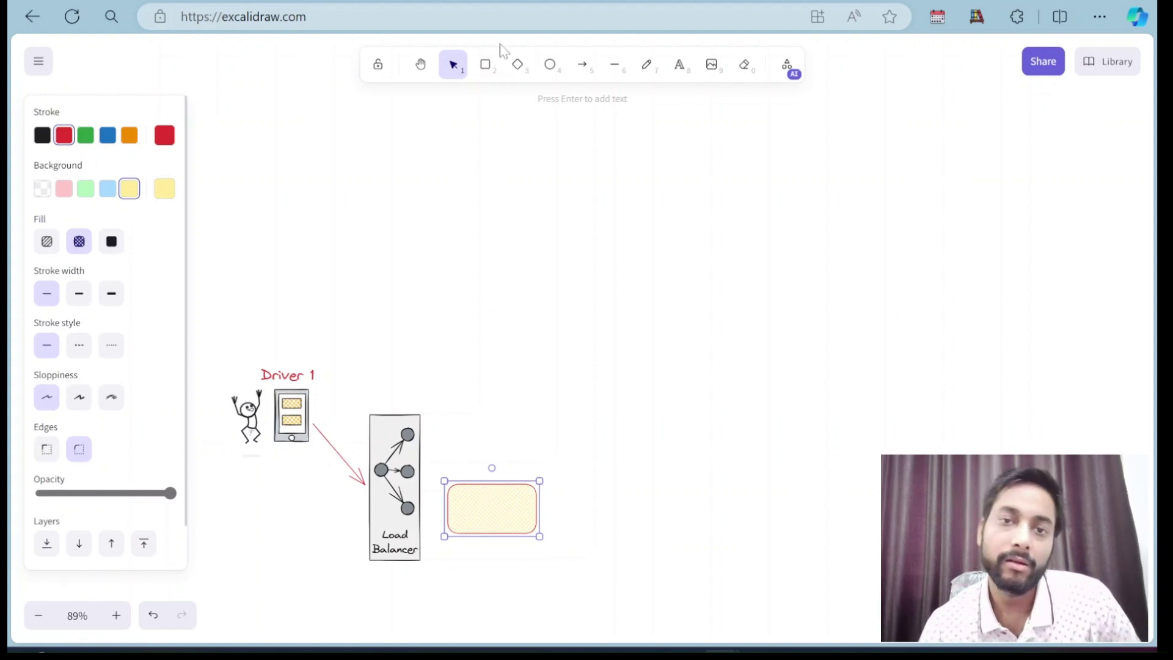
Label the yellow rounded rectangle beside the load balancer "Web Socket Manager" on two lines
double_click(488, 516)
text(Web)
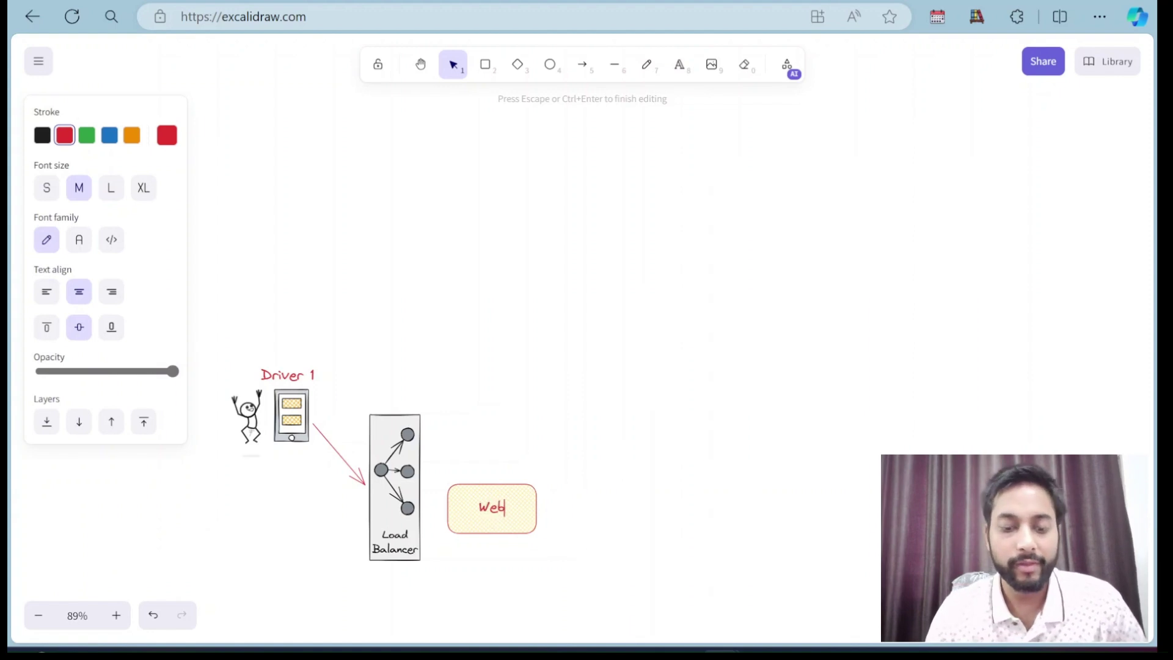
text( Socket)
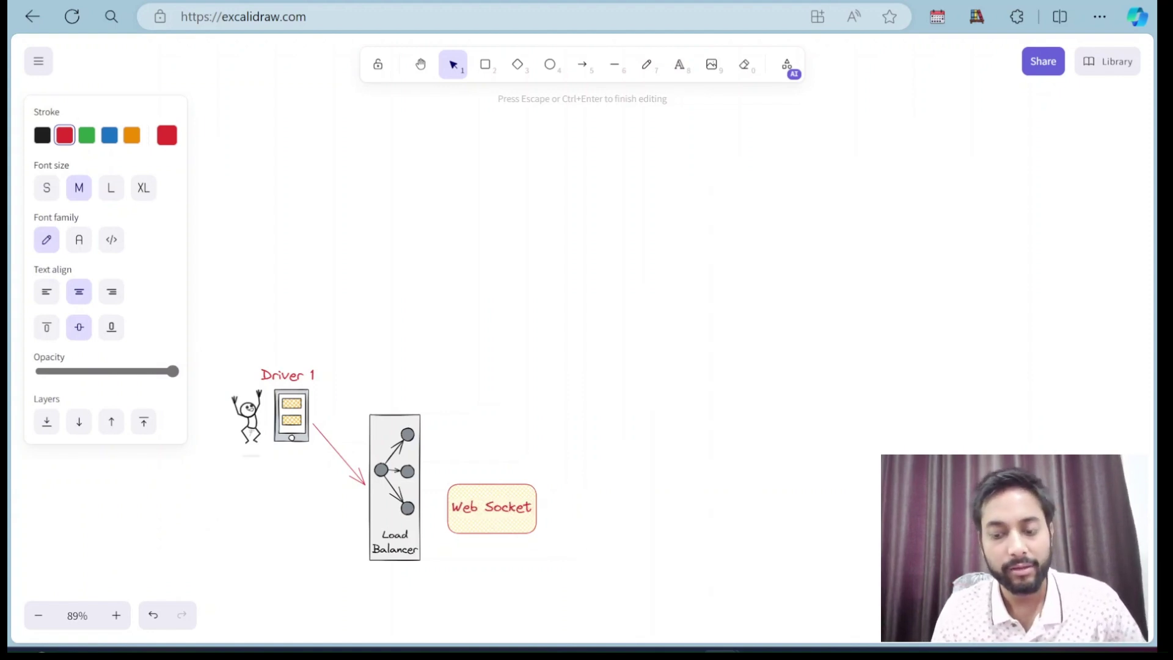
key(Return)
text(Manager)
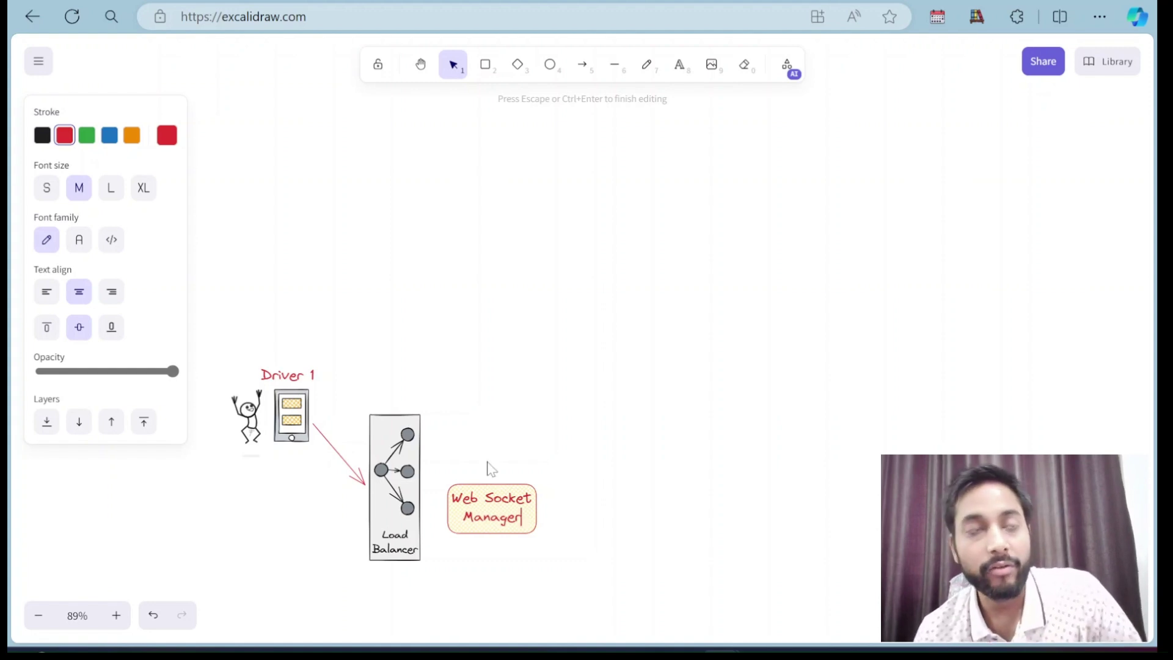
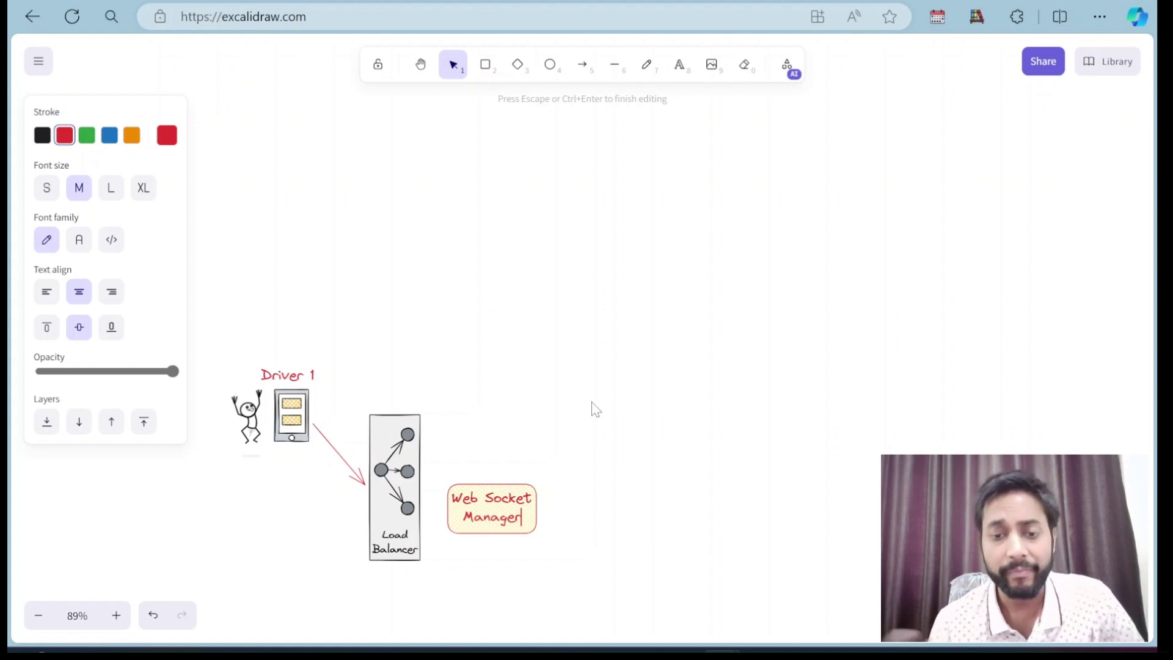
click(1103, 69)
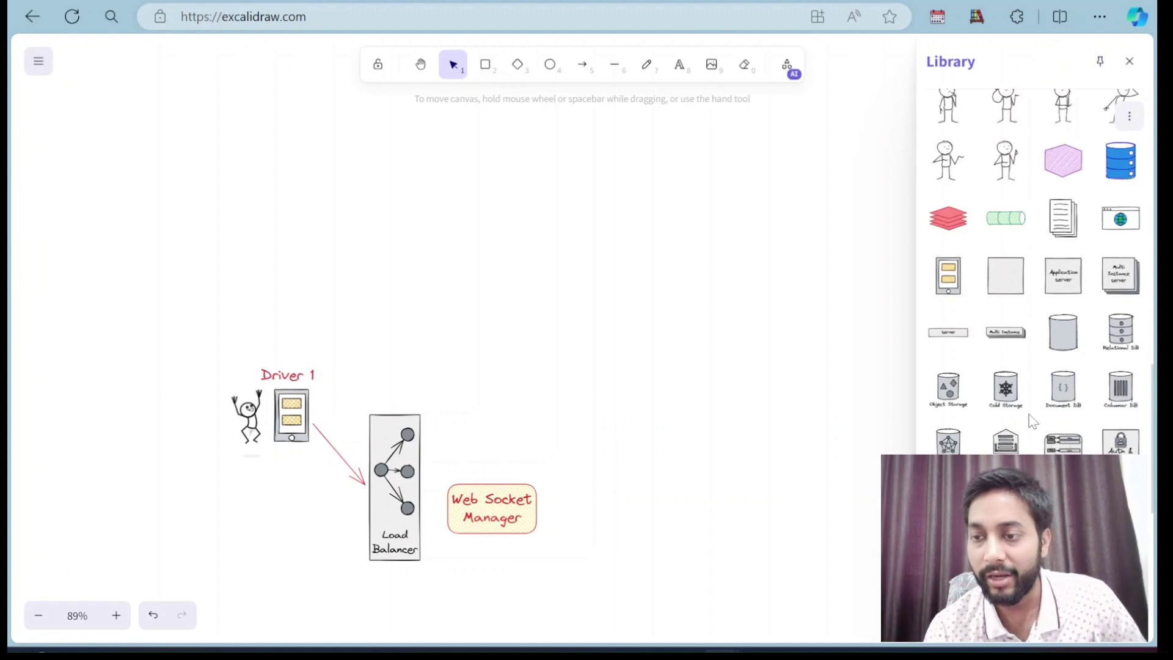
click(1005, 336)
drag(583, 343, 507, 455)
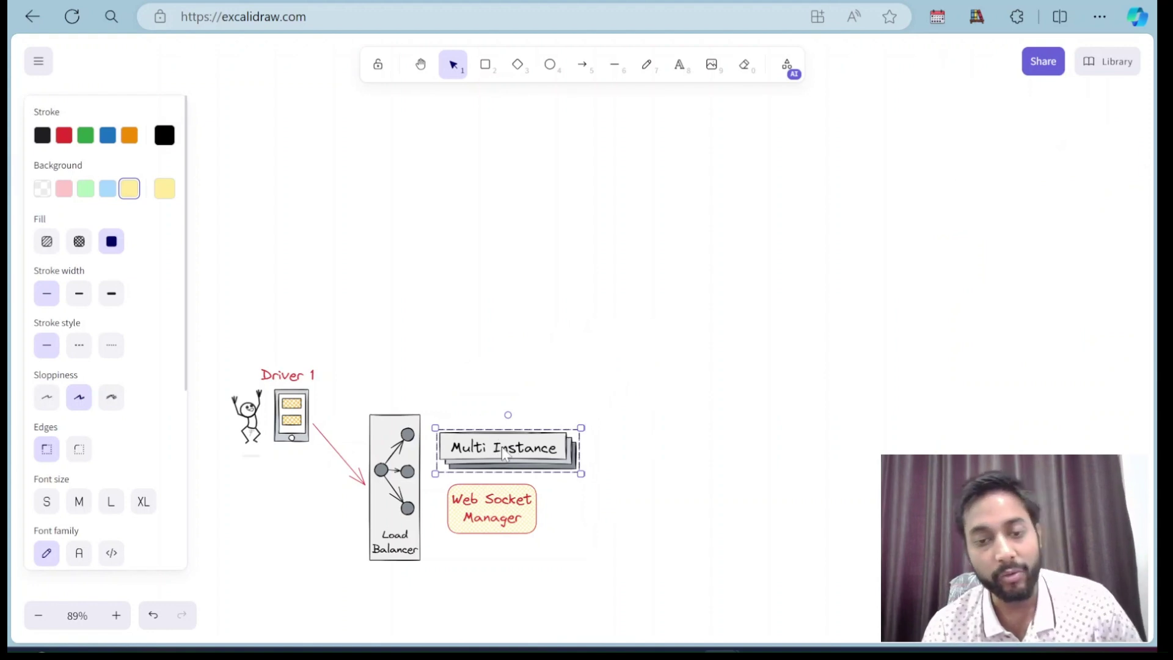
double_click(507, 452)
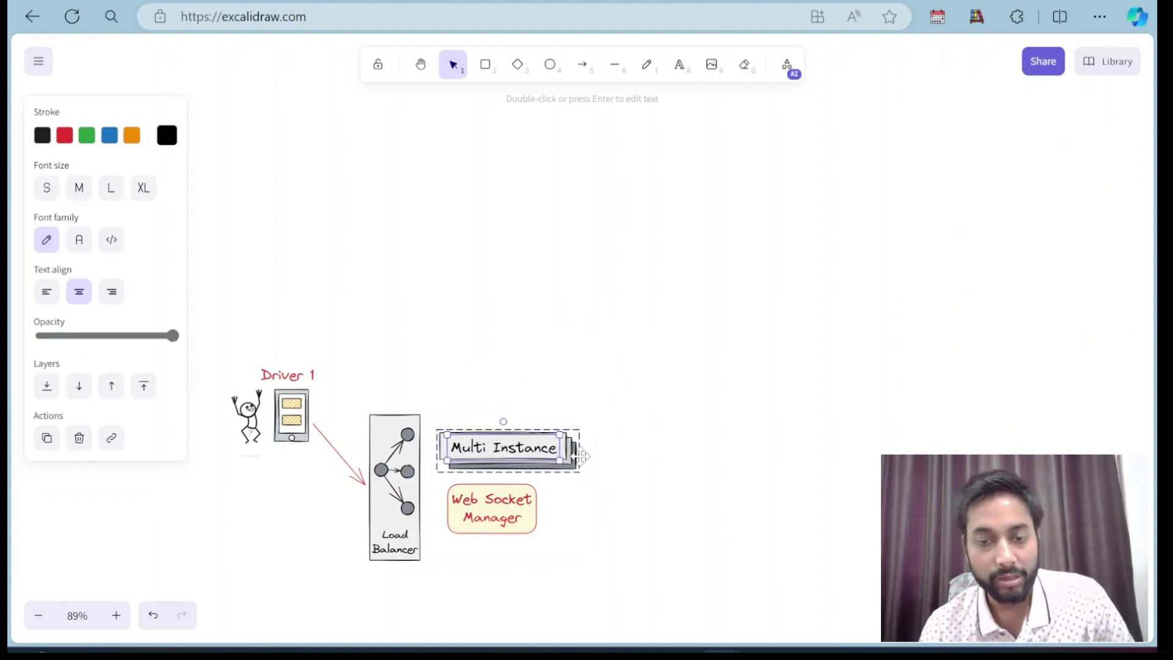
click(583, 455)
drag(584, 455, 524, 457)
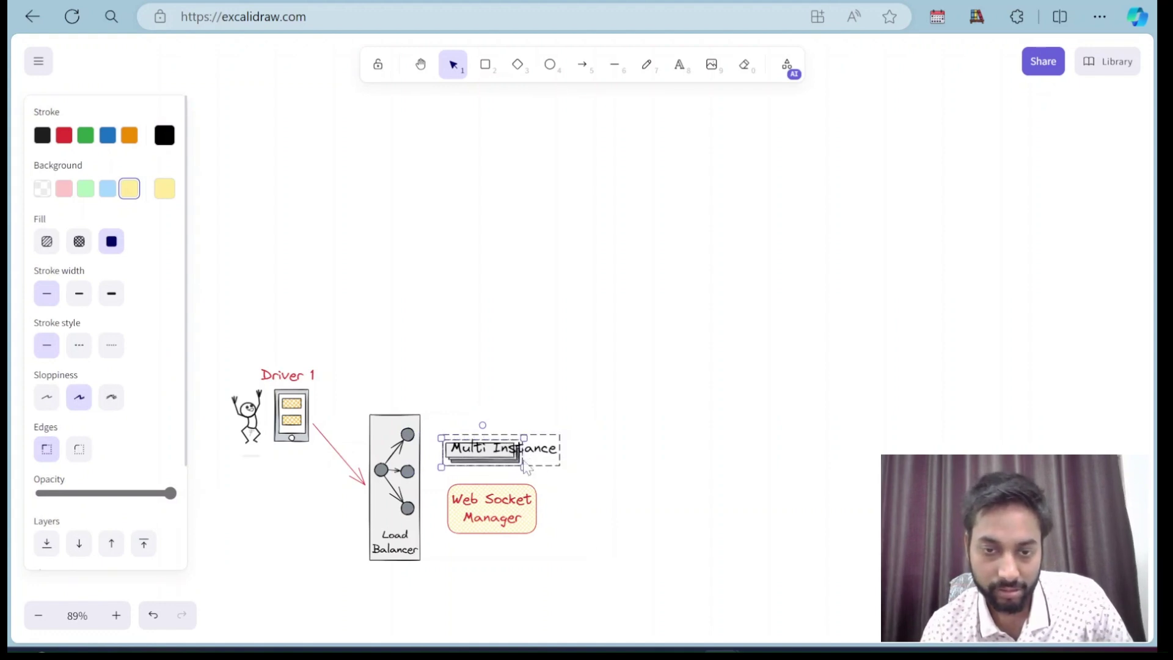
click(482, 438)
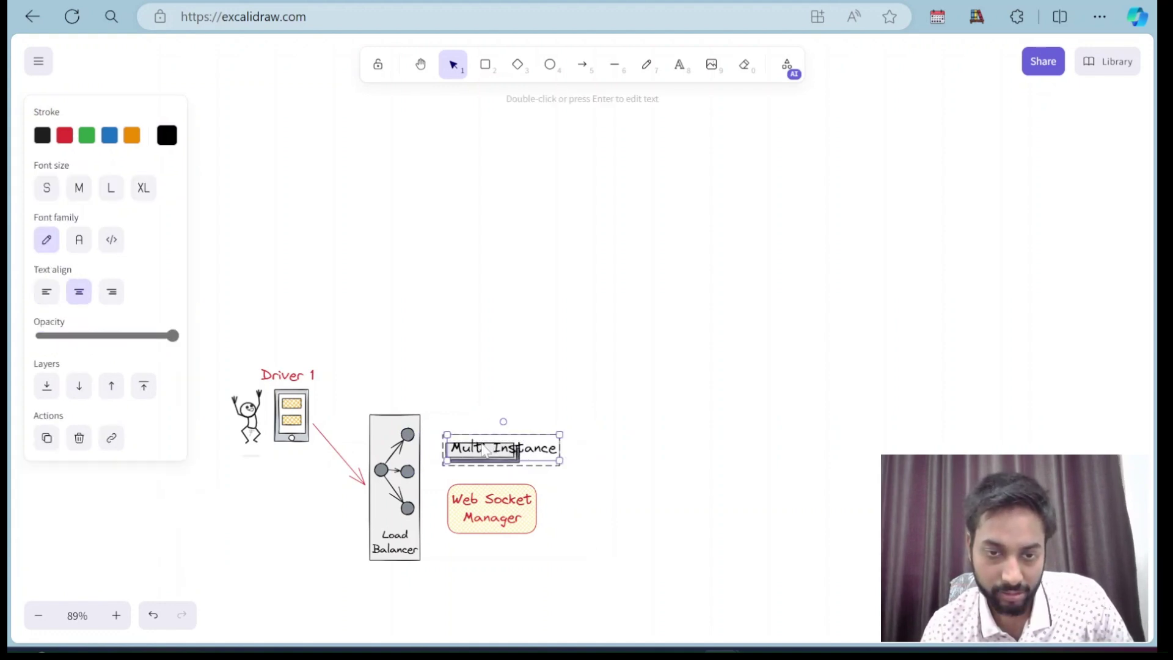
drag(481, 435, 479, 411)
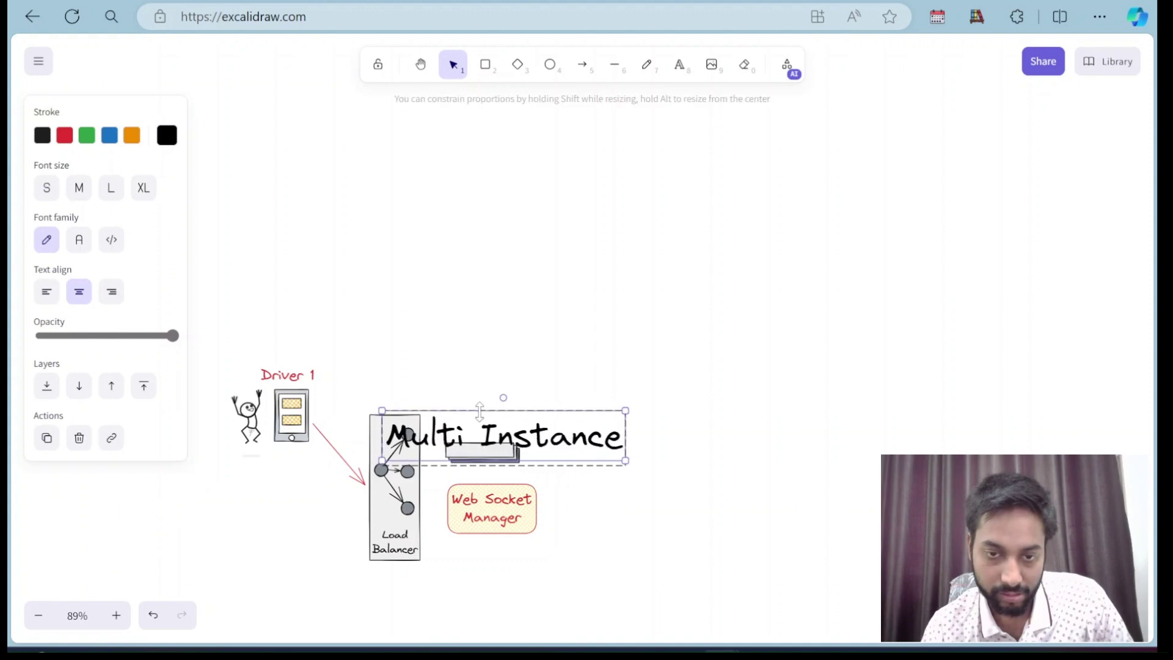
key(Delete)
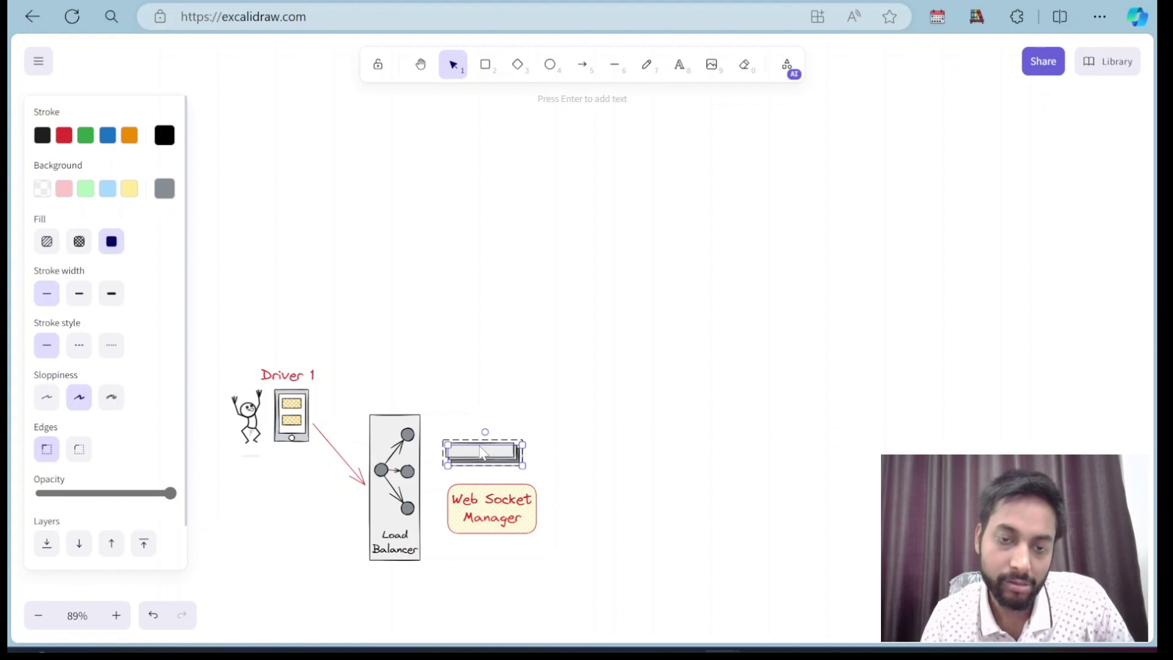
drag(475, 442, 476, 425)
key(ctrl+z)
key(ctrl+z)
key(ctrl+z)
key(ctrl+z)
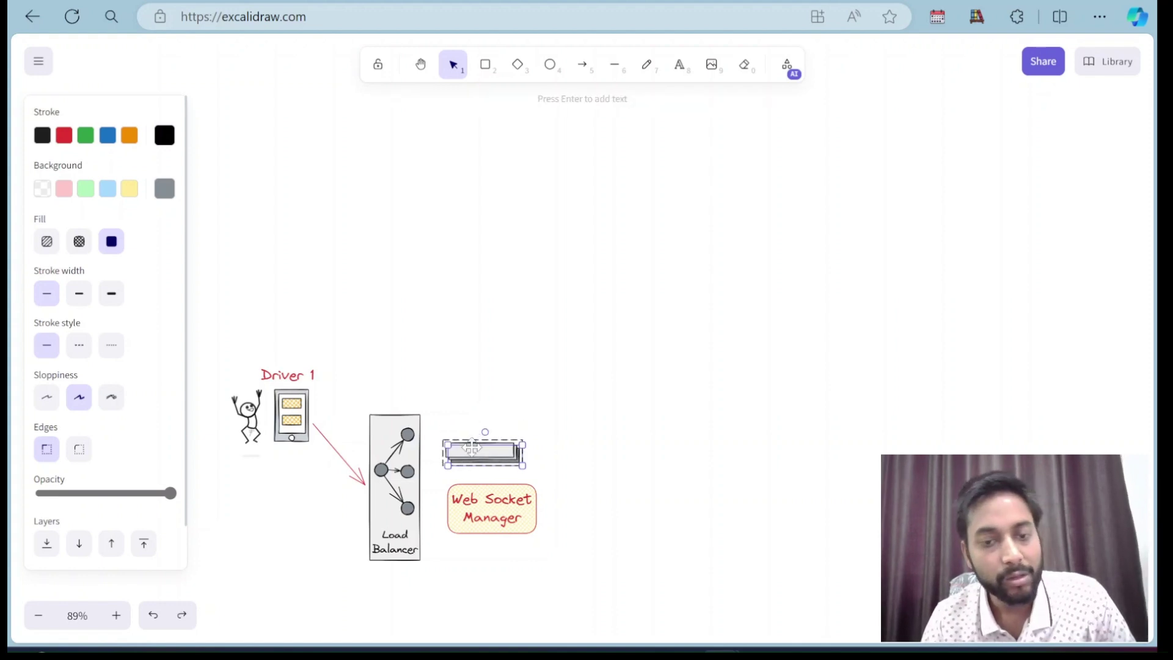
key(ctrl+shift+z)
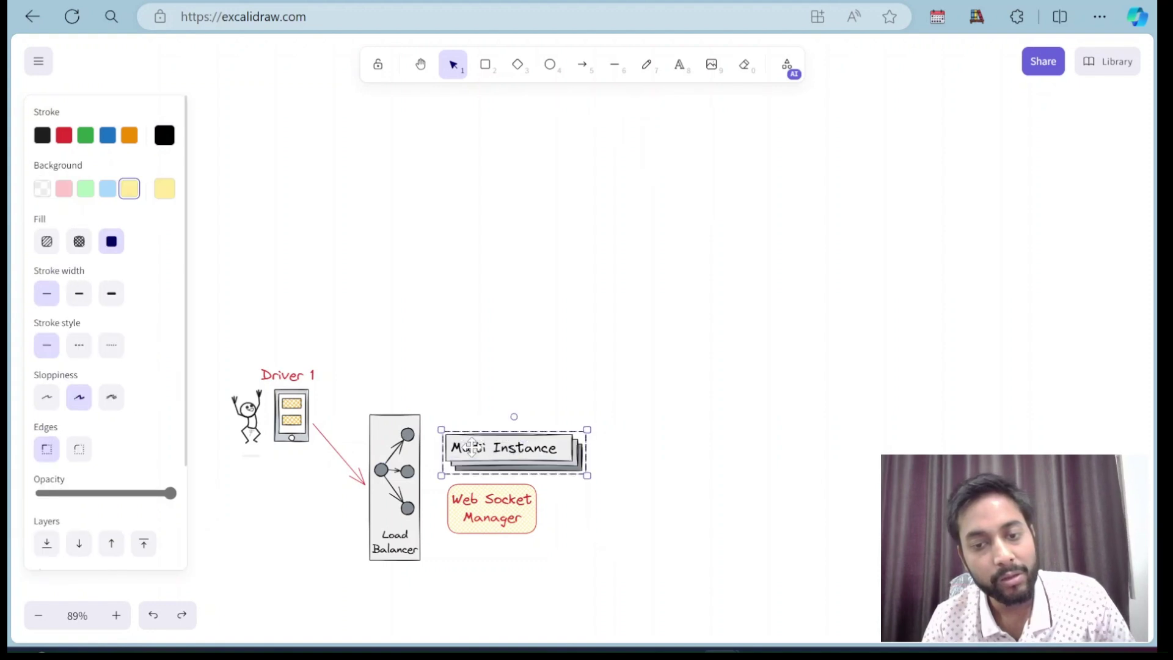
drag(589, 427, 626, 420)
drag(537, 422, 533, 401)
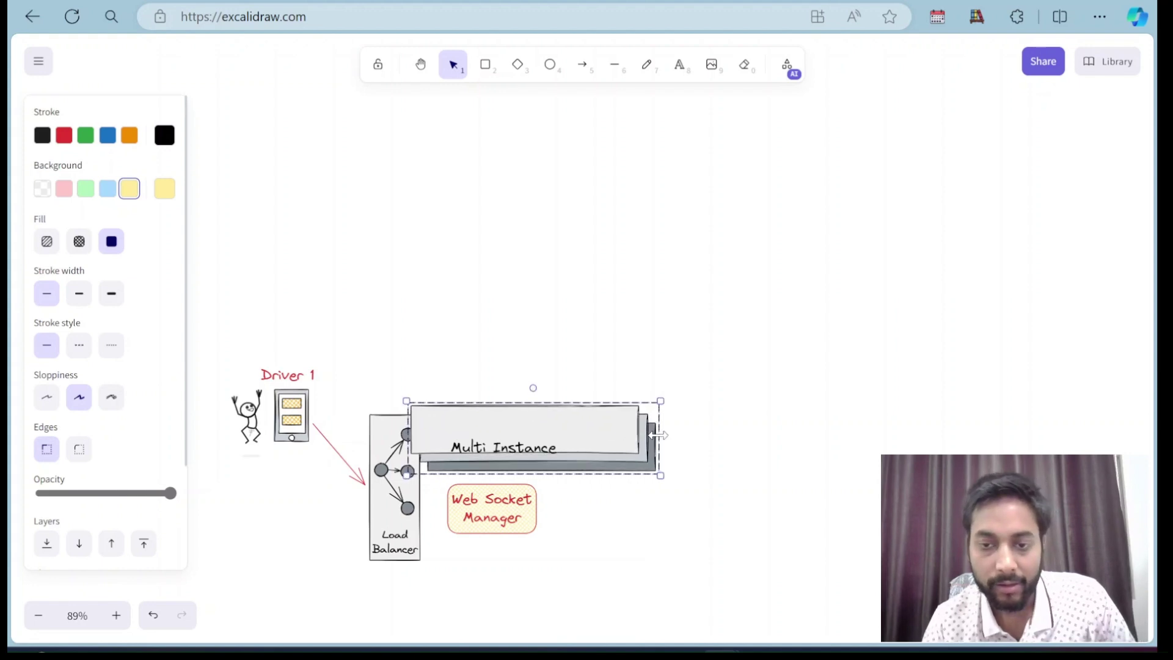
drag(658, 434, 526, 438)
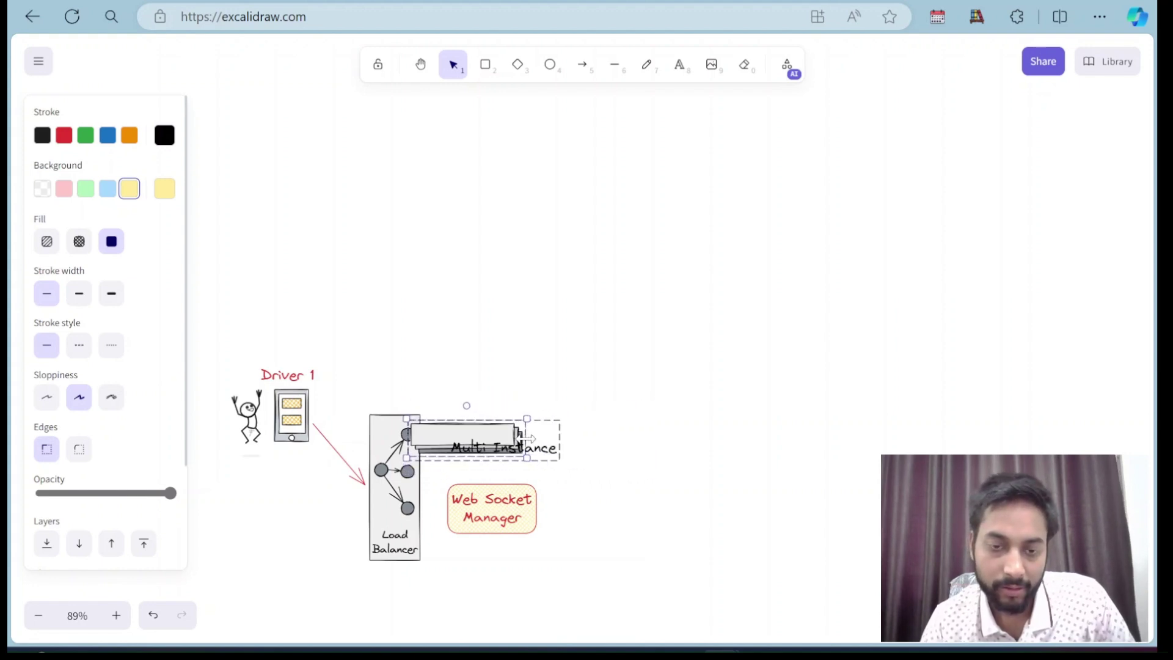
key(Delete)
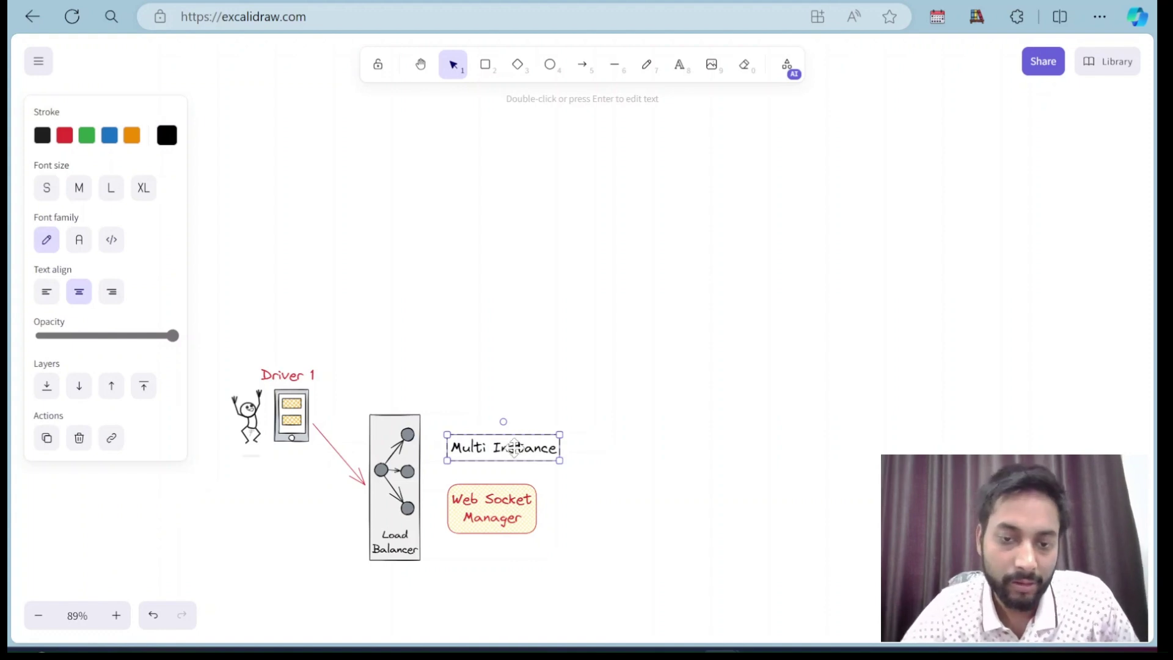
key(Delete)
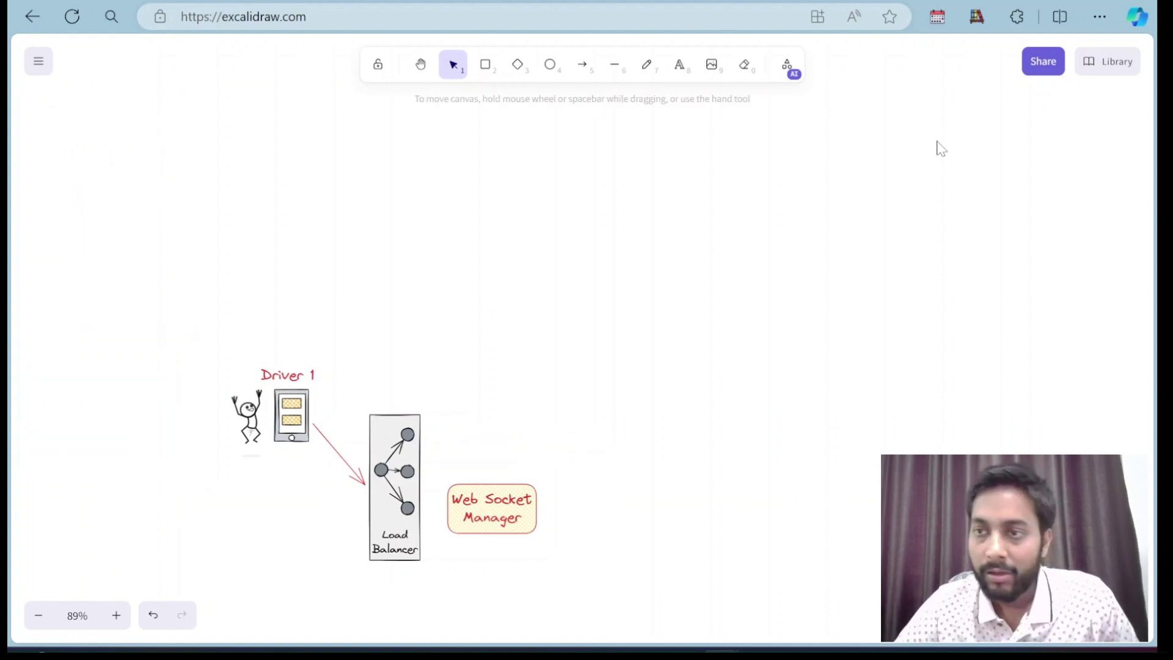
Insert the blank stacked-squares shape from the library and shrink it to fit just above the Web Socket Manager box
click(1103, 74)
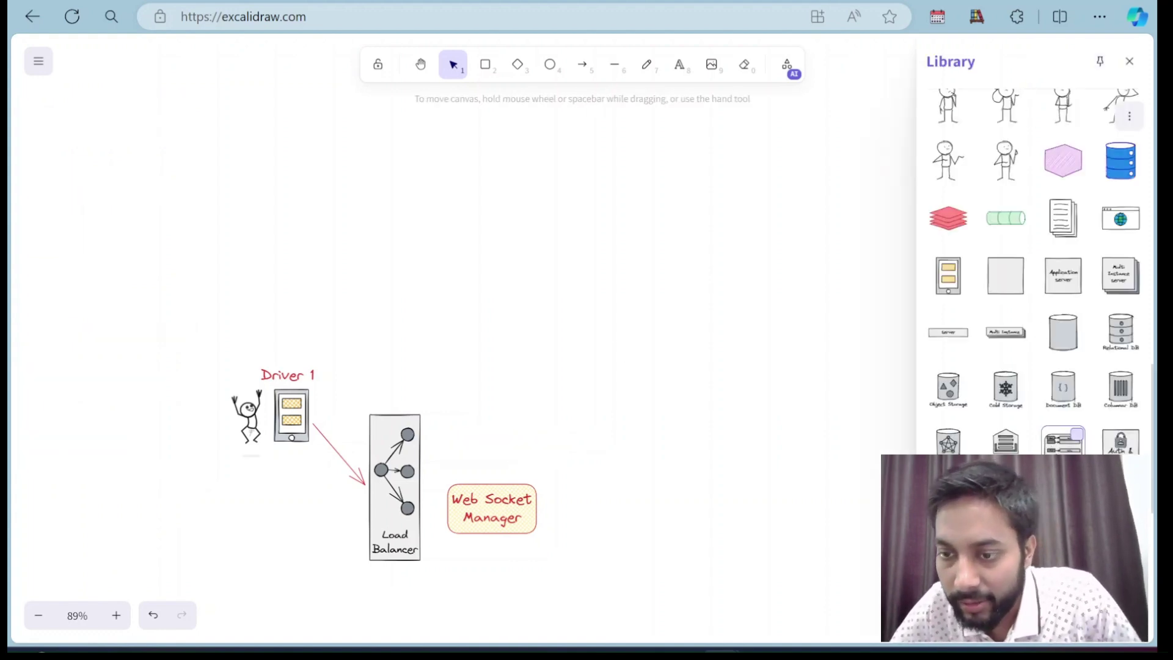
scroll(1038, 269, down, 3)
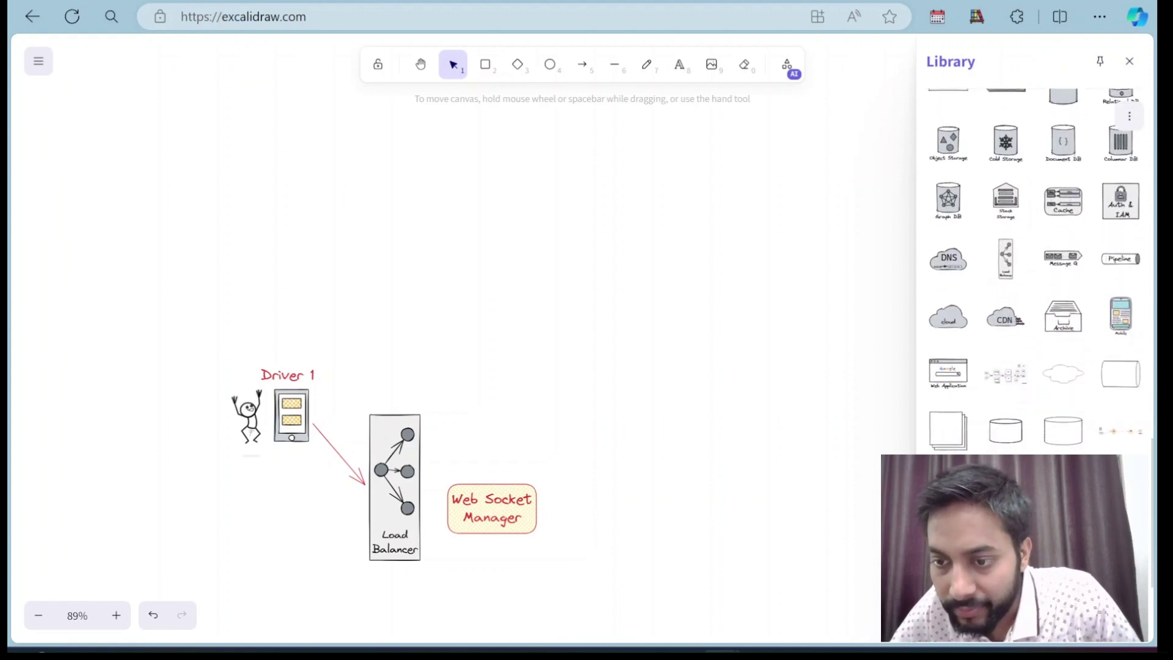
scroll(932, 445, up, 1)
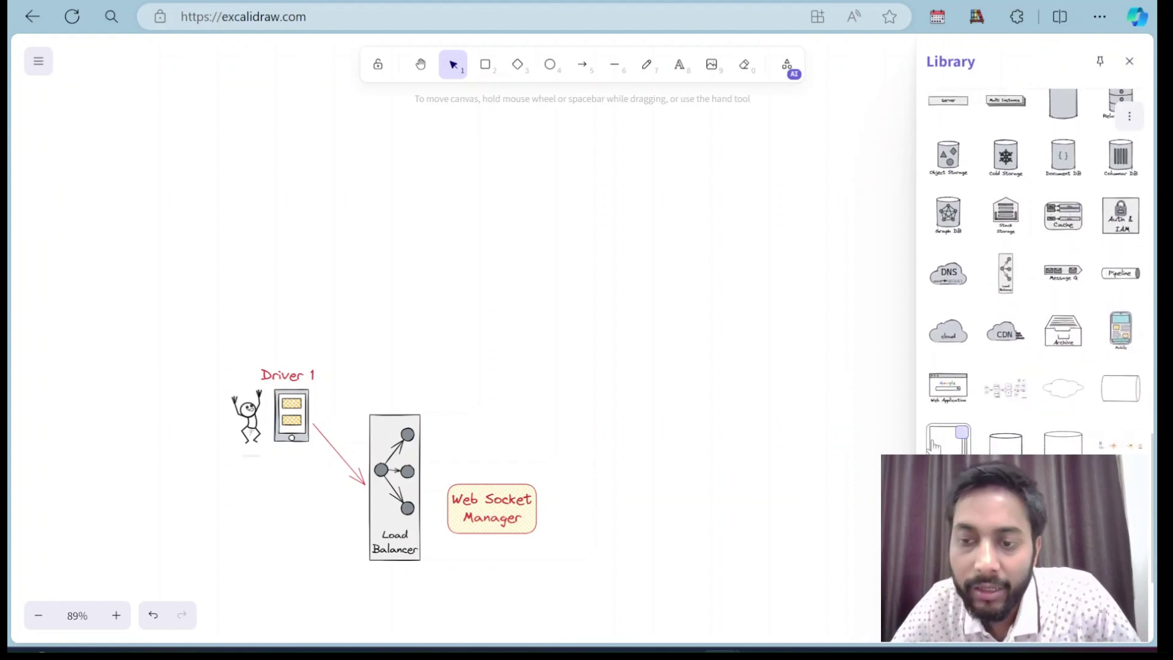
click(933, 445)
drag(579, 333, 500, 413)
drag(558, 365, 517, 406)
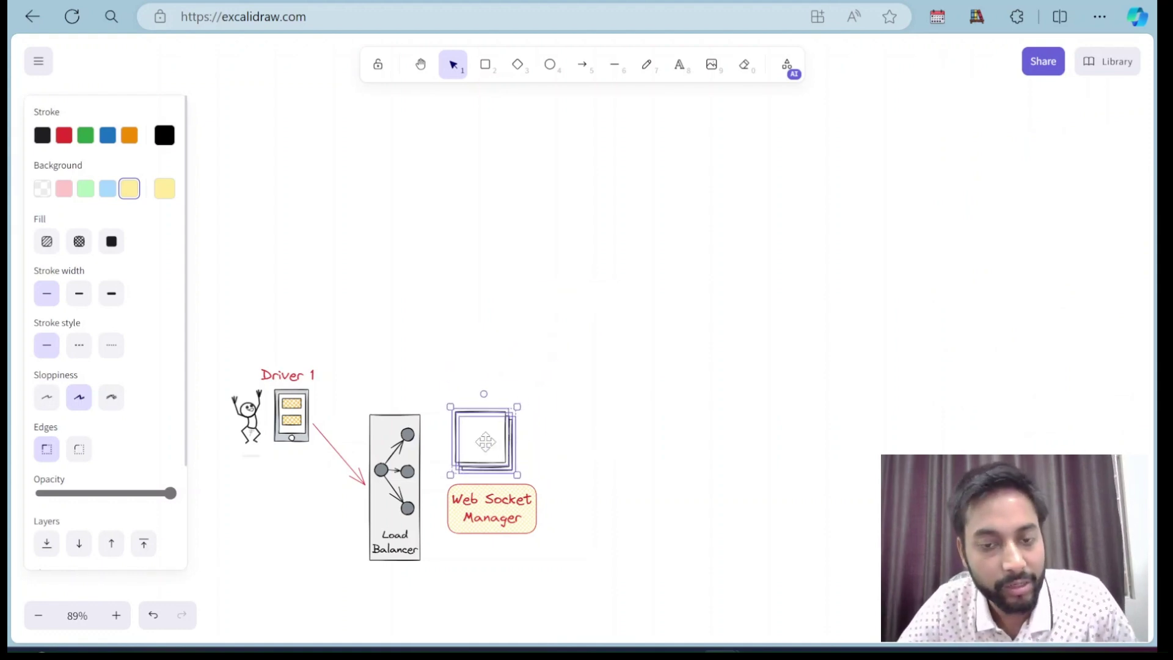
Label the front square of the stack with three lines: "WS1,", "WS2.." and "WSn"
double_click(486, 442)
key(Return)
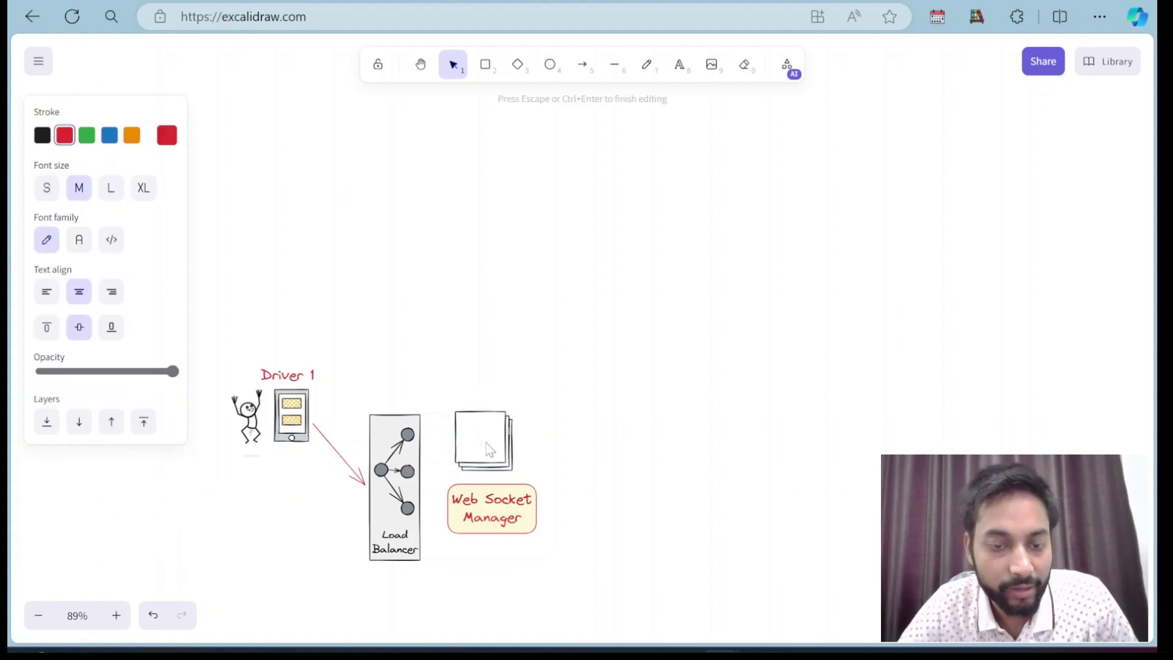
text(Ws)
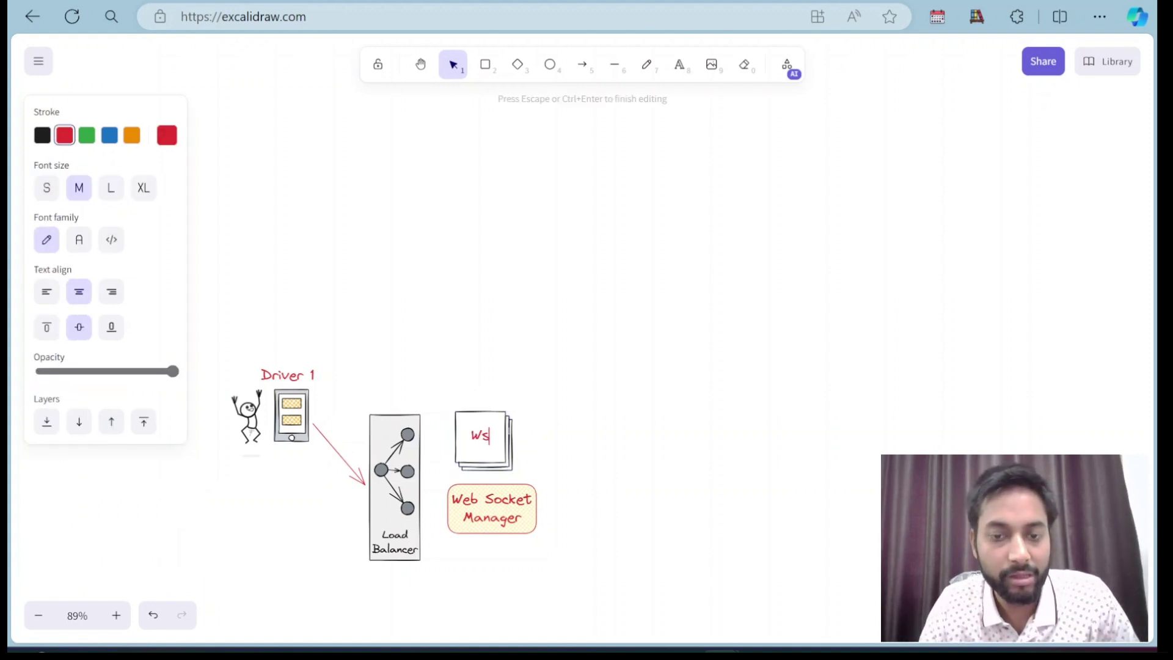
text(1,)
key(Return)
text(Ws2..)
key(Return)
text(WsM)
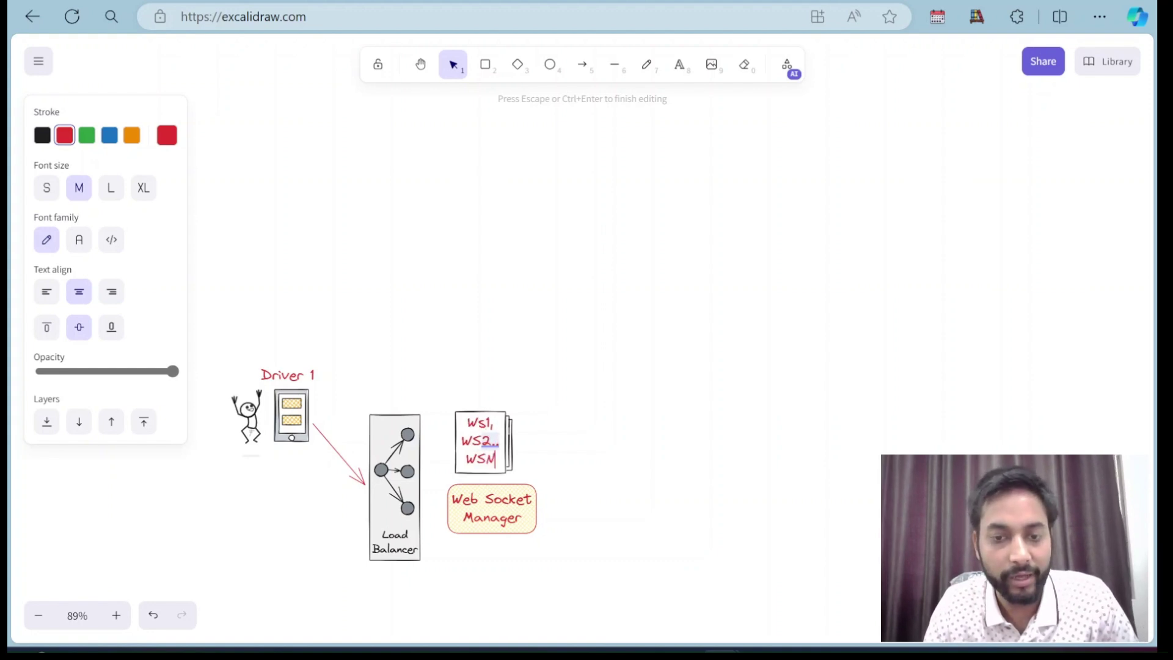
key(BackSpace)
text(n)
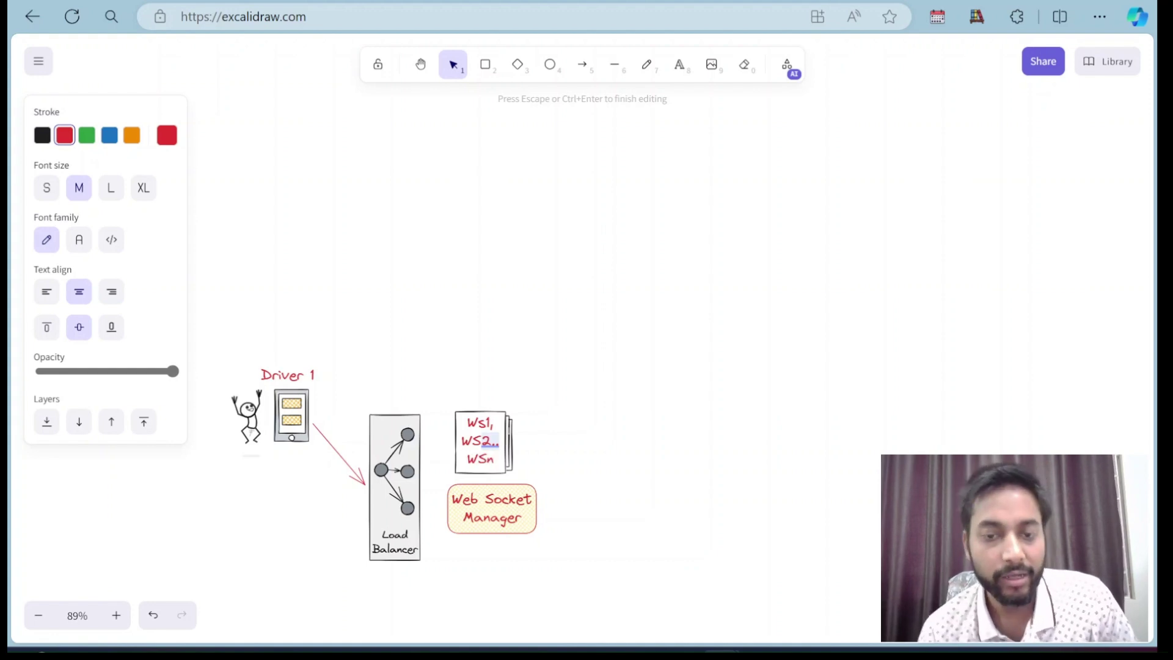
click(553, 434)
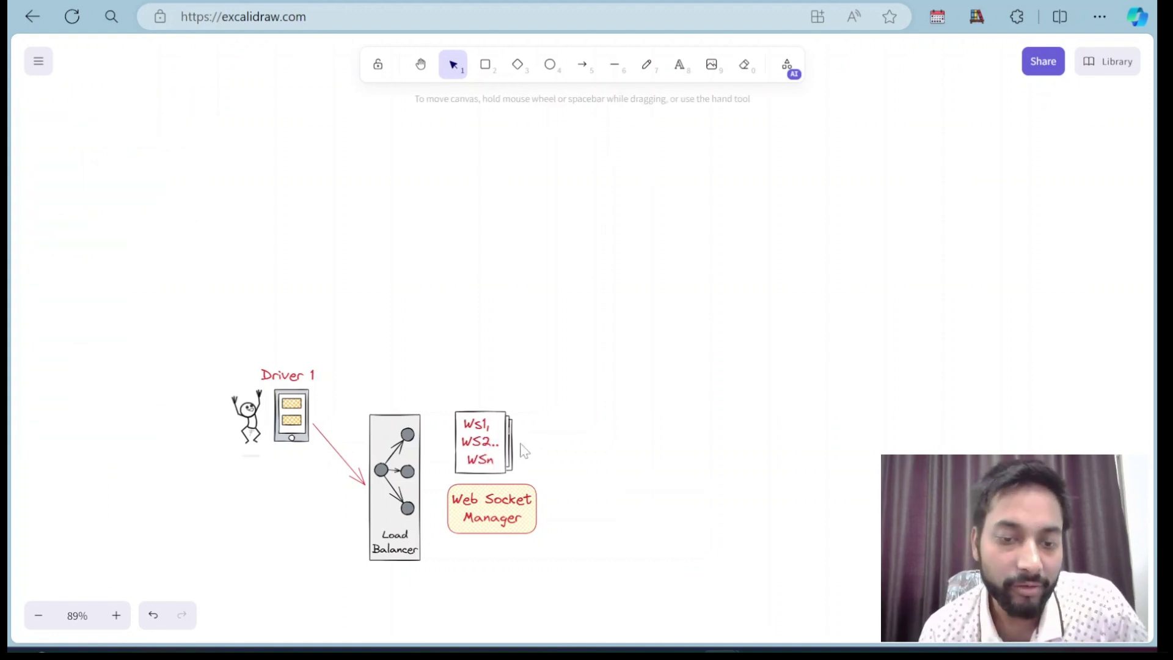
Draw an arrow from the Load Balancer to the Web Socket Manager and another from the manager into the empty space beyond it
click(583, 66)
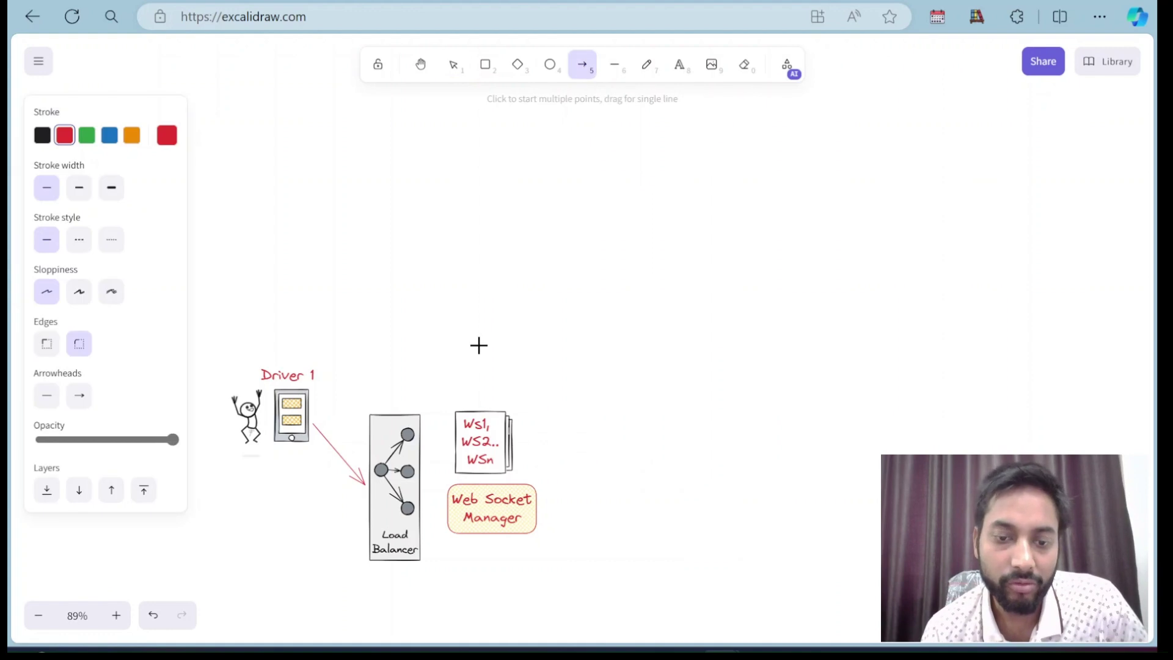
drag(422, 487, 448, 508)
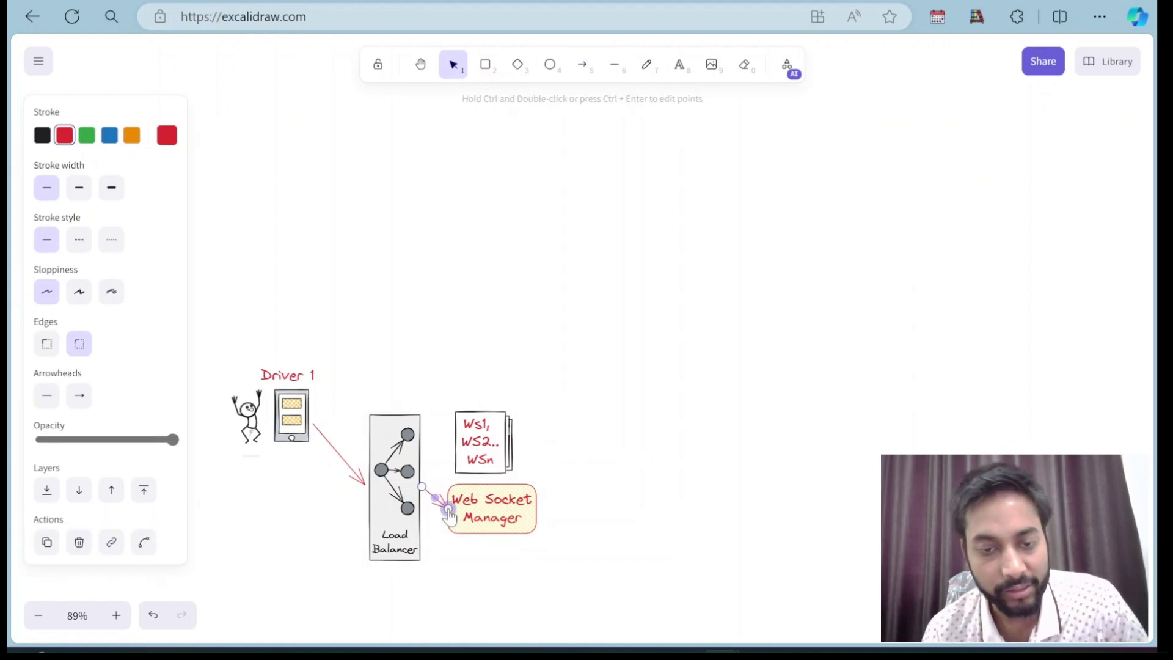
click(548, 353)
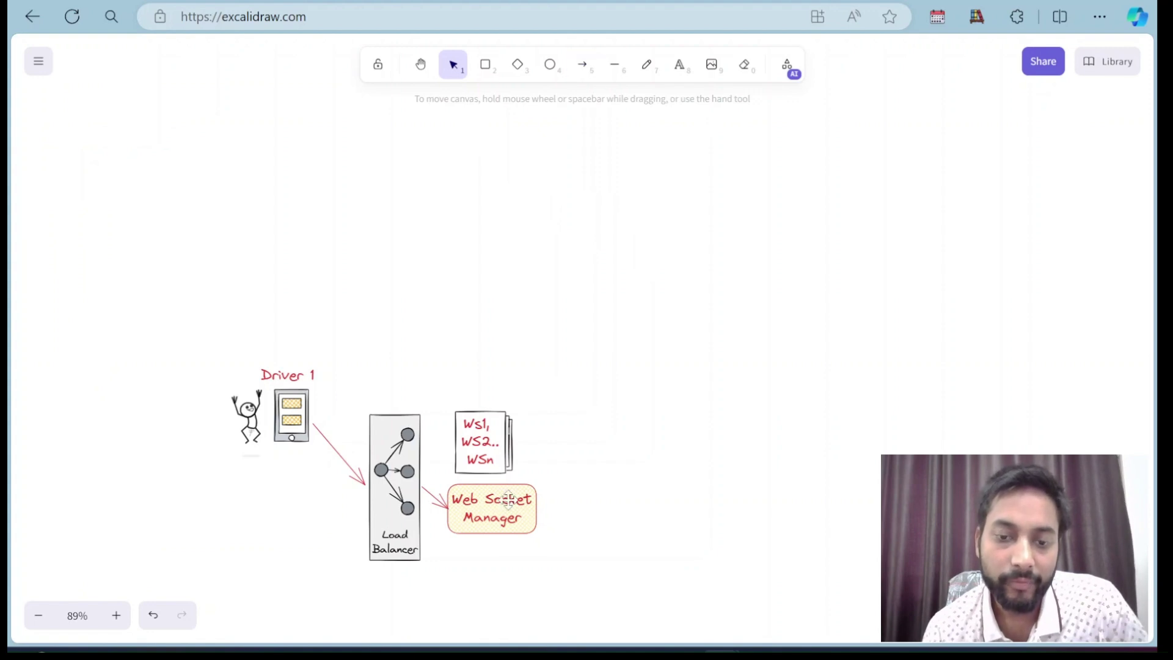
click(582, 64)
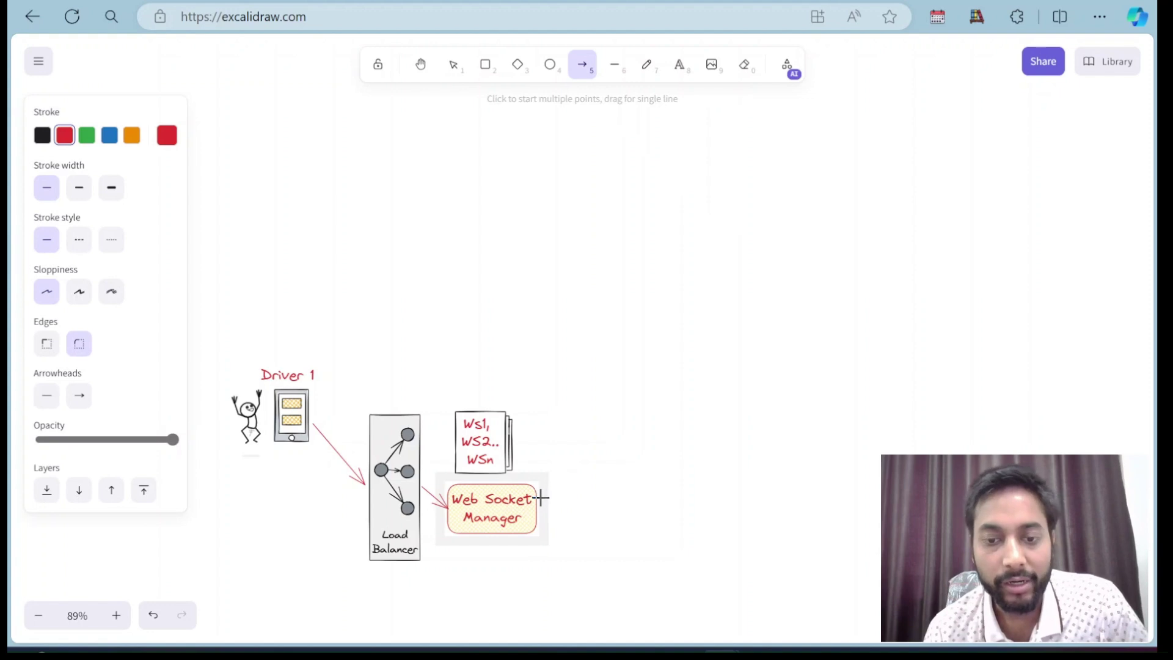
drag(538, 499, 587, 487)
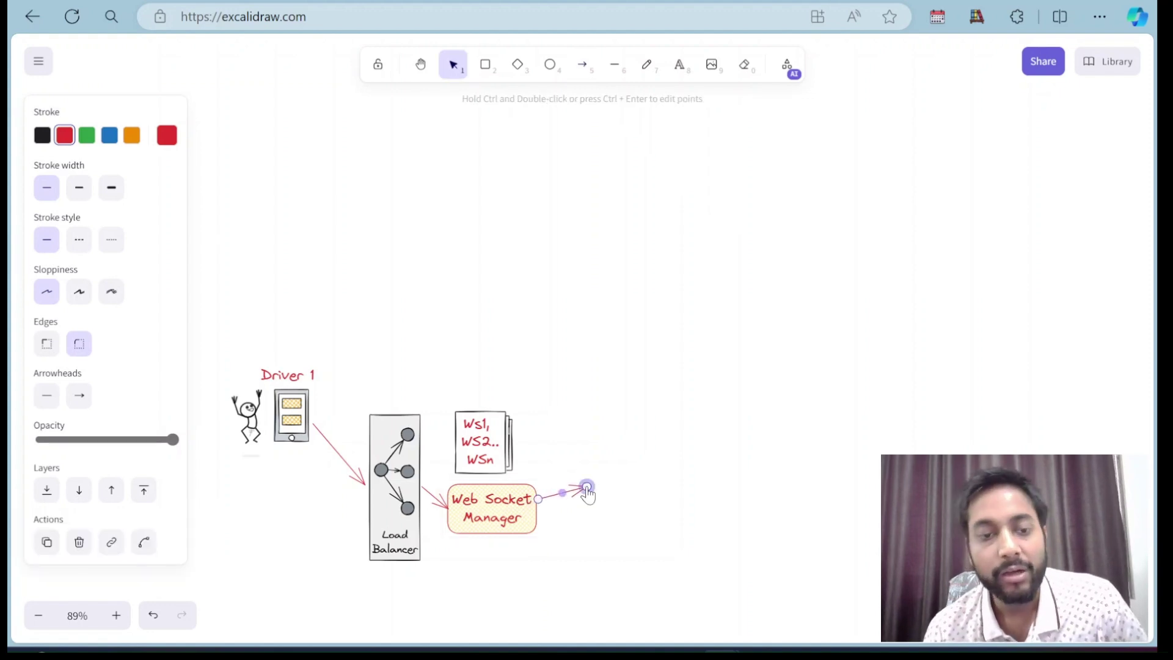
Insert the red stacked-layers shape from the library at the tip of the arrow leaving the Web Socket Manager
click(1110, 69)
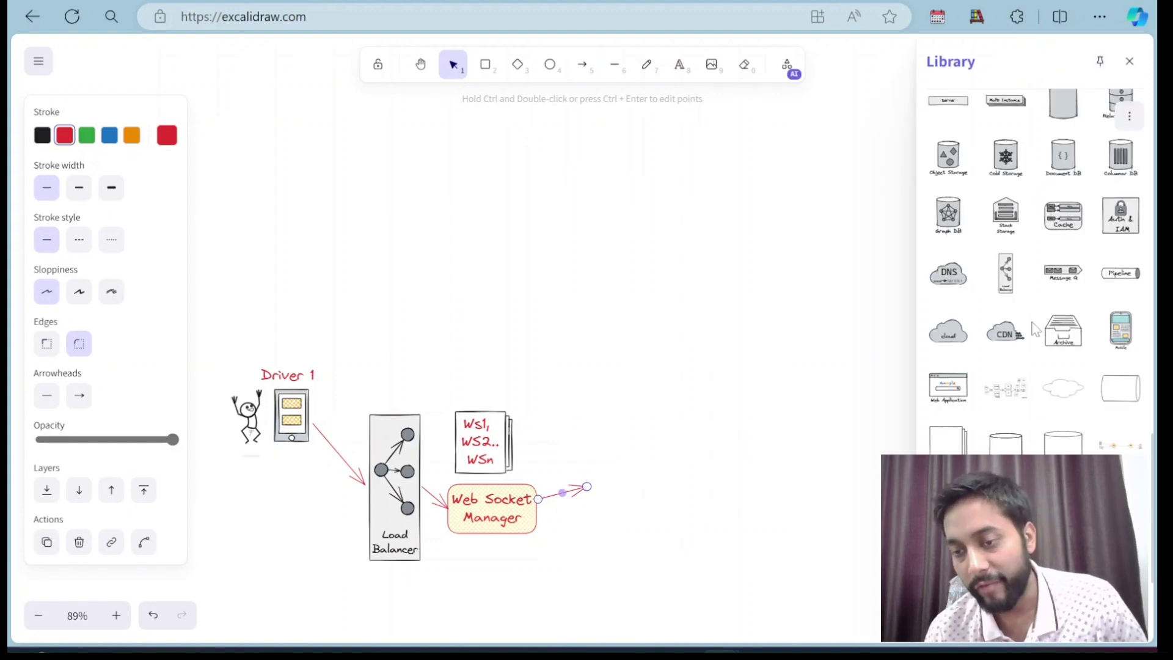
scroll(1017, 269, down, 15)
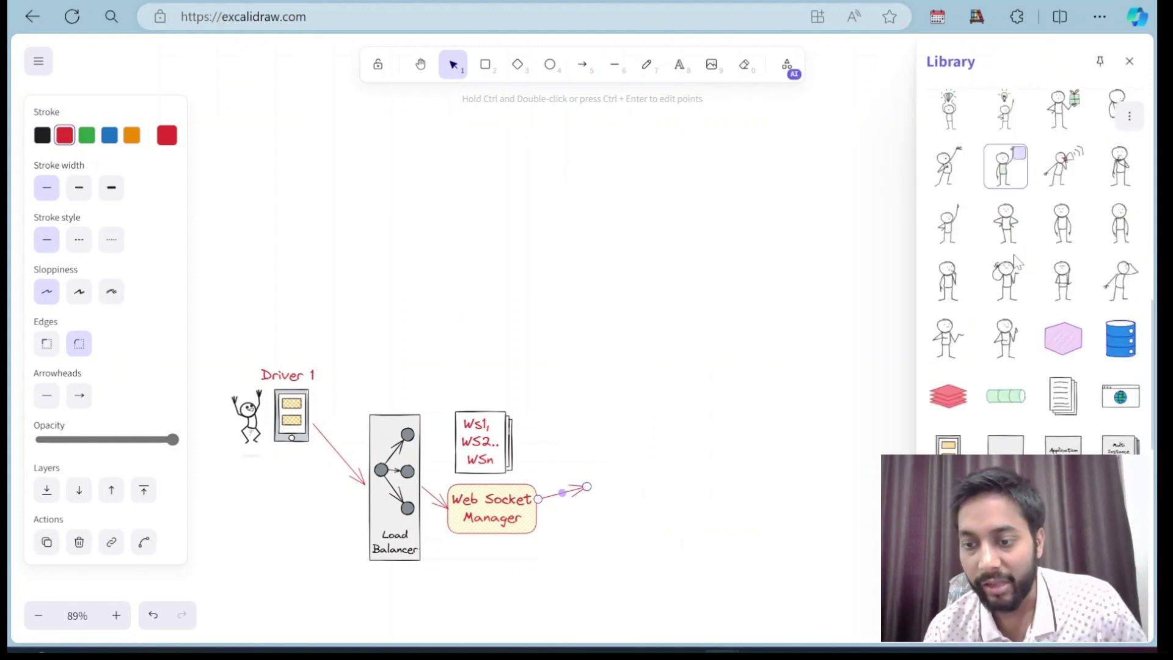
drag(948, 374, 639, 497)
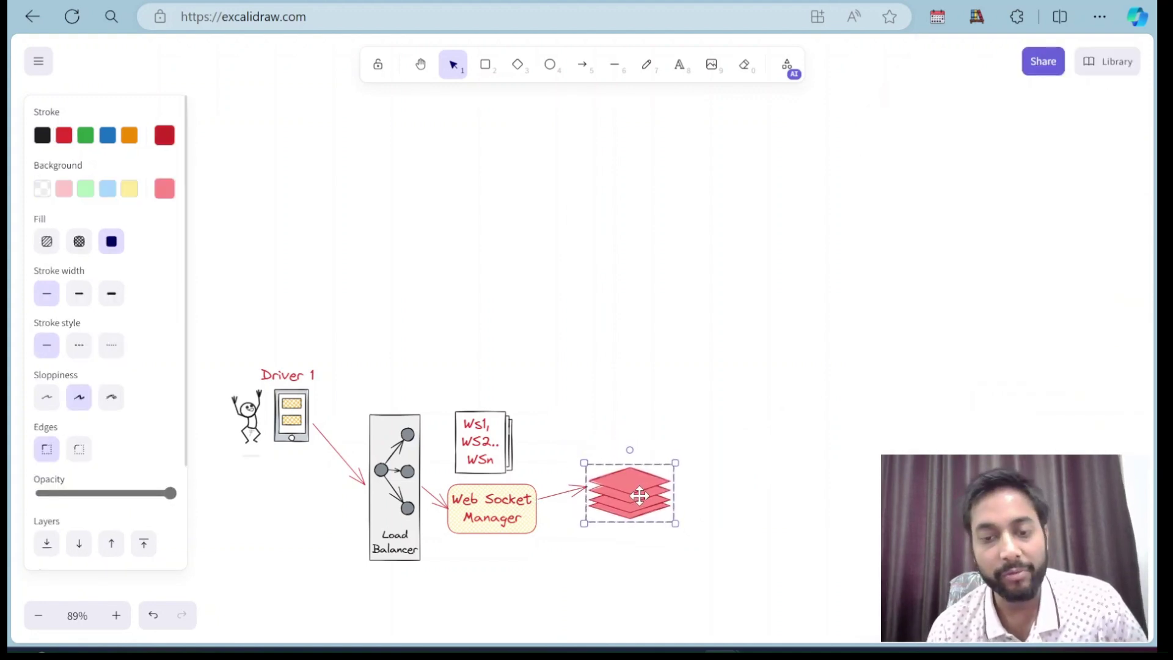
click(641, 553)
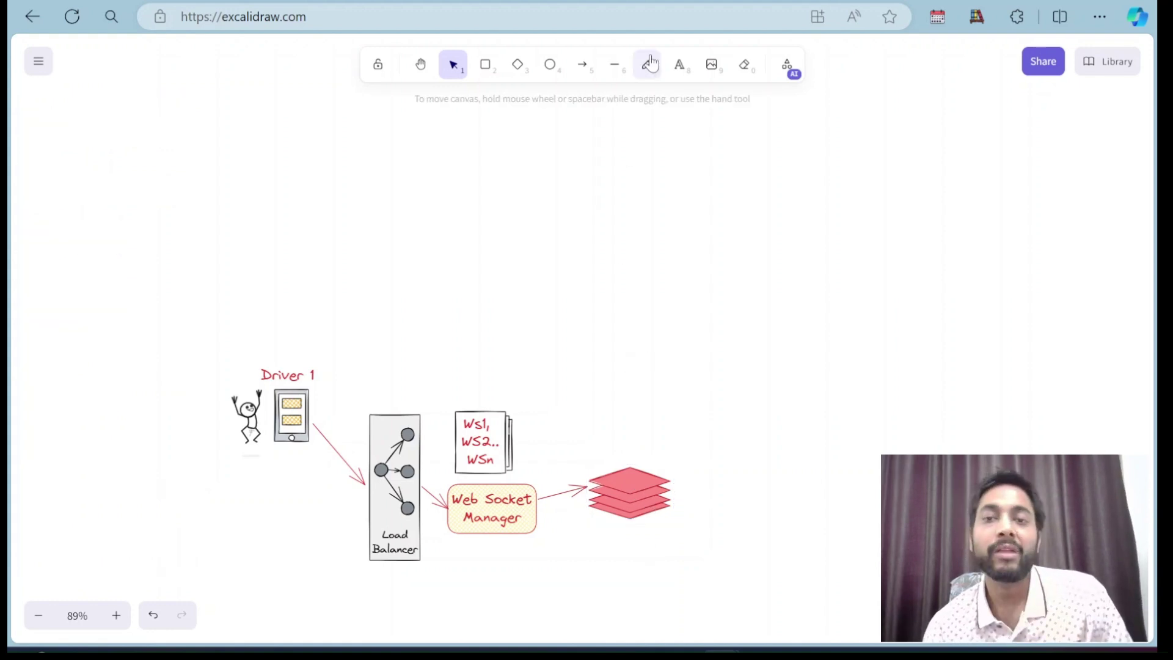
Add the text "d1: Ws1, online" just above the red stacked layers, widened to fit on one line
click(682, 66)
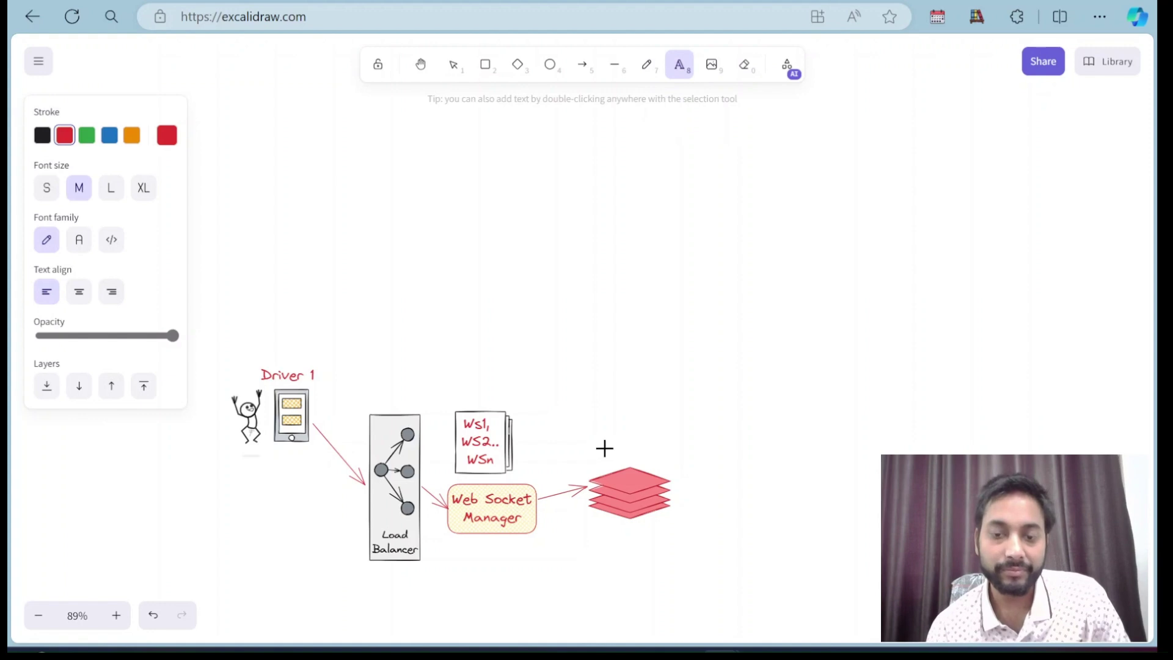
drag(593, 445, 671, 472)
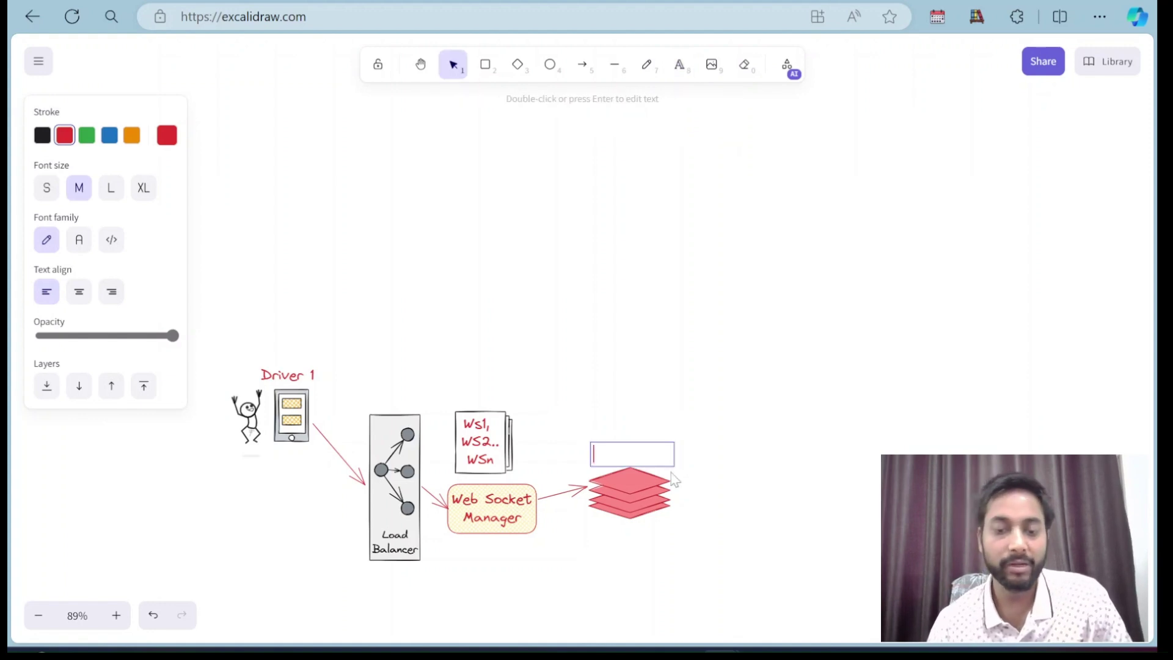
text(d1:)
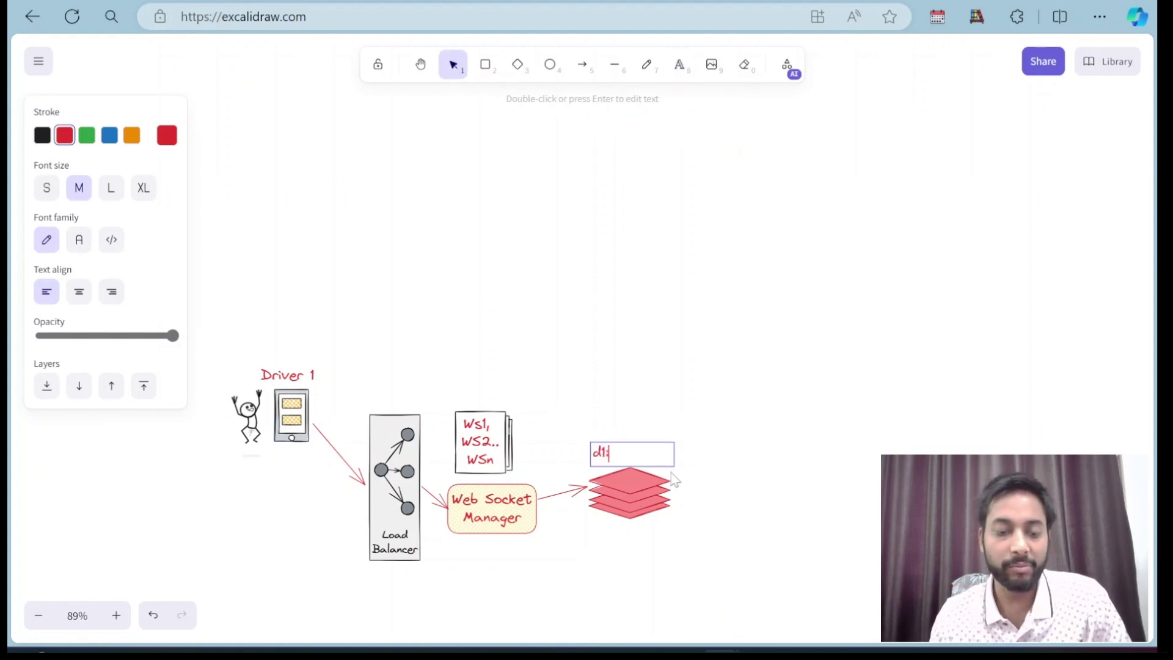
text( Ws1)
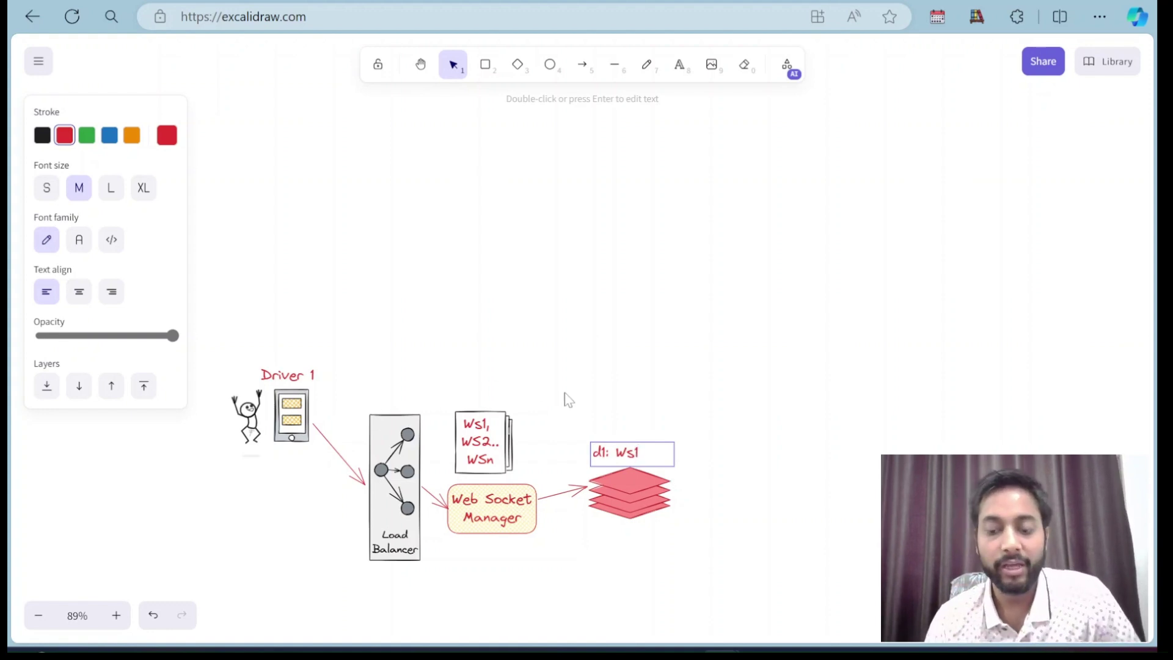
text(, online)
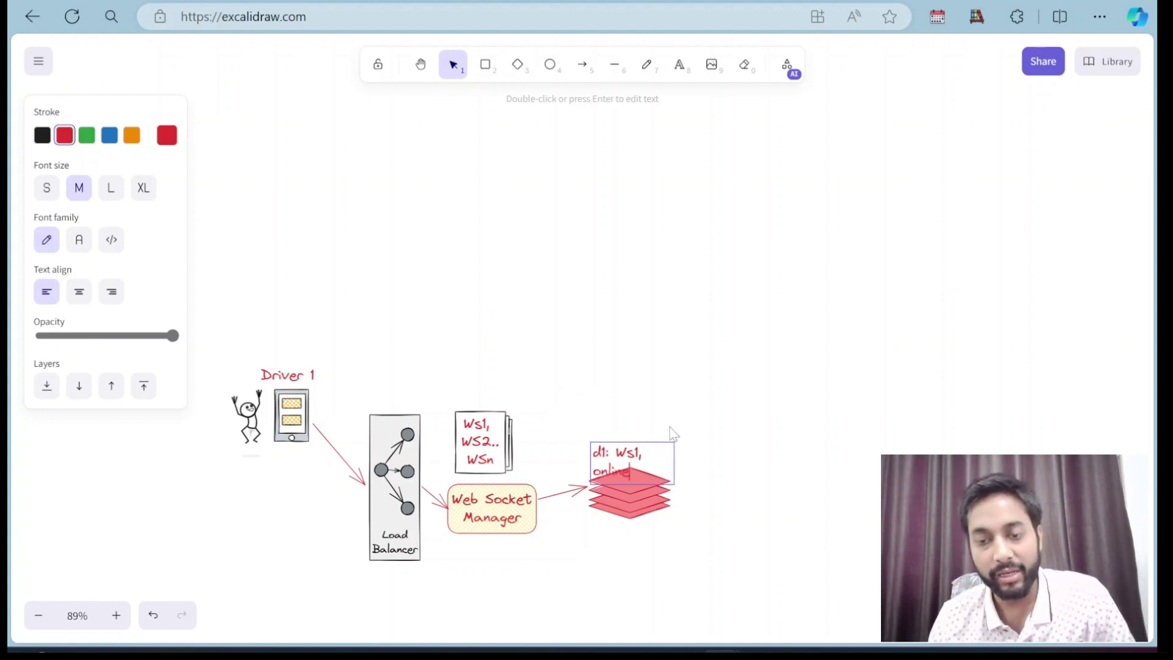
key(Escape)
drag(674, 463, 697, 456)
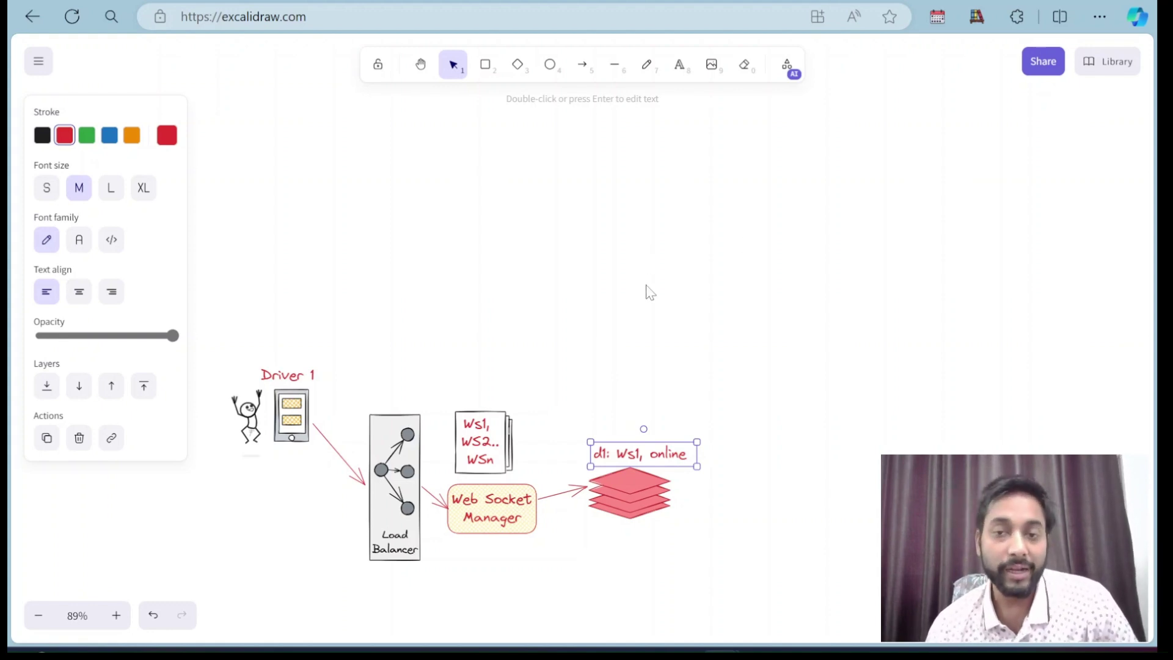
Draw a short arrow down from the Web Socket Manager and a yellow rounded box beneath its tip
click(582, 65)
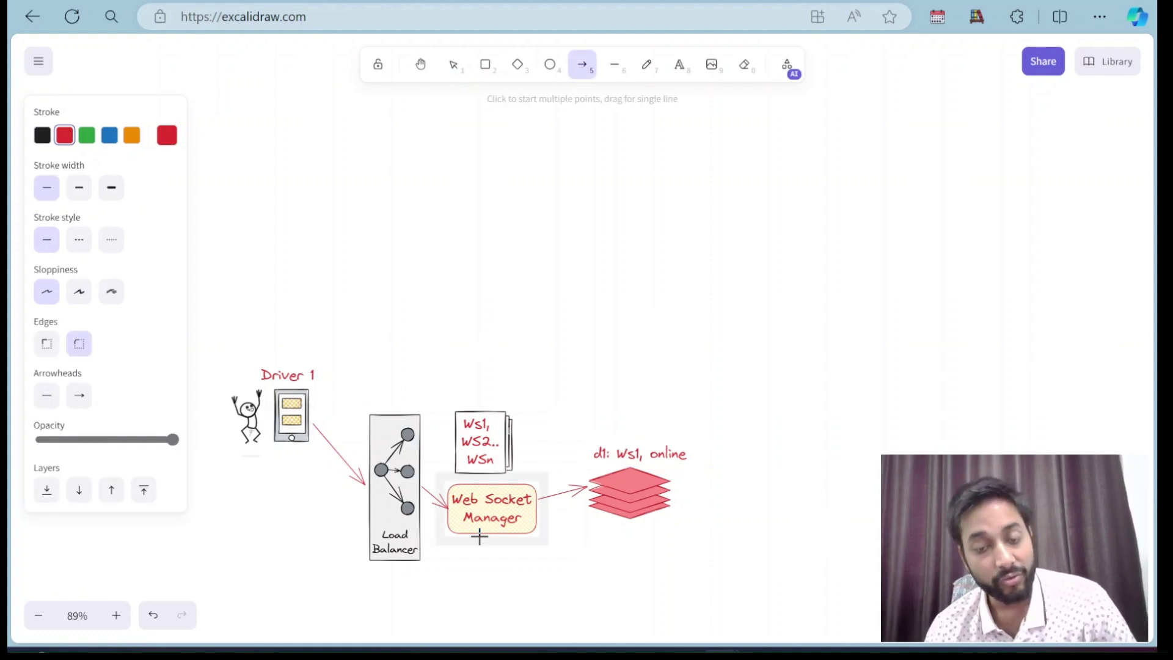
drag(483, 537, 496, 562)
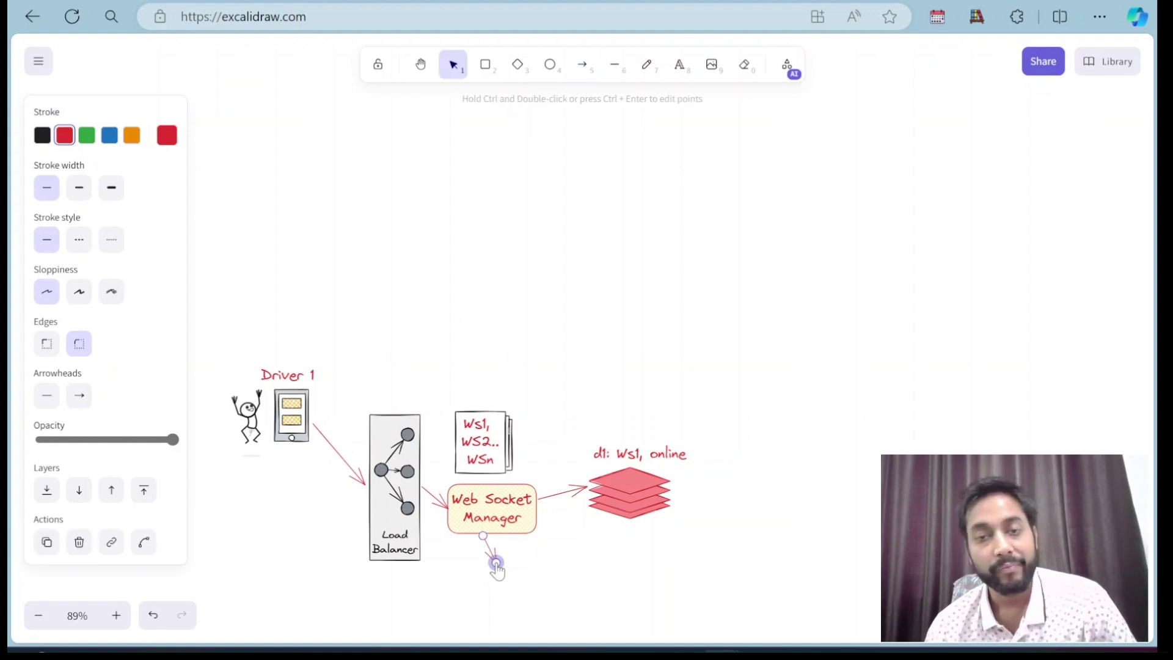
click(485, 65)
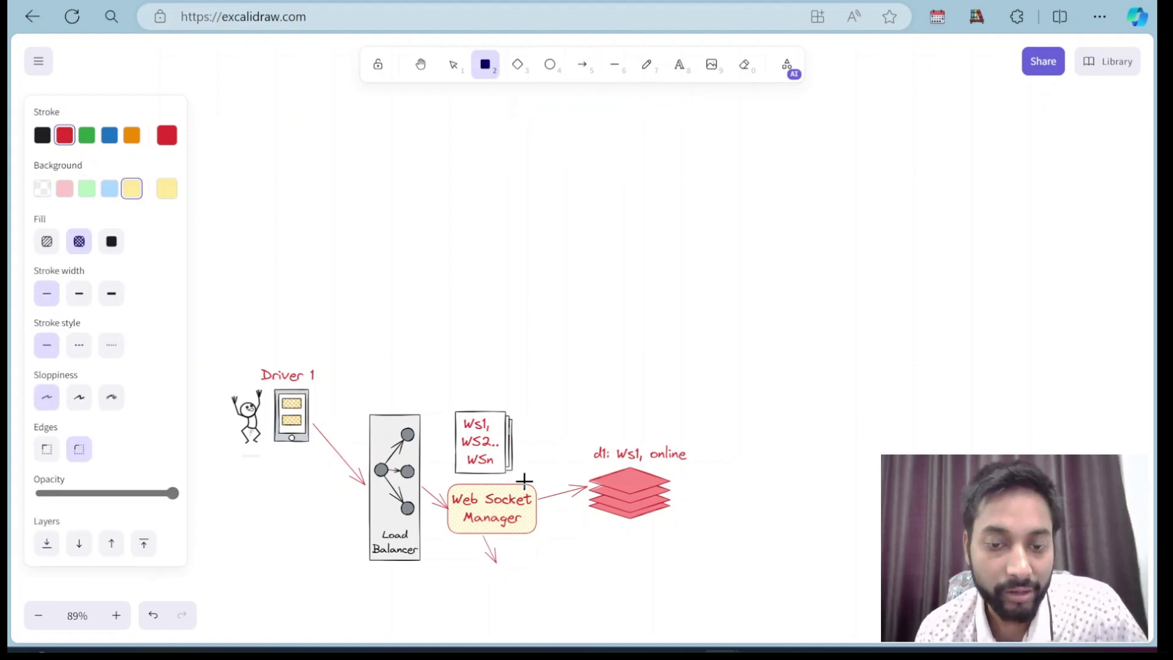
drag(483, 571, 573, 618)
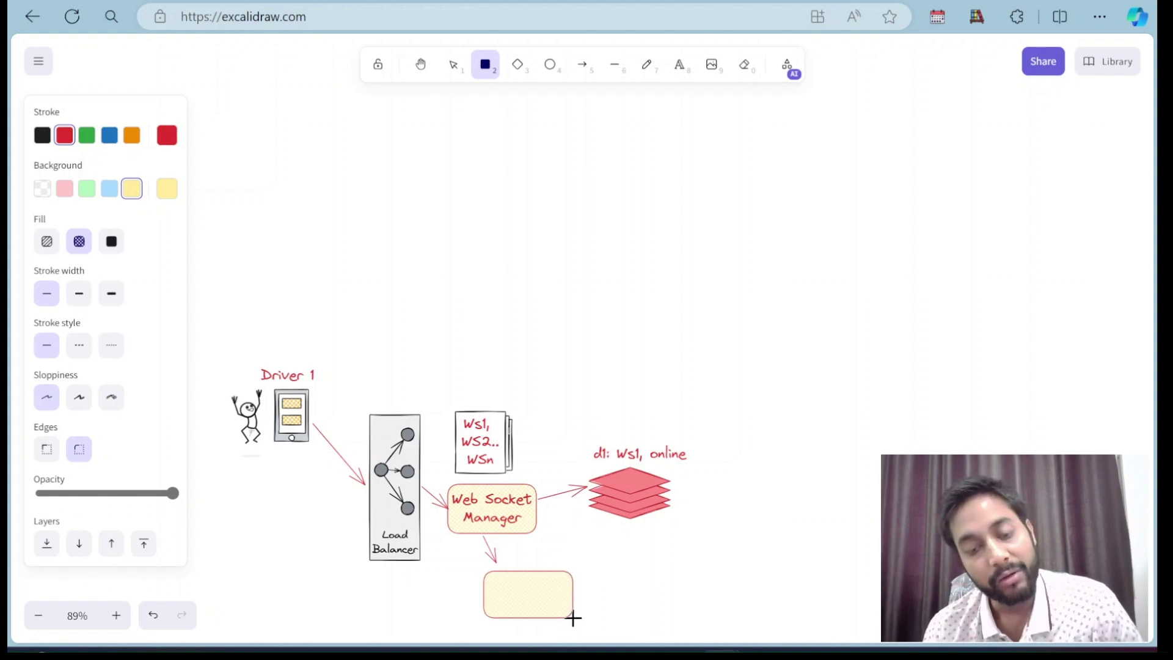
Label the new box below the Web Socket Manager "Driver info service"
double_click(527, 596)
text(Driver info serv)
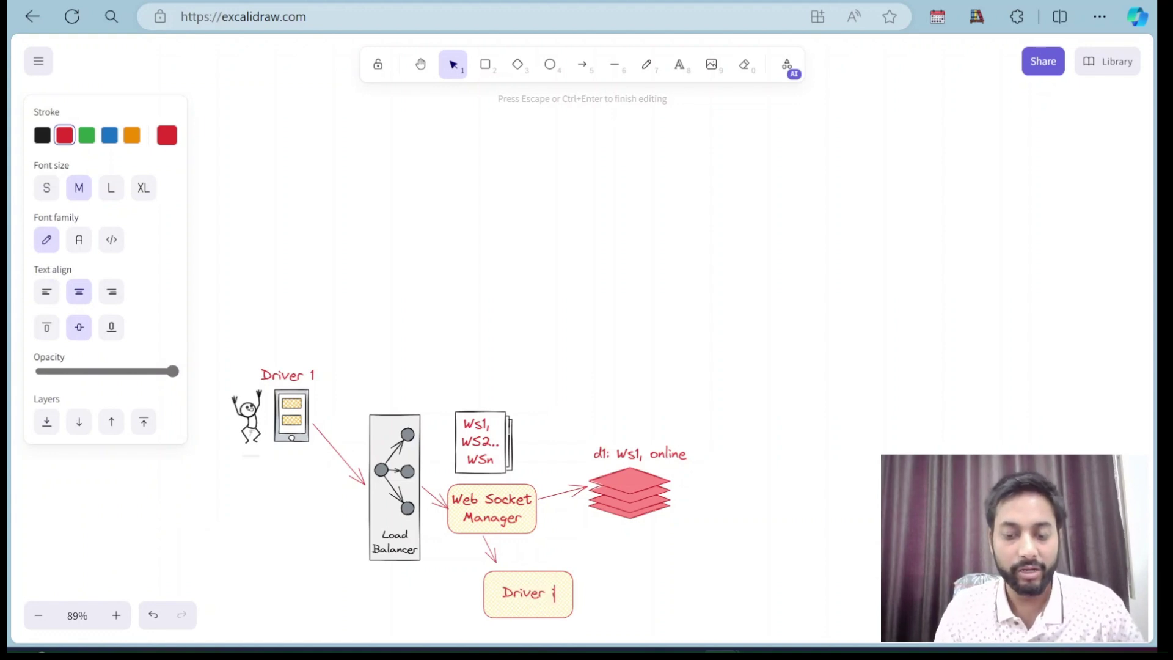
text(c)
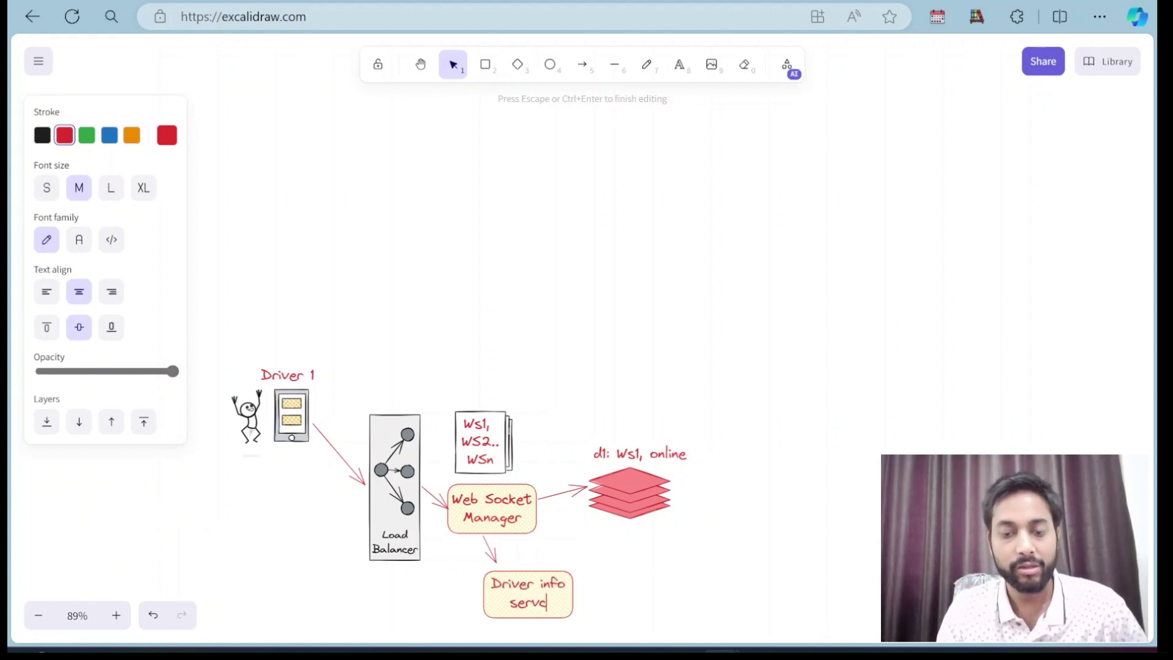
key(BackSpace)
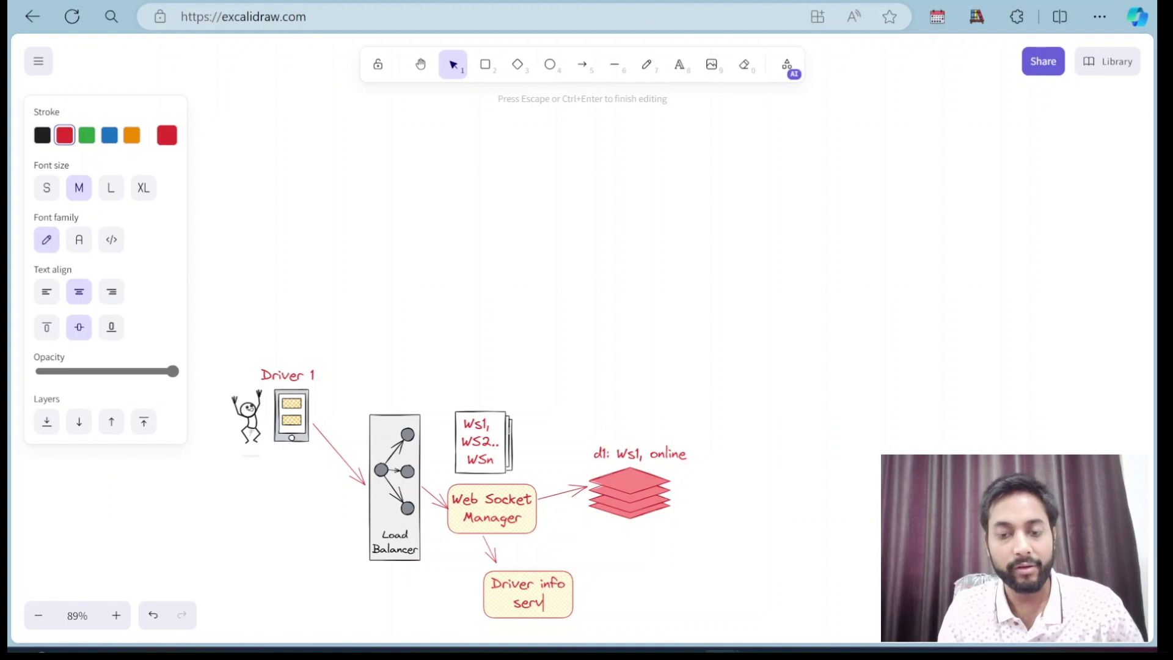
text(ice)
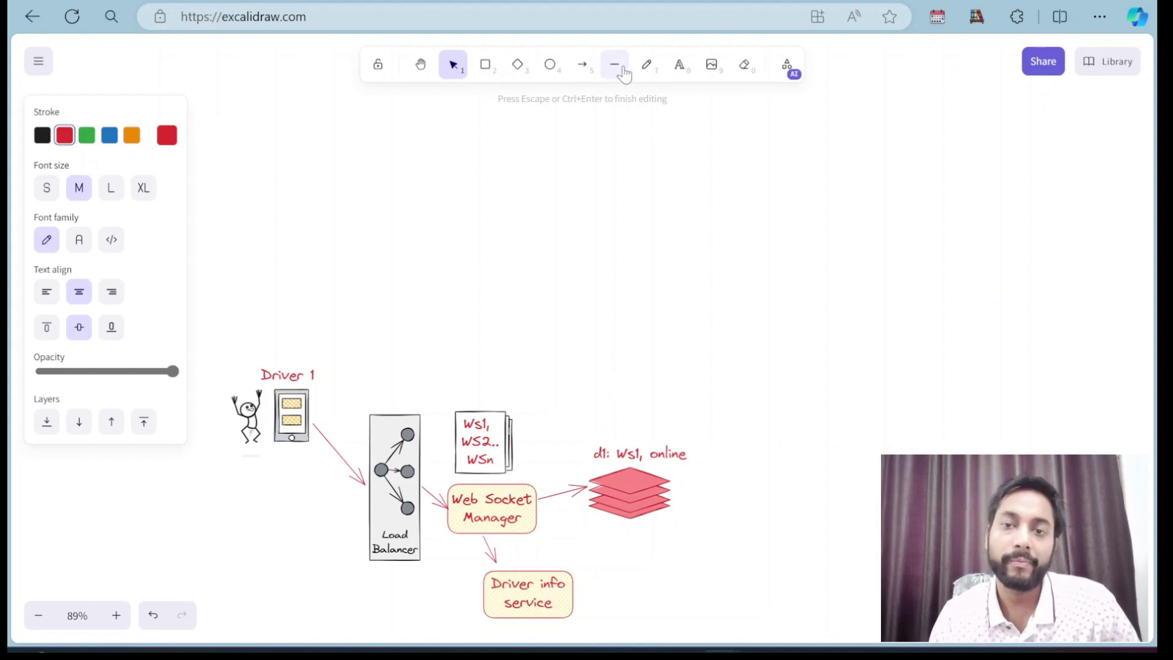
Draw an arrow out of the Driver info service and place the library's Relational DB cylinder at its tip
click(581, 69)
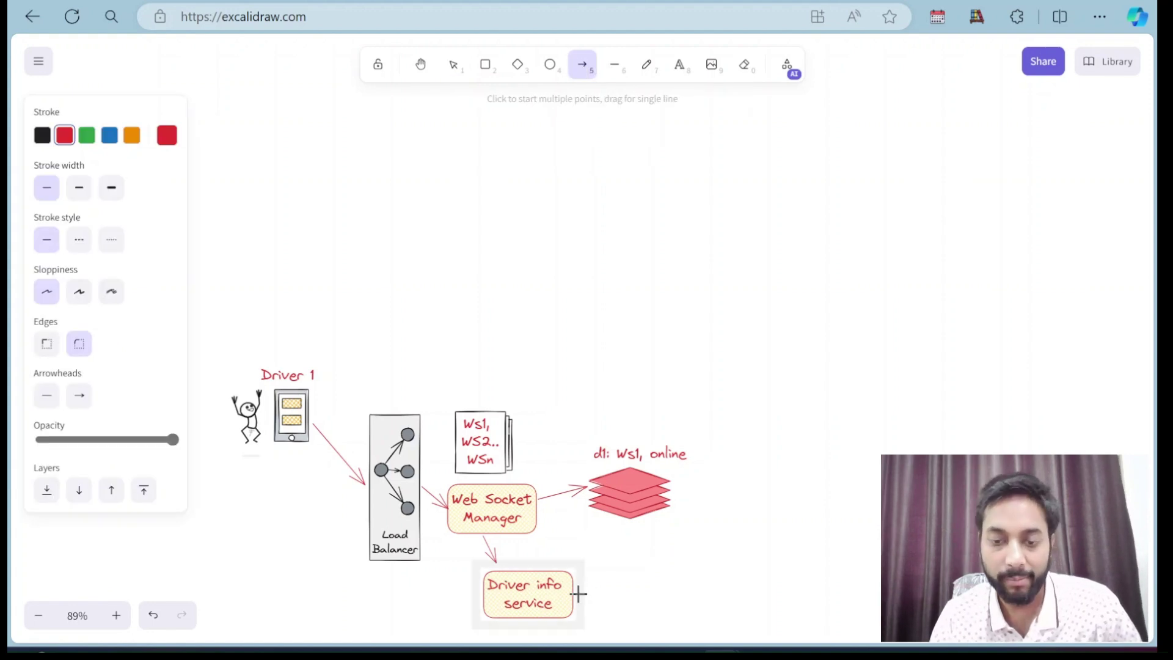
drag(579, 594, 646, 579)
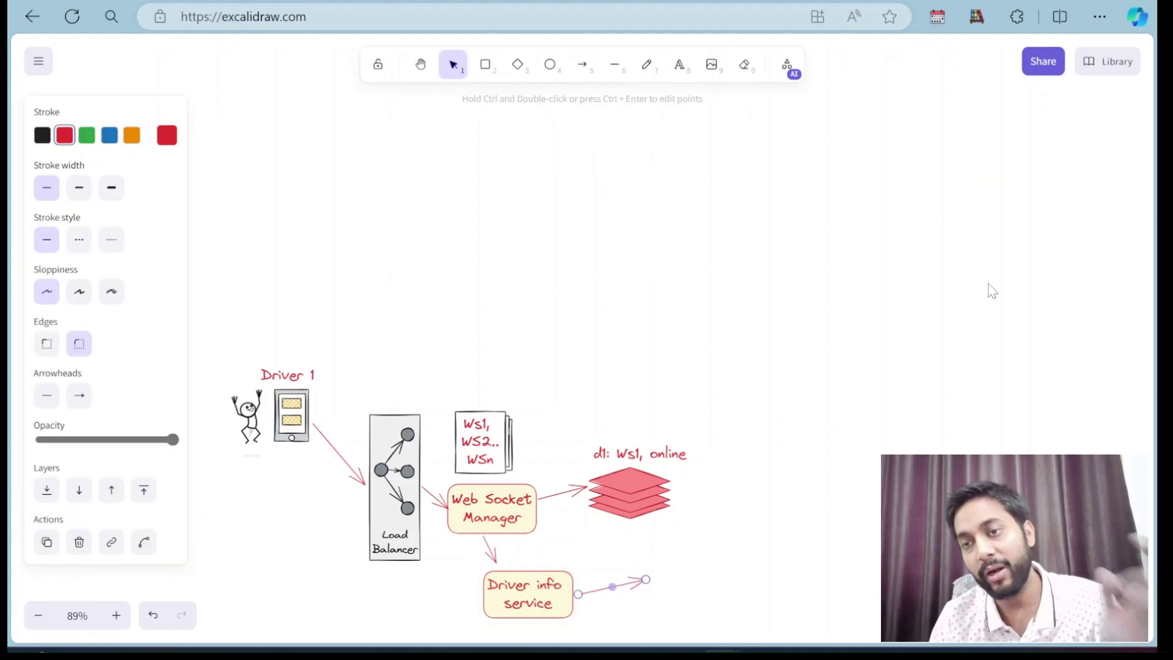
click(1115, 61)
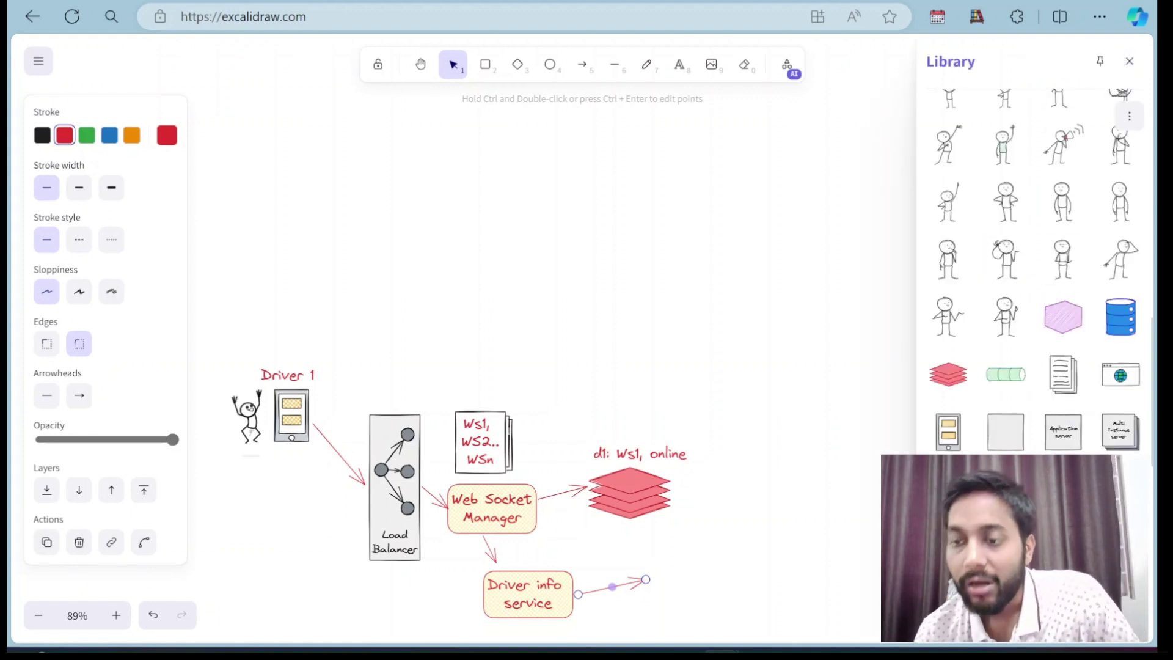
click(1063, 489)
drag(581, 337, 681, 579)
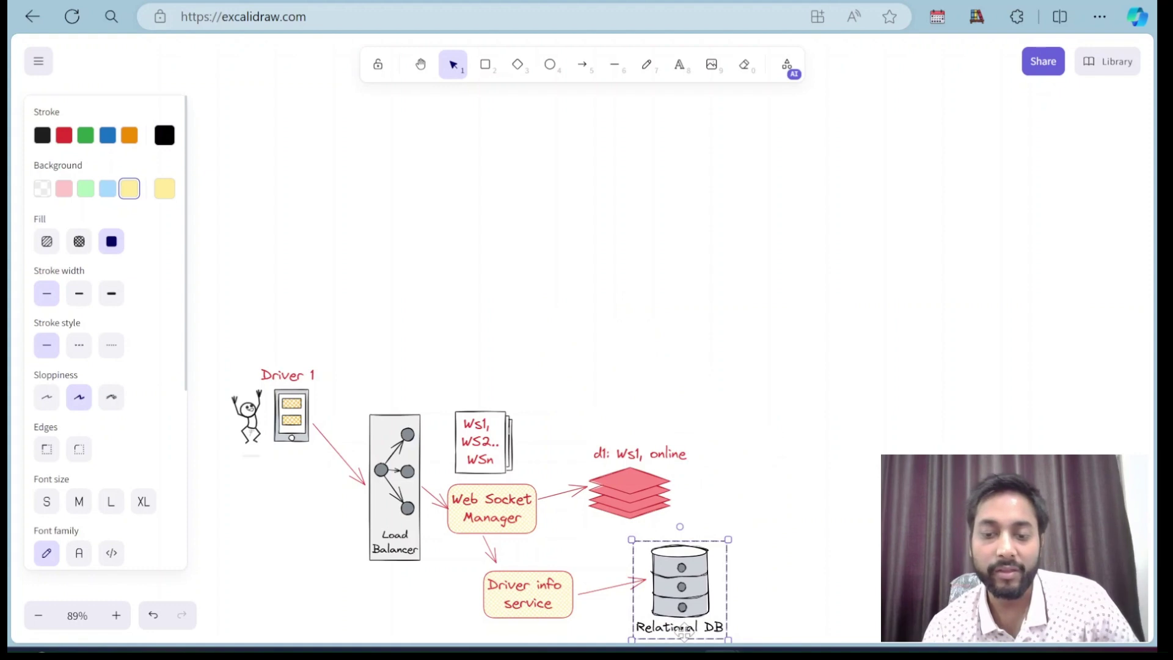
Change the database cylinder's caption to "Driver RDB"
click(686, 634)
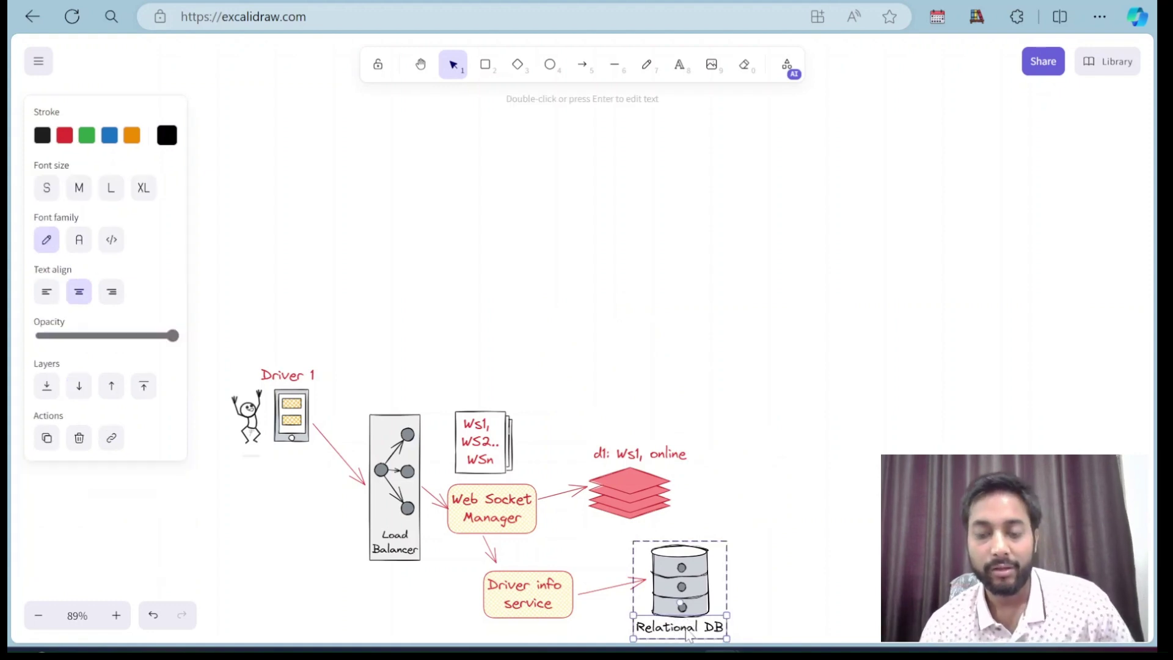
double_click(687, 634)
double_click(672, 625)
text(D)
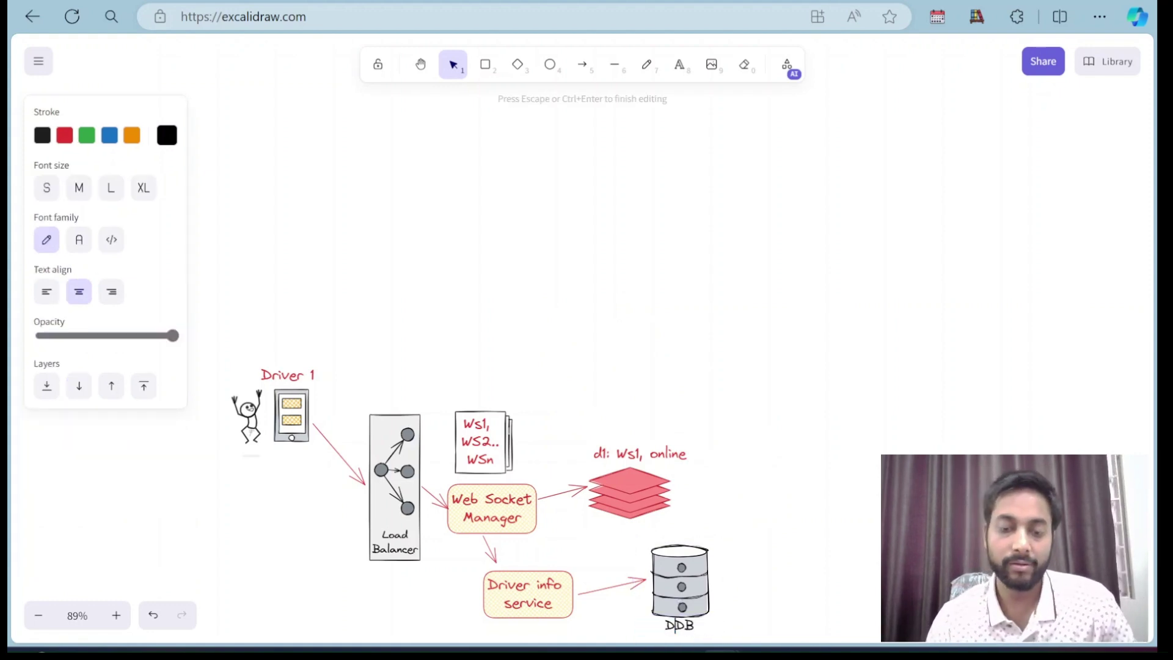
text(river )
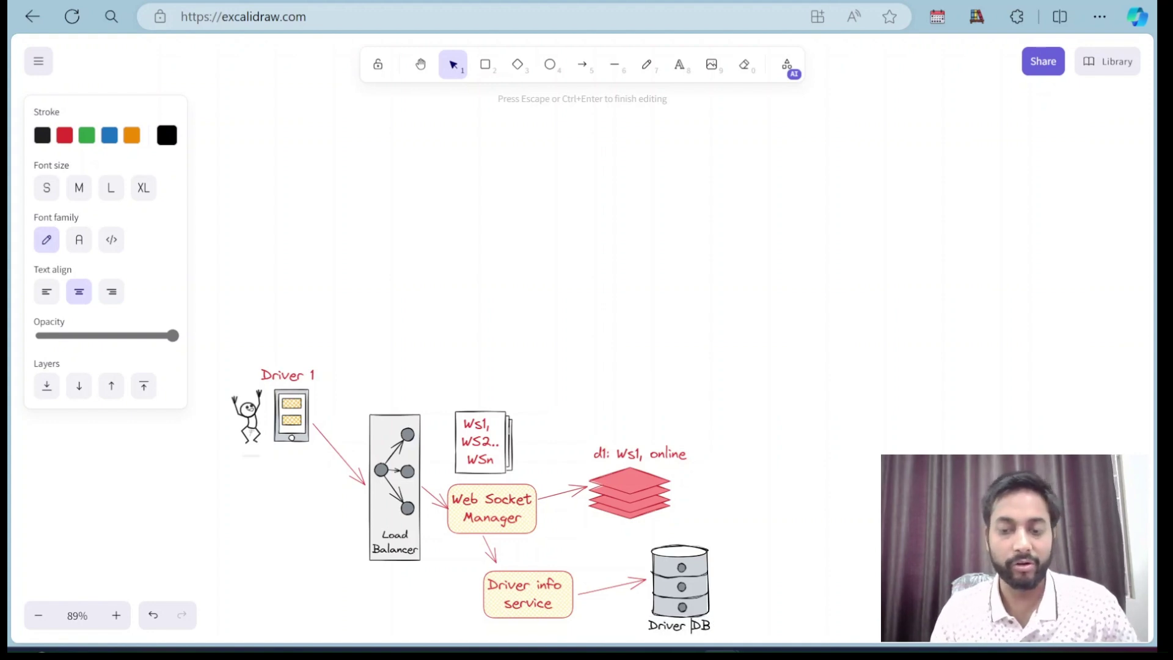
text(R)
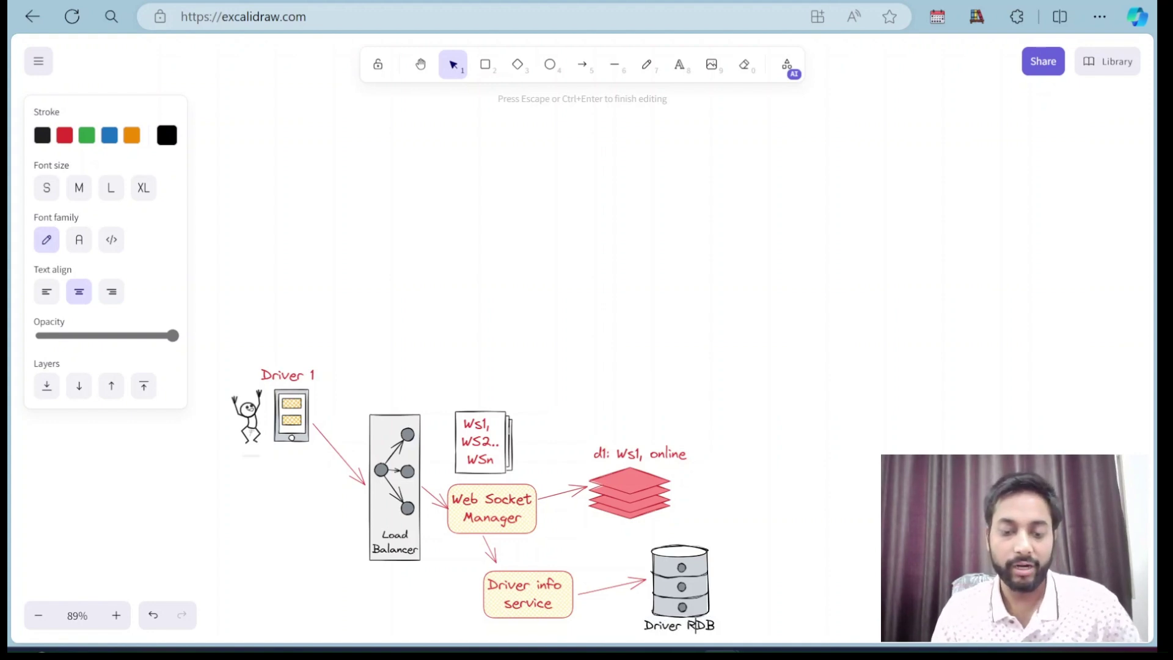
text(D)
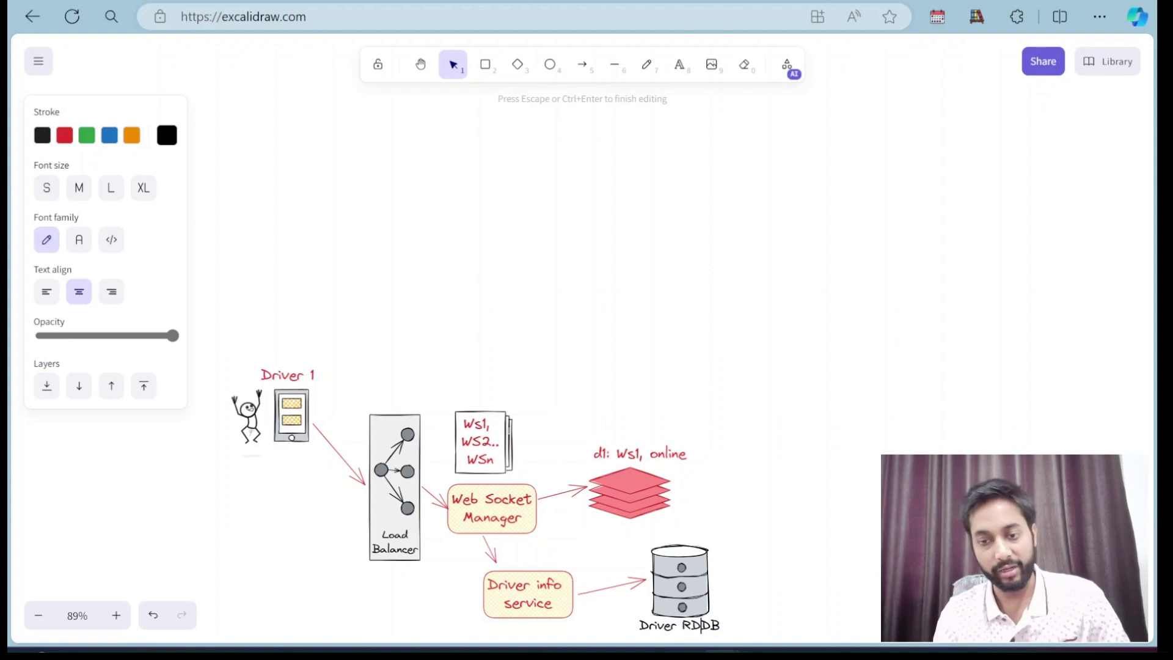
key(BackSpace)
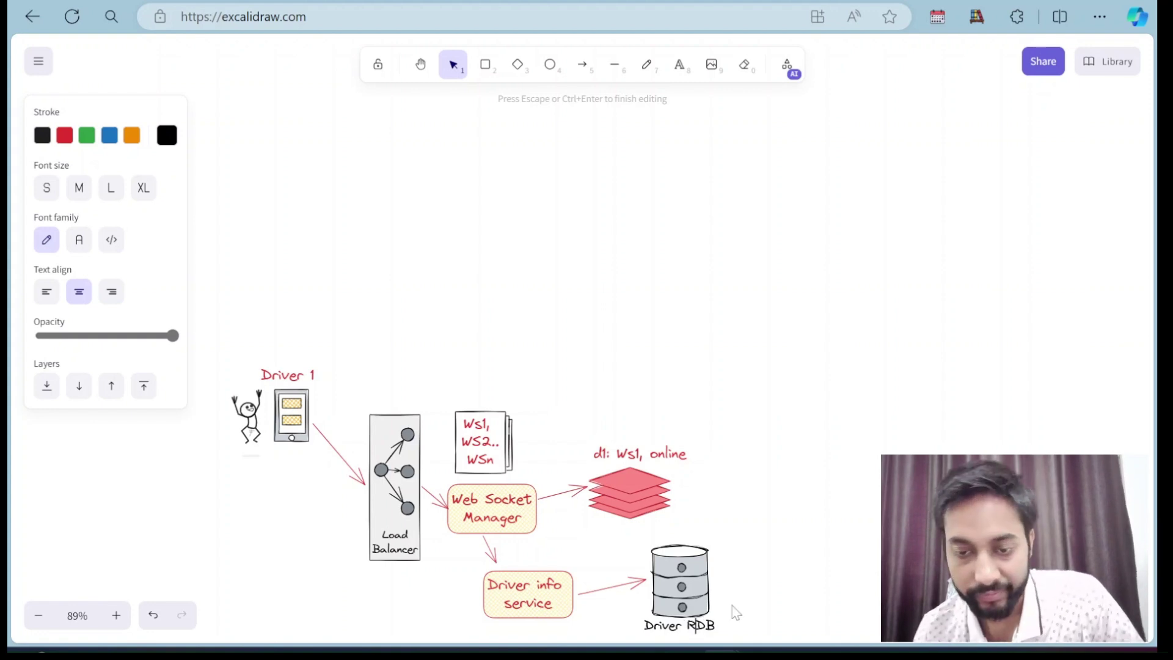
click(788, 545)
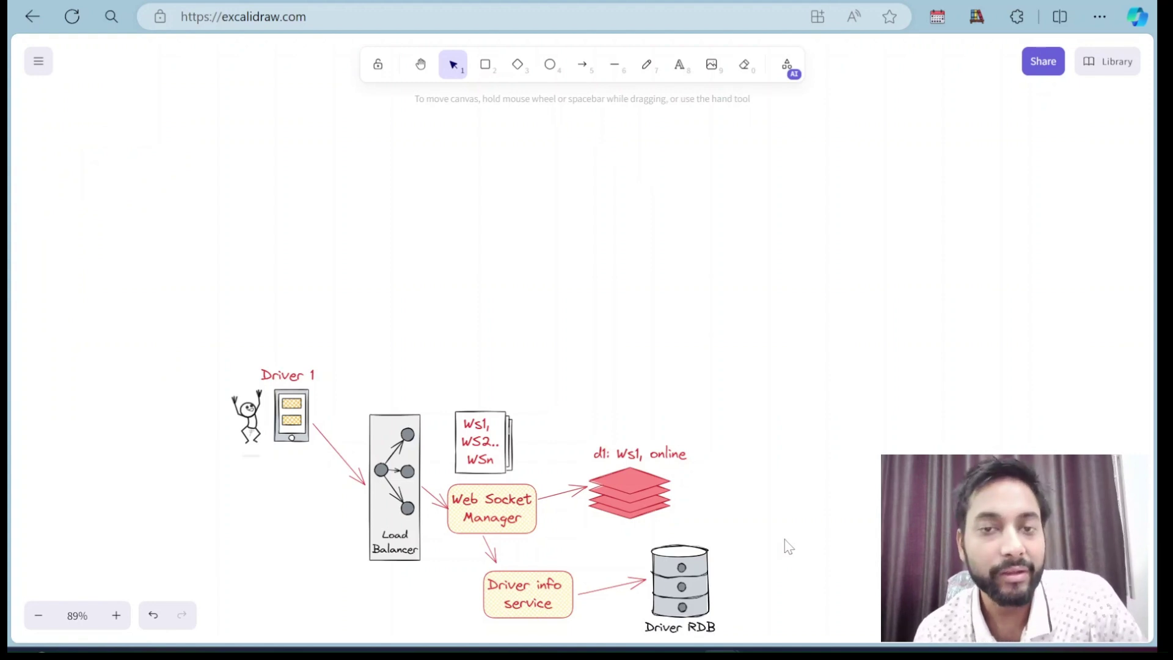
click(461, 78)
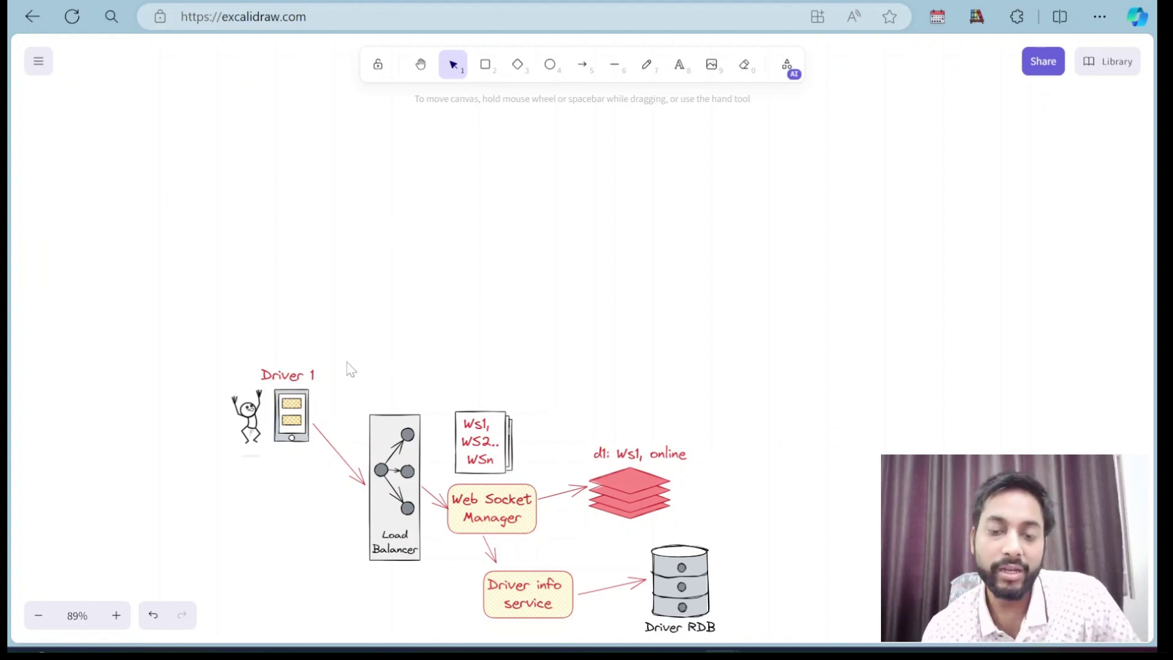
click(582, 66)
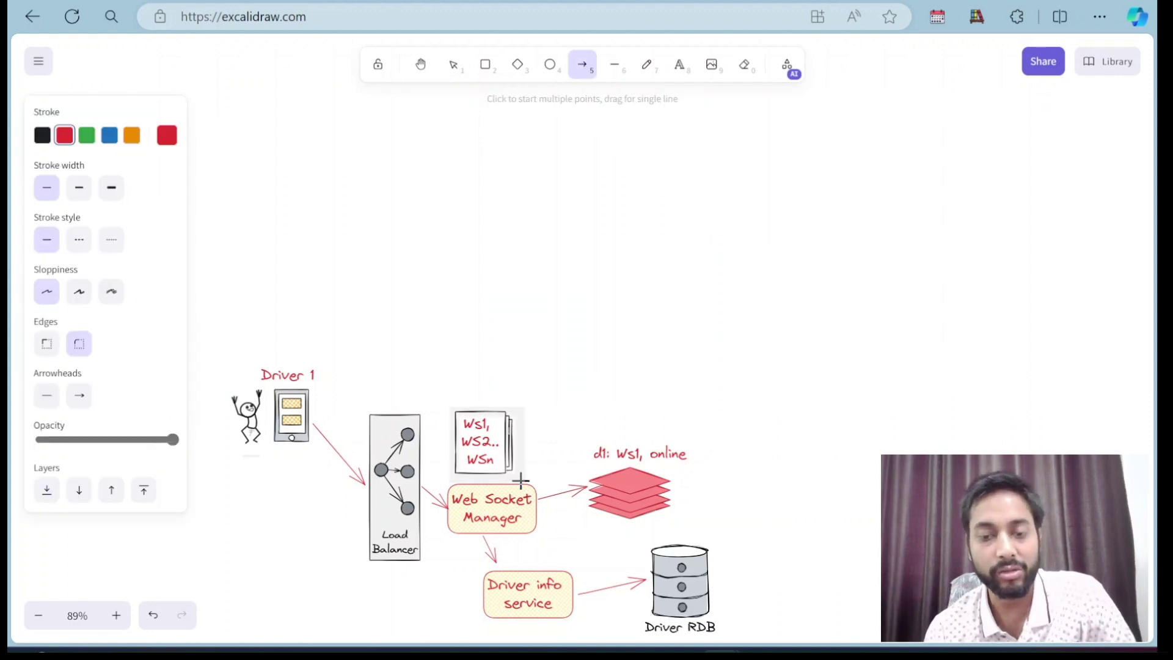
drag(520, 482, 521, 461)
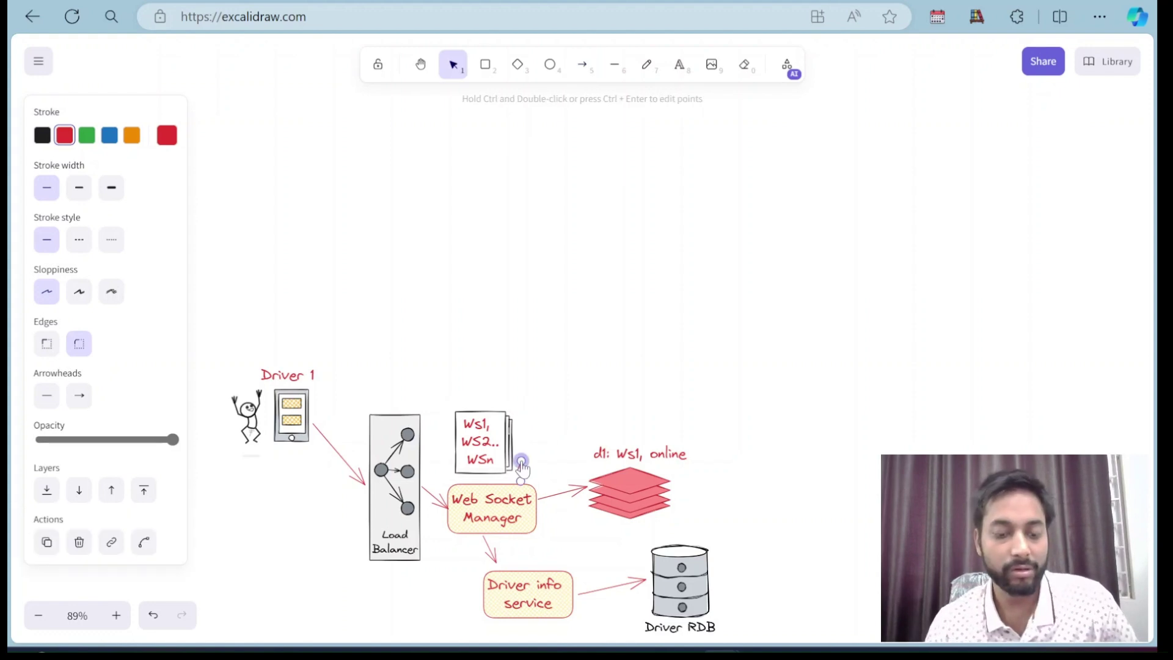
key(ctrl+z)
Draw a short arrow upward from the WS1–WSn stack and a yellow rounded box above its tip
click(585, 66)
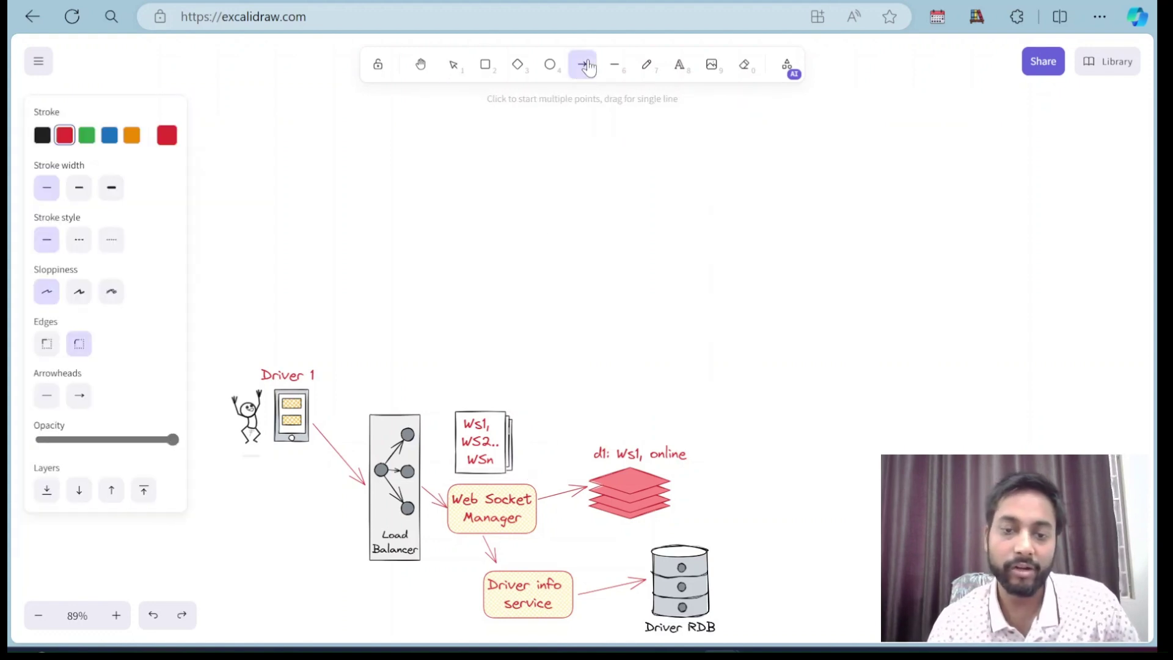
drag(482, 410, 500, 389)
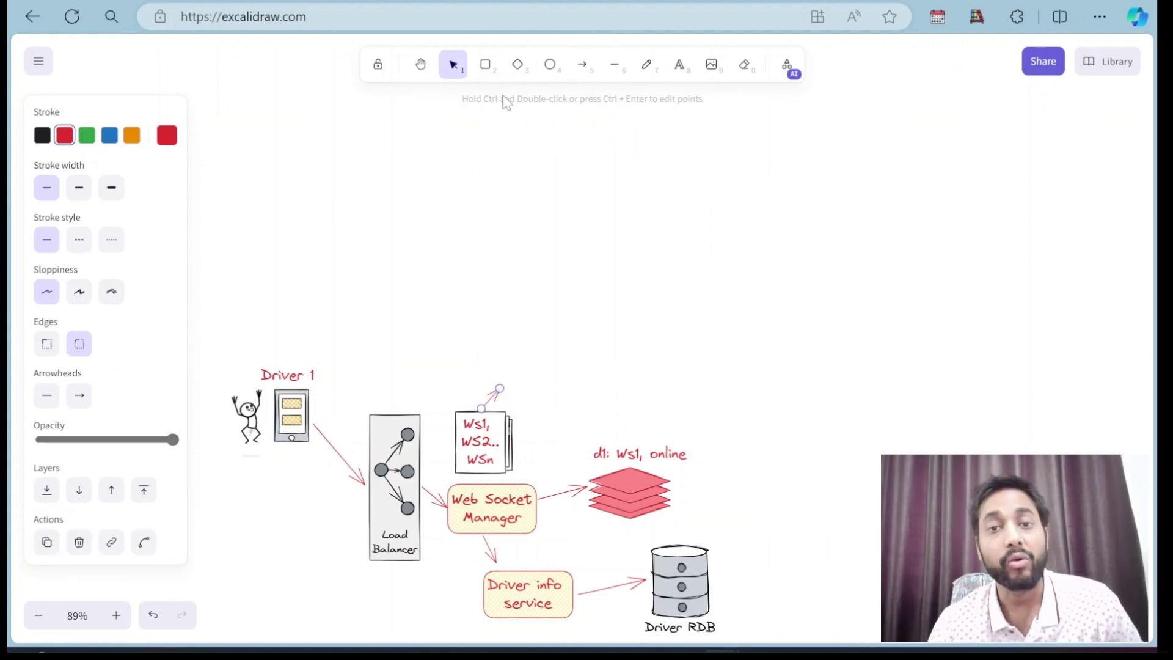
click(486, 63)
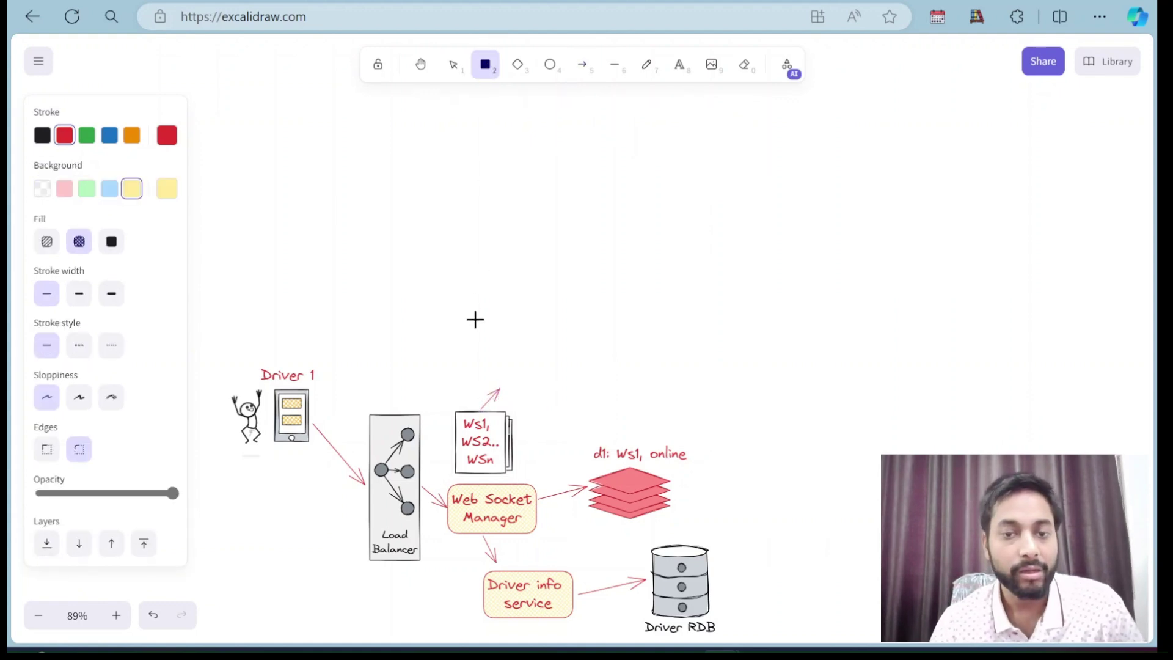
drag(464, 344, 544, 387)
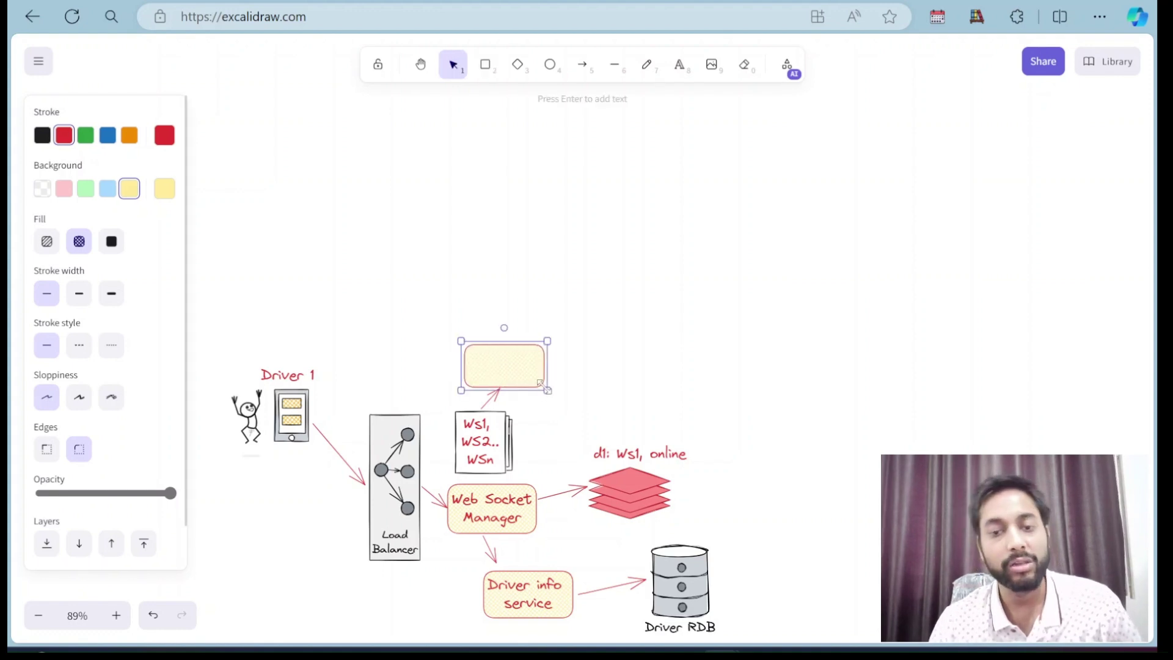
Label the box above the WS1–WSn stack "Location Service" on two lines
double_click(515, 367)
text(Ldcation)
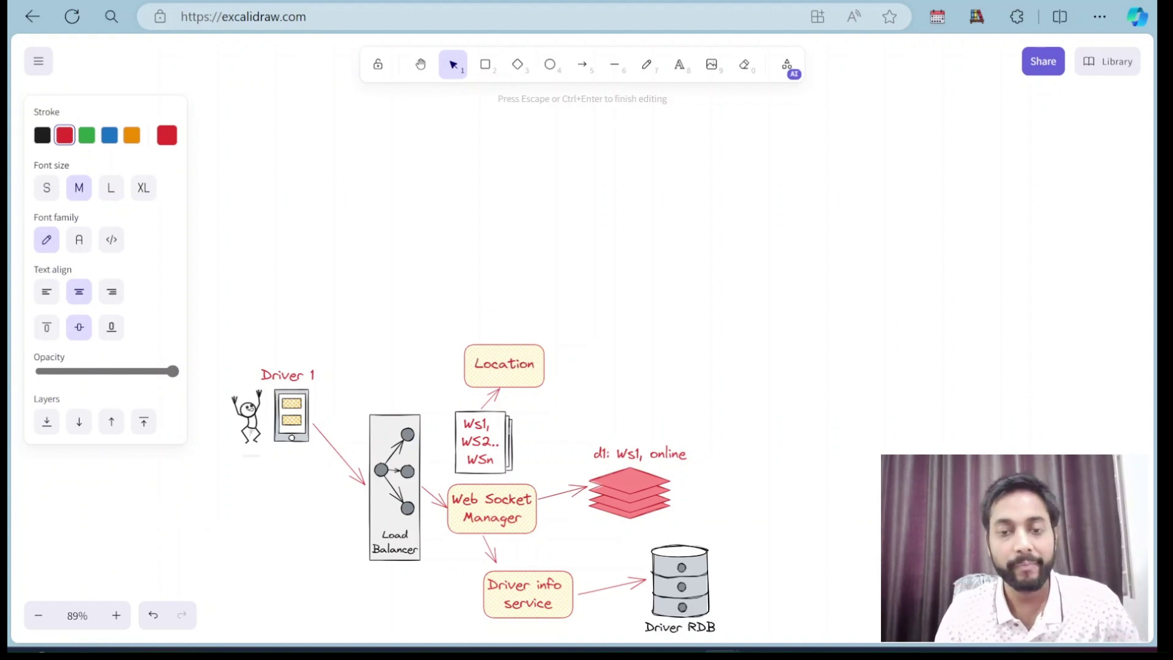
key(Return)
text(Service)
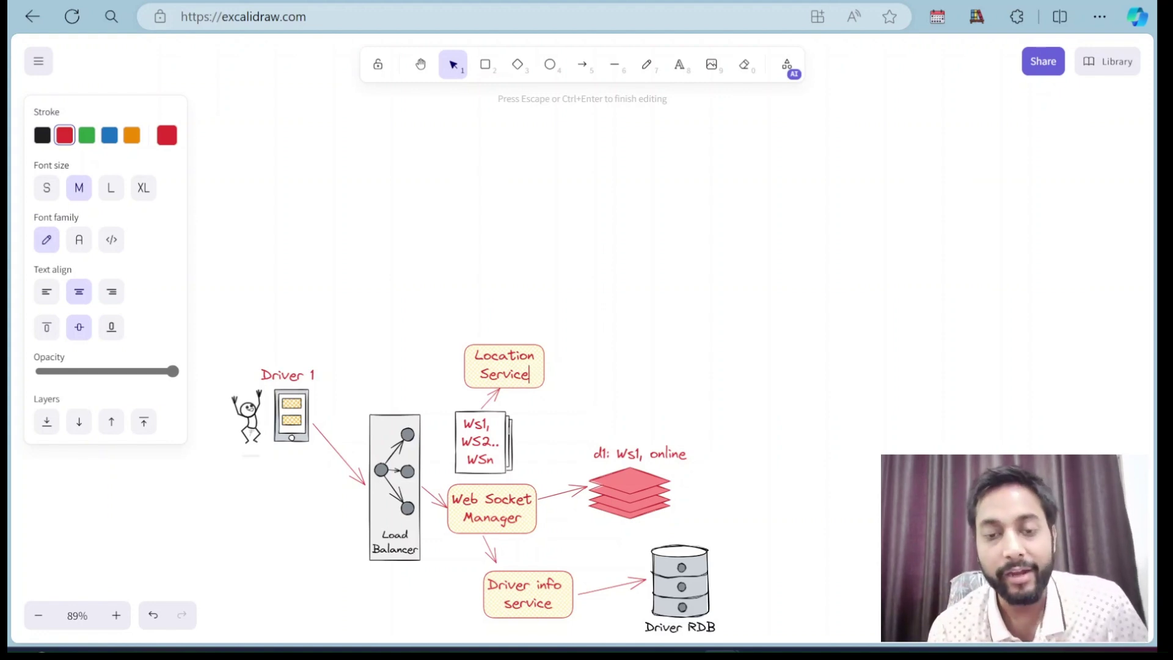
Draw a short arrow upward from Location Service and add a yellow rounded box above its tip labelled "Map Service"
click(582, 64)
drag(492, 340, 488, 317)
drag(493, 321, 491, 322)
click(486, 64)
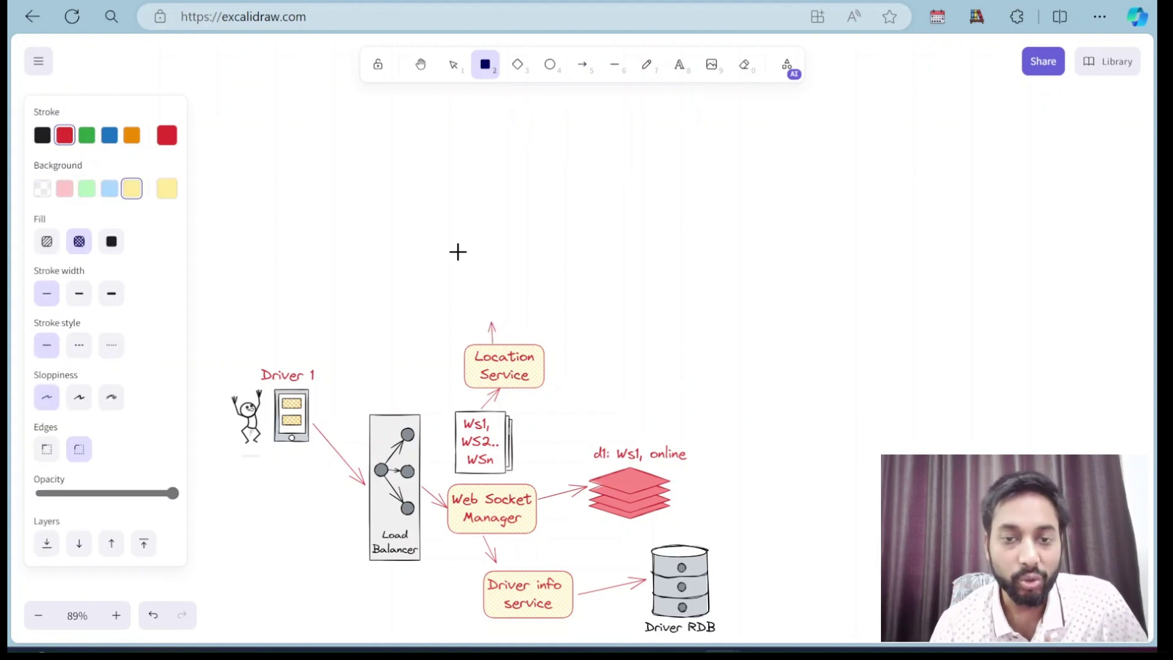
drag(457, 276, 549, 323)
double_click(508, 298)
text(Map Service)
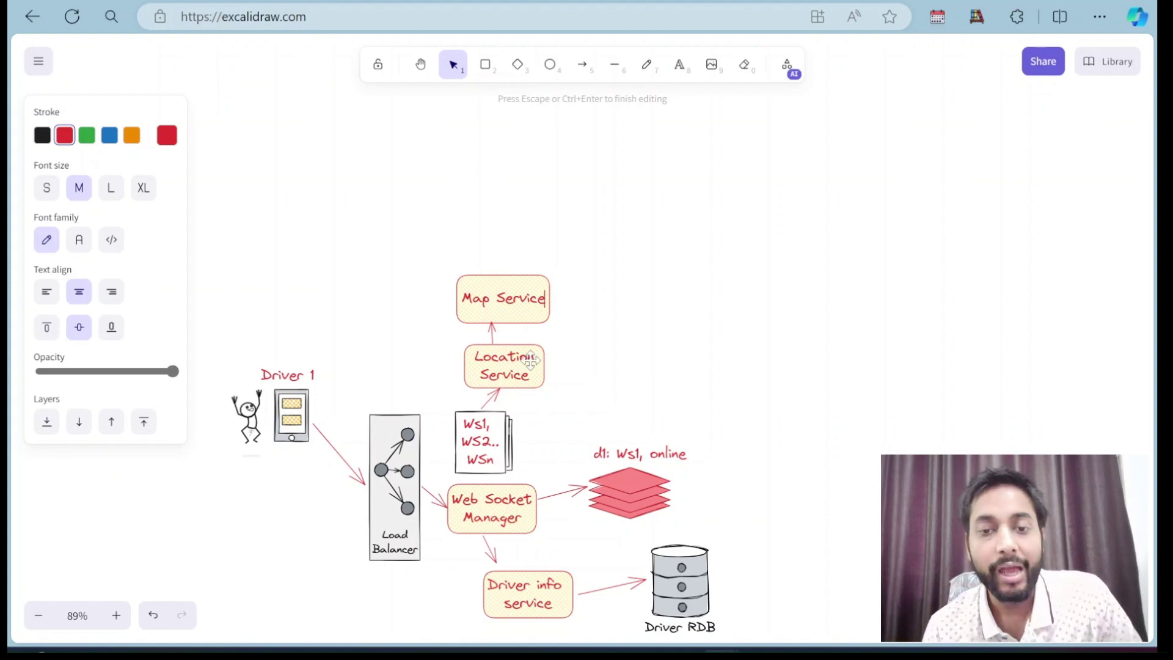
Draw an arrow out of the Location Service box's side and place the library's Columnar DB cylinder at its tip
click(582, 65)
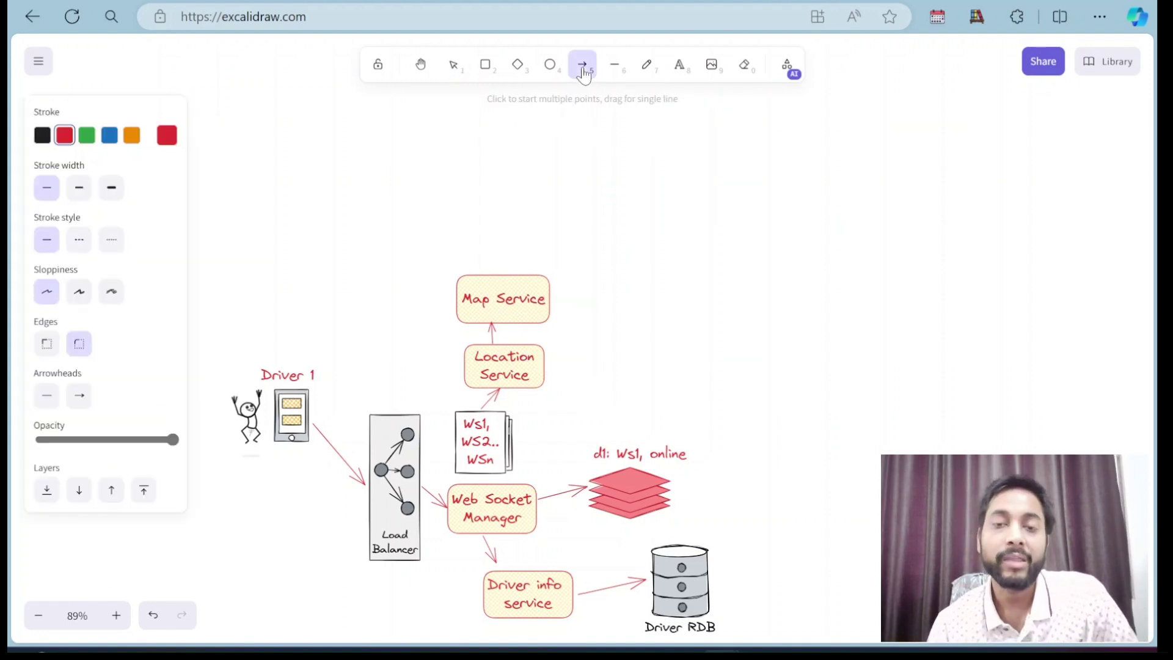
drag(545, 362, 598, 352)
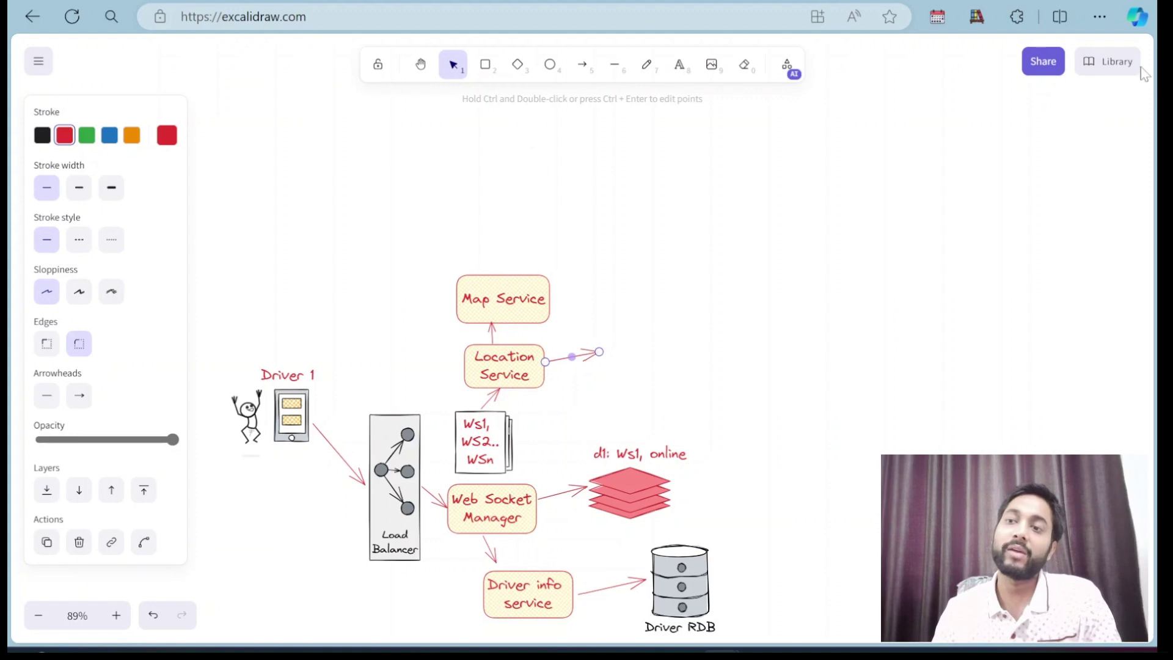
click(1118, 66)
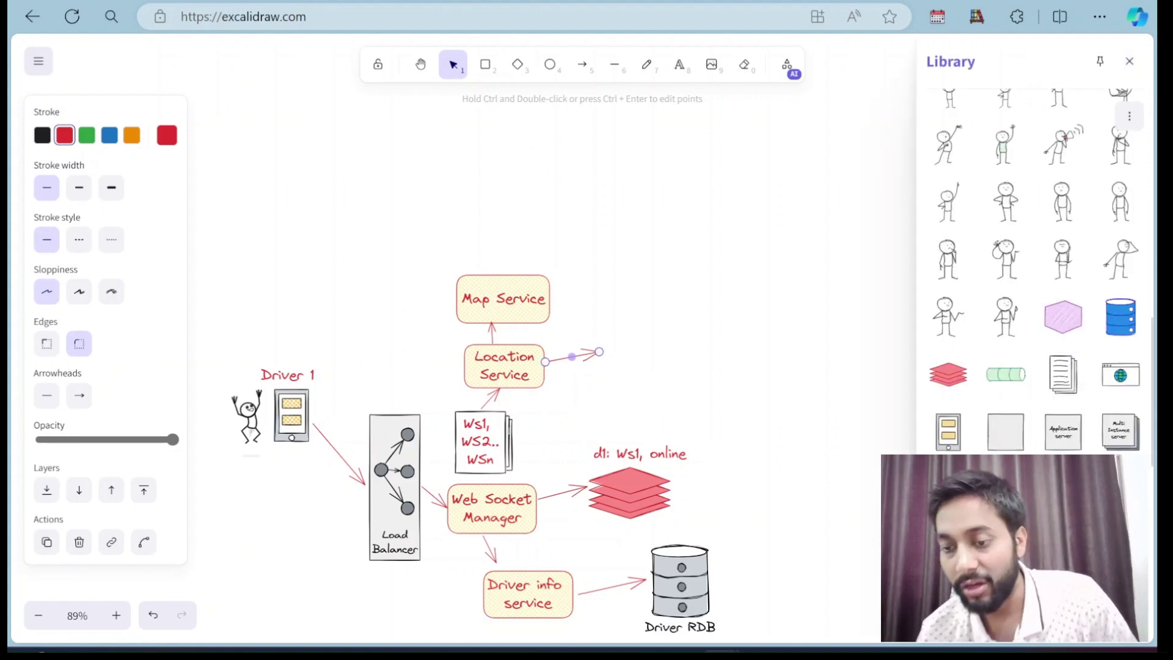
scroll(925, 483, down, 2)
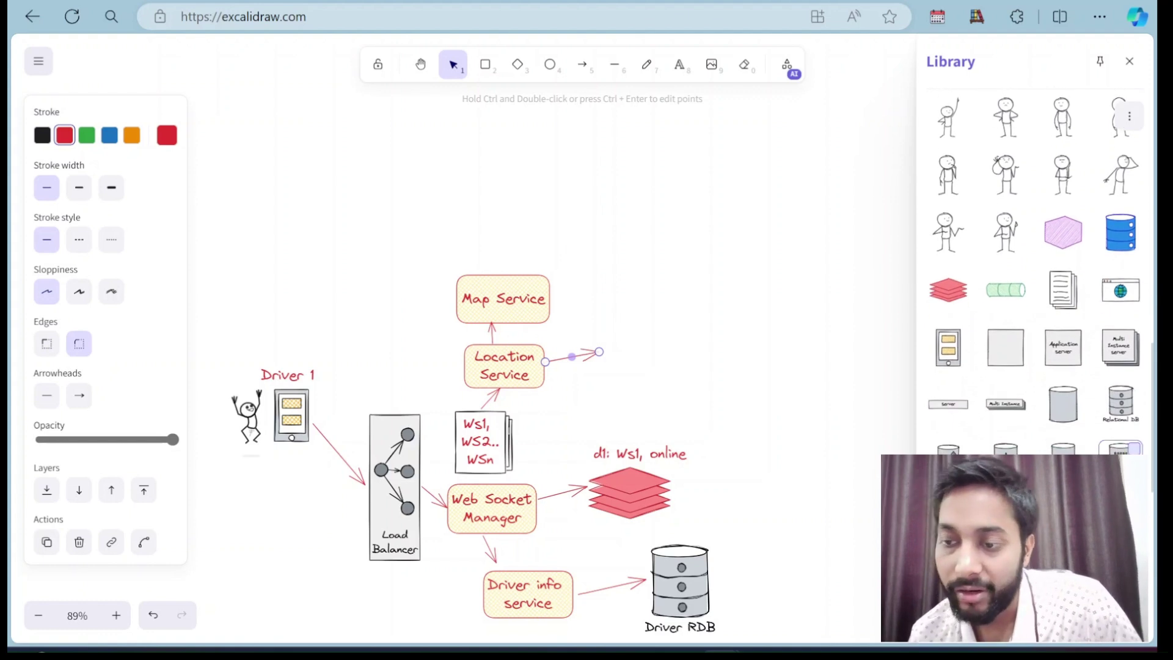
click(1121, 449)
drag(590, 333, 638, 353)
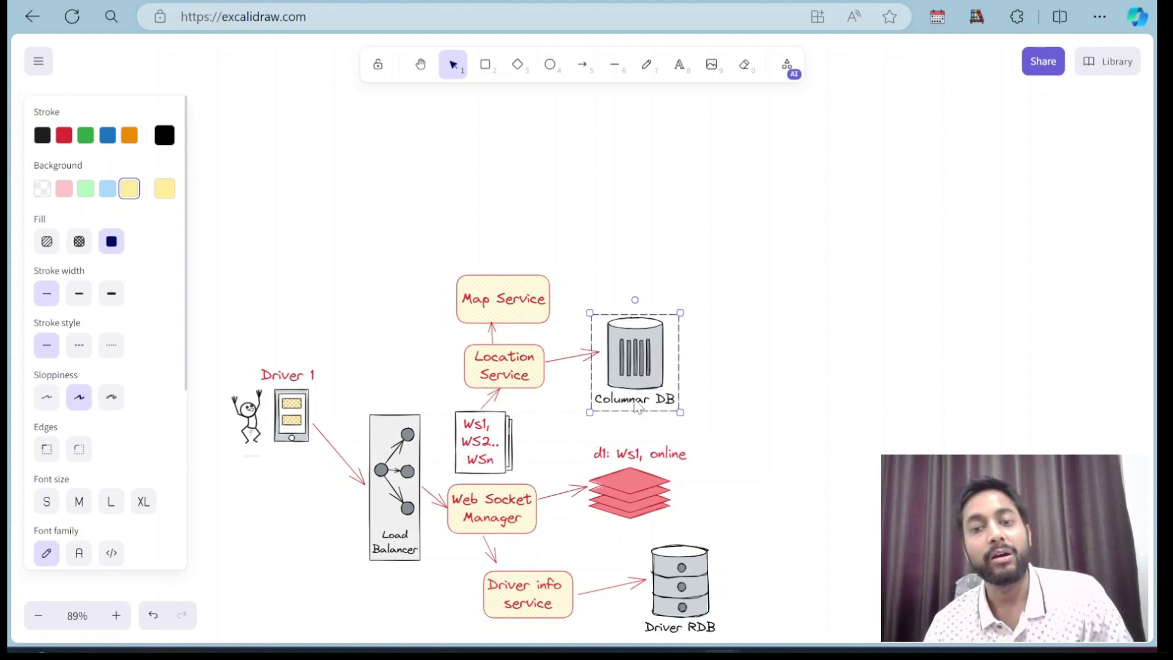
Change the columnar database cylinder's caption to "Location DB"
double_click(637, 405)
double_click(637, 405)
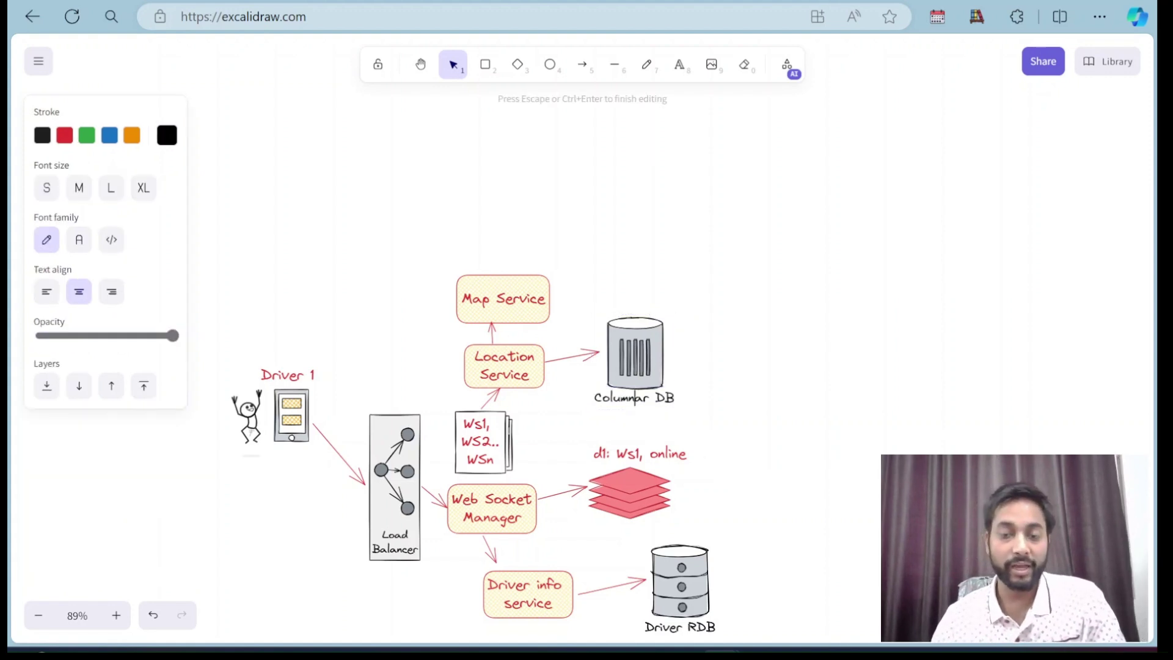
double_click(637, 398)
text(Locat)
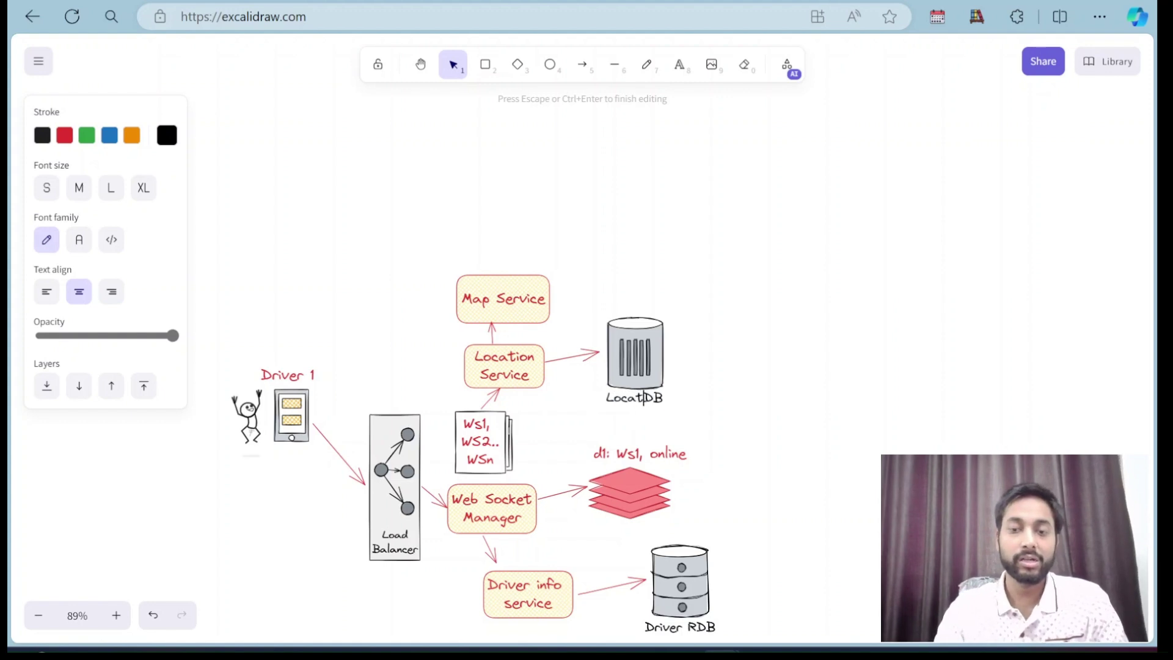
text(ion)
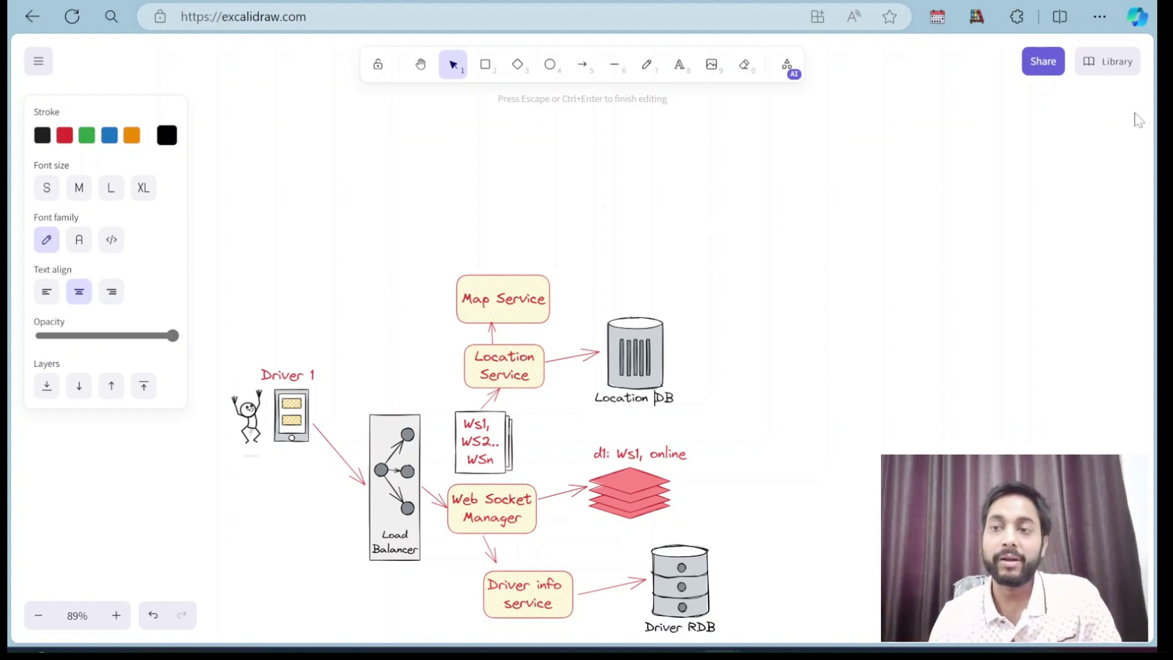
Insert the library's Message Q shape beside the Location DB cylinder, turn it upright and enlarge it slightly
click(1109, 61)
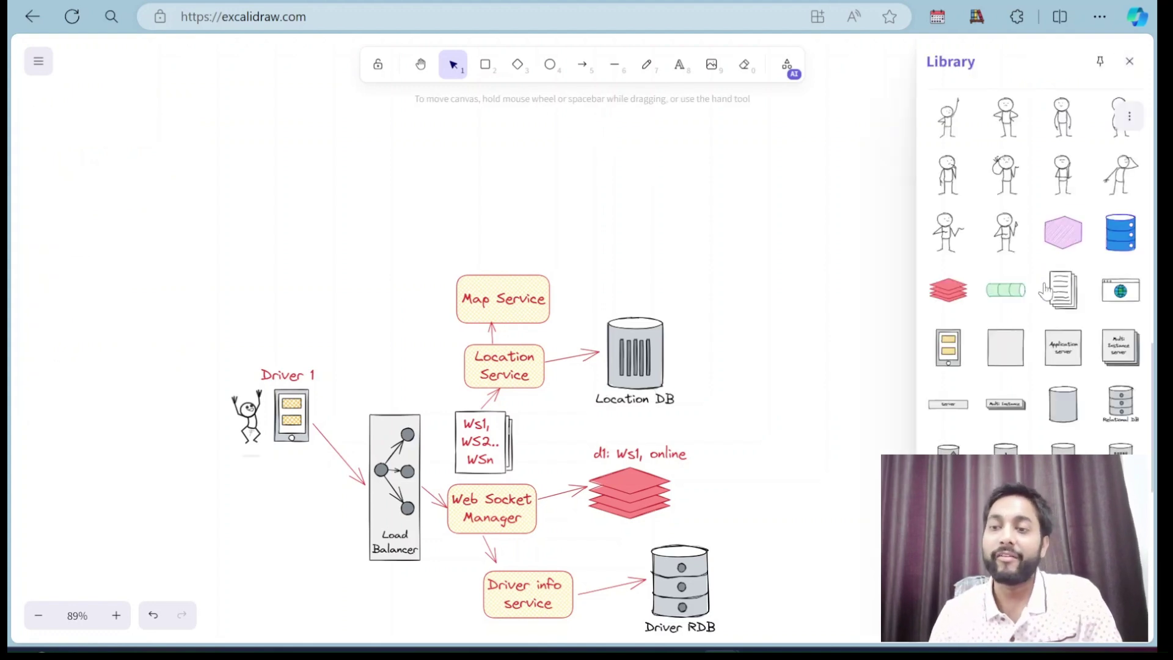
scroll(1032, 275, down, 2)
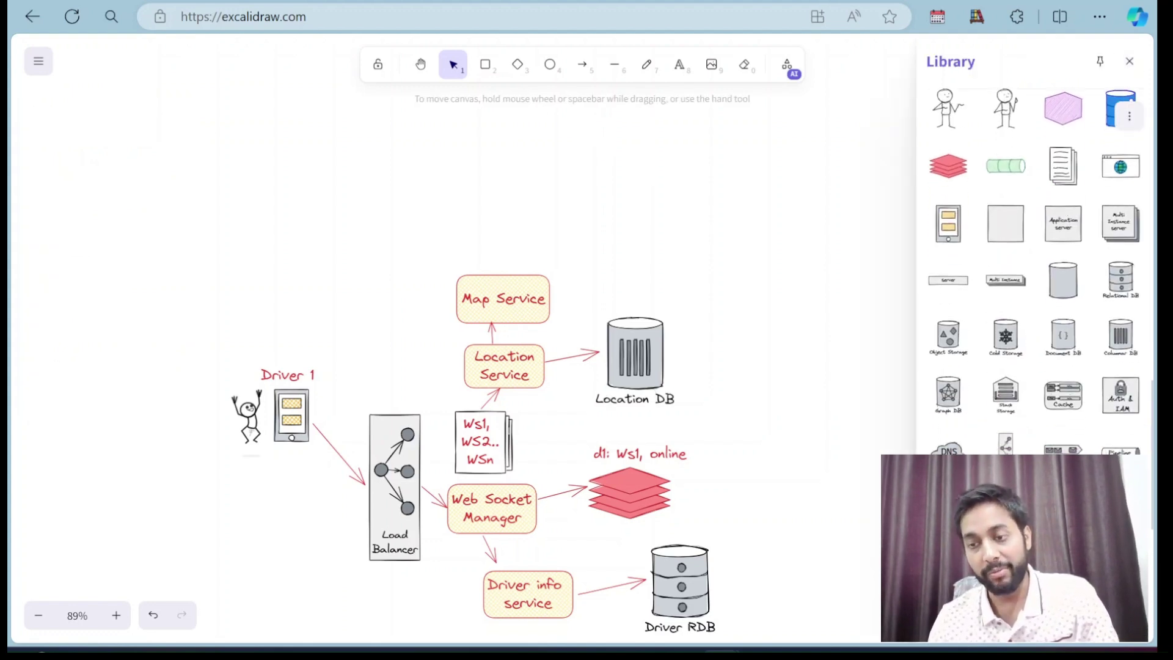
click(1063, 443)
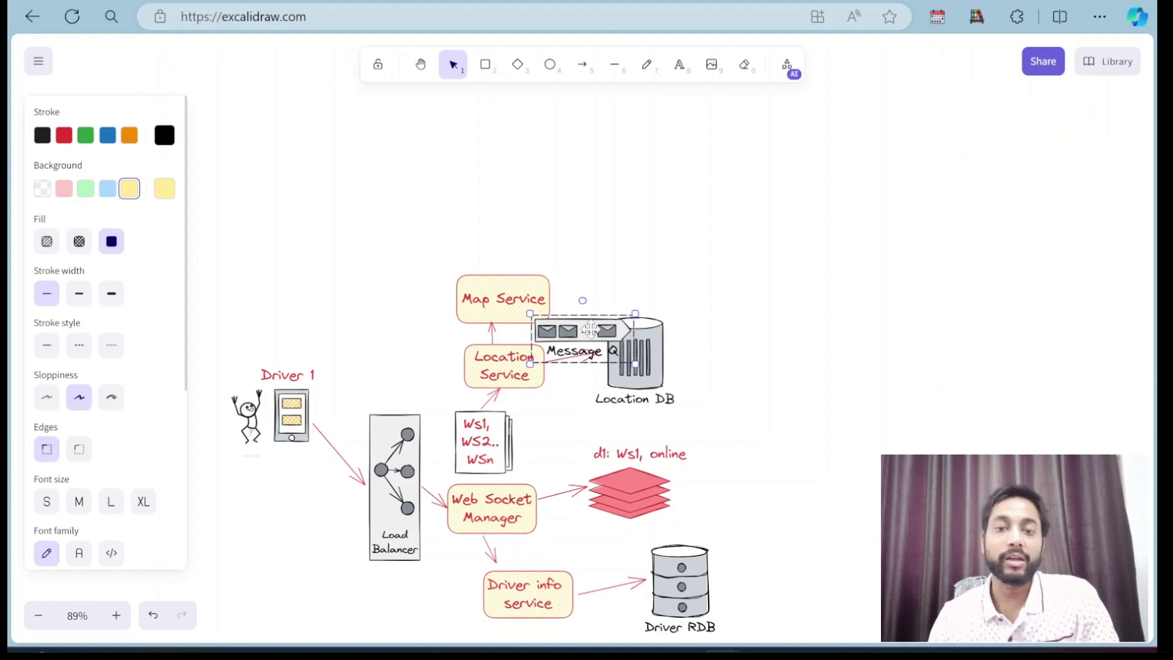
drag(599, 335, 700, 311)
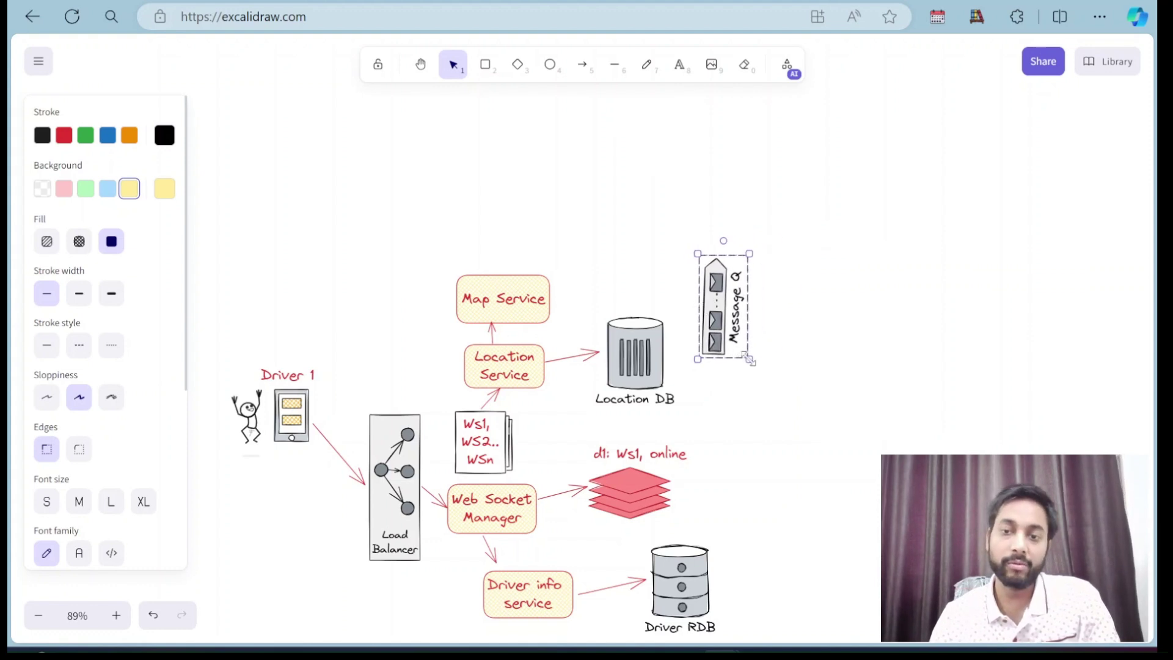
drag(750, 360, 760, 384)
Change the message queue's caption to "KAFKA"
double_click(750, 358)
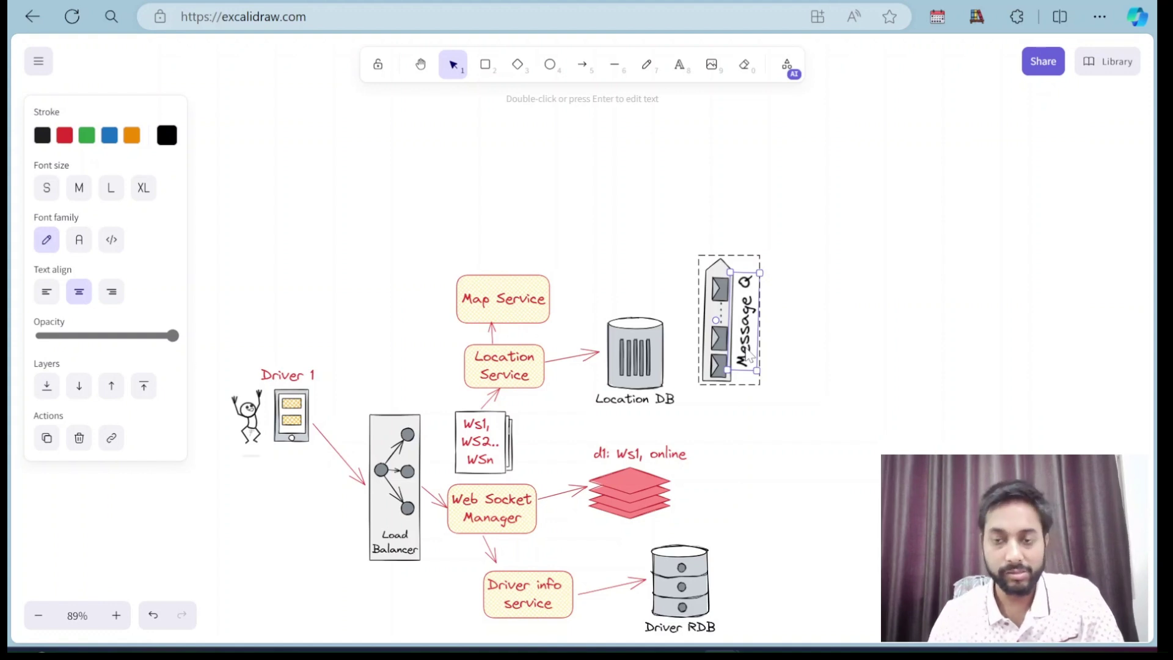
key(Return)
key(BackSpace)
text(KAFKA)
click(837, 388)
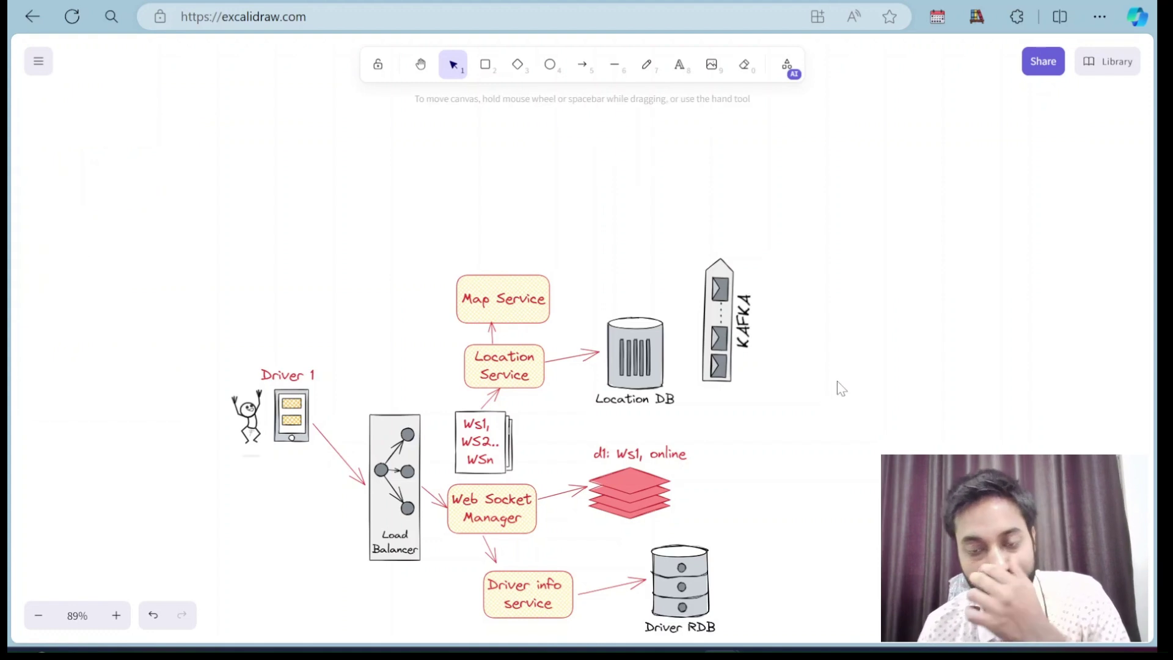
Draw an arrow from Location Service to the KAFKA queue and shrink the Location DB cylinder clear of it
click(581, 66)
drag(543, 350, 698, 299)
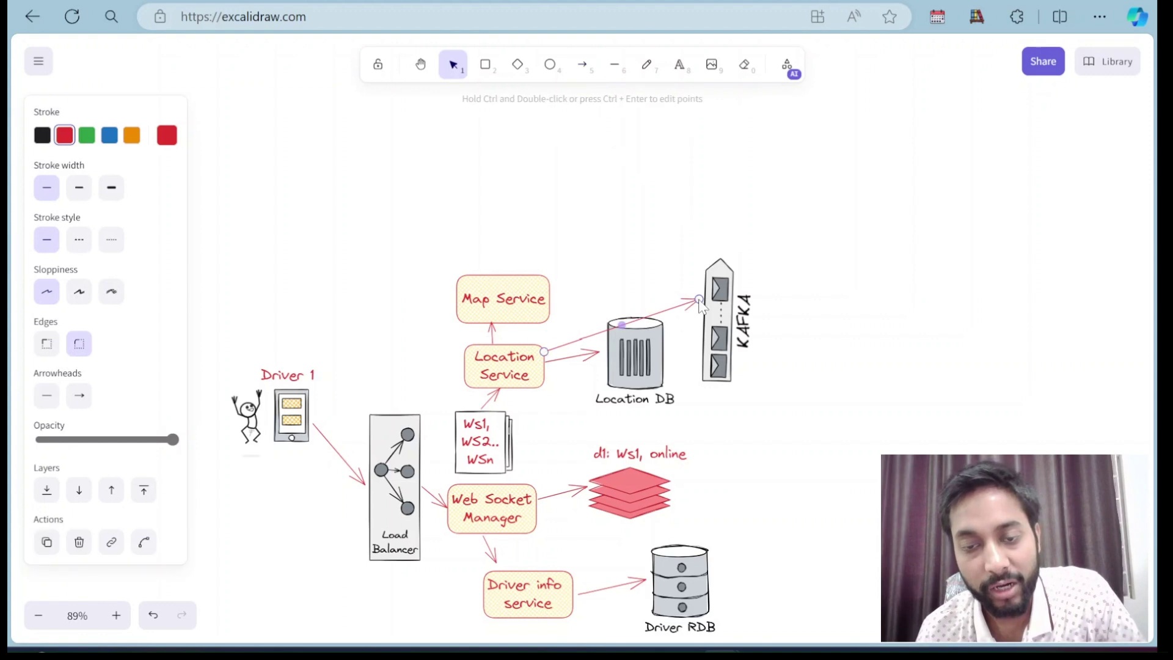
click(663, 350)
drag(591, 313, 623, 366)
click(777, 438)
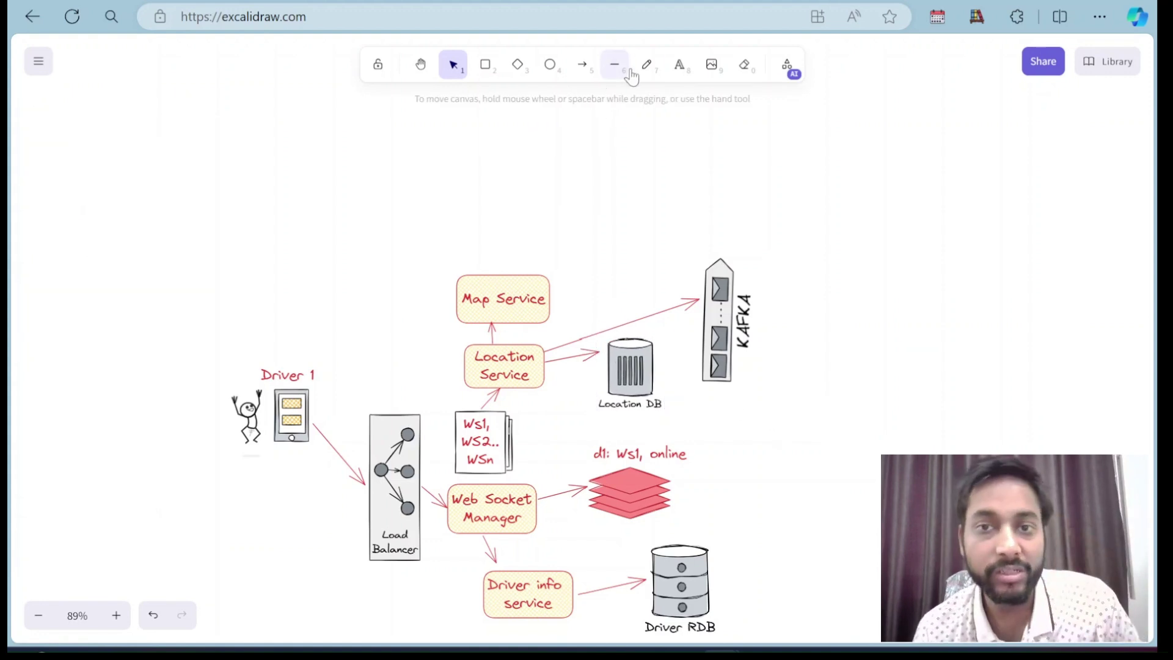
Add the text "d1: lat1, long1, seg1" under the Location DB cylinder
click(680, 64)
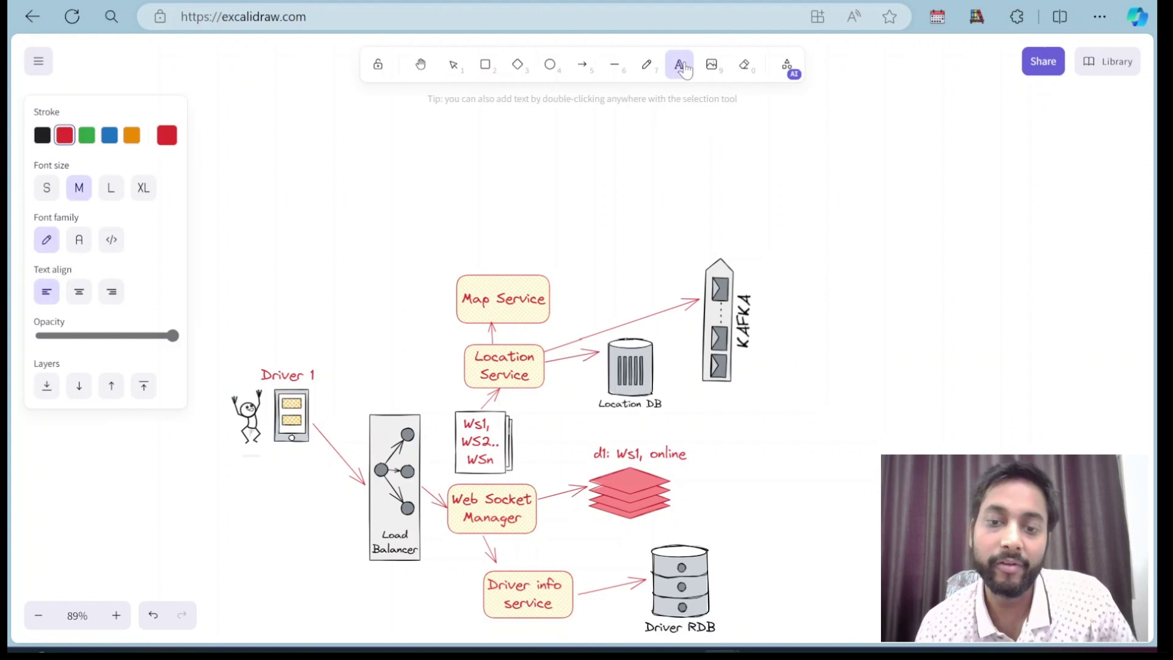
click(589, 415)
drag(696, 444, 726, 433)
text(d)
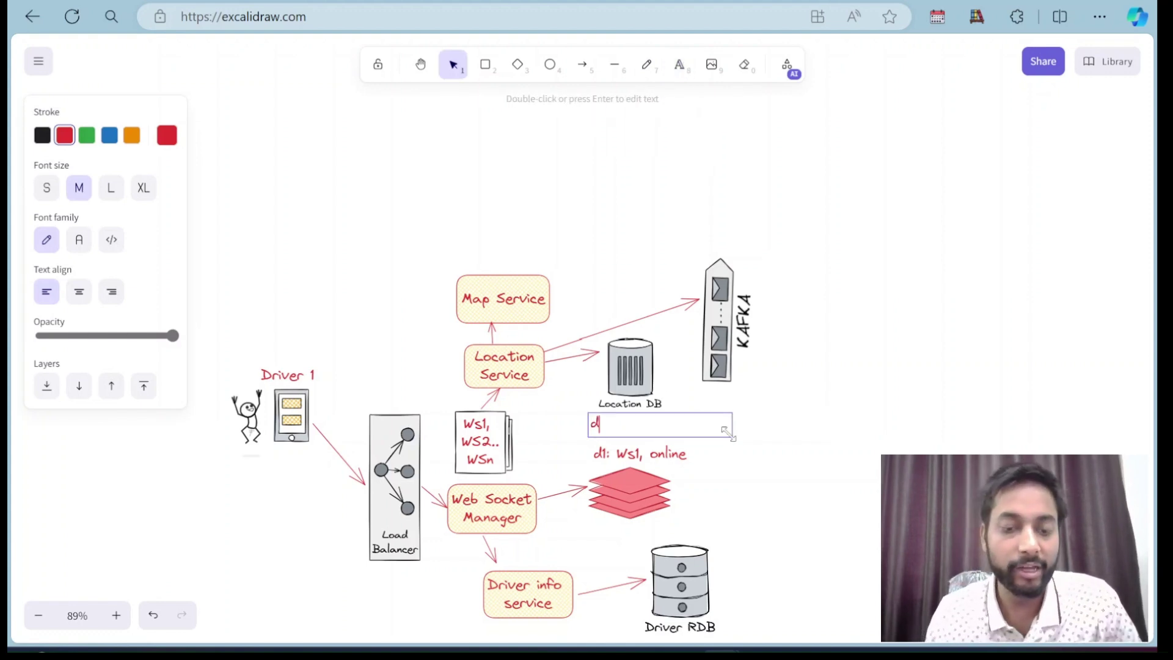
text(1: lat, long,)
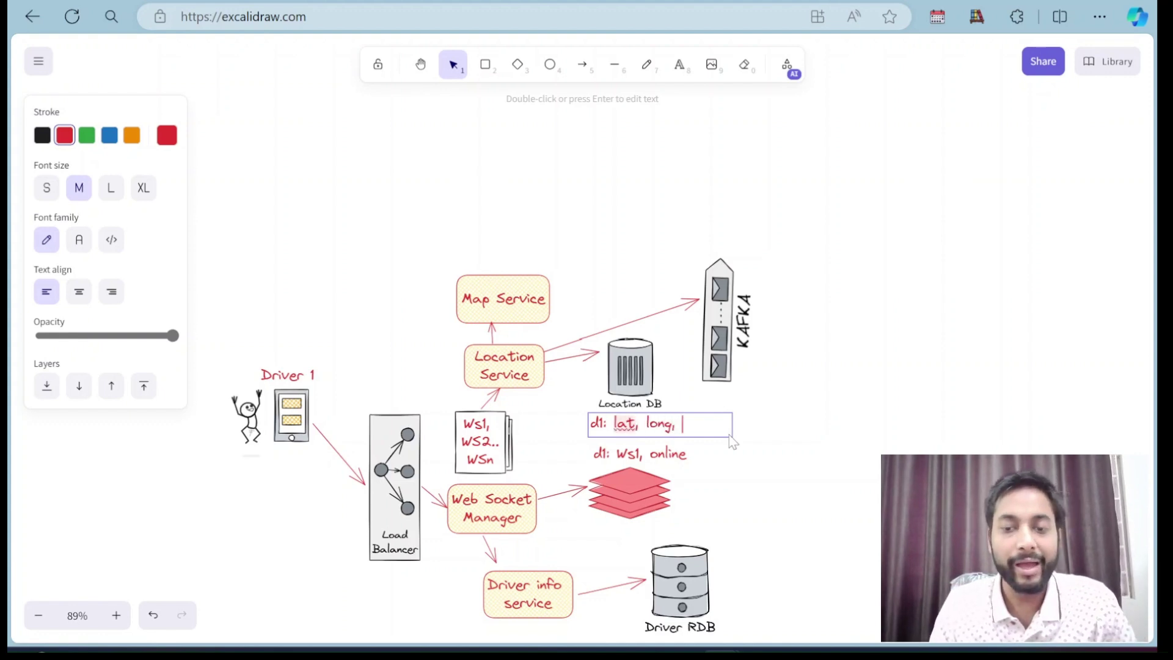
key(BackSpace)
text(1, )
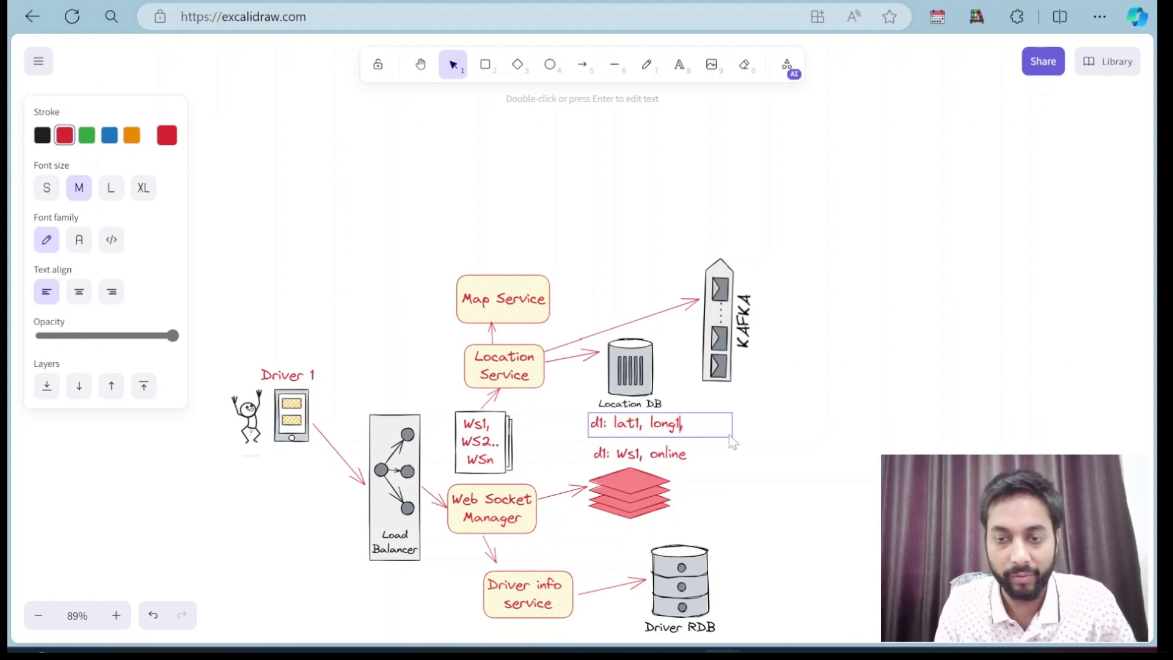
text(seg1)
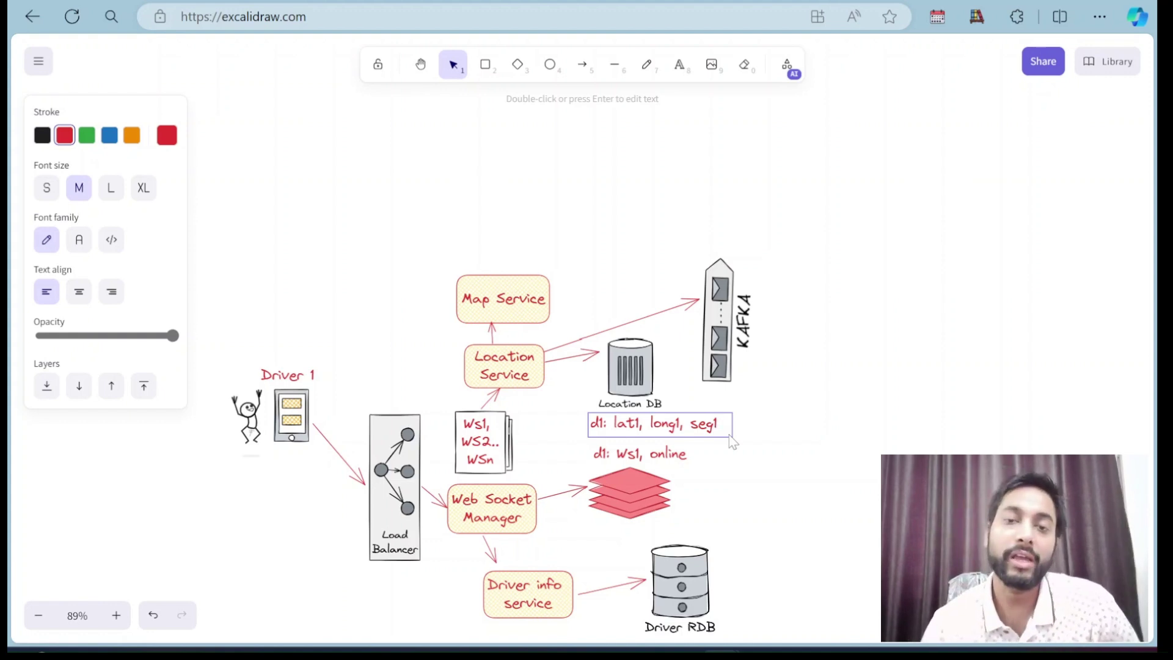
Draw a large yellow rounded box over the segmented city map beside the requirements notes
click(487, 66)
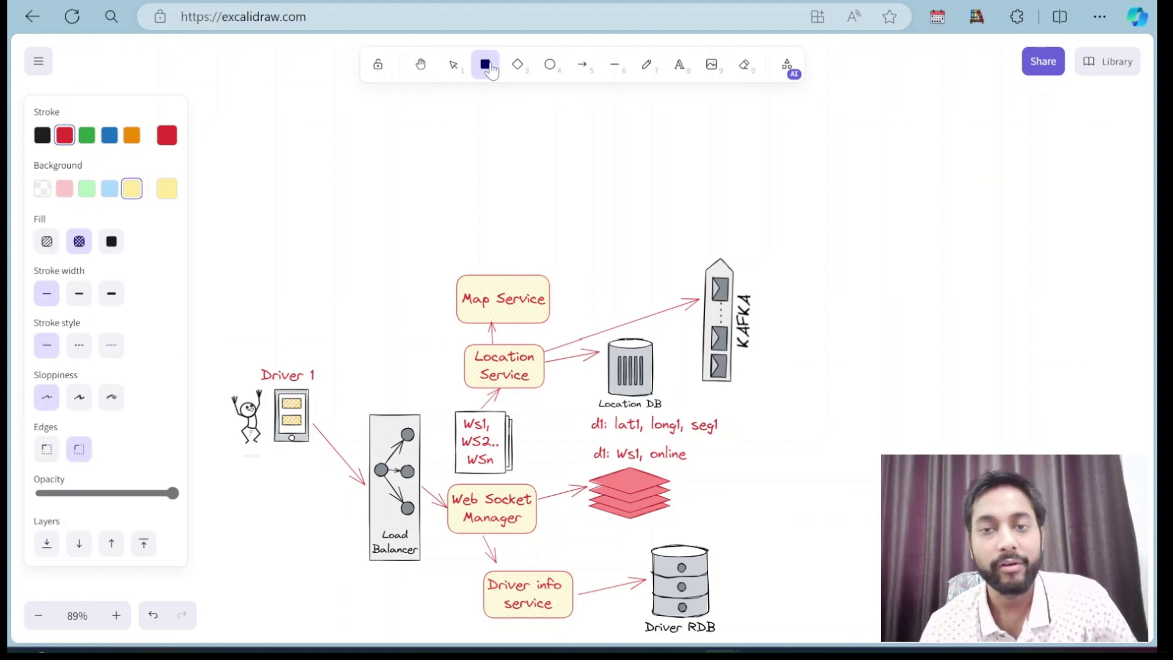
scroll(977, 251, down, 1)
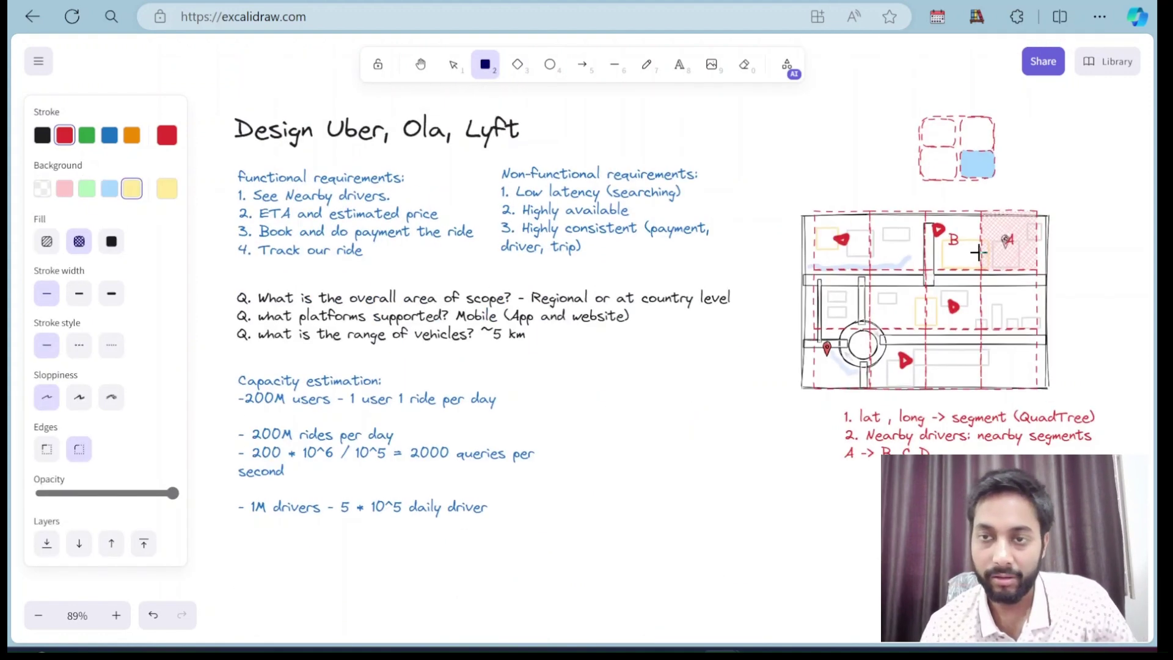
scroll(976, 253, up, 2)
scroll(916, 268, down, 1)
drag(781, 322, 1089, 541)
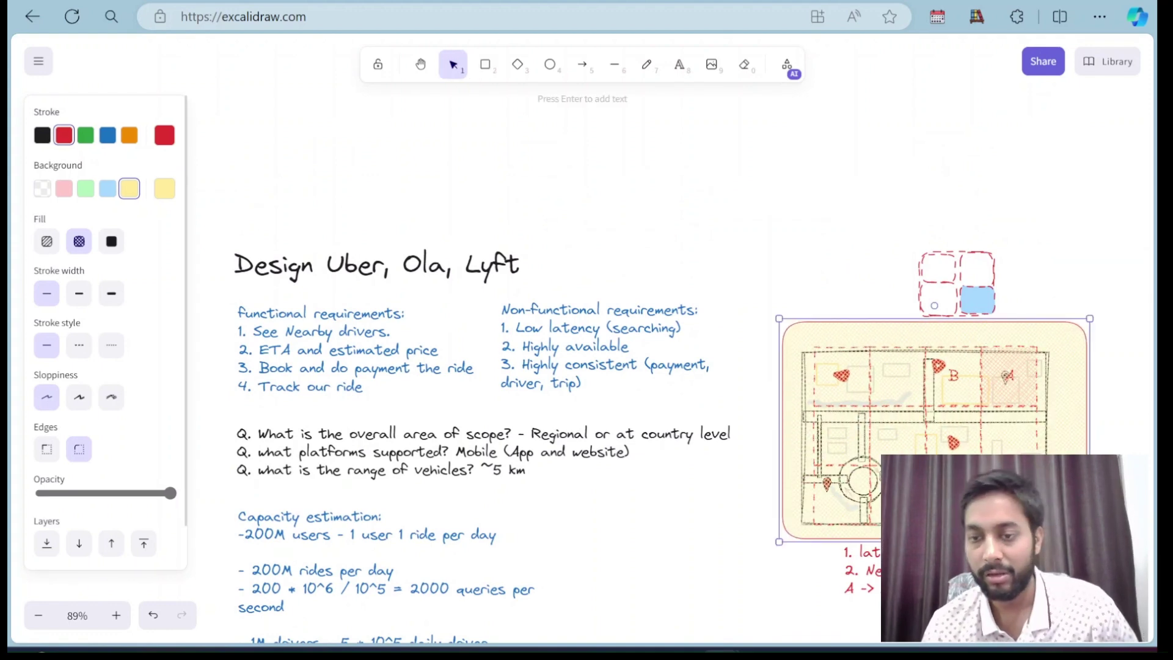
scroll(611, 367, down, 10)
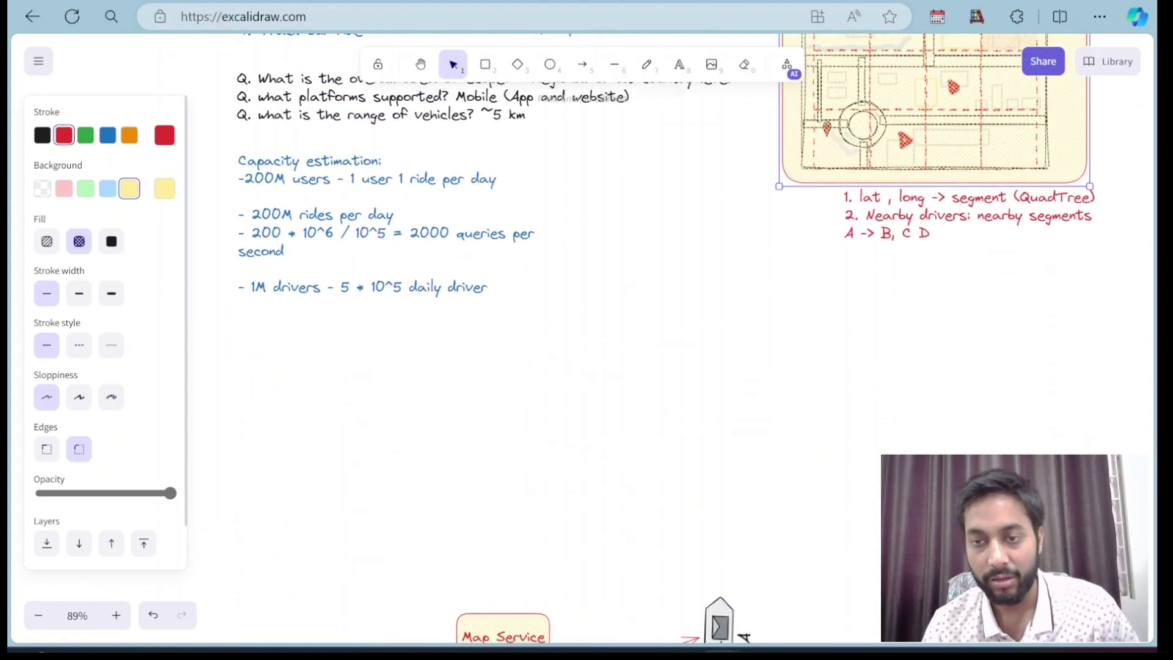
scroll(932, 366, down, 1)
scroll(933, 366, up, 3)
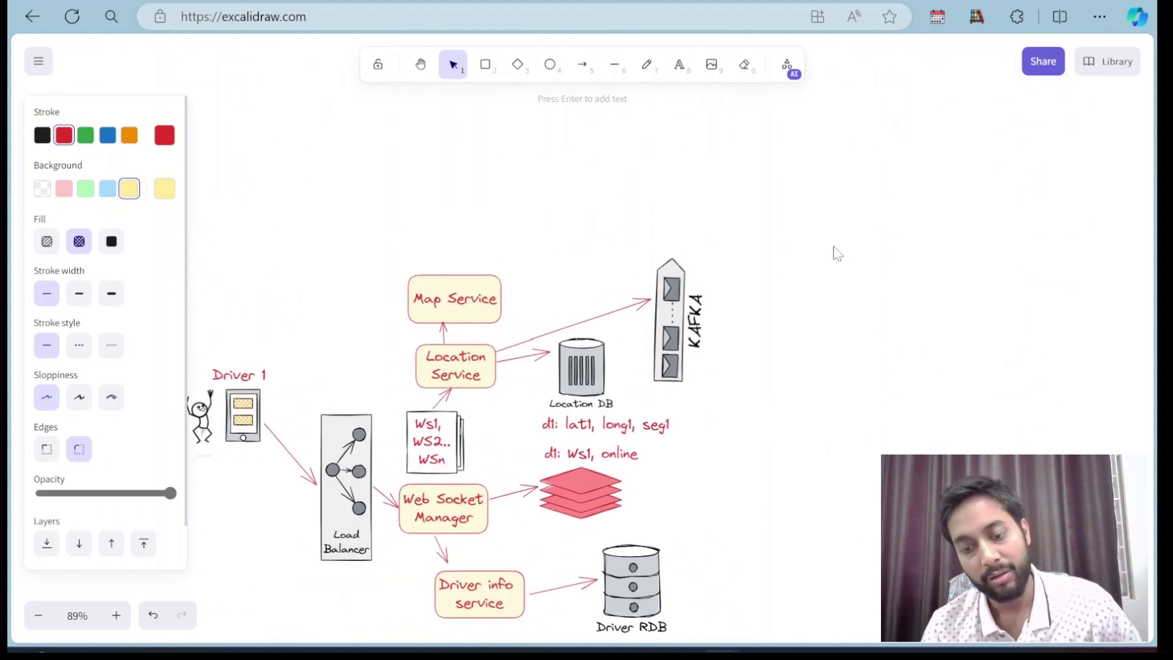
key(ctrl+v)
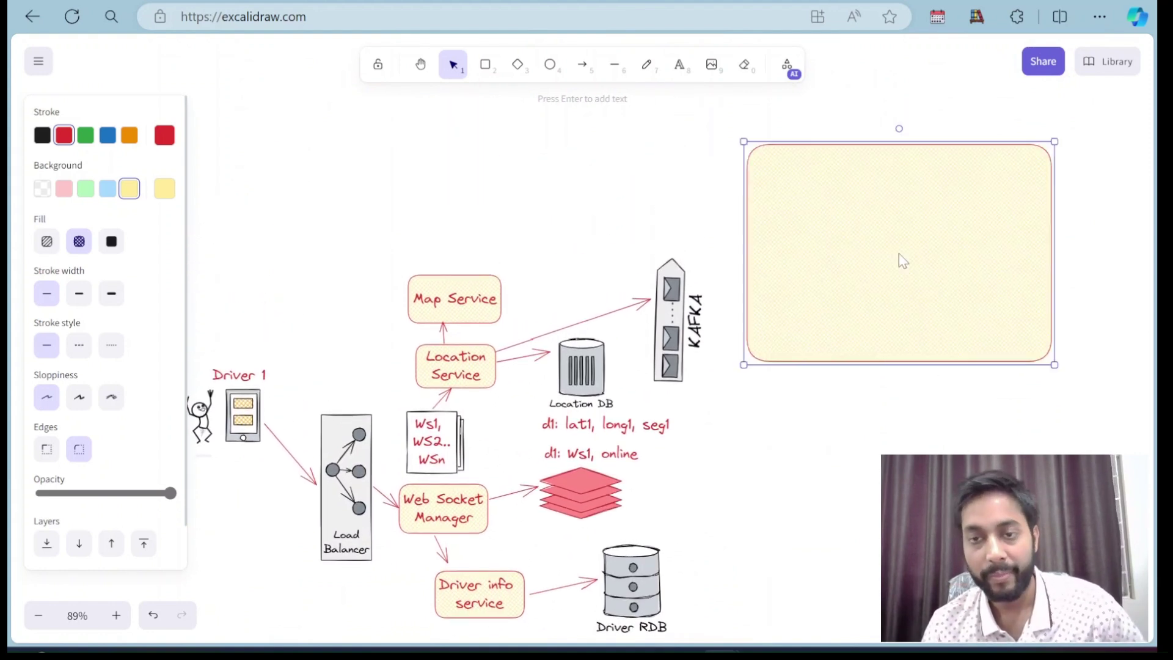
key(ctrl+z)
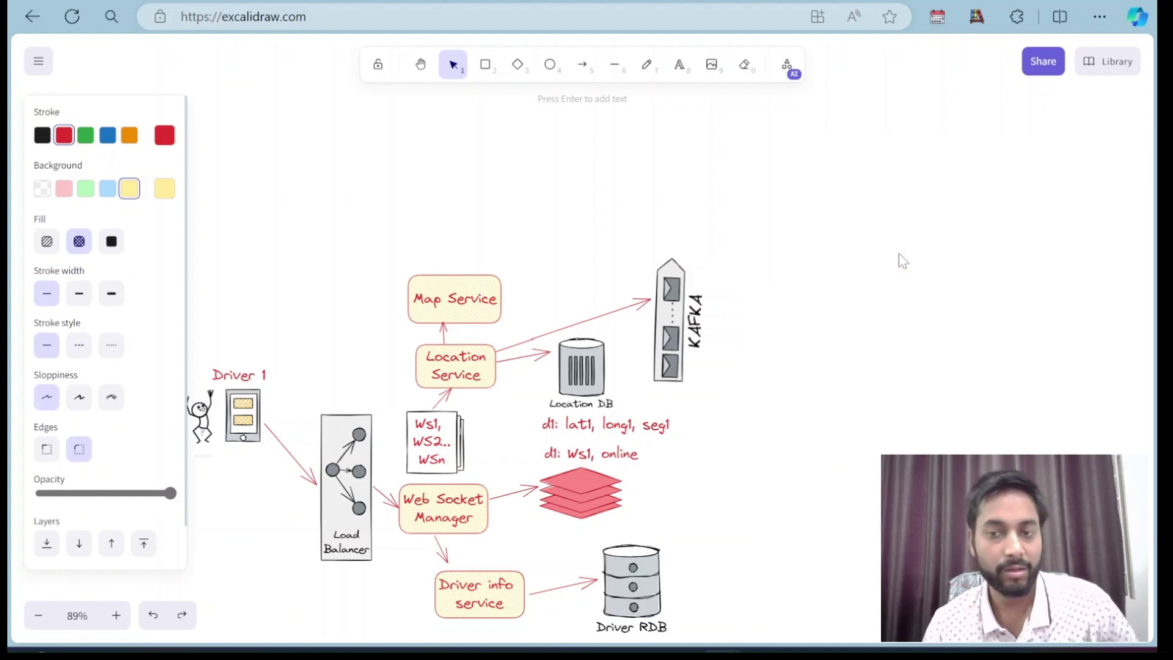
Copy the segmented city map from beside the requirements notes and paste it to the right of the KAFKA queue
scroll(899, 254, up, 8)
click(1113, 374)
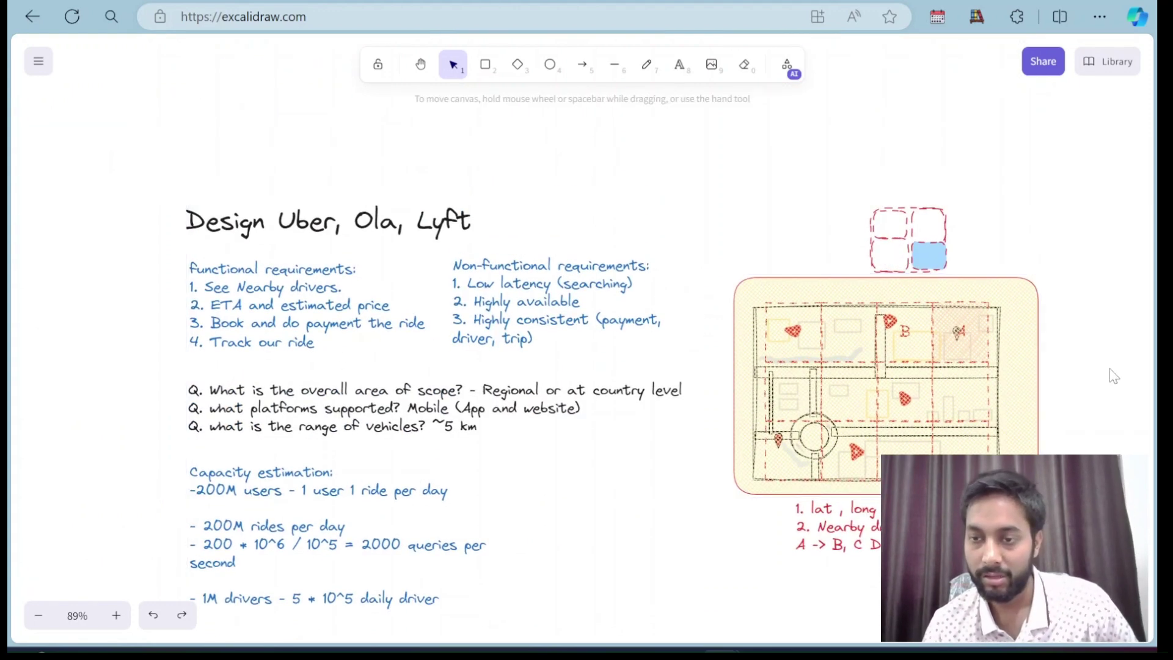
drag(1017, 489, 728, 293)
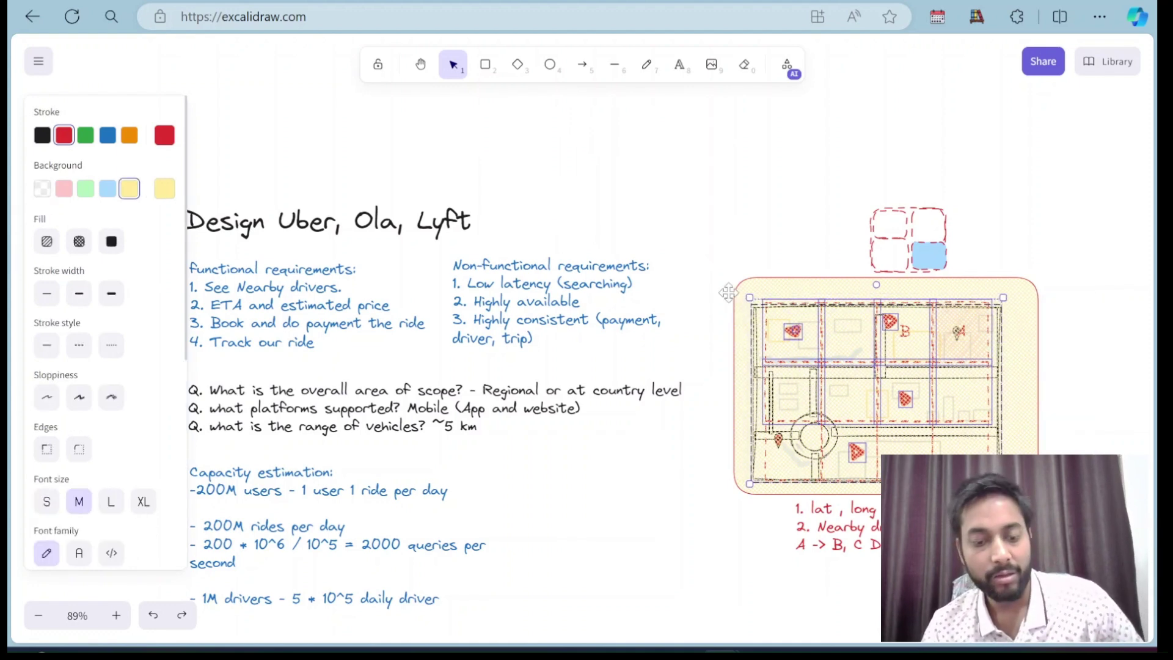
scroll(728, 293, down, 13)
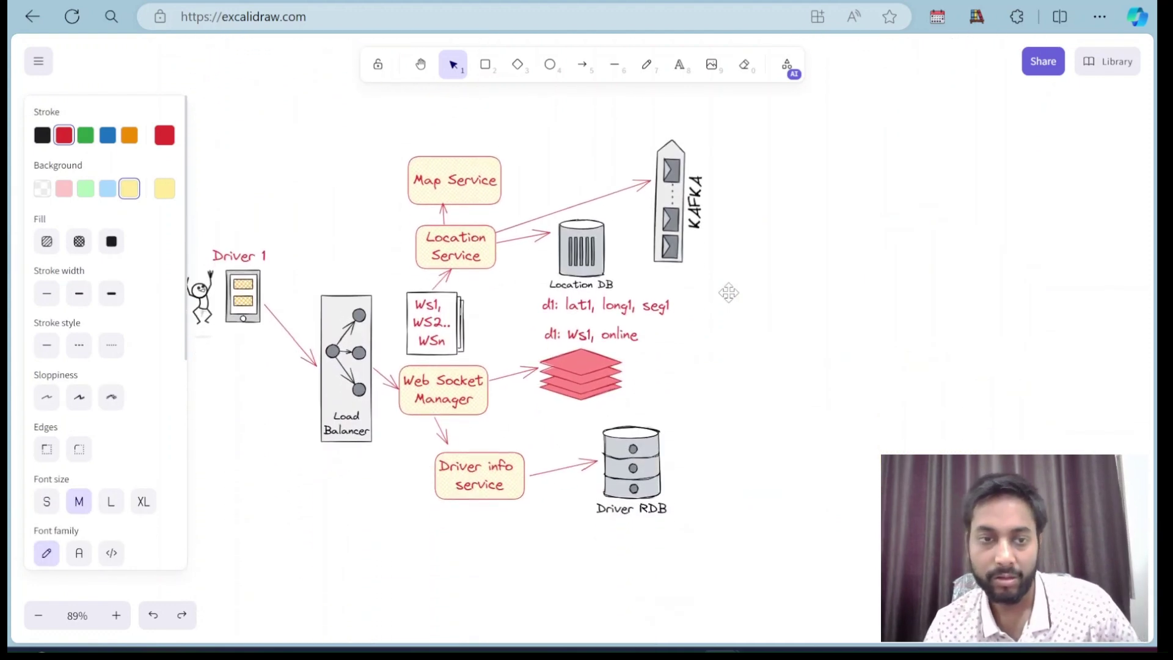
scroll(728, 293, up, 3)
drag(895, 188, 1062, 401)
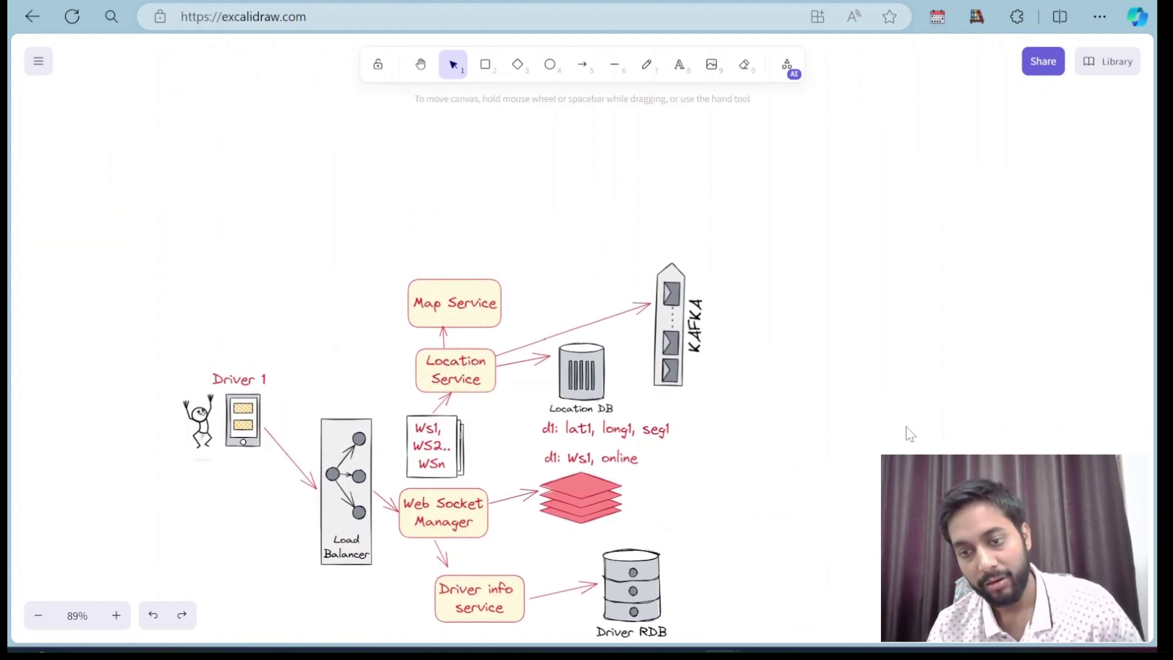
drag(844, 263, 1129, 477)
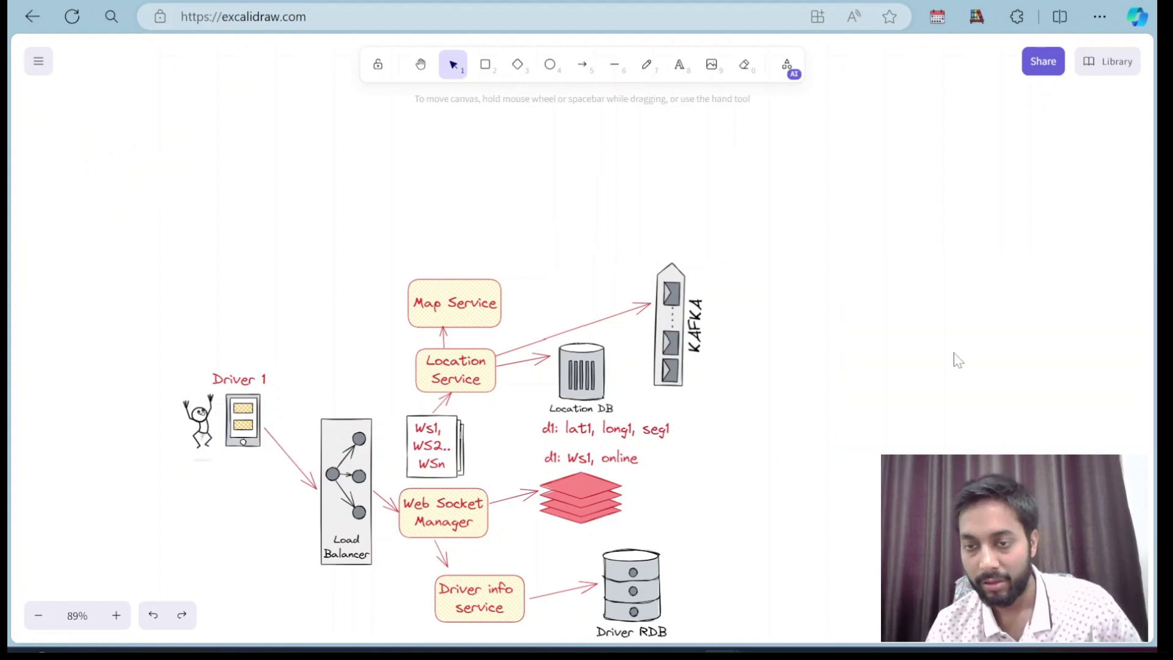
key(ctrl+v)
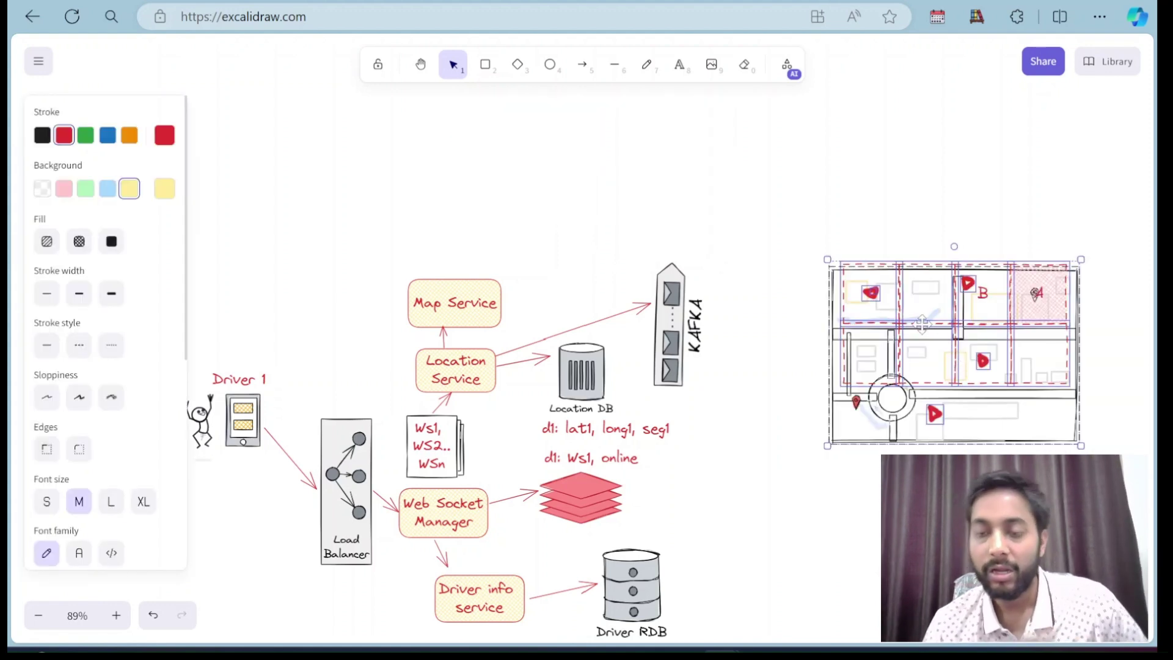
Move the red driver marker beside the copied map's roundabout up into the second segment of the grid's lower row
double_click(928, 397)
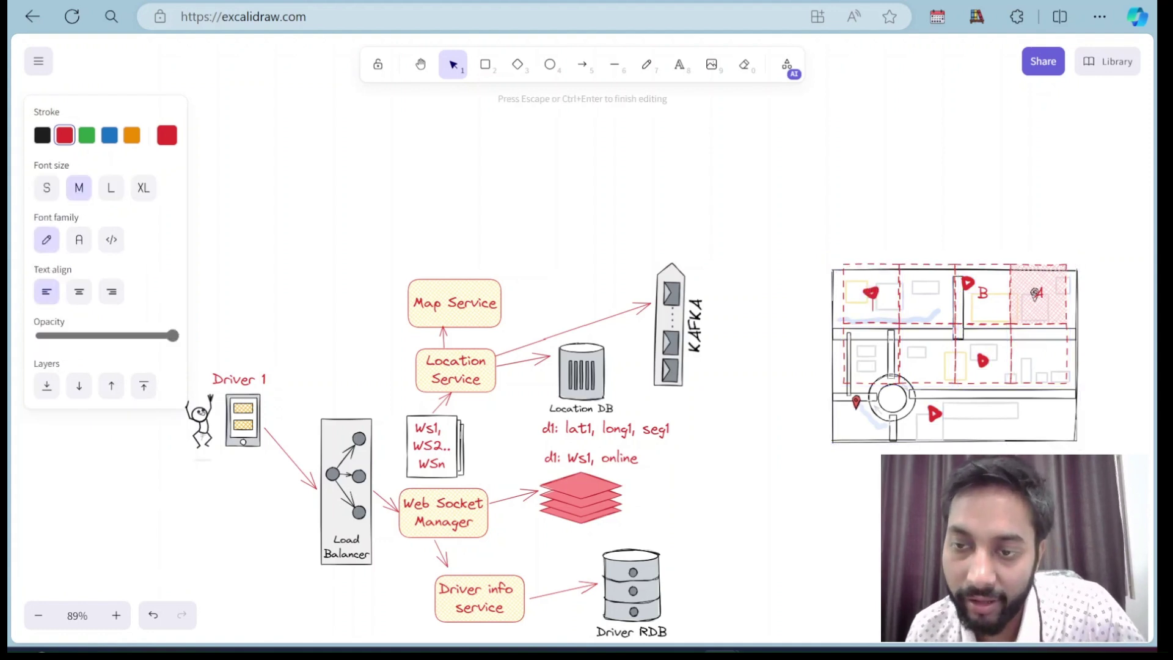
key(Escape)
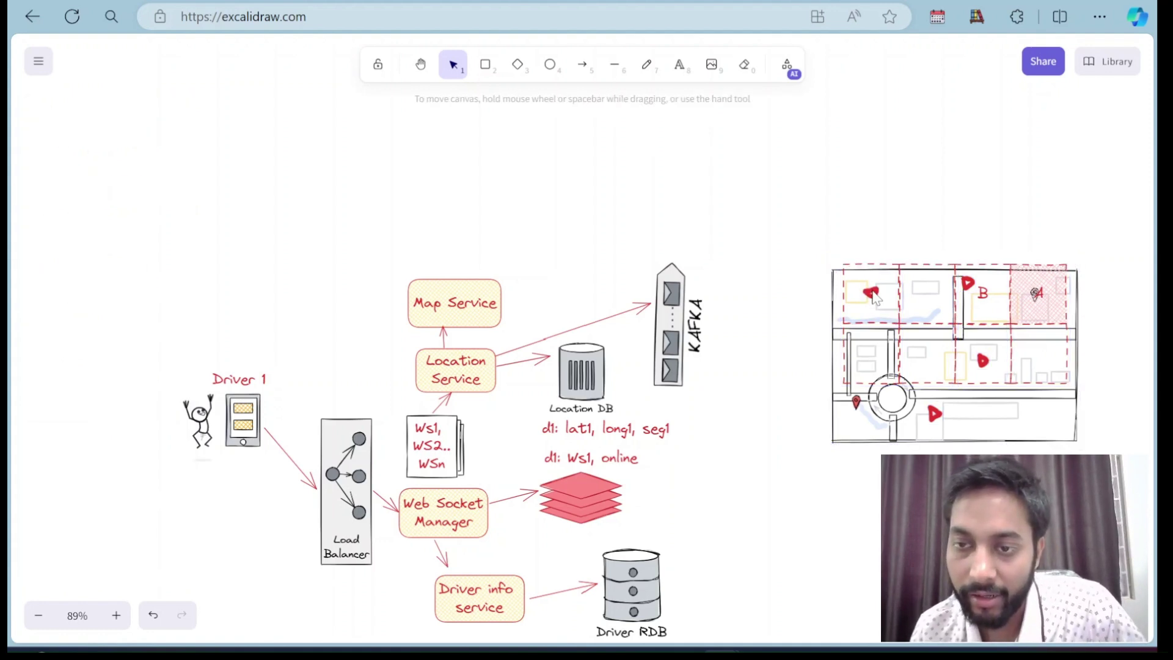
click(872, 292)
double_click(872, 292)
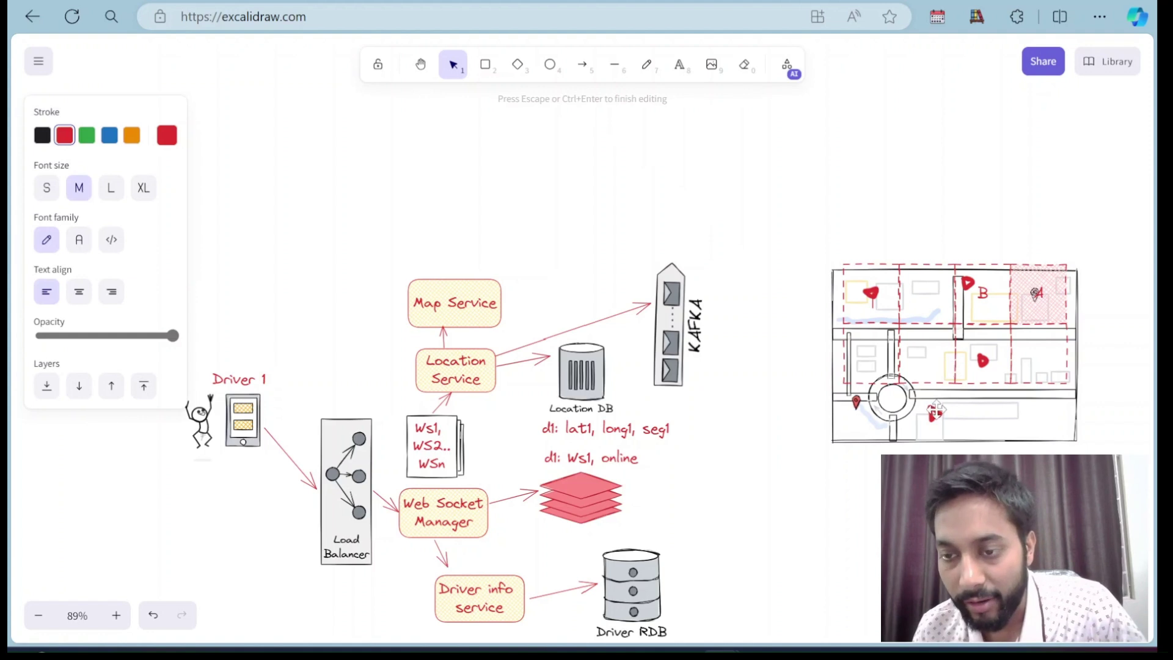
click(933, 414)
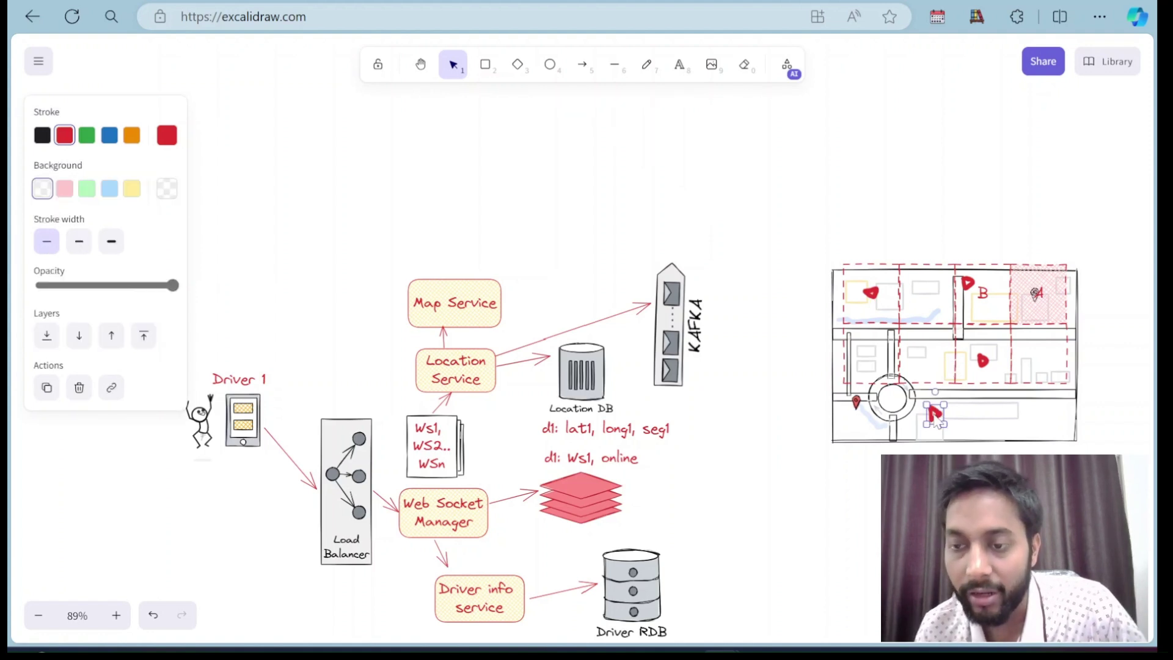
drag(936, 421, 924, 365)
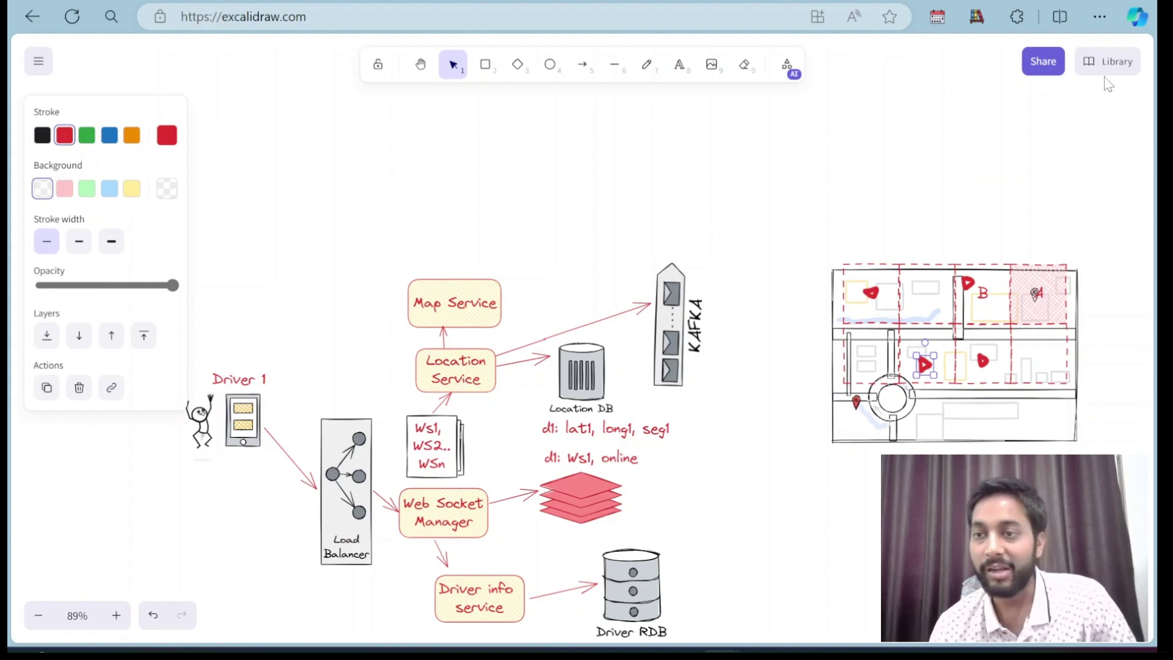
Insert the library's mobile phone shape below Driver 1's phone and shrink it to a similar size
click(1119, 61)
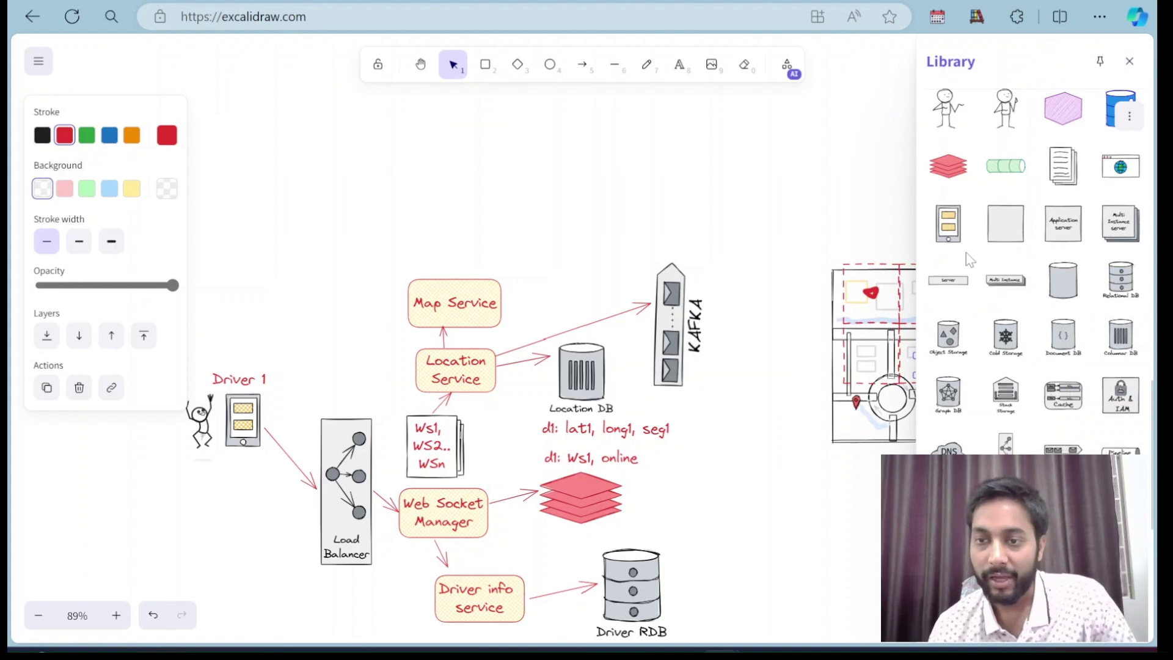
click(948, 223)
drag(586, 342, 221, 531)
drag(251, 526, 253, 527)
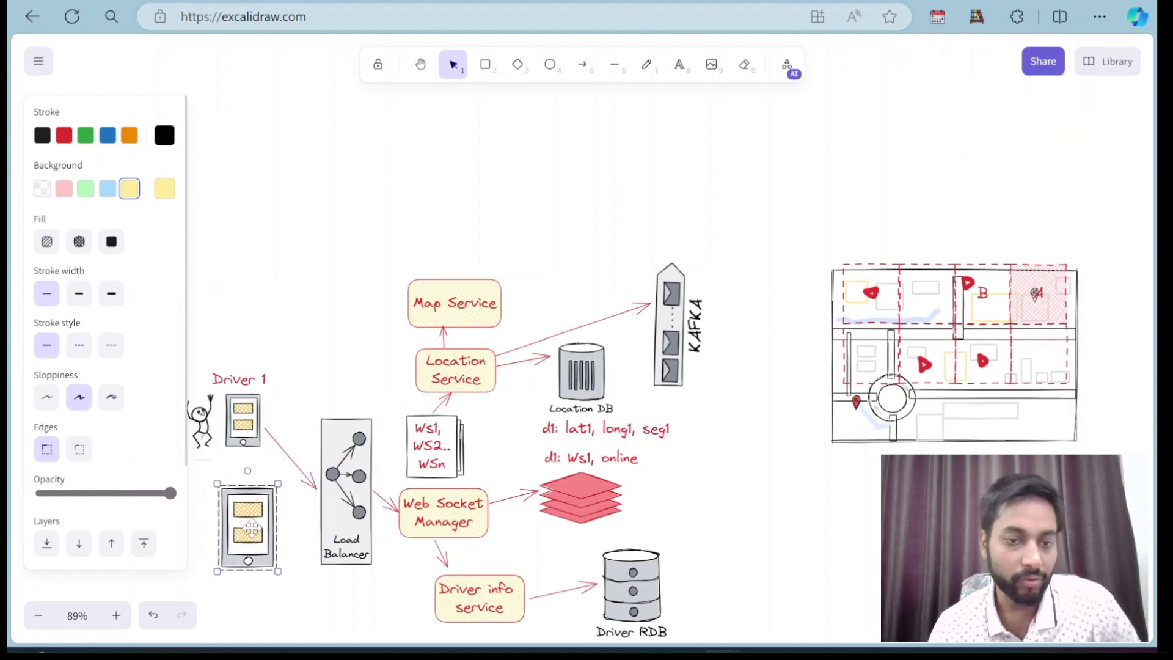
drag(275, 482, 248, 506)
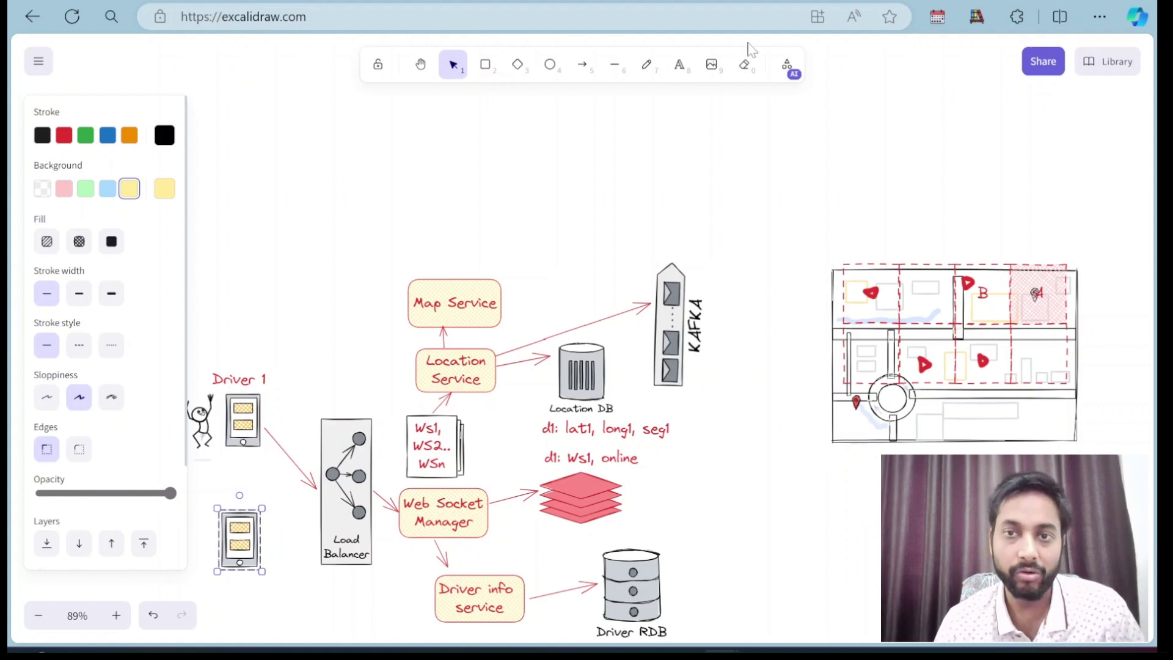
Add the label "Driver 2" just above the second phone
click(679, 64)
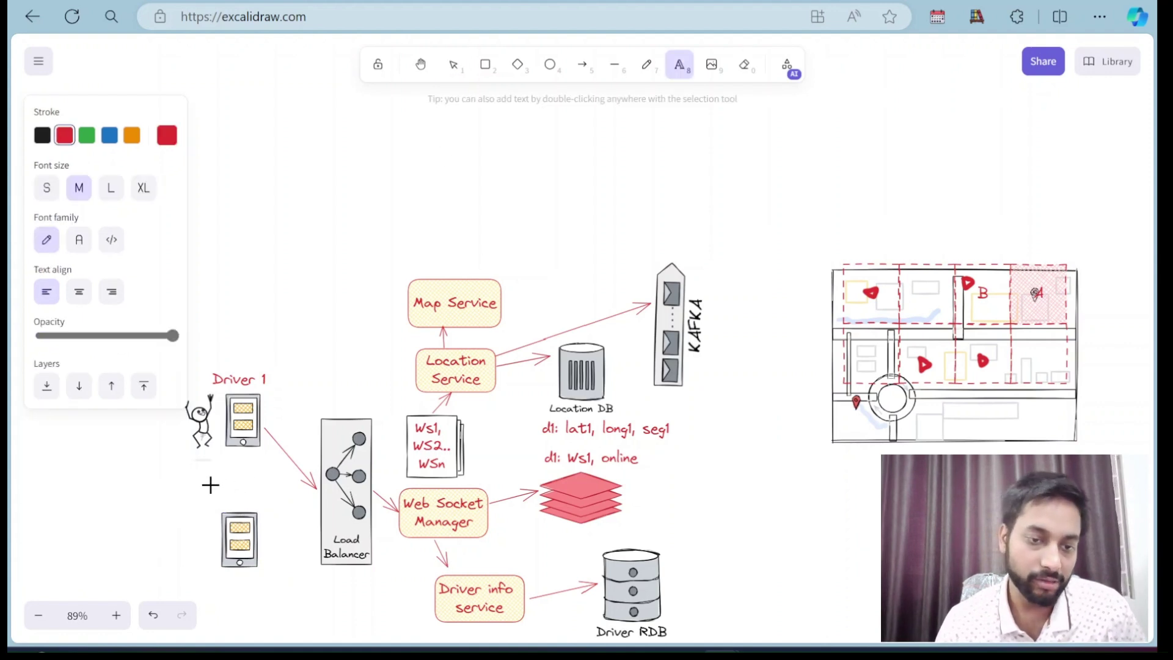
click(212, 483)
text(D)
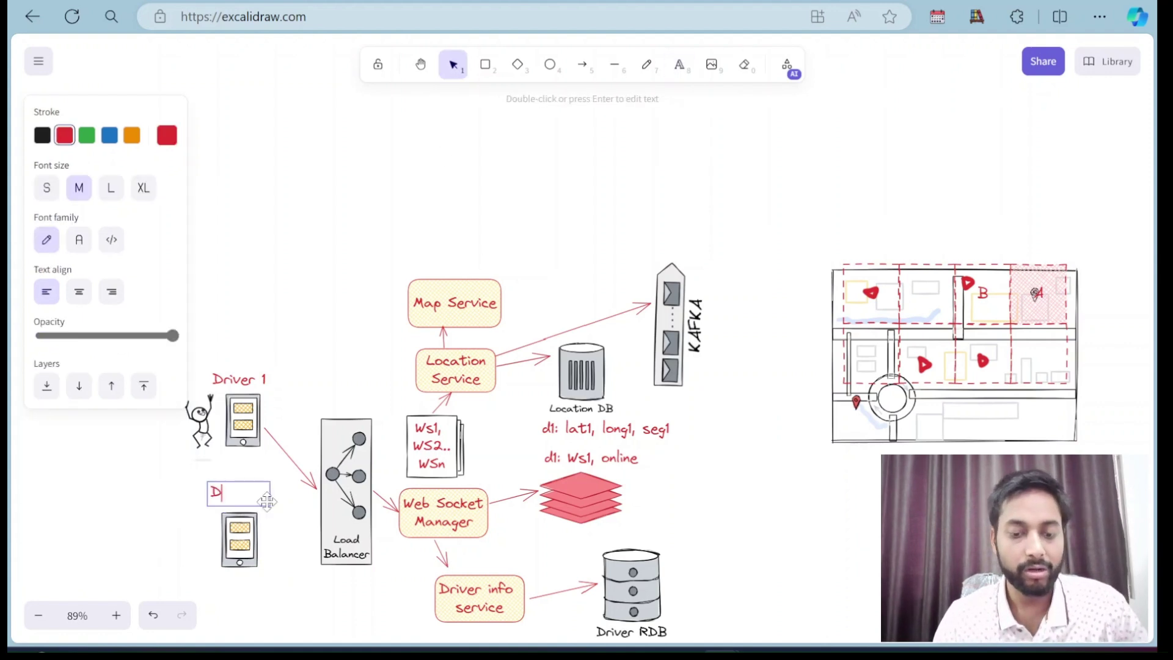
text(river 2)
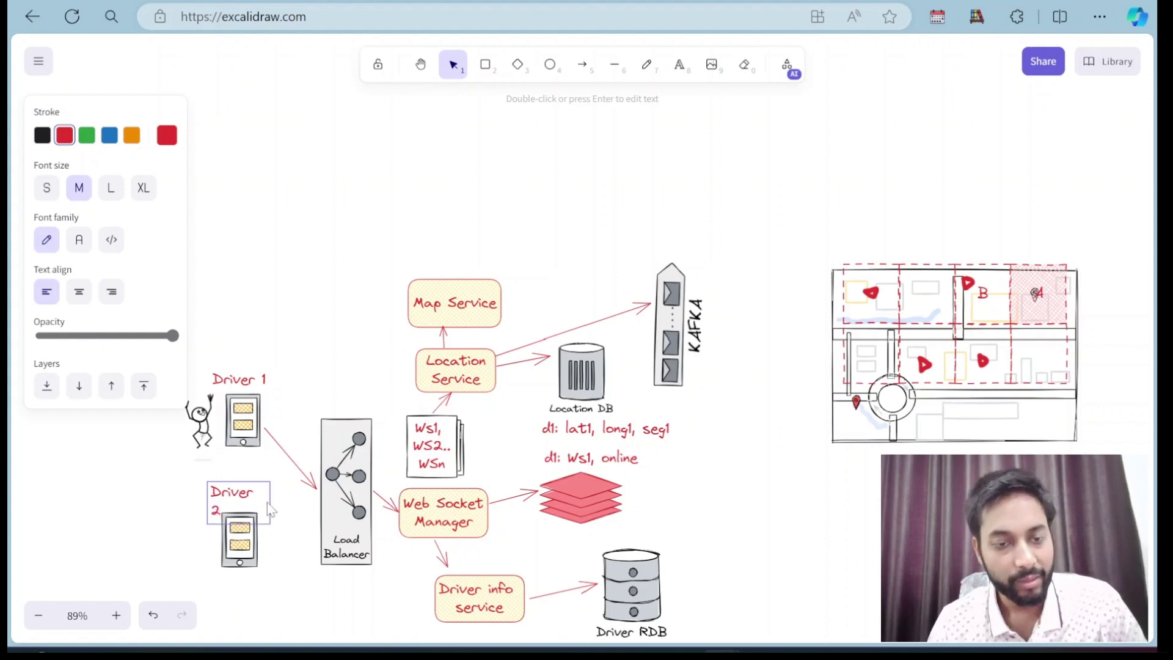
key(Escape)
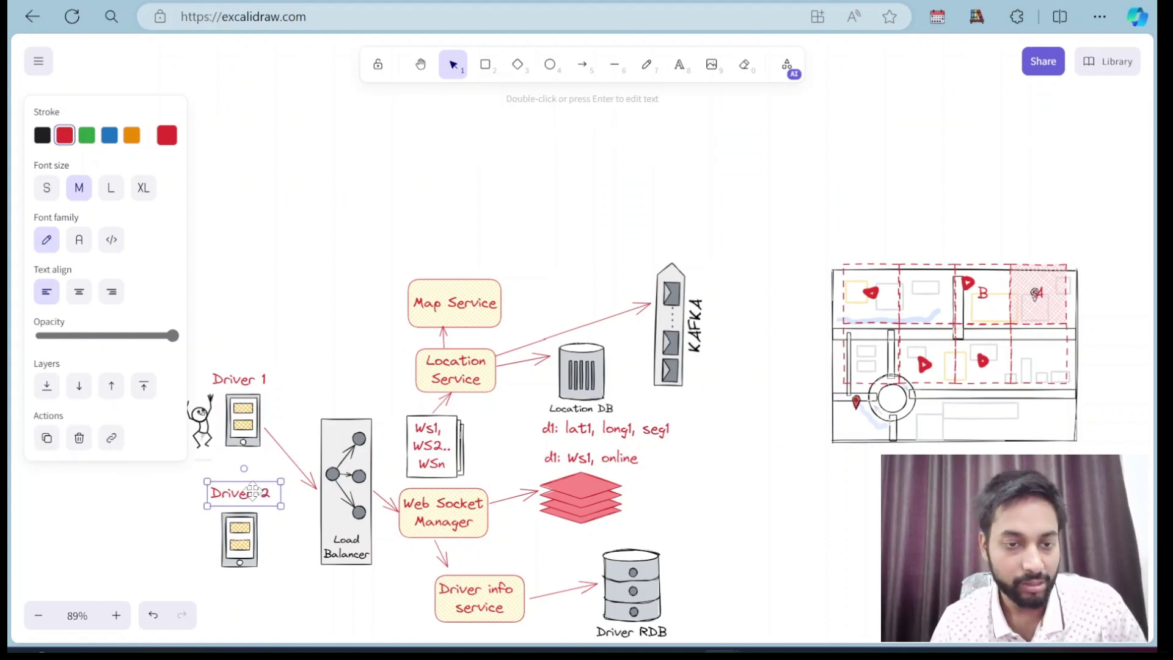
drag(252, 491, 253, 500)
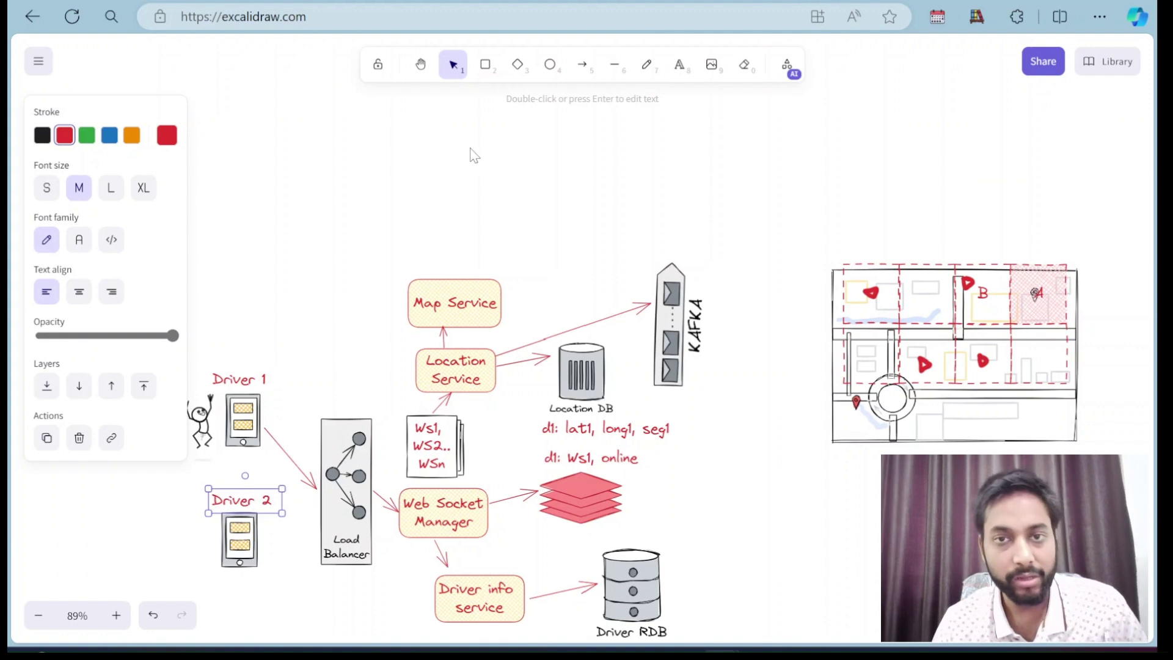
Draw an arrow from Driver 2's phone to the Load Balancer
click(577, 72)
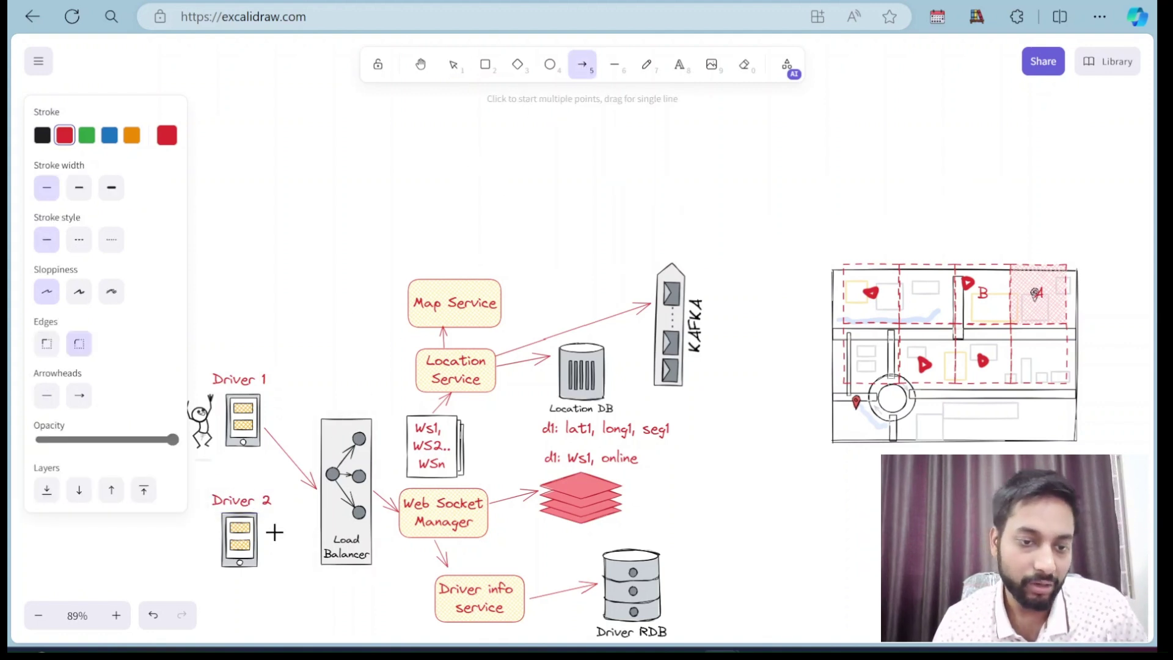
right_click(308, 509)
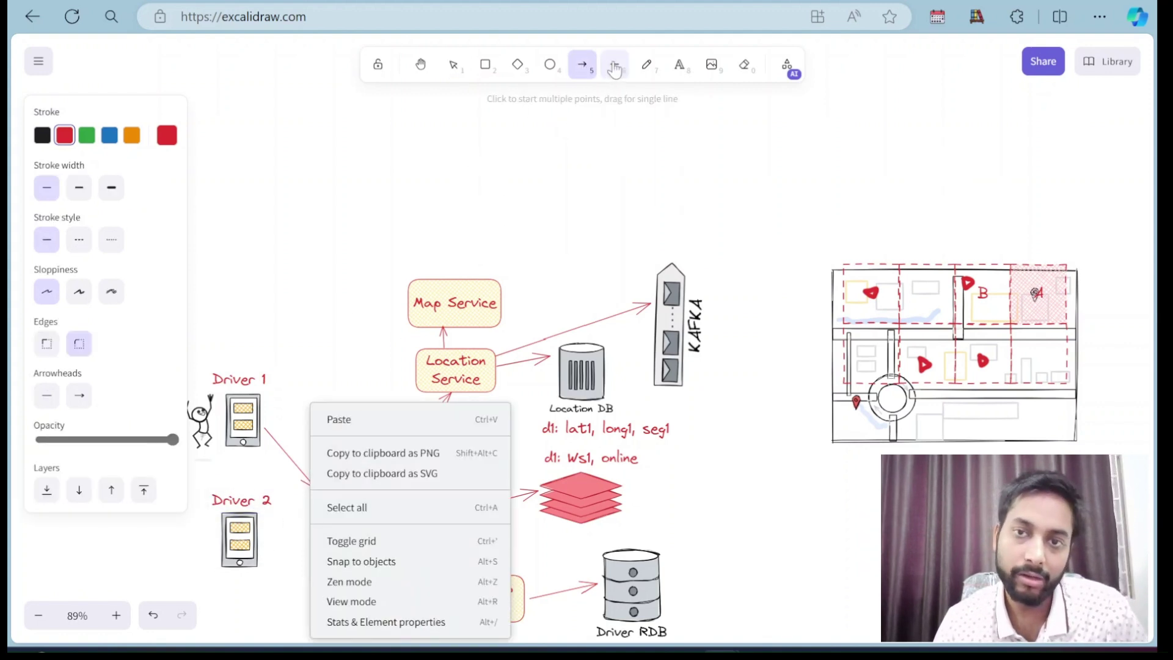
click(585, 69)
drag(260, 541, 314, 498)
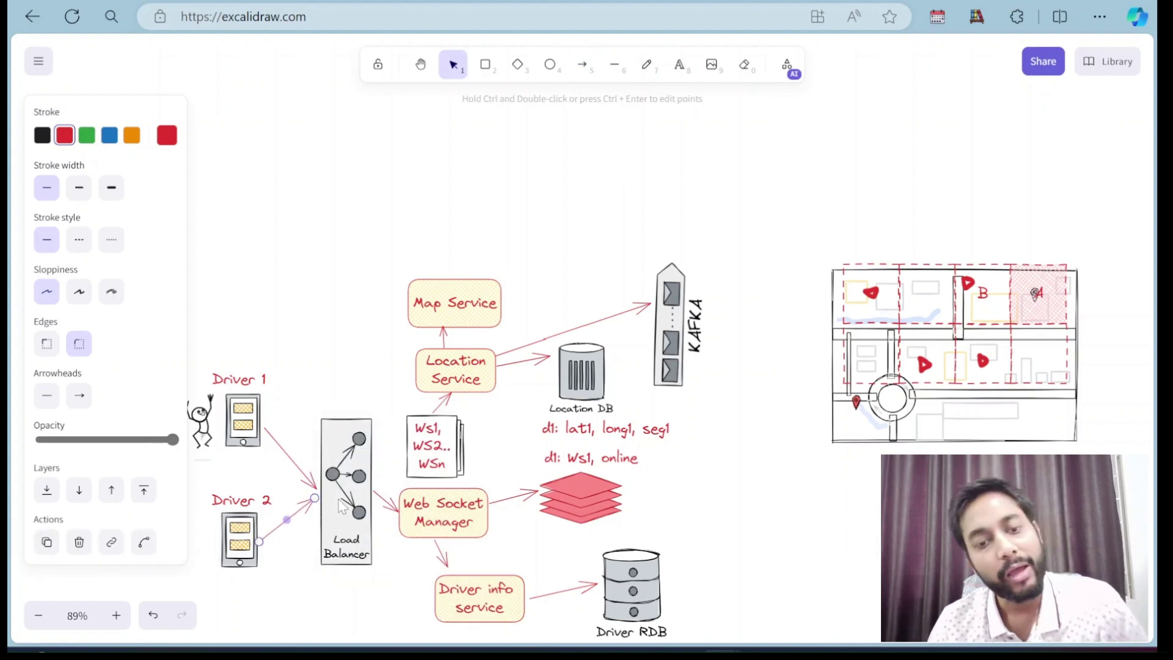
click(354, 363)
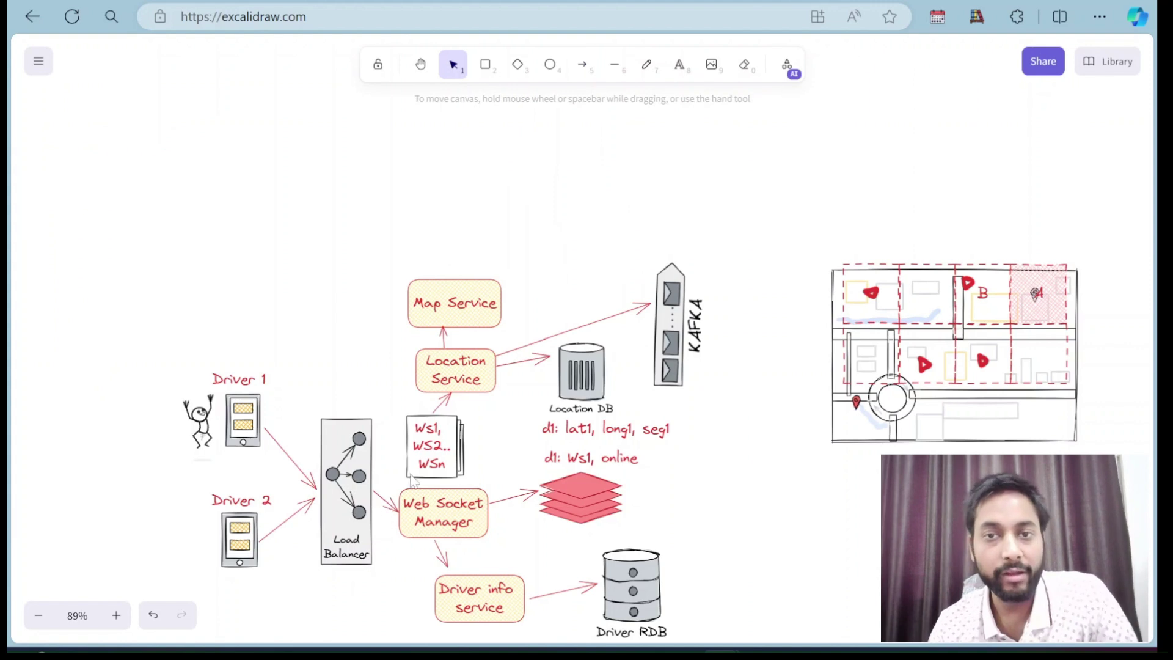
Trace the path from Driver 2 through the Load Balancer to the Web Socket Manager with the laser pointer
click(787, 66)
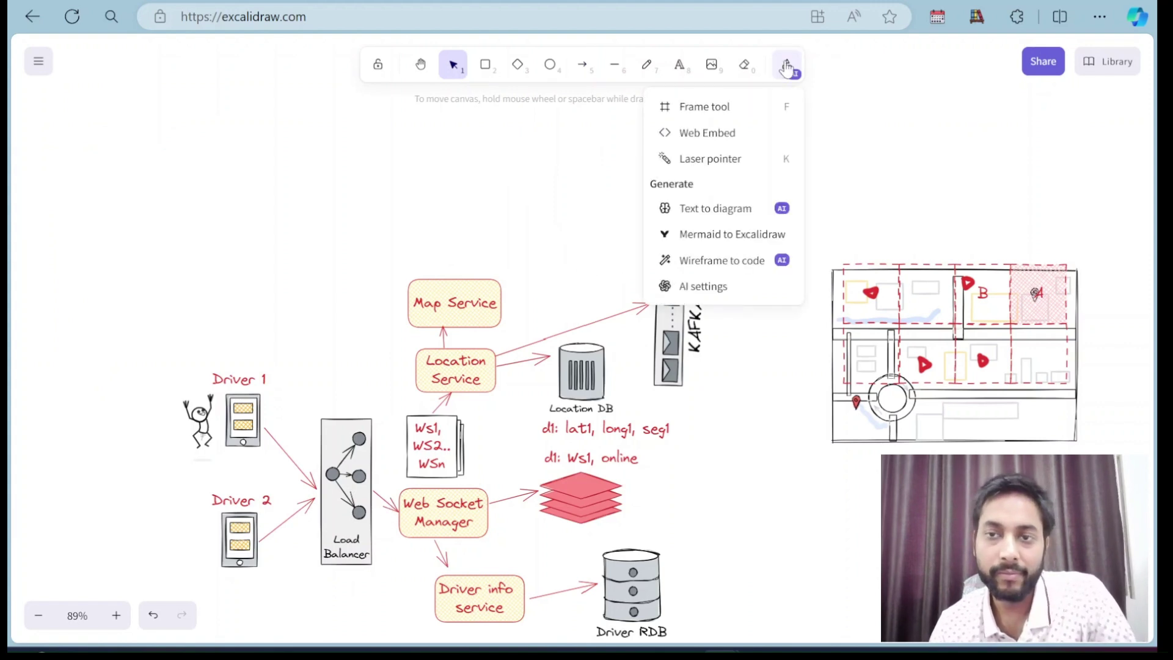
click(725, 157)
mouse_move(290, 523)
mouse_down()
mouse_move(336, 501)
mouse_move(431, 527)
mouse_up()
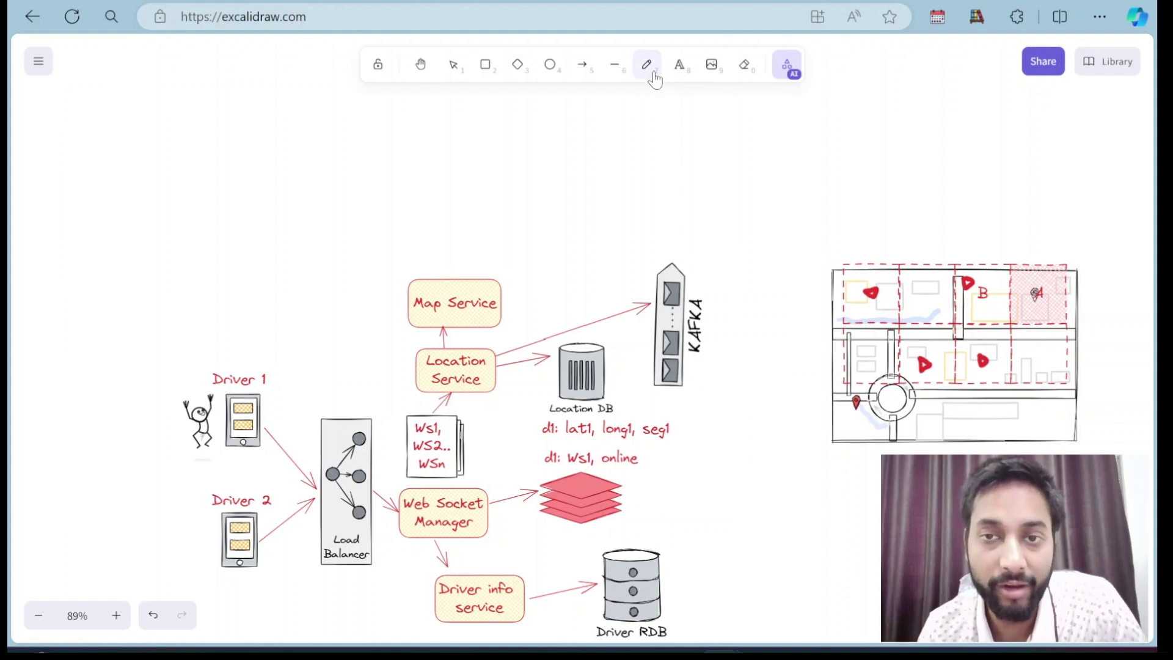
Add "d2: WS2, online" below the "d1: Ws1, online" entry in the note above the red stack
click(679, 69)
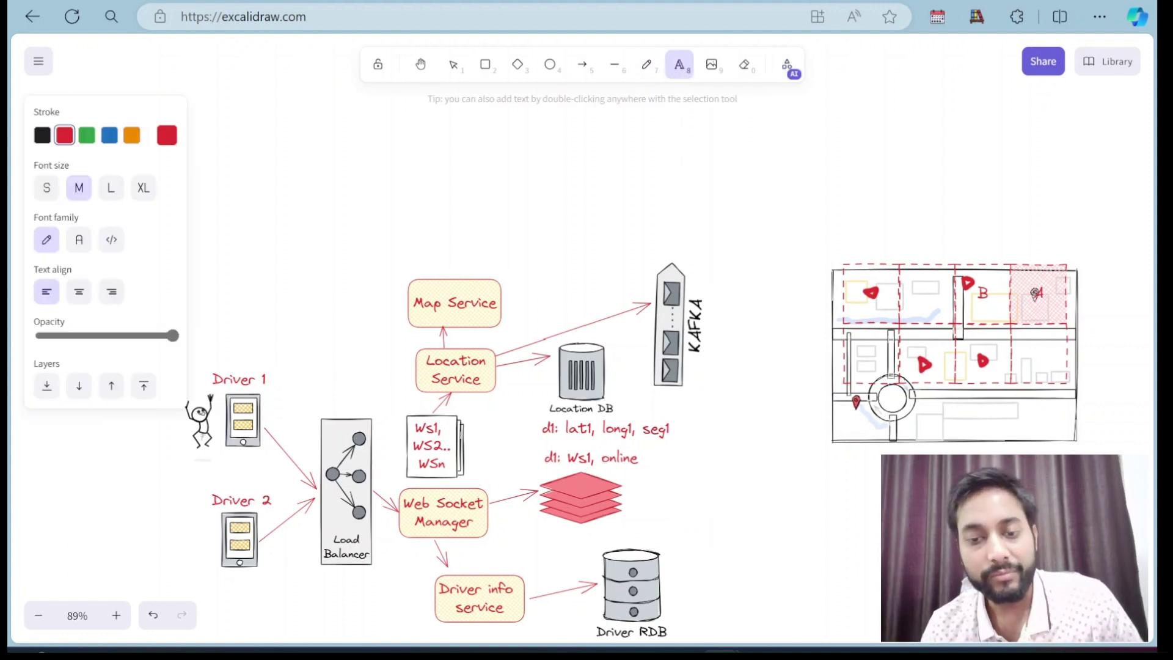
double_click(617, 457)
click(600, 457)
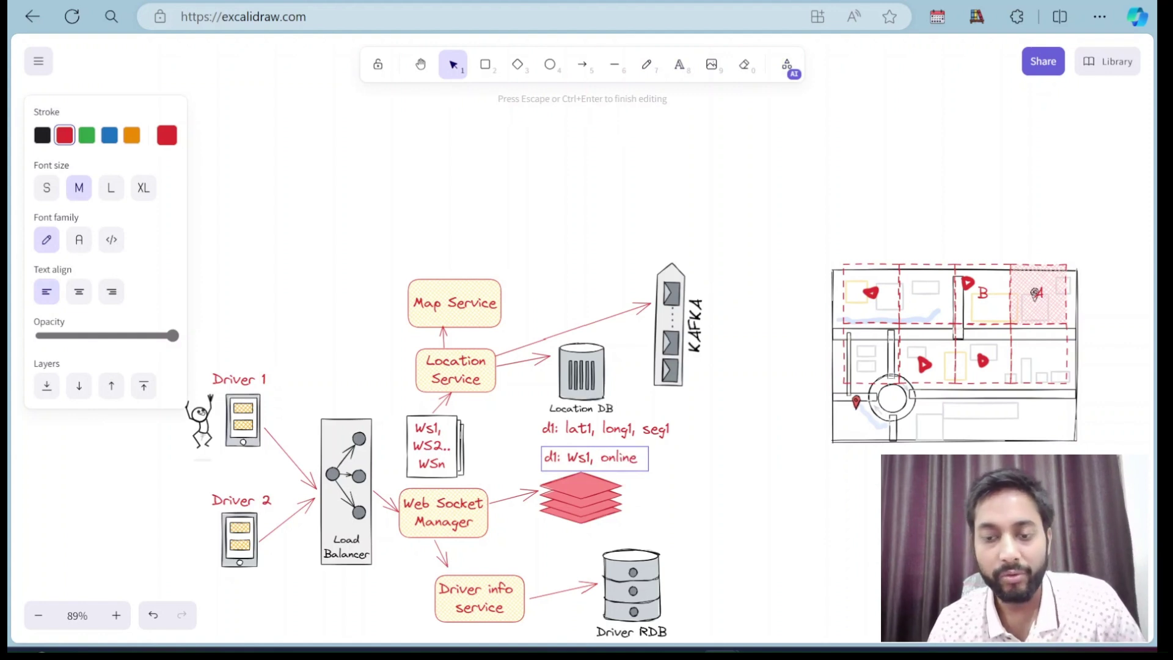
key(Return)
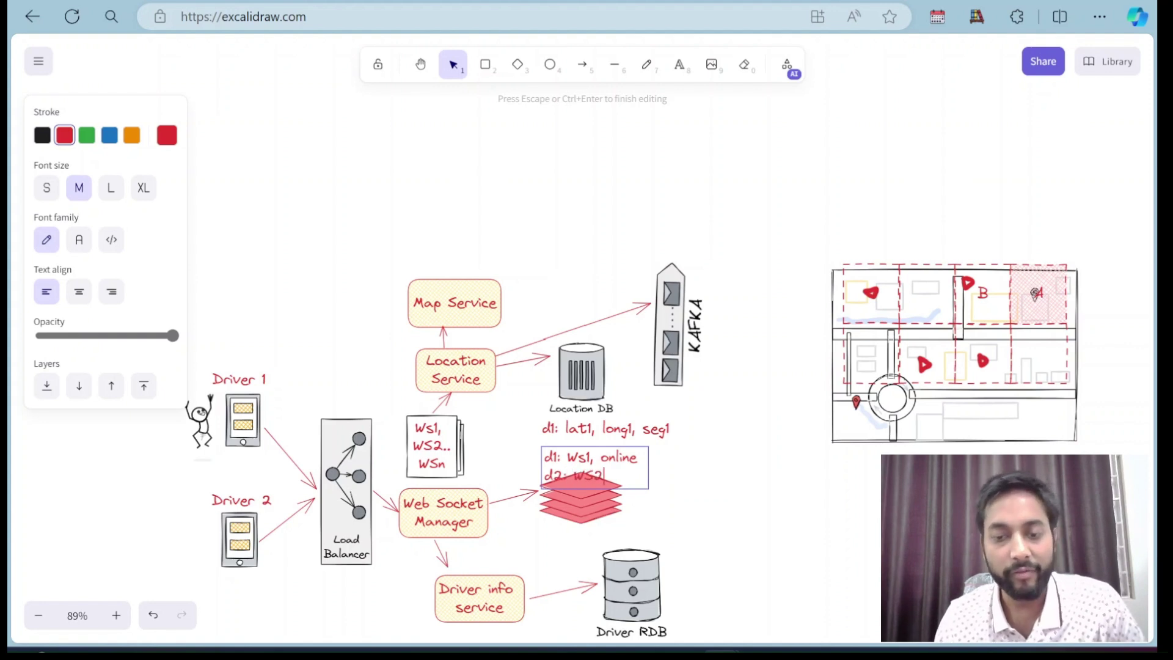
text(d2: ws2, online d3:)
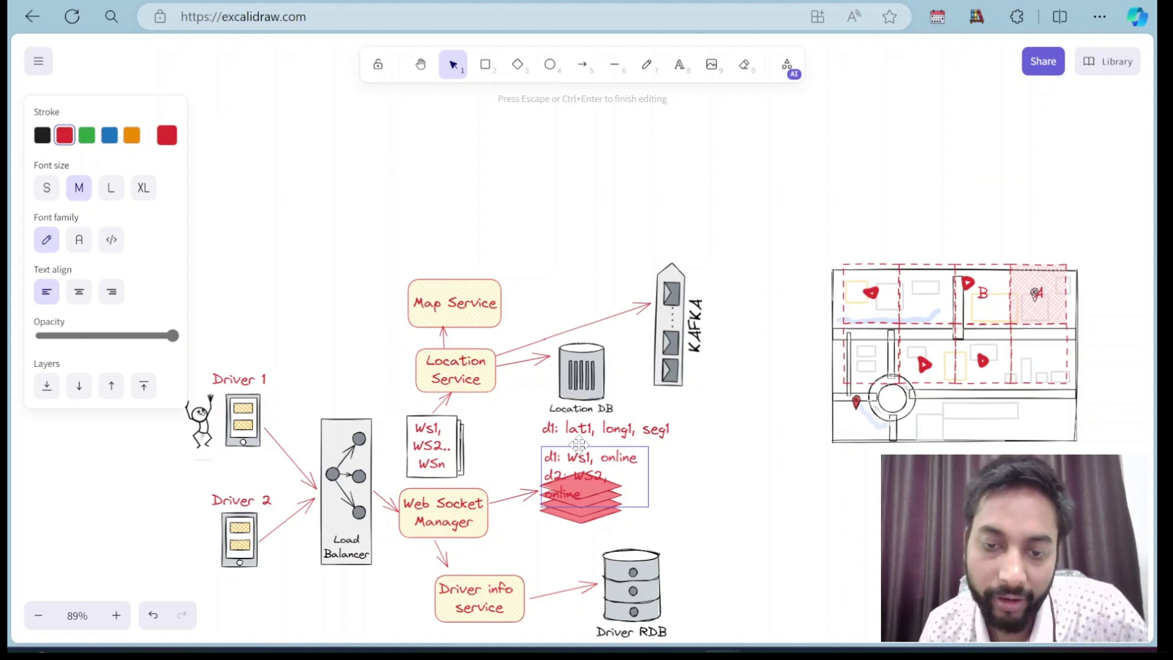
Shrink the driver connection note slightly and move it to the right side of the red stack
click(579, 446)
drag(579, 446, 661, 450)
double_click(643, 459)
click(601, 460)
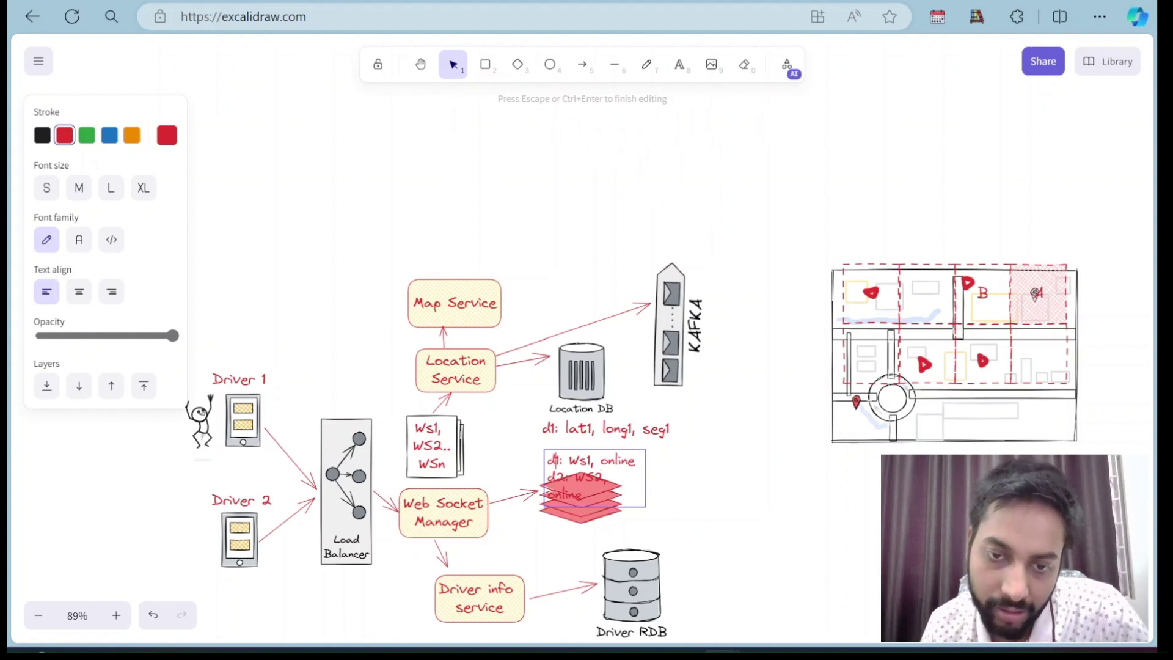
click(557, 435)
click(568, 457)
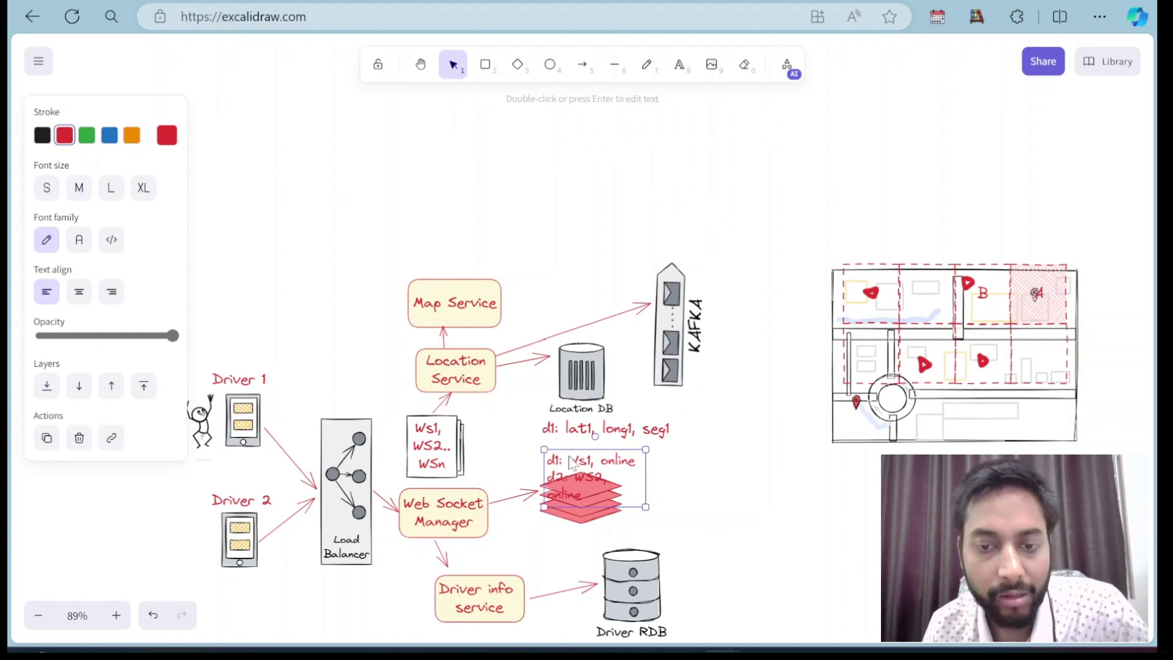
drag(570, 461, 649, 476)
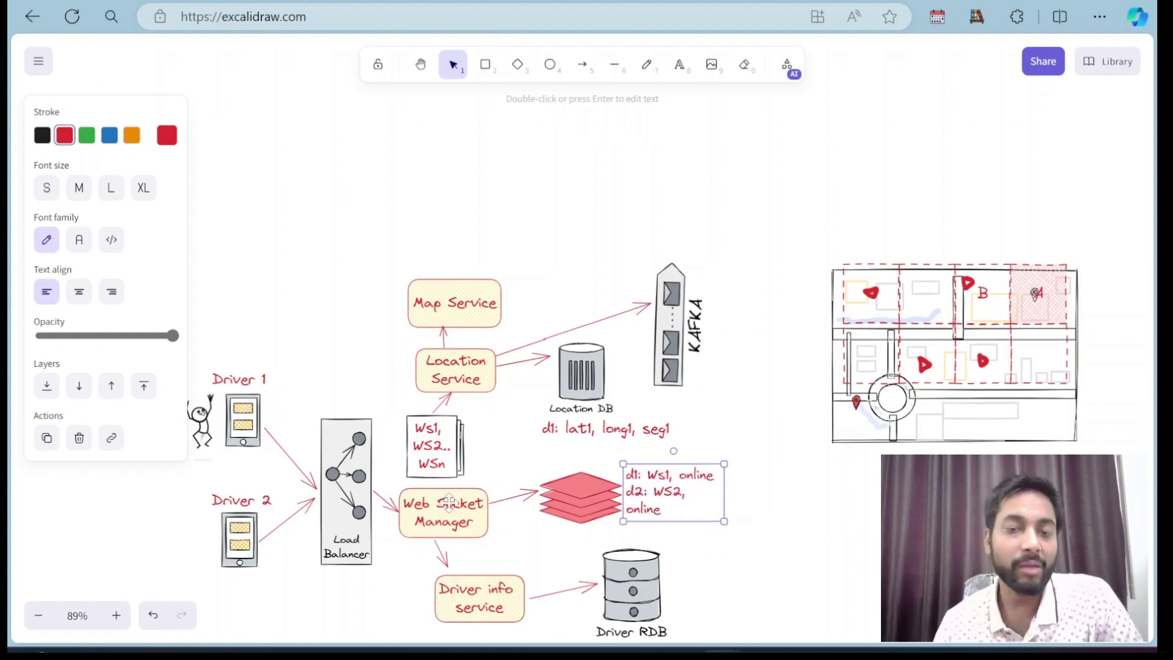
Trace the link from the Driver info service to the Driver RDB with the laser pointer
click(787, 65)
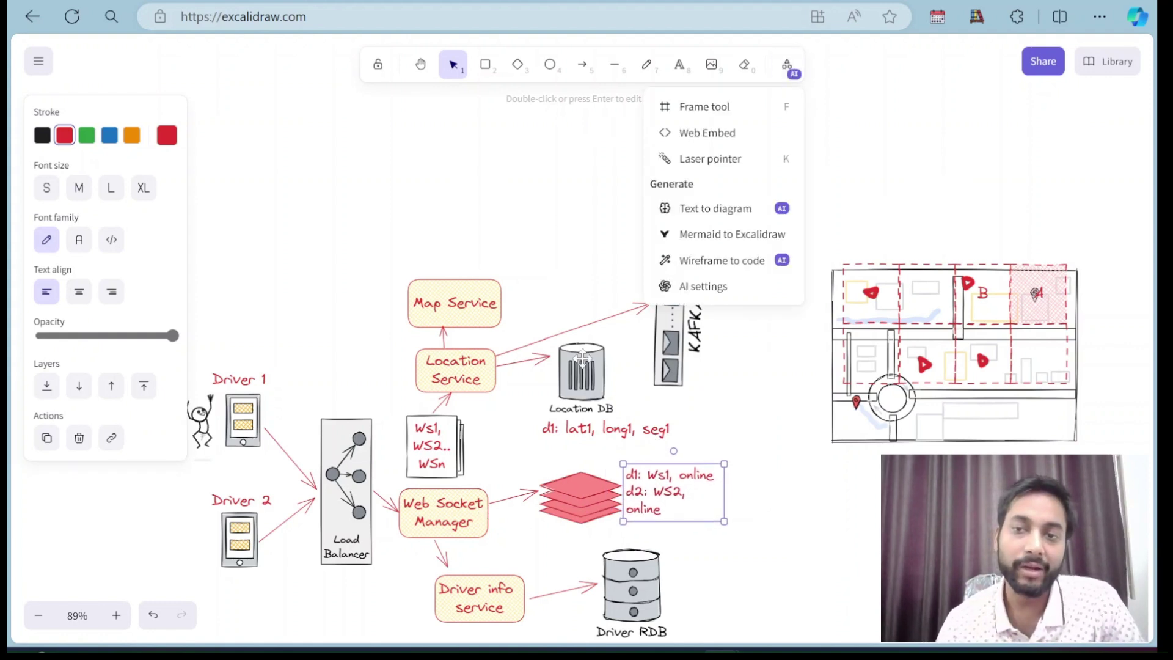
click(733, 160)
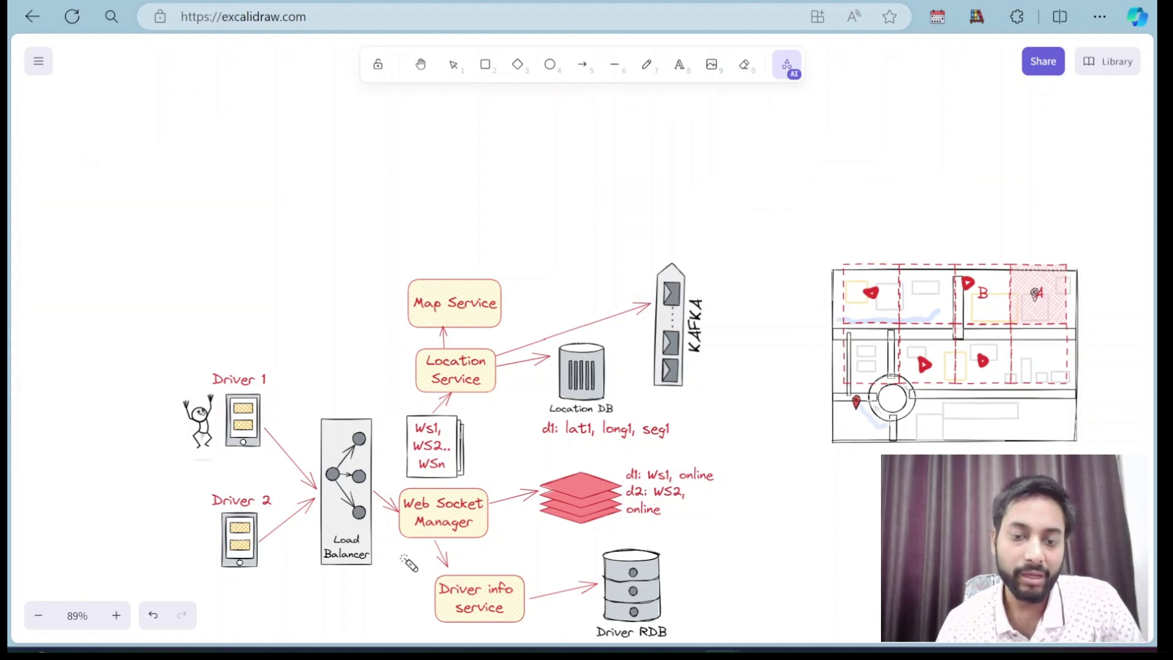
mouse_move(426, 570)
mouse_down()
mouse_move(473, 598)
mouse_move(616, 603)
mouse_up()
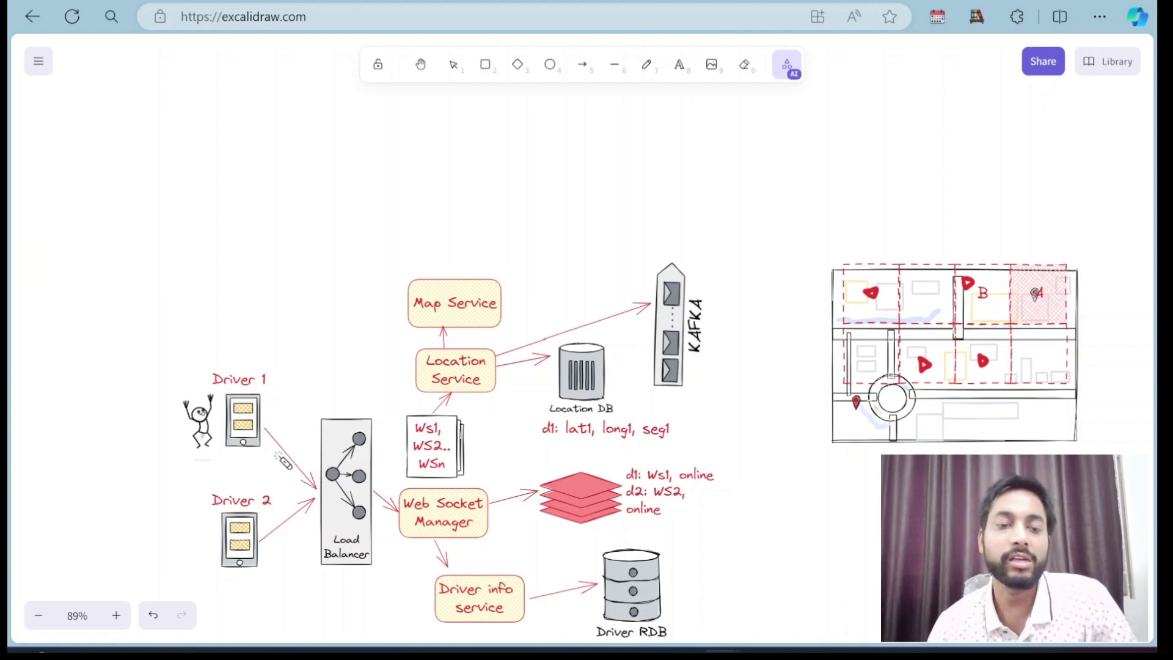
Duplicate the stick figure beside Driver 1's phone and place the copy beside Driver 2's phone
click(454, 64)
click(202, 423)
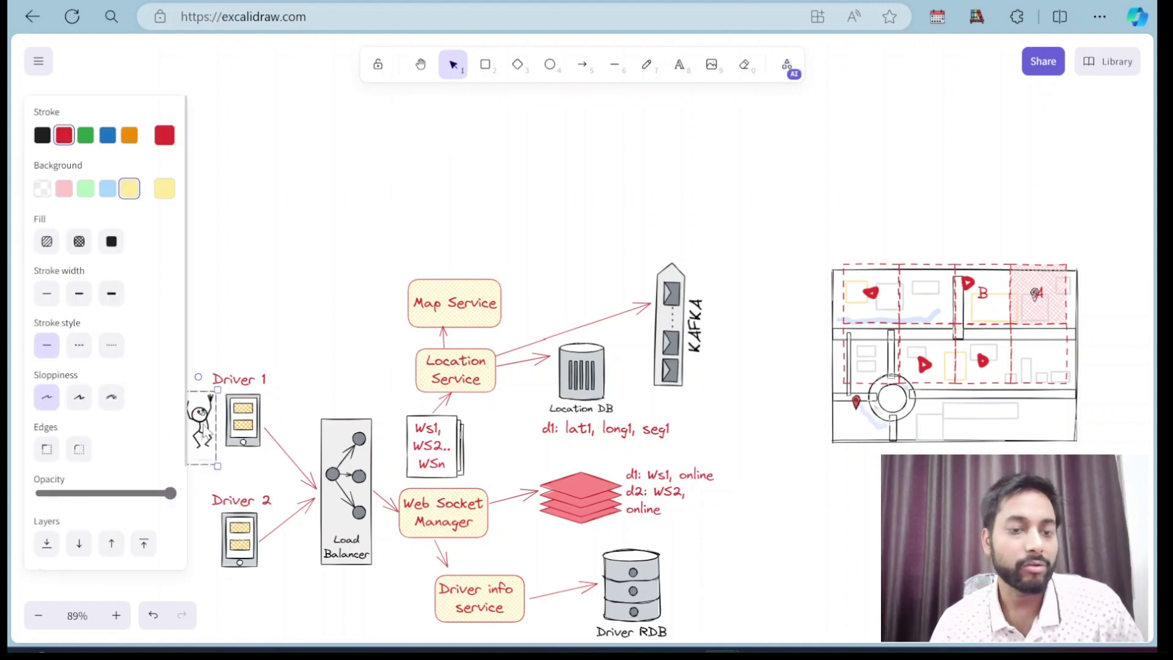
drag(205, 431, 198, 552)
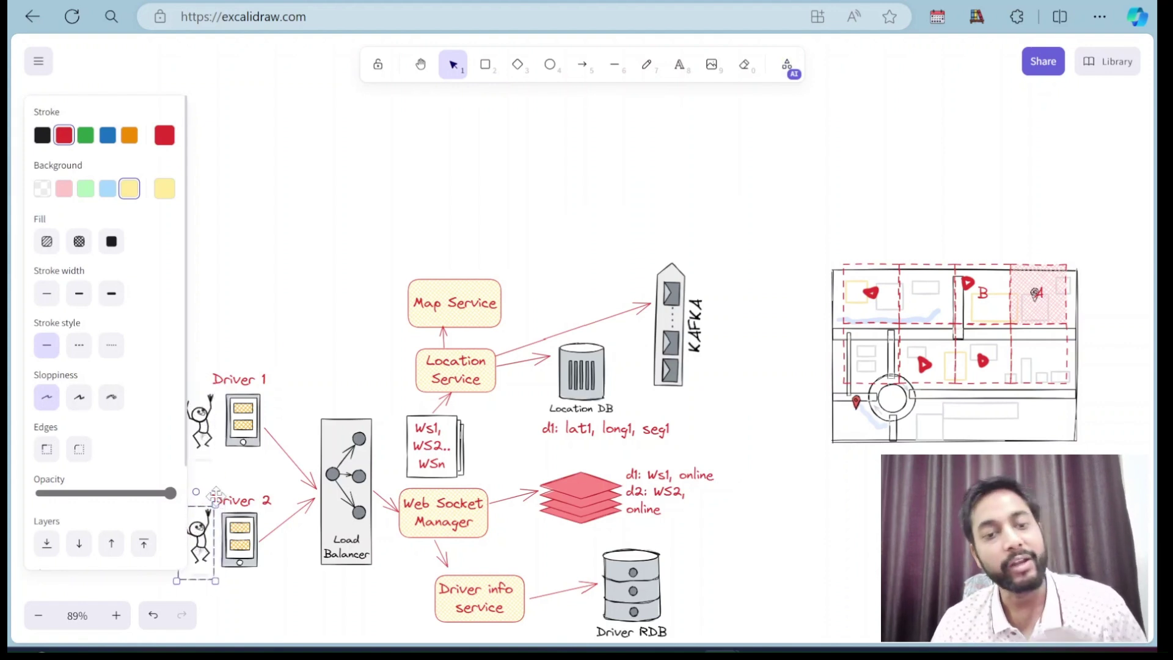
click(367, 266)
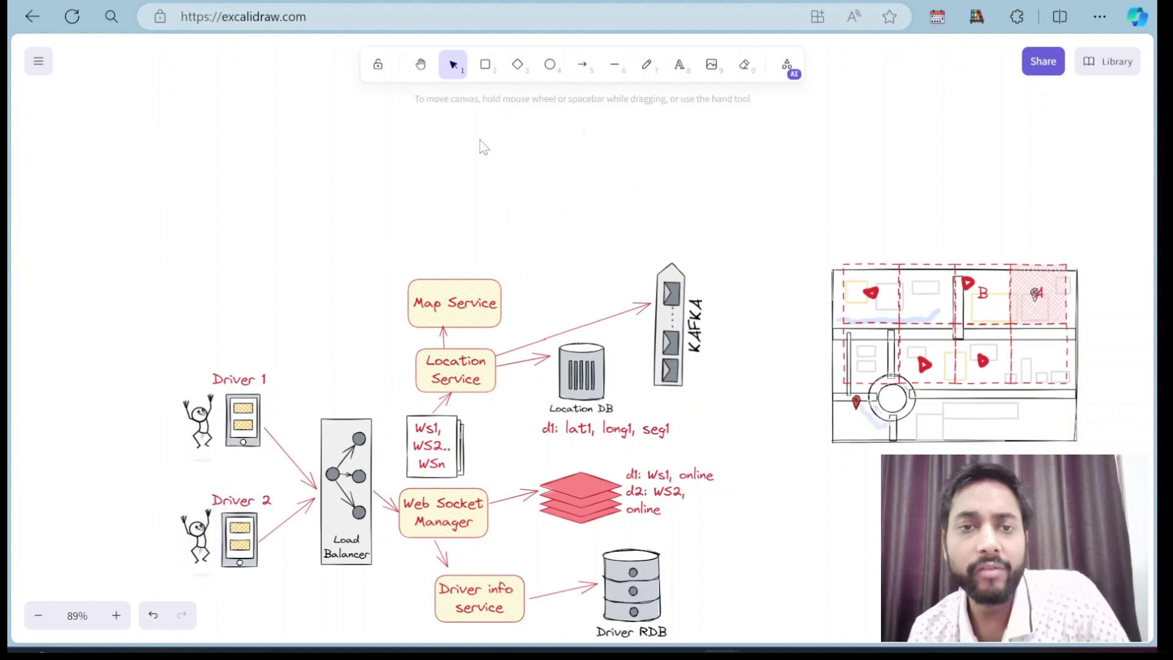
Insert the stick figure with a megaphone from the library and shrink it to about a third of its size
click(1111, 61)
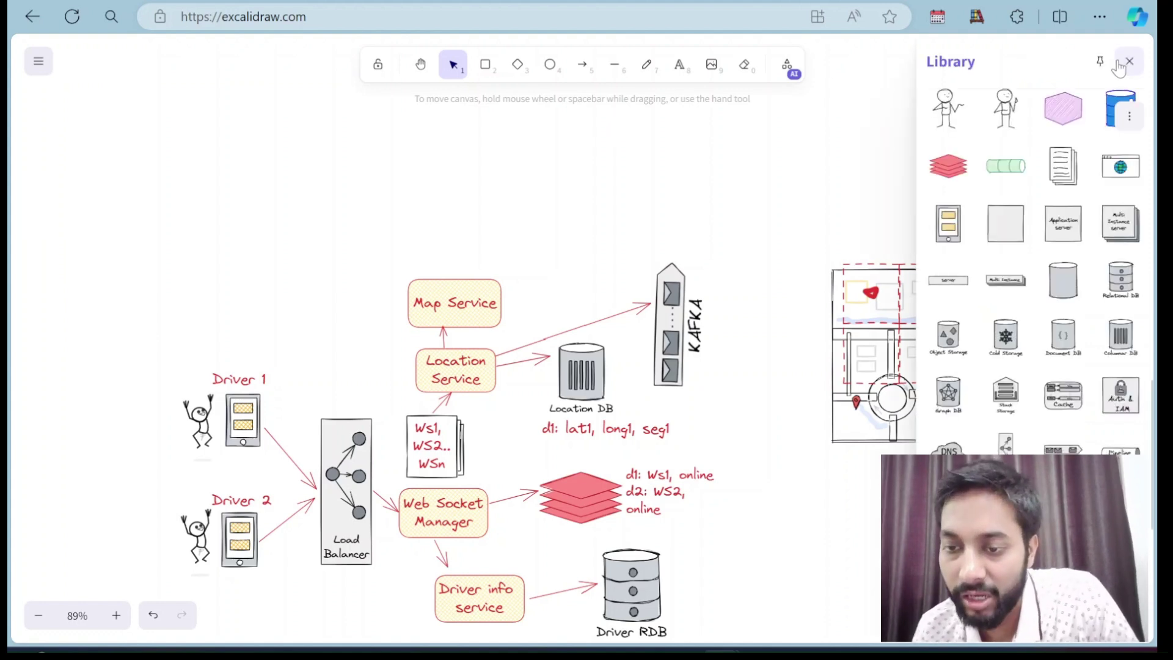
scroll(1011, 342, up, 5)
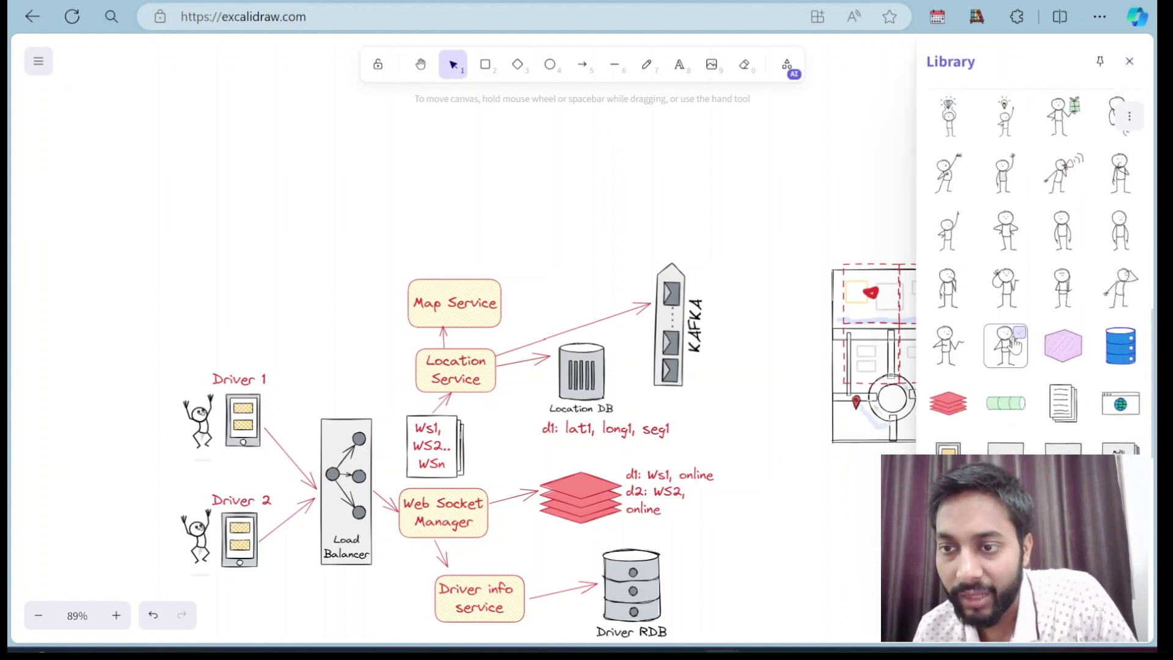
scroll(1014, 345, up, 15)
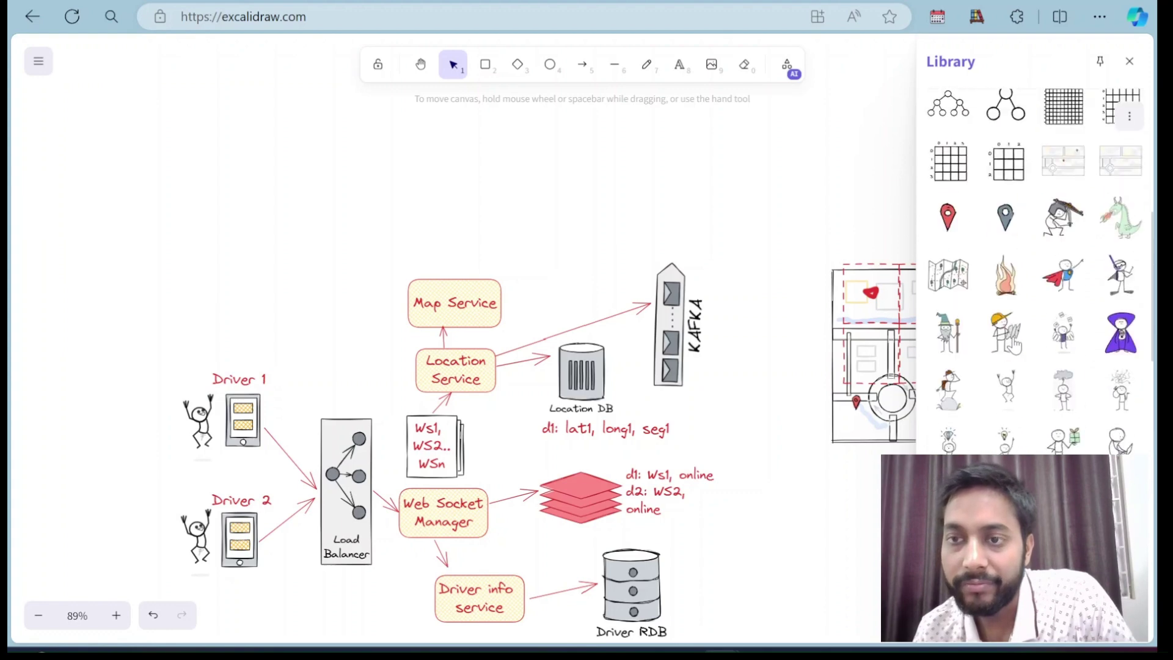
scroll(1014, 345, down, 2)
scroll(1014, 343, down, 8)
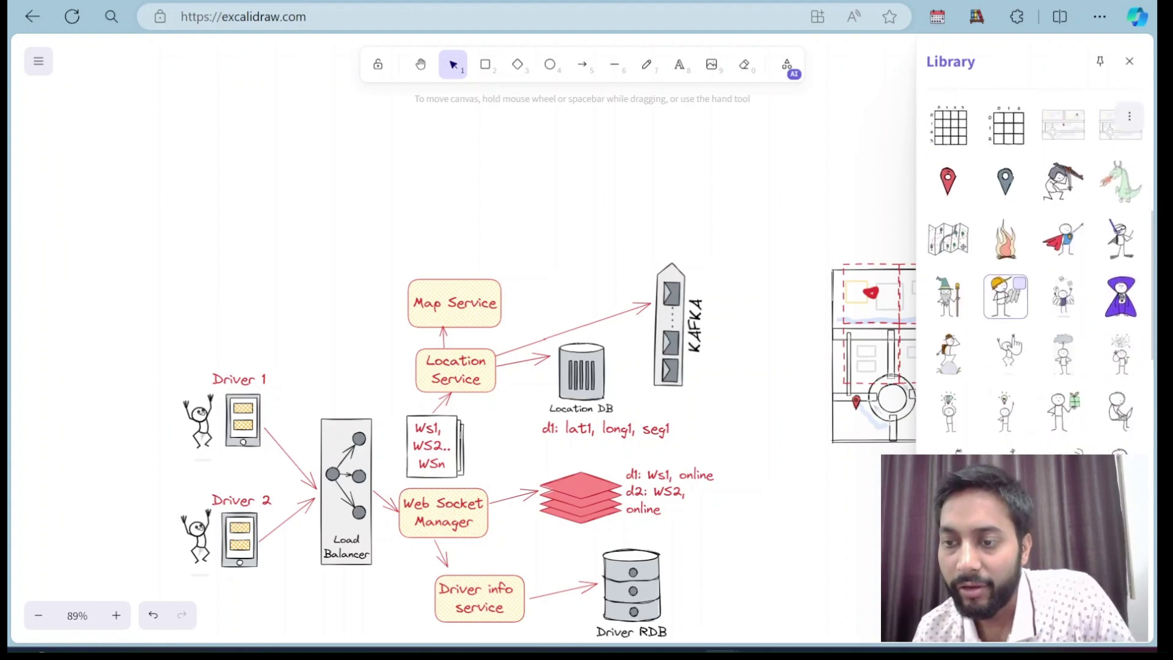
scroll(1014, 345, down, 2)
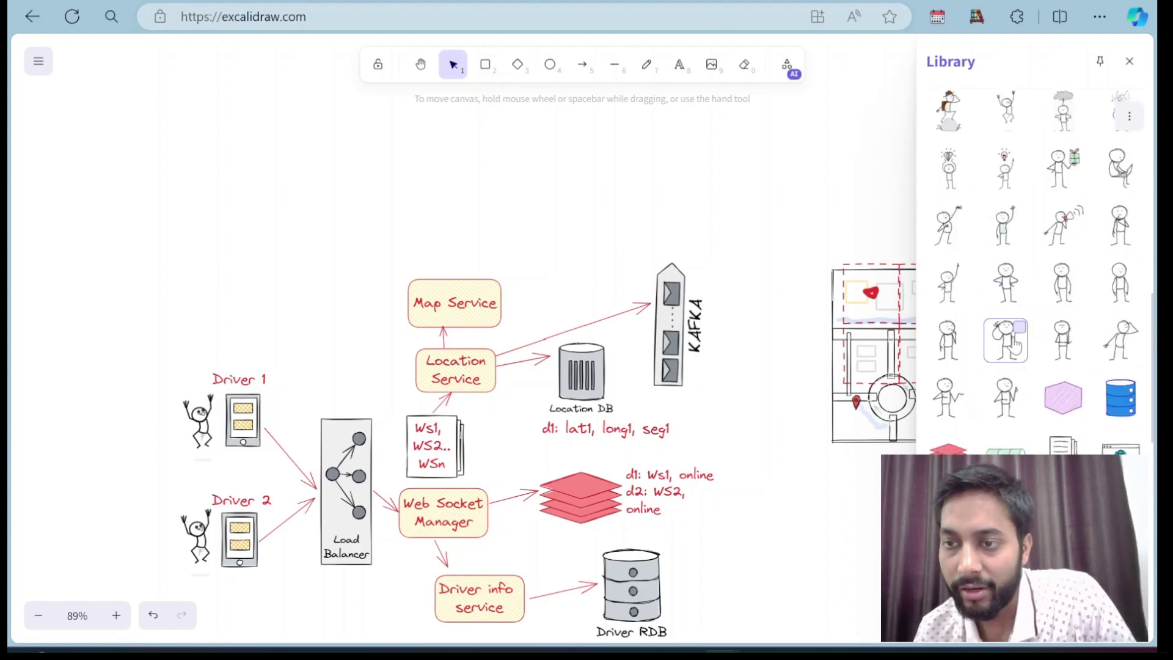
click(1066, 231)
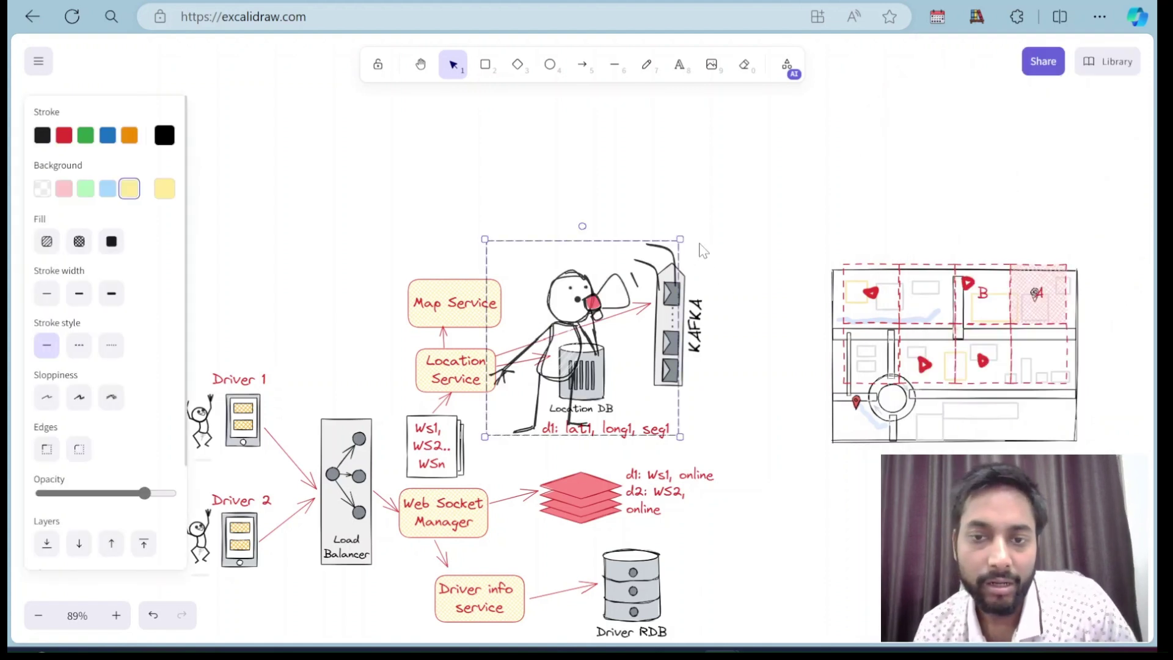
drag(680, 237, 543, 370)
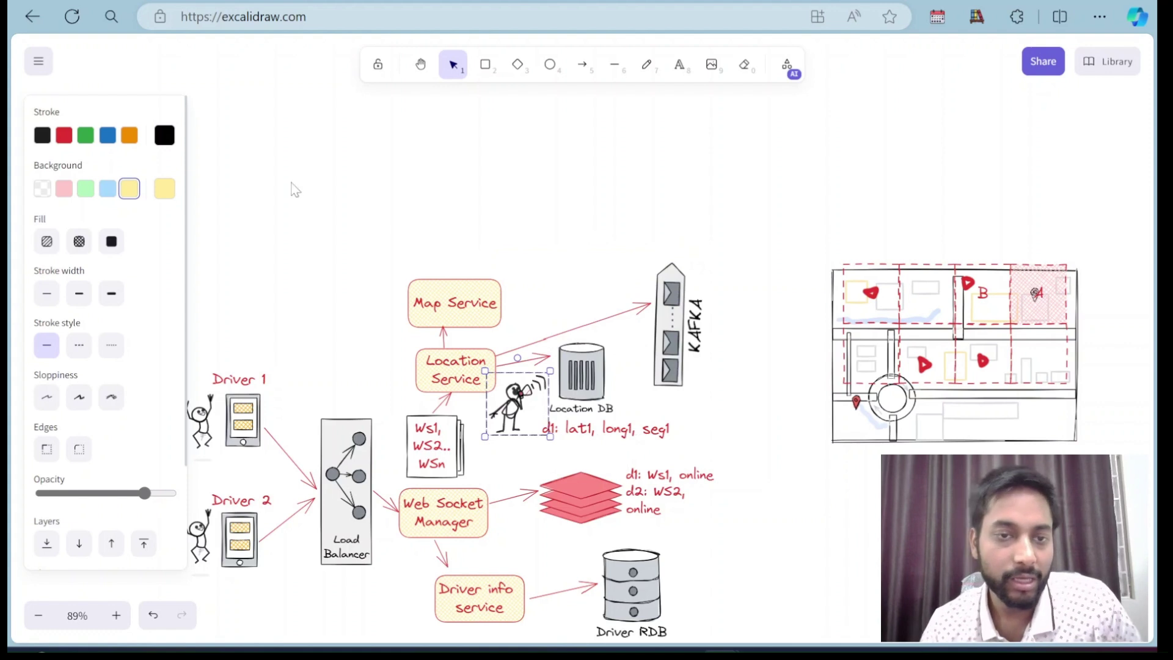
Move the megaphone figure to the empty area above Driver 1
right_click(259, 169)
click(516, 410)
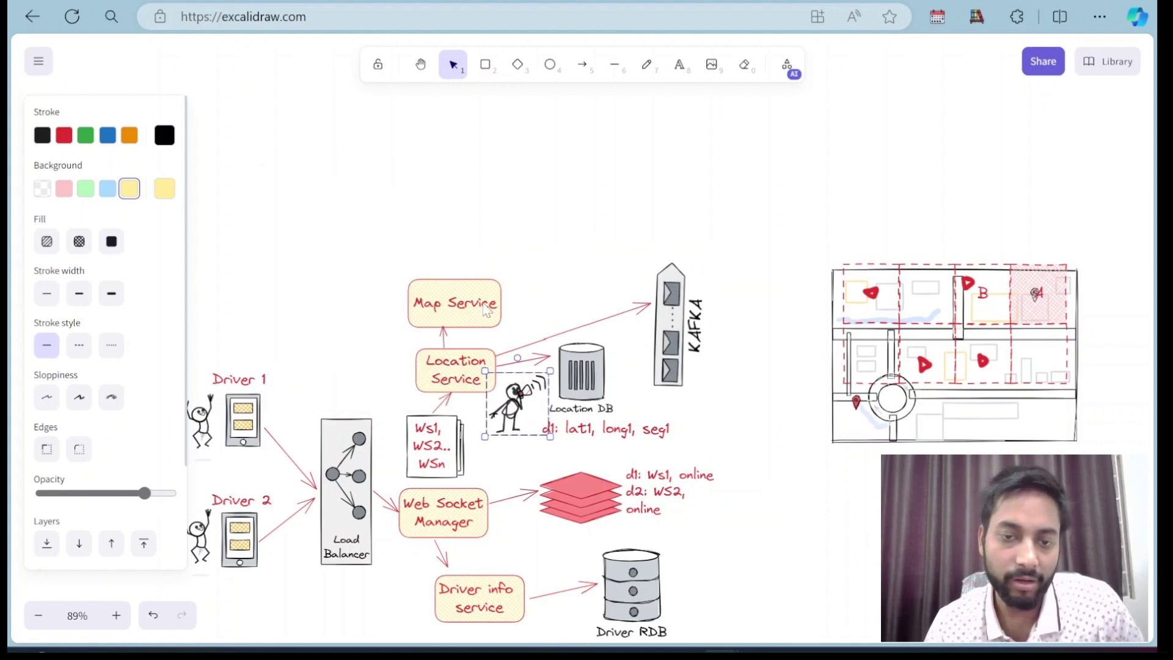
right_click(489, 315)
click(421, 190)
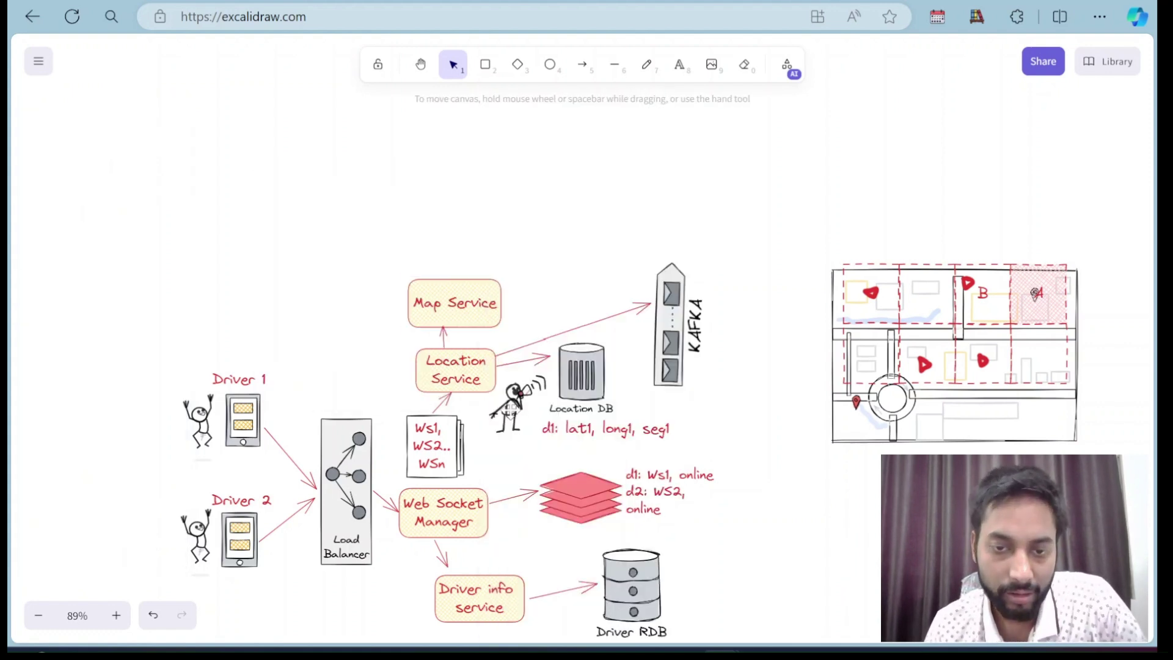
click(511, 403)
drag(472, 344, 213, 214)
click(325, 213)
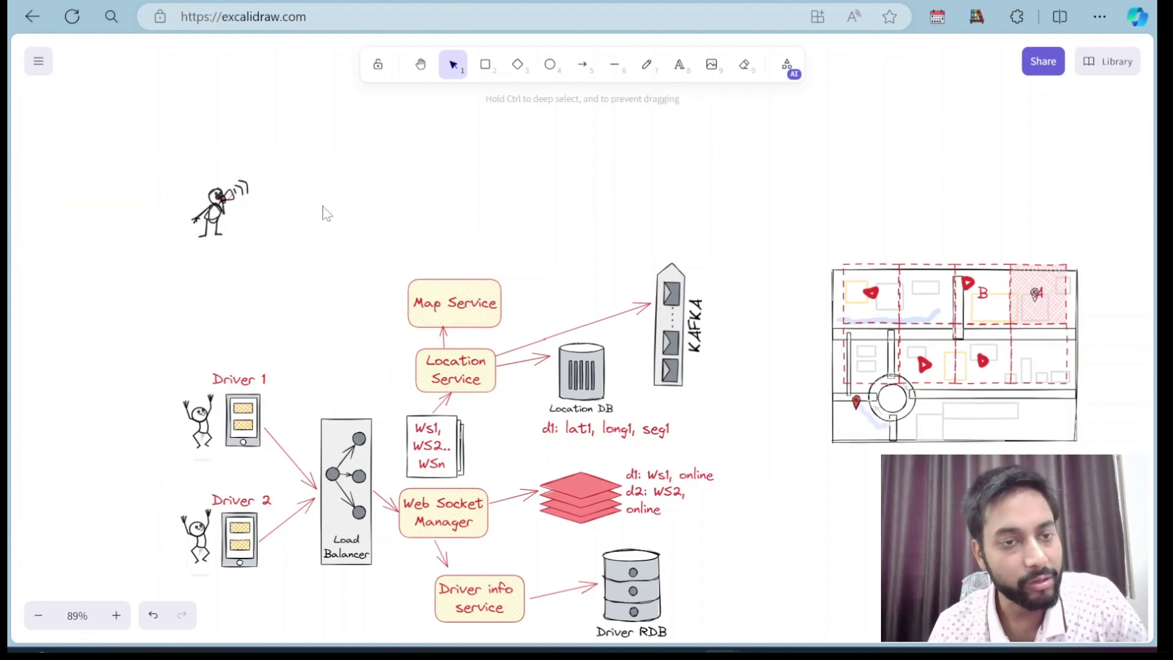
Set the megaphone figure's sloppiness to the lowest level
click(224, 210)
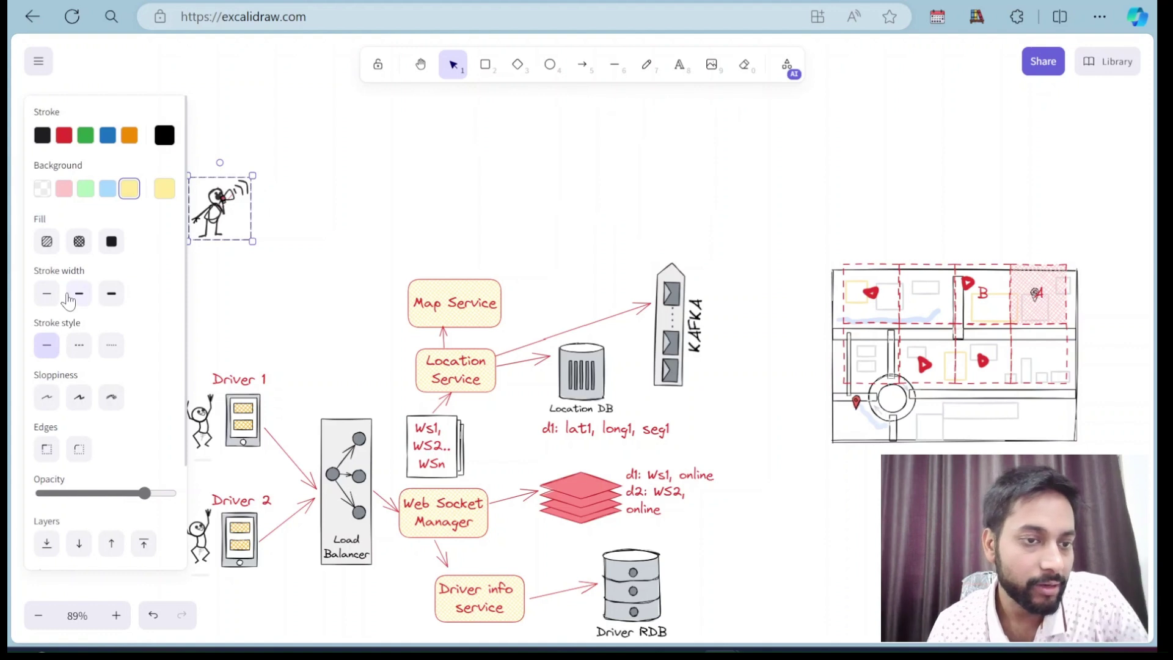
click(46, 397)
click(375, 196)
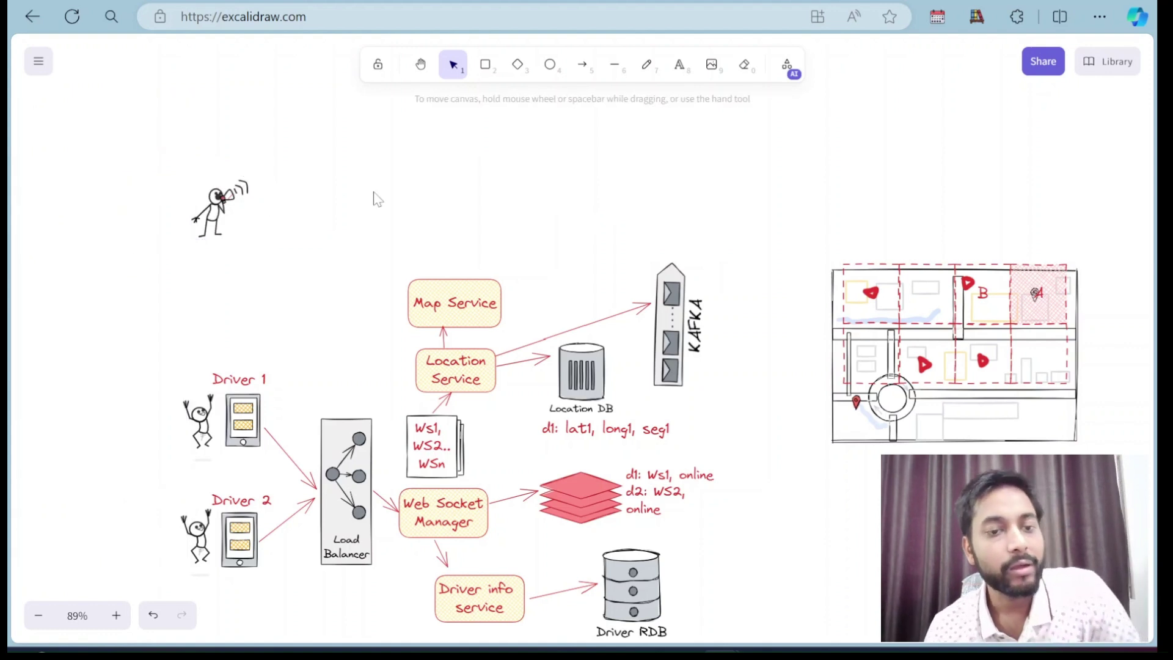
Insert the Mobile shape from the library beside the megaphone figure and shrink it to the figure's scale
click(1106, 62)
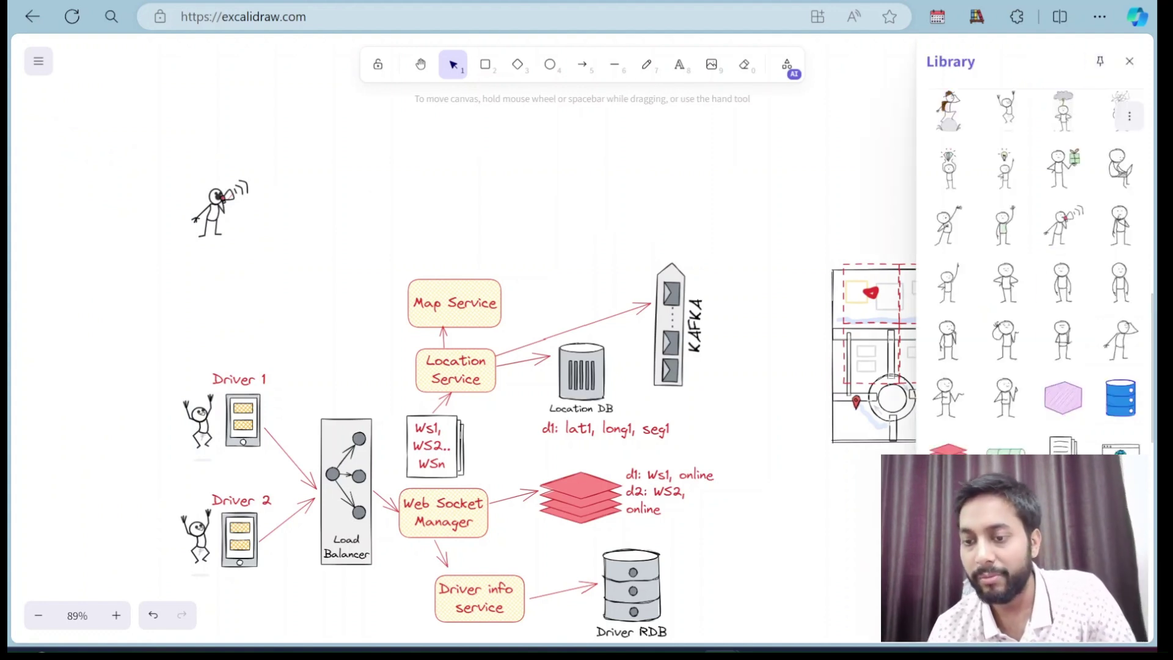
scroll(1068, 414, down, 10)
drag(1122, 418, 278, 218)
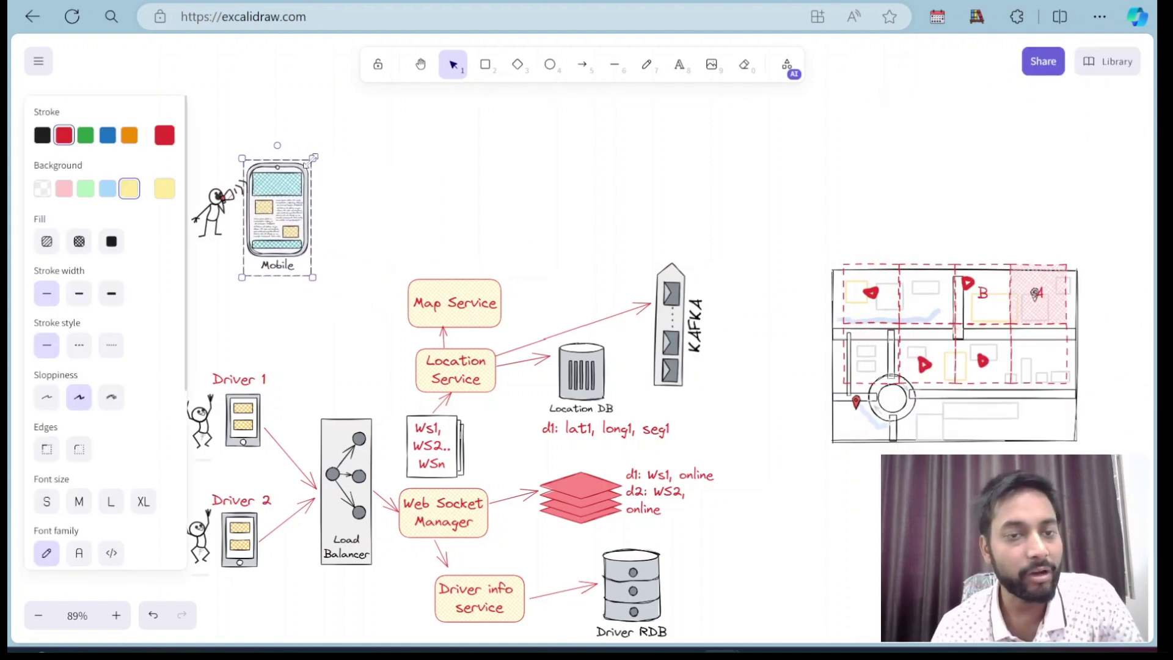
drag(309, 162, 248, 243)
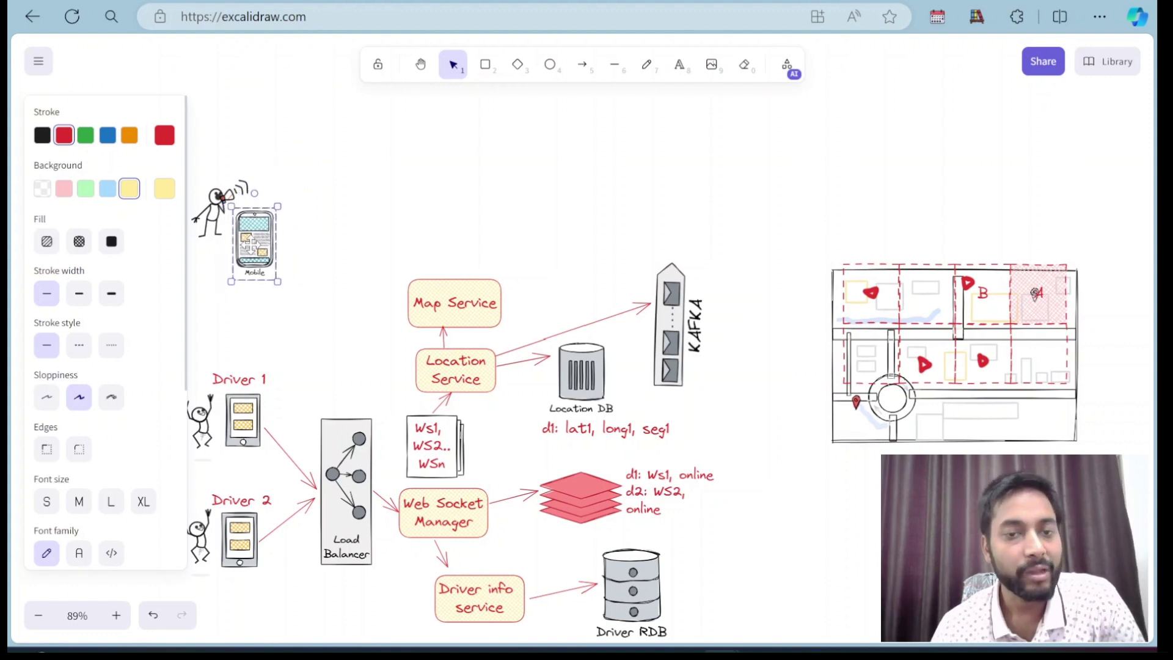
Insert a second Load Balancer from the library to the right of the Mobile shape and link Mobile to it with an arrow
click(1109, 63)
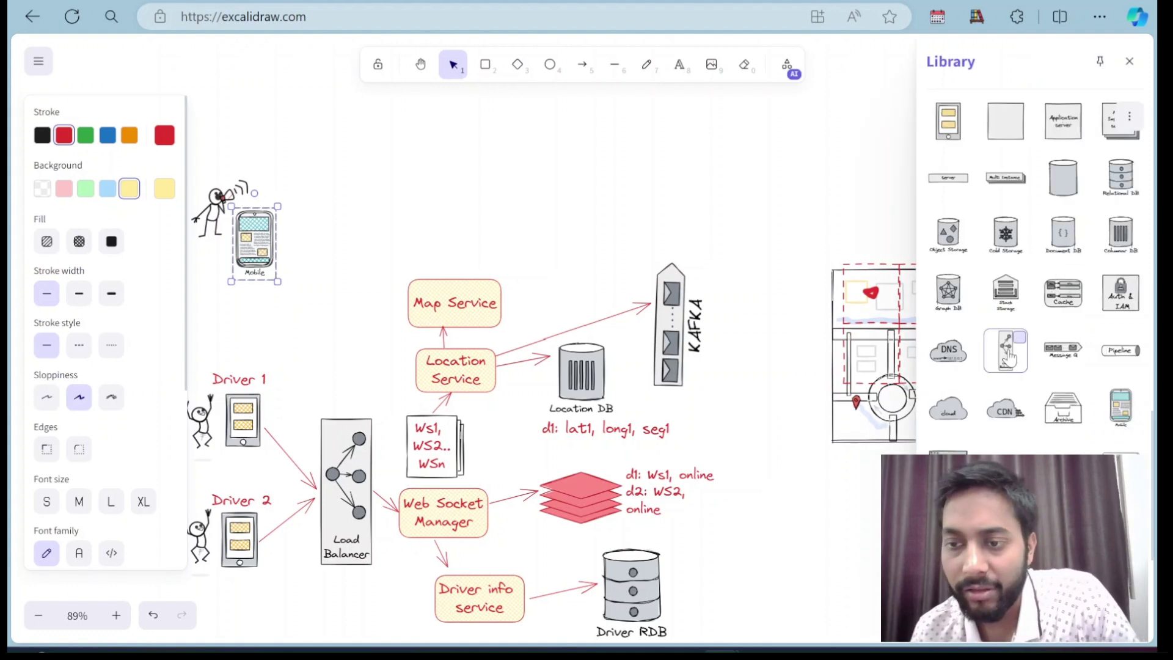
click(1007, 358)
drag(566, 315, 352, 212)
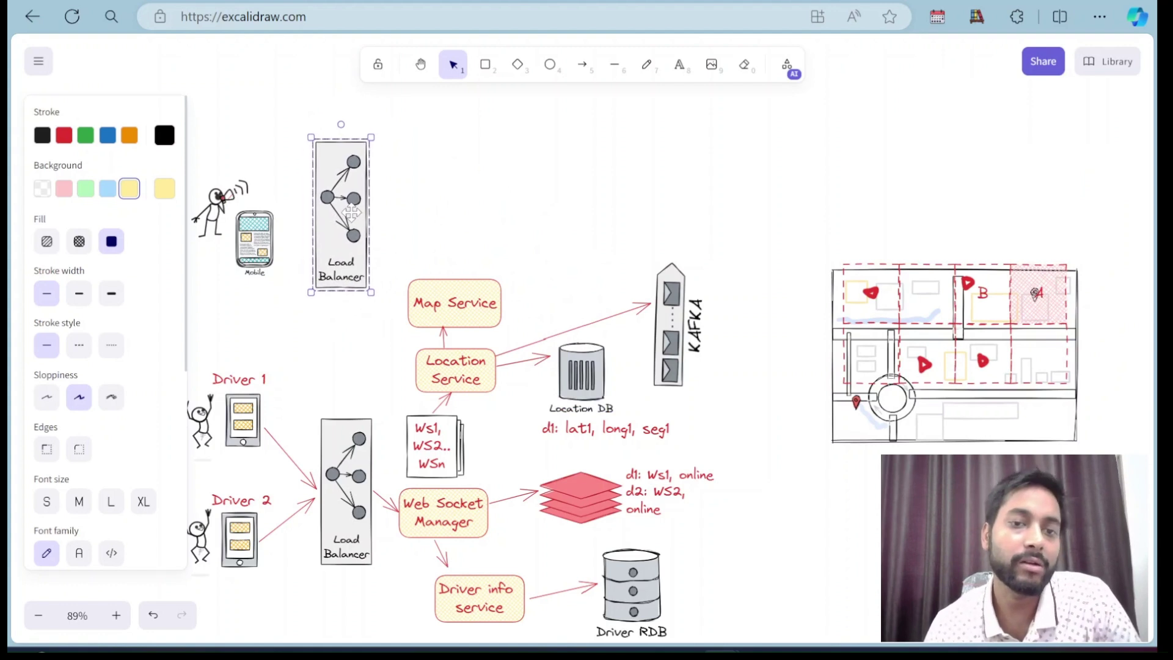
click(581, 64)
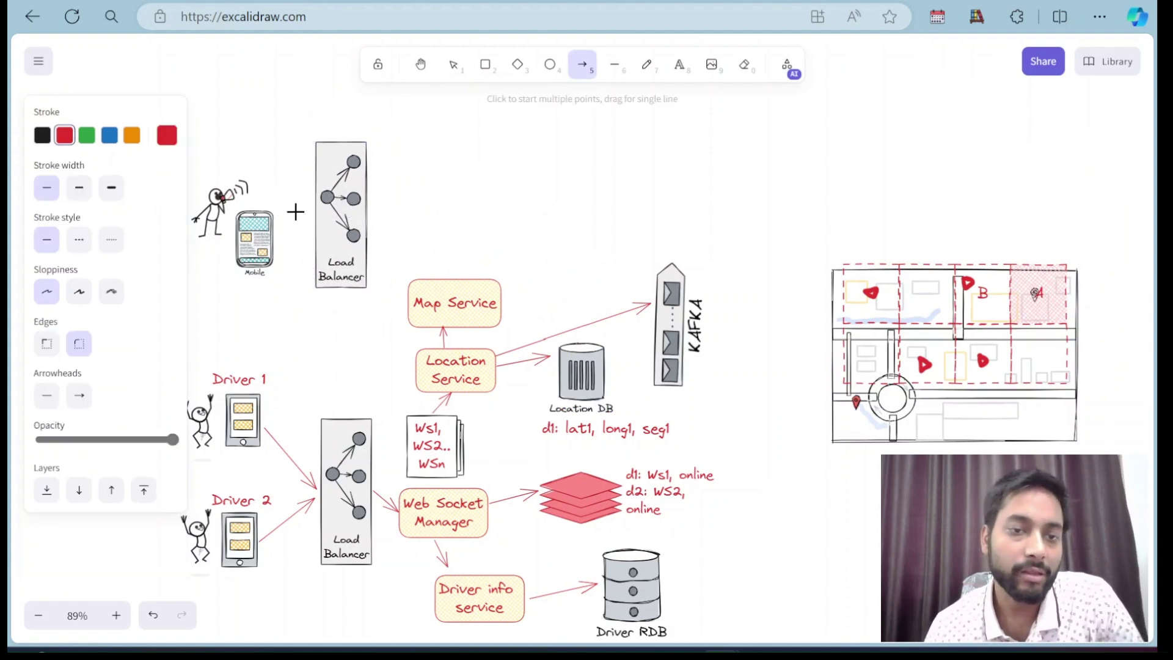
drag(276, 219, 315, 208)
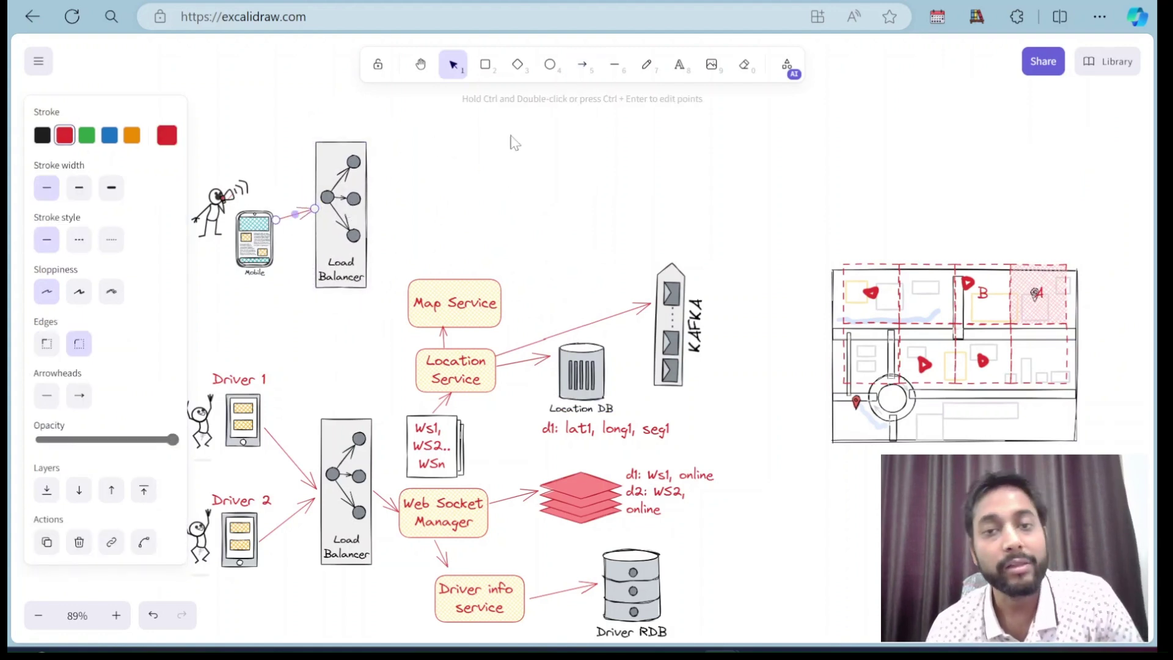
Draw an arrow from the upper Load Balancer to a new yellow rounded box labelled "Web socket server"
click(582, 64)
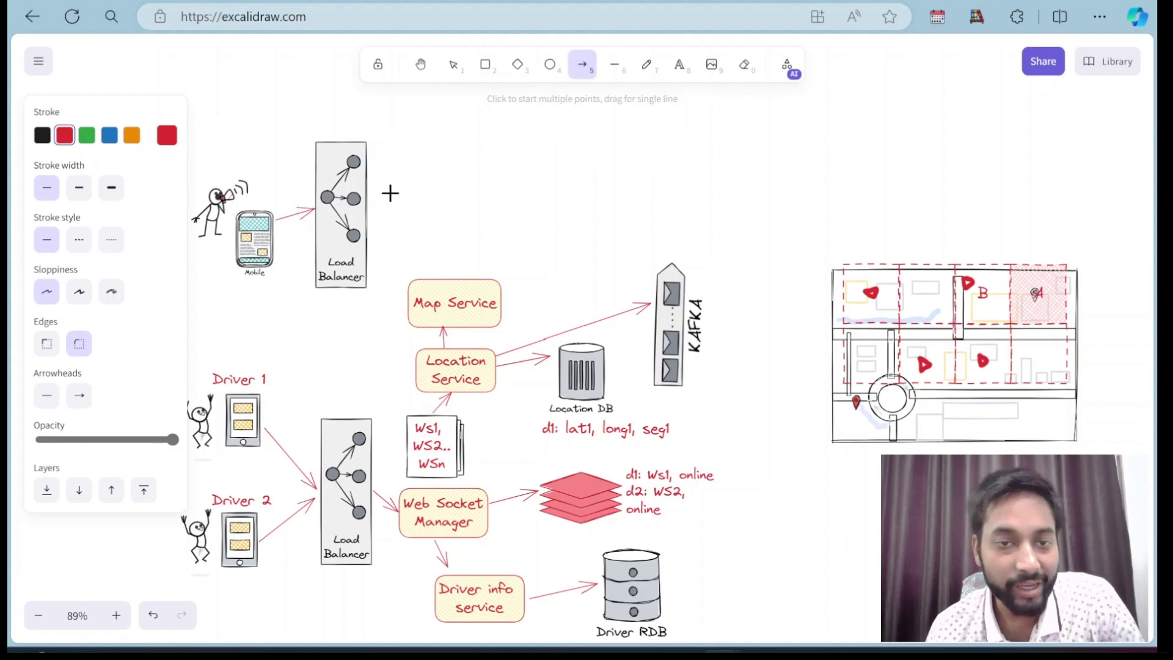
mouse_move(372, 206)
mouse_down()
mouse_move(397, 199)
mouse_move(469, 240)
mouse_up()
click(486, 64)
double_click(434, 213)
text(Web sock)
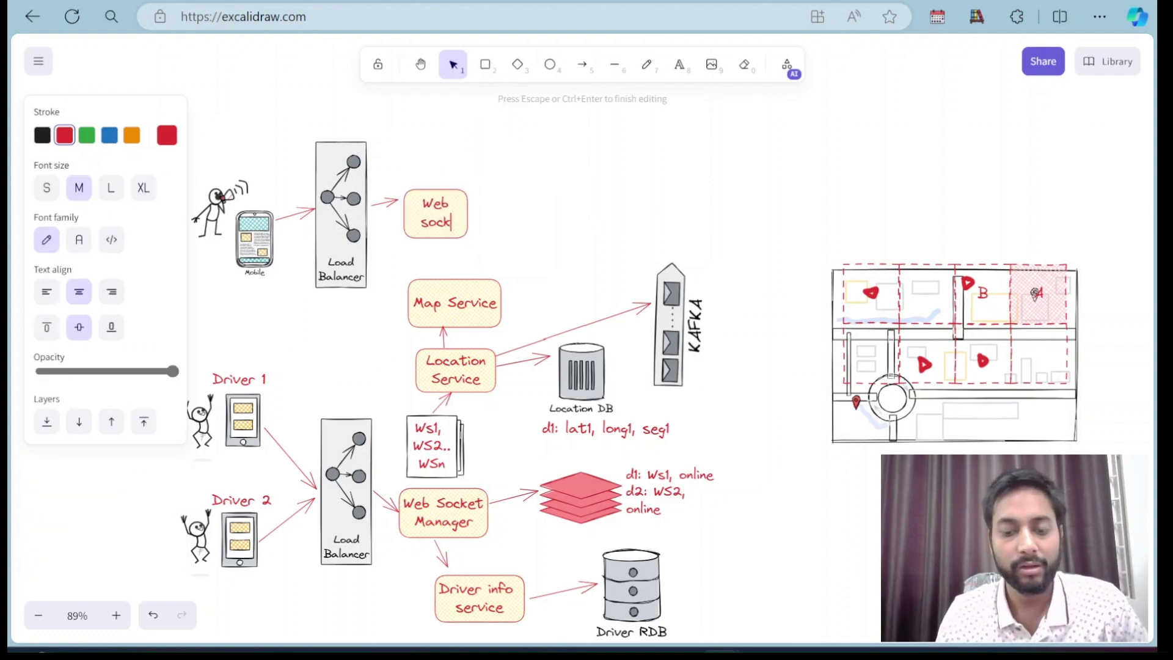
text(et server)
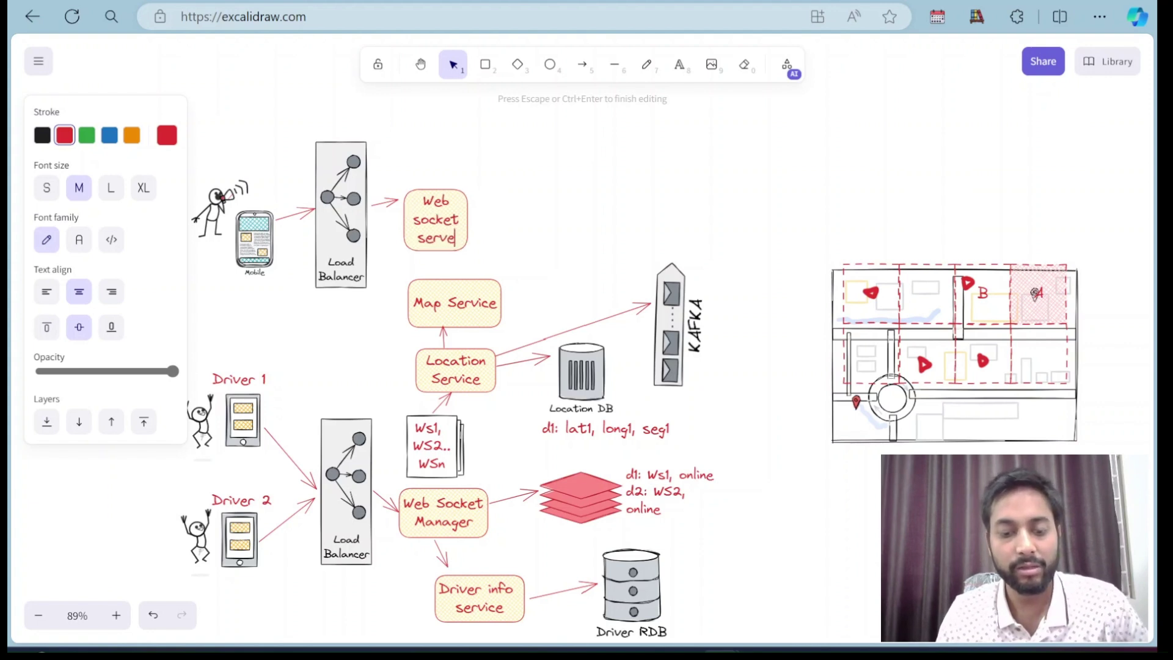
Place a smaller copy of the red stack right of the Web socket server and link the server to it with an arrow
click(565, 493)
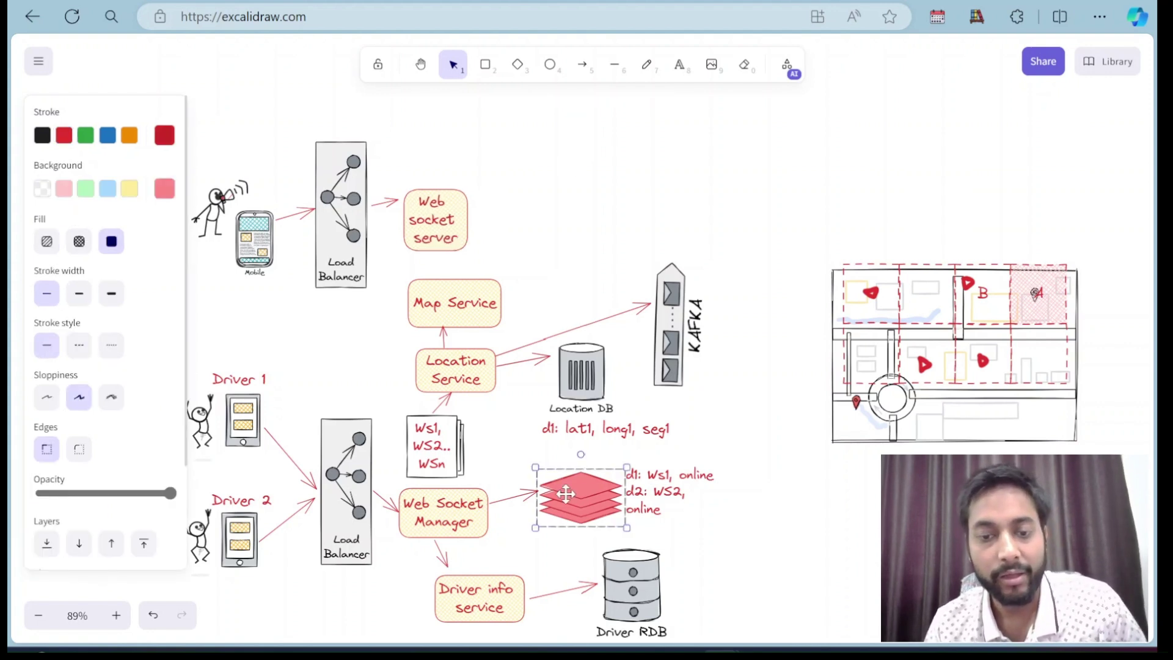
right_click(560, 334)
click(553, 497)
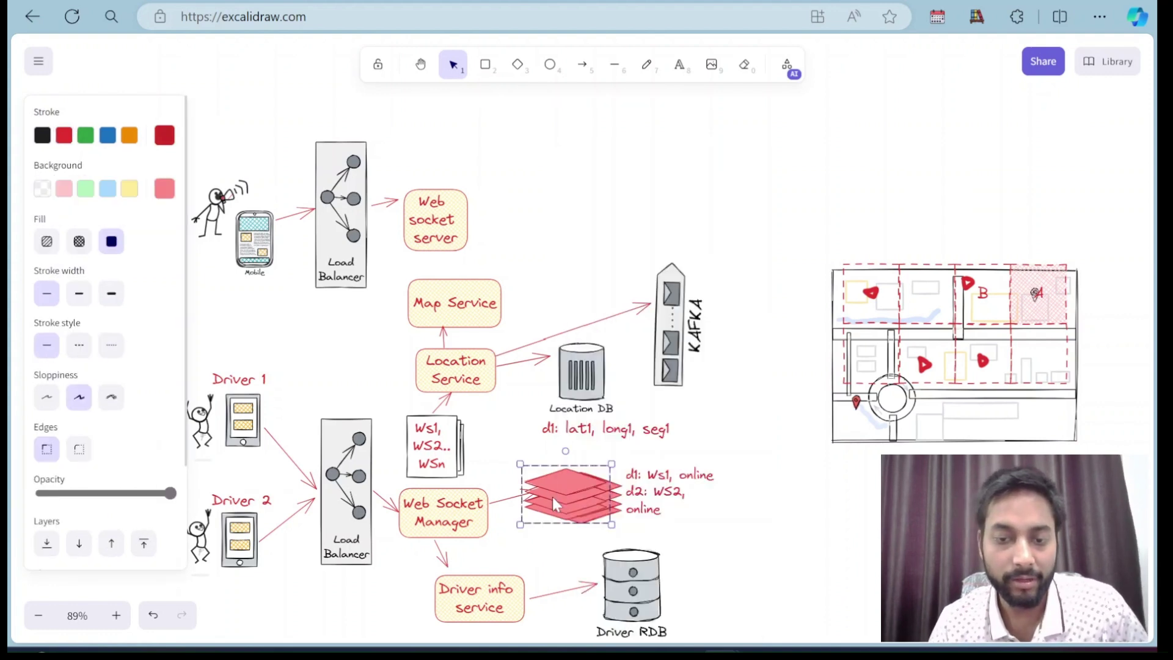
drag(552, 497, 515, 203)
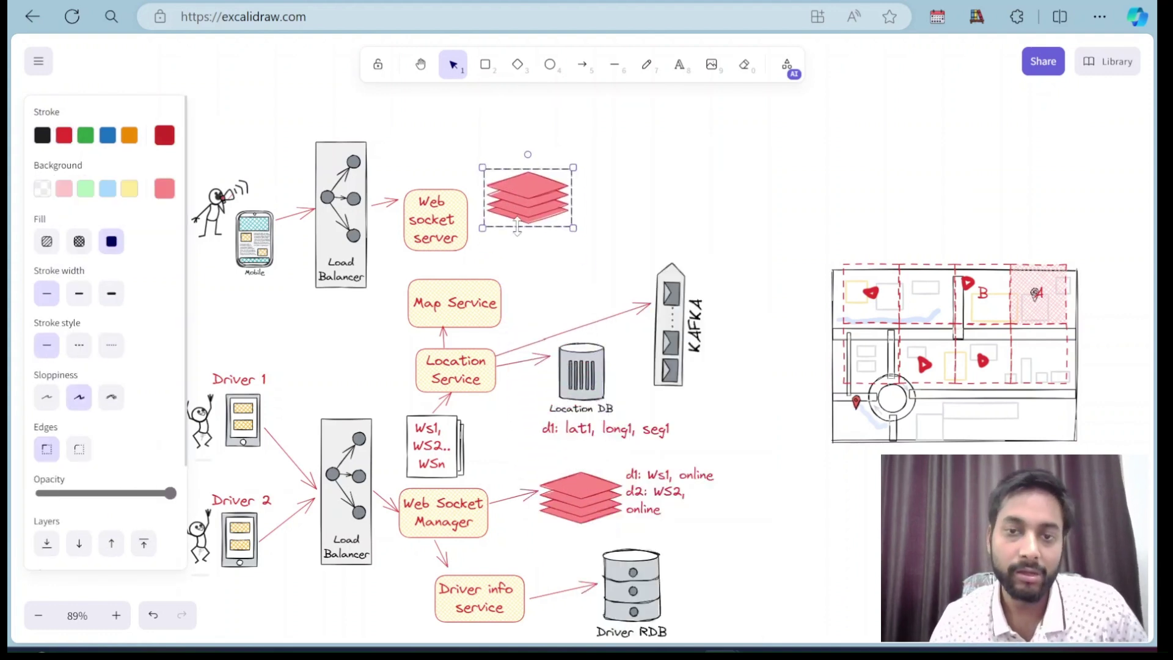
drag(572, 228, 532, 218)
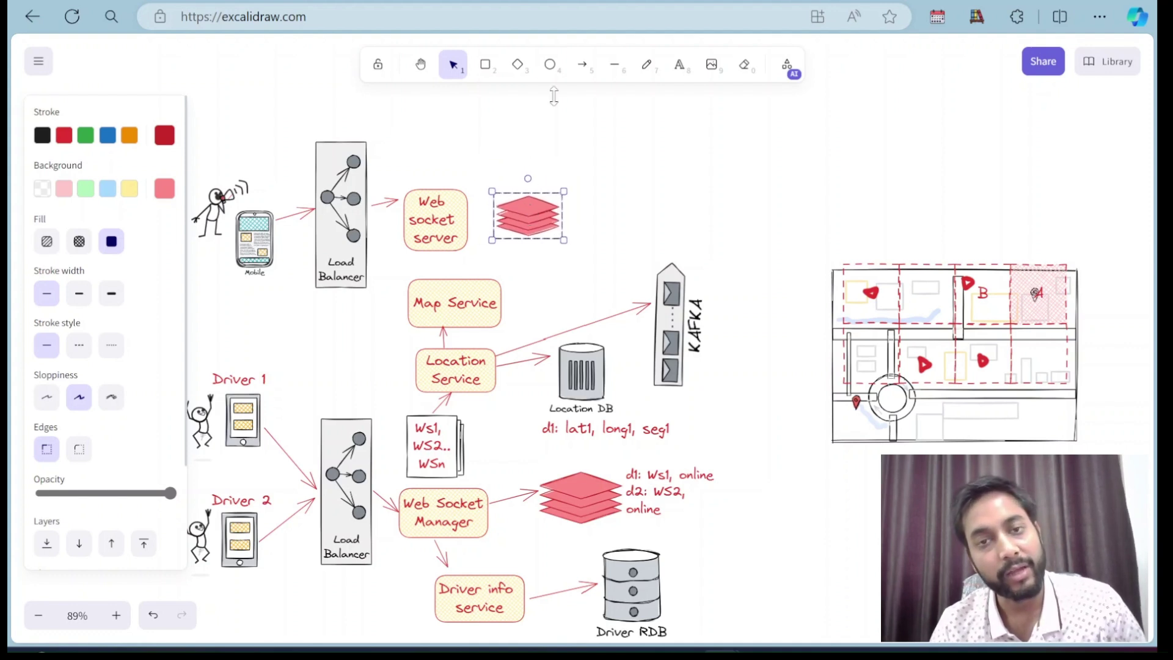
click(583, 65)
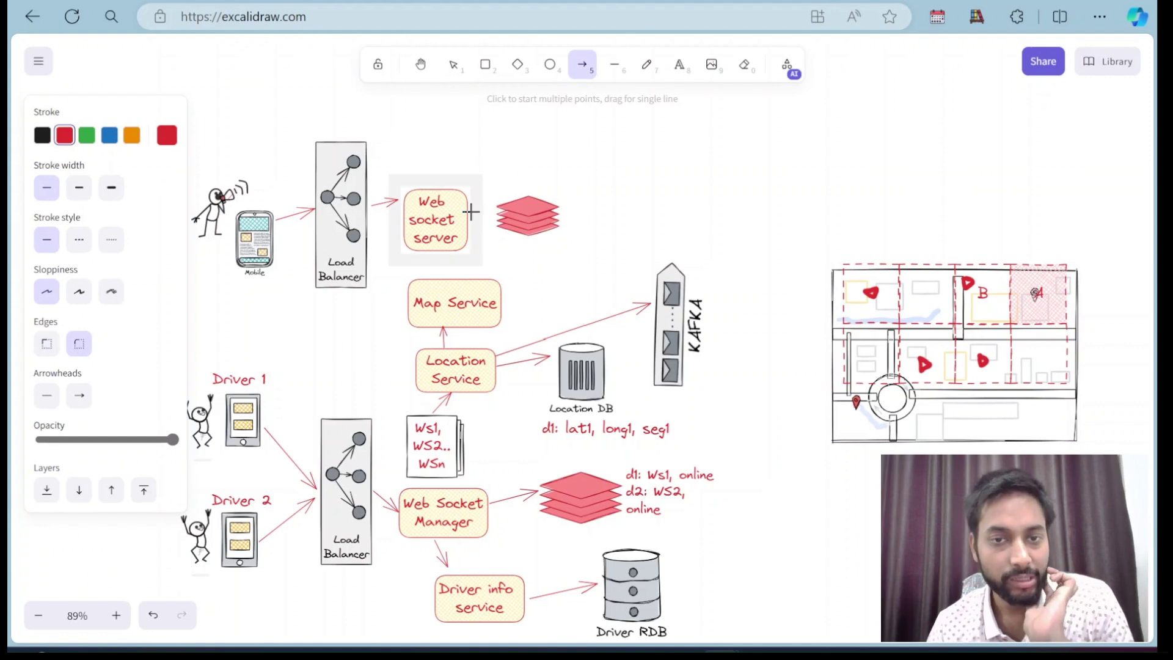
drag(469, 212, 493, 211)
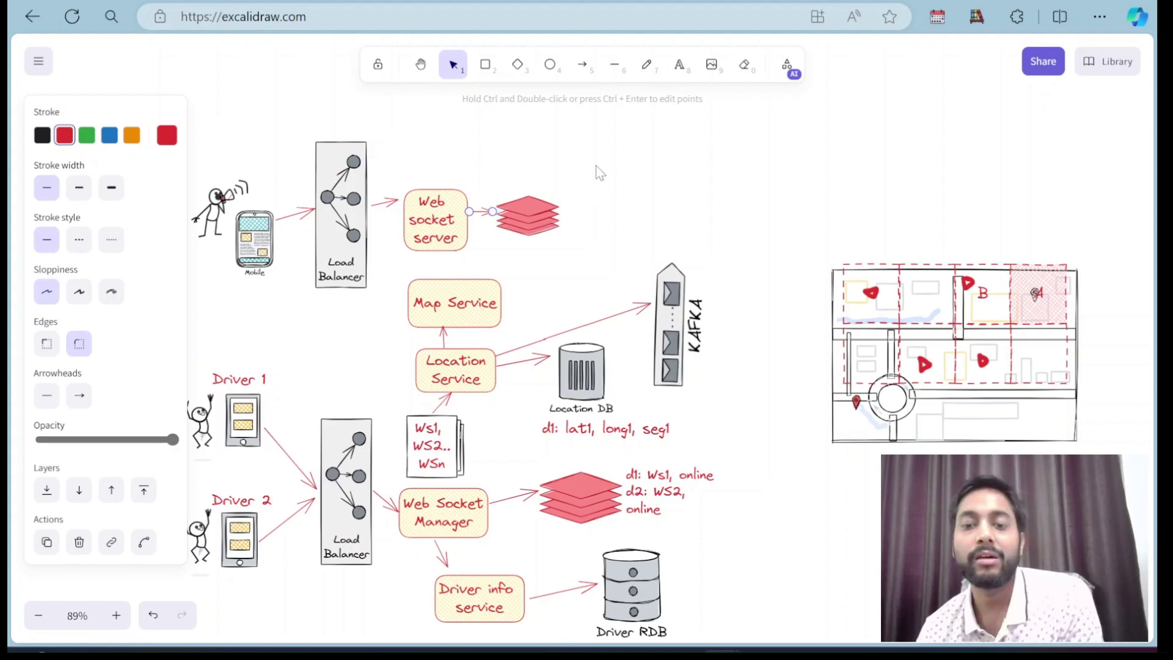
Add the text "u1: WS9, active" above the upper red stack and widen it to fit on one line
click(678, 64)
click(499, 184)
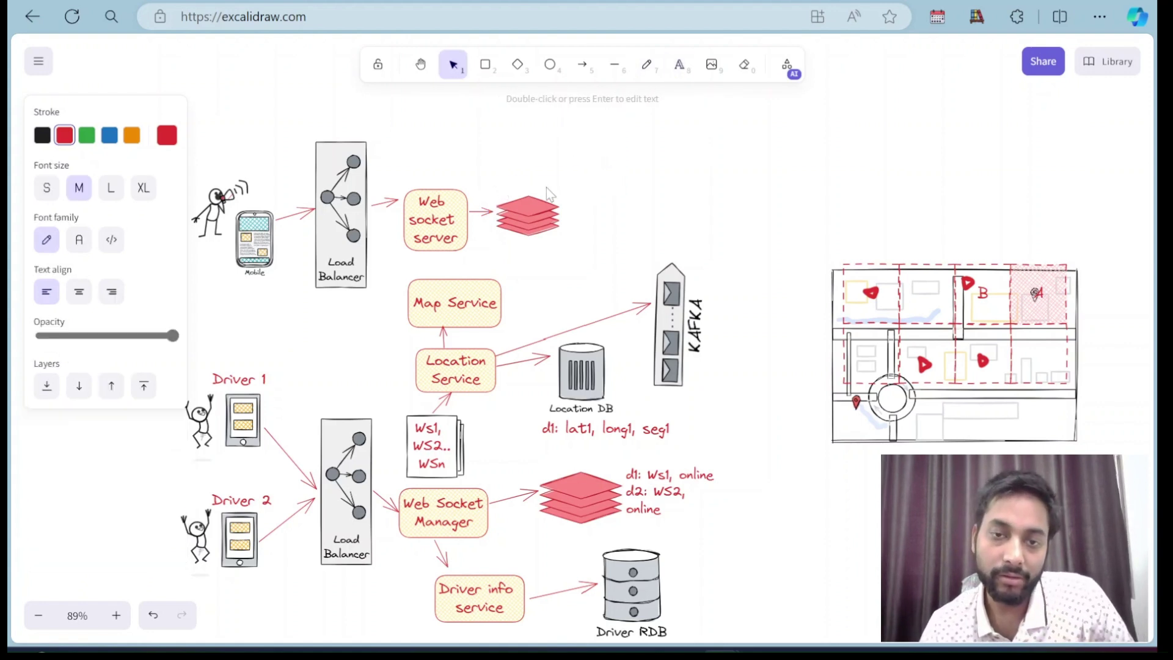
text(u1: ws9)
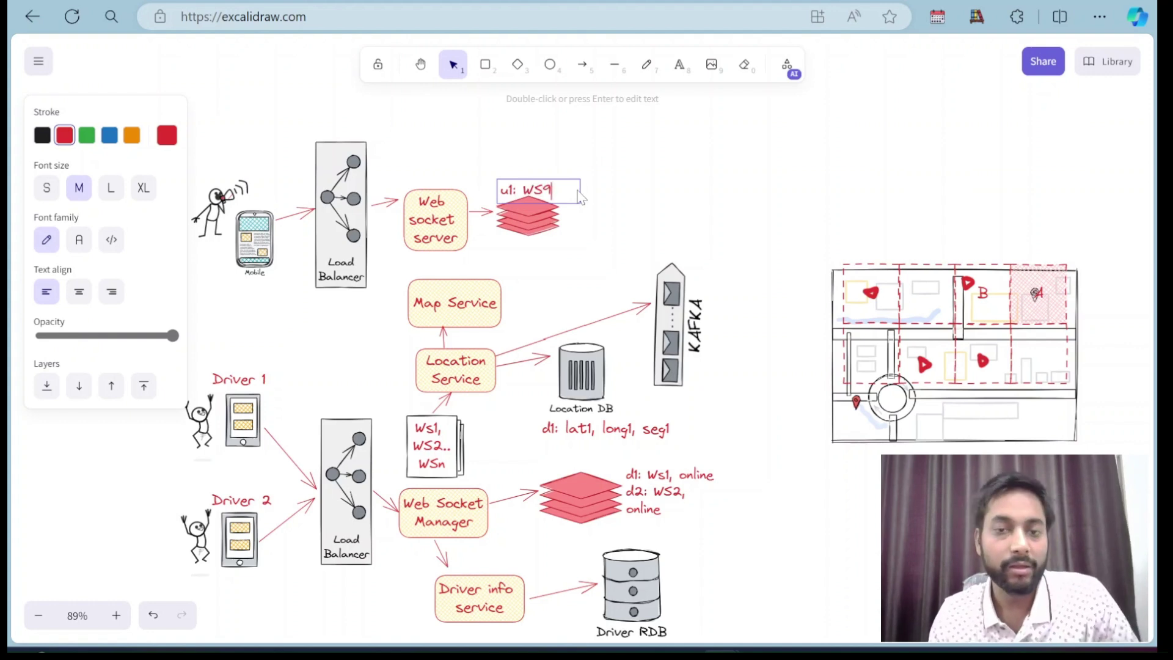
text(,)
key(Return)
text(ad)
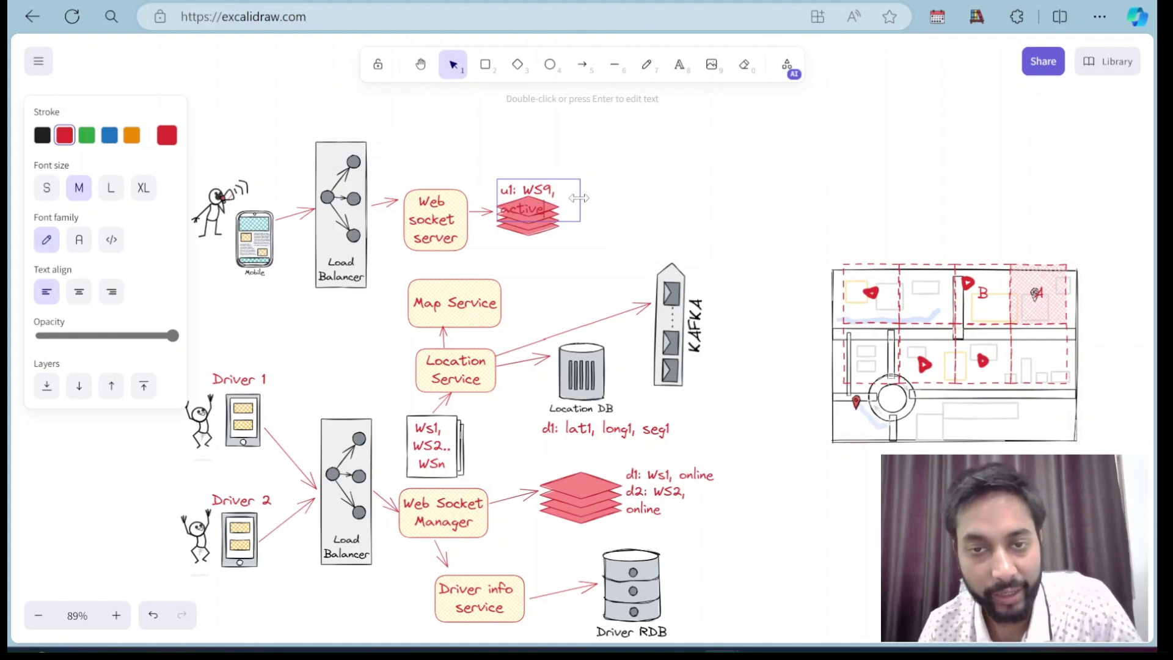
drag(577, 199, 616, 197)
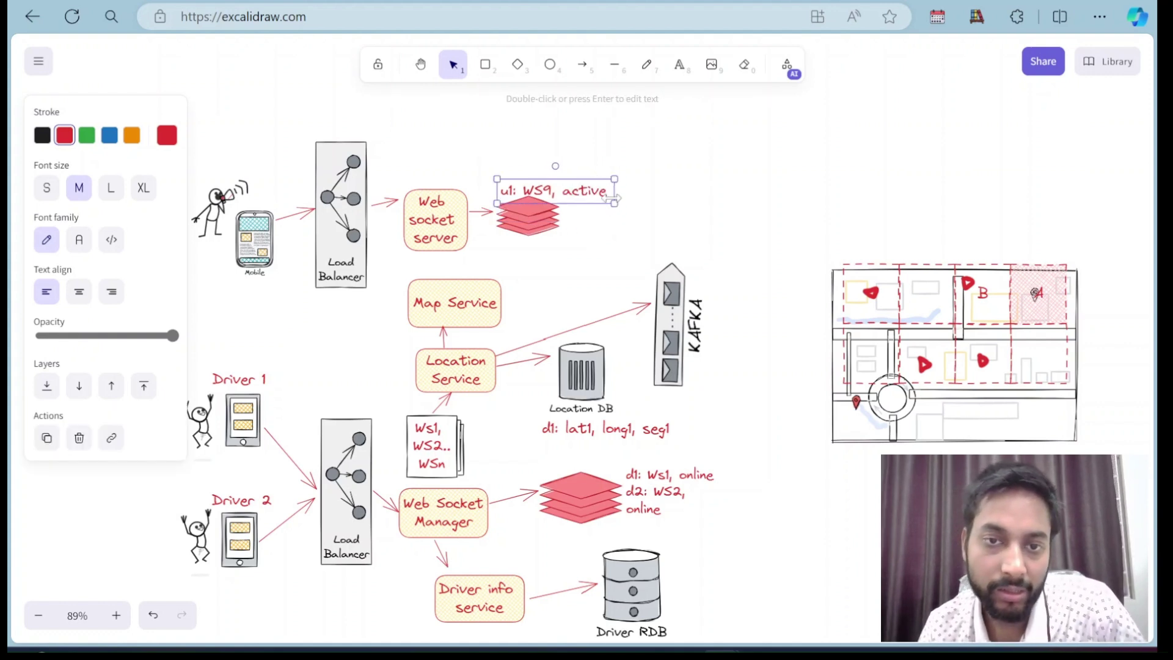
Shift the Map Service box slightly down and the Web socket server box up to free space between them
right_click(469, 322)
drag(448, 307, 449, 308)
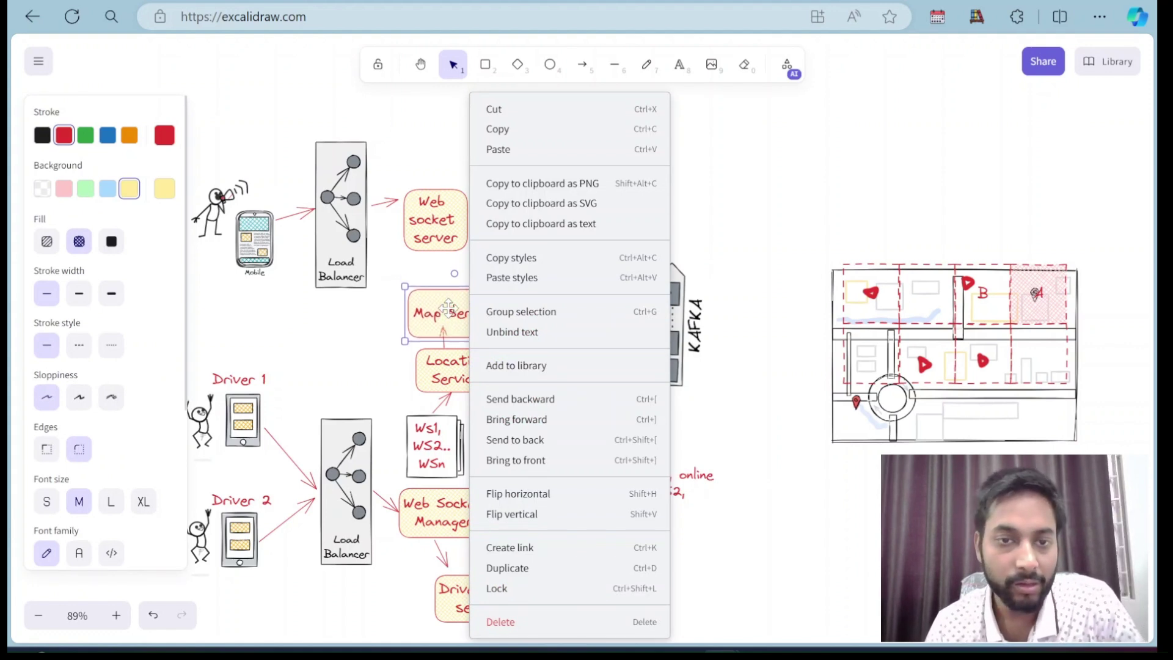
click(443, 232)
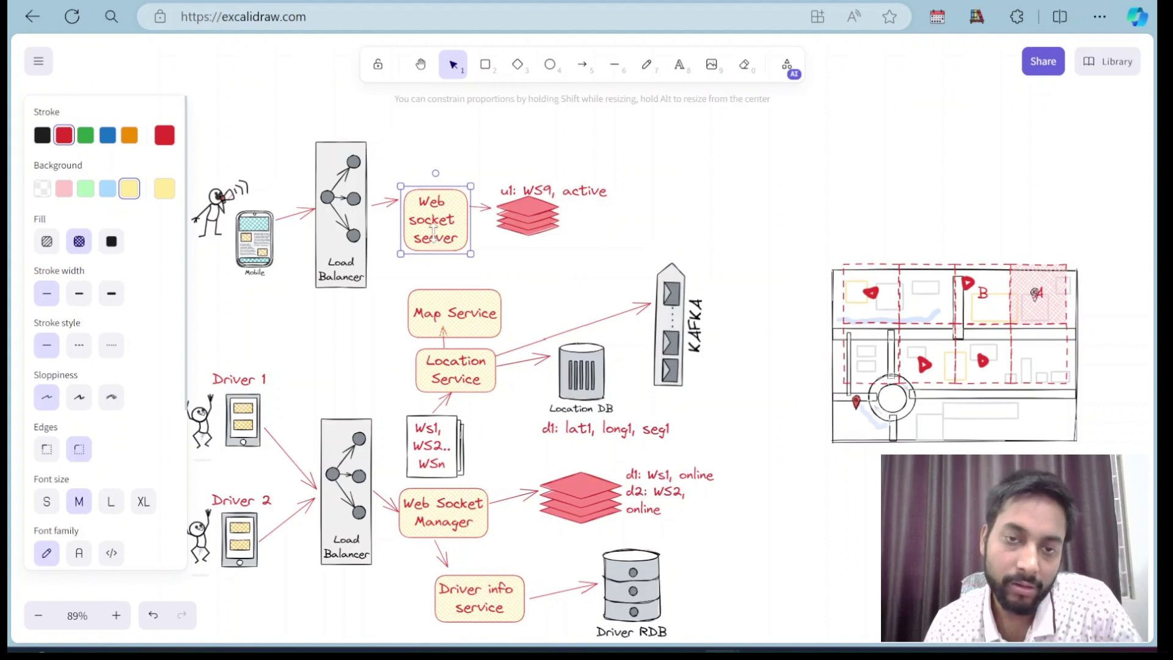
mouse_move(403, 250)
mouse_down()
mouse_move(413, 236)
mouse_move(392, 243)
mouse_up()
drag(426, 208, 428, 182)
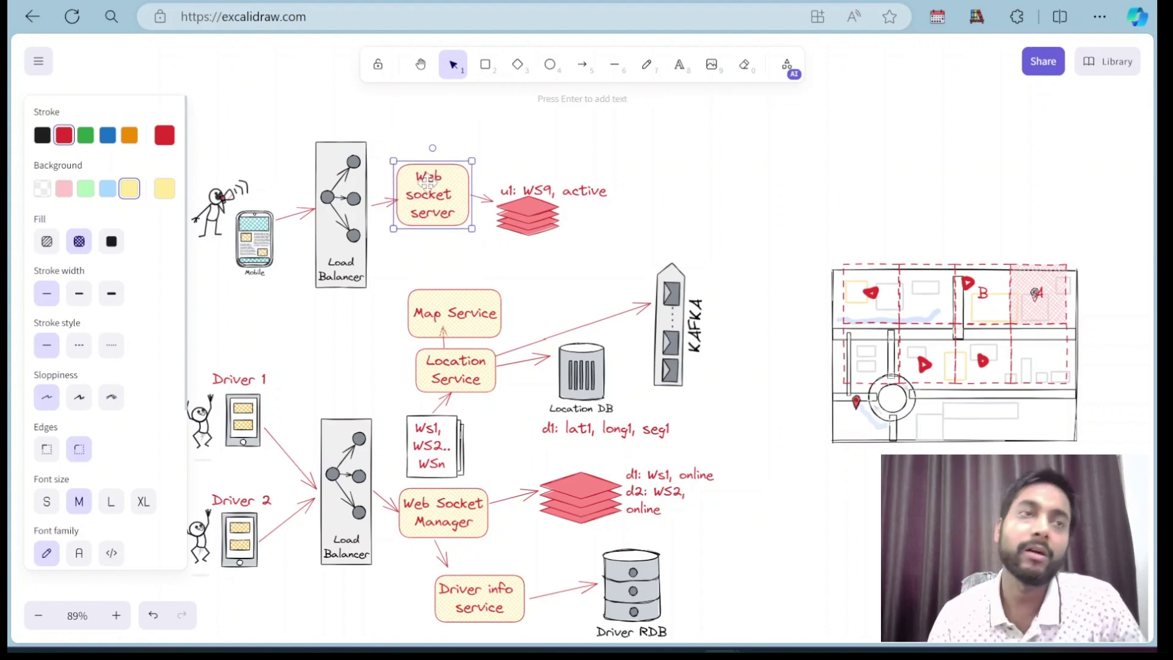
Draw an arrow from the Web socket server up to a new yellow rounded box labelled "User service"
click(582, 64)
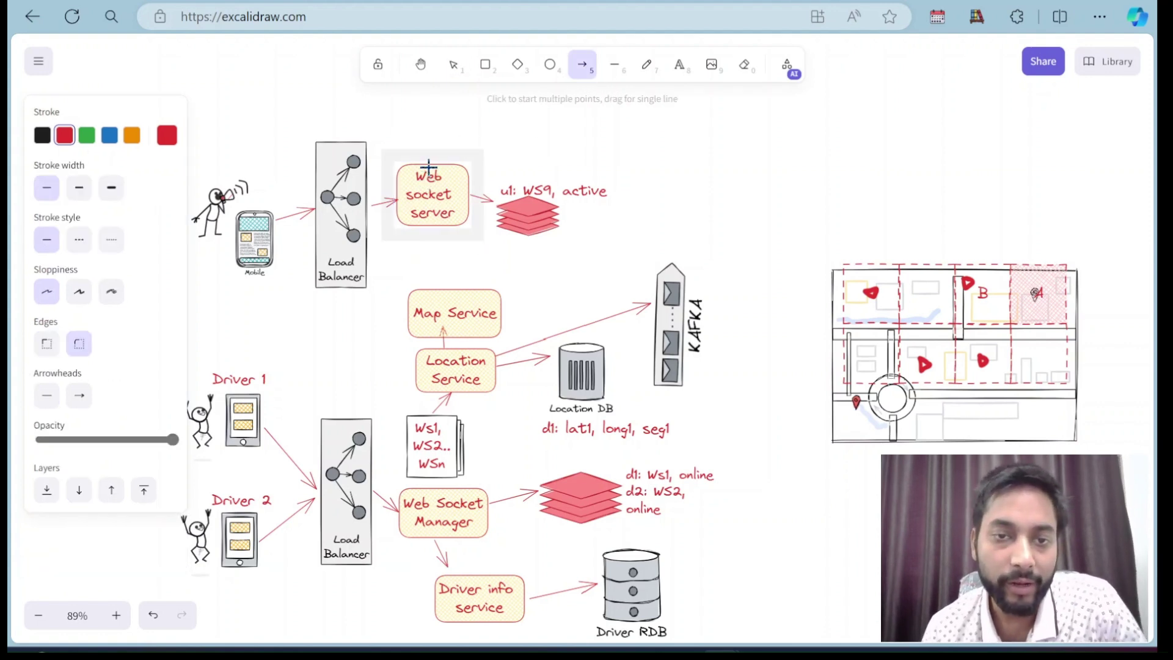
drag(428, 158, 459, 141)
click(482, 70)
drag(462, 104, 537, 151)
double_click(495, 133)
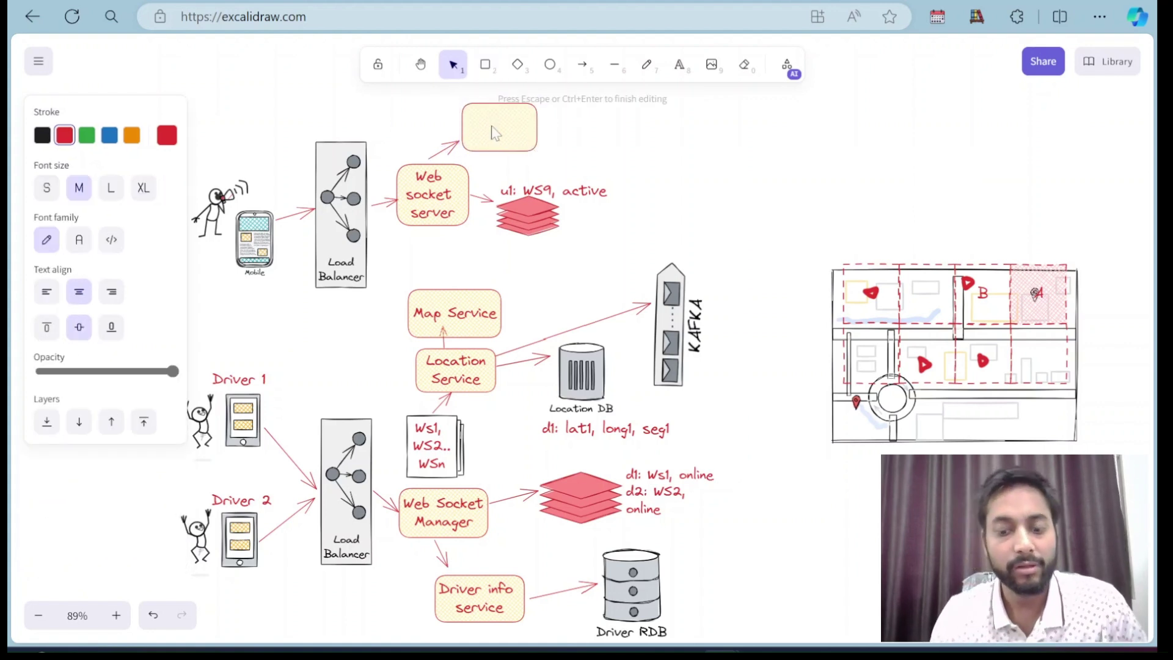
text(User service)
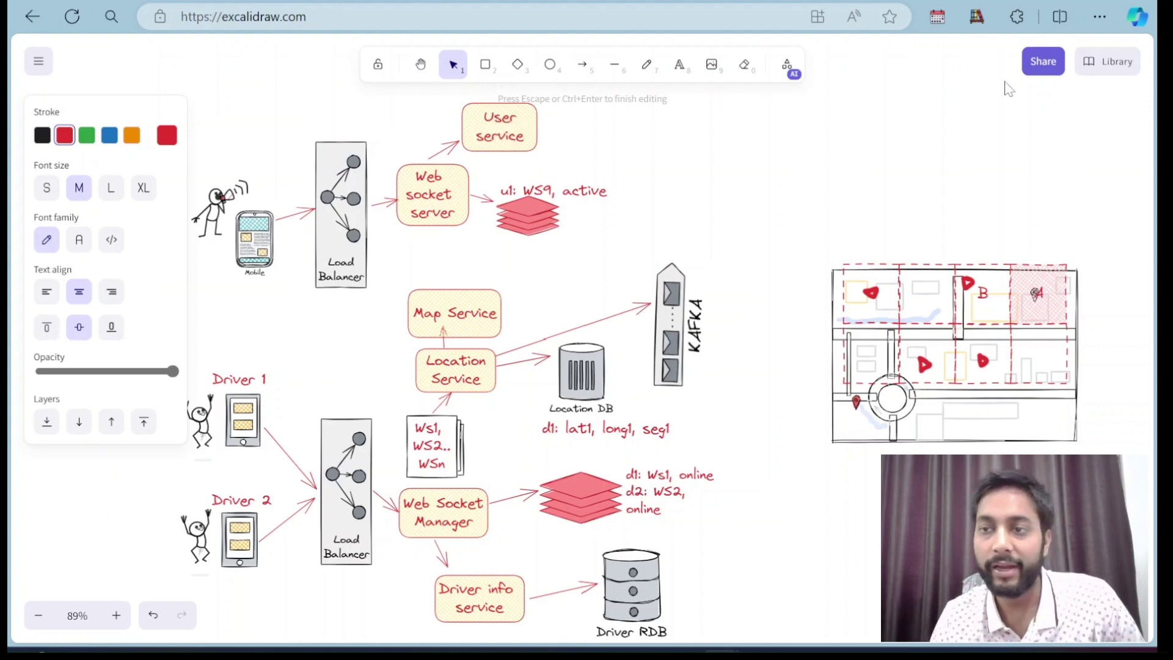
Insert a Relational DB shape from the library to the right of User service and rename it "User DB"
click(1113, 62)
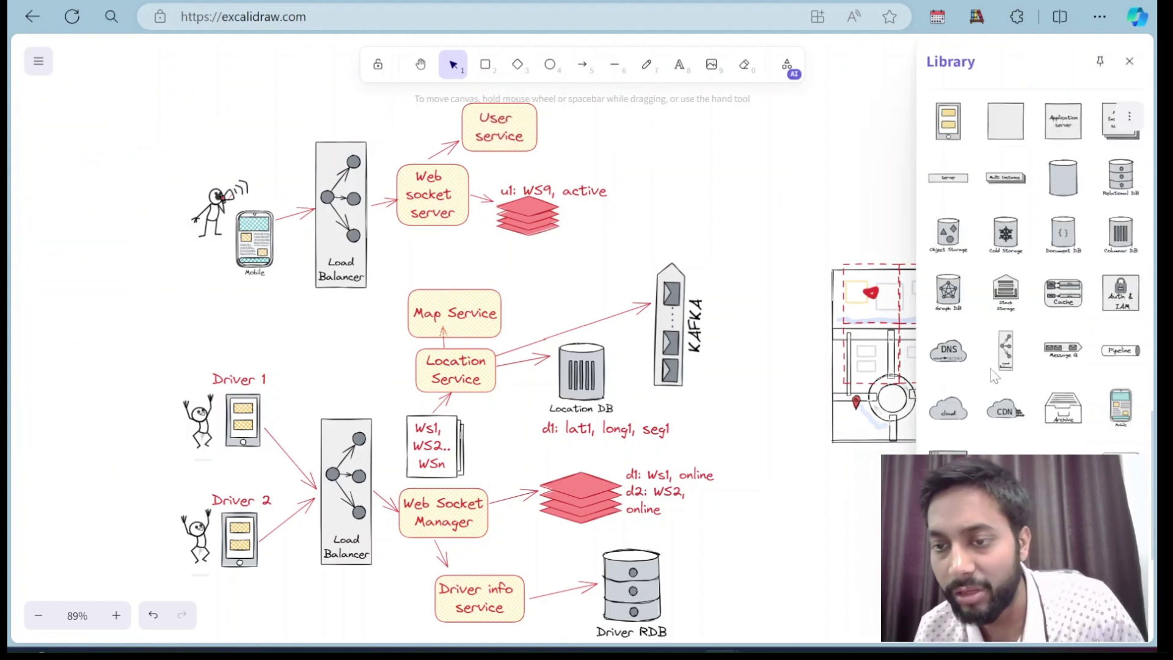
click(1126, 191)
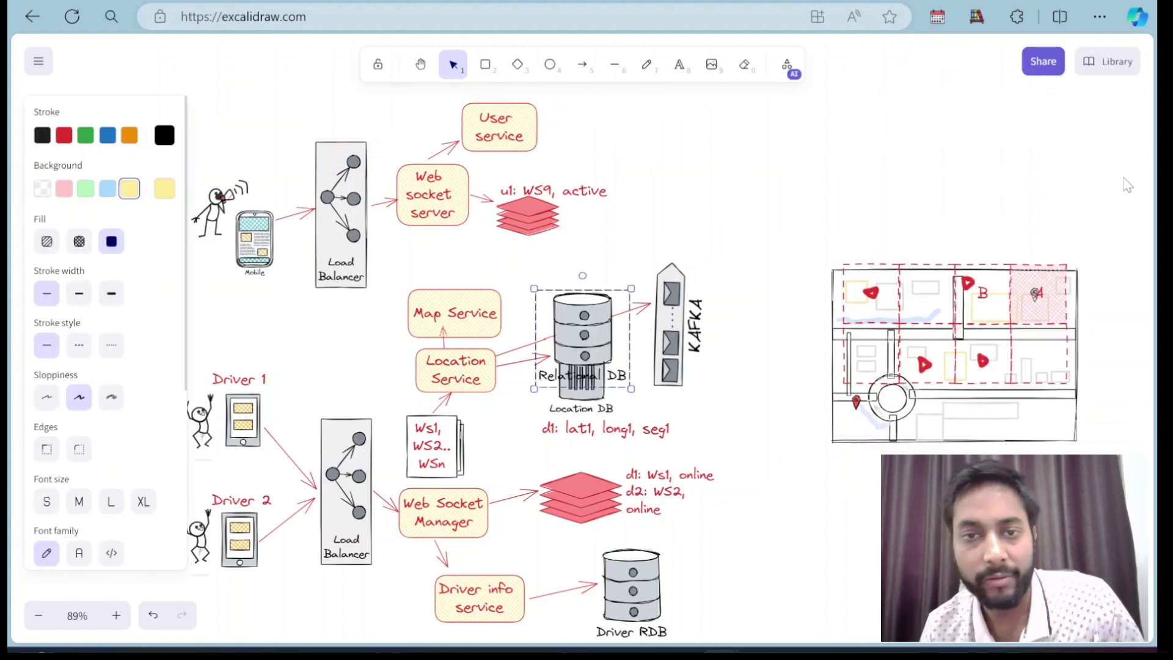
drag(565, 311, 657, 105)
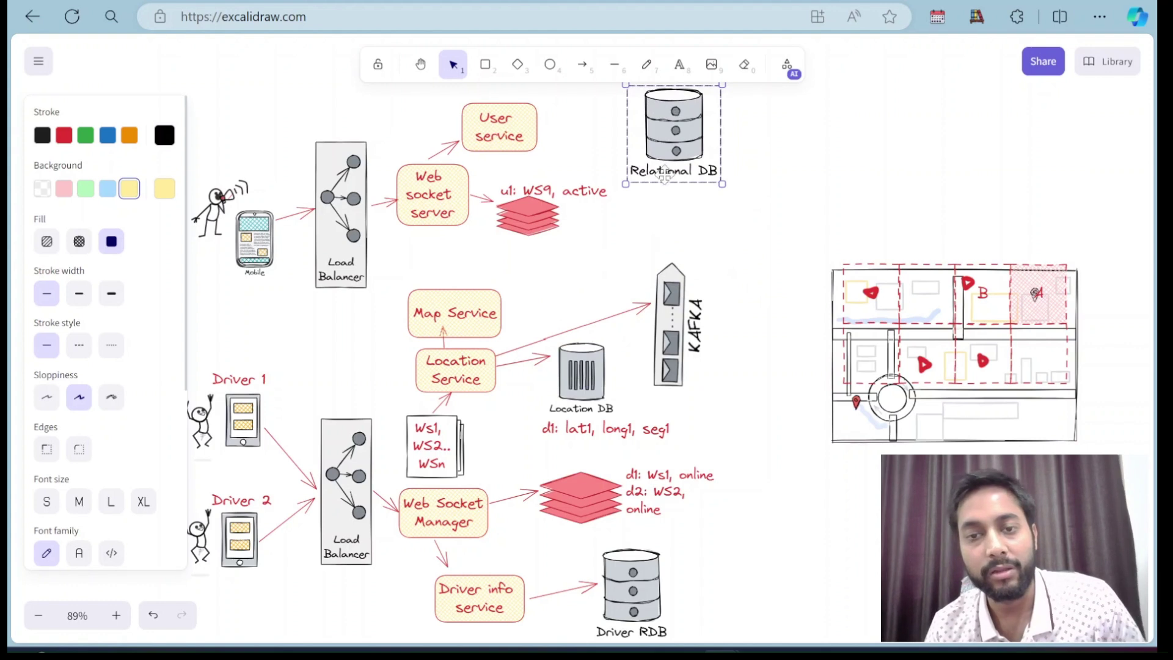
double_click(666, 176)
key(Return)
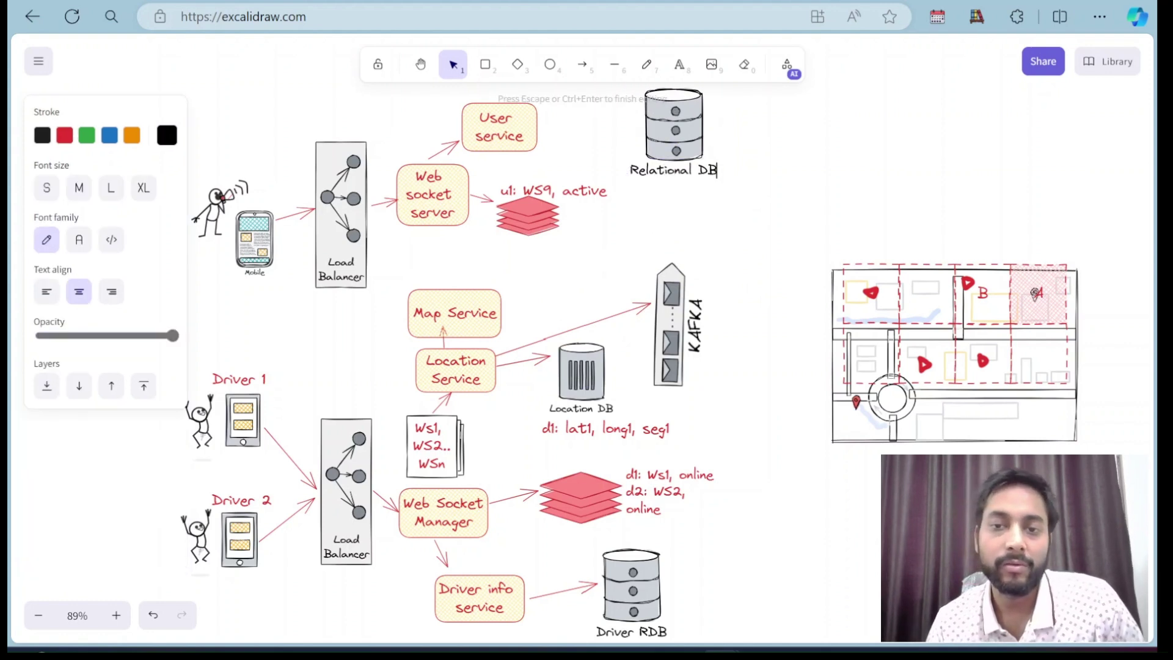
double_click(664, 171)
text(User)
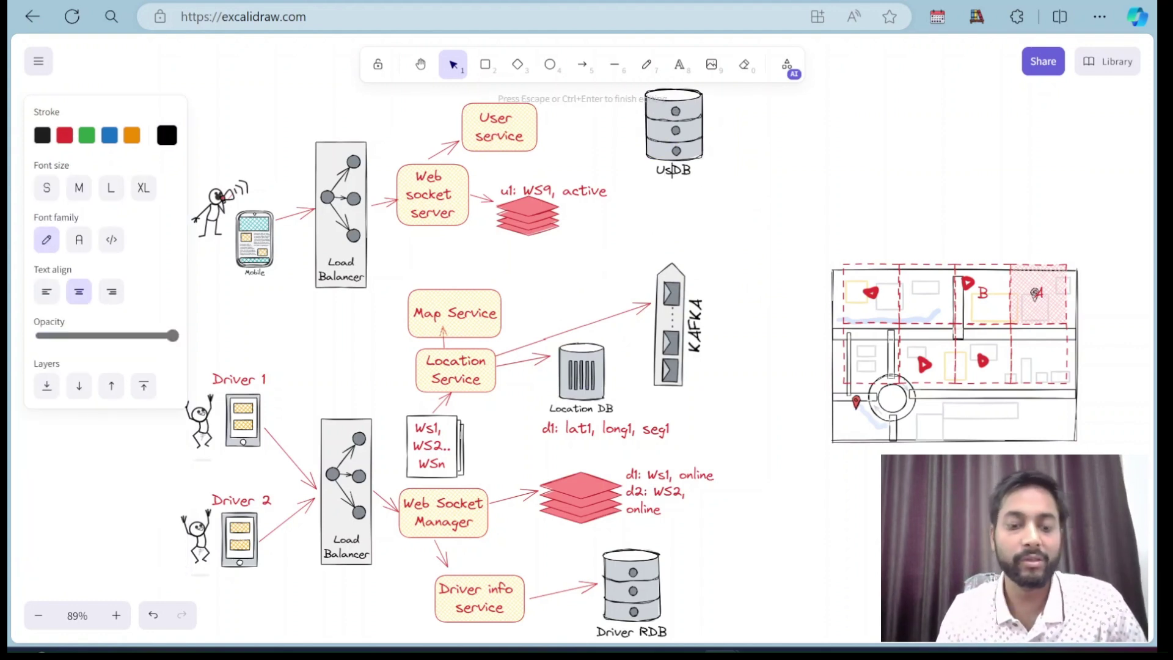
Shrink the User DB shape, position it level with User service, and draw an arrow from User service to it
drag(672, 125, 633, 126)
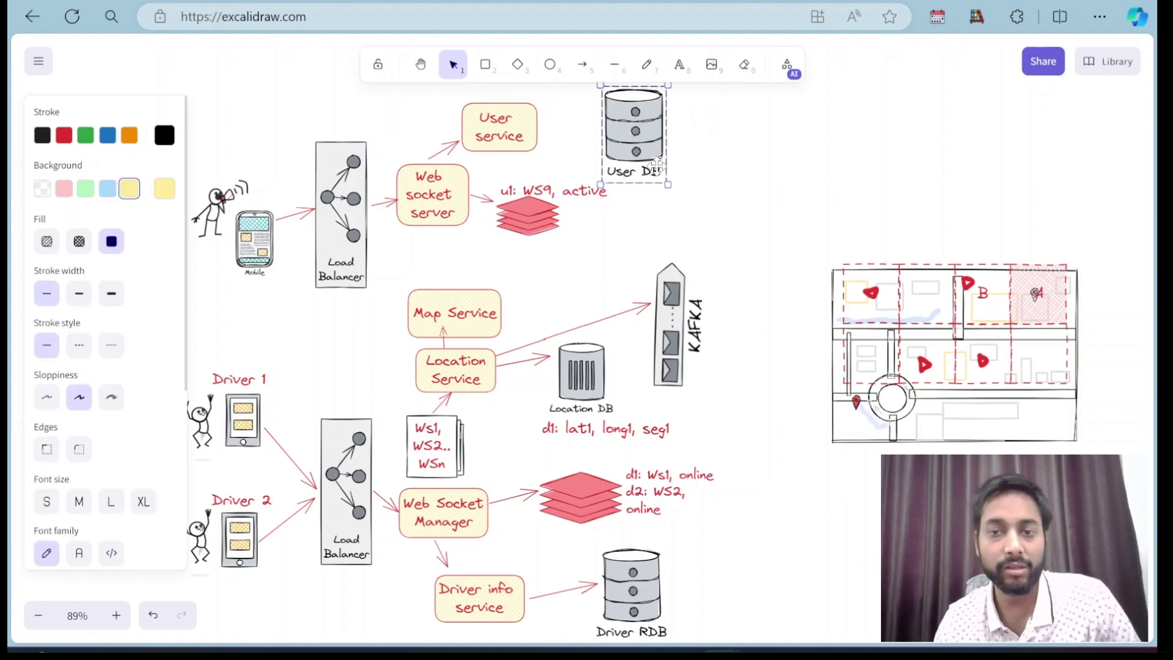
drag(668, 184, 651, 159)
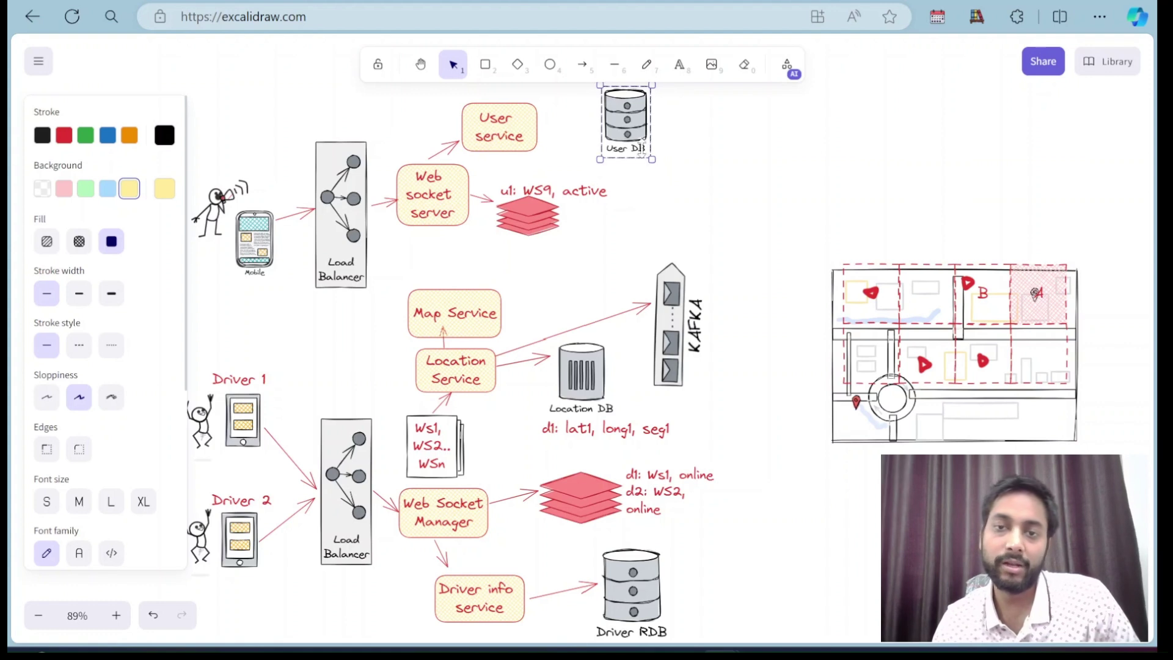
drag(631, 105, 626, 120)
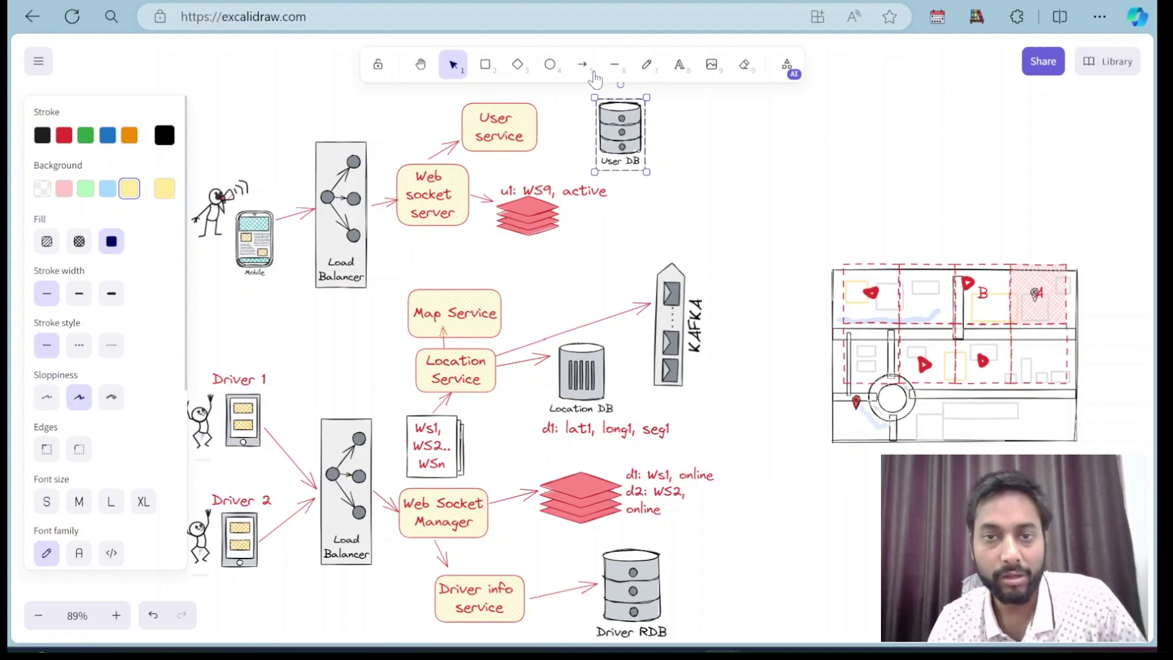
click(580, 69)
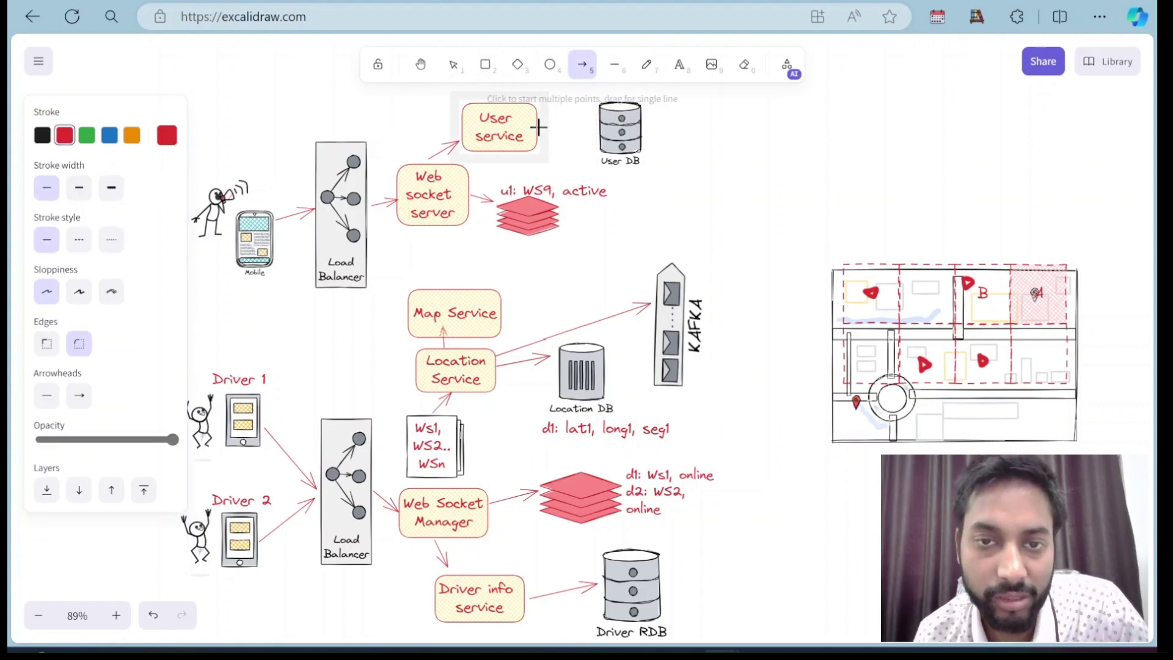
drag(540, 127, 595, 128)
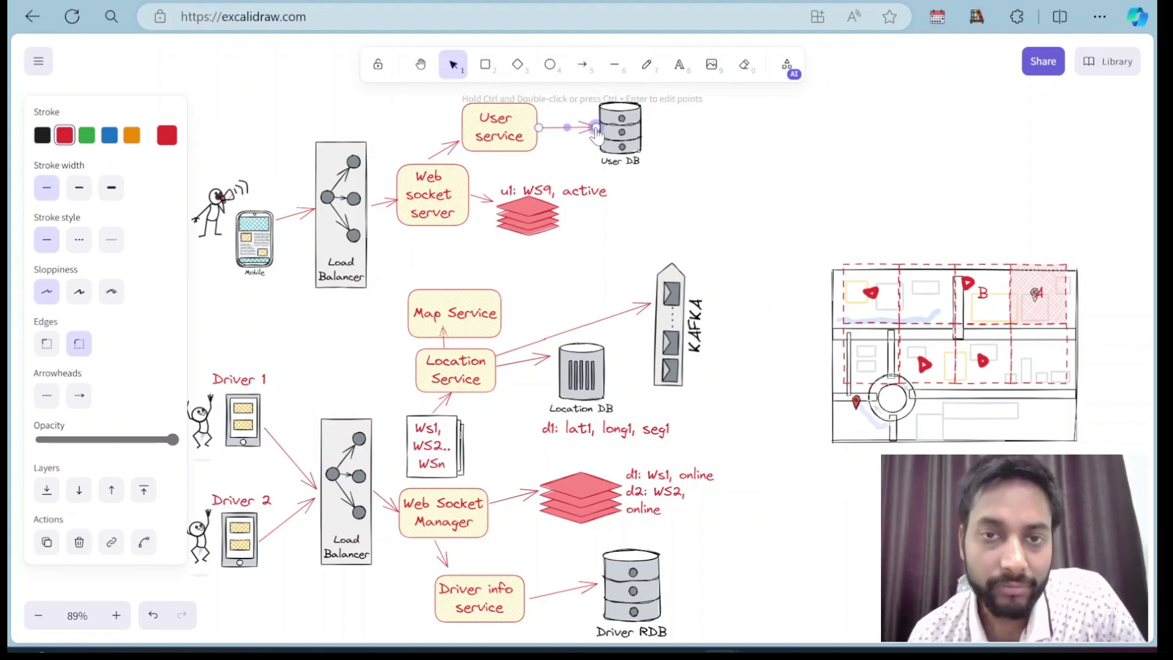
Draw an arrow from the Web socket server down to a new yellow rounded box labelled "Cab Request"
click(583, 67)
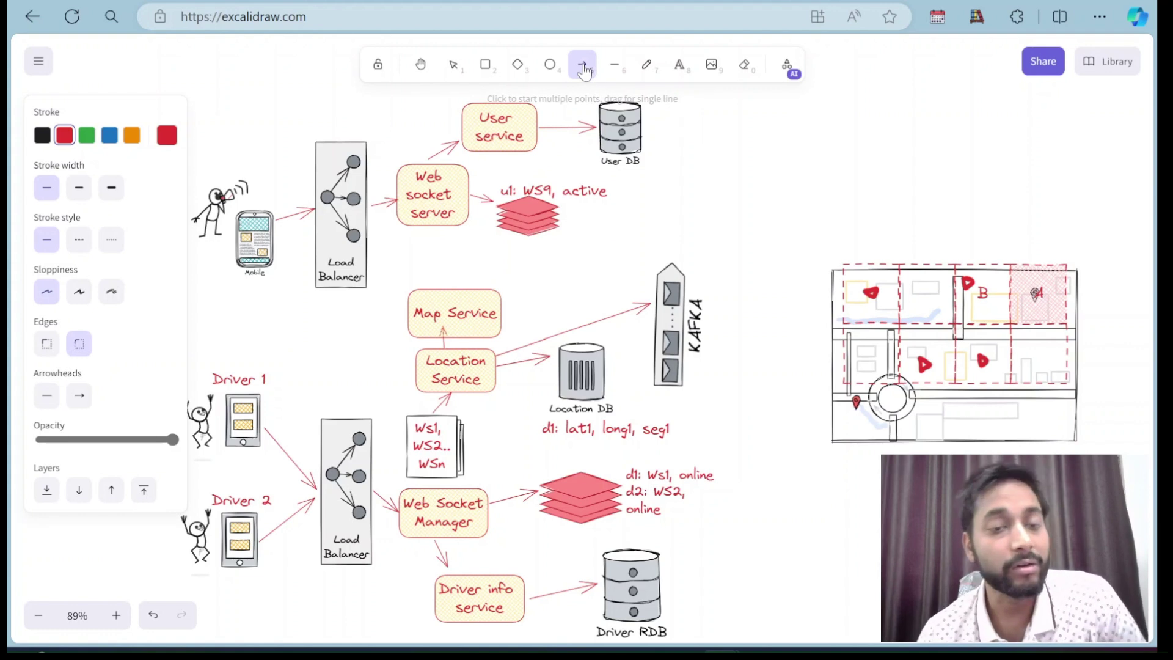
drag(434, 225, 452, 243)
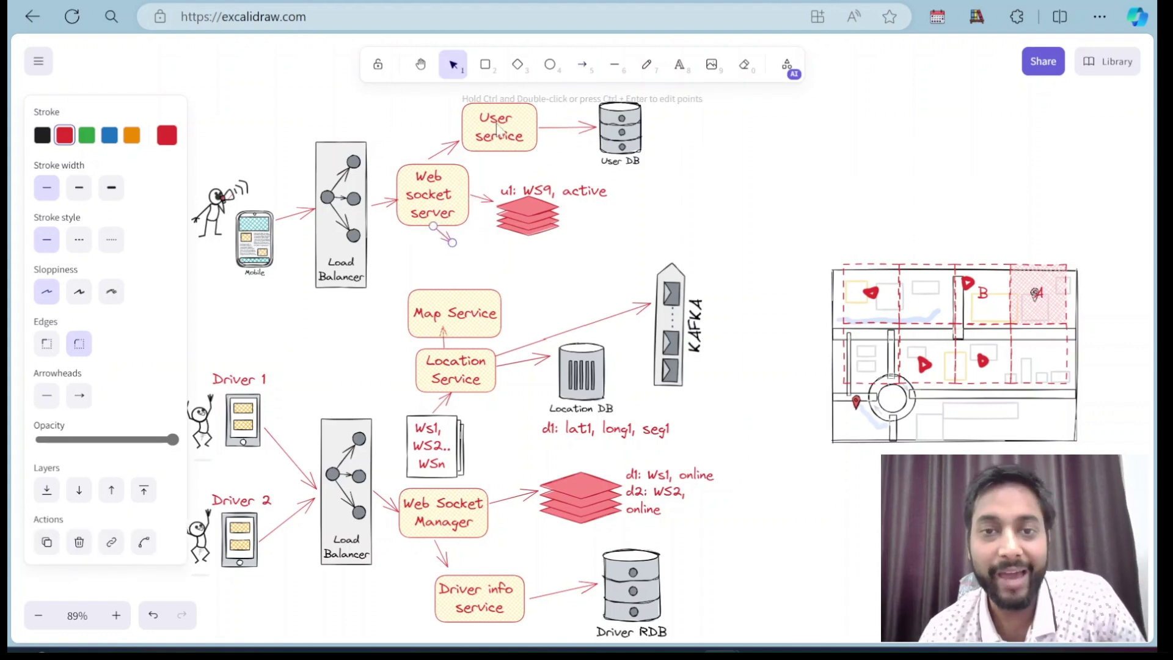
click(485, 65)
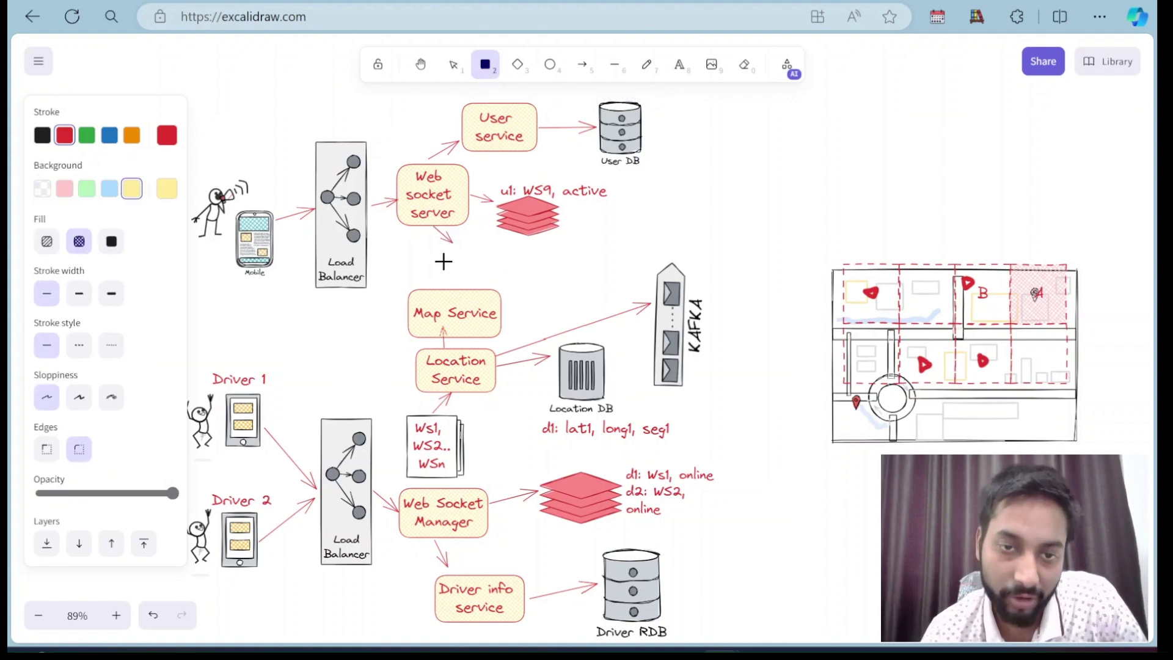
drag(435, 244, 539, 285)
double_click(467, 263)
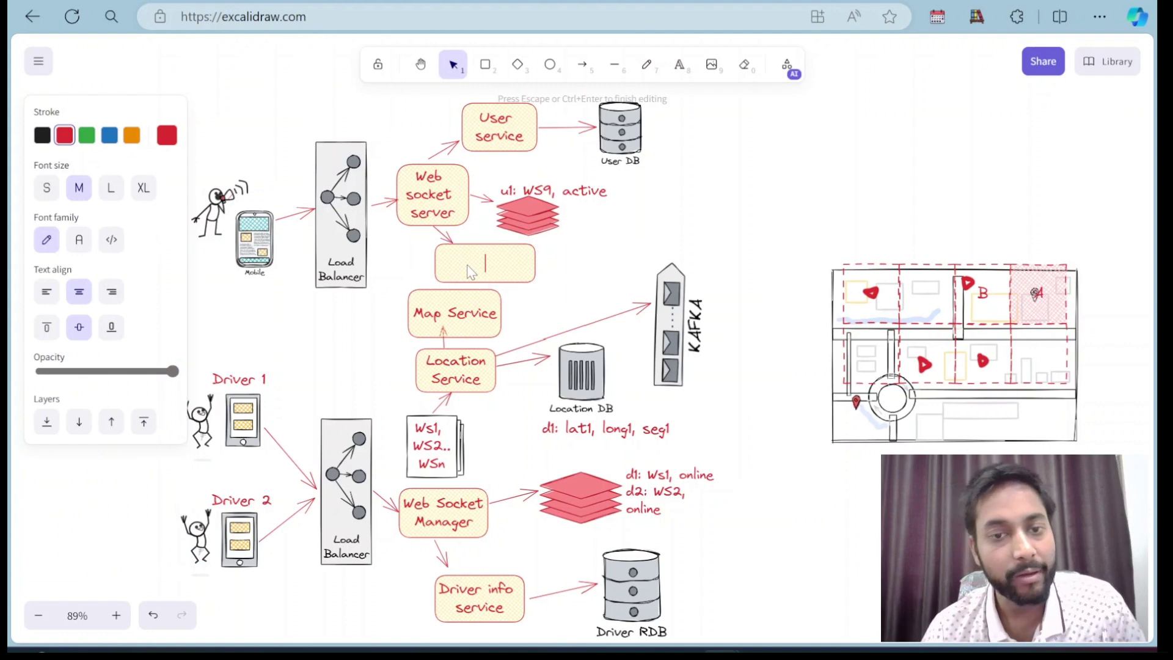
text(Cab Request)
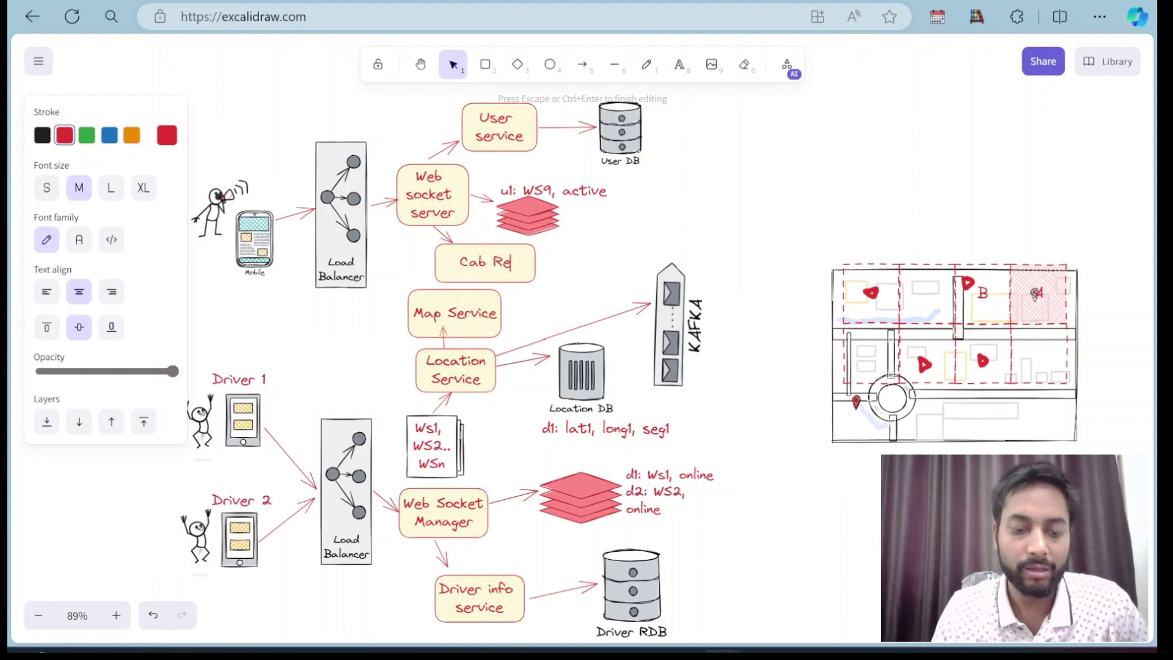
Shorten the Web socket server box's label to "Web socket" and move the box slightly up
double_click(435, 215)
key(BackSpace)
key(BackSpace)
key(BackSpace)
key(BackSpace)
key(BackSpace)
key(BackSpace)
key(BackSpace)
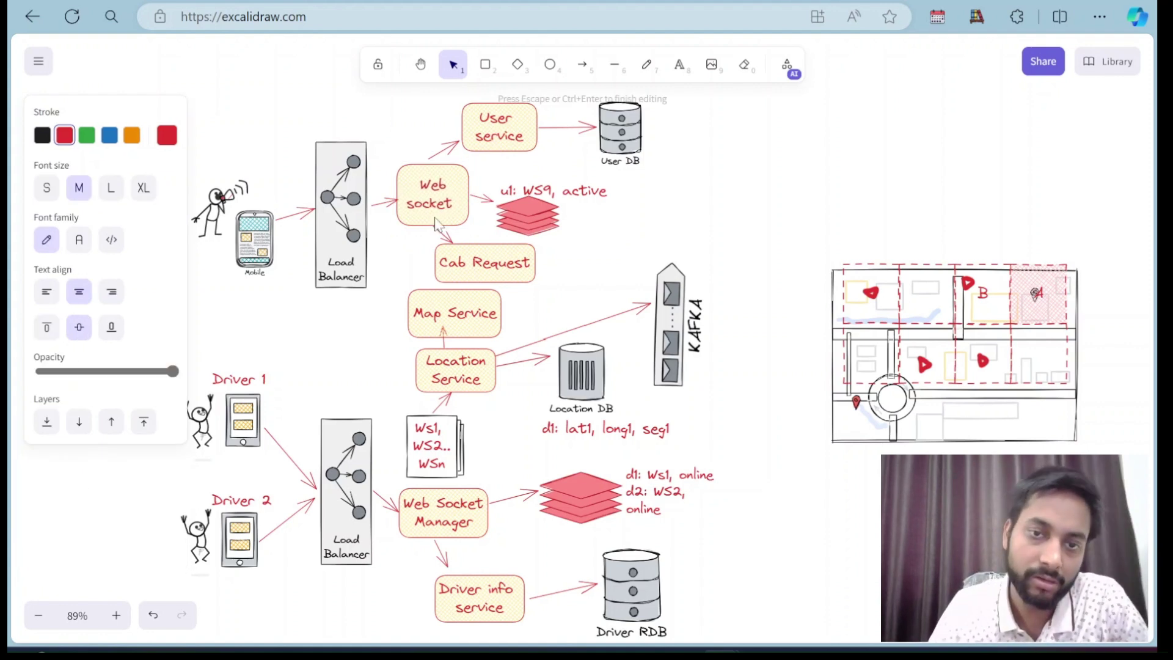
key(Escape)
drag(428, 229, 427, 213)
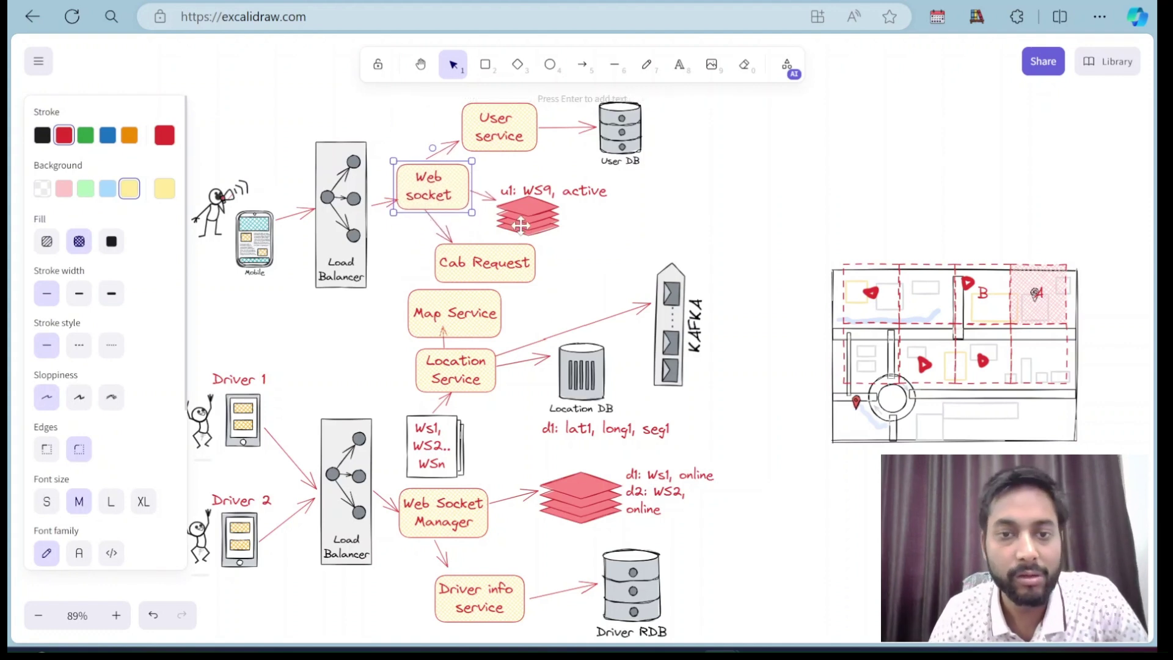
Move the Cab Request box slightly left and link it with Location Service by two arrows, one in each direction
click(652, 249)
drag(515, 260, 496, 255)
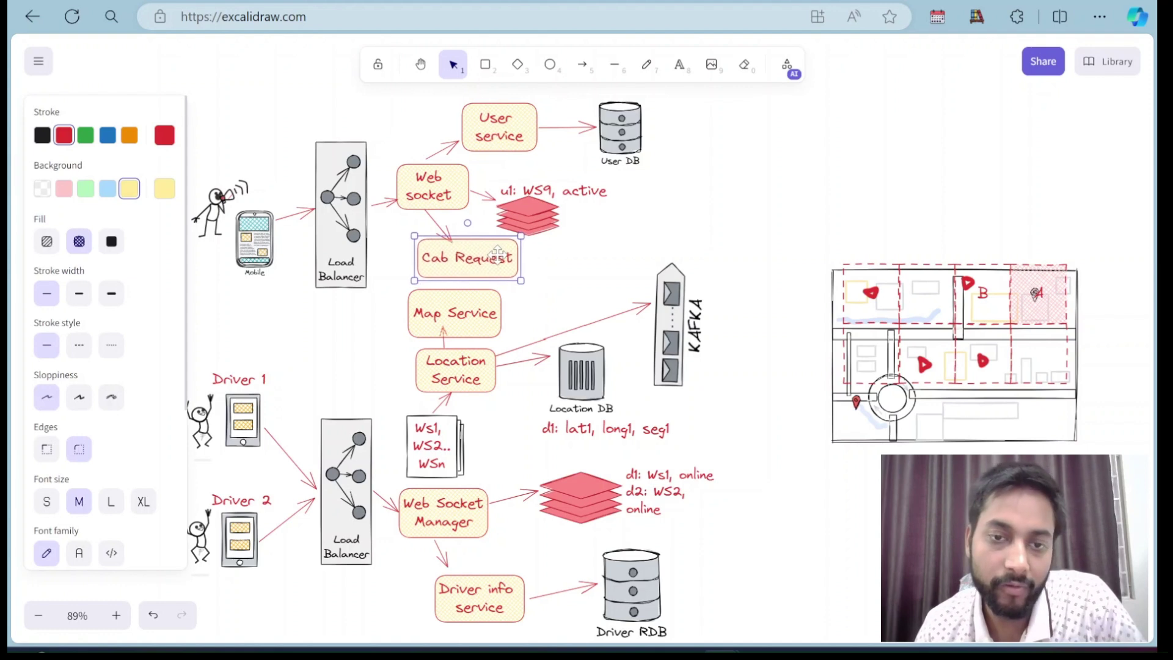
click(573, 70)
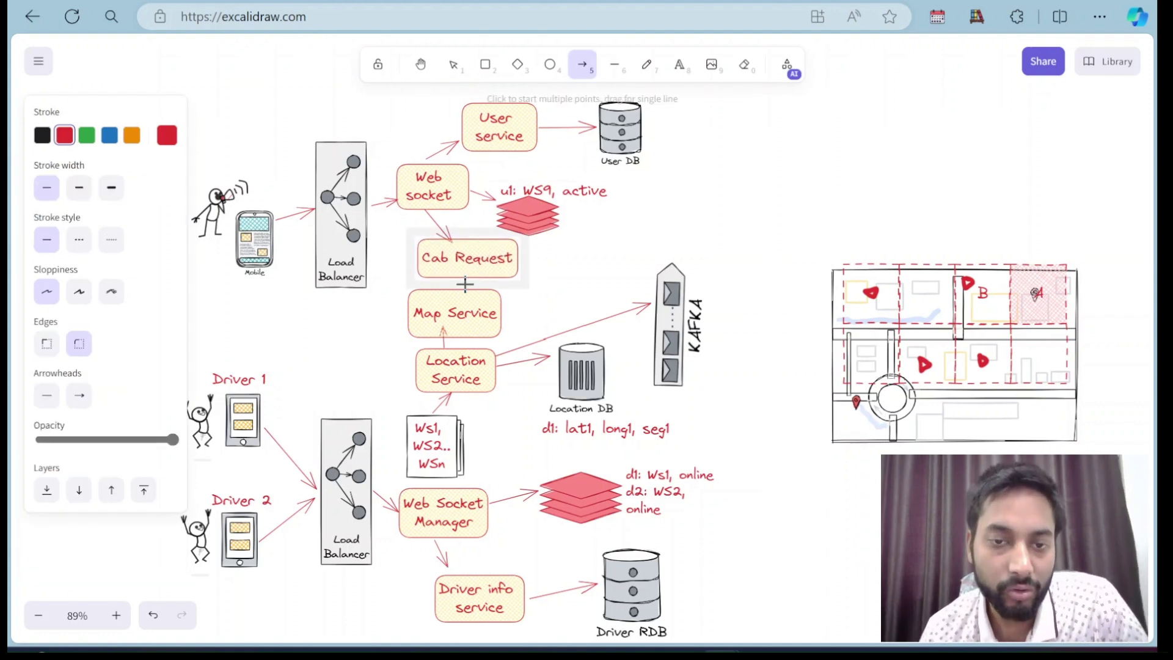
drag(466, 283, 464, 351)
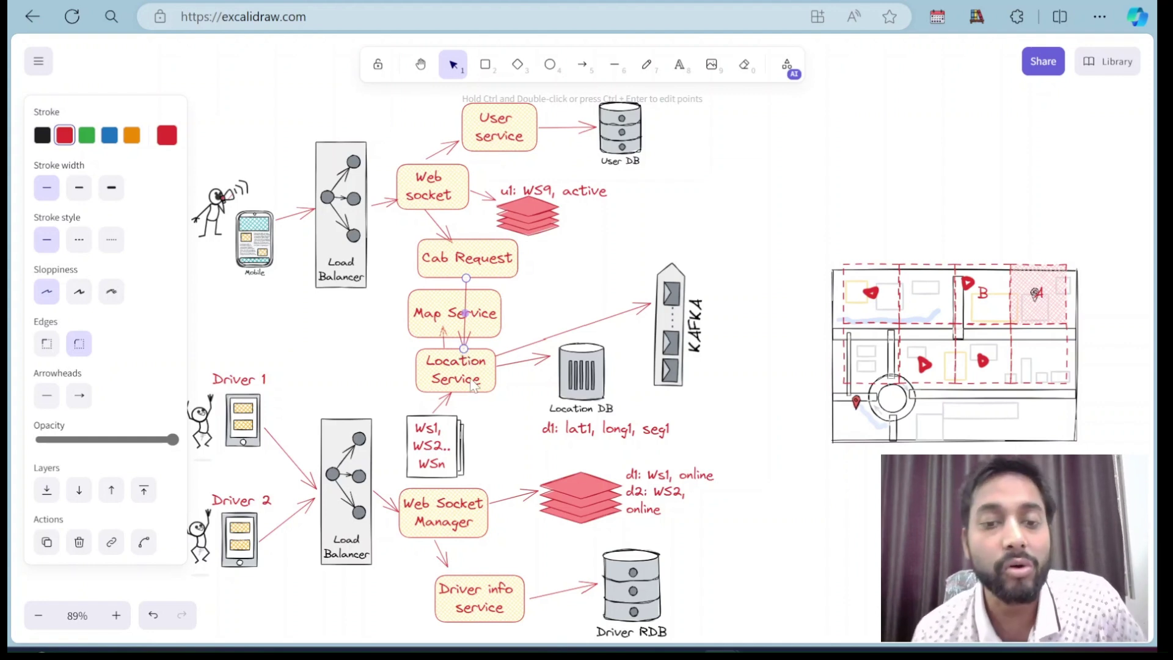
click(583, 66)
drag(472, 354, 477, 280)
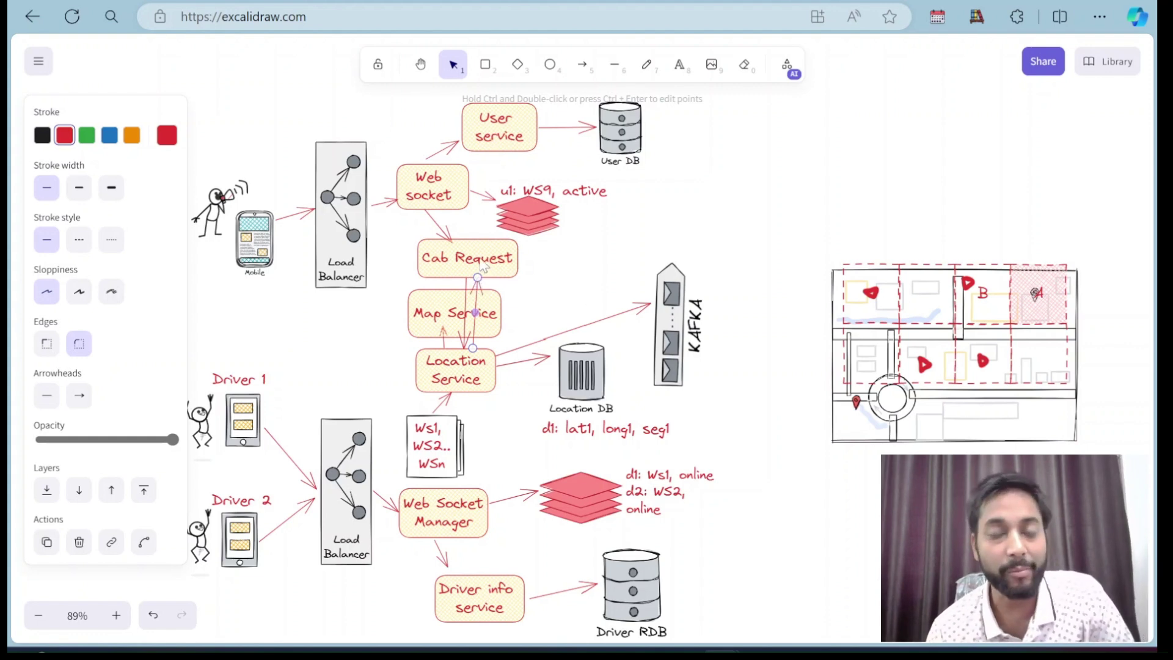
Draw an arrow from Cab Request to a new yellow rounded box on its right labelled "Cab Finder"
click(581, 64)
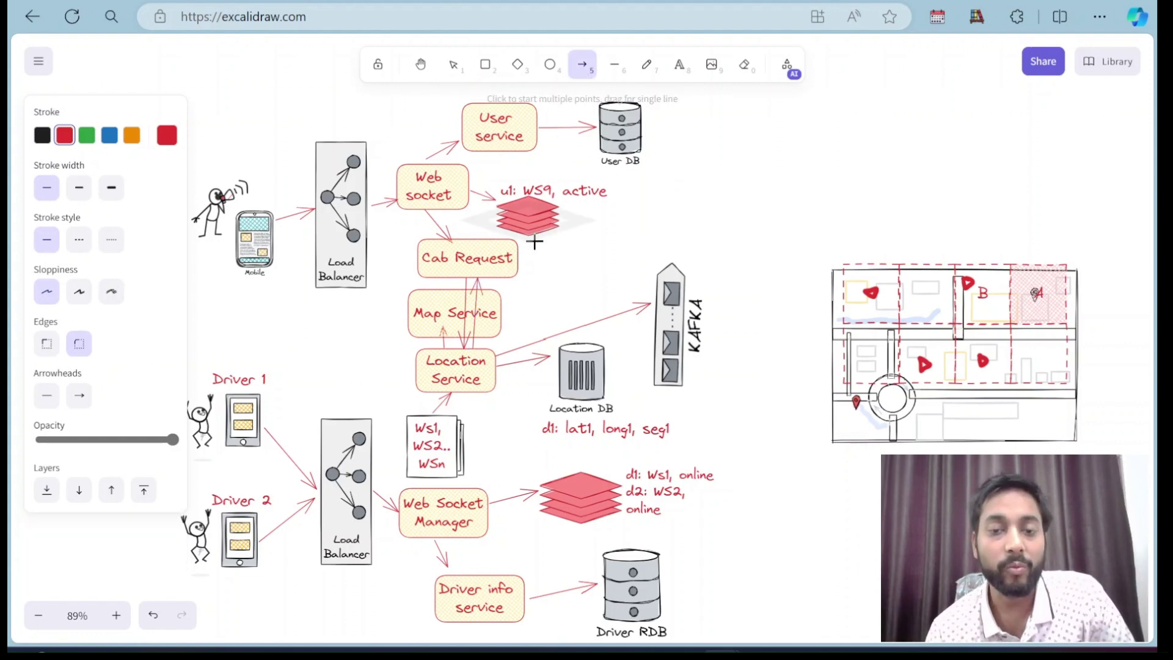
mouse_move(518, 257)
mouse_down()
mouse_move(545, 255)
mouse_move(597, 288)
mouse_move(635, 284)
mouse_up()
click(485, 64)
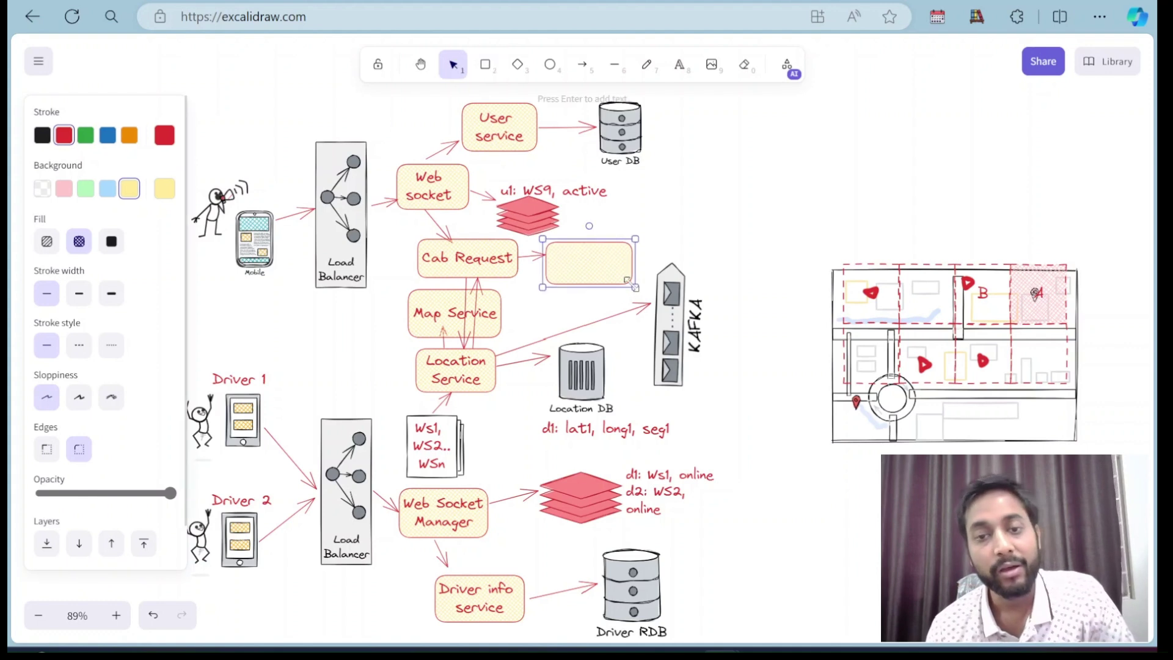
double_click(577, 269)
text(Cab FInder)
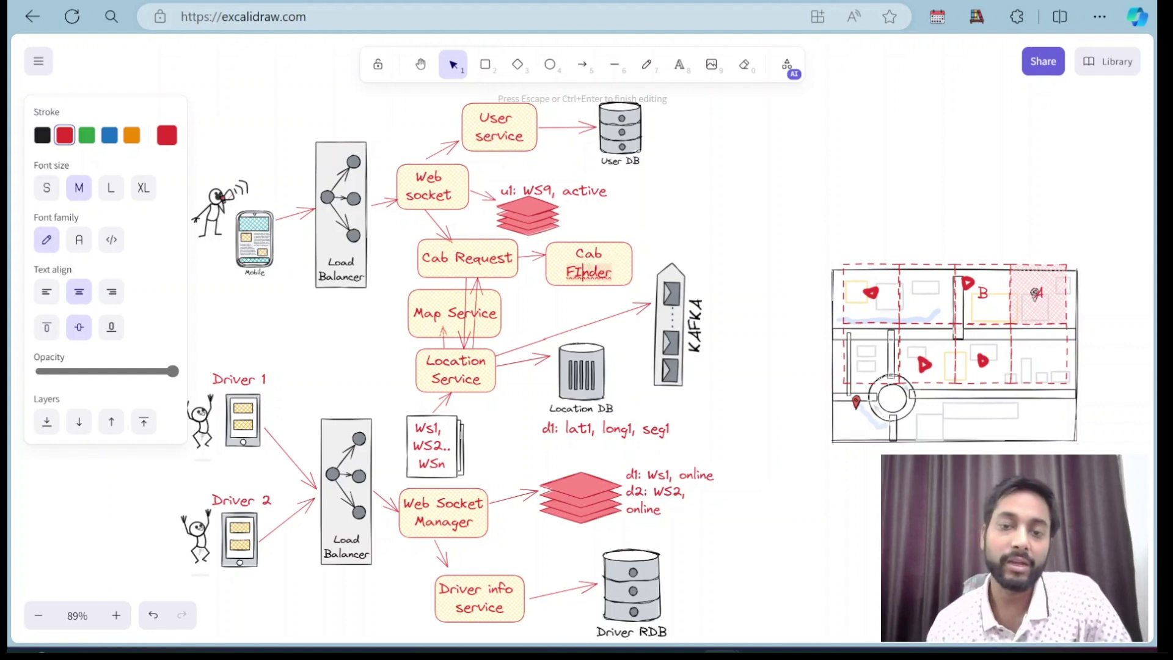
key(Left)
key(Left)
key(Left)
key(Left)
key(BackSpace)
text(i)
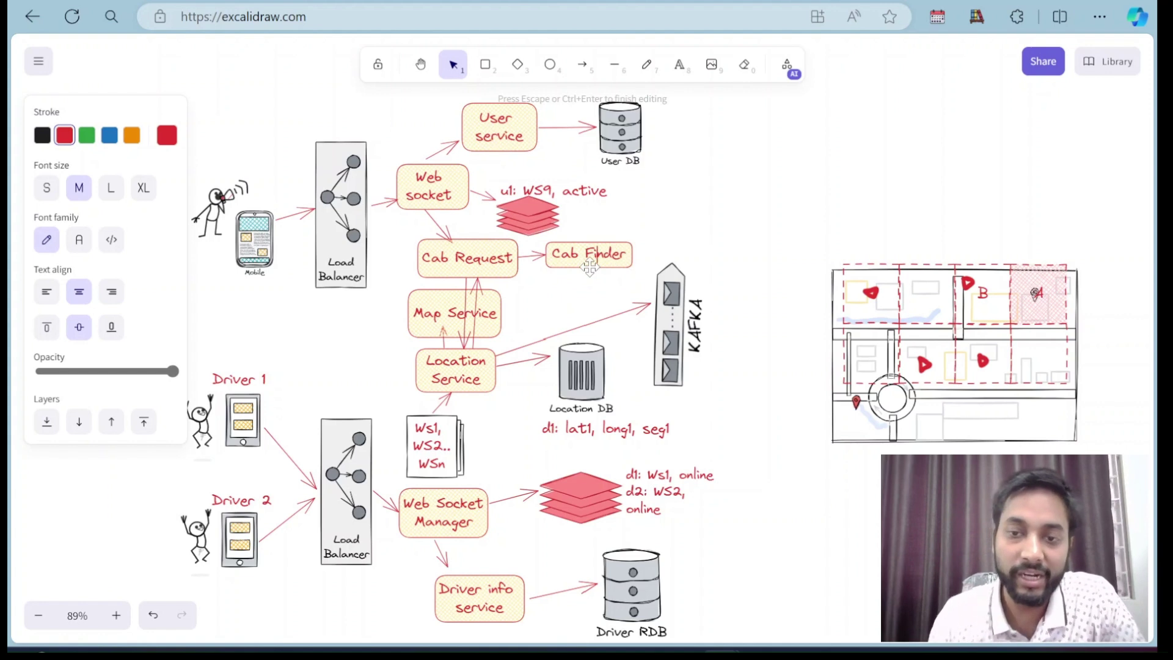
click(685, 213)
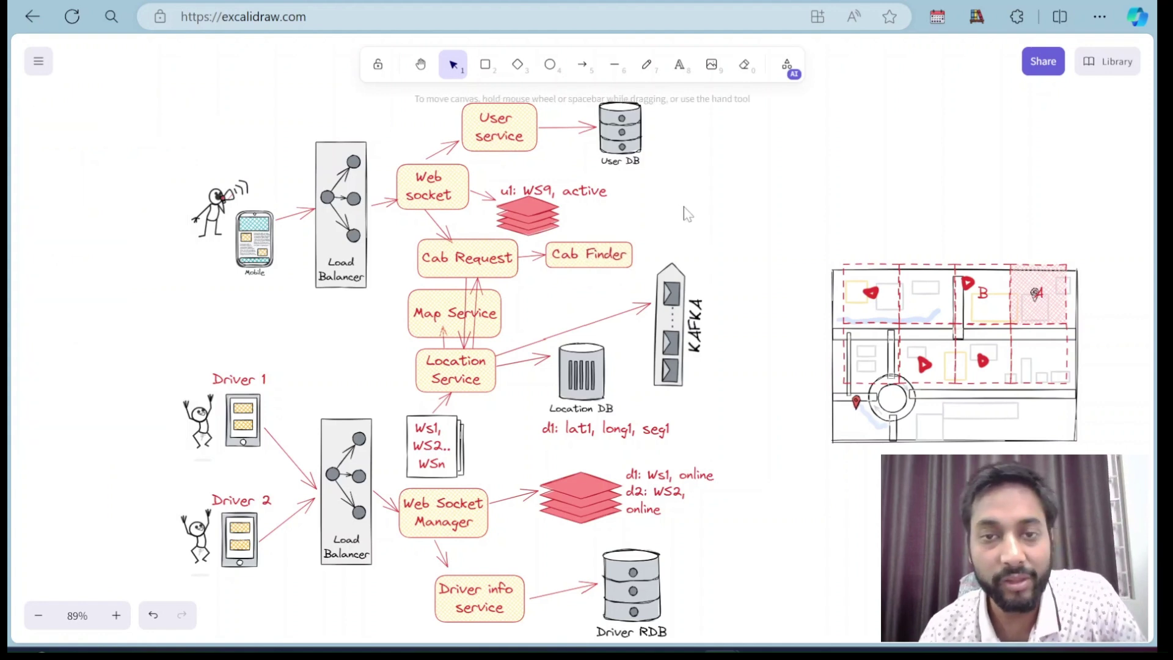
Draw an arrow from Cab Finder to Kafka and another from Kafka to the Ws1, WS2.. WSn server stack
click(582, 65)
drag(632, 259, 657, 286)
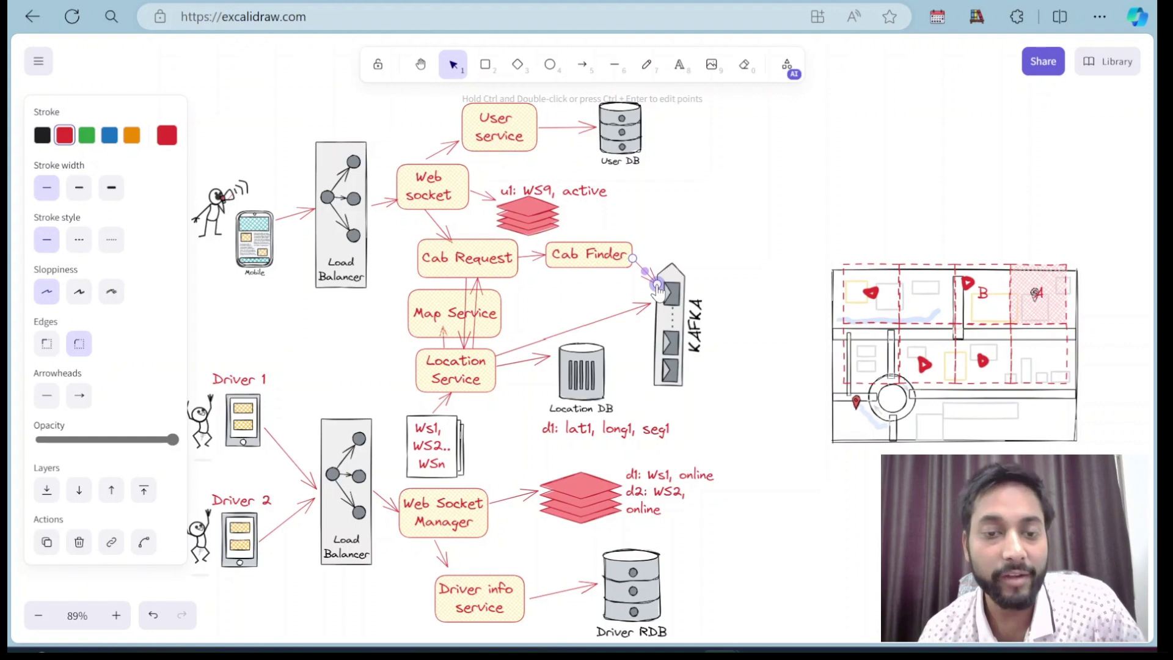
click(581, 65)
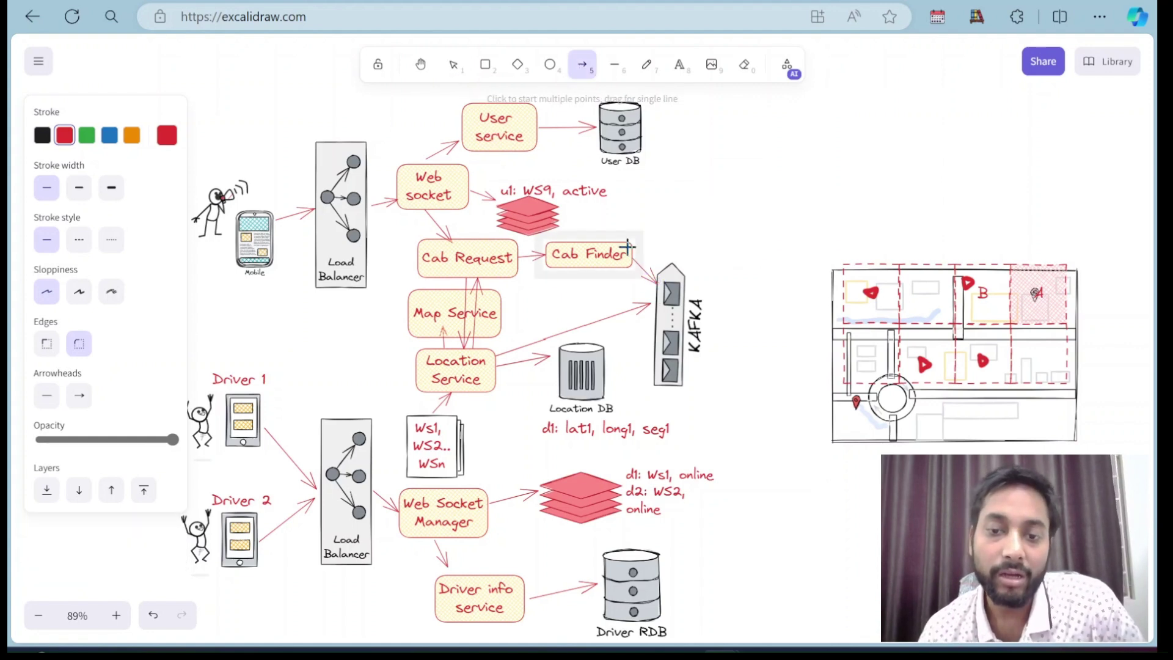
drag(649, 358, 467, 444)
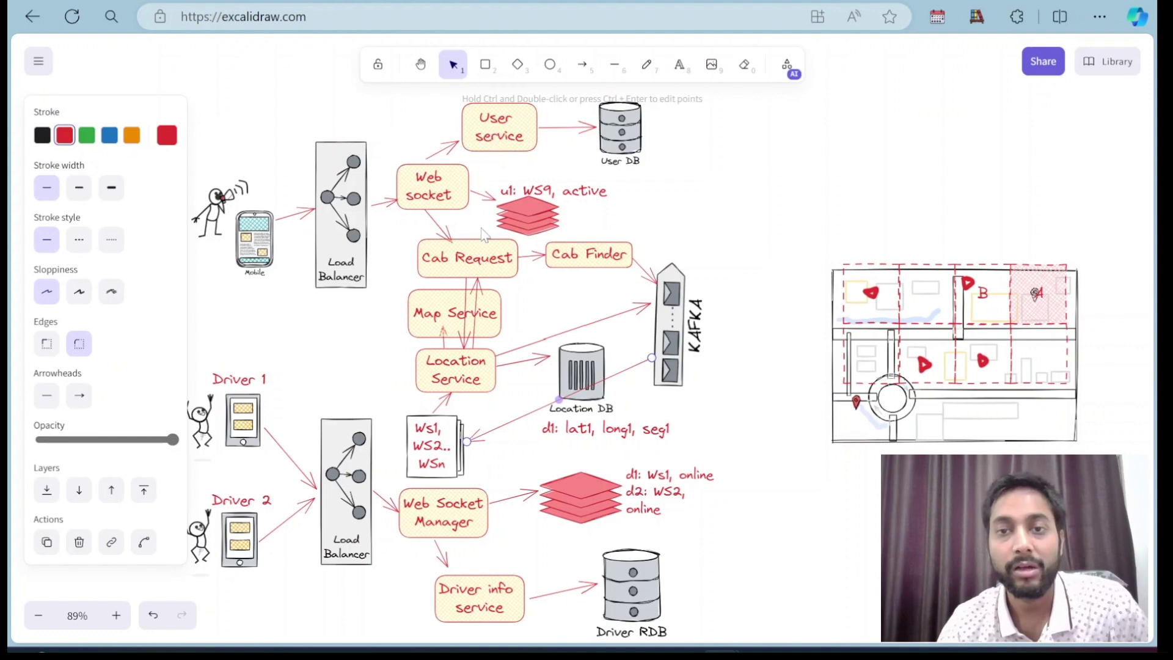
Add a yellow rounded box labelled "Trip Service" above Kafka, with an arrow from Cab Finder to it and another from it to Kafka
click(582, 64)
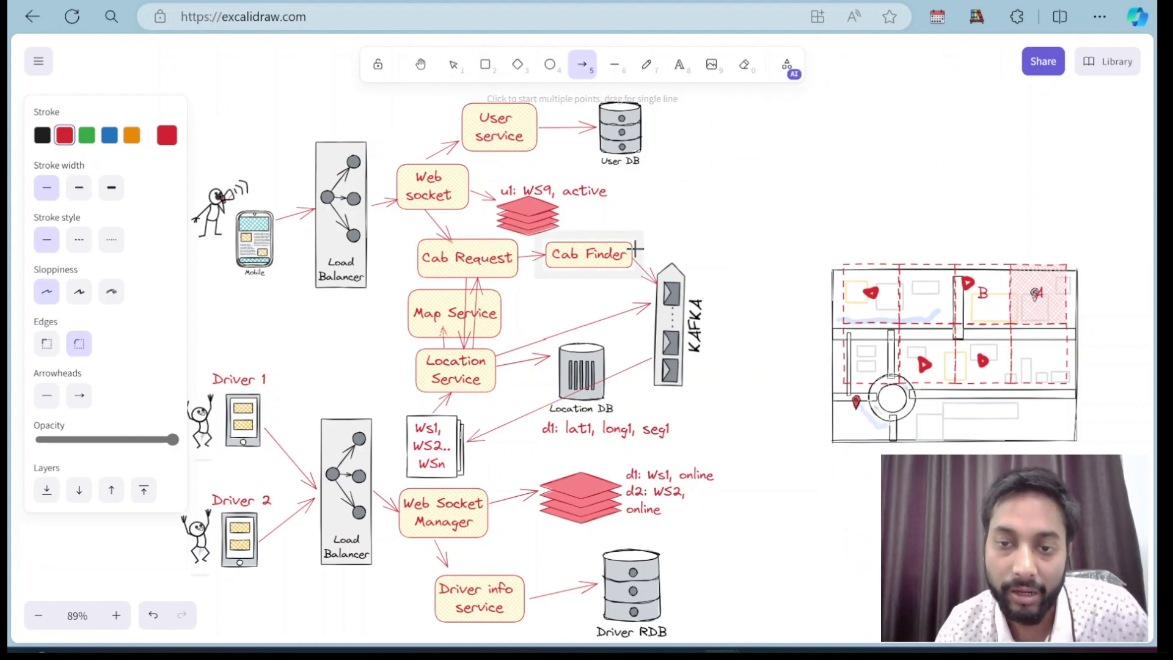
mouse_move(634, 245)
mouse_down()
mouse_move(670, 220)
mouse_move(659, 226)
mouse_up()
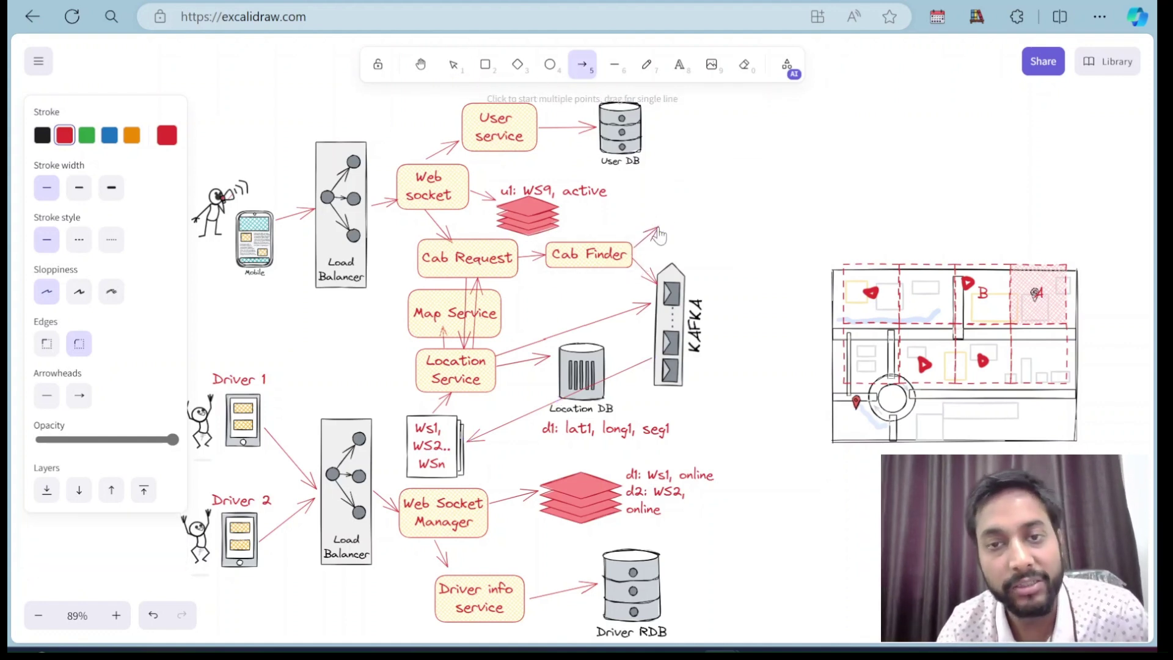
click(484, 64)
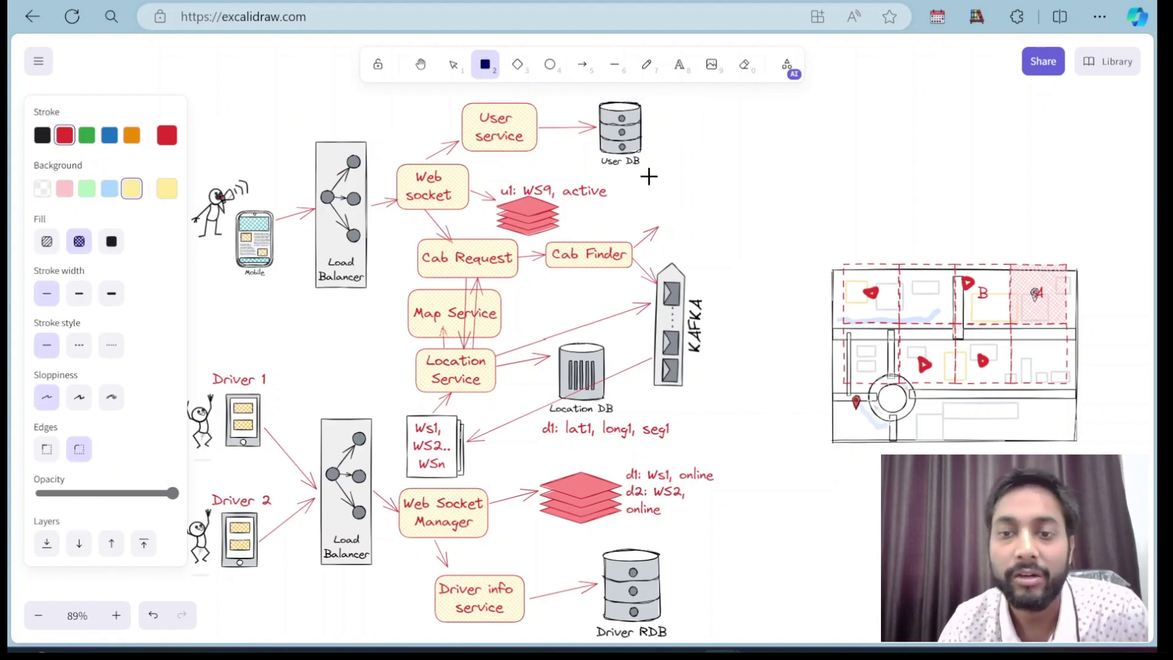
drag(657, 196, 738, 232)
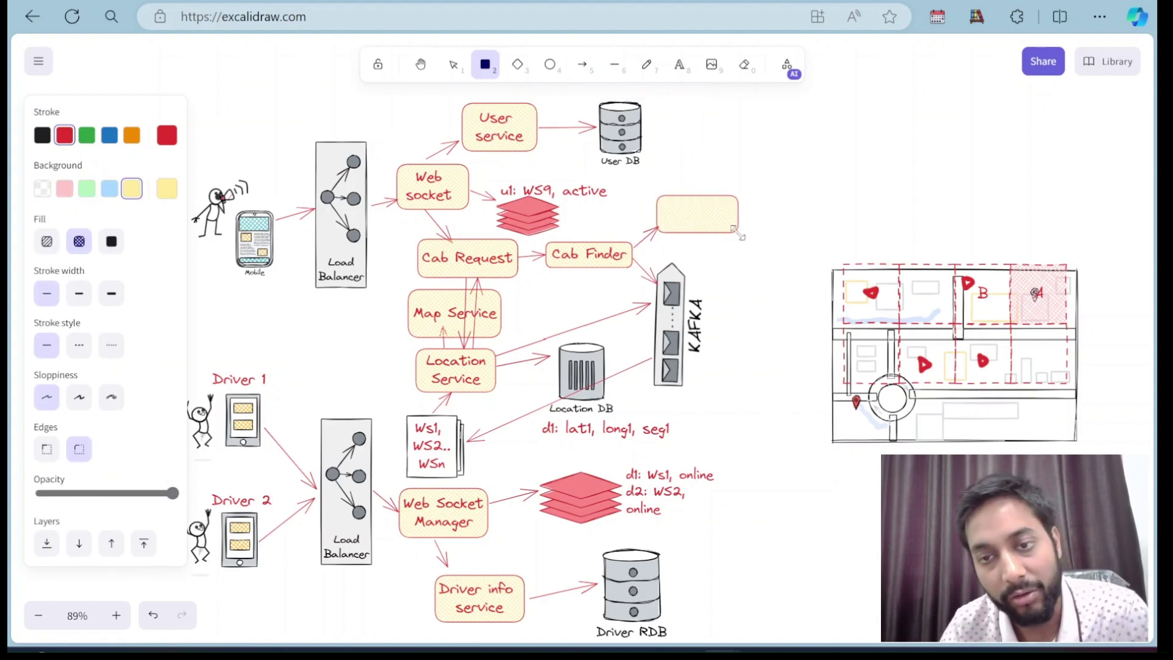
double_click(676, 211)
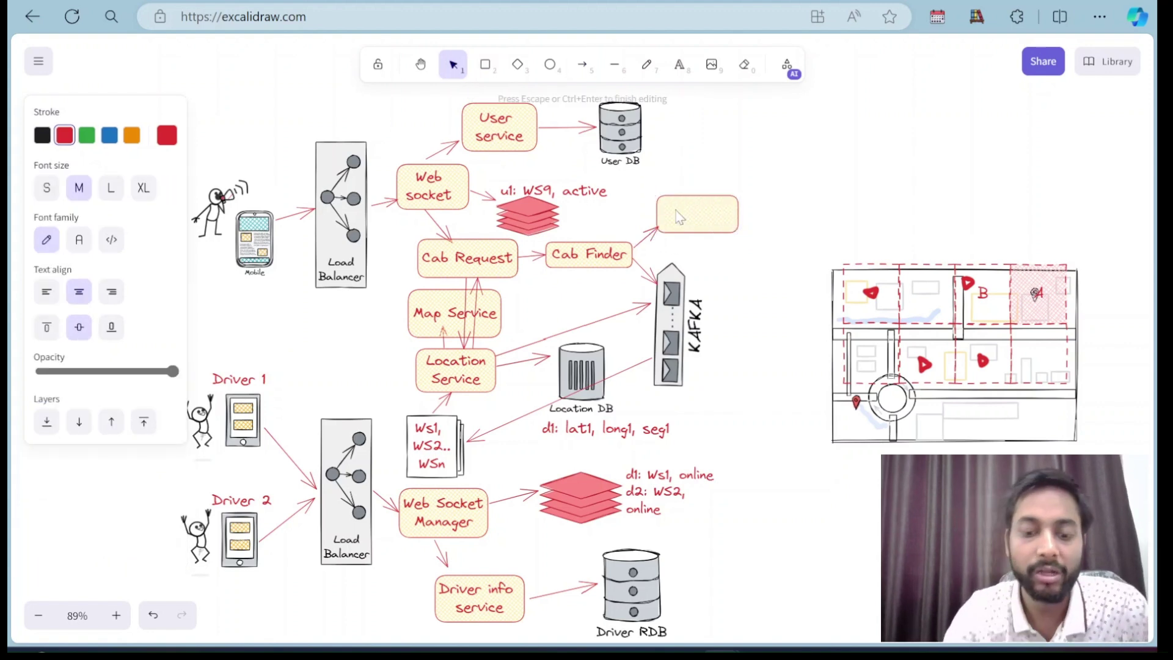
text(Trip S)
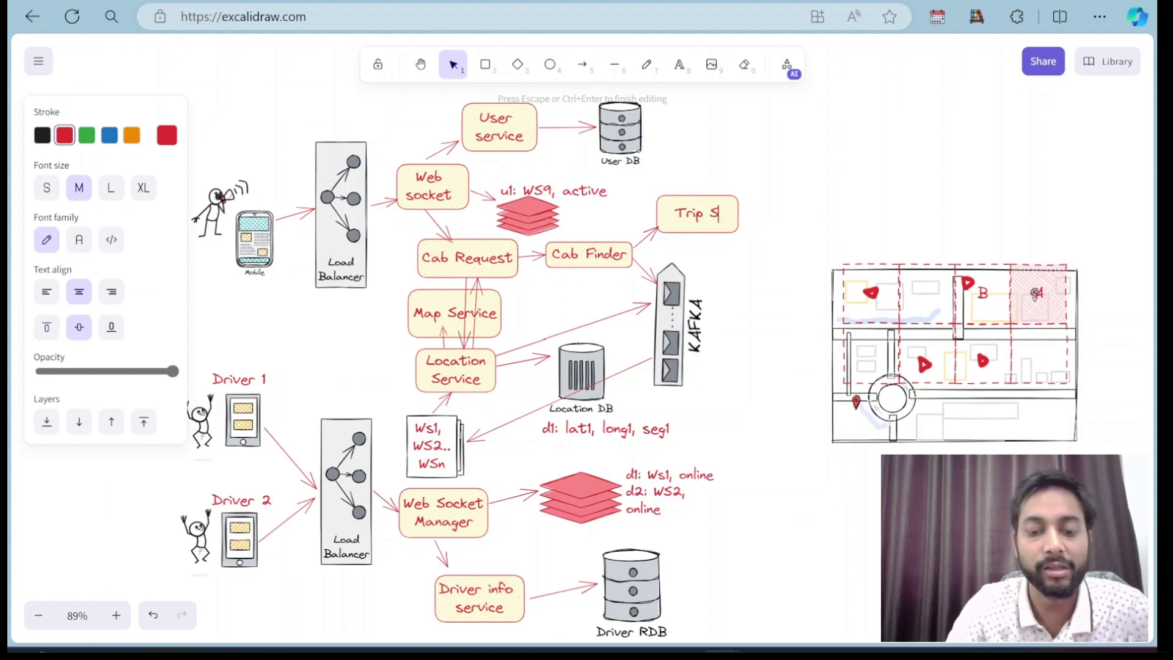
key(BackSpace)
text(Ser)
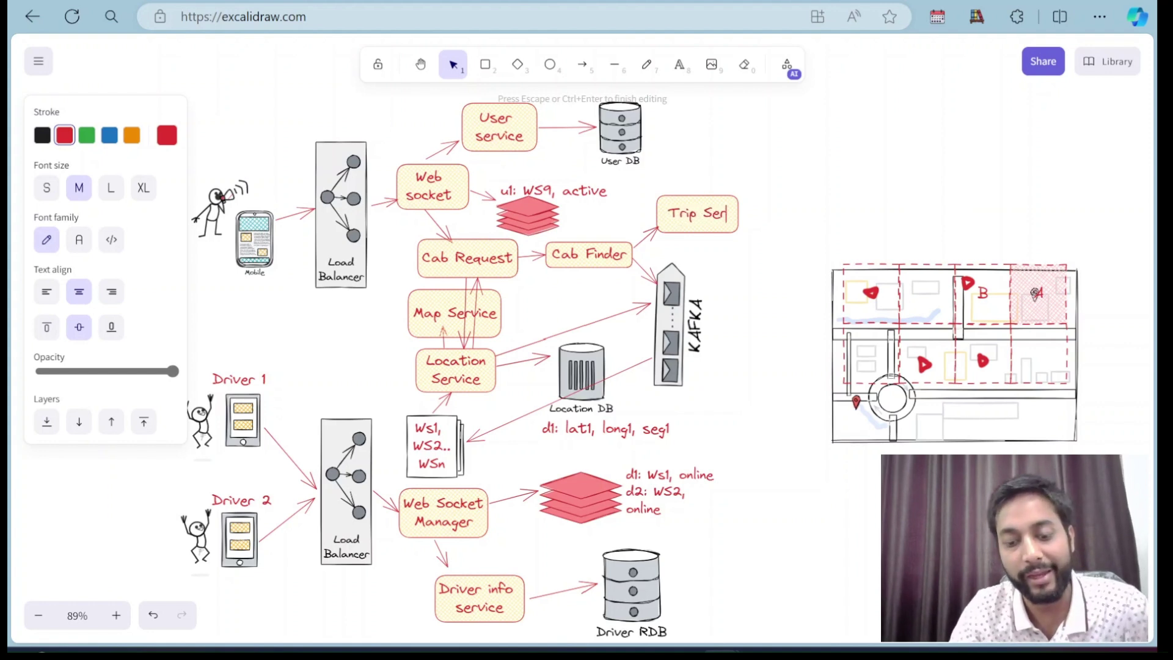
text(vice)
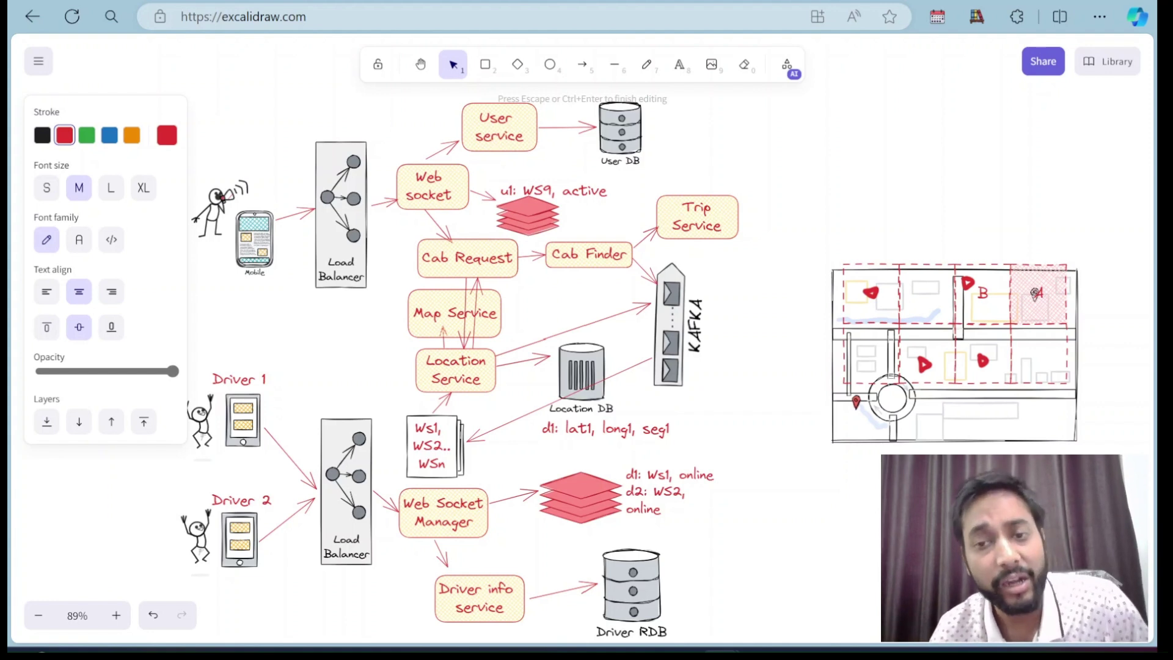
click(582, 64)
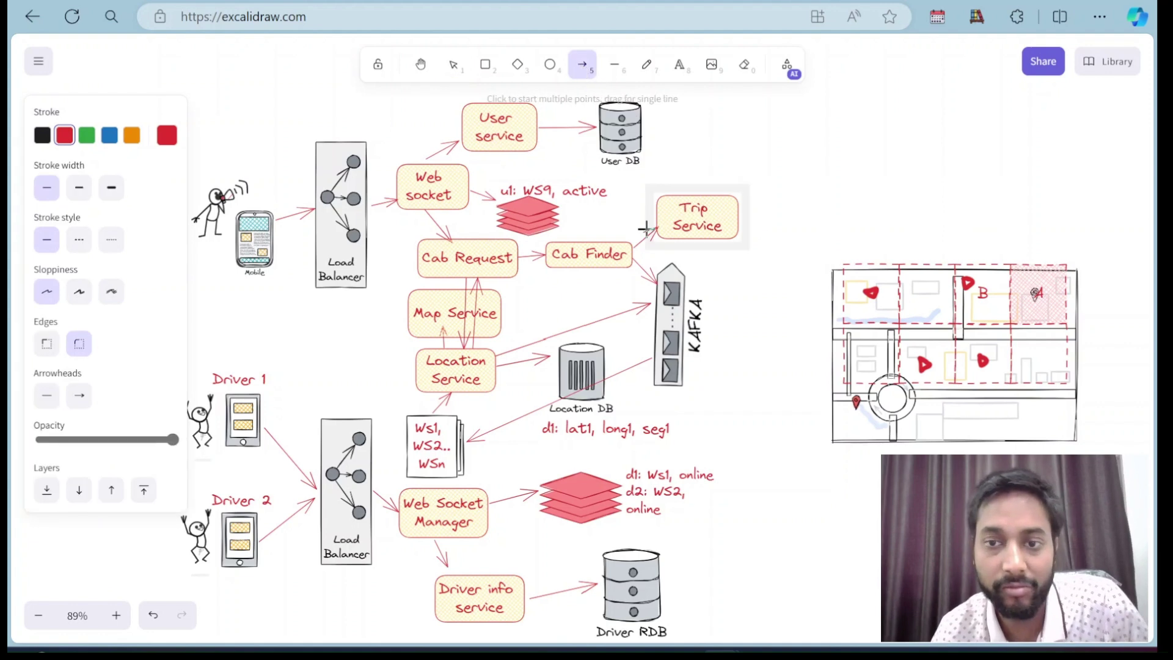
drag(702, 243, 683, 278)
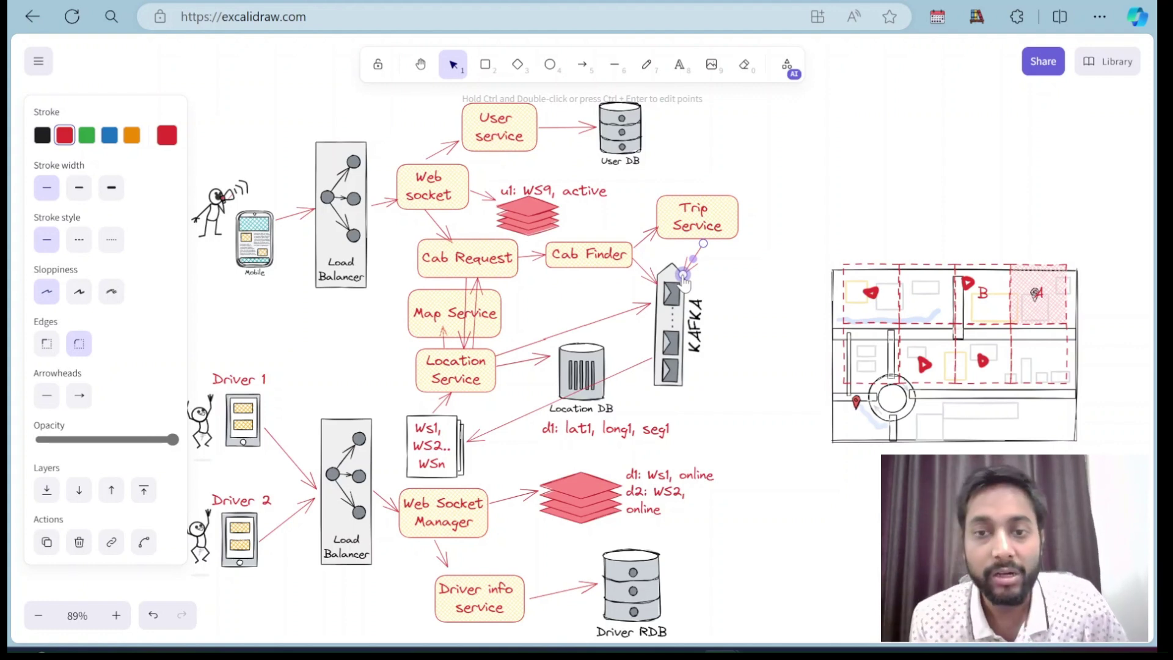
Insert the library's Columnar DB symbol above and to the right of Trip Service and relabel it "Trip DB"
click(1110, 64)
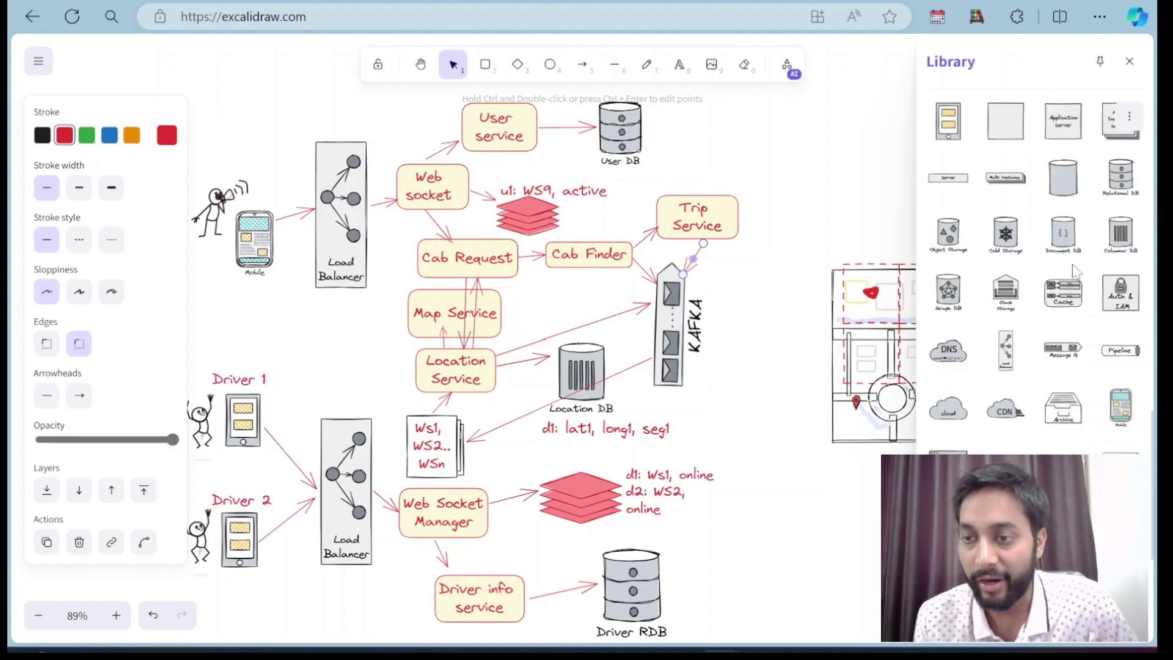
click(1120, 235)
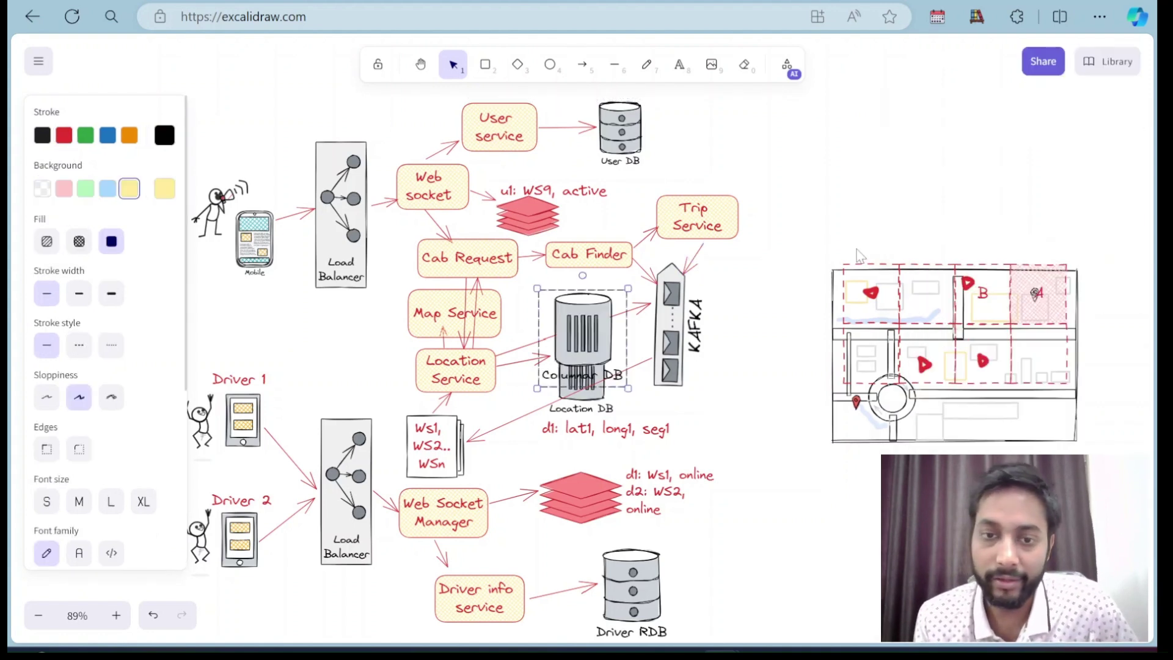
drag(586, 318, 771, 183)
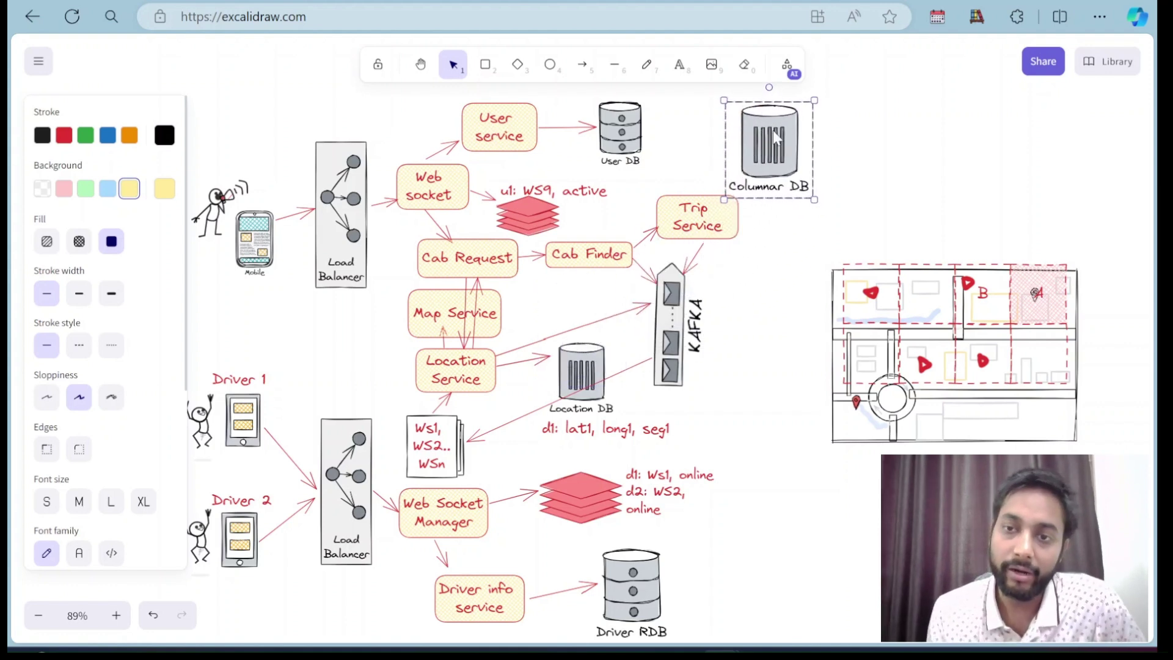
double_click(775, 191)
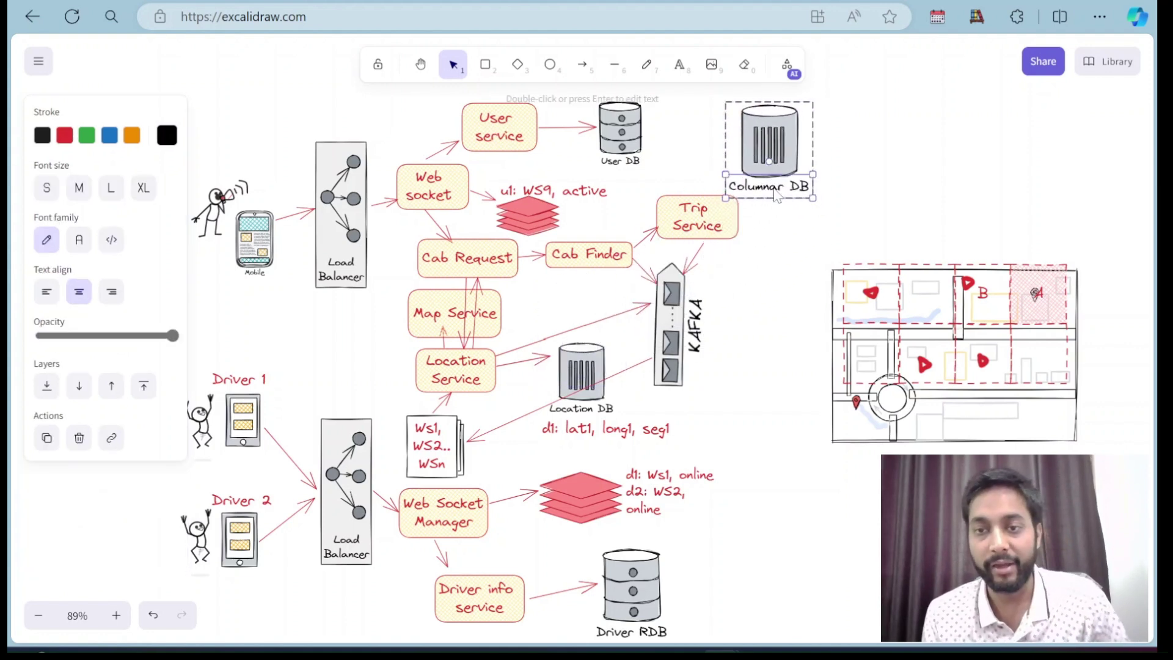
double_click(775, 191)
double_click(775, 187)
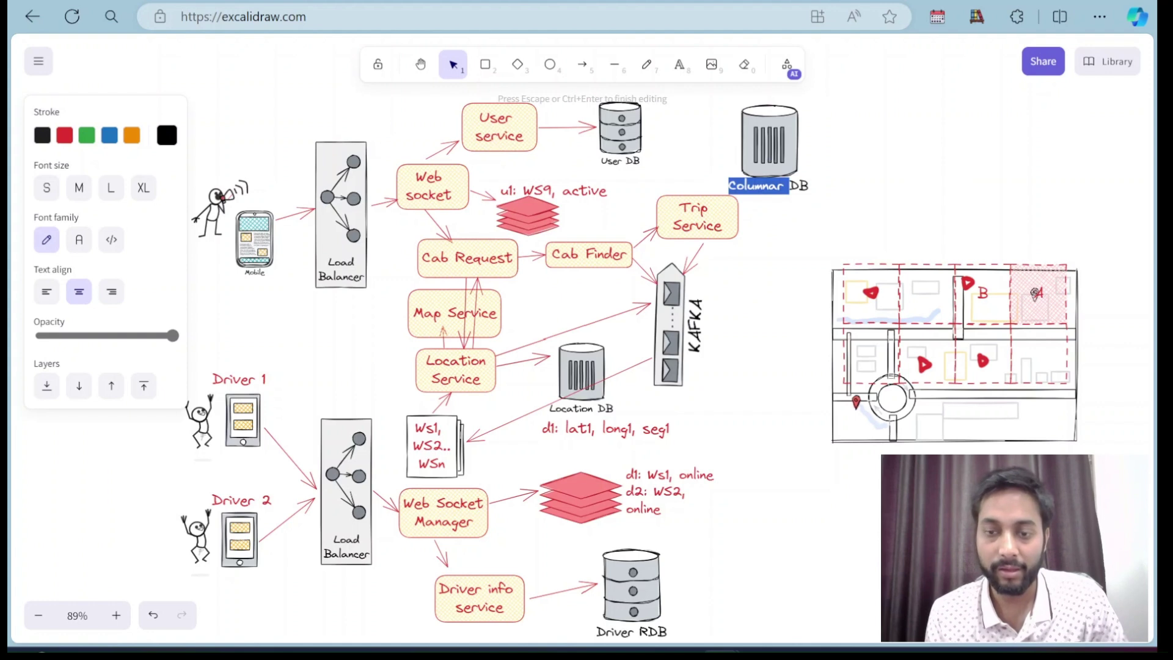
text(Trip)
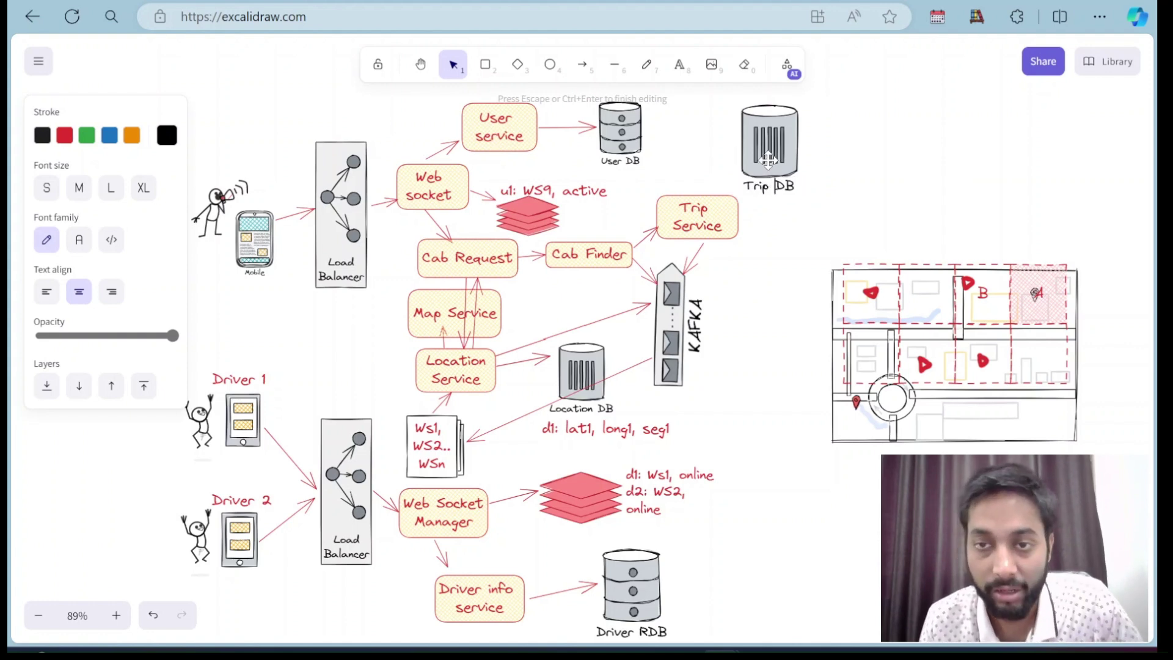
key(Escape)
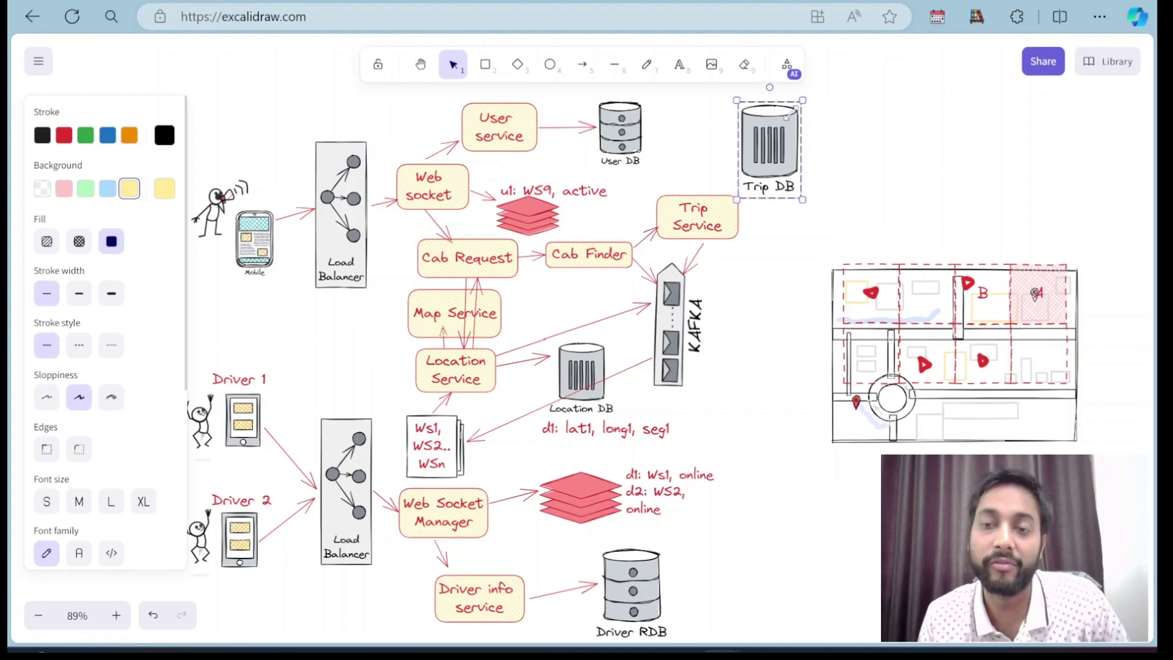
Shrink the Trip DB symbol to about the size of User DB and draw an arrow from Trip Service to it
drag(796, 106, 784, 131)
drag(752, 169, 732, 140)
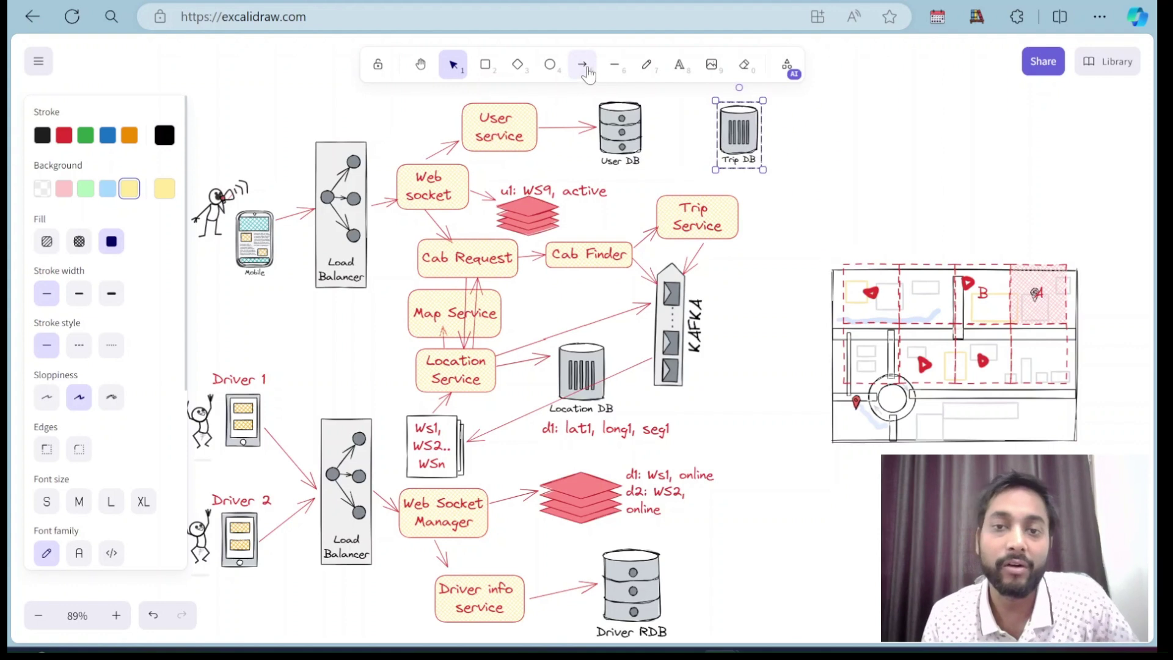
click(582, 64)
drag(714, 192, 730, 167)
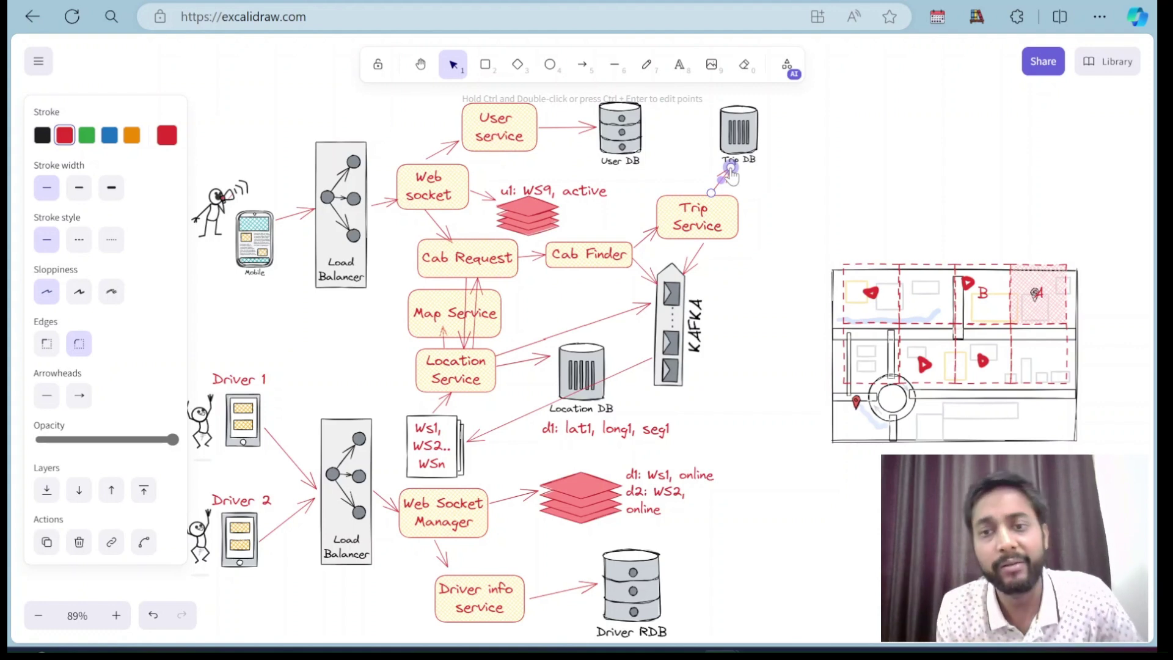
Draw an arrow from Trip Service to a new yellow rounded box on its right labelled "Payment Service"
click(581, 68)
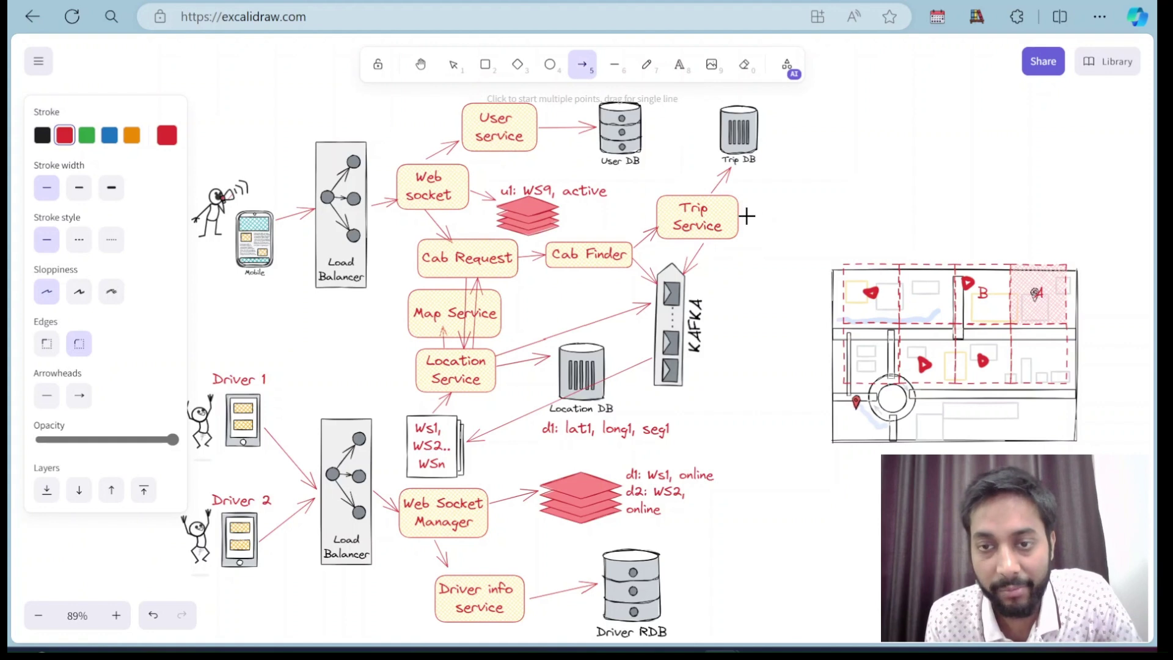
drag(741, 213, 774, 208)
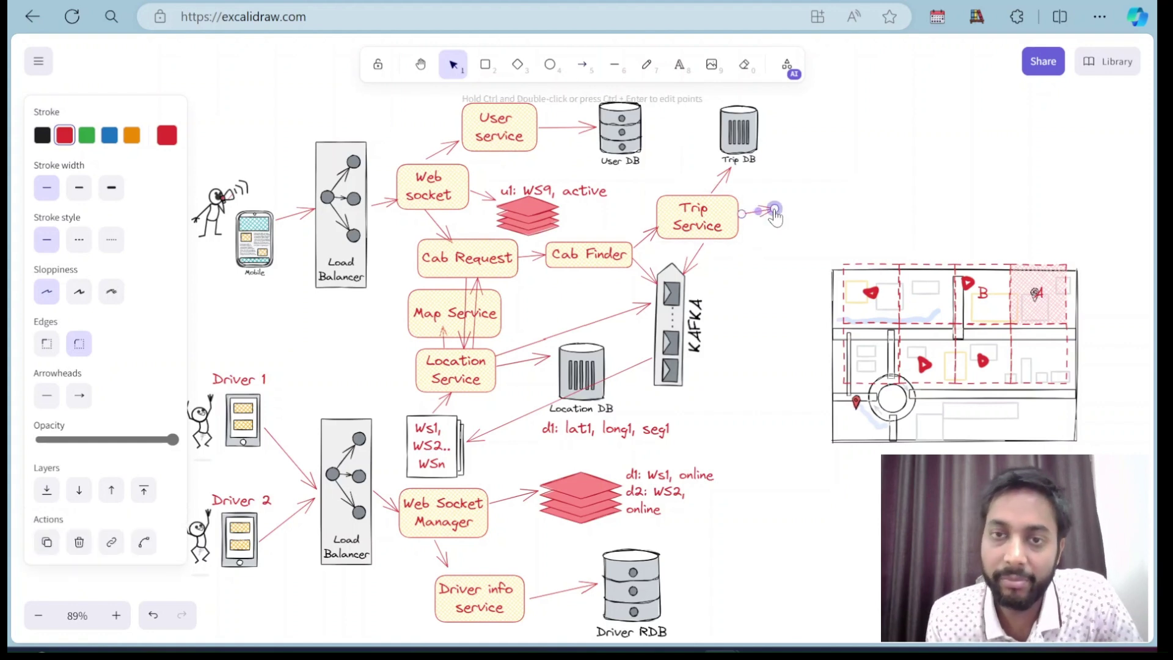
click(483, 67)
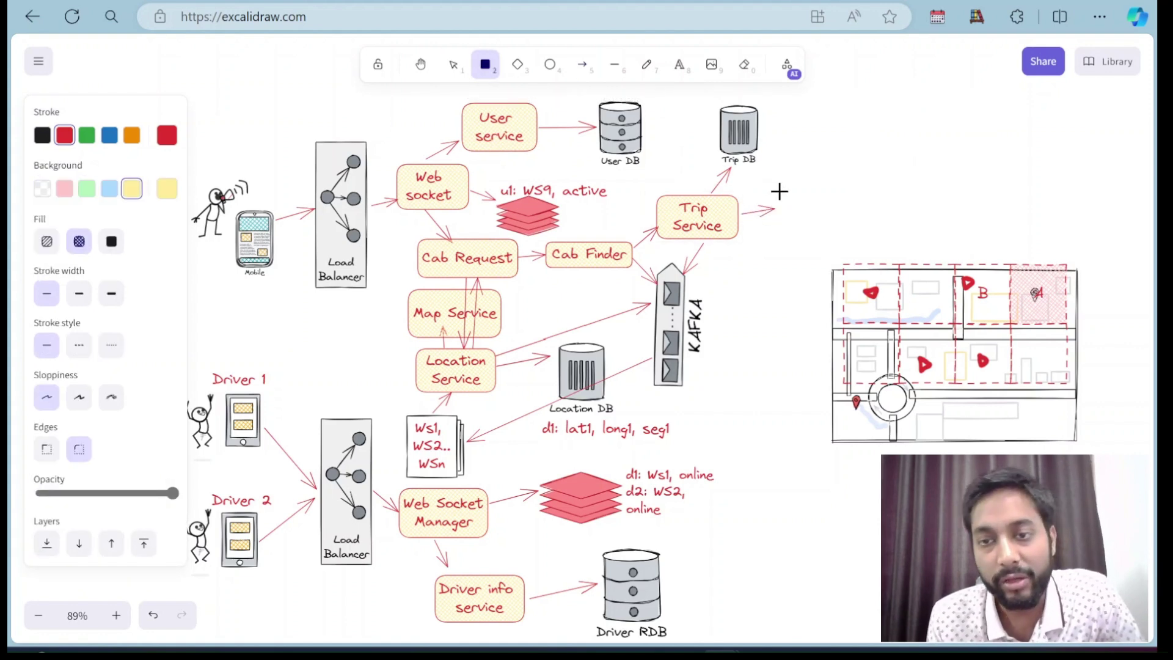
drag(778, 192, 862, 240)
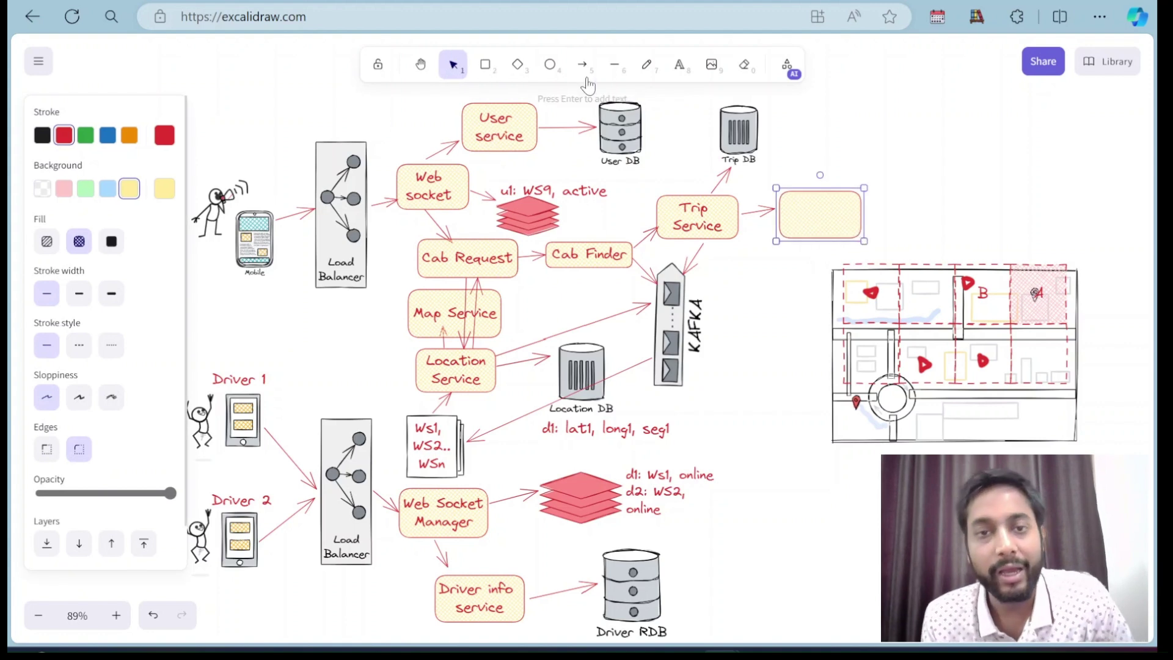
double_click(816, 218)
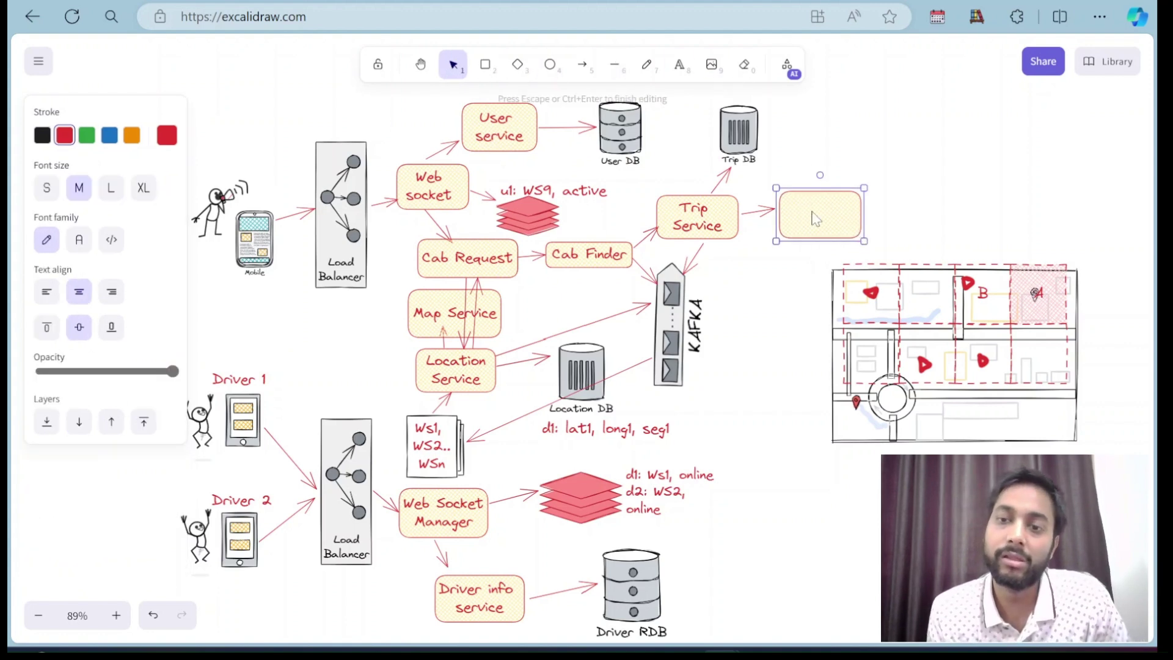
text(Paymen)
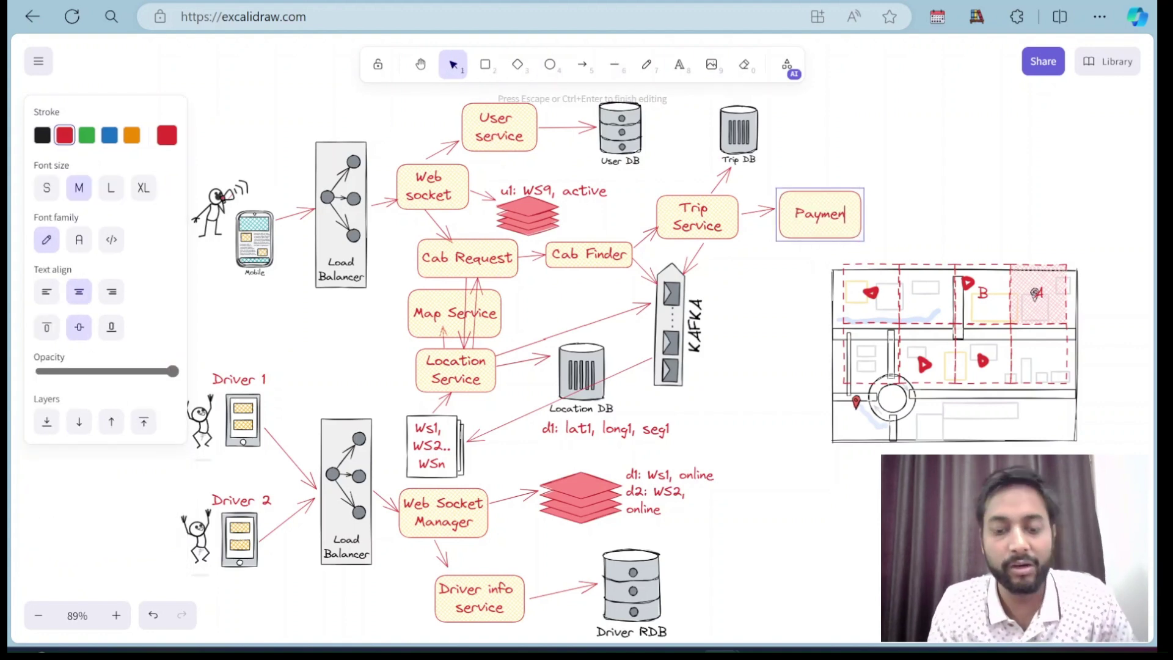
text(t Services*)
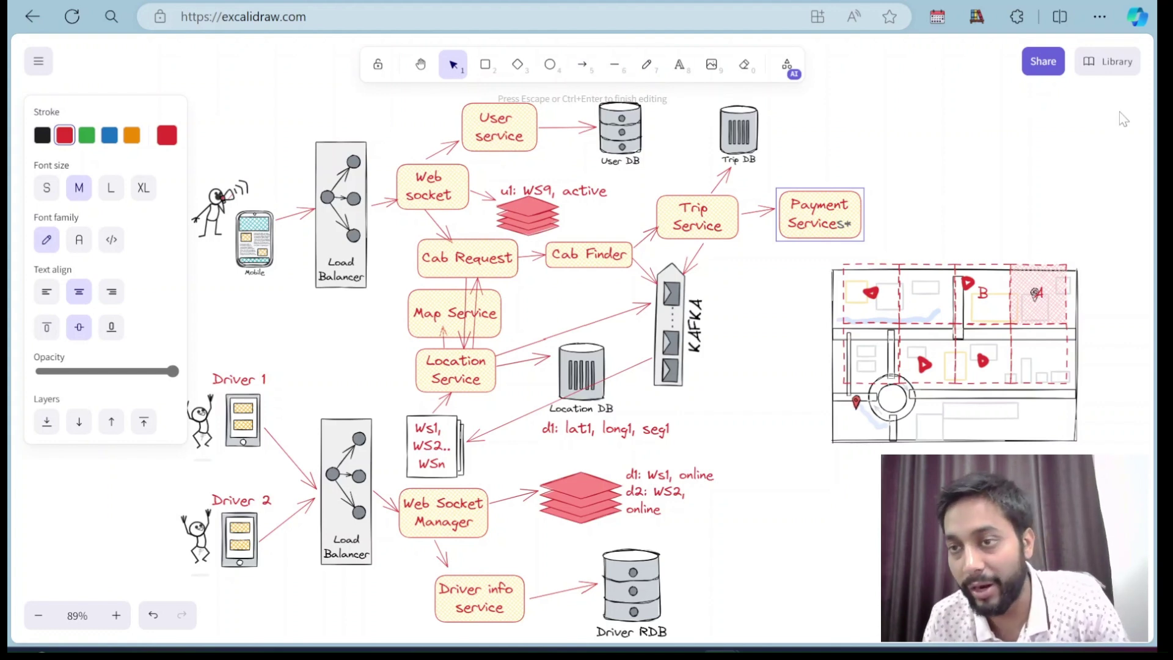
Add the library's Relational DB symbol beside Payment Service, labelled "Payment DB", and link Payment Service to it with an arrow
click(1107, 62)
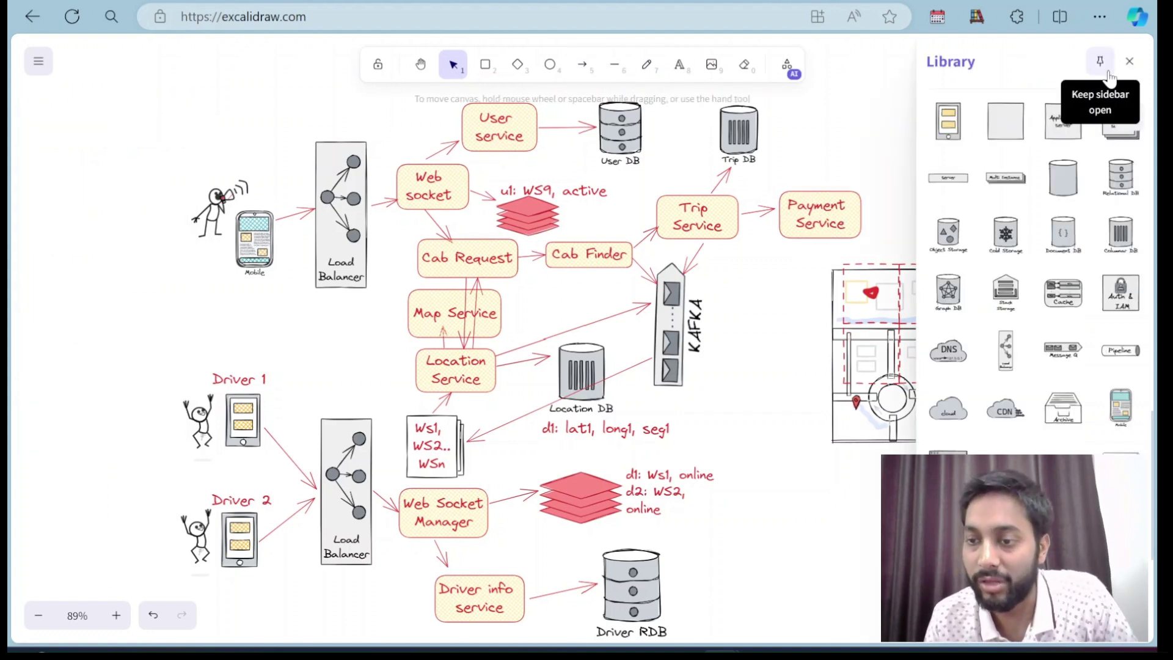
click(1120, 177)
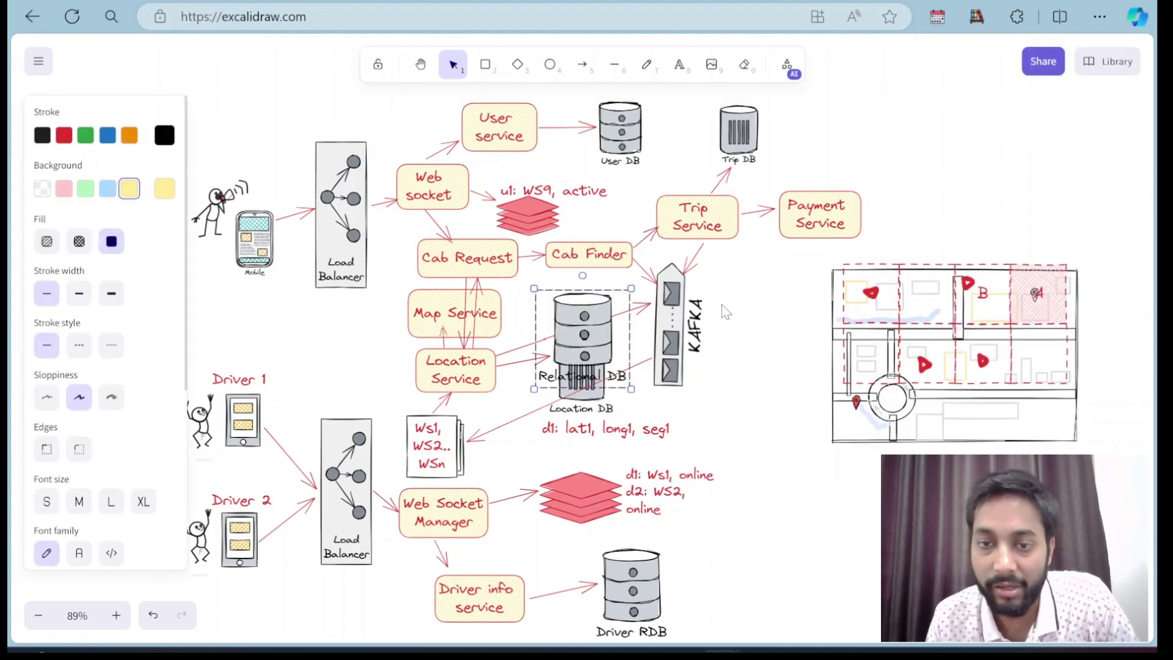
drag(587, 323, 906, 135)
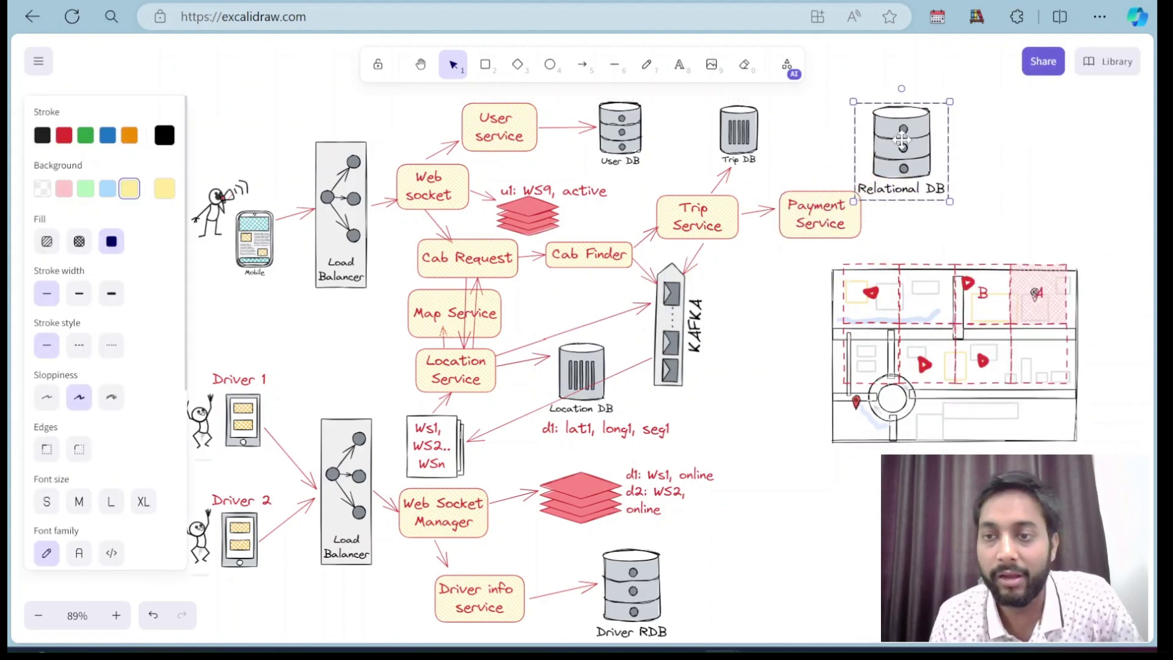
double_click(904, 189)
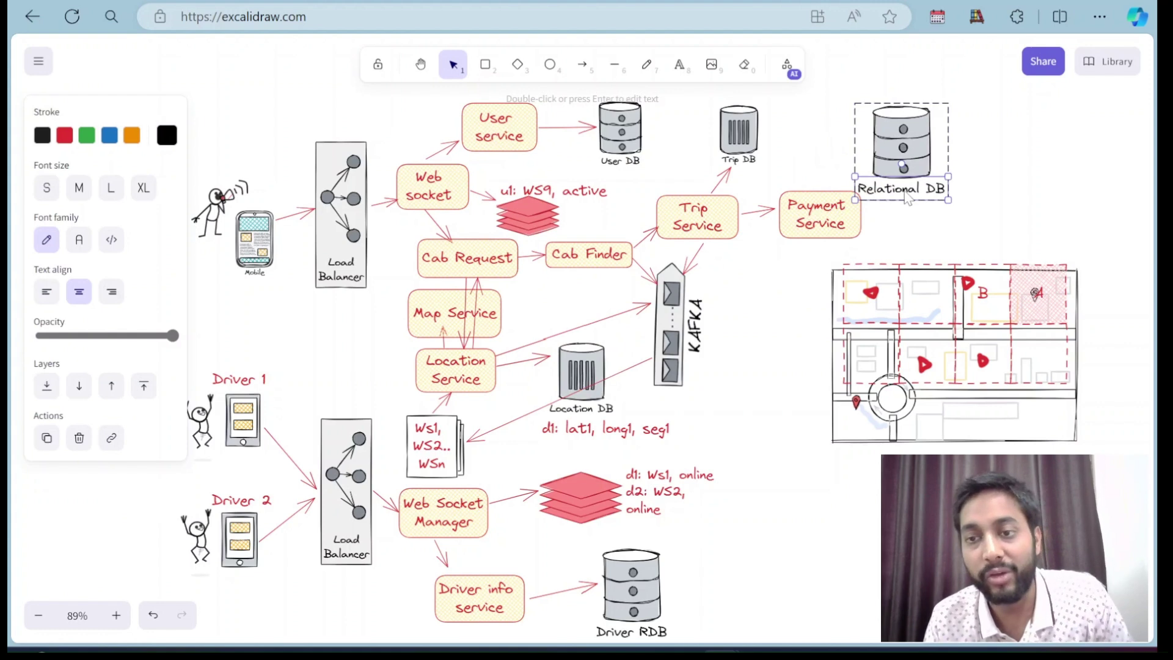
key(Return)
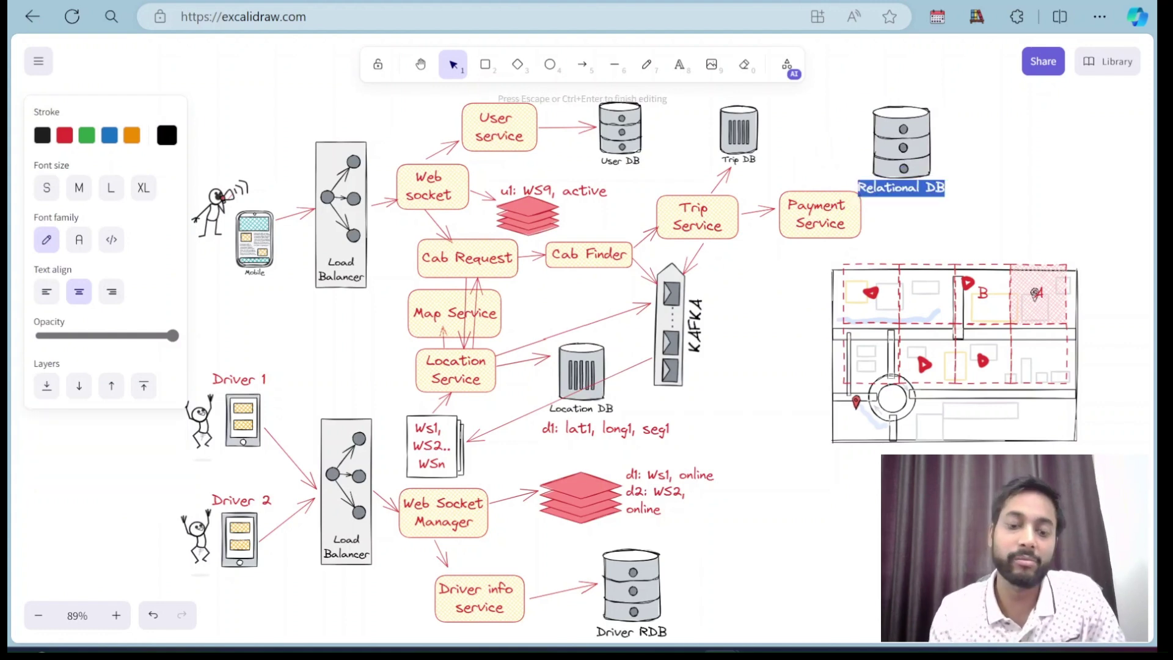
text(Aay)
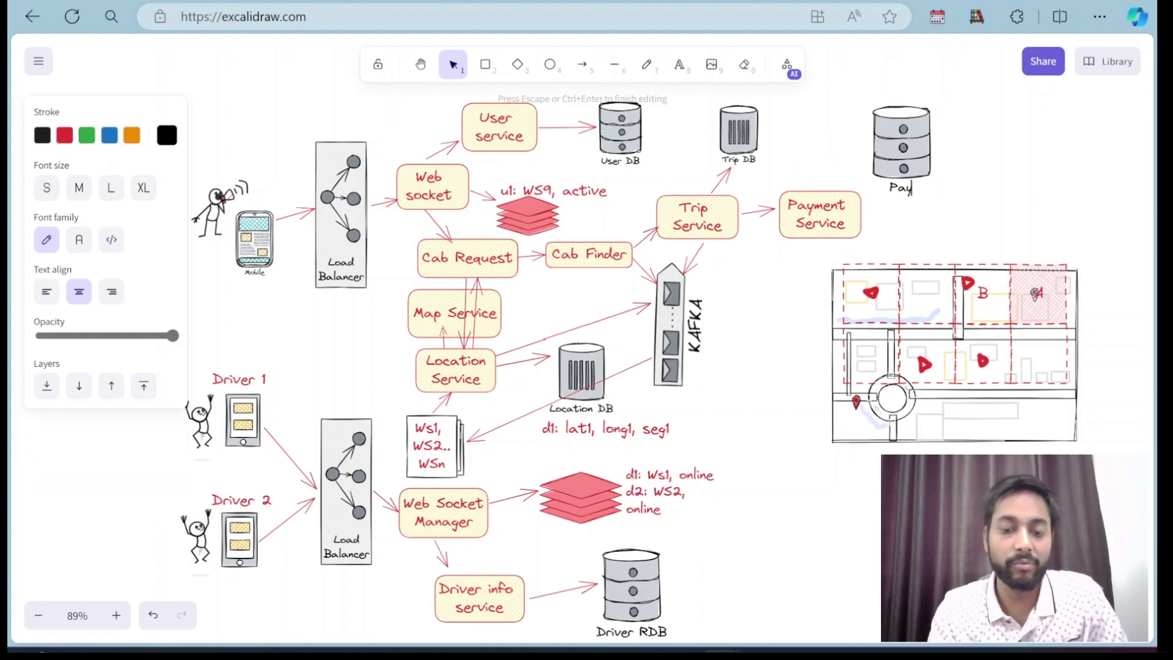
text(ment )
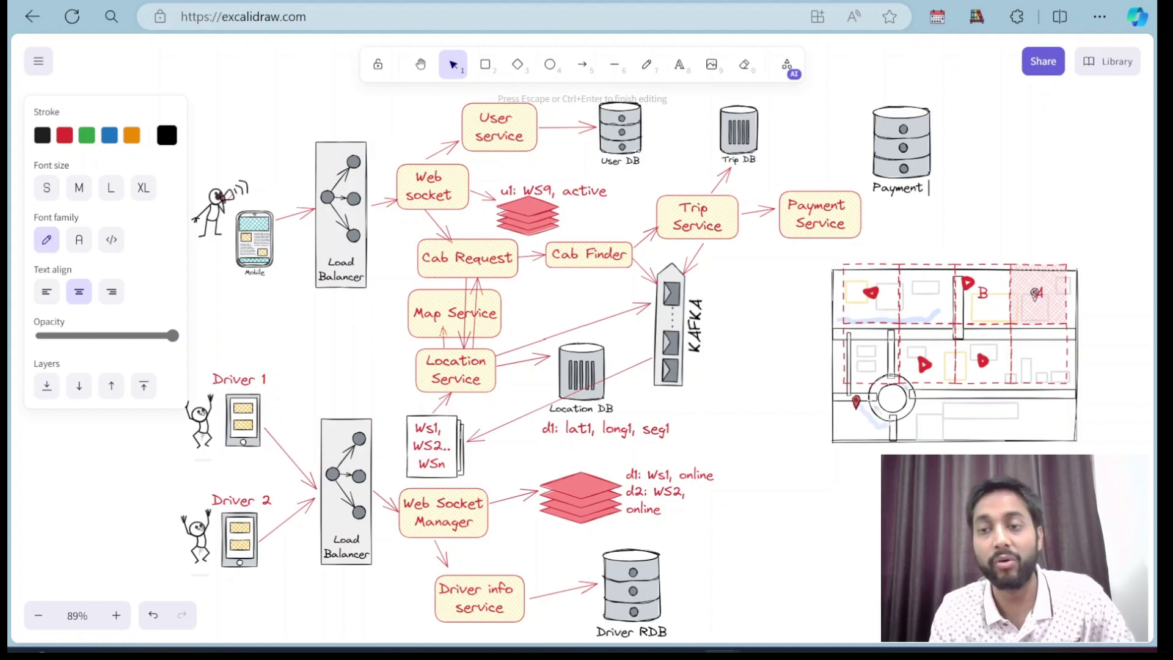
text(DB)
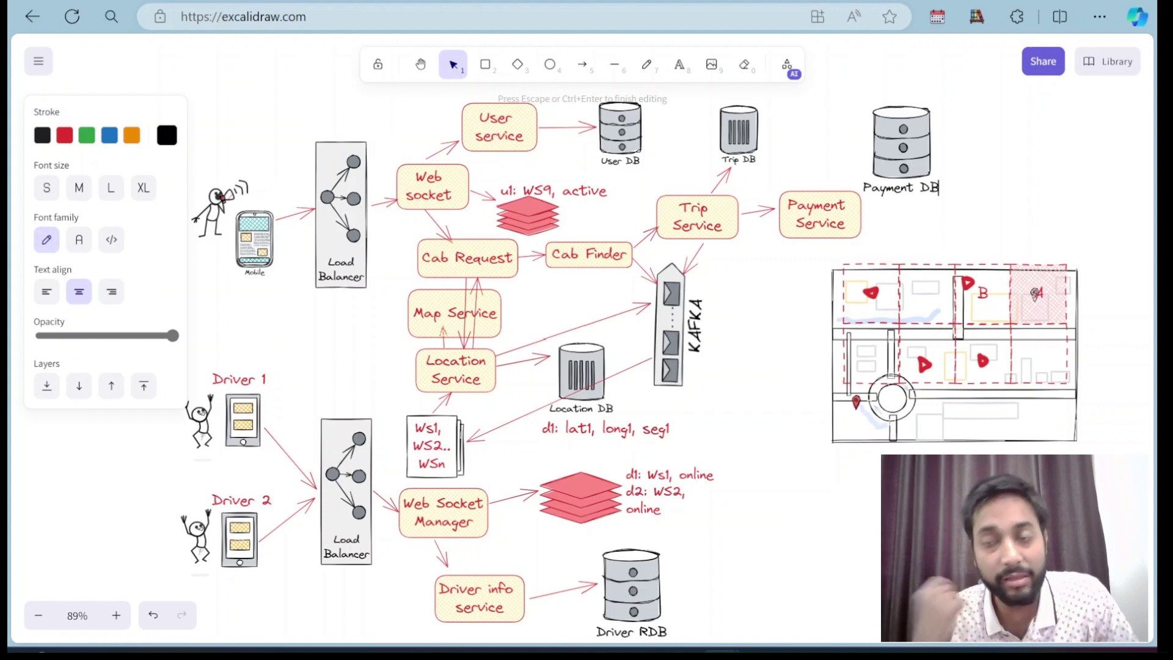
mouse_move(902, 162)
mouse_down()
mouse_move(918, 193)
mouse_move(866, 209)
mouse_move(884, 195)
mouse_up()
click(582, 65)
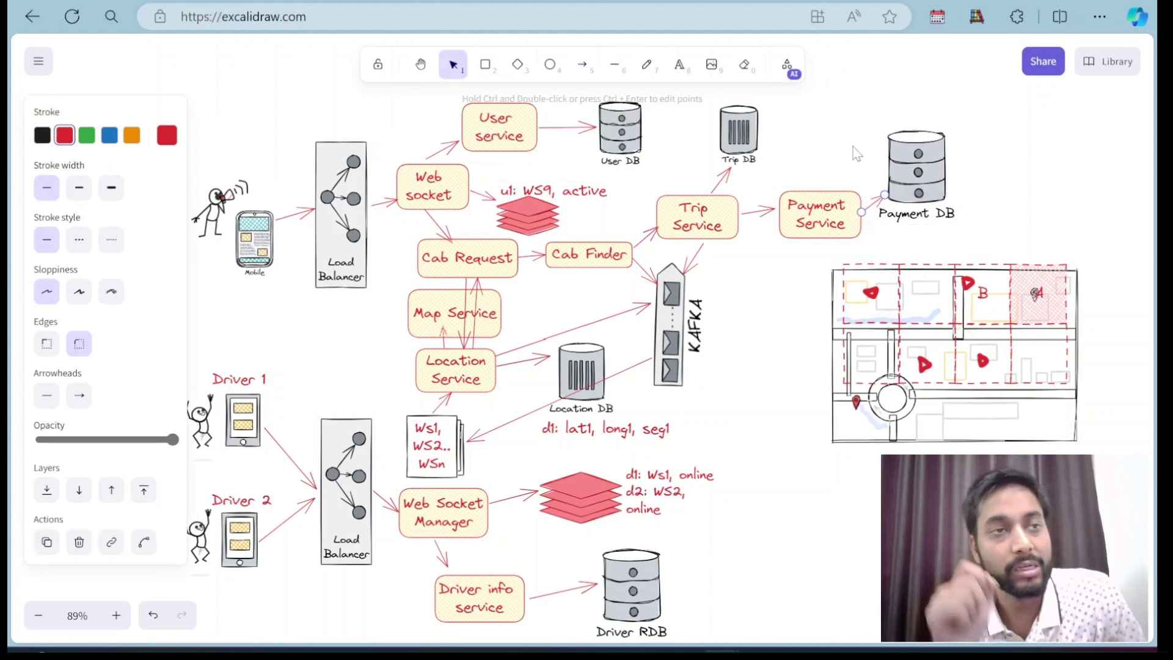
Draw an arrow from Trip DB to a new yellow rounded box labelled "Trip Archive", widened so "Archive" fits on one line
click(582, 67)
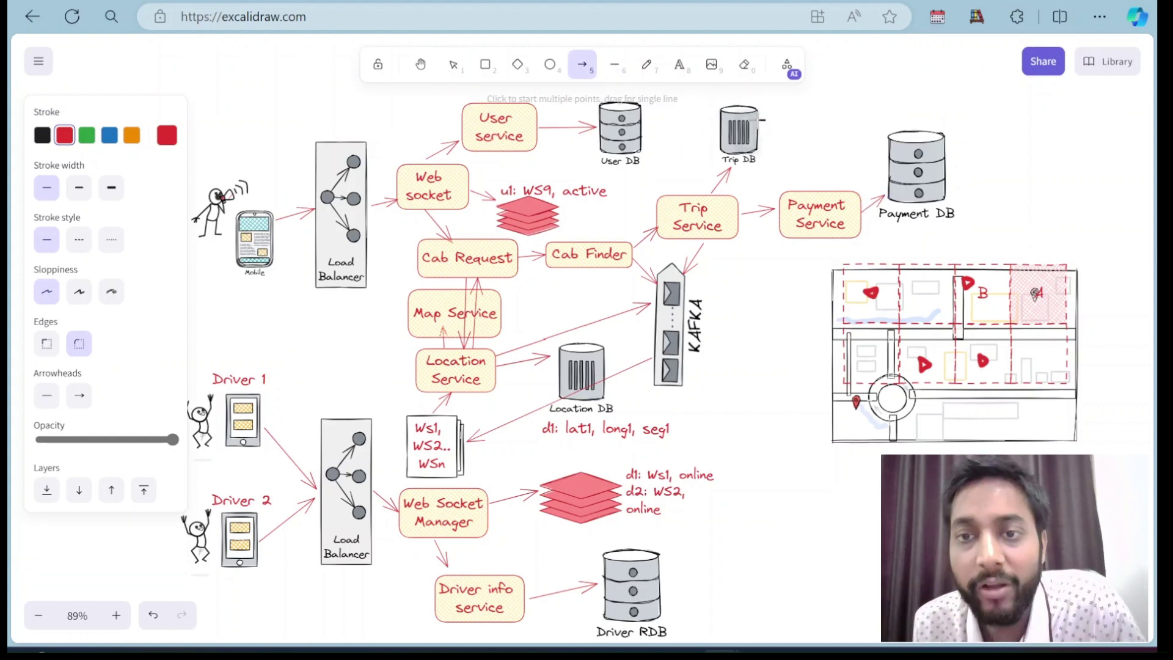
drag(761, 125, 794, 121)
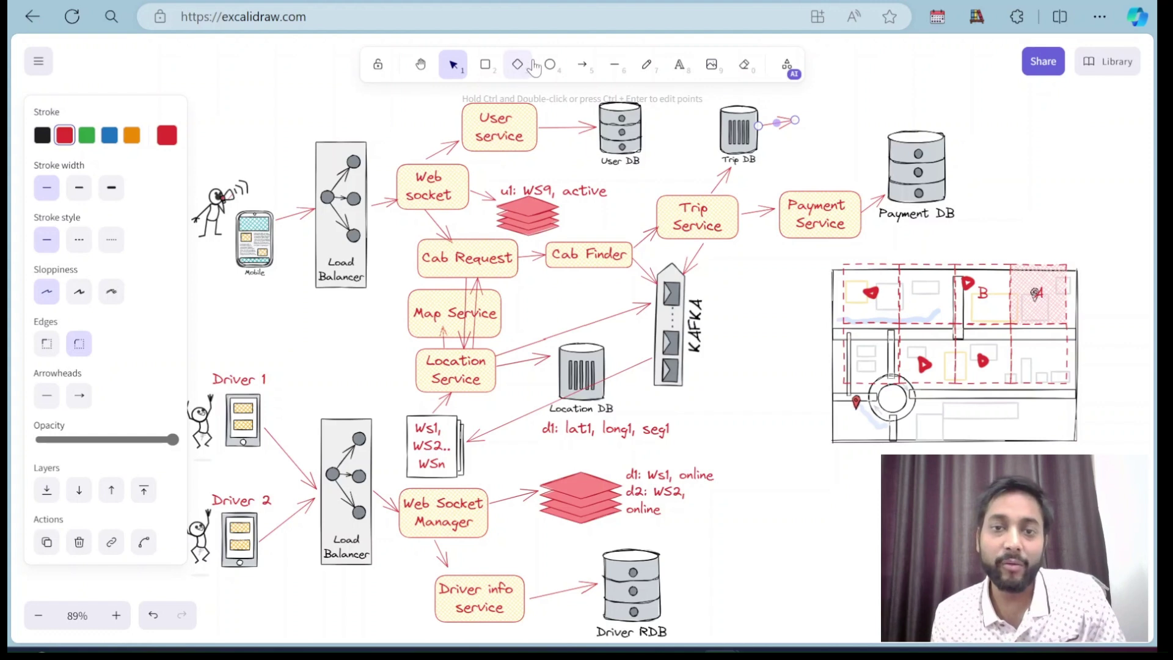
click(486, 66)
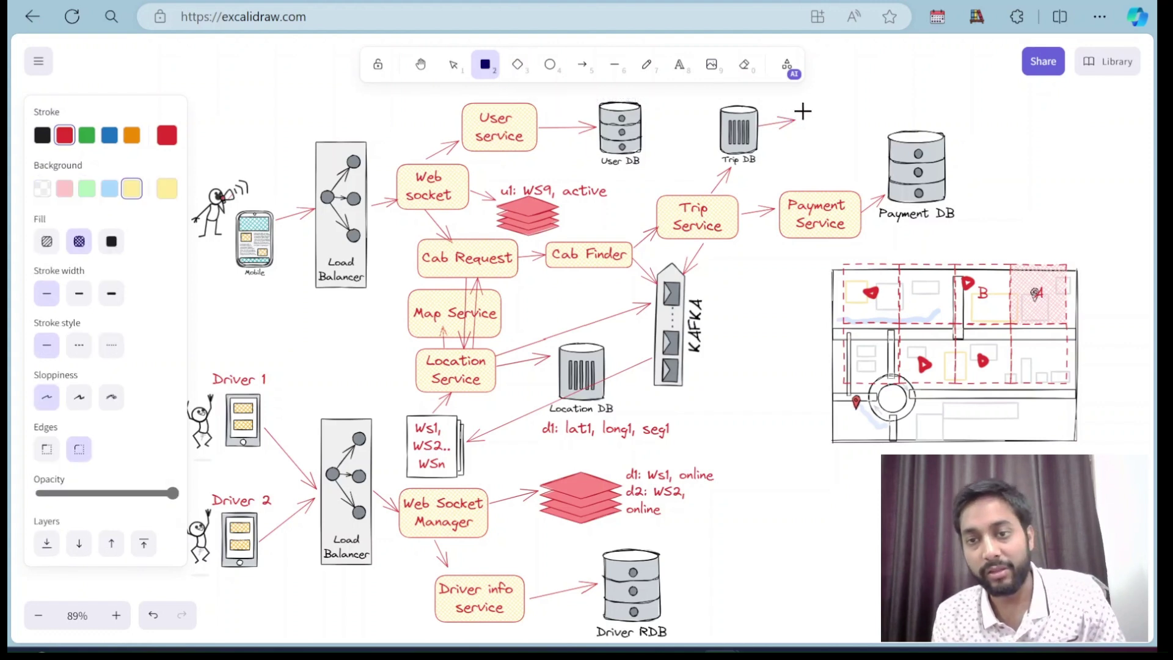
mouse_move(798, 111)
mouse_down()
mouse_move(819, 149)
mouse_move(858, 149)
mouse_up()
double_click(820, 128)
text(Trip)
key(Return)
text(Archive)
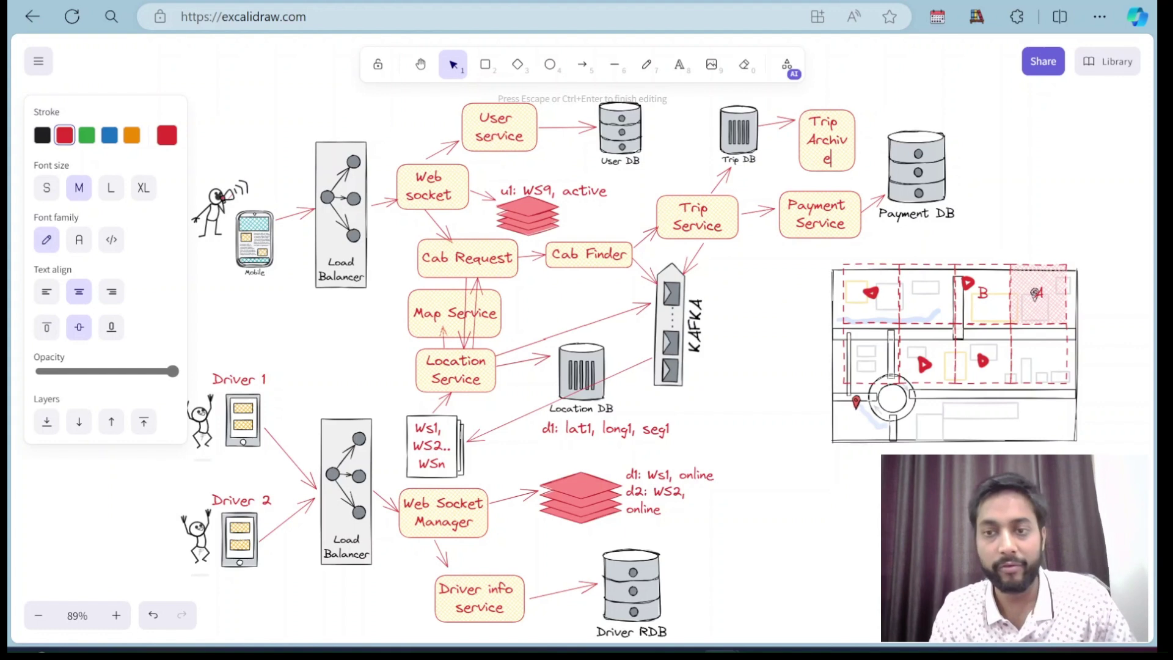
key(Escape)
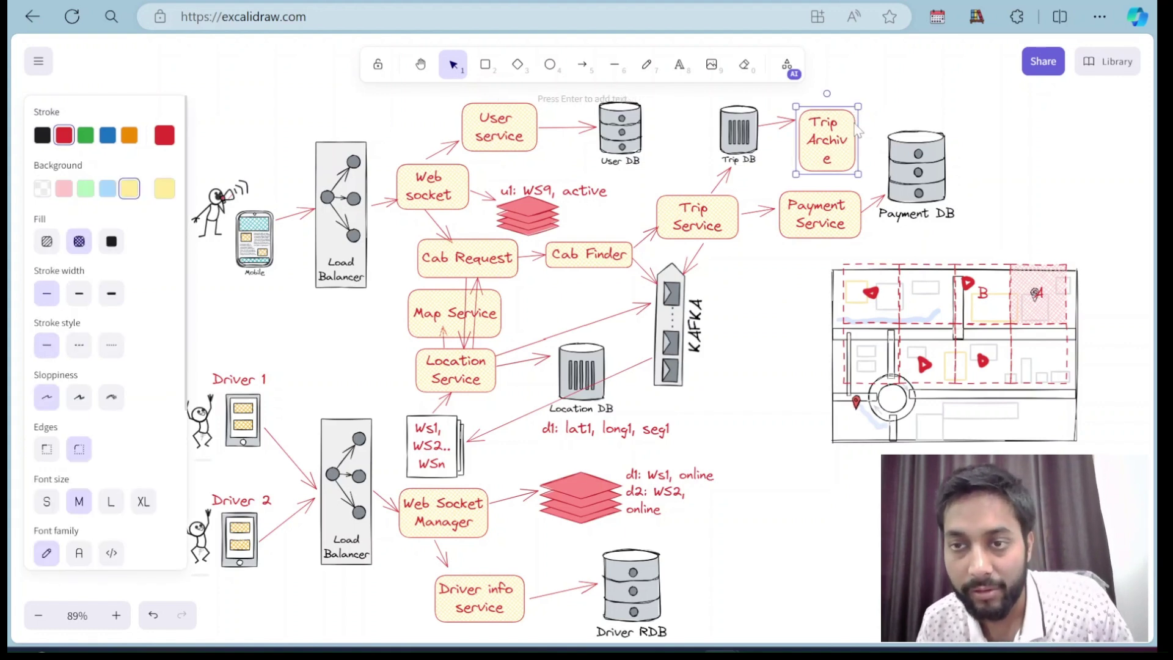
drag(855, 125, 870, 125)
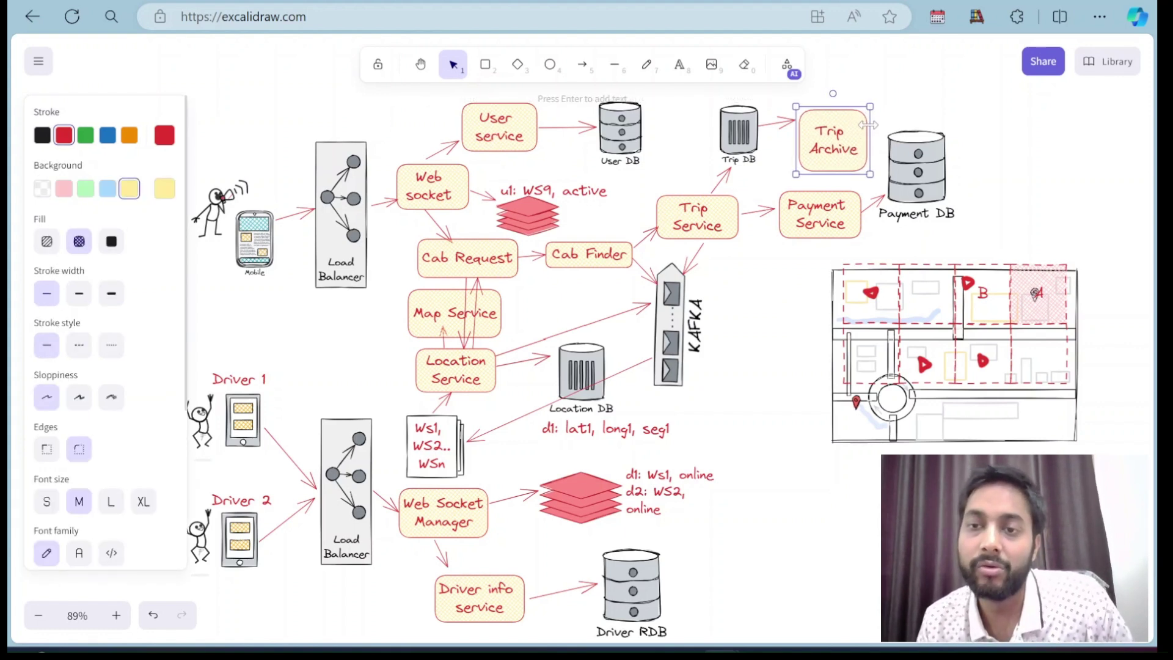
Insert the library's Document DB symbol into the diagram
click(1102, 62)
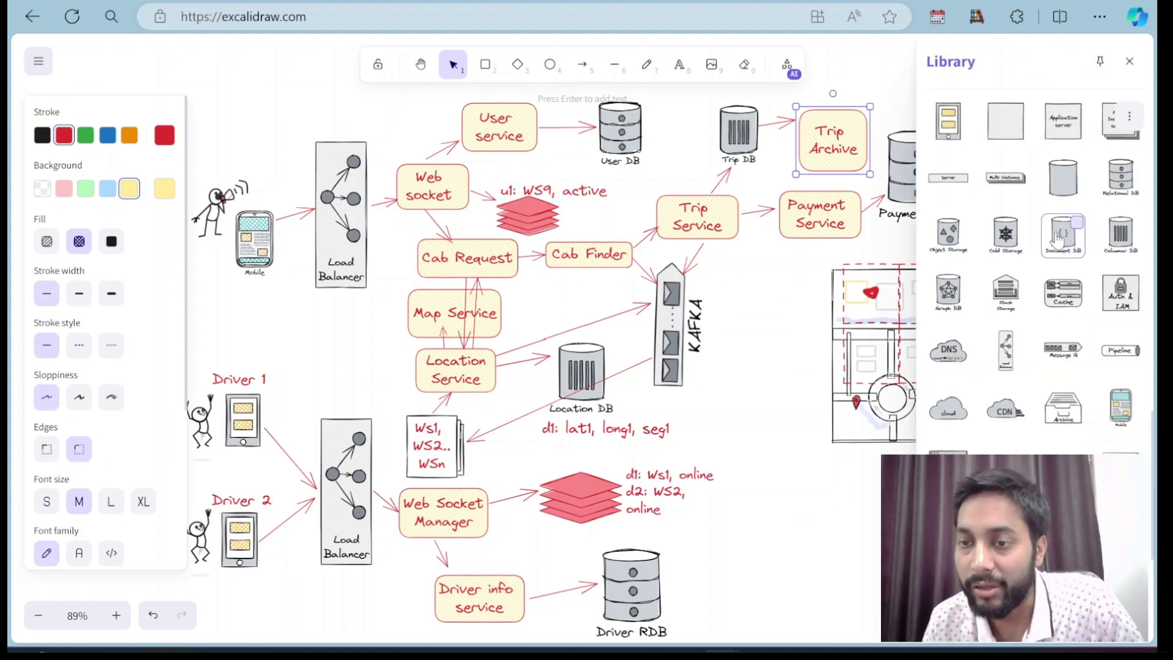
click(1063, 240)
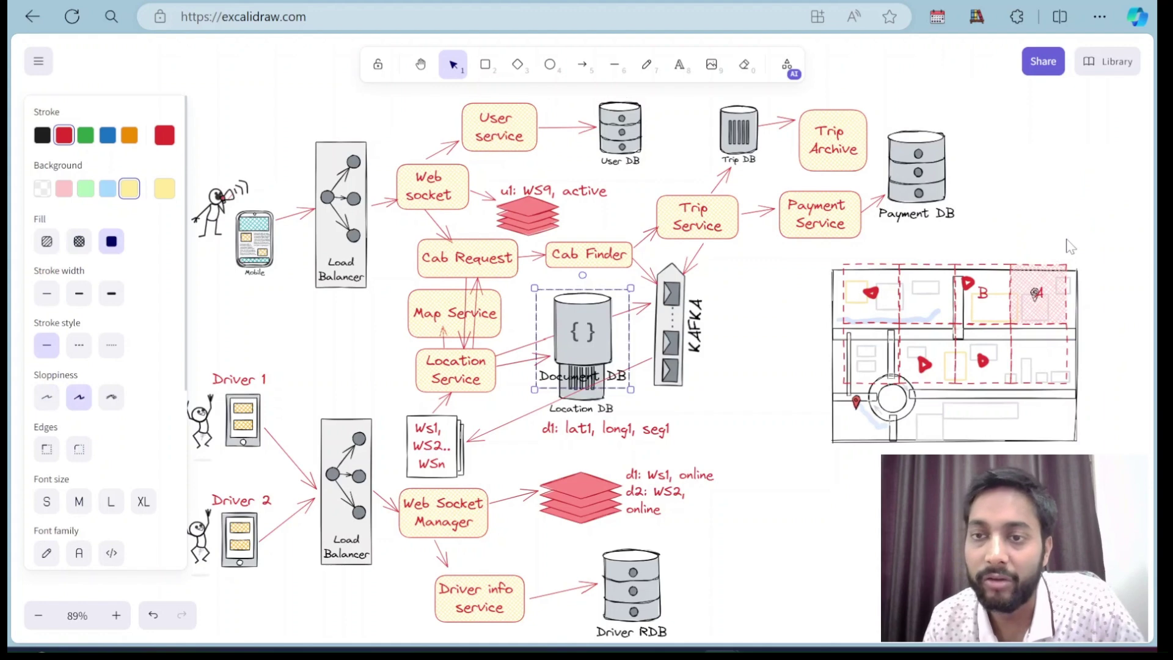
right_click(807, 214)
click(595, 316)
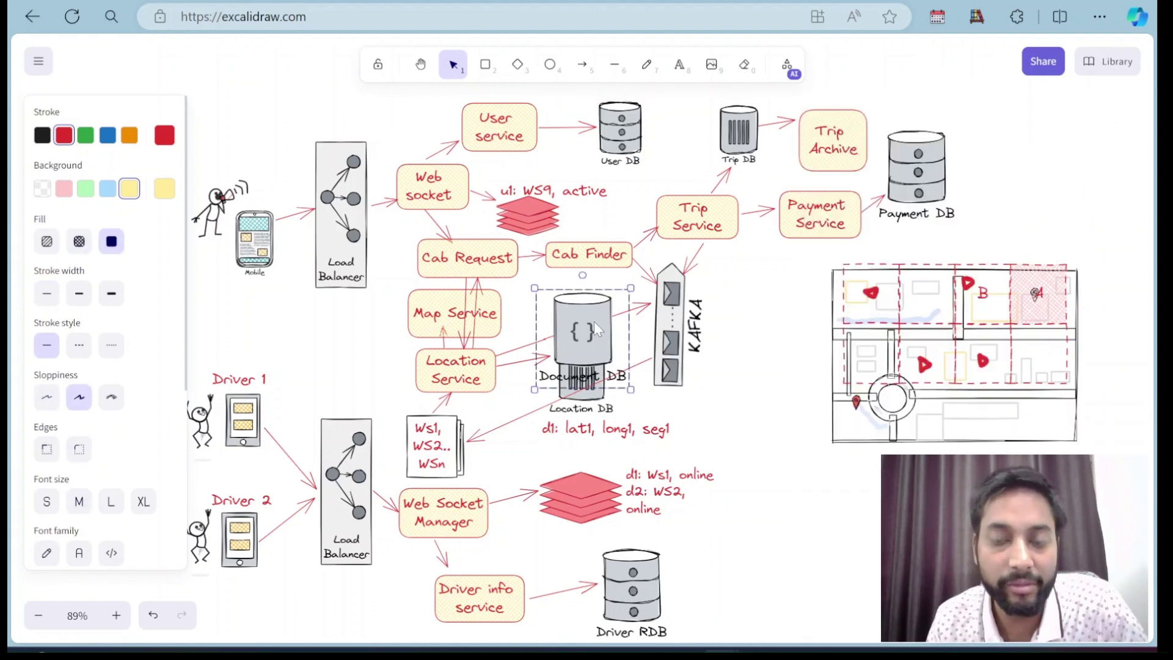
right_click(665, 281)
click(584, 327)
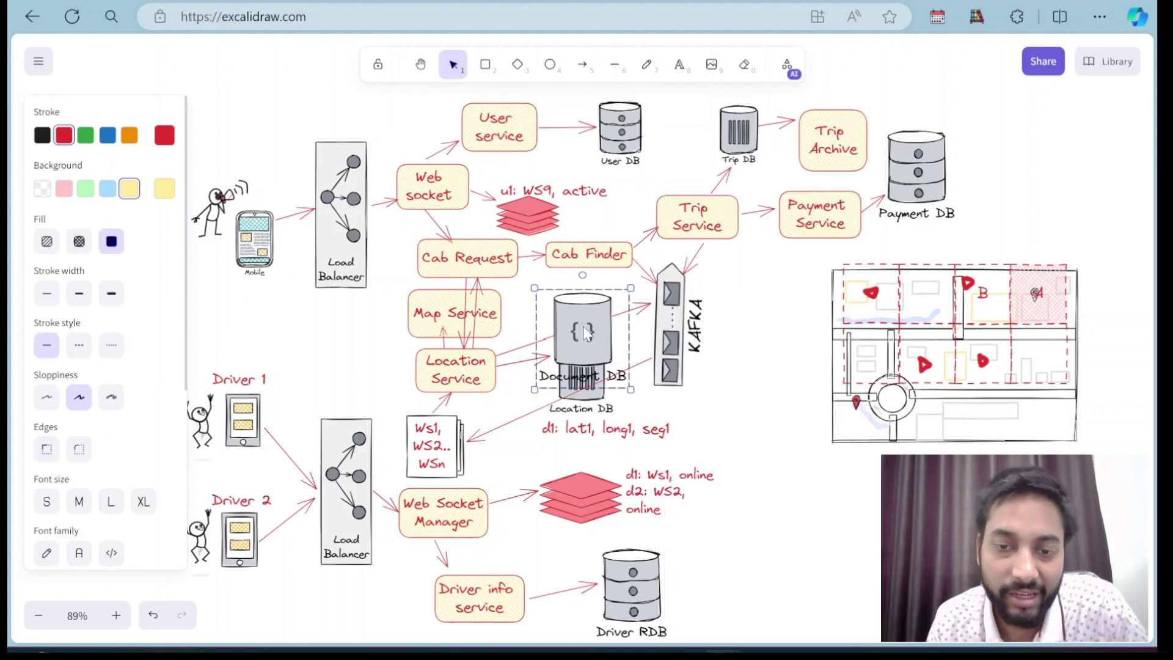
right_click(584, 332)
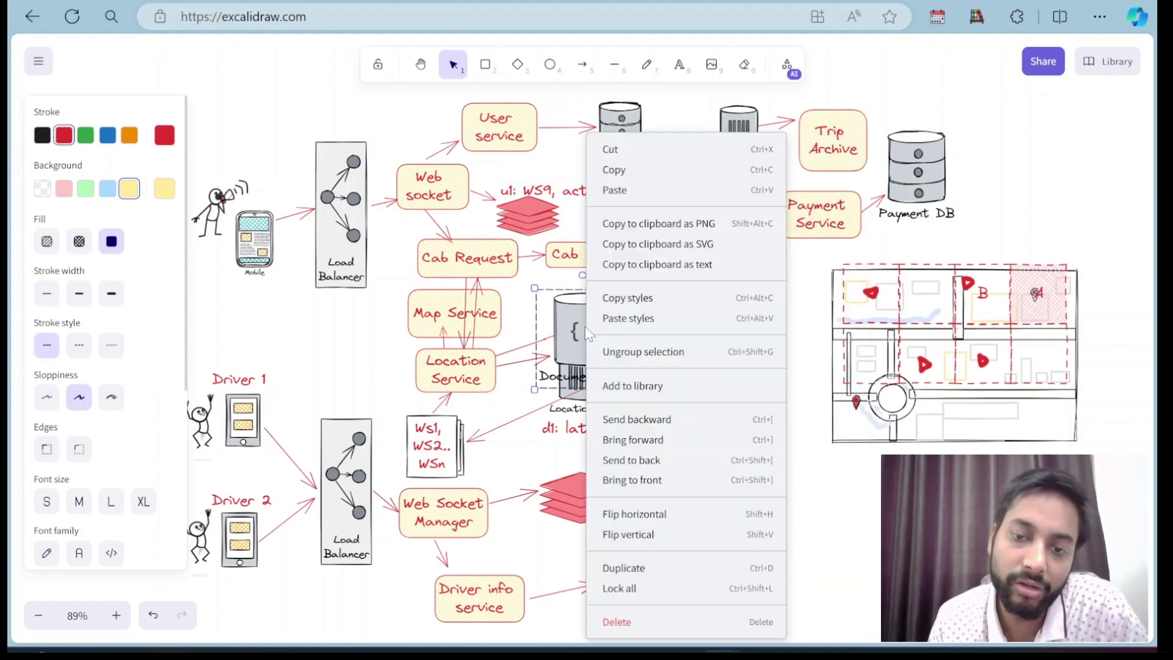
click(591, 339)
right_click(661, 294)
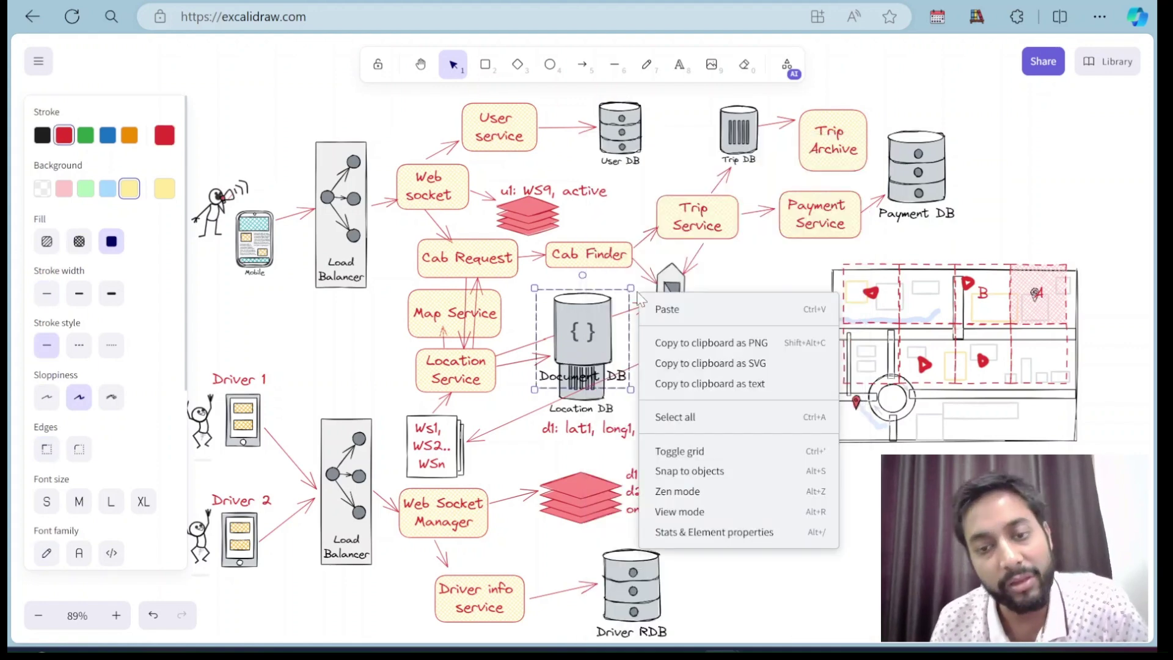
Move the Document DB symbol to just above Payment DB and relabel it "Trip Archive DB"
drag(611, 301, 758, 157)
drag(819, 113, 951, 53)
double_click(908, 127)
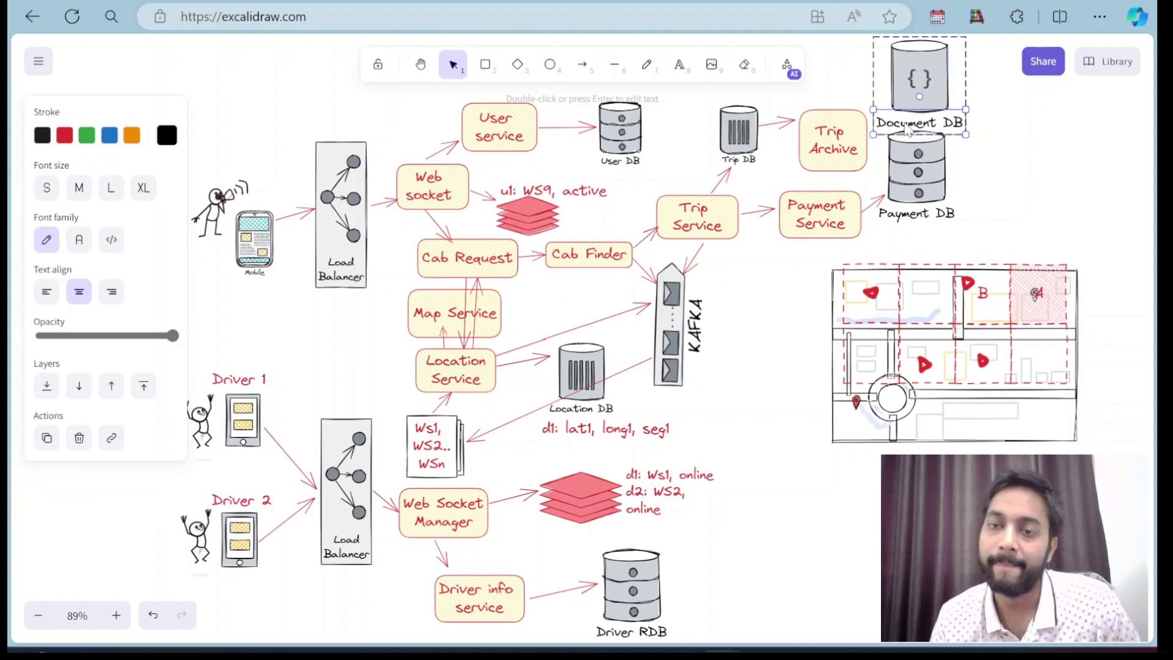
double_click(909, 127)
key(shift+Left)
key(shift+Left)
key(shift+Left)
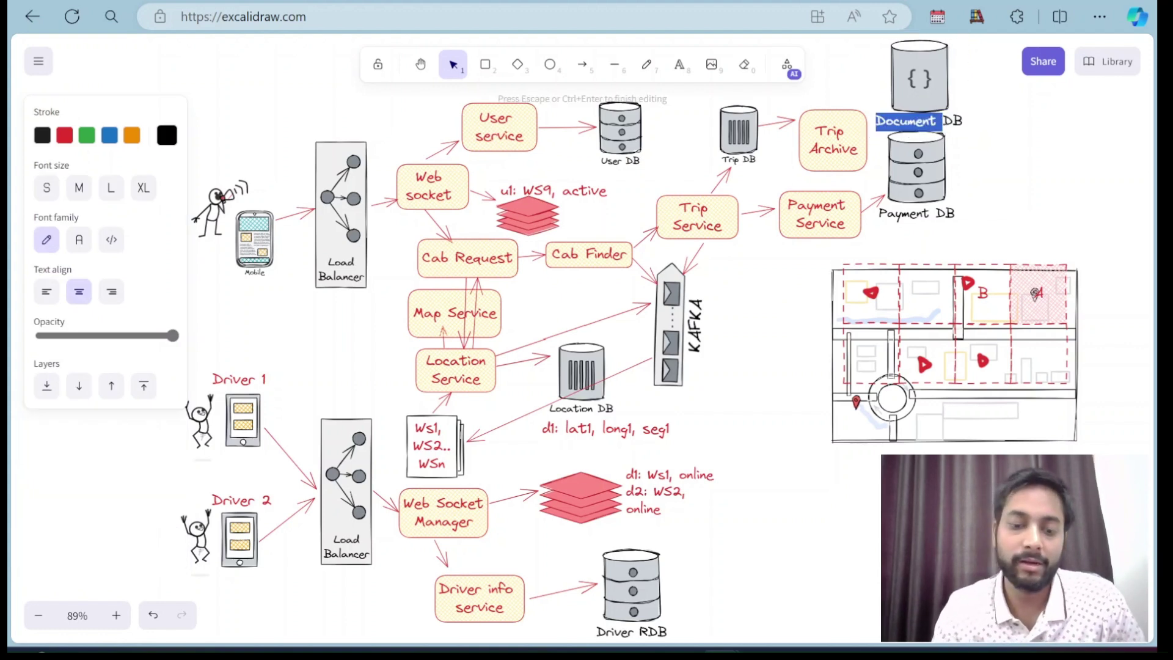
text(Trip Archive)
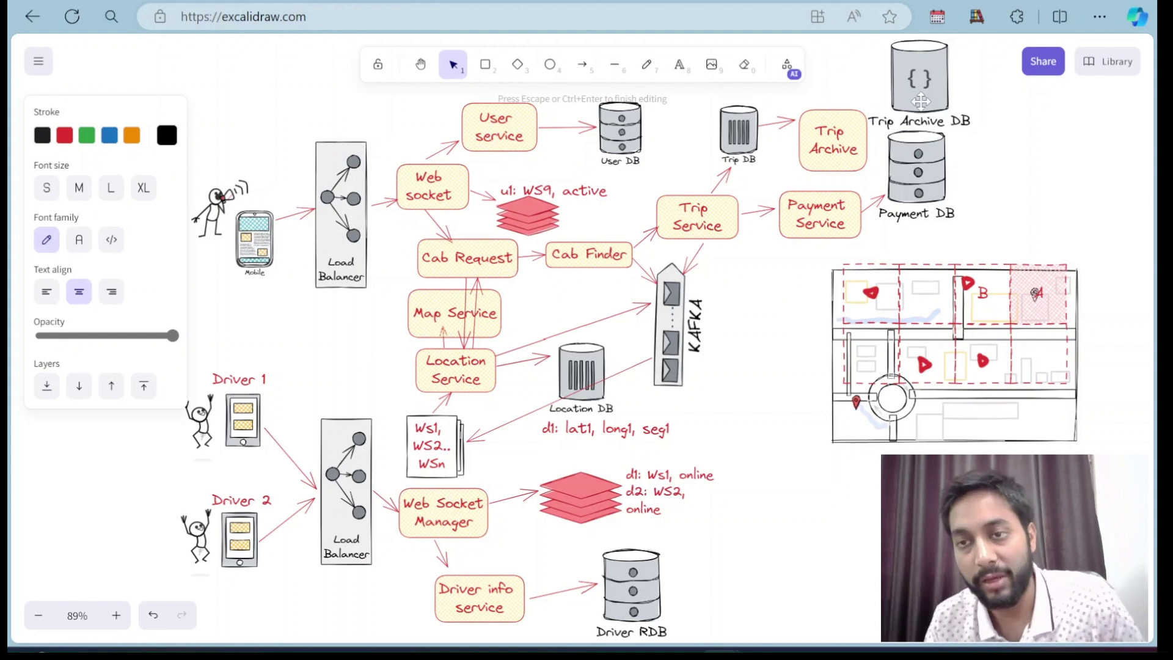
Shrink the Trip Archive DB symbol slightly and draw an arrow to it from the Trip Archive box
click(920, 102)
drag(975, 36, 922, 83)
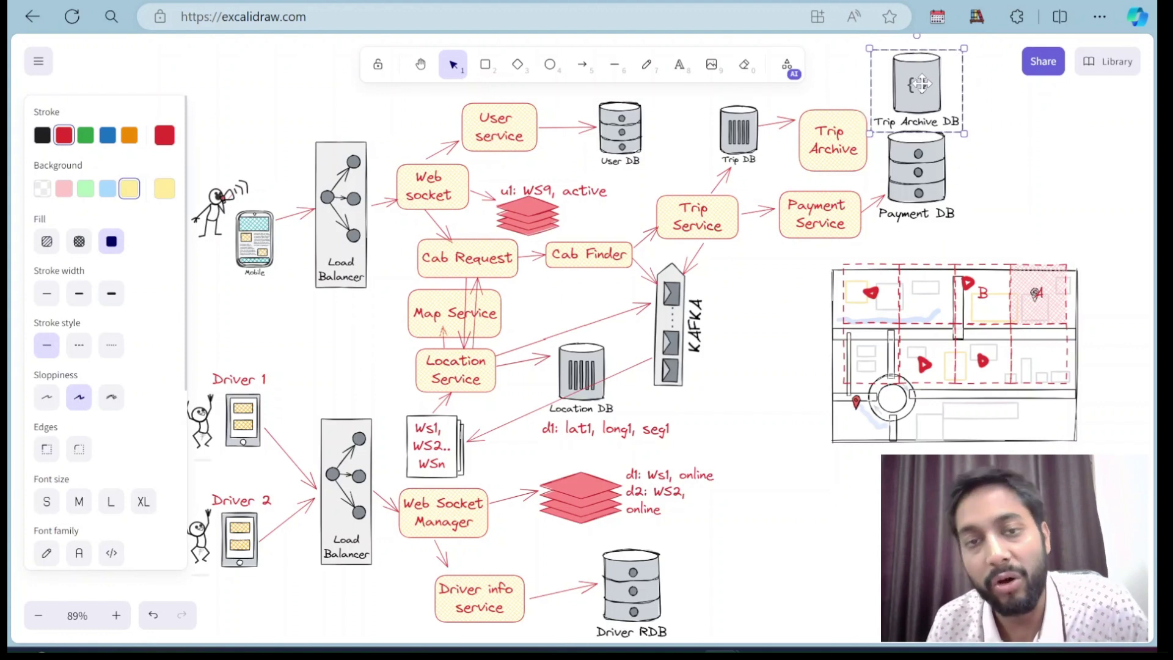
click(582, 64)
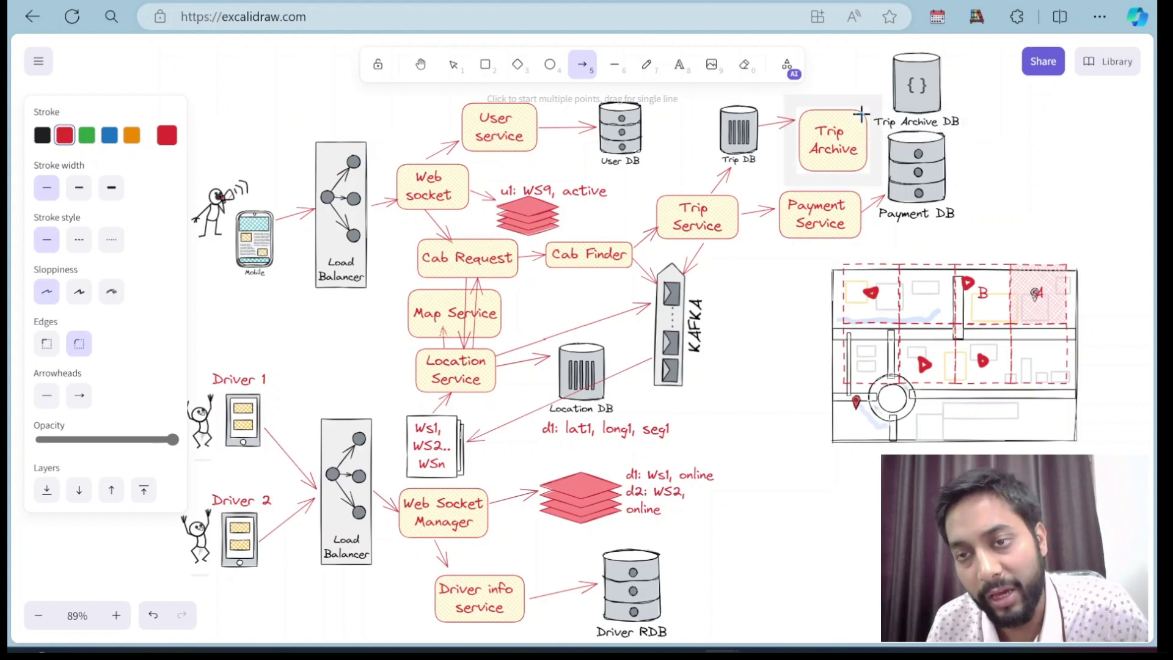
drag(863, 108, 889, 101)
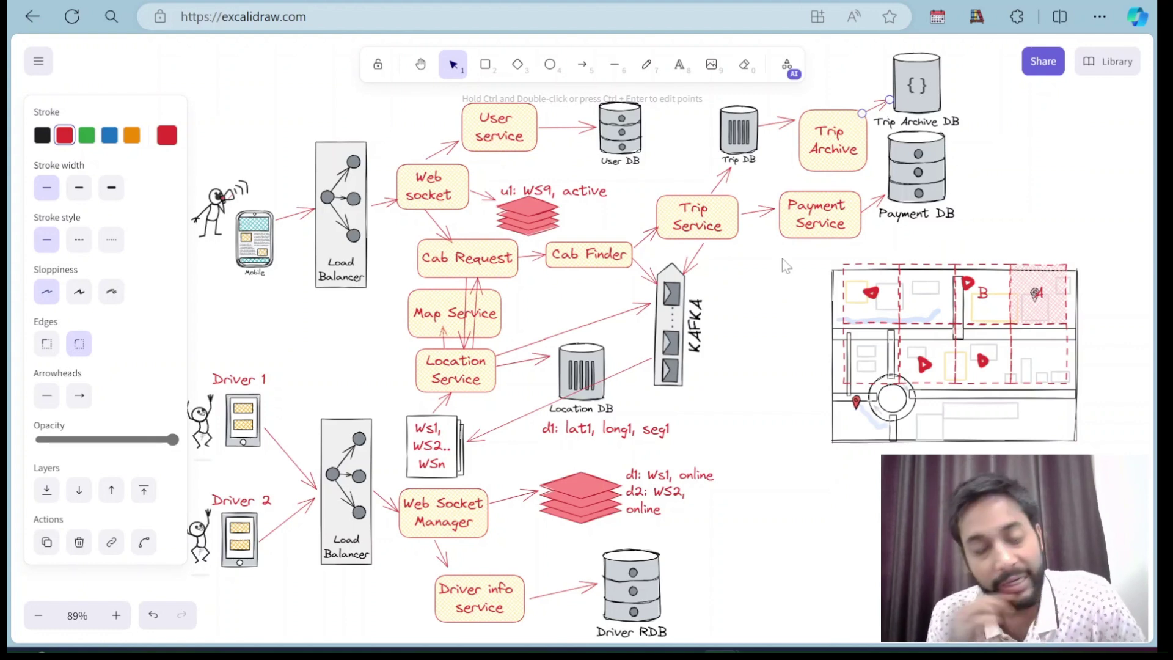
Draw an arrow from Trip Archive DB to a new yellow rounded box labelled "Fraud analomy detection", and another from that box to Kafka
click(582, 65)
drag(944, 93, 989, 124)
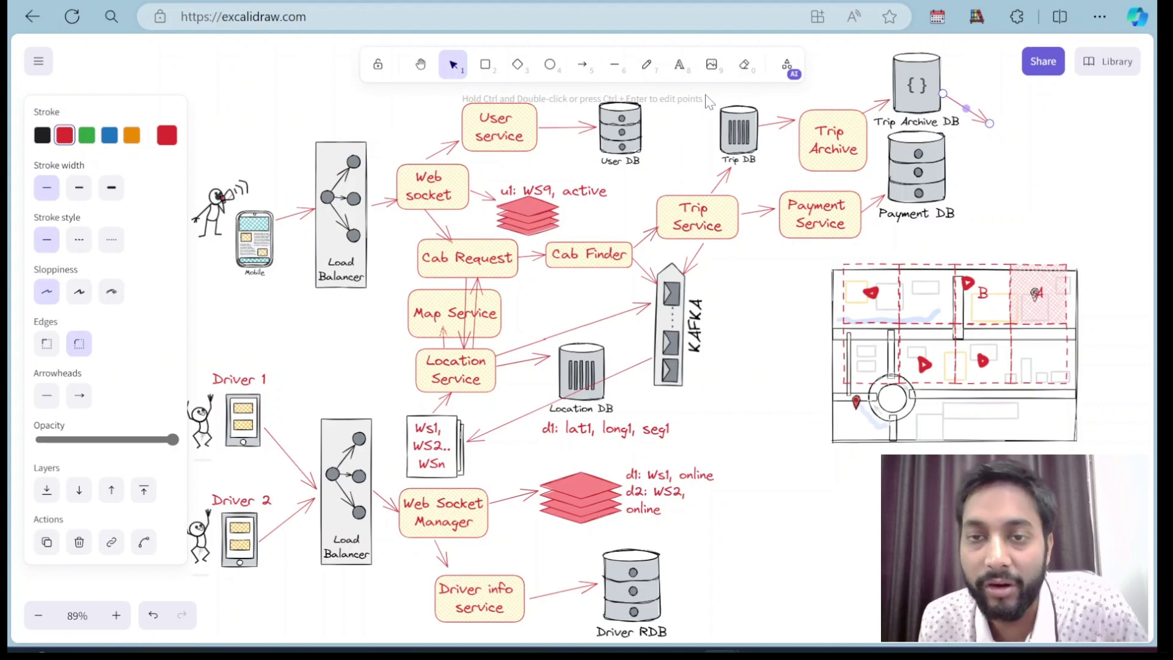
click(485, 64)
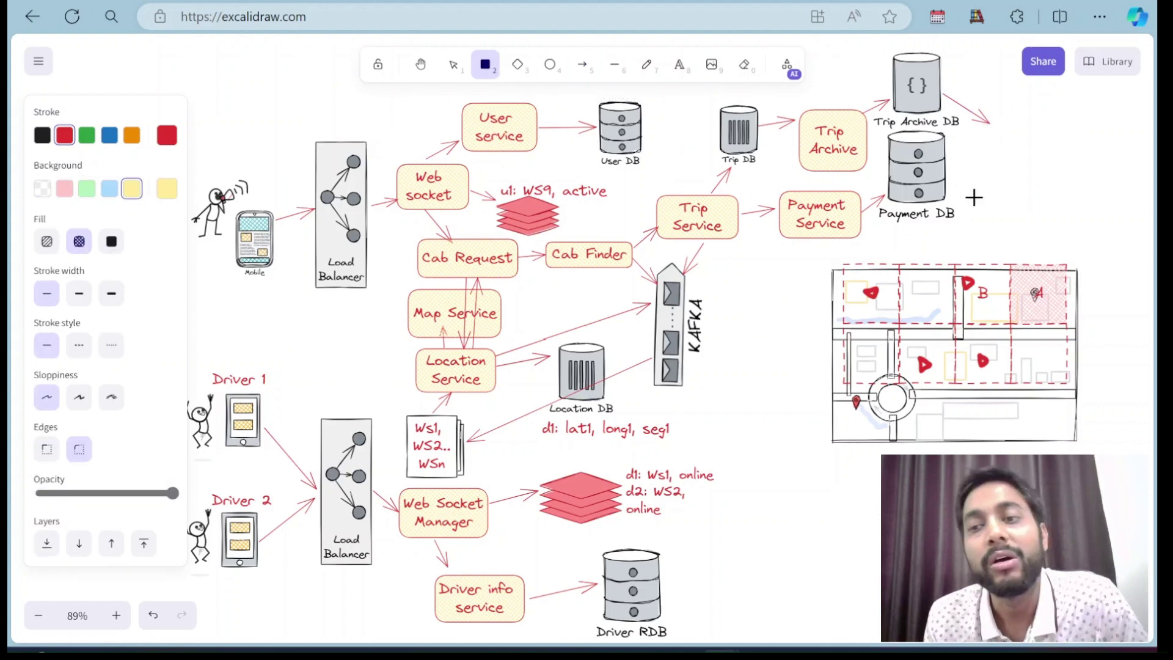
drag(993, 121, 1073, 176)
double_click(1028, 148)
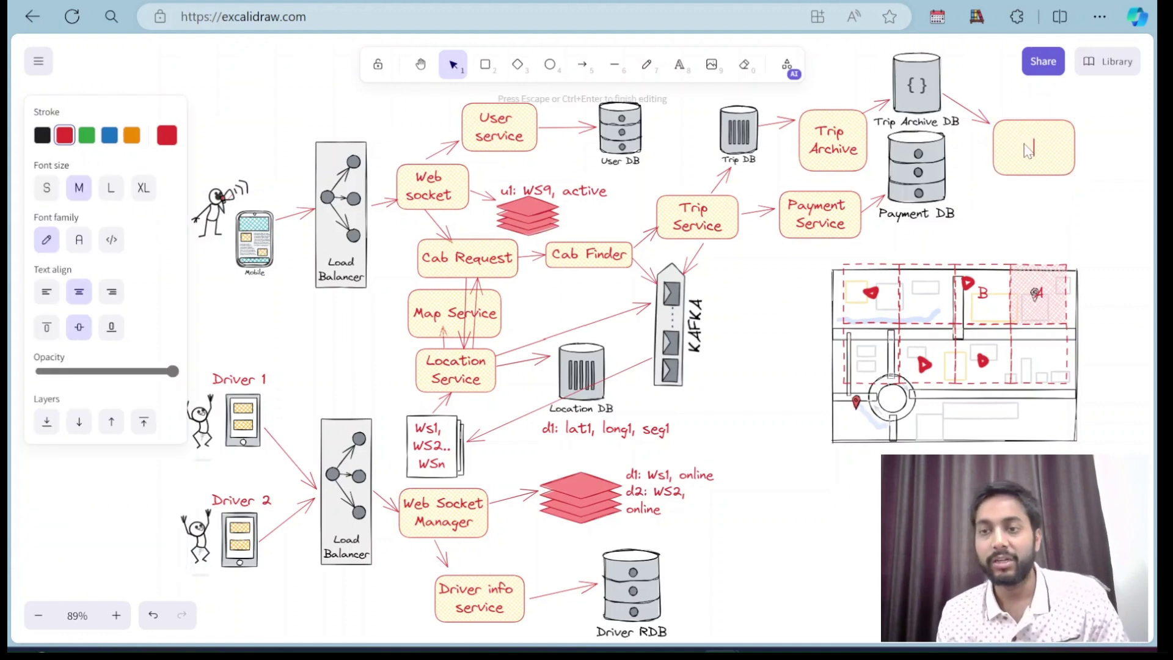
text(Fraud)
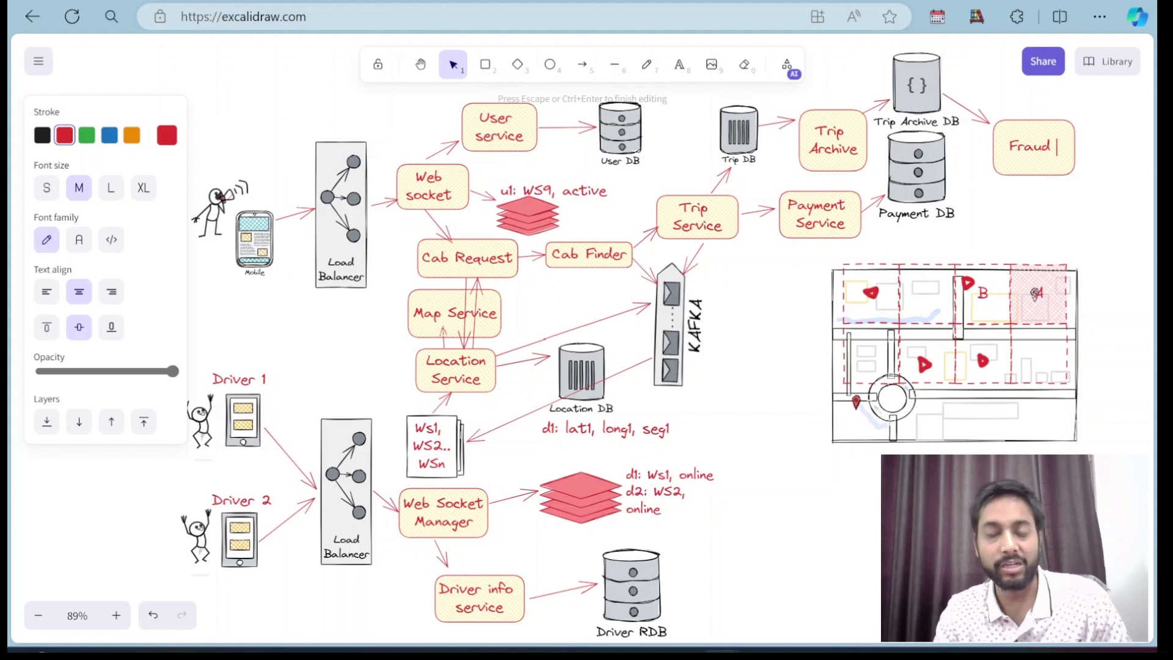
text( a)
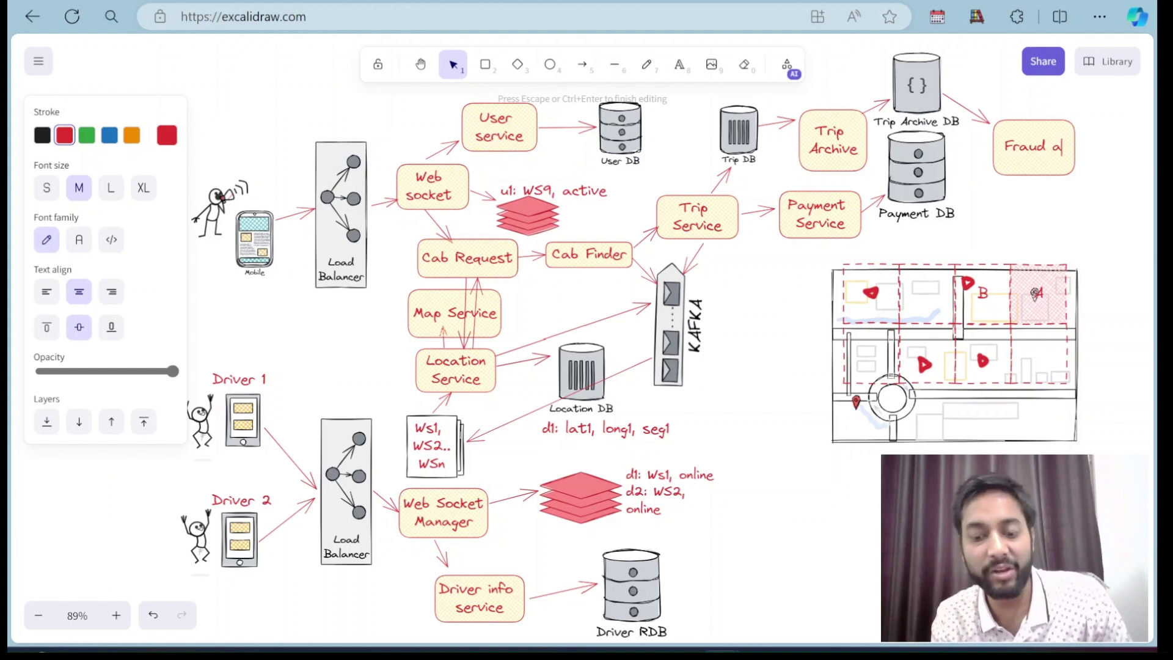
text(nalomy de)
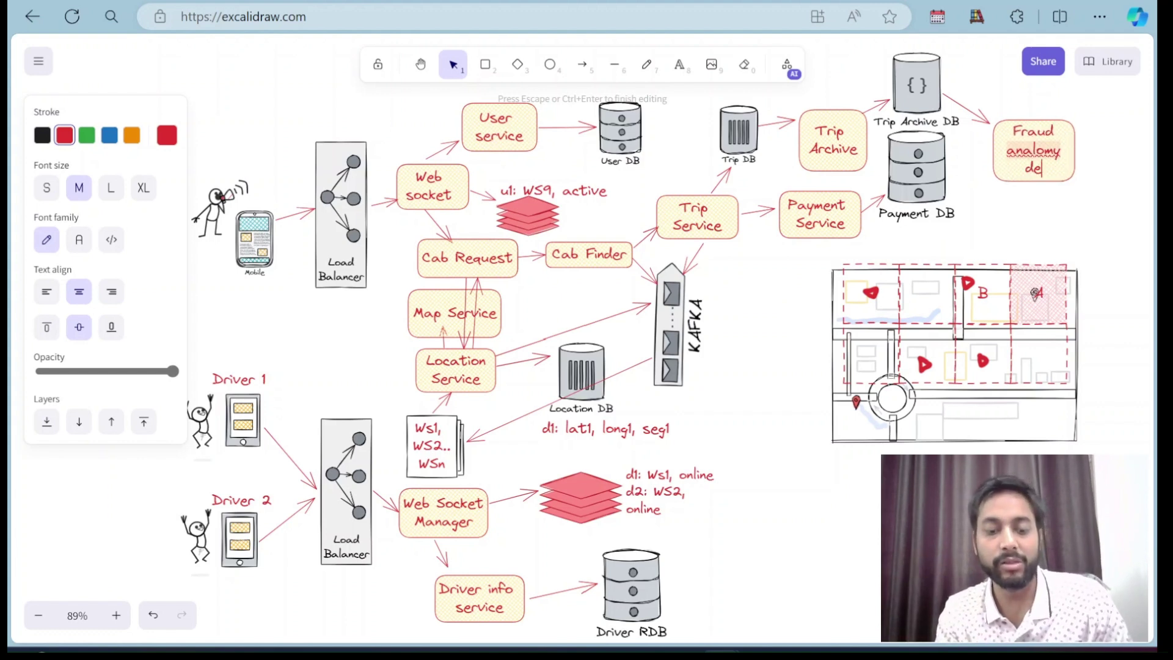
text(tection)
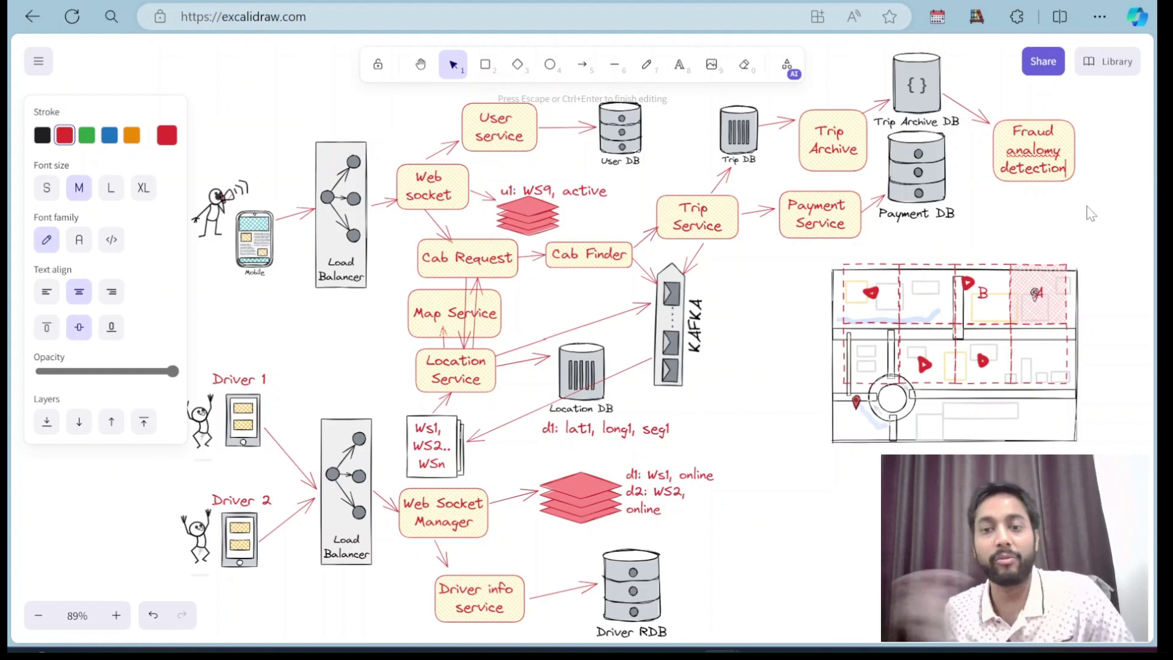
click(582, 65)
mouse_move(1017, 182)
mouse_down()
mouse_move(794, 306)
mouse_move(690, 330)
mouse_up()
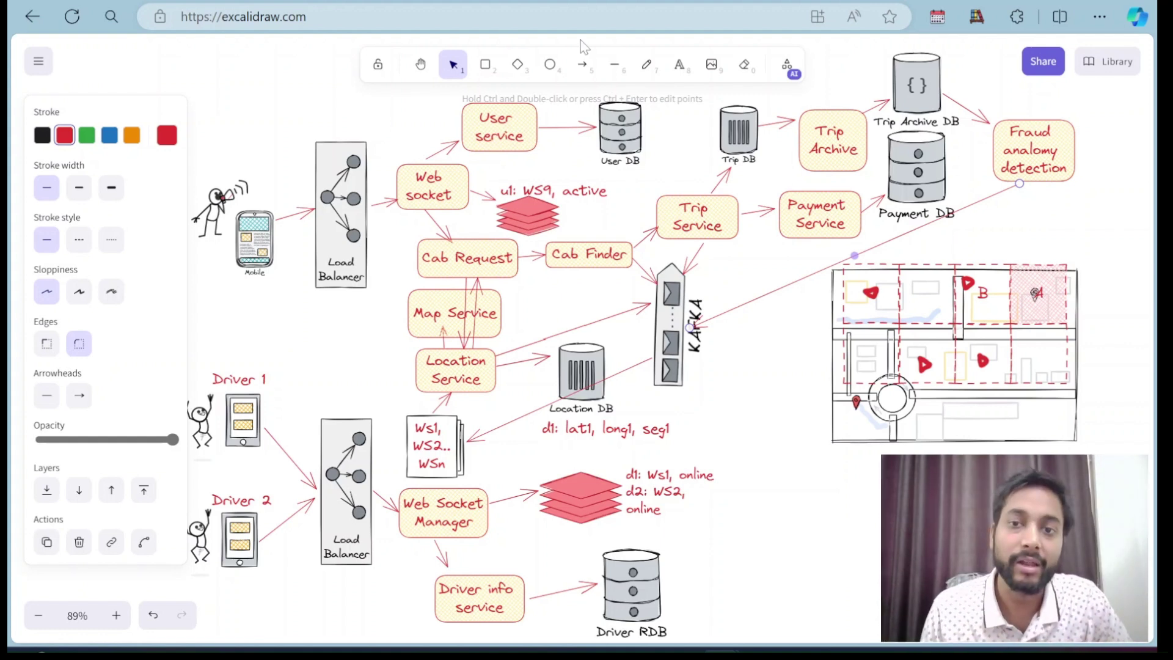
click(646, 67)
mouse_move(214, 89)
mouse_down()
mouse_move(264, 119)
mouse_move(372, 136)
mouse_up()
key(ctrl+z)
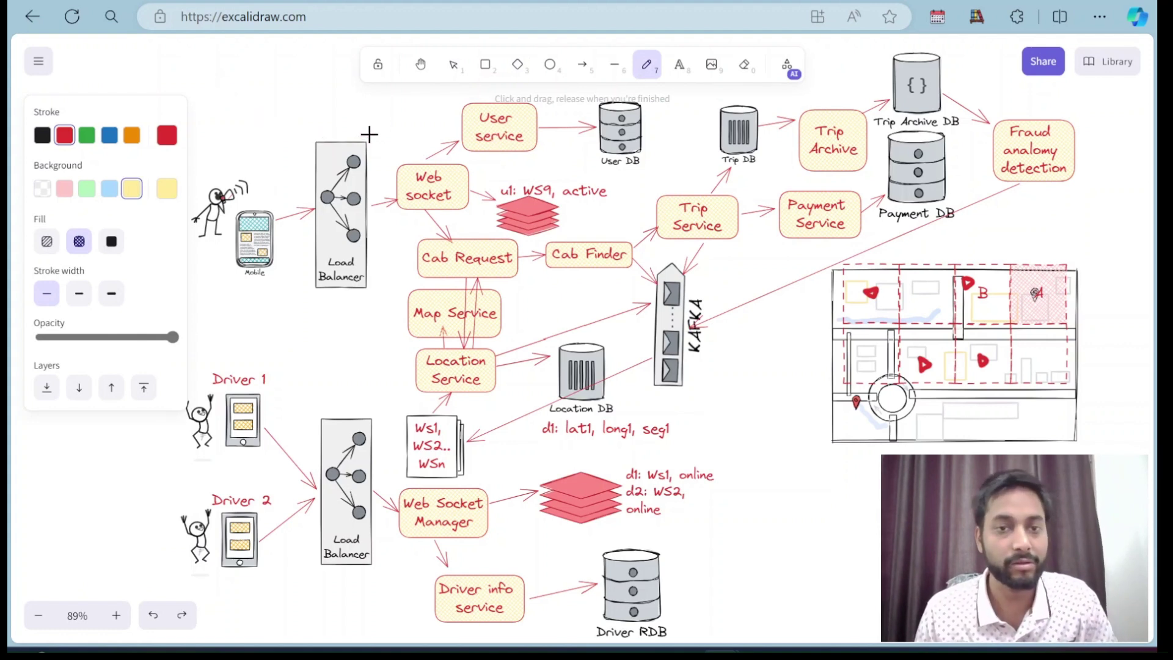
Add the title text "Design Ola, Uber, Lyft" above the mobile user and the upper load balancer
click(680, 66)
click(198, 86)
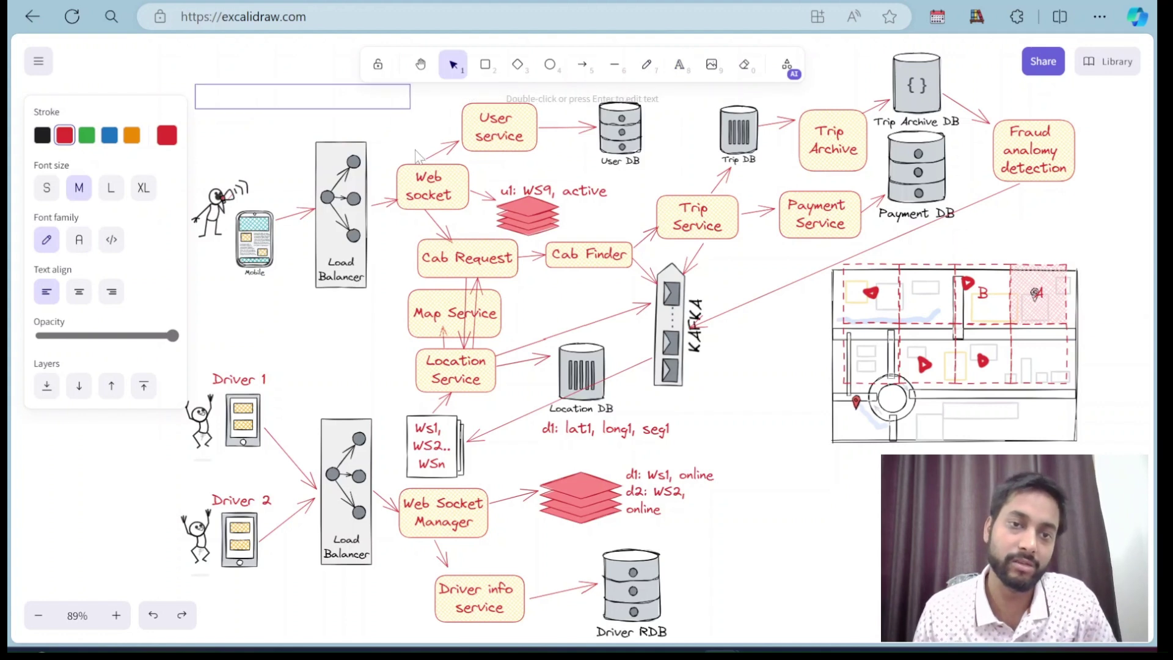
text(Design Ola)
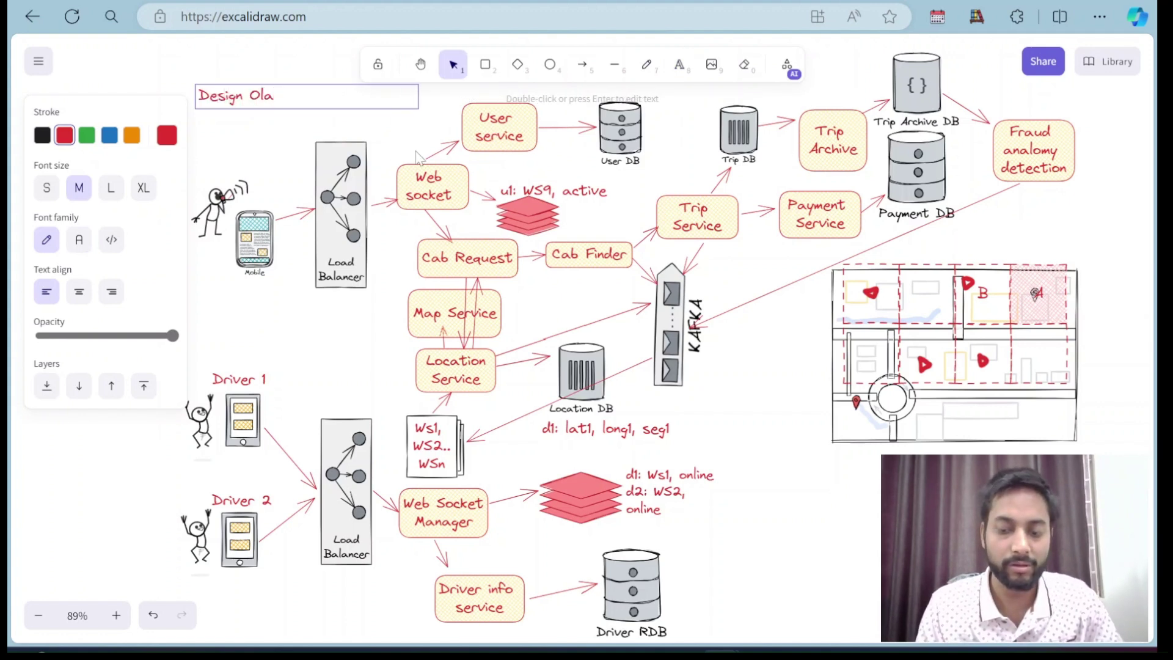
text(, Uber)
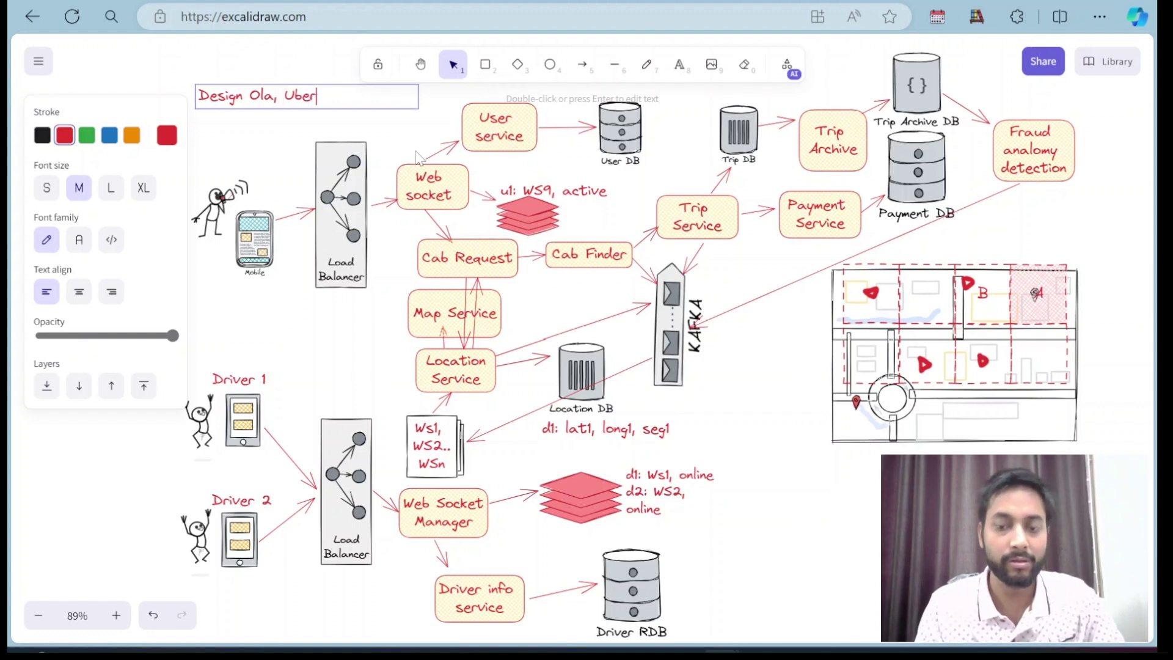
text(, Lyft)
Make the title black and large, widen its text box to fit one line, and shift it slightly down toward the diagram
key(ctrl+a)
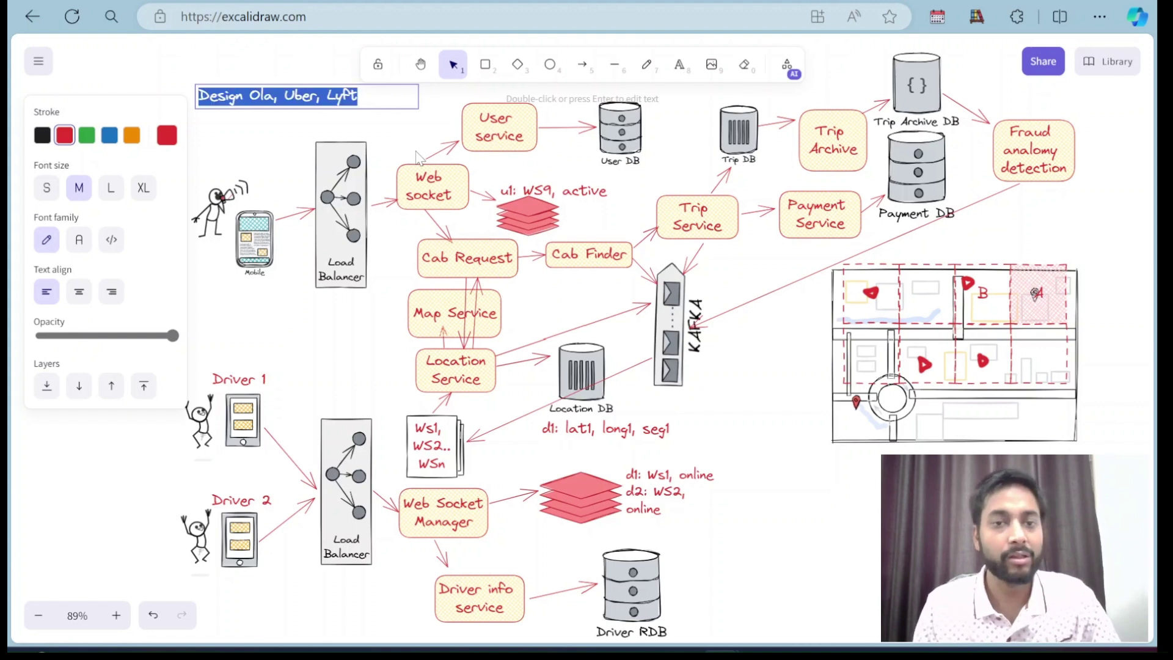
click(44, 137)
click(112, 190)
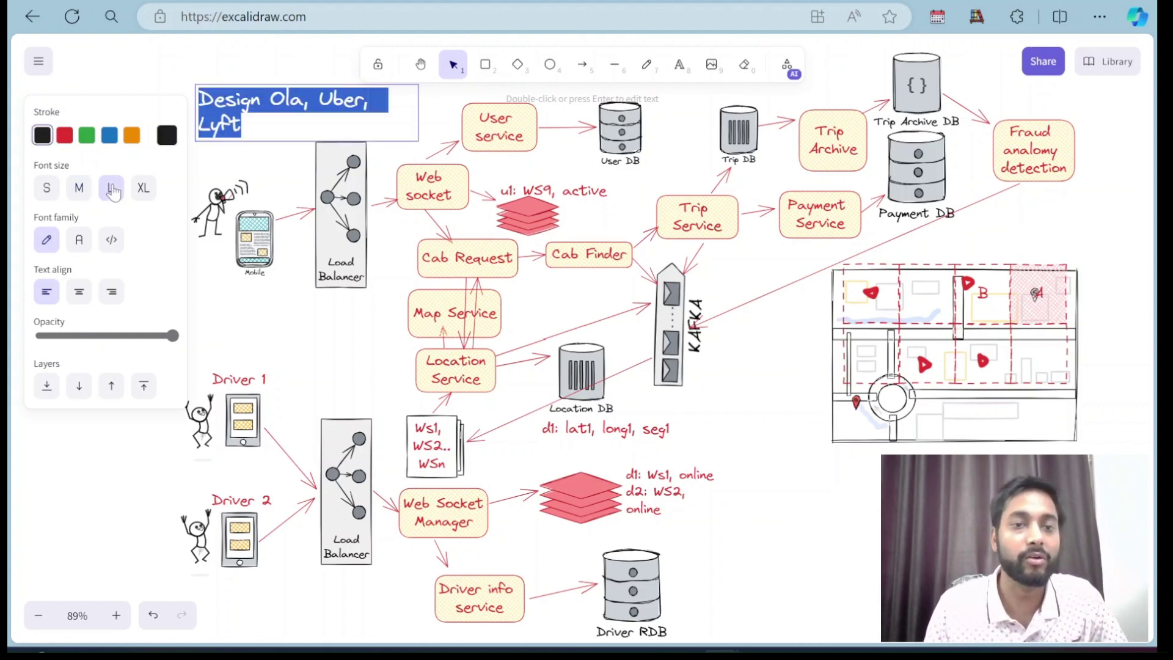
key(Escape)
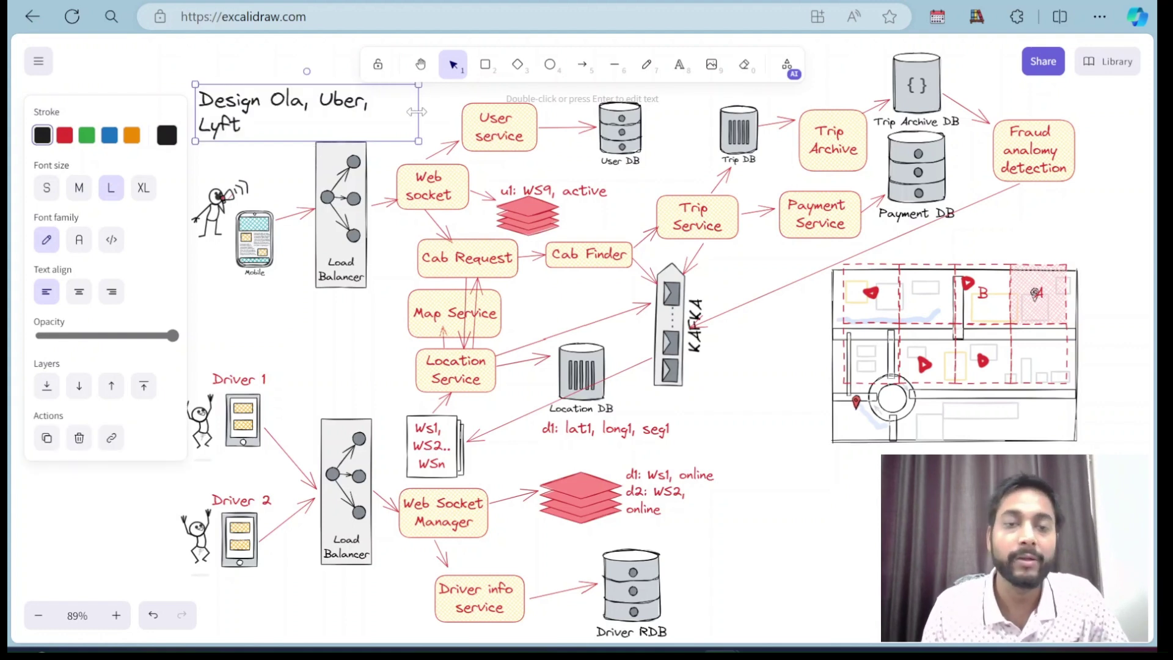
drag(416, 112, 440, 112)
drag(316, 95, 321, 109)
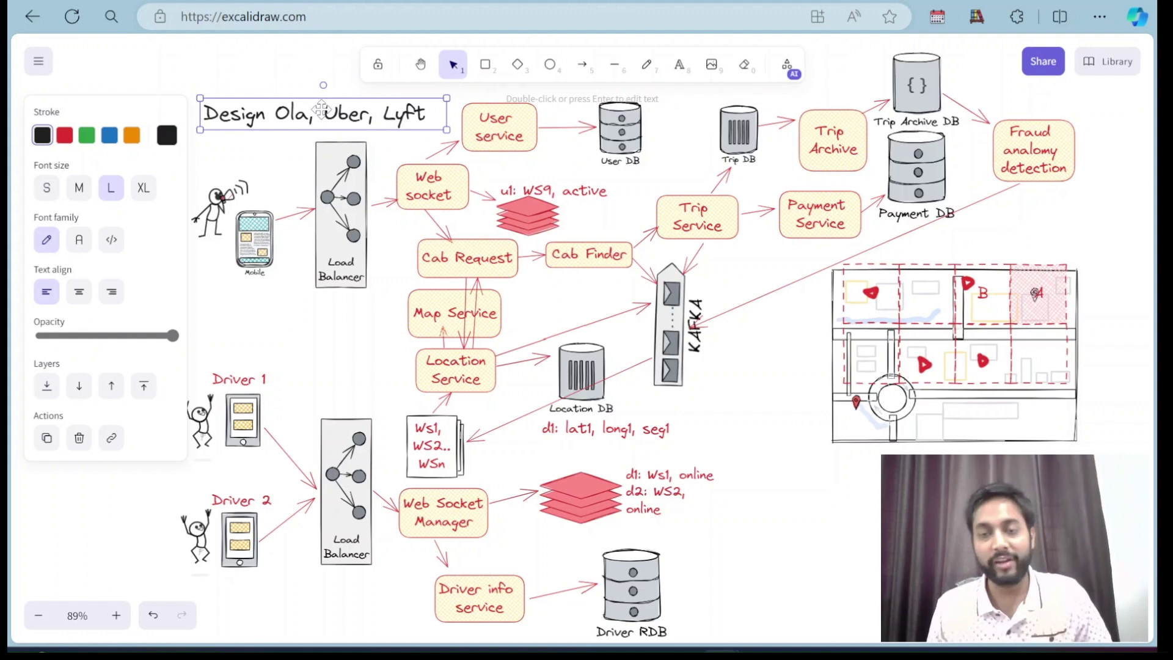